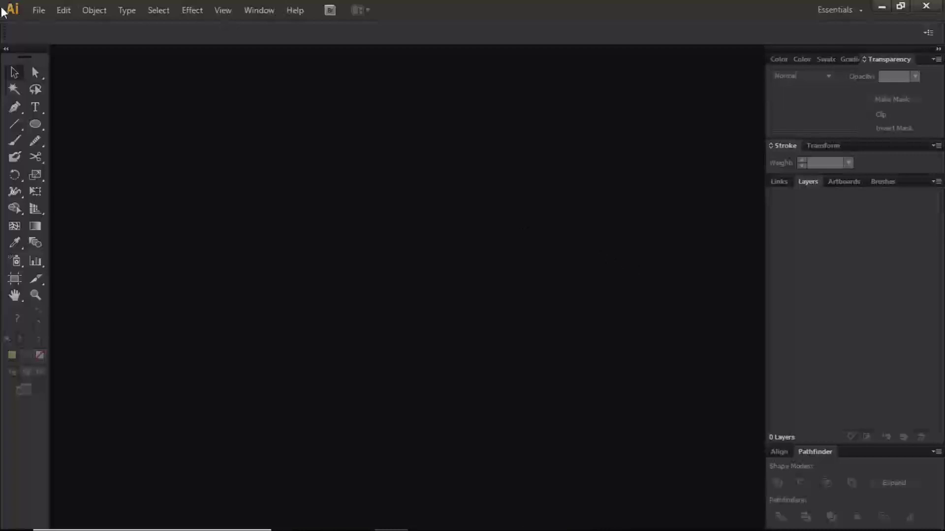
Create a new 2000 × 1000 px RGB document with one artboard and 300 ppi raster effects
{"action": "left_click", "coordinate": [39, 12]}
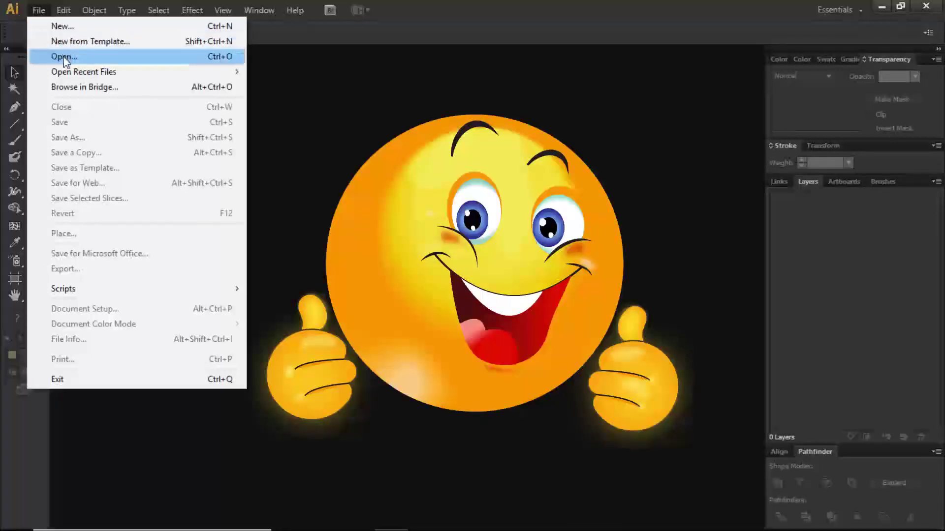
{"action": "left_click", "coordinate": [67, 29]}
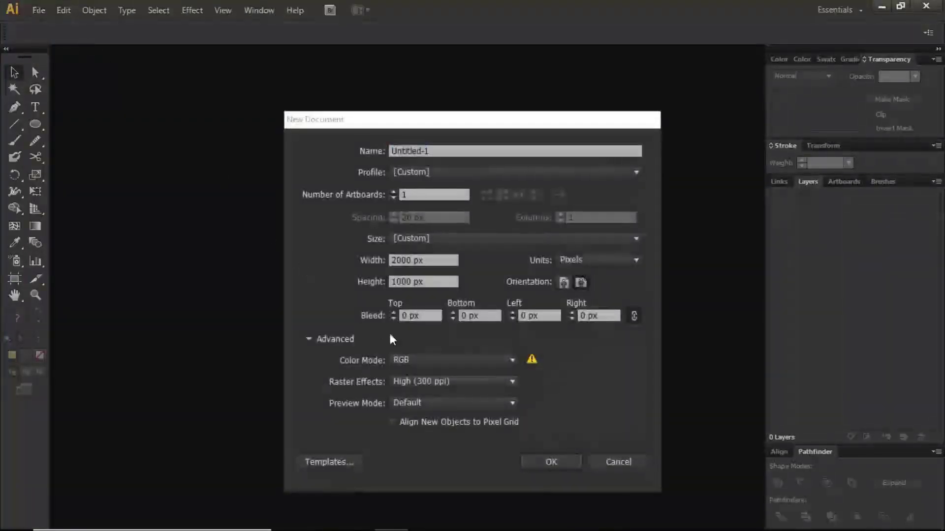
{"action": "left_click", "coordinate": [553, 460]}
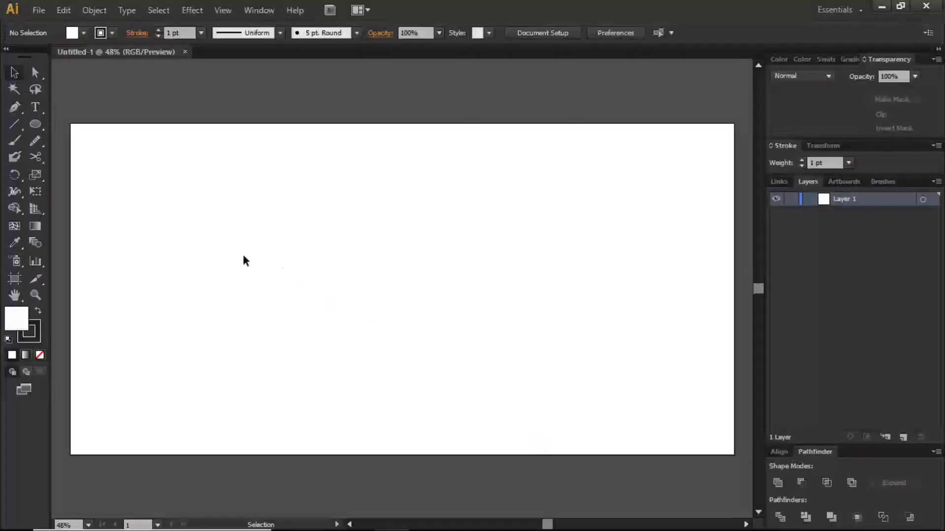
Sketch a small rough smiley with eyes, eyebrows, mouth and two thumbs-up hands using the Paintbrush with a 1 pt stroke
{"action": "left_click", "coordinate": [9, 341]}
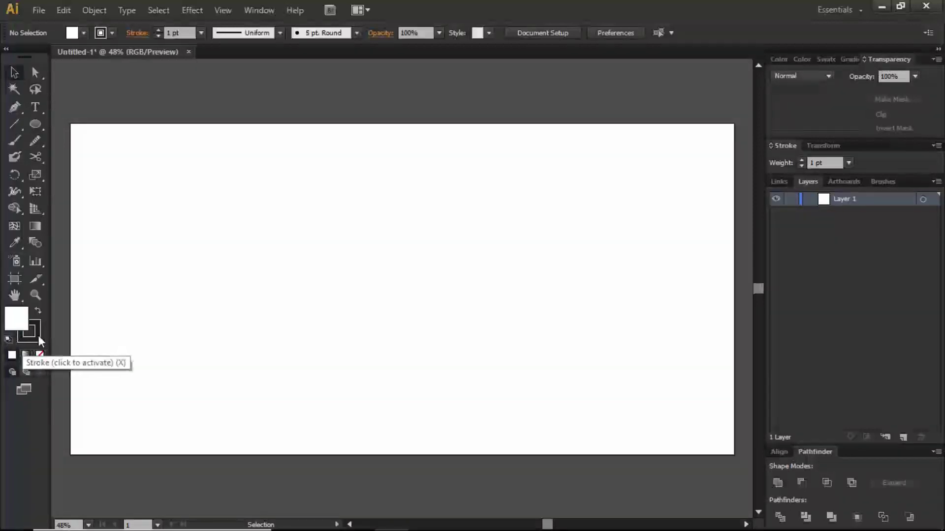
{"action": "left_click", "coordinate": [38, 339]}
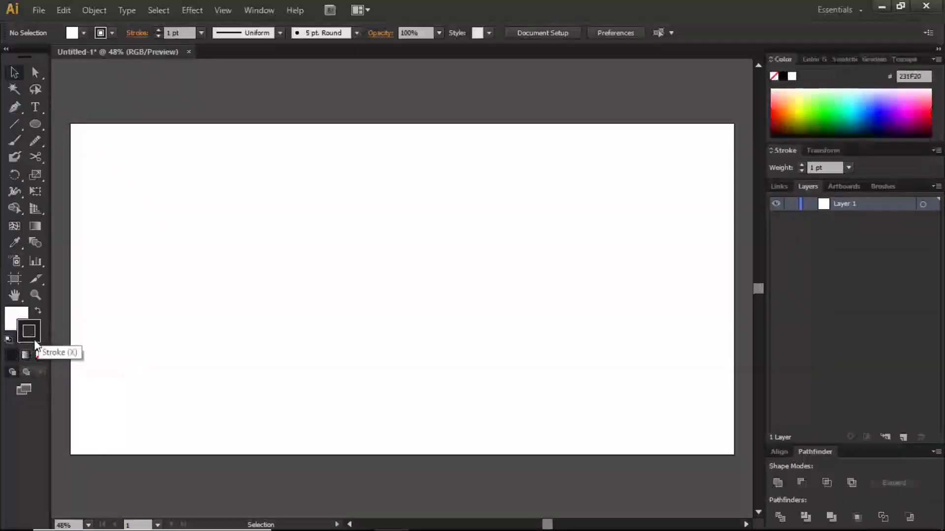
{"action": "left_click", "coordinate": [15, 144]}
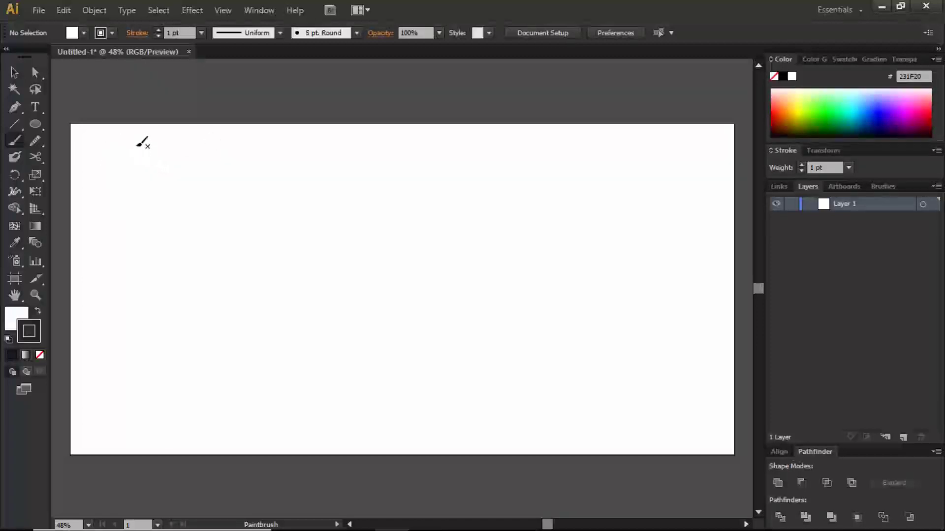
{"action": "mouse_move", "coordinate": [146, 146]}
{"action": "left_mouse_down"}
{"action": "mouse_move", "coordinate": [120, 175]}
{"action": "mouse_move", "coordinate": [128, 202]}
{"action": "mouse_move", "coordinate": [158, 212]}
{"action": "mouse_move", "coordinate": [179, 187]}
{"action": "mouse_move", "coordinate": [178, 166]}
{"action": "mouse_move", "coordinate": [146, 144]}
{"action": "left_mouse_up"}
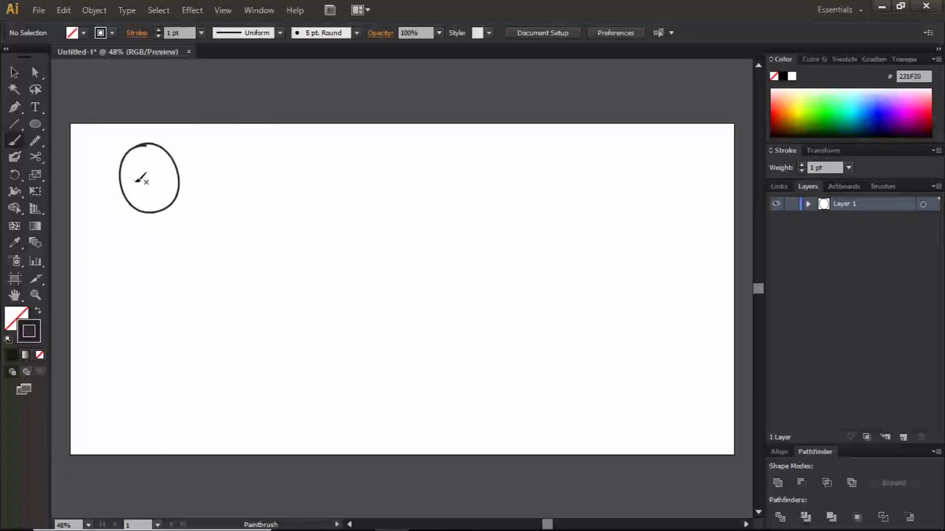
{"action": "mouse_move", "coordinate": [144, 170]}
{"action": "left_mouse_down"}
{"action": "mouse_move", "coordinate": [167, 185]}
{"action": "mouse_move", "coordinate": [155, 197]}
{"action": "mouse_move", "coordinate": [164, 193]}
{"action": "left_mouse_up"}
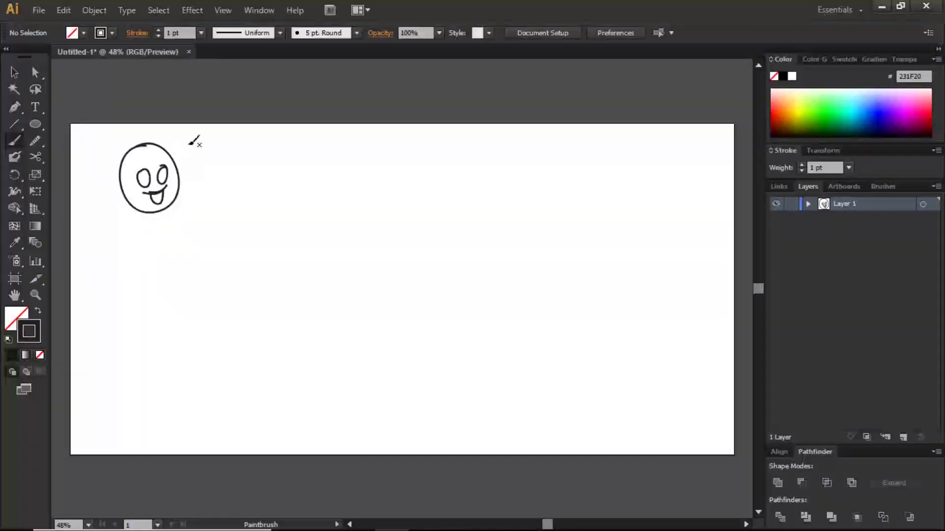
{"action": "mouse_move", "coordinate": [158, 160]}
{"action": "left_mouse_down"}
{"action": "mouse_move", "coordinate": [150, 168]}
{"action": "mouse_move", "coordinate": [145, 157]}
{"action": "mouse_move", "coordinate": [166, 162]}
{"action": "left_mouse_up"}
{"action": "key", "text": "ctrl+z"}
{"action": "left_click_drag", "start_coordinate": [160, 189], "coordinate": [172, 185]}
{"action": "mouse_move", "coordinate": [121, 212]}
{"action": "left_mouse_down"}
{"action": "mouse_move", "coordinate": [129, 206]}
{"action": "mouse_move", "coordinate": [135, 222]}
{"action": "mouse_move", "coordinate": [105, 220]}
{"action": "mouse_move", "coordinate": [123, 196]}
{"action": "mouse_move", "coordinate": [127, 228]}
{"action": "mouse_move", "coordinate": [104, 225]}
{"action": "mouse_move", "coordinate": [122, 206]}
{"action": "mouse_move", "coordinate": [113, 210]}
{"action": "left_mouse_up"}
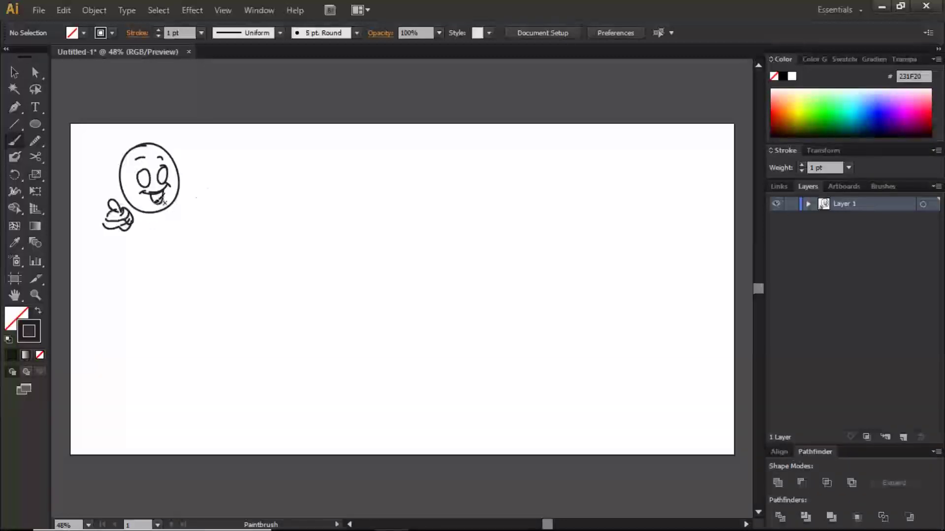
{"action": "mouse_move", "coordinate": [190, 199]}
{"action": "left_mouse_down"}
{"action": "mouse_move", "coordinate": [197, 198]}
{"action": "mouse_move", "coordinate": [178, 211]}
{"action": "mouse_move", "coordinate": [194, 226]}
{"action": "mouse_move", "coordinate": [212, 200]}
{"action": "left_mouse_up"}
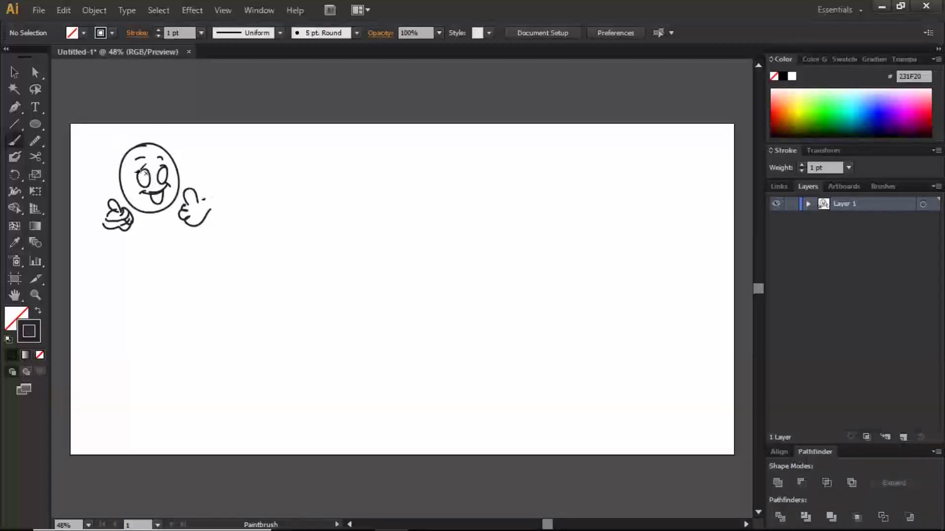
Delete the entire rough smiley sketch from the artboard
{"action": "key", "text": "v"}
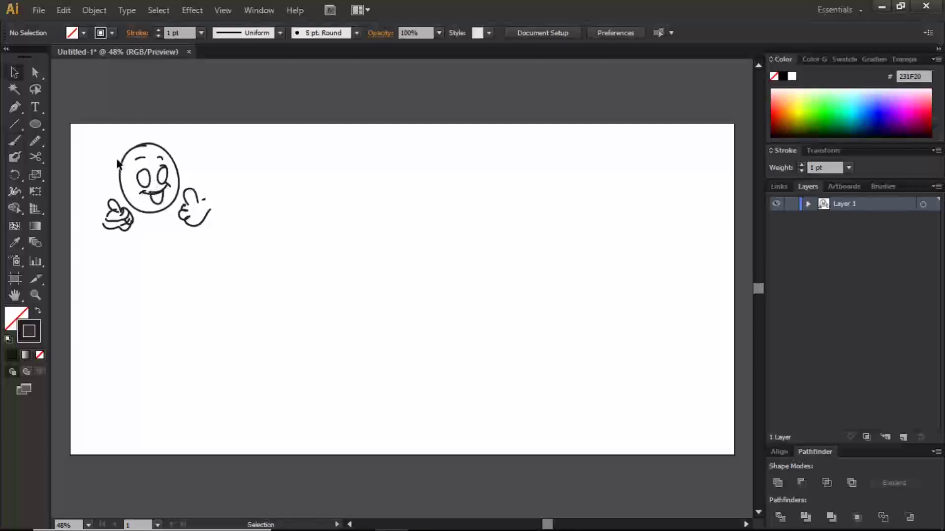
{"action": "left_click_drag", "start_coordinate": [102, 163], "coordinate": [228, 246]}
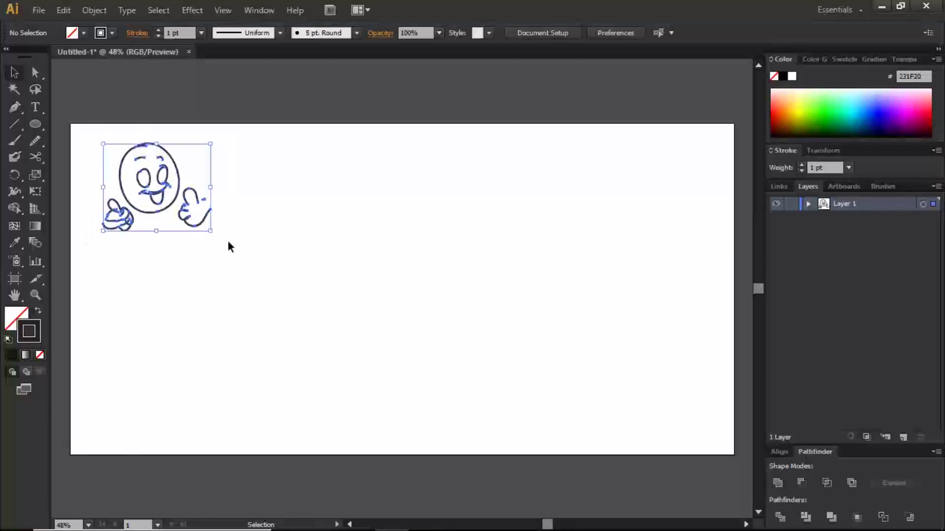
{"action": "key", "text": "Delete"}
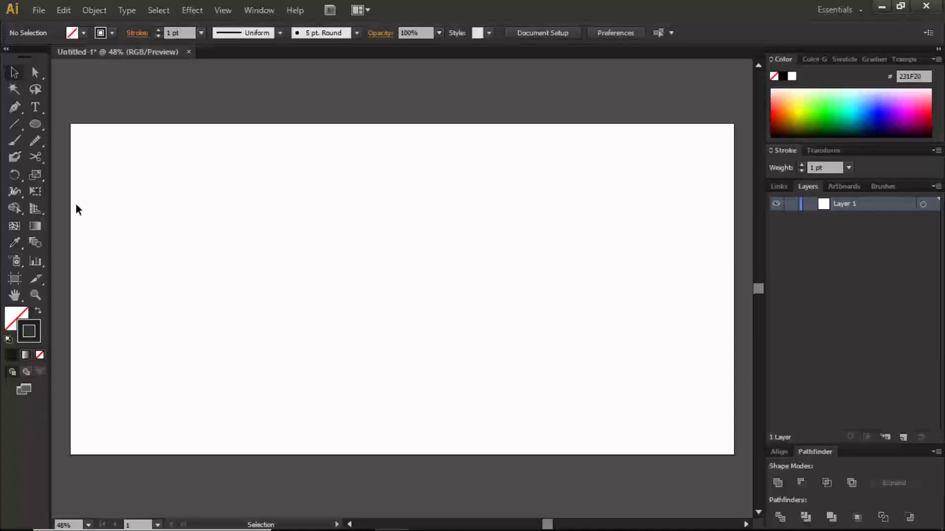
Show the rulers and place a vertical and a horizontal guide crossing at the artboard's centre
{"action": "key", "text": "ctrl+r"}
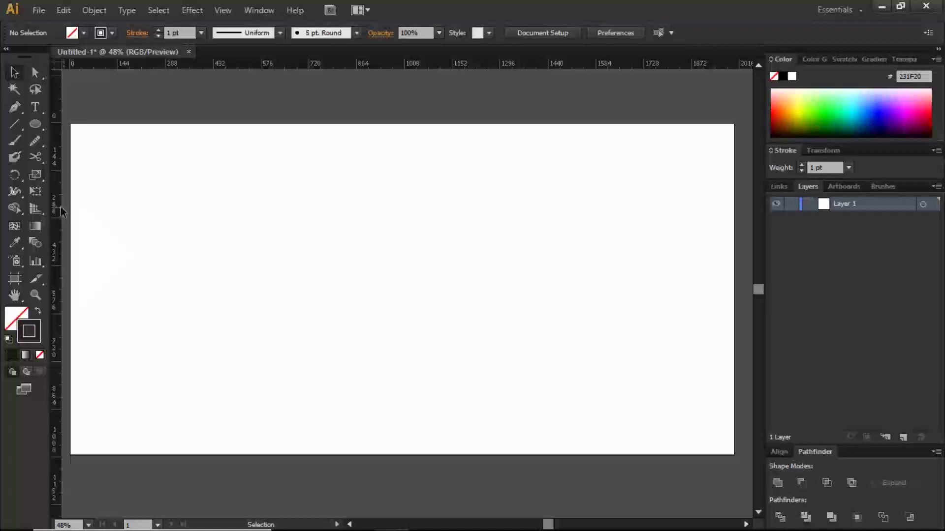
{"action": "left_click_drag", "start_coordinate": [55, 211], "coordinate": [400, 213]}
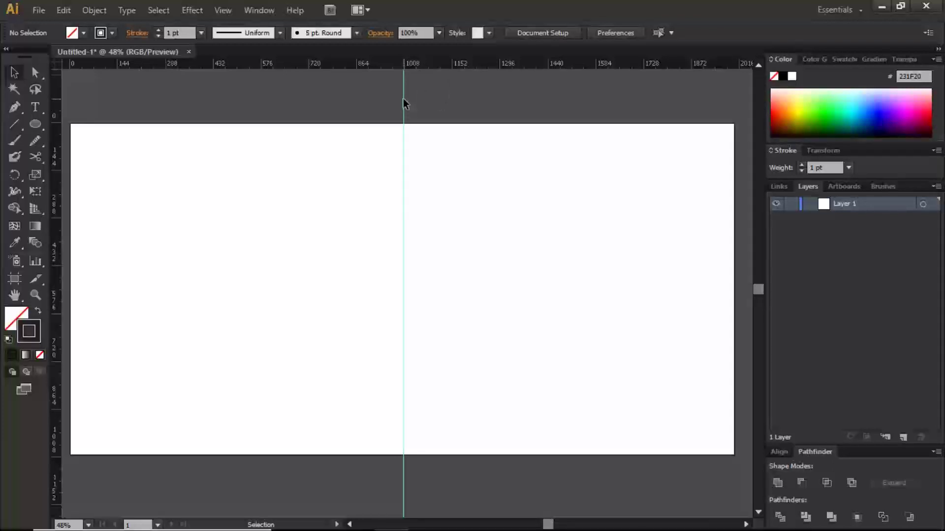
{"action": "left_click_drag", "start_coordinate": [433, 66], "coordinate": [439, 285]}
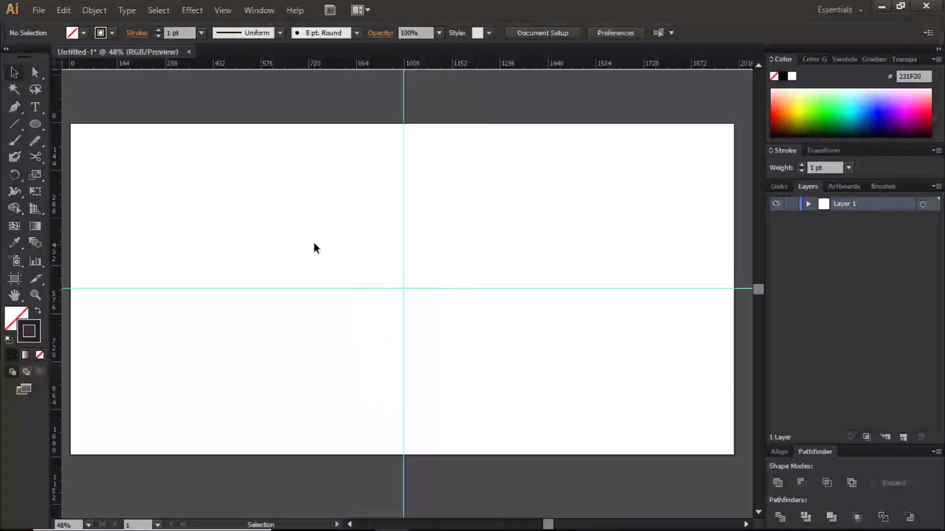
Draw a perfect circle outward from the intersection of the two guides with the Ellipse tool
{"action": "left_click", "coordinate": [35, 123]}
{"action": "left_click", "coordinate": [34, 122]}
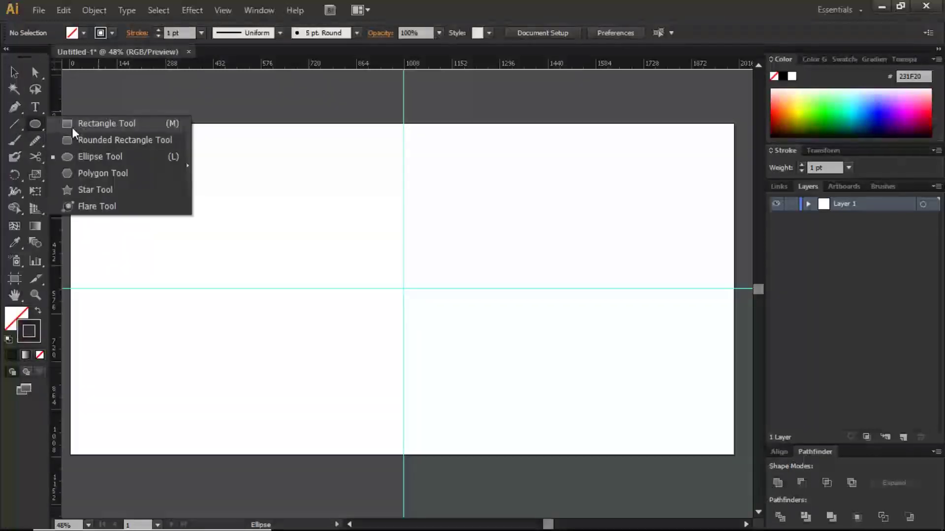
{"action": "left_click", "coordinate": [99, 156]}
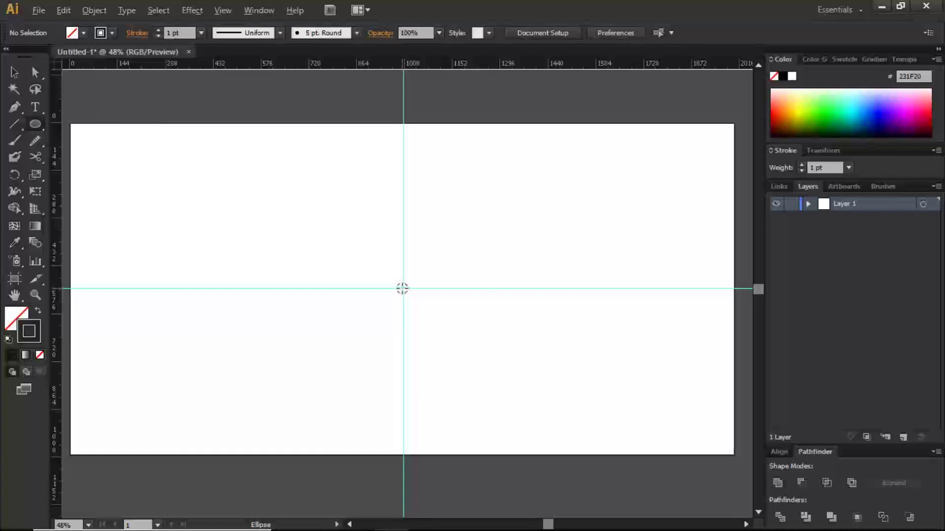
{"action": "left_click_drag", "start_coordinate": [402, 288], "coordinate": [490, 345]}
Swap the circle's fill and stroke, and set its fill to orange F49000
{"action": "left_click", "coordinate": [38, 312]}
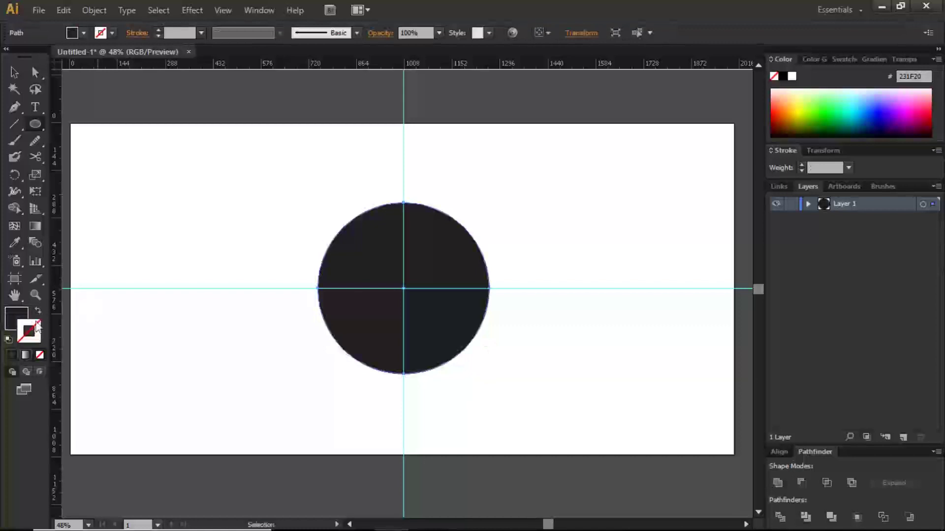
{"action": "left_click", "coordinate": [16, 324]}
{"action": "double_click", "coordinate": [16, 325]}
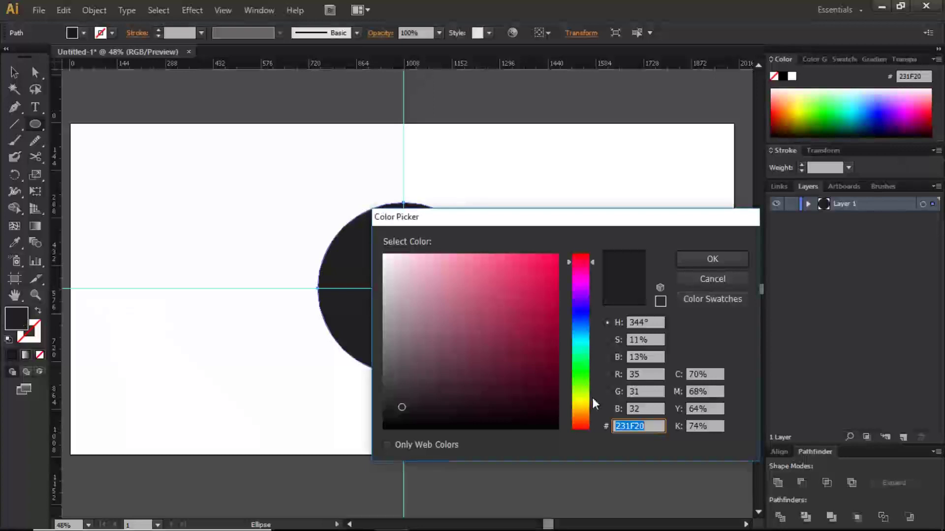
{"action": "left_click_drag", "start_coordinate": [581, 398], "coordinate": [583, 409]}
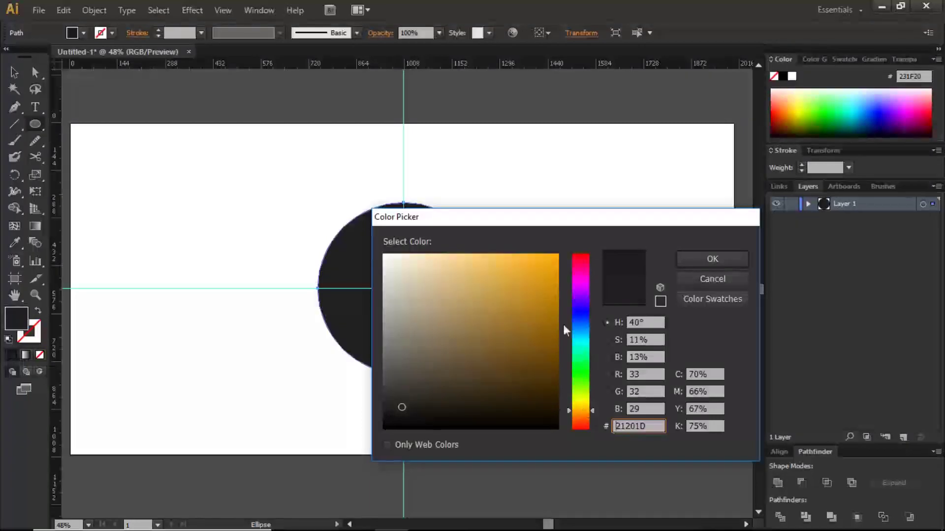
{"action": "left_click_drag", "start_coordinate": [553, 277], "coordinate": [563, 258]}
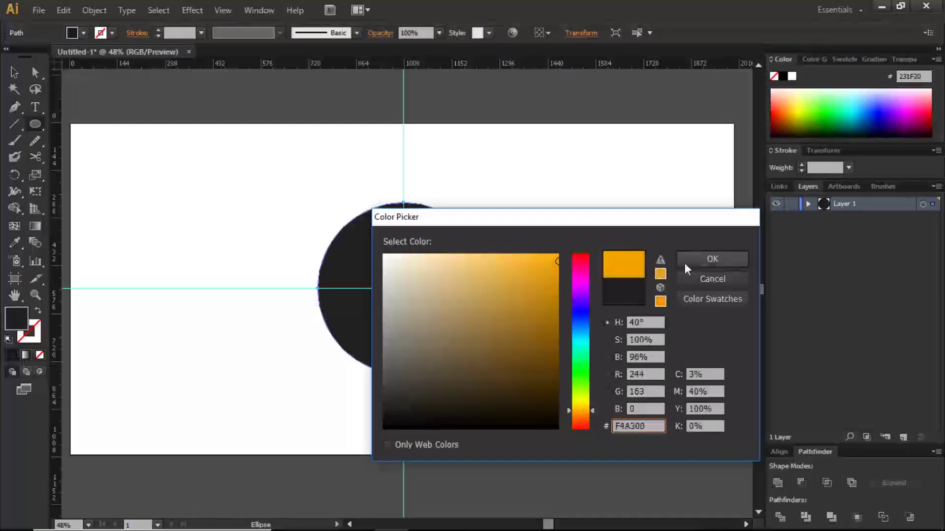
{"action": "left_click_drag", "start_coordinate": [586, 410], "coordinate": [587, 413]}
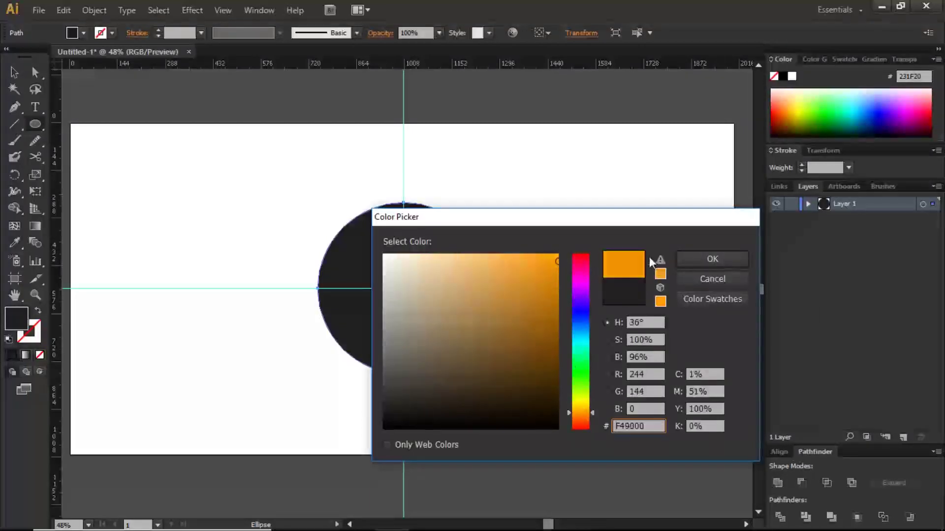
{"action": "left_click", "coordinate": [695, 259]}
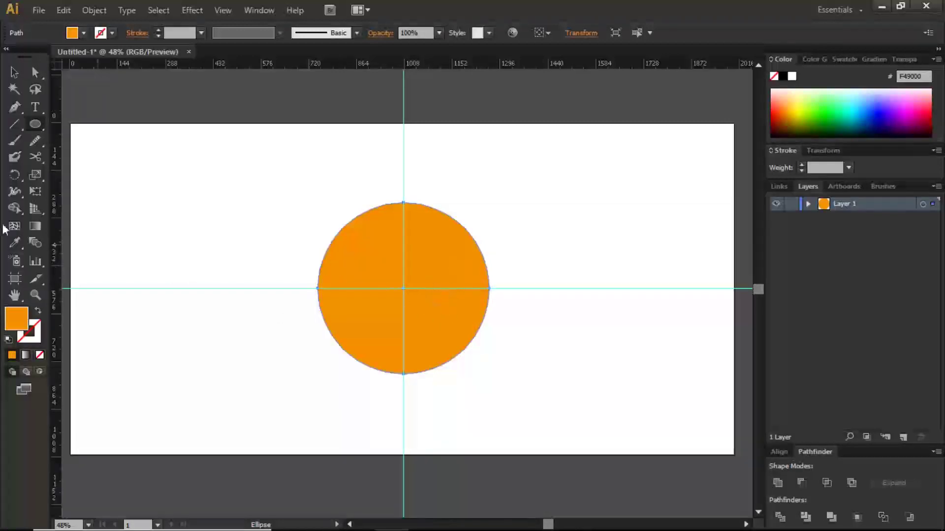
Give the orange circle a dark brown stroke in colour 4C2400
{"action": "left_click", "coordinate": [21, 334]}
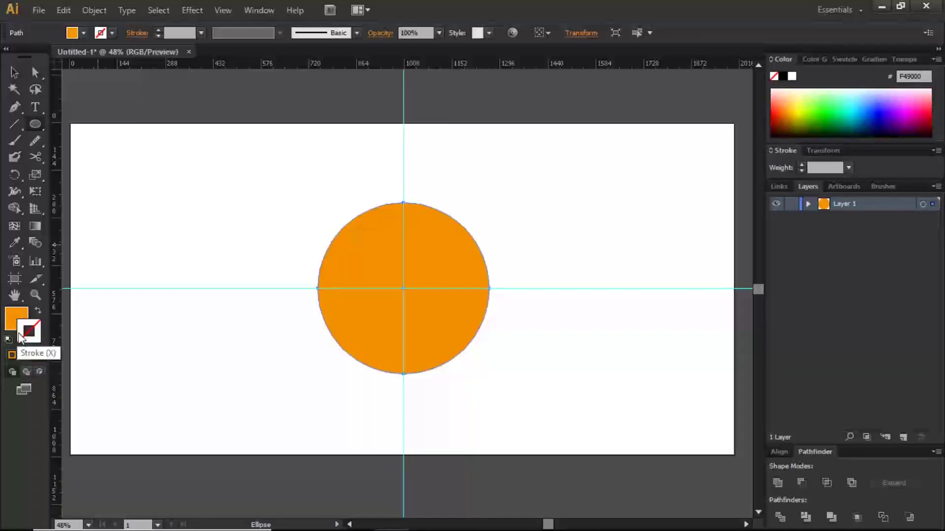
{"action": "double_click", "coordinate": [27, 332]}
{"action": "left_click", "coordinate": [584, 419]}
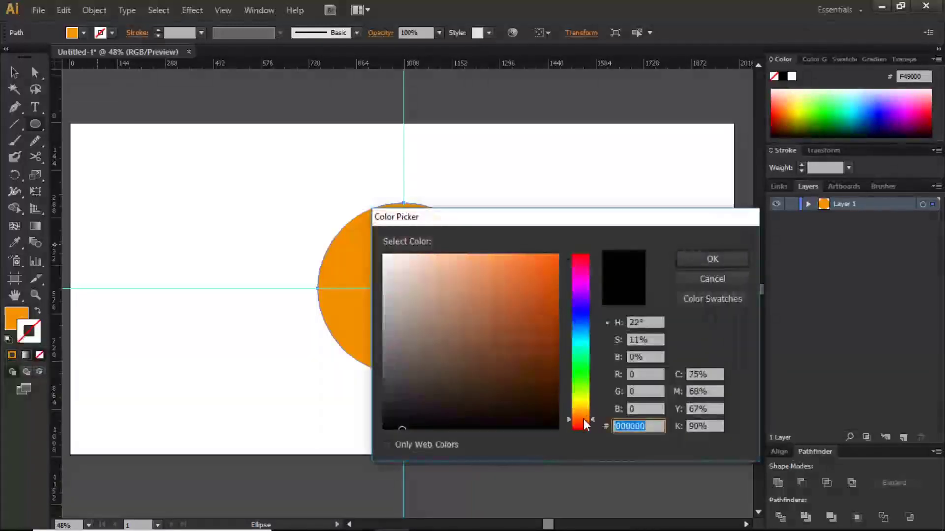
{"action": "left_click_drag", "start_coordinate": [586, 424], "coordinate": [586, 417]}
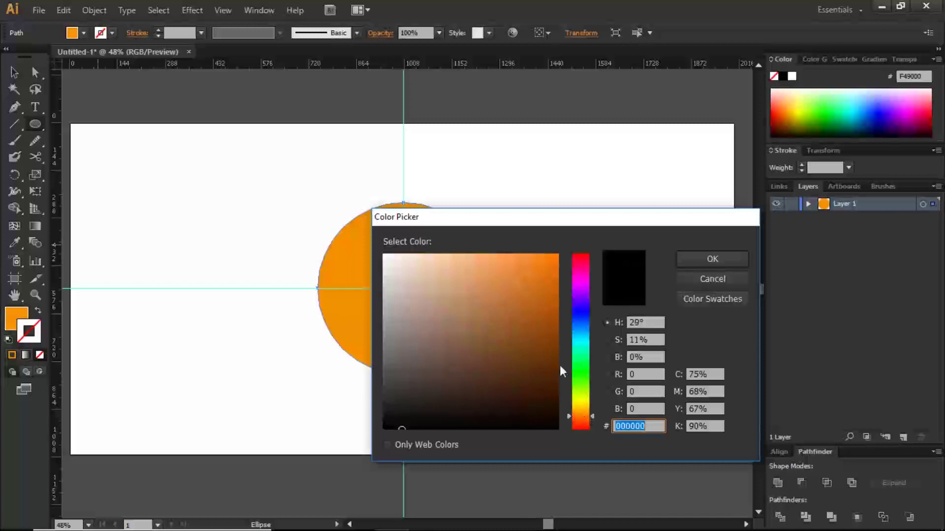
{"action": "left_click", "coordinate": [556, 378]}
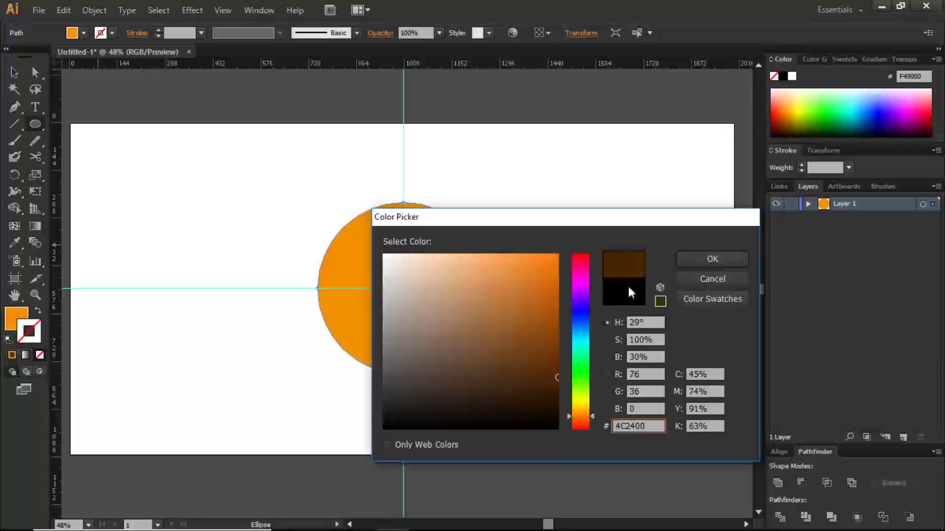
{"action": "left_click", "coordinate": [712, 259]}
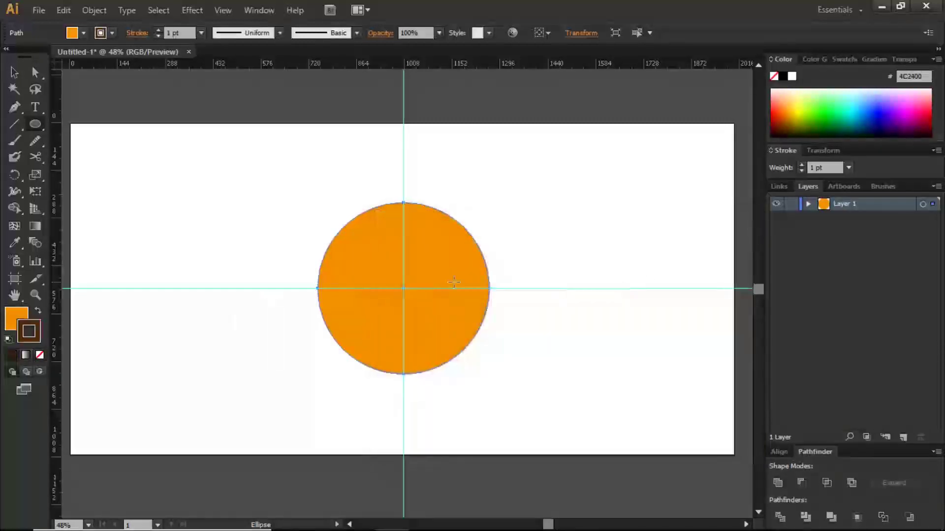
Set the circle's stroke weight to 3 pt and deselect the circle
{"action": "left_click", "coordinate": [801, 166]}
{"action": "left_click", "coordinate": [801, 166]}
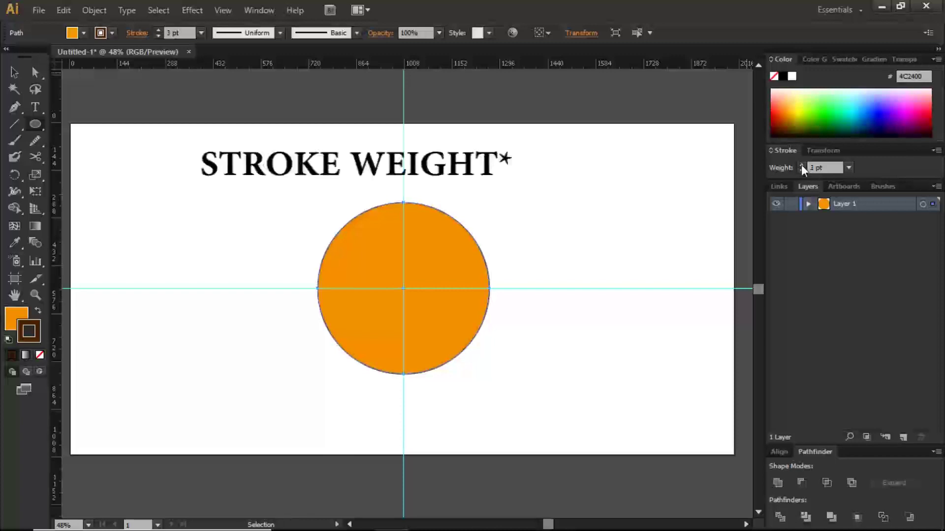
{"action": "key", "text": "l"}
{"action": "key", "text": "v"}
{"action": "left_click", "coordinate": [533, 255]}
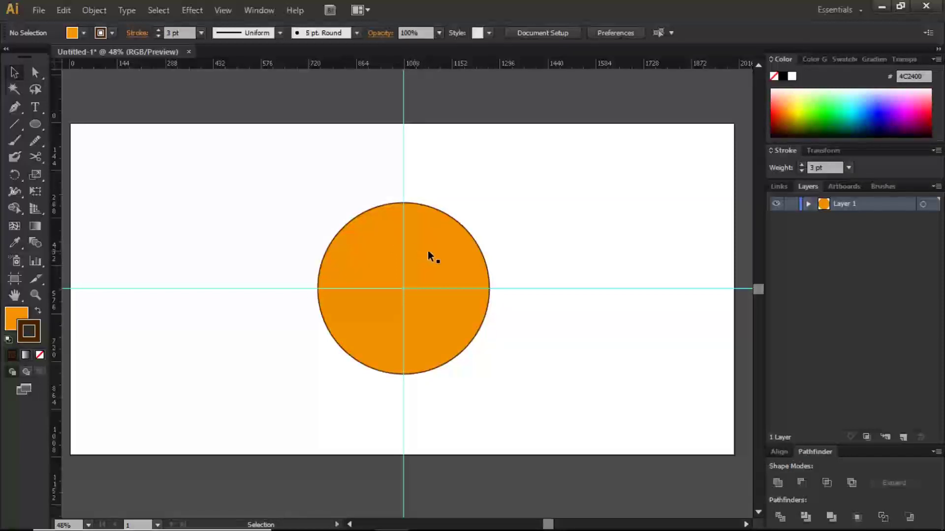
Lock Layer 1 containing the circle and add a new layer above it
{"action": "left_click", "coordinate": [808, 204]}
{"action": "left_click", "coordinate": [808, 204]}
{"action": "left_click", "coordinate": [790, 204]}
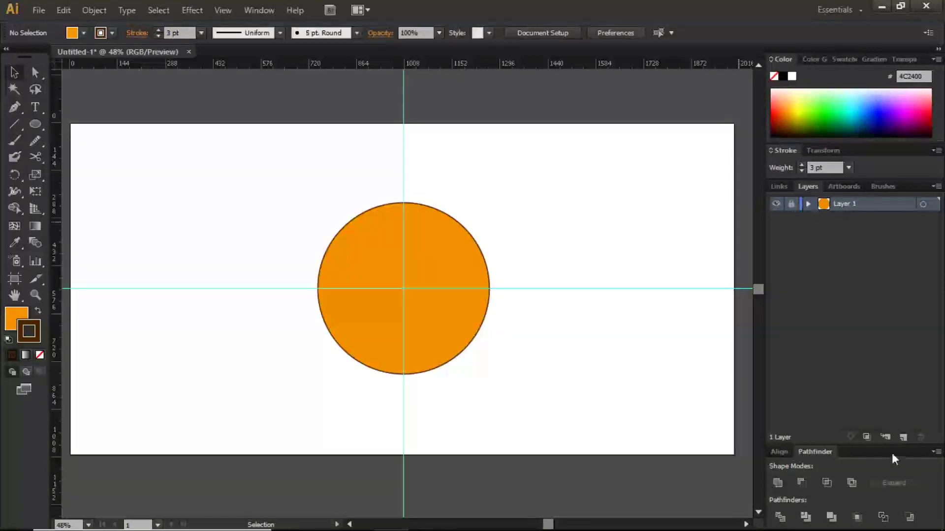
{"action": "left_click", "coordinate": [903, 436]}
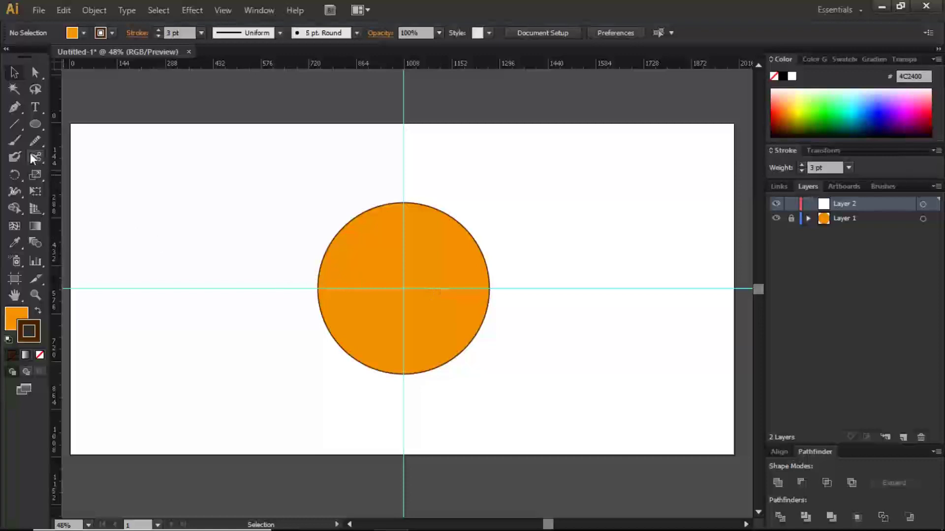
Draw a slightly smaller concentric circle on Layer 2 inside the orange circle, centred where the guides cross
{"action": "left_click", "coordinate": [37, 120]}
{"action": "left_click", "coordinate": [36, 124]}
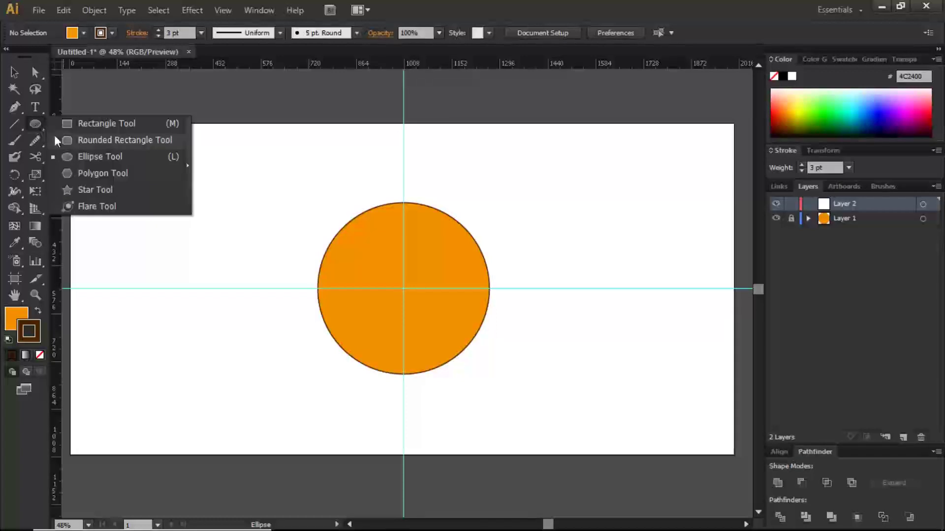
{"action": "left_click", "coordinate": [87, 156]}
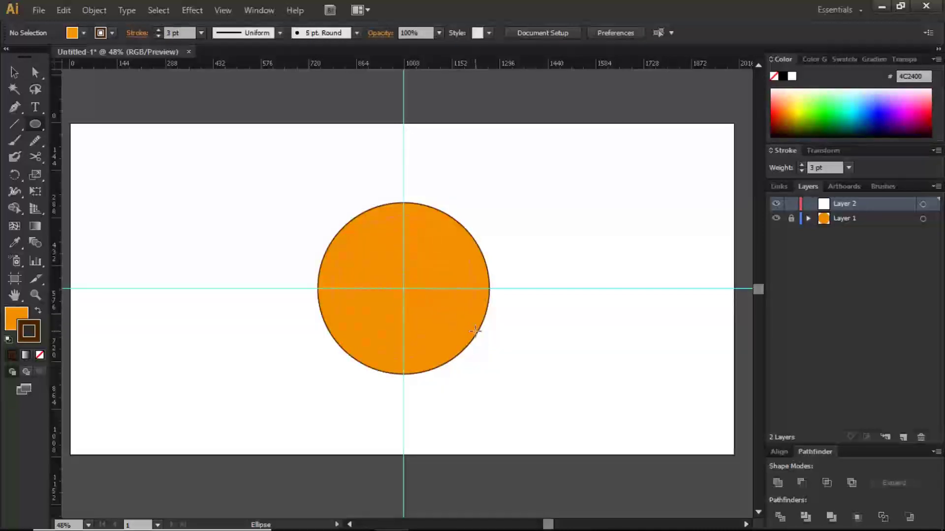
{"action": "left_click_drag", "start_coordinate": [479, 331], "coordinate": [478, 331]}
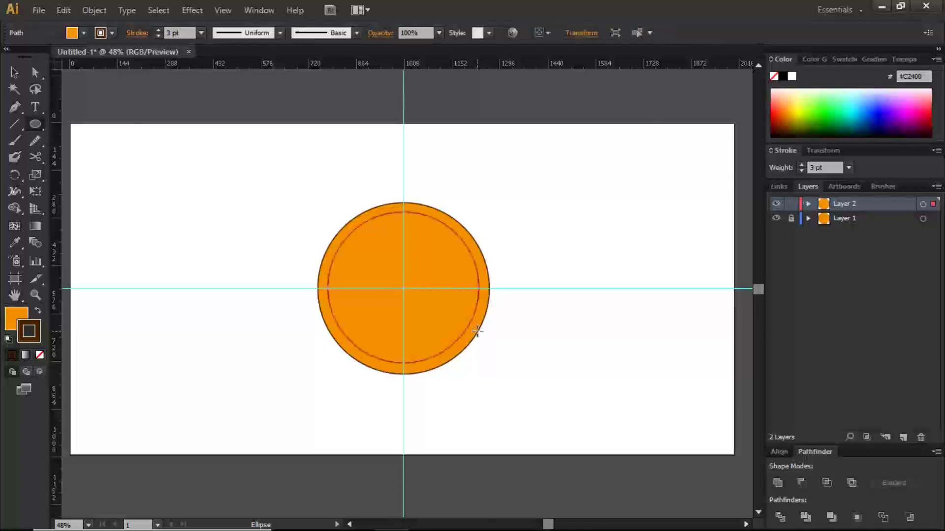
{"action": "key", "text": "v"}
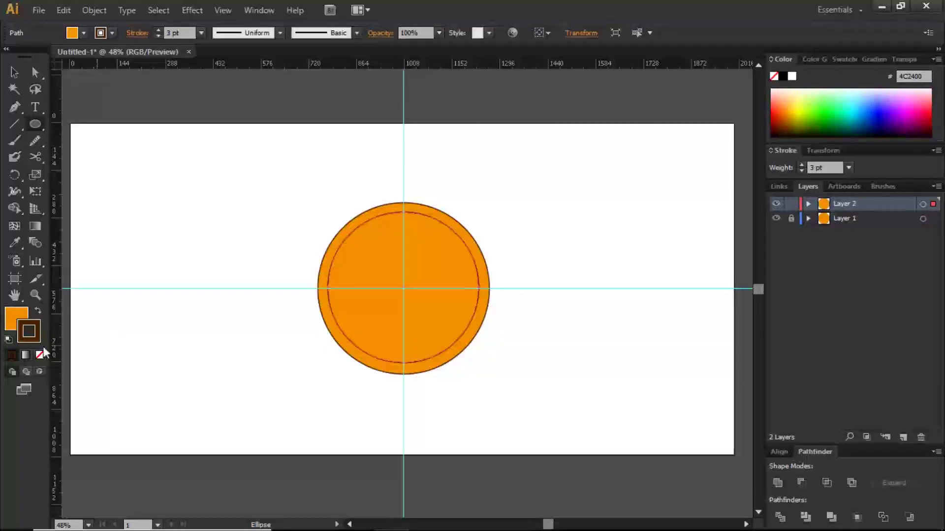
Set the inner circle's fill to yellow F2C300 and remove its stroke
{"action": "left_click", "coordinate": [13, 325]}
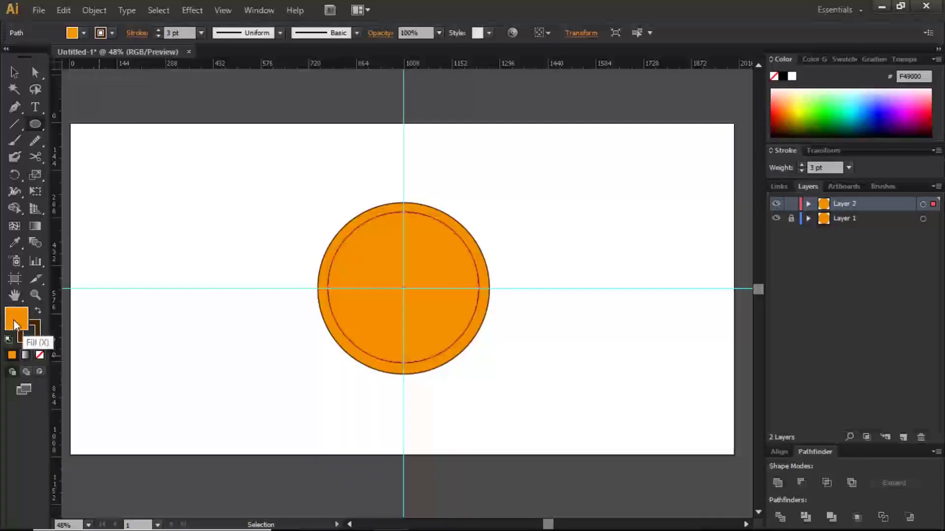
{"action": "double_click", "coordinate": [16, 321]}
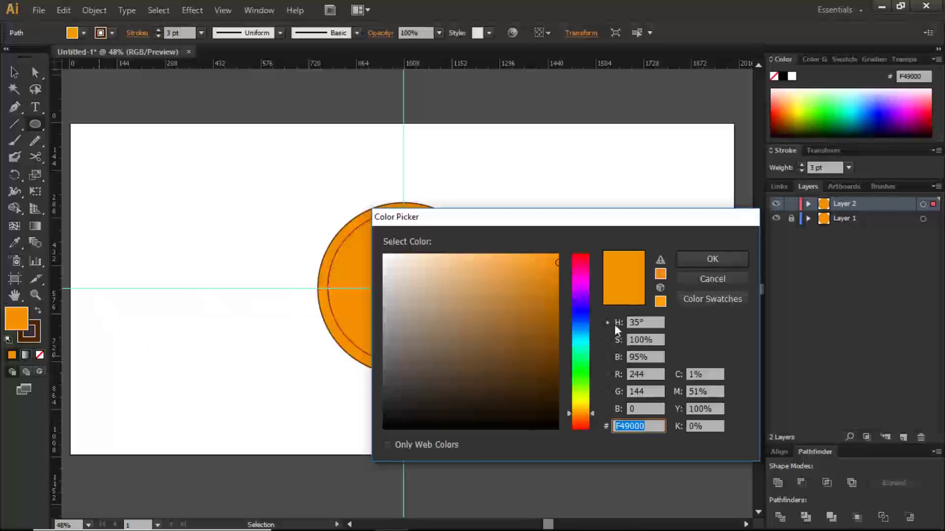
{"action": "left_click_drag", "start_coordinate": [586, 409], "coordinate": [586, 406]}
{"action": "left_click", "coordinate": [688, 259]}
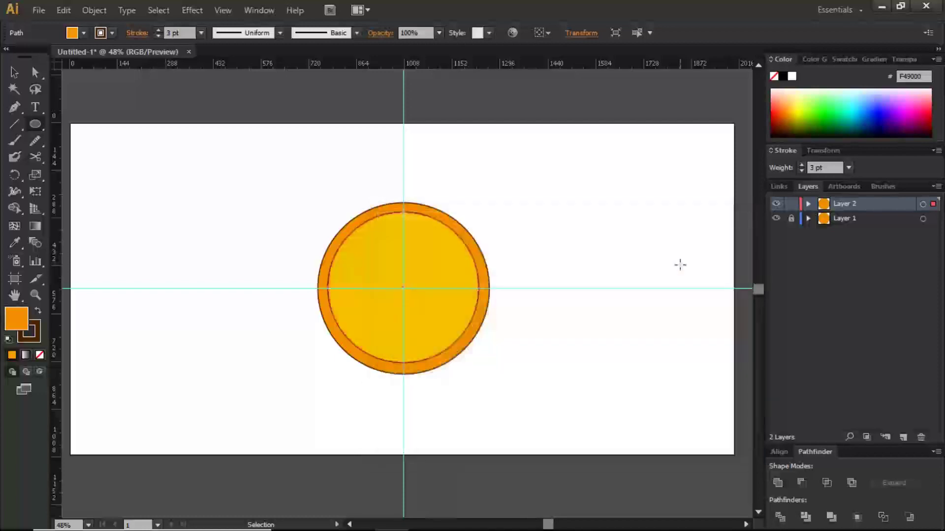
{"action": "left_click", "coordinate": [35, 337]}
{"action": "left_click", "coordinate": [39, 355]}
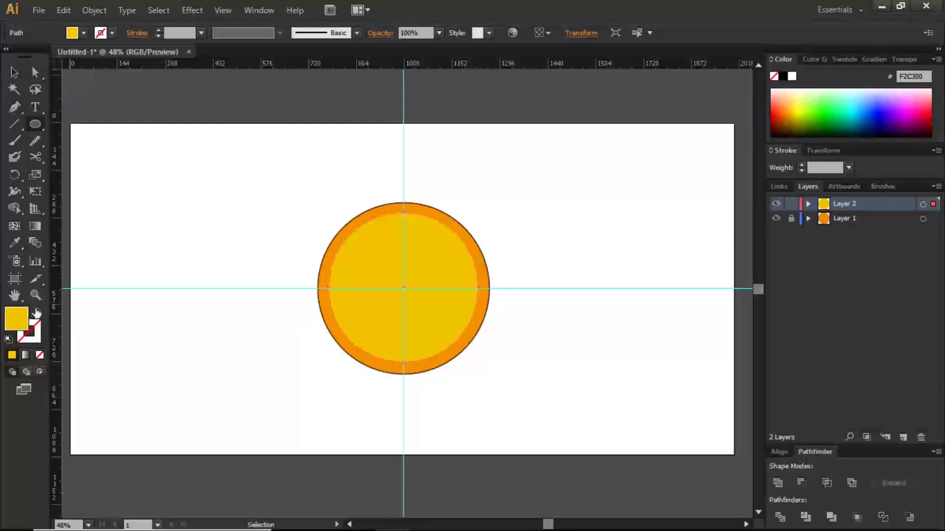
Swap the inner circle's fill and stroke, and temporarily hide the orange circle on Layer 1 to check the outline
{"action": "key", "text": "shift+x"}
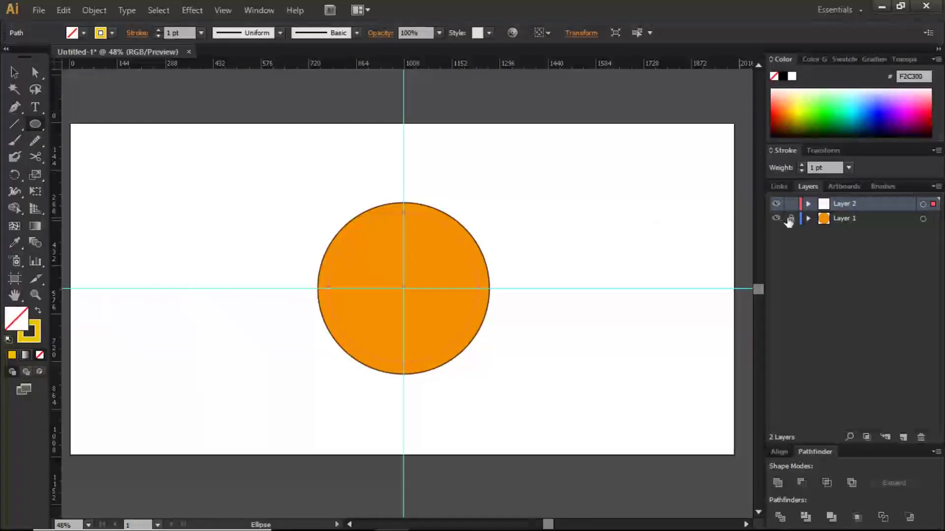
{"action": "left_click", "coordinate": [776, 218]}
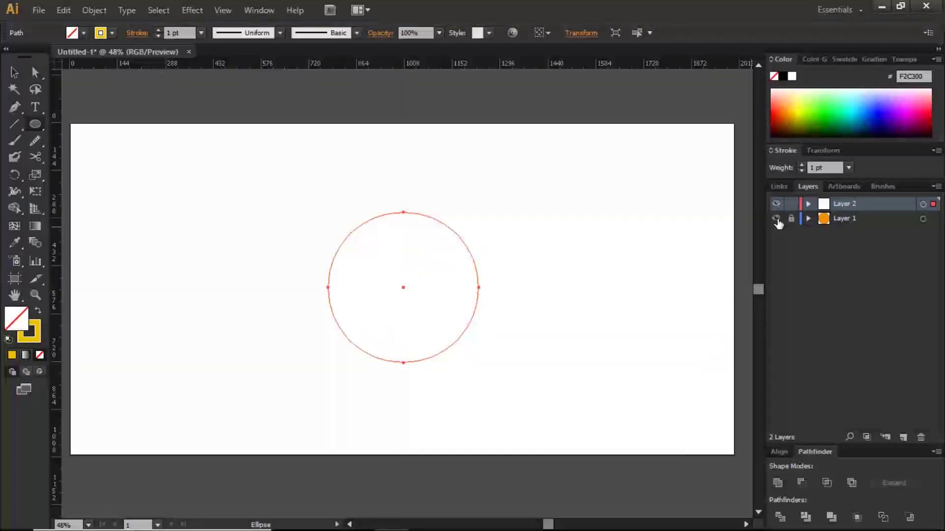
{"action": "left_click", "coordinate": [776, 218]}
{"action": "left_click", "coordinate": [792, 219]}
{"action": "left_click", "coordinate": [808, 218]}
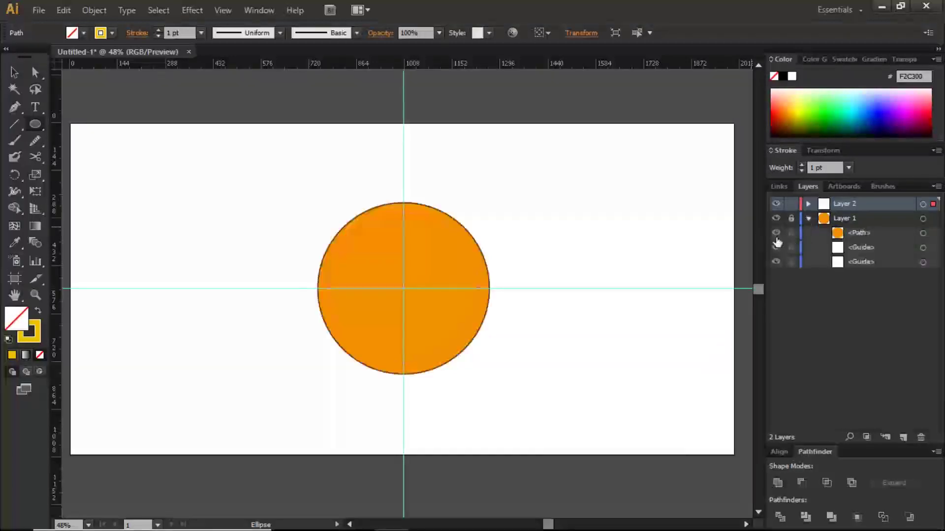
{"action": "left_click", "coordinate": [776, 218]}
{"action": "left_click", "coordinate": [776, 218]}
{"action": "left_click", "coordinate": [791, 218]}
{"action": "left_click", "coordinate": [776, 232]}
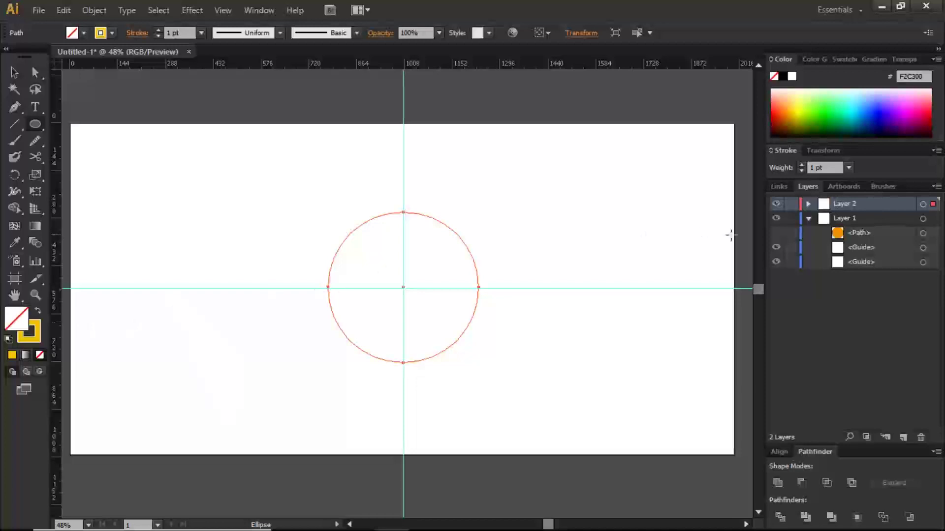
{"action": "left_click", "coordinate": [776, 232]}
{"action": "left_click", "coordinate": [790, 219]}
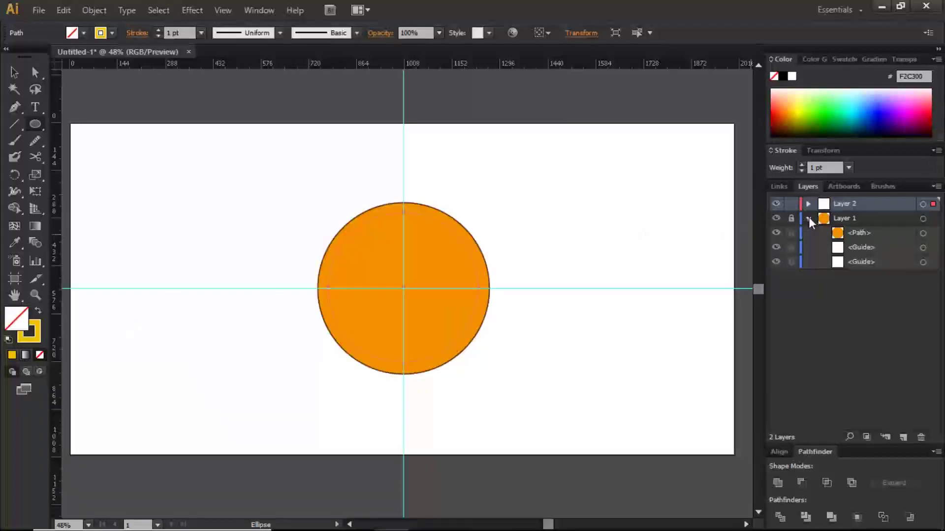
{"action": "left_click", "coordinate": [808, 218]}
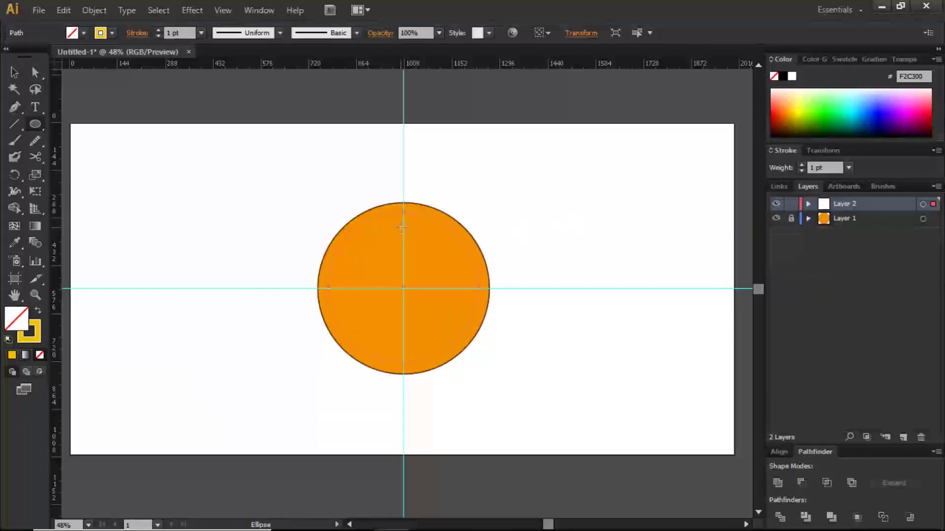
Paste a copy of the inner circle in front and scale the copy proportionally to about three quarters, keeping its upper-left corner fixed
{"action": "left_click", "coordinate": [808, 204]}
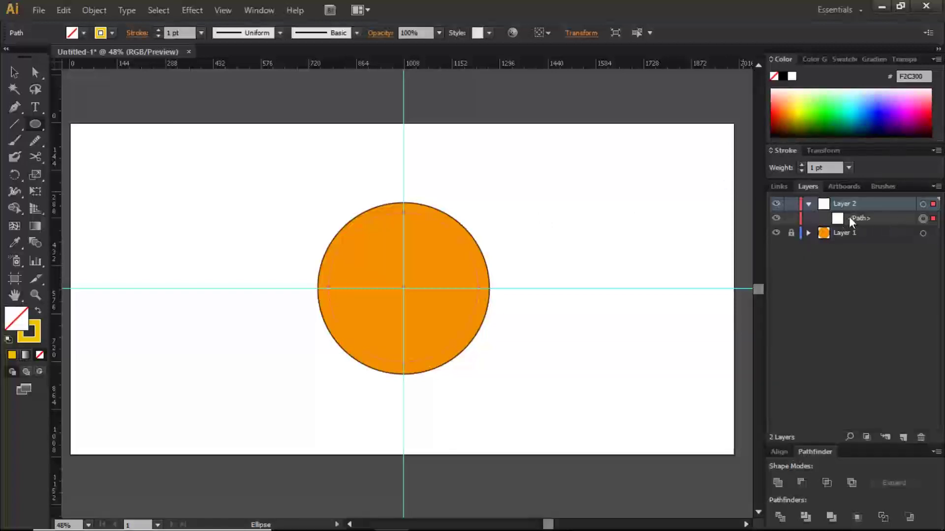
{"action": "key", "text": "ctrl+f"}
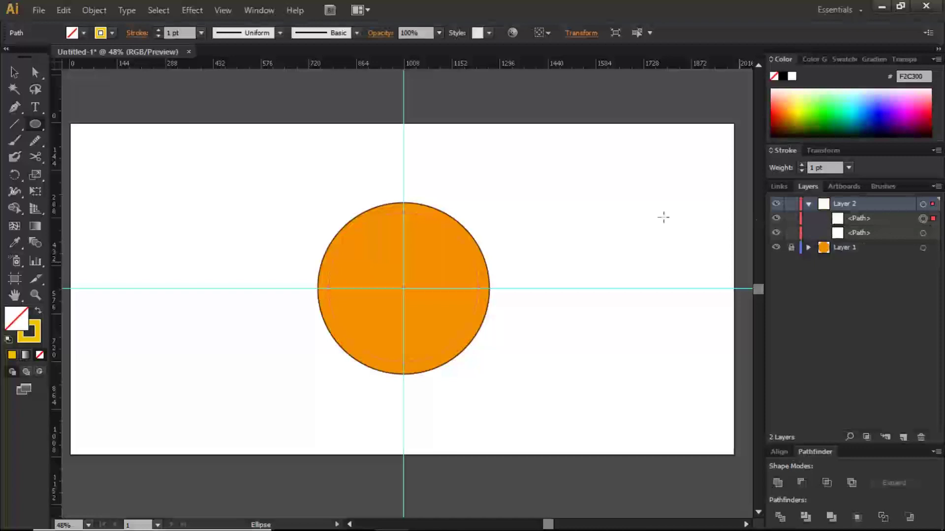
{"action": "key", "text": "v"}
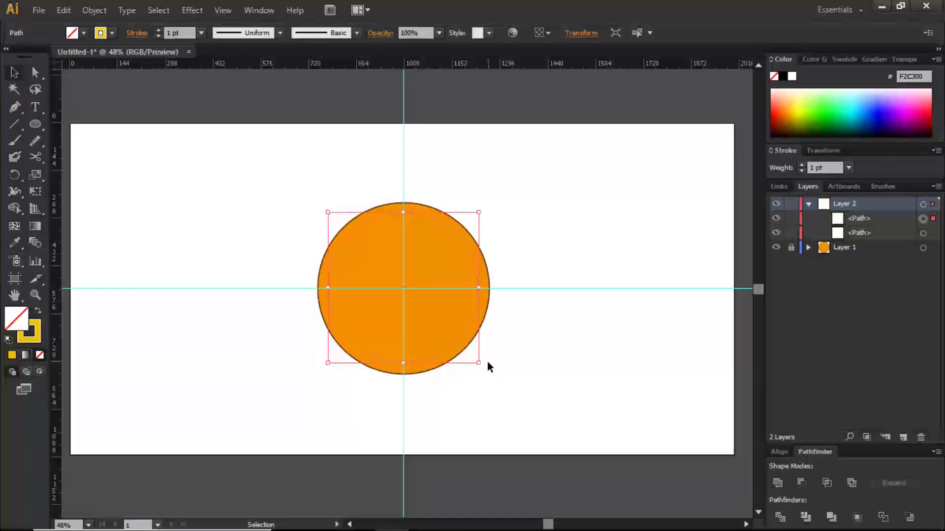
{"action": "left_click_drag", "start_coordinate": [479, 363], "coordinate": [445, 331]}
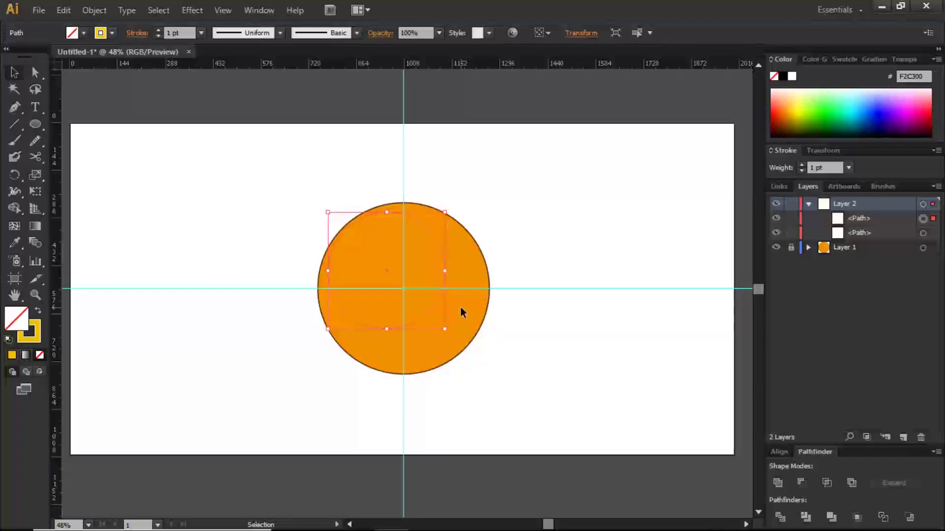
Nudge the smaller circle to the right and slightly down until it is centred on the vertical guide
{"action": "key", "text": "shift+Right"}
{"action": "key", "text": "shift+Right"}
{"action": "key", "text": "shift+Right"}
{"action": "key", "text": "Right"}
{"action": "key", "text": "Right"}
{"action": "key", "text": "Right"}
{"action": "key", "text": "Right"}
{"action": "key", "text": "Right"}
{"action": "key", "text": "Down"}
{"action": "key", "text": "Down"}
{"action": "key", "text": "Down"}
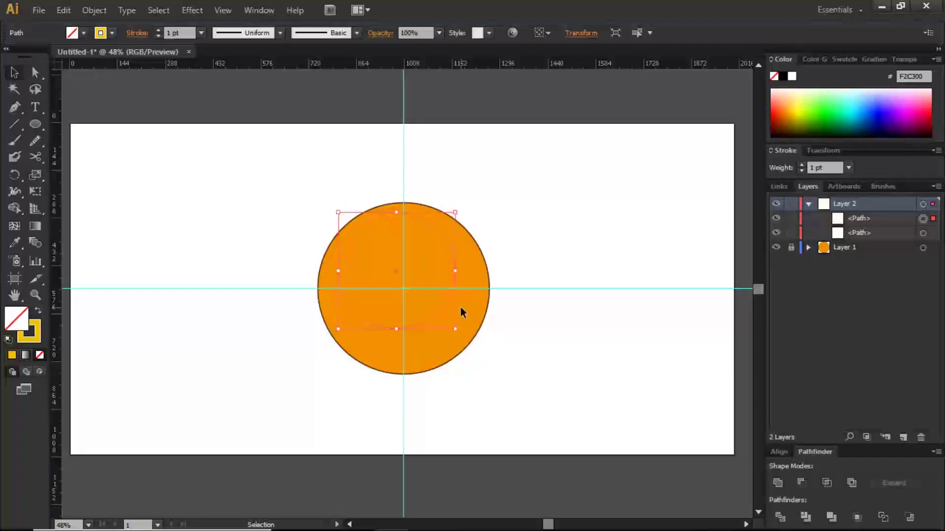
{"action": "key", "text": "Right"}
{"action": "key", "text": "Right"}
{"action": "key", "text": "Right"}
{"action": "key", "text": "Right"}
{"action": "key", "text": "Right"}
{"action": "key", "text": "Right"}
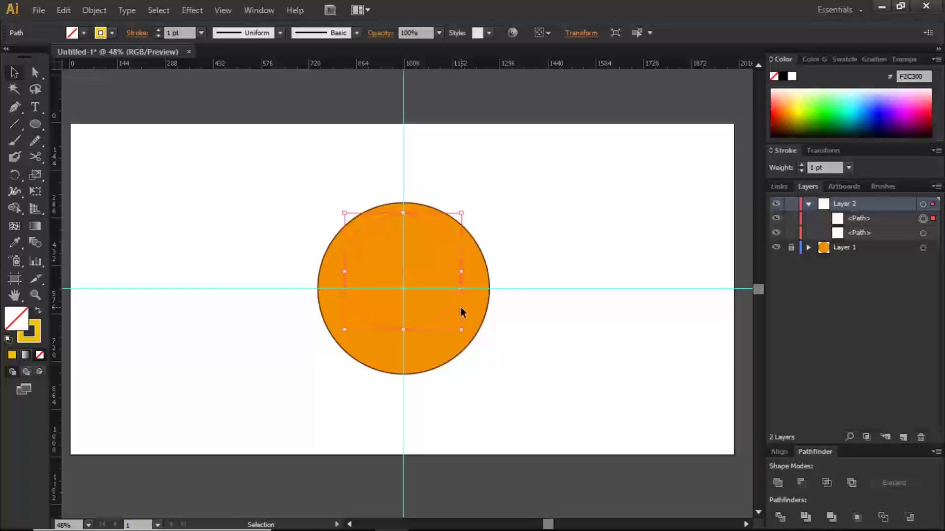
{"action": "key", "text": "Right"}
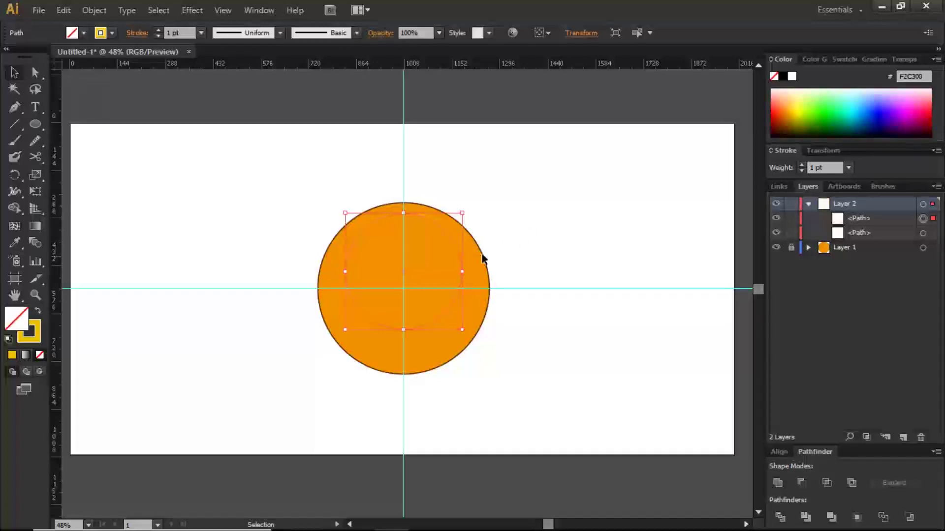
Swap fill and stroke on both Layer 2 circles, and set the larger circle's opacity to 0%
{"action": "left_click", "coordinate": [923, 203]}
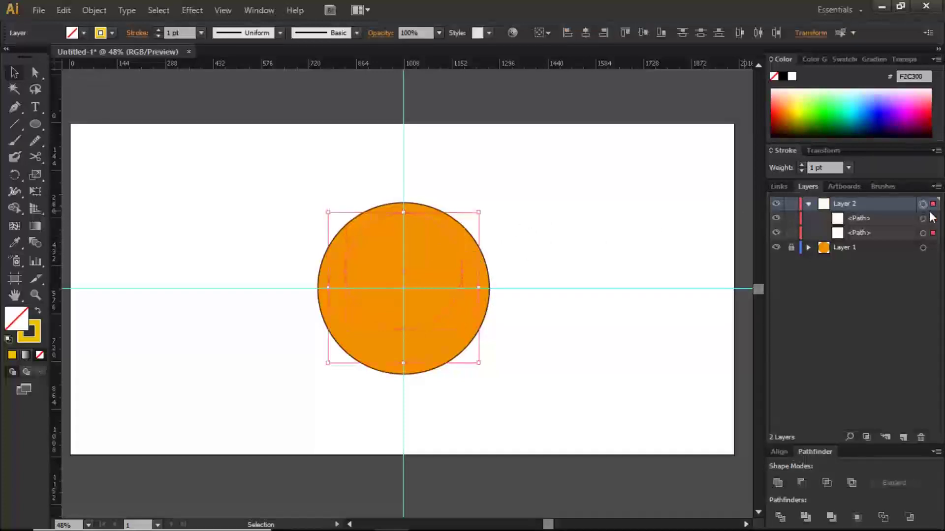
{"action": "left_click", "coordinate": [39, 310]}
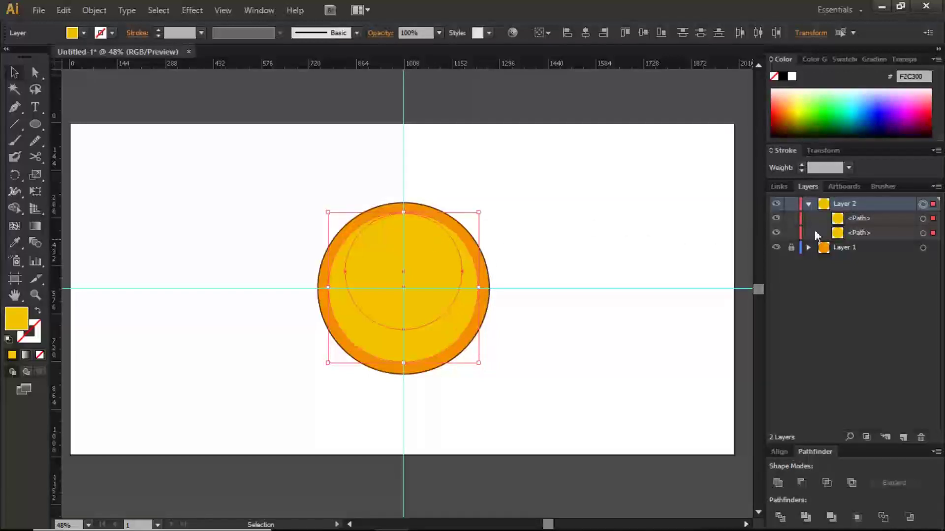
{"action": "left_click", "coordinate": [923, 233]}
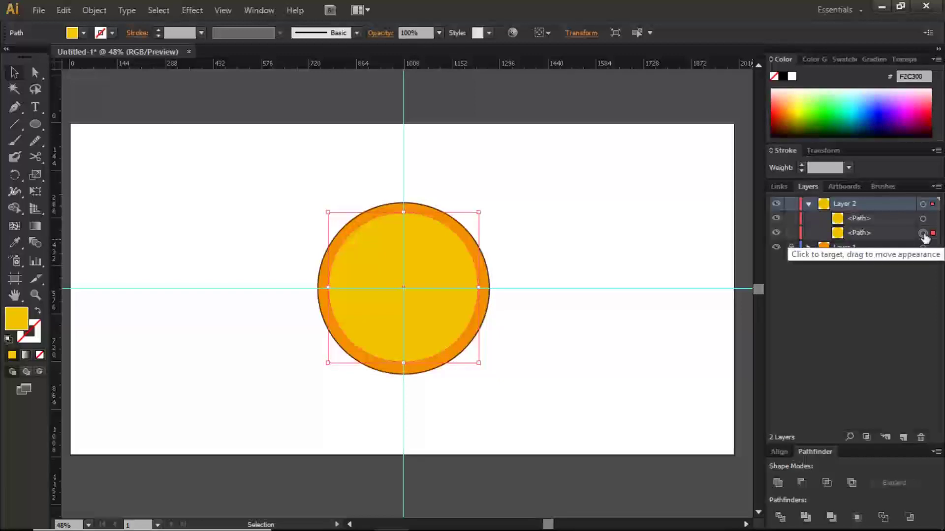
{"action": "left_click", "coordinate": [901, 61]}
{"action": "left_click", "coordinate": [910, 77]}
{"action": "type", "text": "00"}
{"action": "key", "text": "Return"}
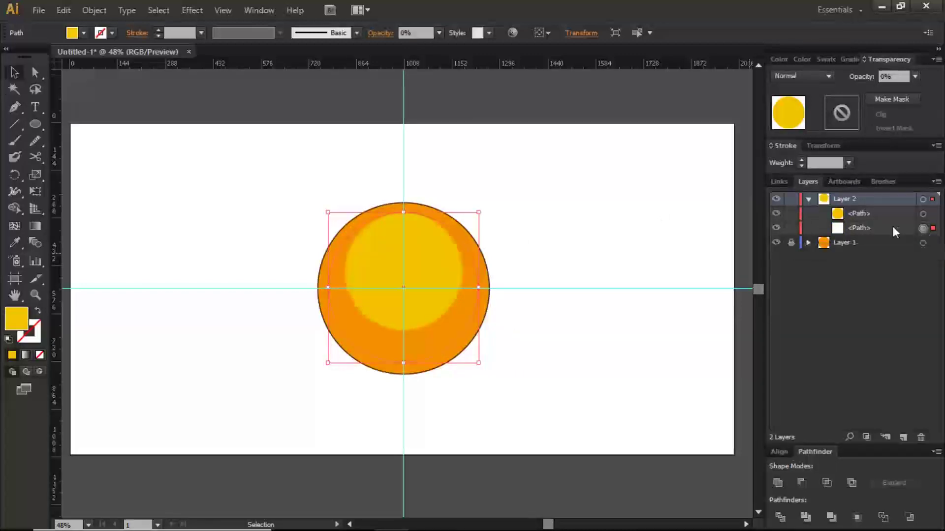
Select both Layer 2 circles and set the blend options to Specified Steps spacing with 250 steps
{"action": "left_click", "coordinate": [924, 215]}
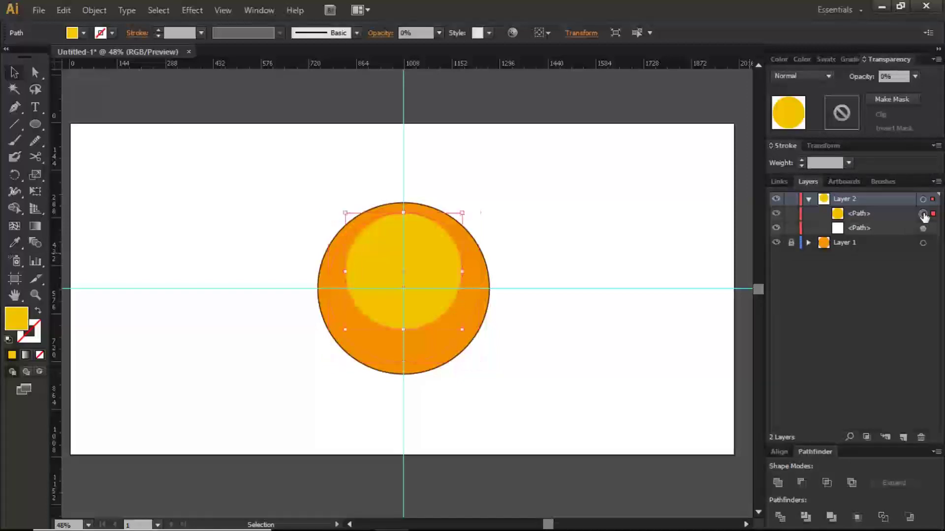
{"action": "left_click", "coordinate": [923, 228]}
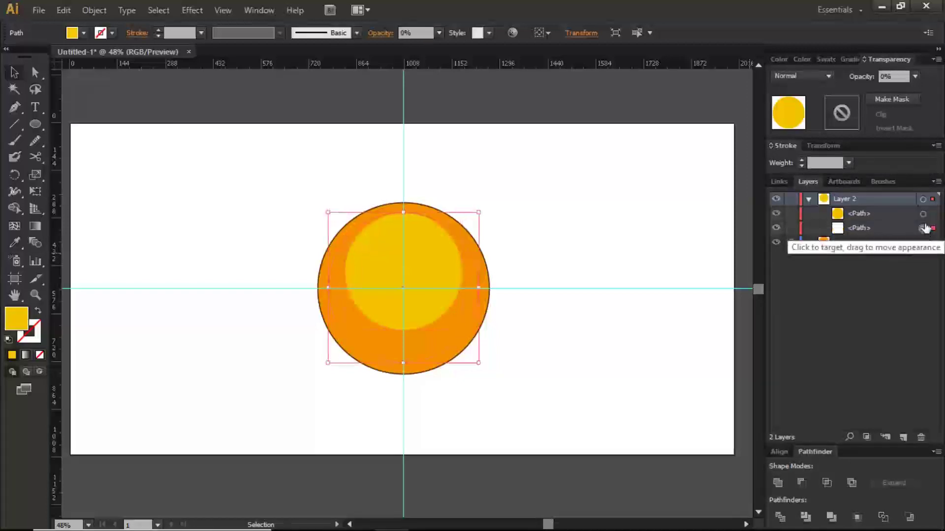
{"action": "left_click", "coordinate": [923, 214]}
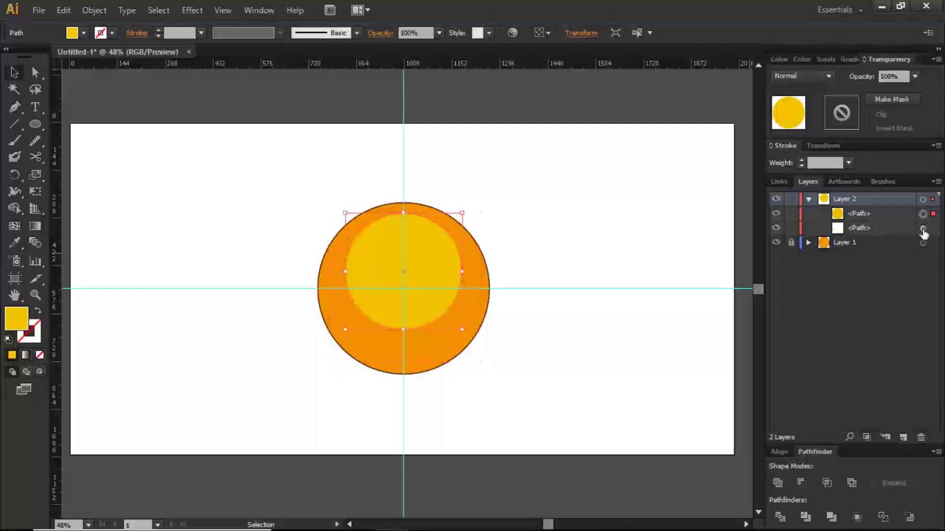
{"action": "left_click", "coordinate": [924, 228], "text": "shift"}
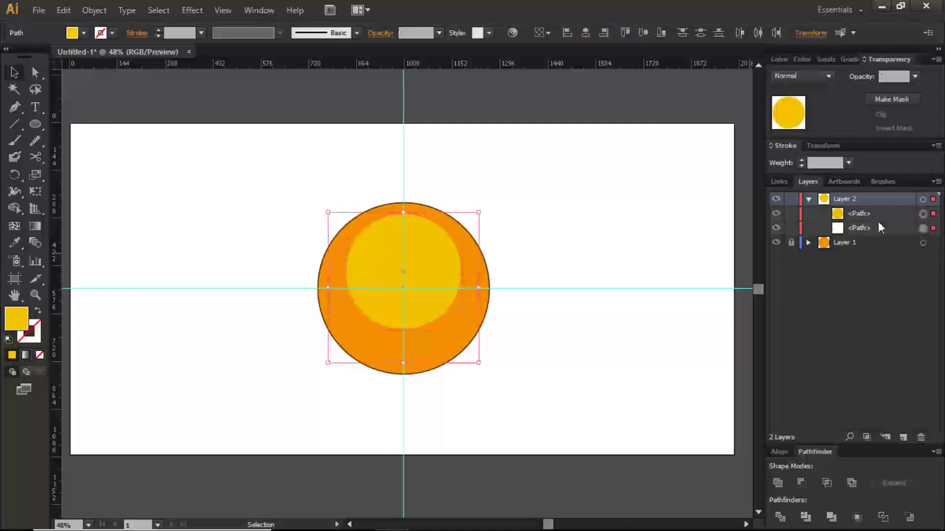
{"action": "left_click", "coordinate": [92, 11]}
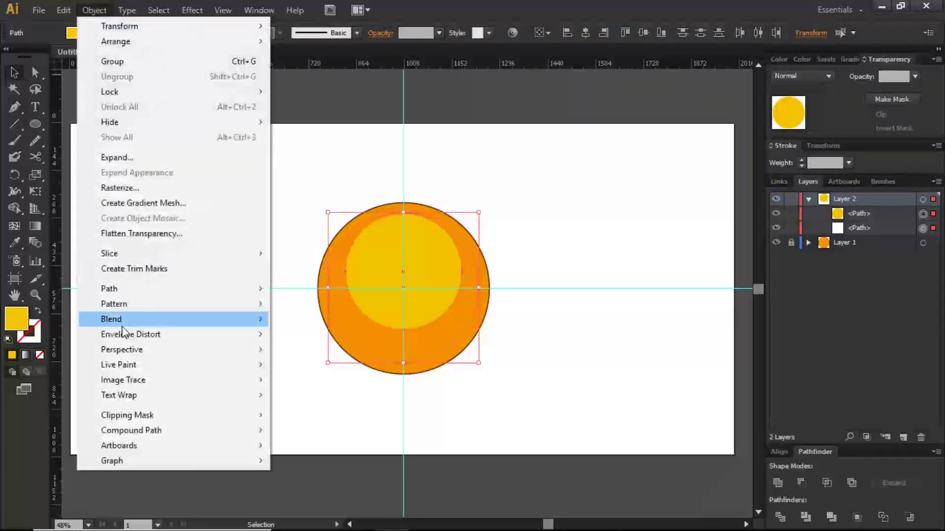
{"action": "mouse_move", "coordinate": [228, 320]}
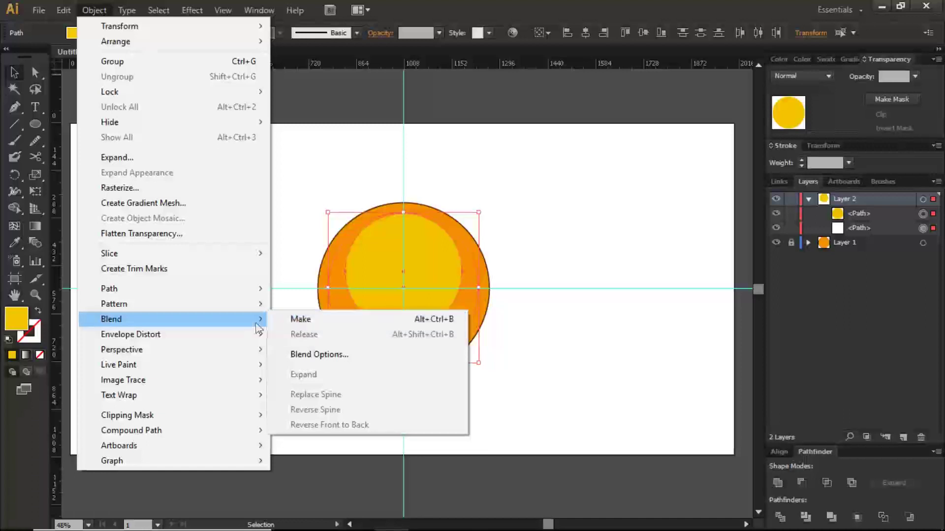
{"action": "left_click", "coordinate": [315, 355]}
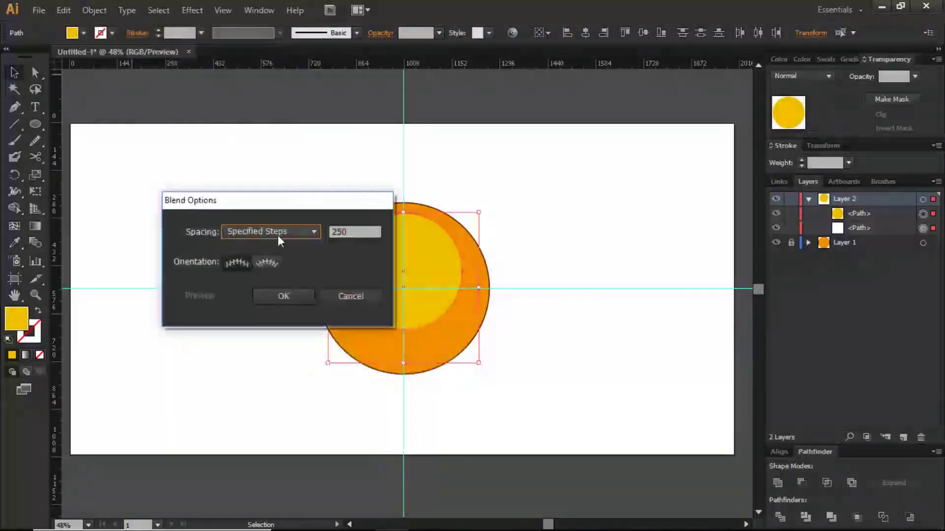
{"action": "left_click", "coordinate": [280, 232]}
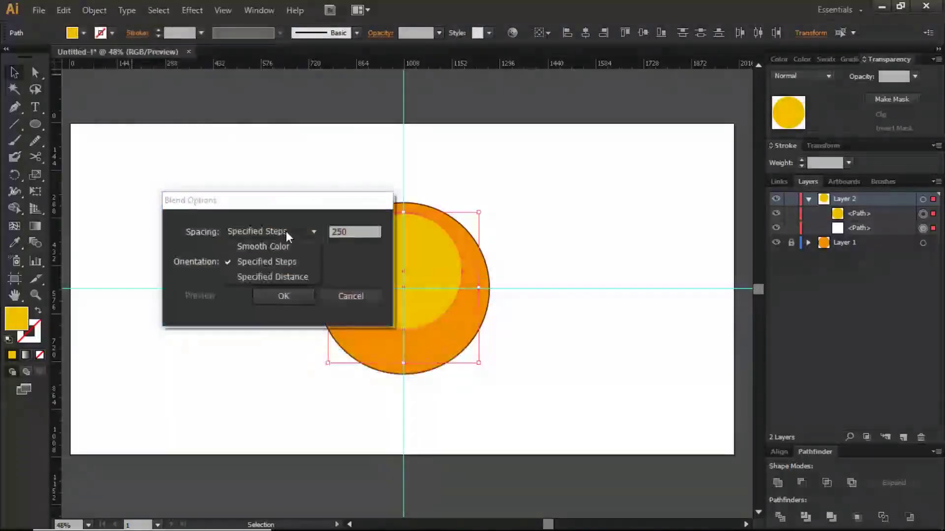
{"action": "left_click", "coordinate": [284, 257]}
{"action": "left_click_drag", "start_coordinate": [353, 231], "coordinate": [335, 231]}
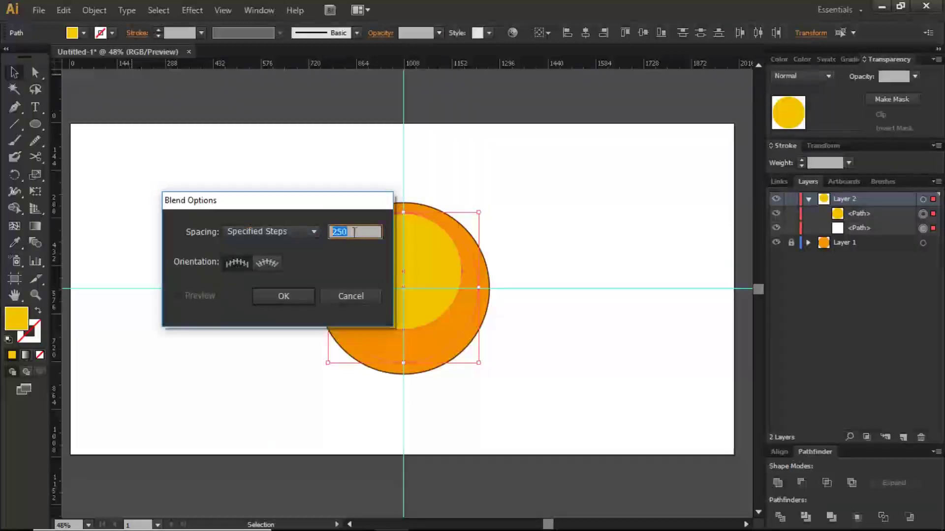
{"action": "left_click", "coordinate": [347, 238]}
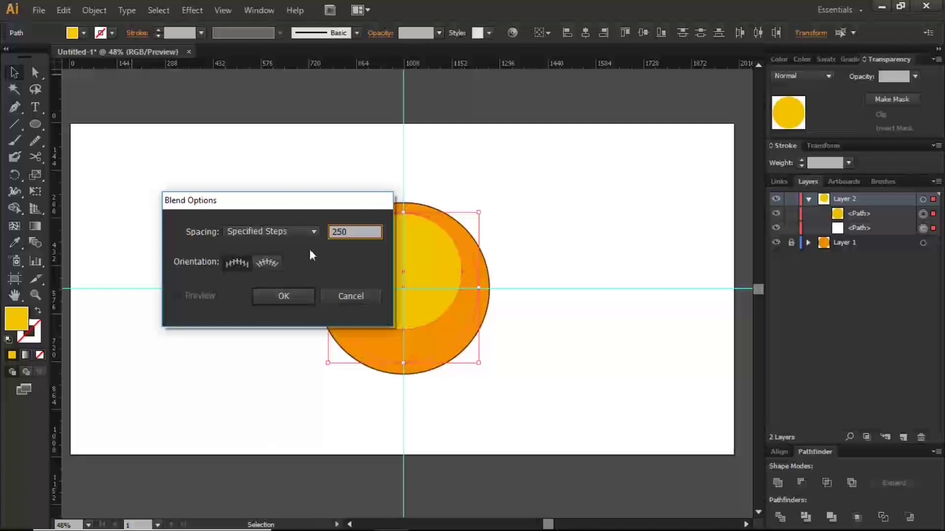
{"action": "left_click", "coordinate": [283, 296]}
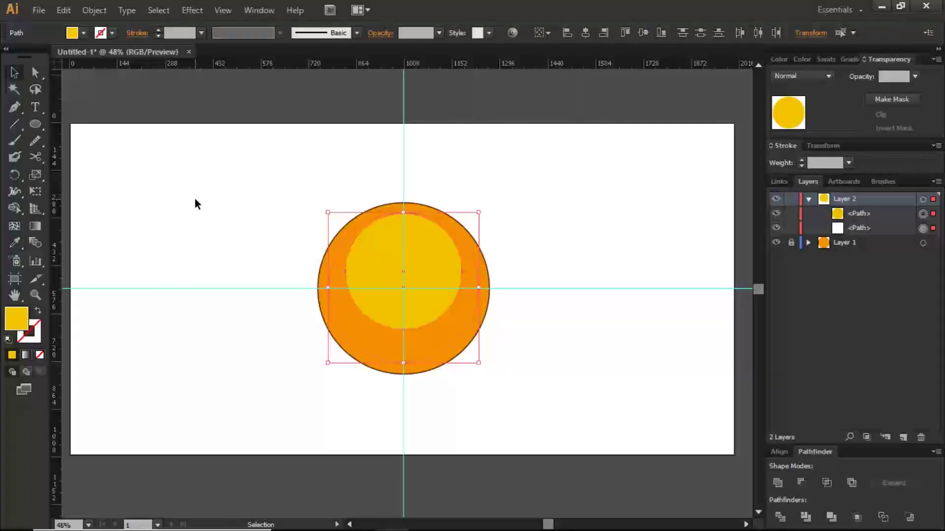
Make a blend between the two selected yellow circles, and deselect it
{"action": "left_click", "coordinate": [93, 10]}
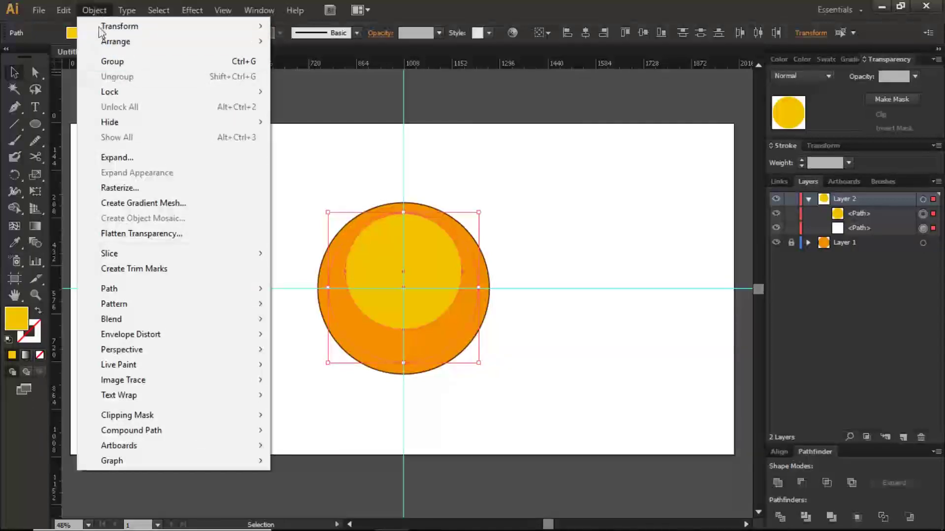
{"action": "mouse_move", "coordinate": [193, 319]}
{"action": "left_click", "coordinate": [308, 321]}
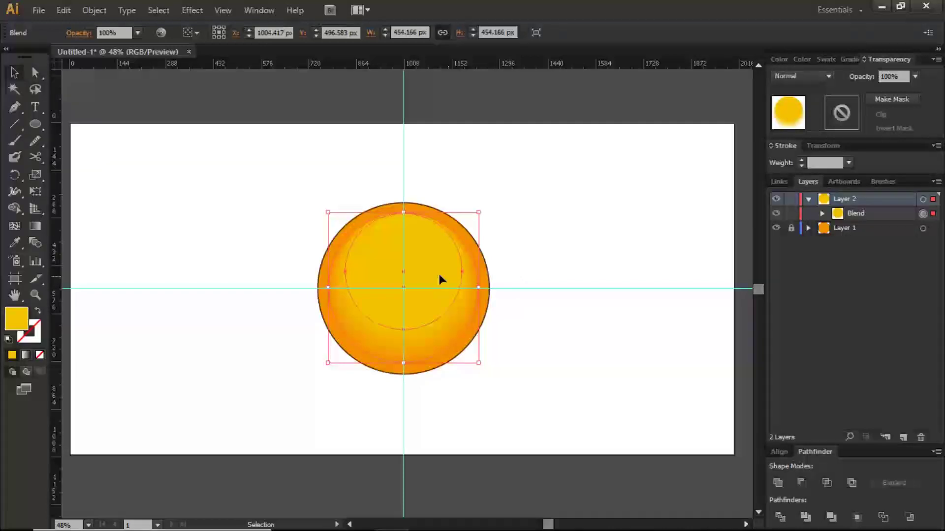
{"action": "left_click", "coordinate": [556, 251]}
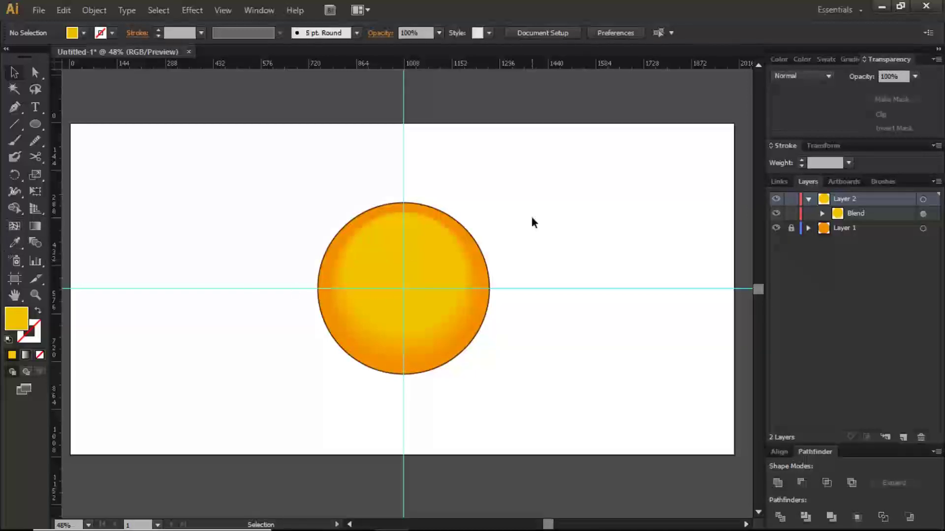
Collapse and lock Layer 2, and add a new layer above it
{"action": "left_click", "coordinate": [808, 199]}
{"action": "left_click", "coordinate": [791, 199]}
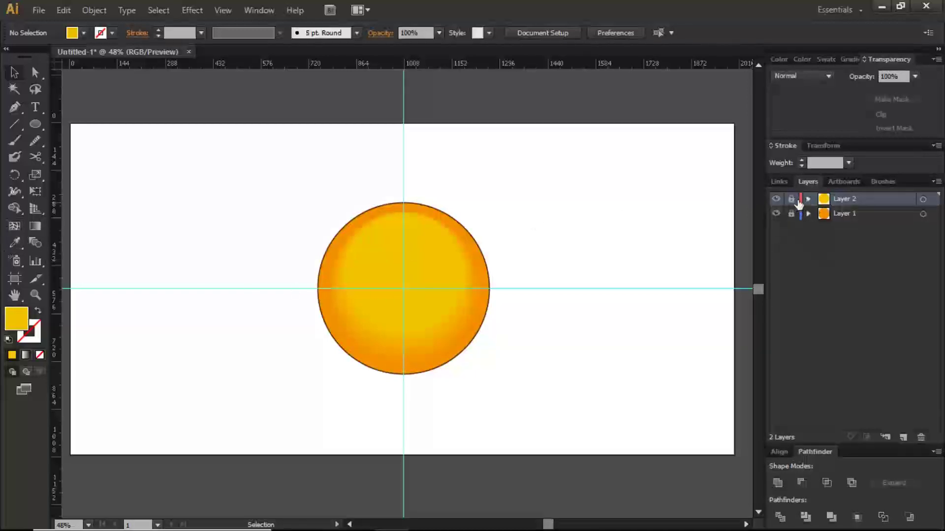
{"action": "left_click", "coordinate": [903, 437]}
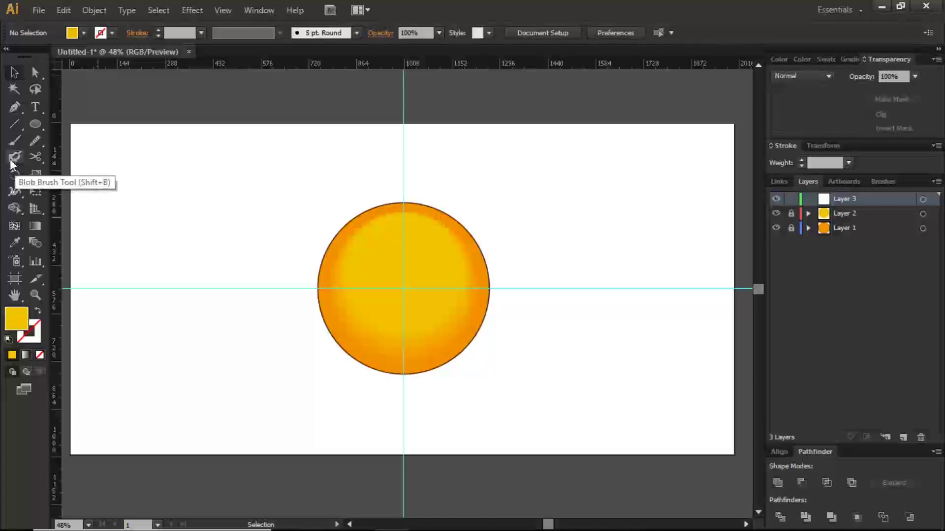
Draw a small upright ellipse for an eye across the vertical guide, just above the horizontal guide
{"action": "left_click", "coordinate": [36, 123]}
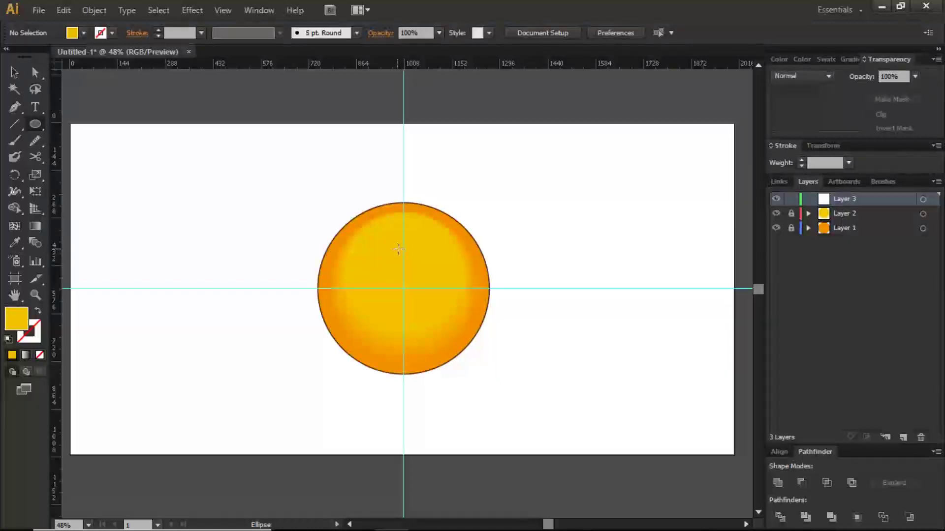
{"action": "left_click_drag", "start_coordinate": [399, 245], "coordinate": [427, 288]}
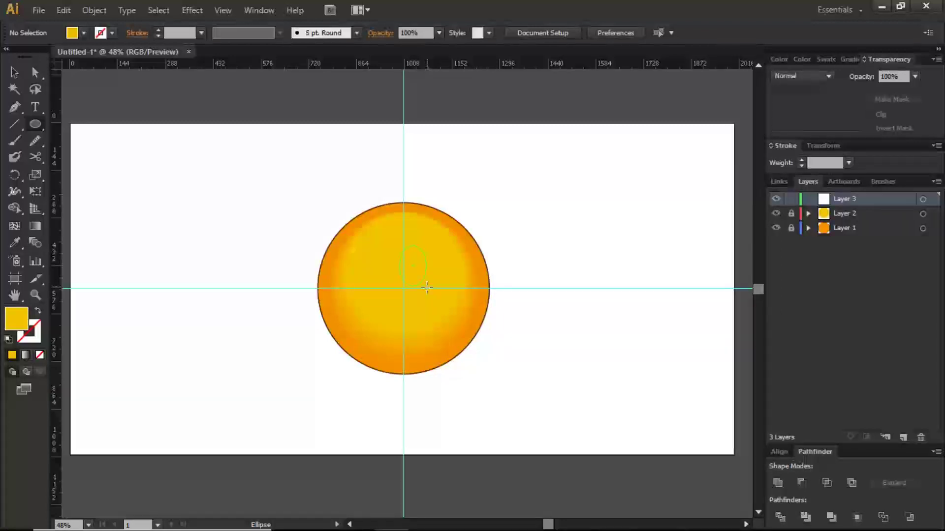
{"action": "left_click_drag", "start_coordinate": [427, 288], "coordinate": [426, 285]}
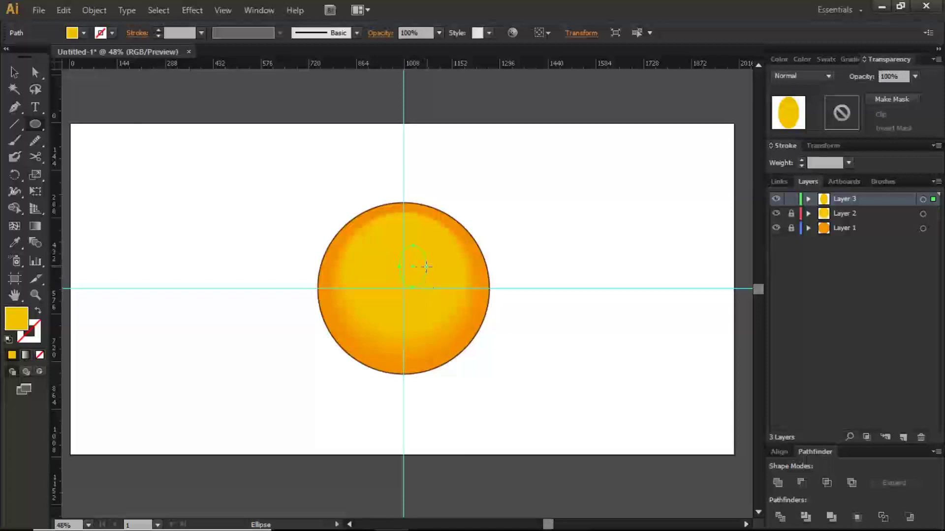
{"action": "key", "text": "v"}
{"action": "left_click", "coordinate": [36, 121]}
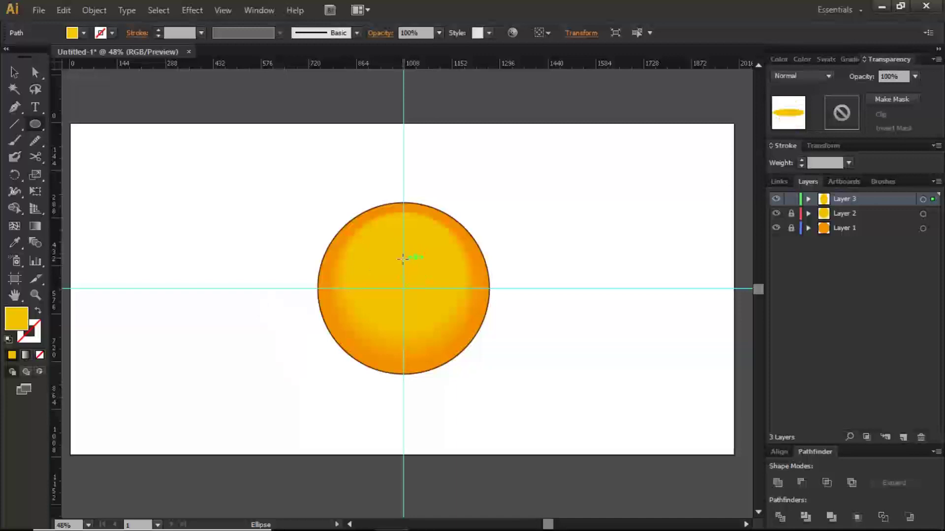
{"action": "key", "text": "v"}
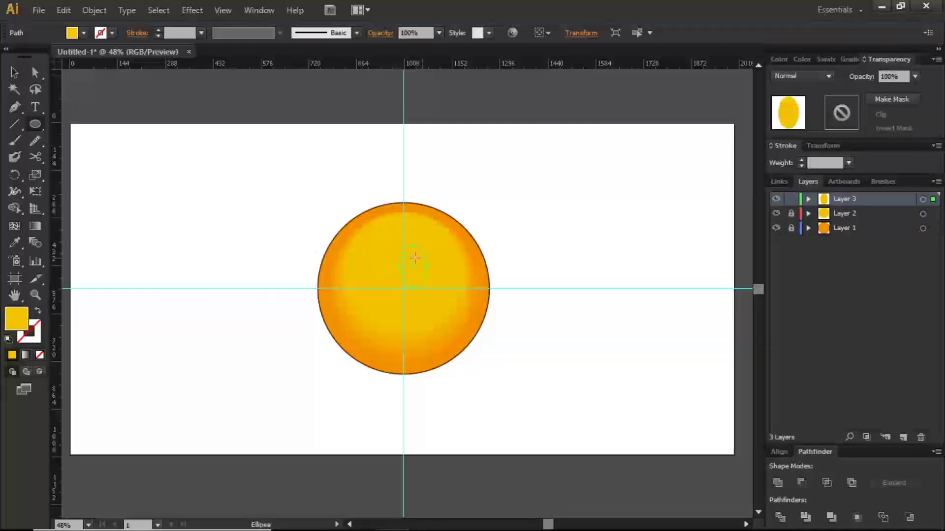
Copy the outer circle's orange fill onto the eye ellipse with the Eyedropper, and remove the ellipse's stroke
{"action": "left_click", "coordinate": [16, 242]}
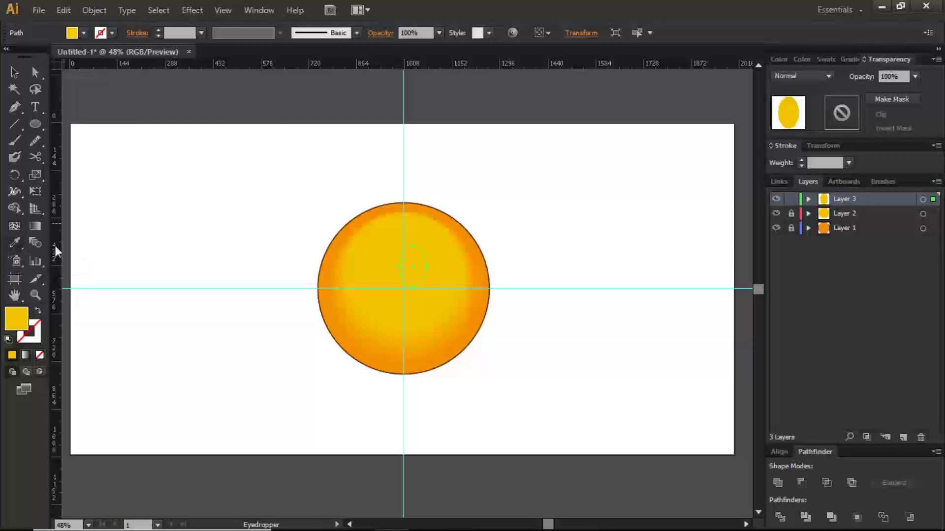
{"action": "left_click", "coordinate": [379, 212]}
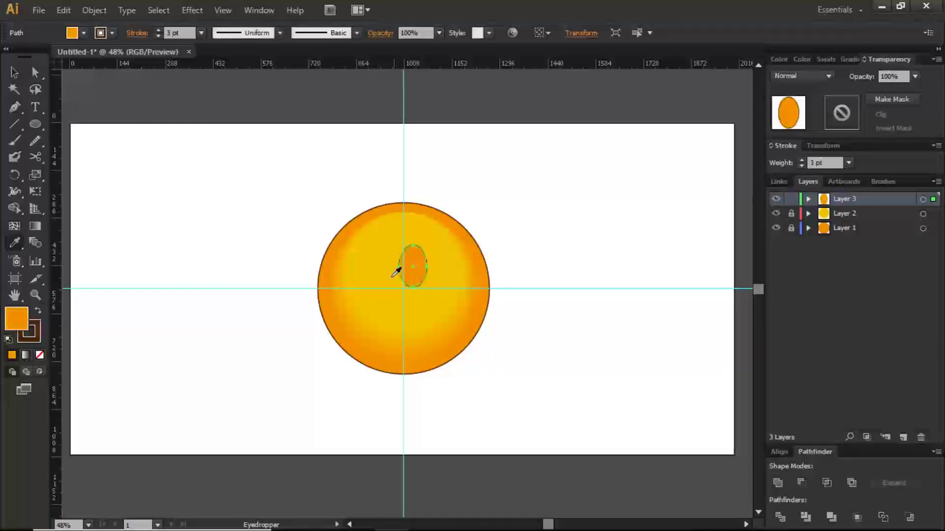
{"action": "left_click", "coordinate": [35, 340]}
{"action": "left_click", "coordinate": [40, 355]}
{"action": "left_click", "coordinate": [16, 320]}
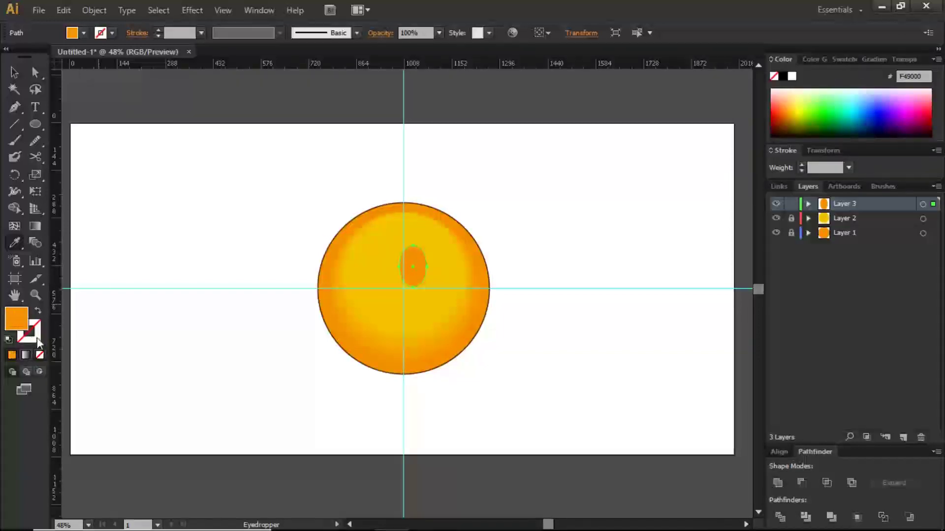
Nudge the orange eye ellipse left and slightly up until it is centred on the vertical guide
{"action": "key", "text": "v"}
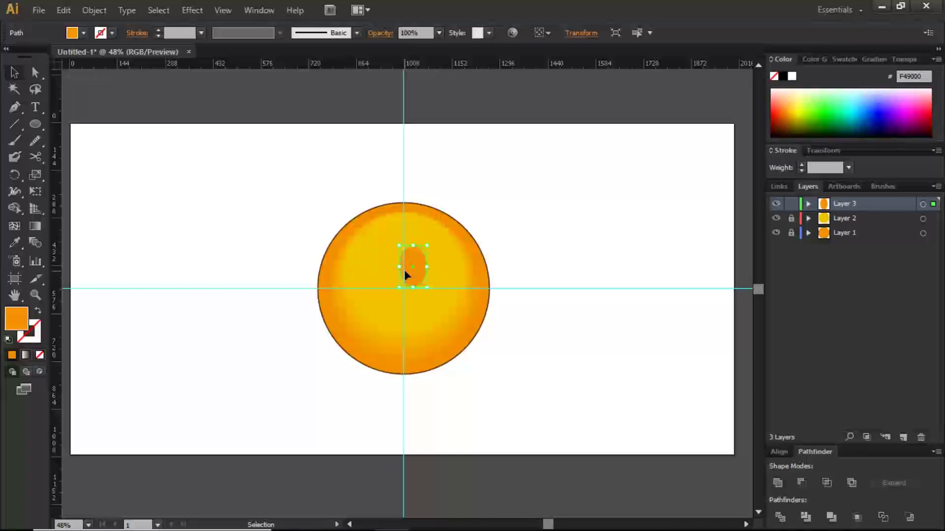
{"action": "key", "text": "shift+Left"}
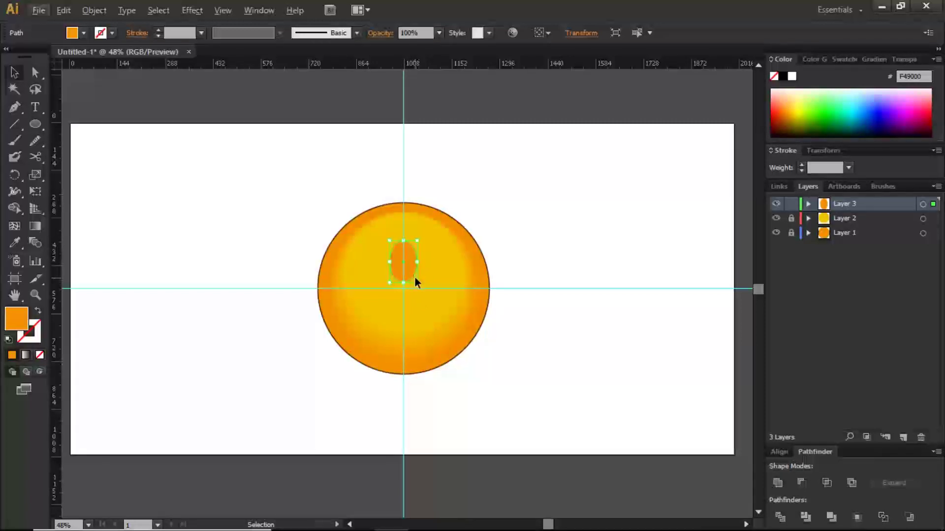
{"action": "left_click", "coordinate": [14, 73]}
Duplicate the eye ellipse to its right inside the face, shrink the copy slightly, and tilt it a little counterclockwise
{"action": "left_click_drag", "start_coordinate": [416, 281], "coordinate": [456, 289]}
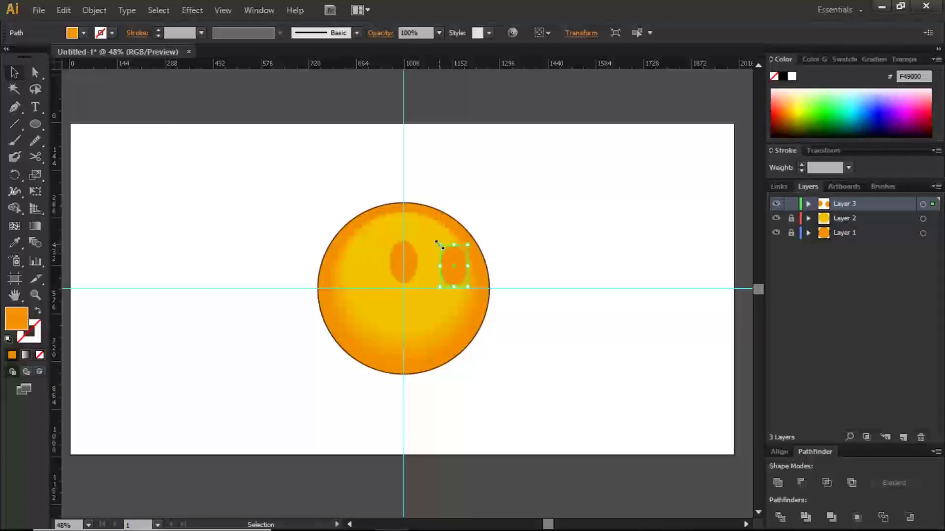
{"action": "left_click_drag", "start_coordinate": [440, 244], "coordinate": [465, 247]}
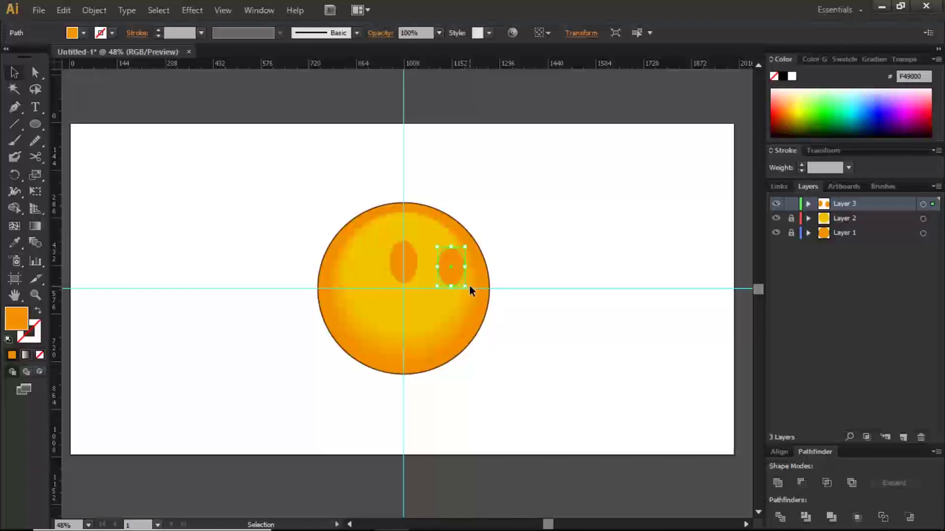
{"action": "left_click_drag", "start_coordinate": [470, 286], "coordinate": [473, 283]}
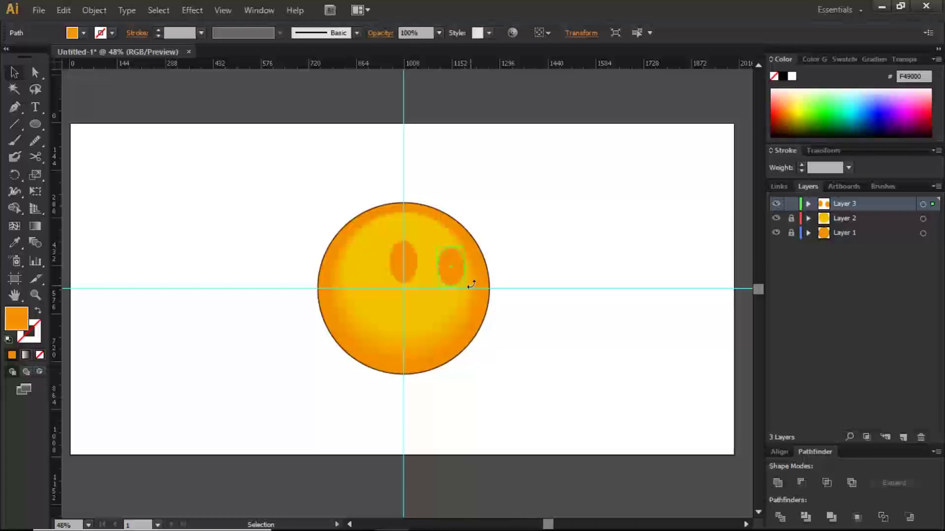
{"action": "left_click", "coordinate": [514, 274]}
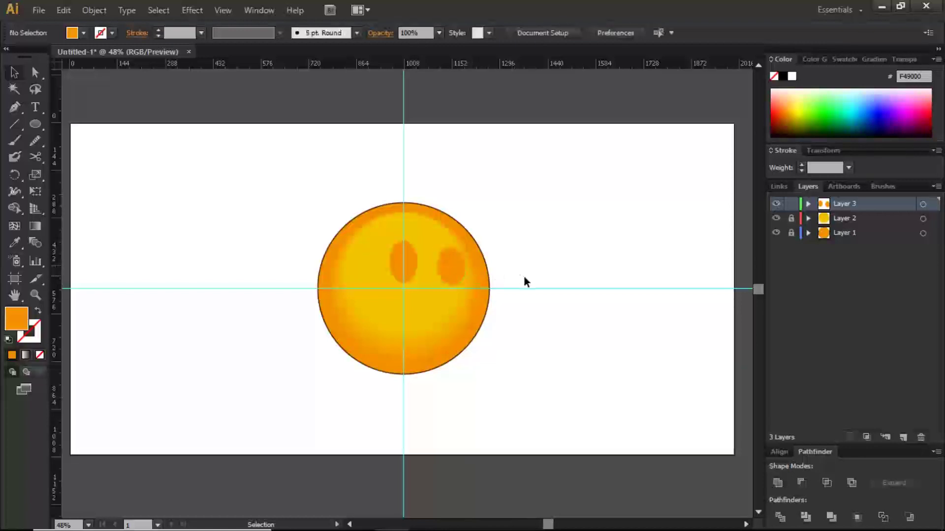
Adjust the right eye's height until it sits slightly lower than the left eye, and deselect it
{"action": "left_click", "coordinate": [459, 258]}
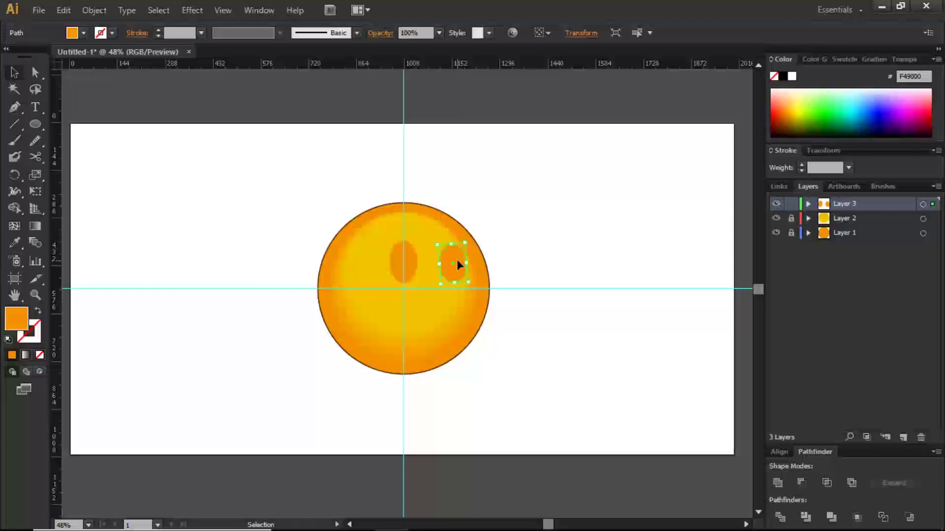
{"action": "left_click", "coordinate": [375, 216]}
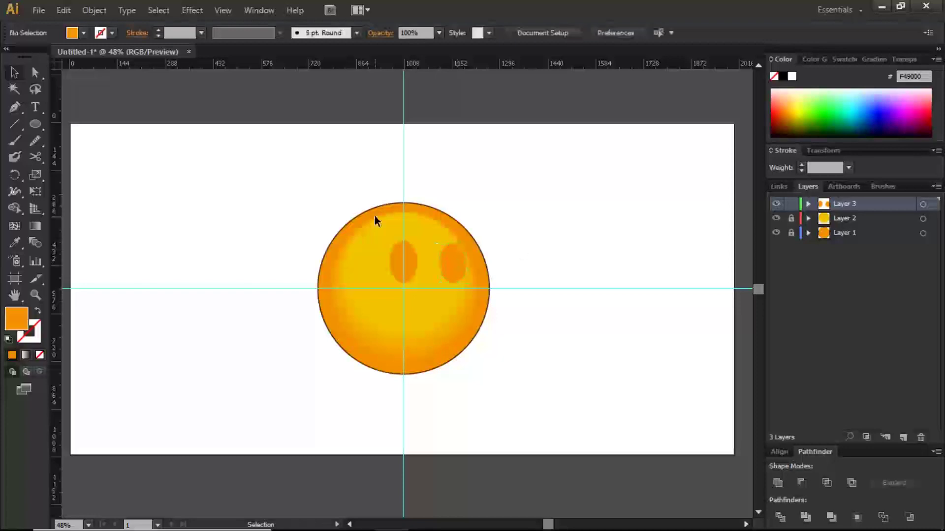
{"action": "left_click", "coordinate": [449, 264]}
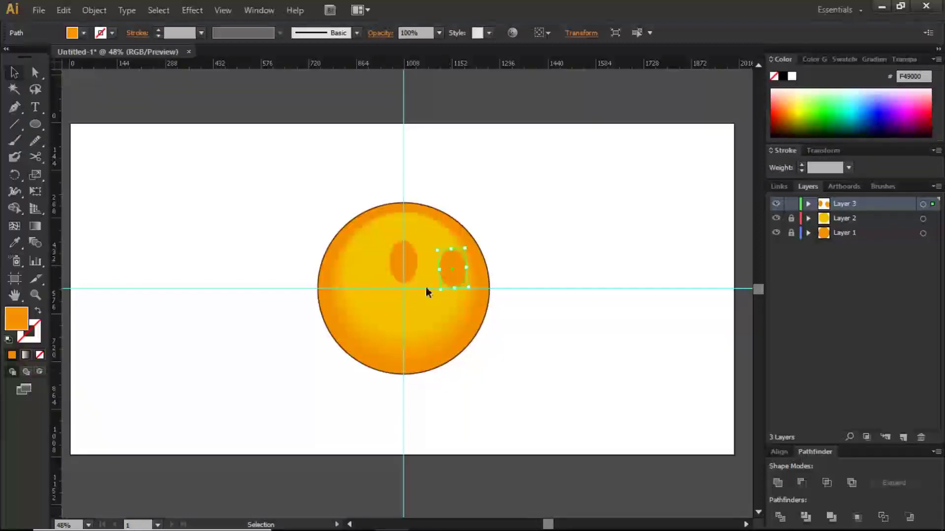
{"action": "left_click", "coordinate": [527, 258]}
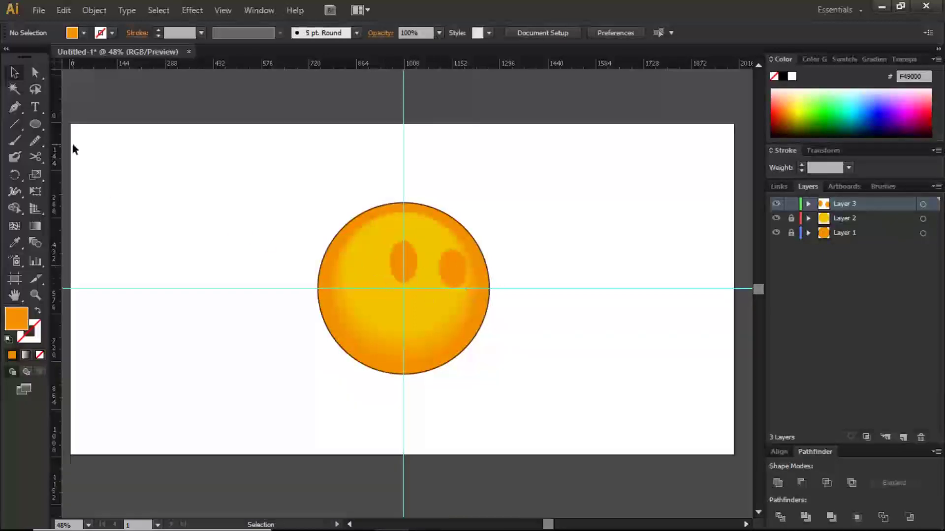
Draw a thin closed sliver with the Pen tool, about 411 px wide and 8 px high, on the empty artboard area left of the face
{"action": "left_click", "coordinate": [19, 111]}
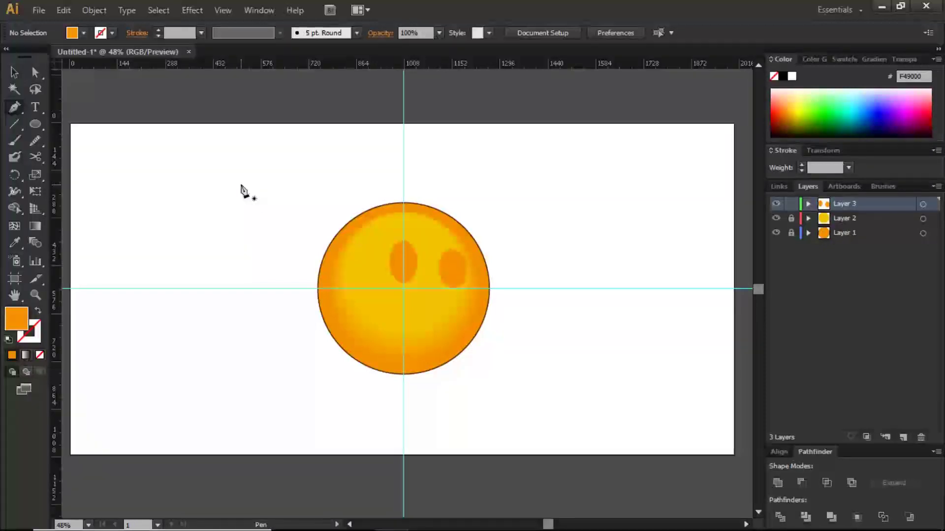
{"action": "left_click", "coordinate": [166, 174]}
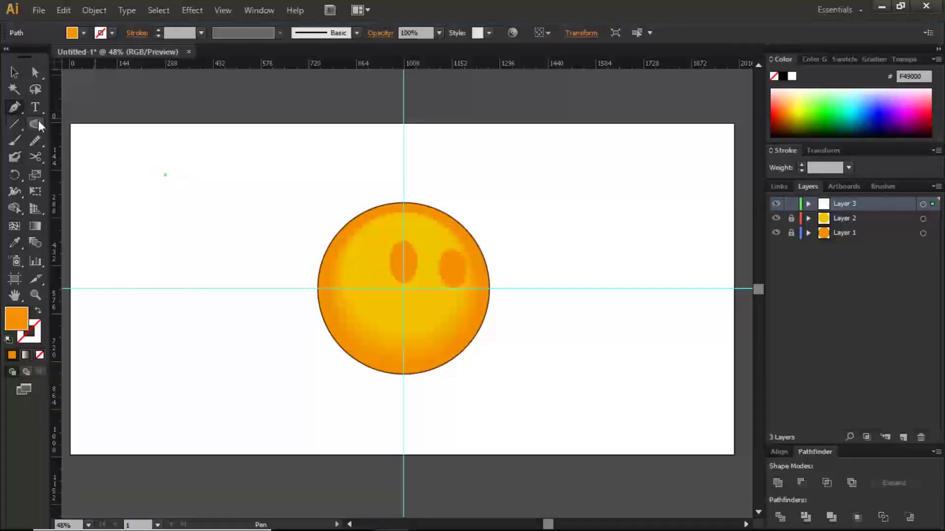
{"action": "left_click", "coordinate": [302, 174]}
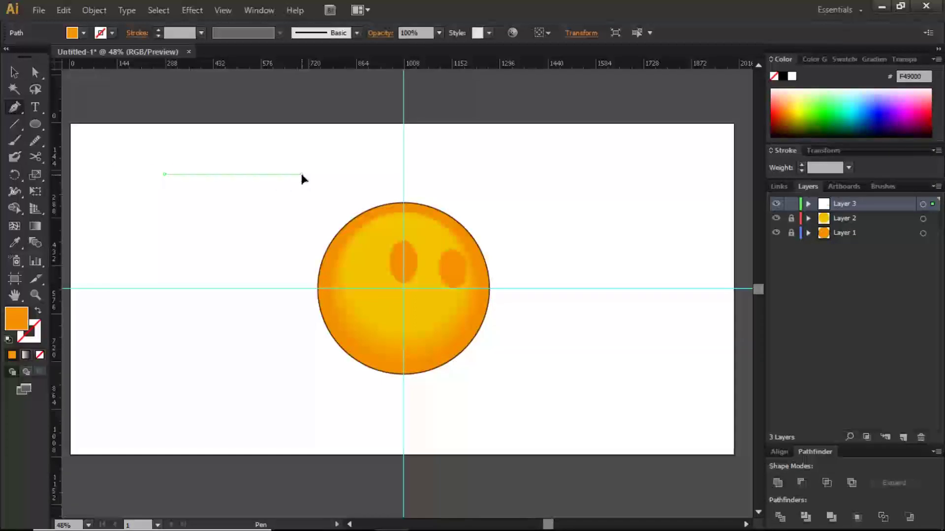
{"action": "left_click_drag", "start_coordinate": [301, 175], "coordinate": [304, 175]}
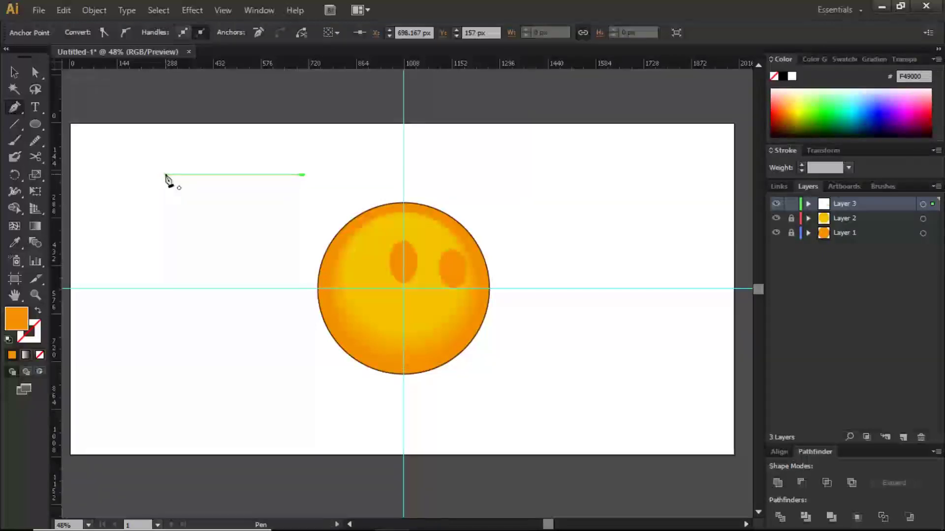
{"action": "left_click_drag", "start_coordinate": [164, 174], "coordinate": [90, 182]}
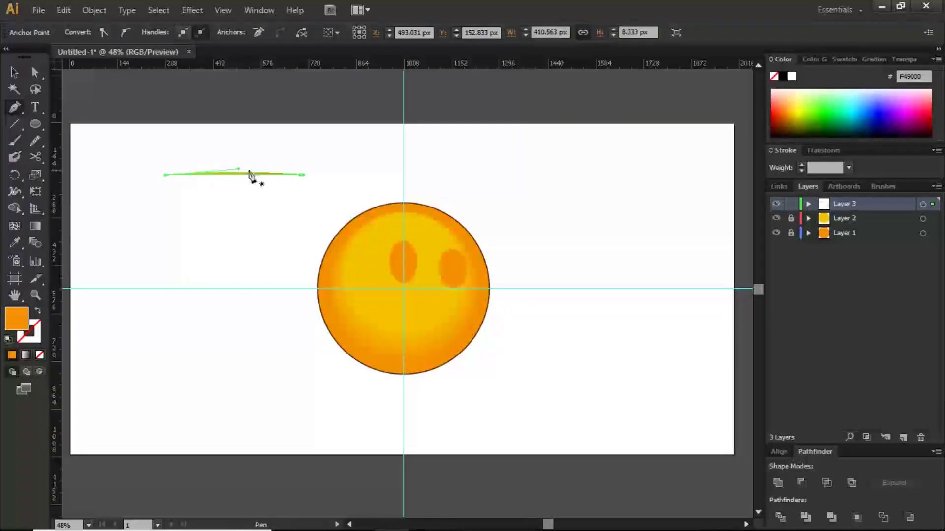
Give the sliver path a pure black fill (000000) and no stroke
{"action": "left_click", "coordinate": [8, 340]}
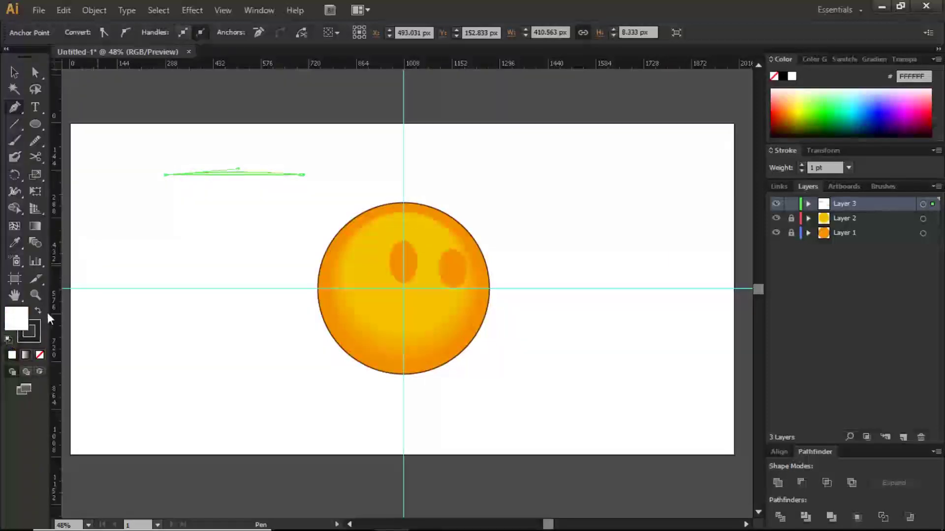
{"action": "left_click", "coordinate": [38, 311]}
{"action": "left_click", "coordinate": [35, 334]}
{"action": "left_click", "coordinate": [39, 354]}
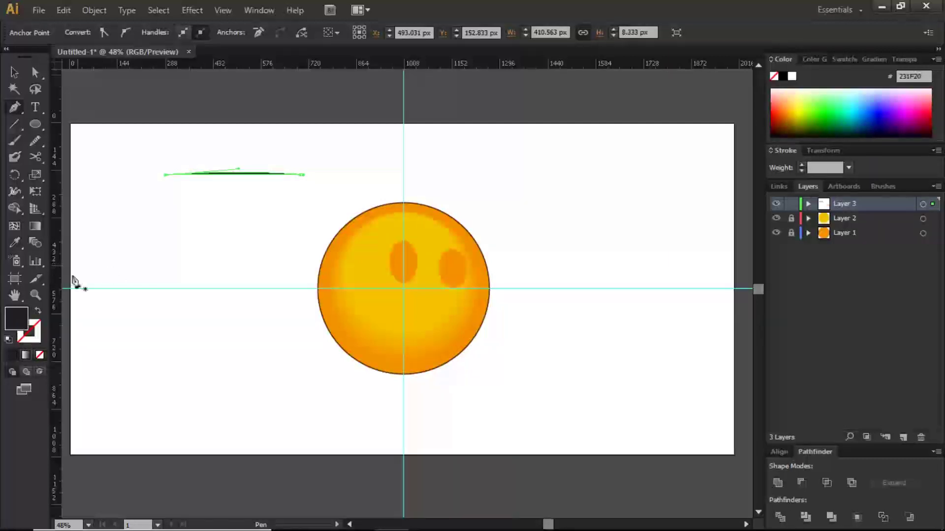
{"action": "double_click", "coordinate": [17, 318]}
{"action": "left_click_drag", "start_coordinate": [428, 394], "coordinate": [386, 433]}
{"action": "left_click", "coordinate": [714, 261]}
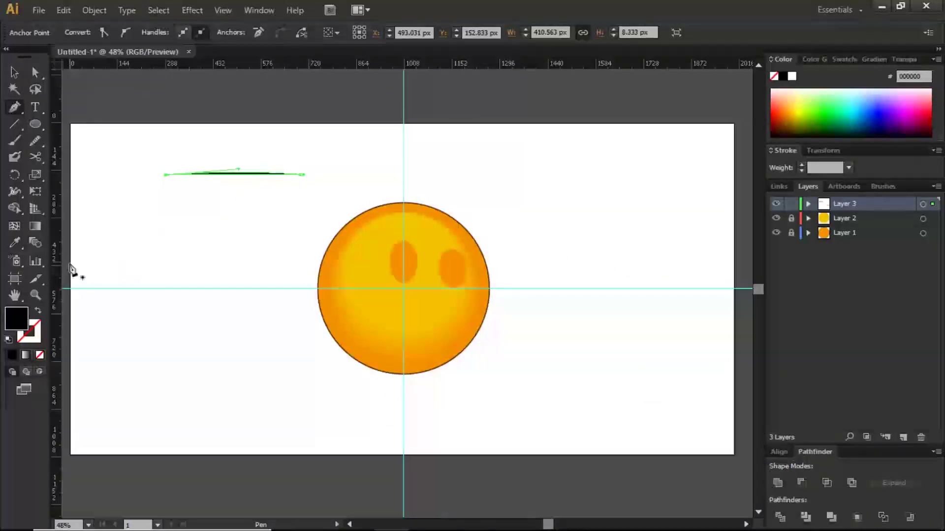
Start a new Art Brush from the selected black sliver path
{"action": "left_click", "coordinate": [15, 72]}
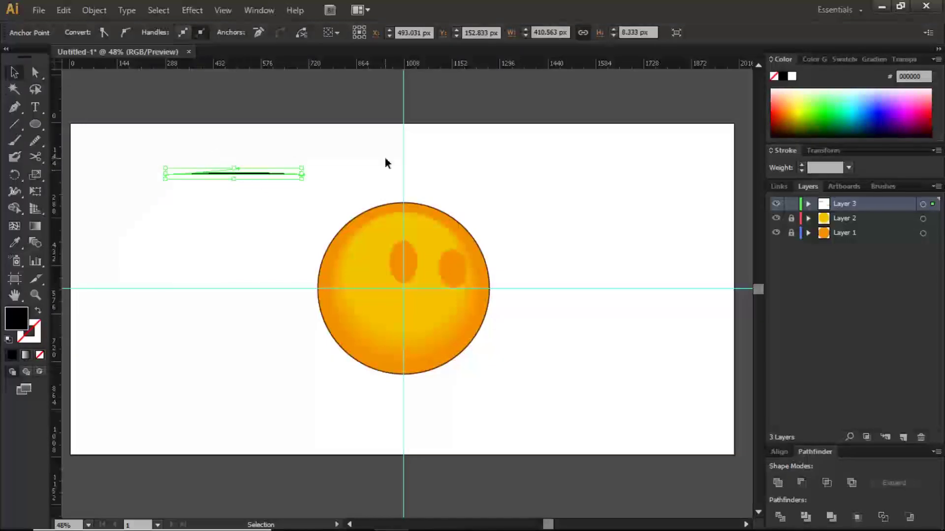
{"action": "left_click", "coordinate": [882, 186]}
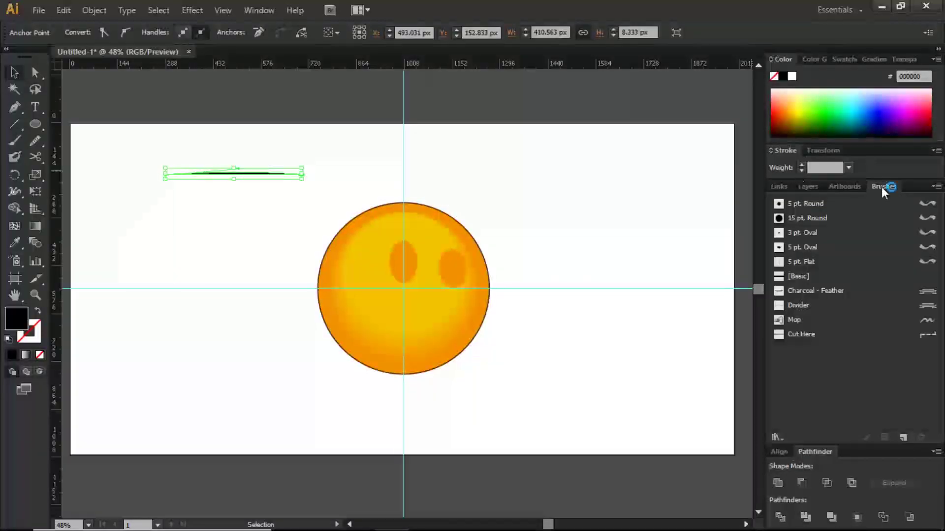
{"action": "left_click", "coordinate": [258, 11]}
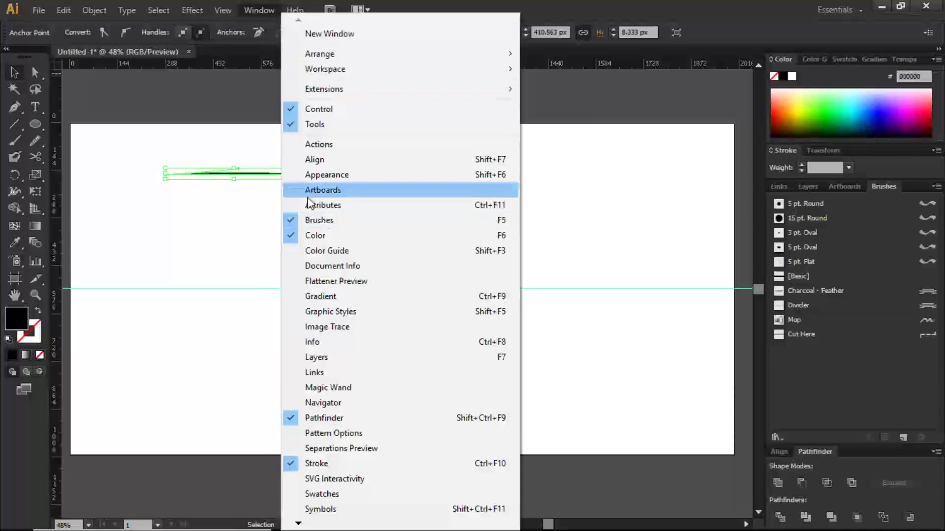
{"action": "left_click", "coordinate": [257, 11]}
{"action": "left_click", "coordinate": [260, 12]}
{"action": "left_click", "coordinate": [261, 11]}
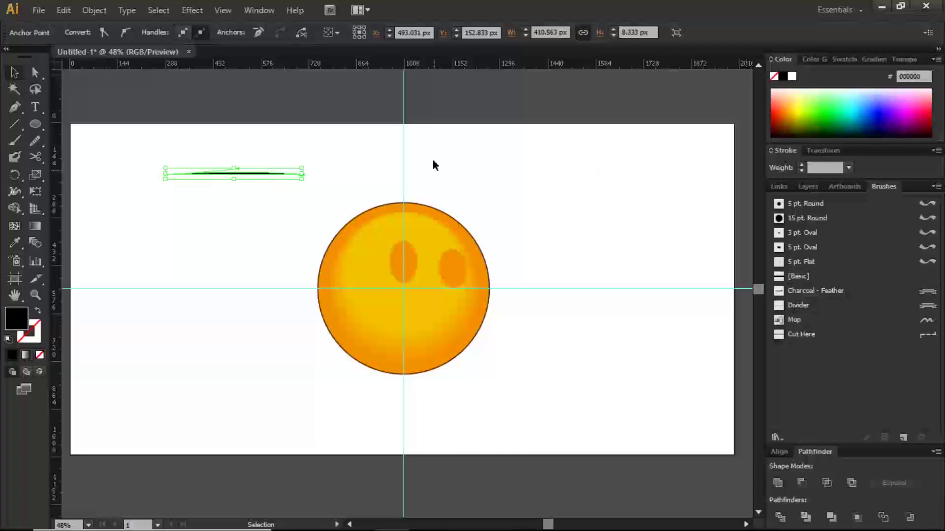
{"action": "left_click", "coordinate": [903, 437]}
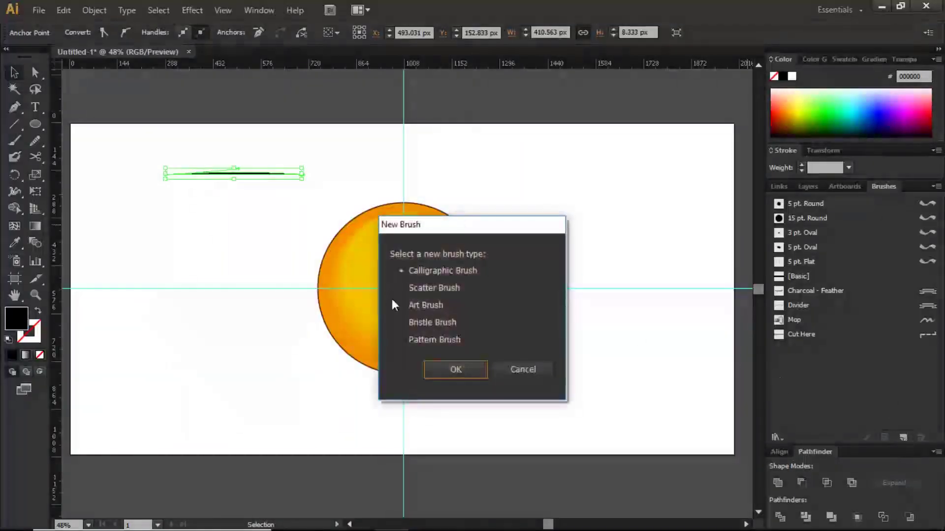
{"action": "left_click", "coordinate": [401, 305]}
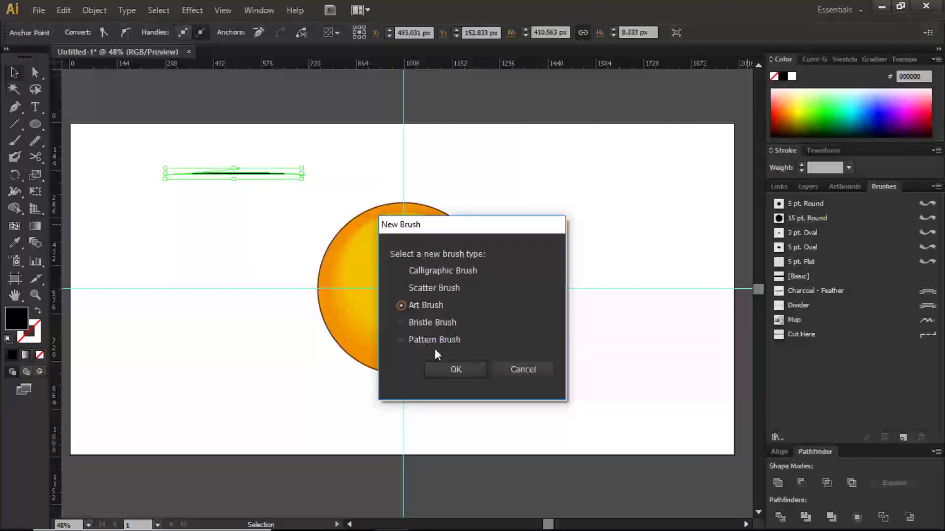
{"action": "left_click", "coordinate": [451, 369]}
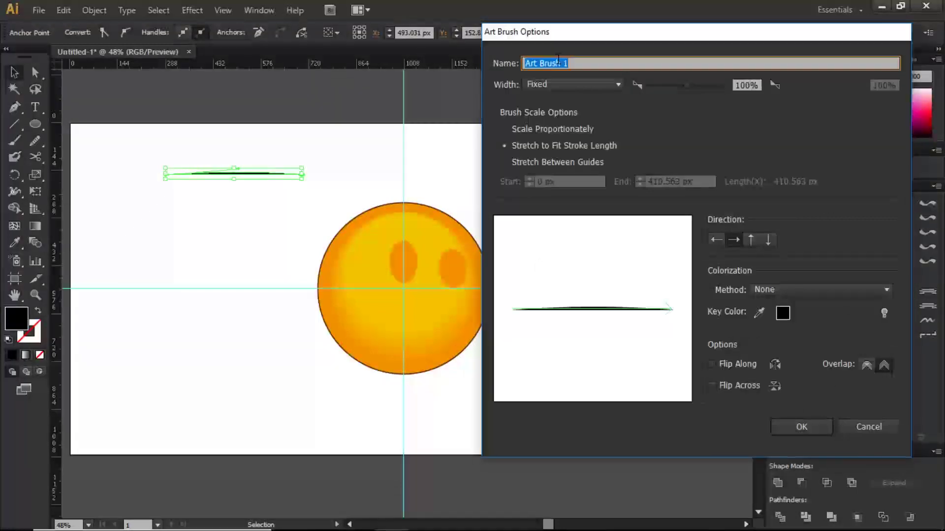
Name the art brush EMOJI BRUSH, save it with the other settings at default, and delete the original sliver path
{"action": "type", "text": "EMOJI"}
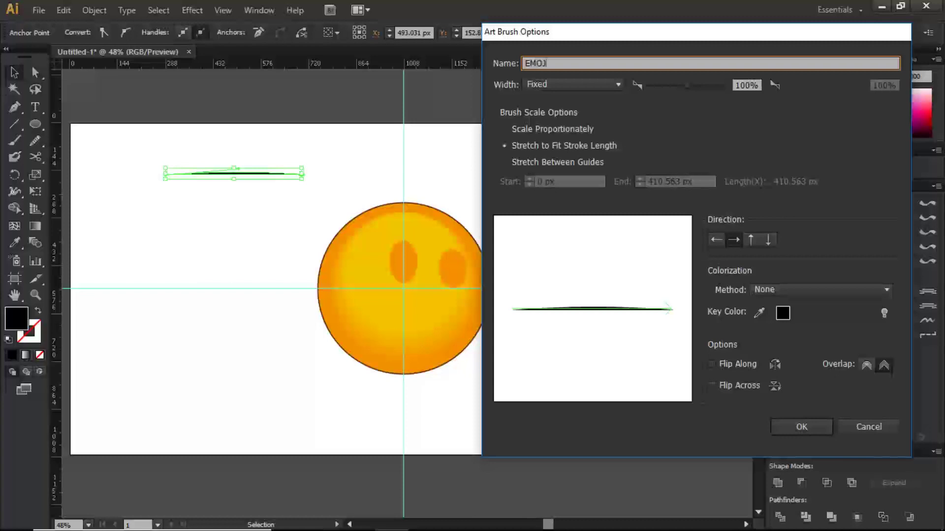
{"action": "type", "text": " BRU"}
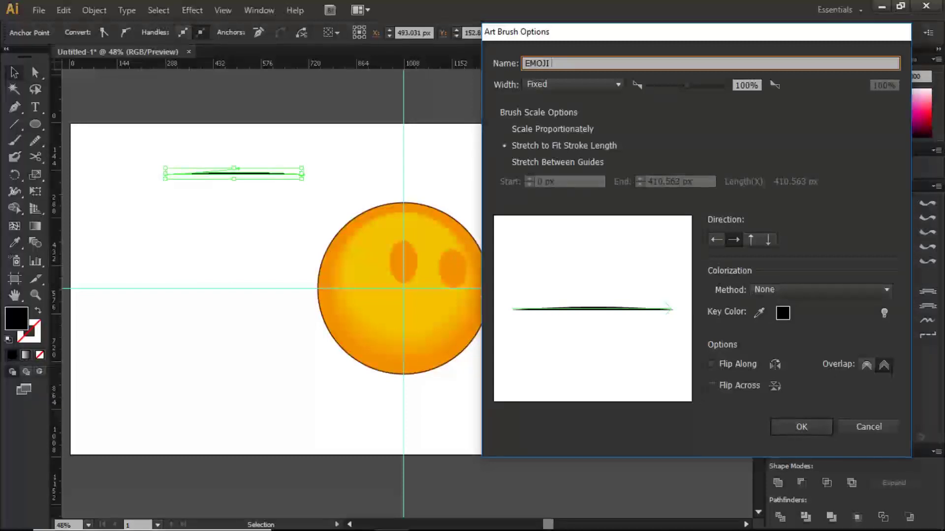
{"action": "type", "text": "SH"}
{"action": "left_click", "coordinate": [798, 426]}
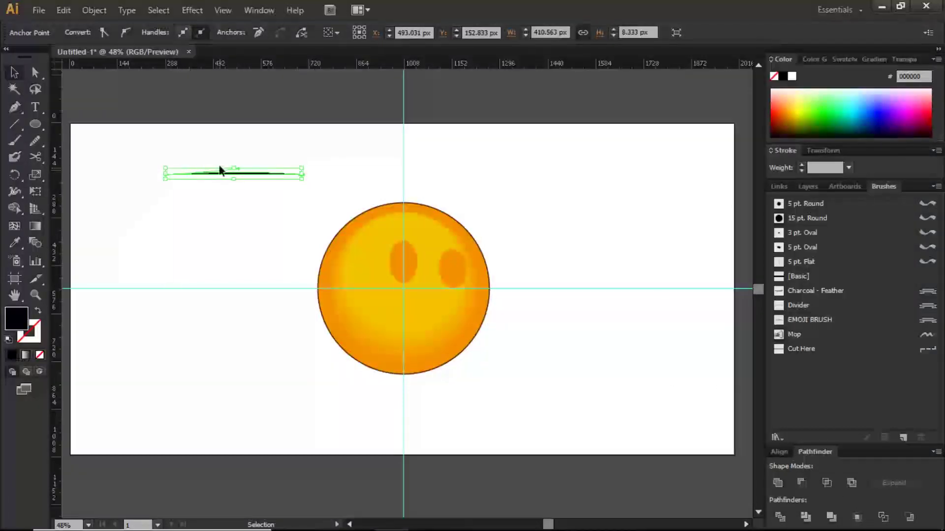
{"action": "key", "text": "Delete"}
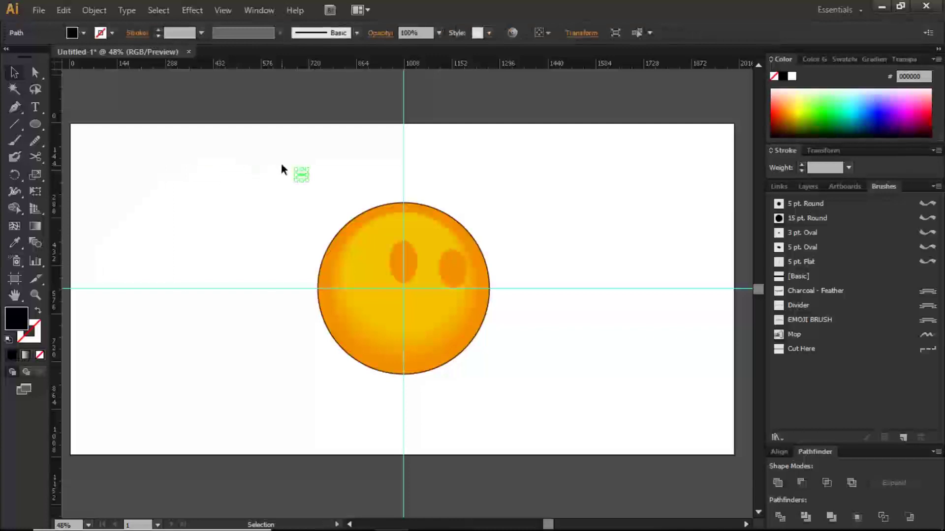
{"action": "left_click", "coordinate": [312, 193]}
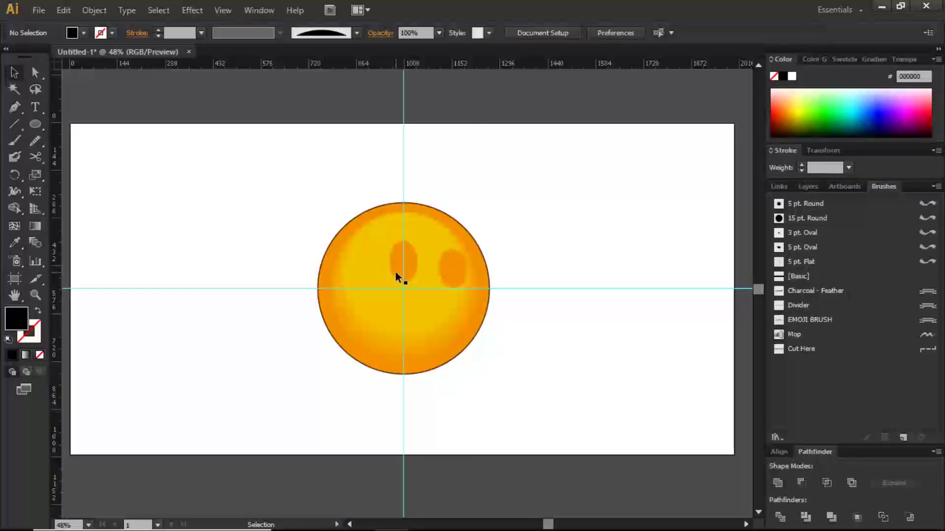
Draw a black upright ellipse on Layer 3, overlapping the right half of the left orange eye and slightly smaller than it
{"action": "key", "text": "z"}
{"action": "left_click_drag", "start_coordinate": [281, 188], "coordinate": [520, 386]}
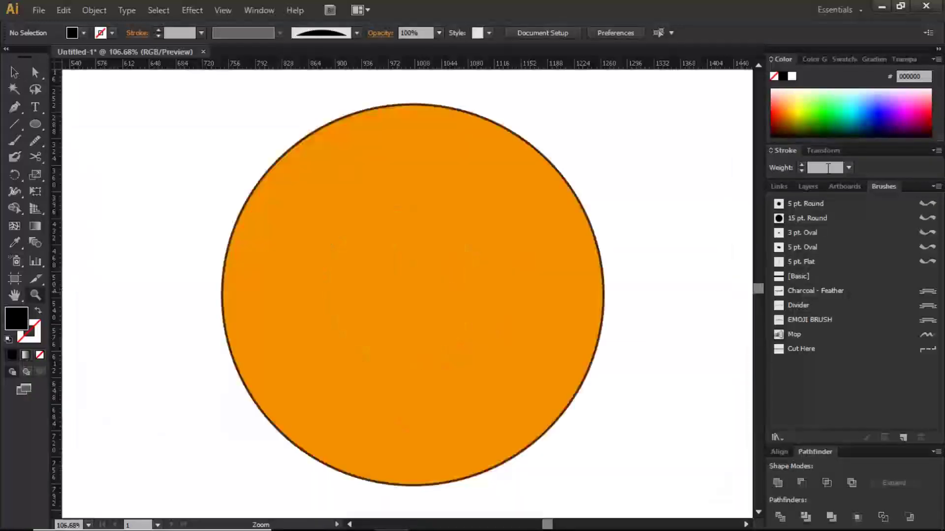
{"action": "left_click", "coordinate": [842, 188]}
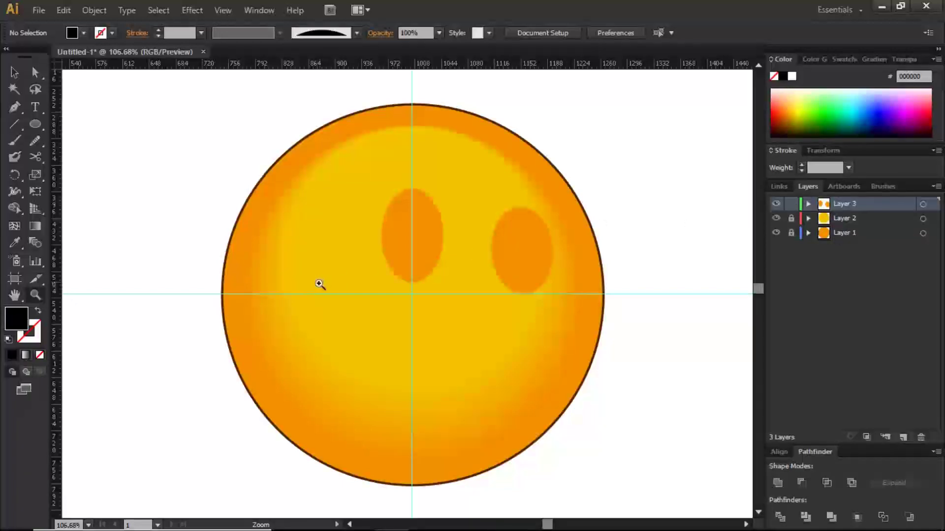
{"action": "left_click", "coordinate": [15, 107]}
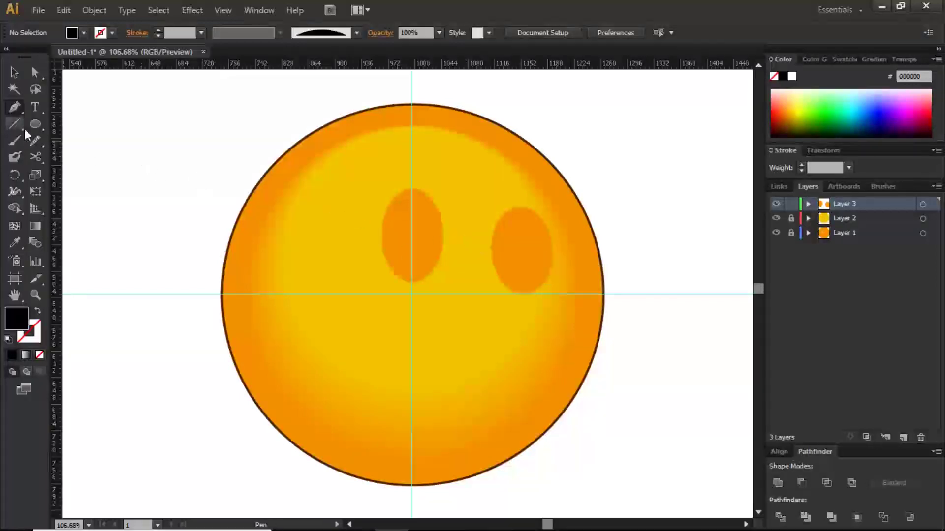
{"action": "left_click_drag", "start_coordinate": [36, 125], "coordinate": [80, 157]}
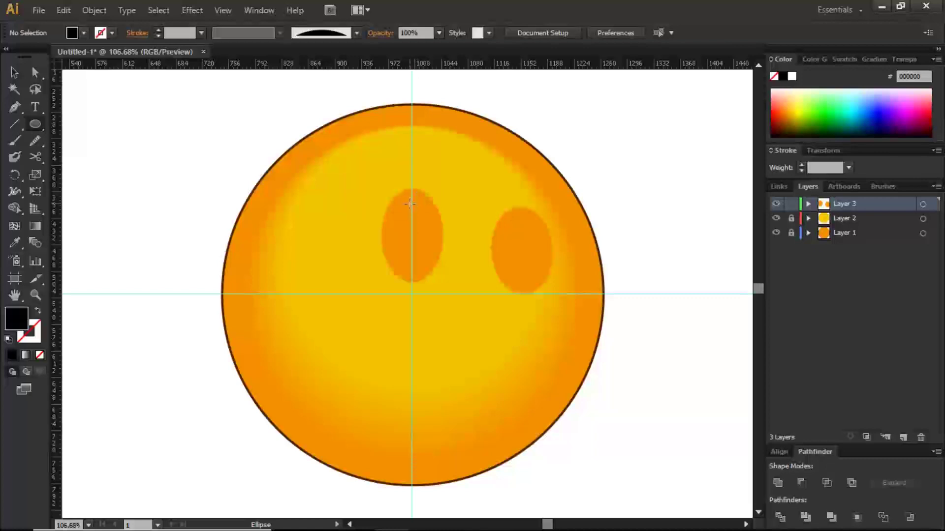
{"action": "left_click_drag", "start_coordinate": [417, 231], "coordinate": [460, 274]}
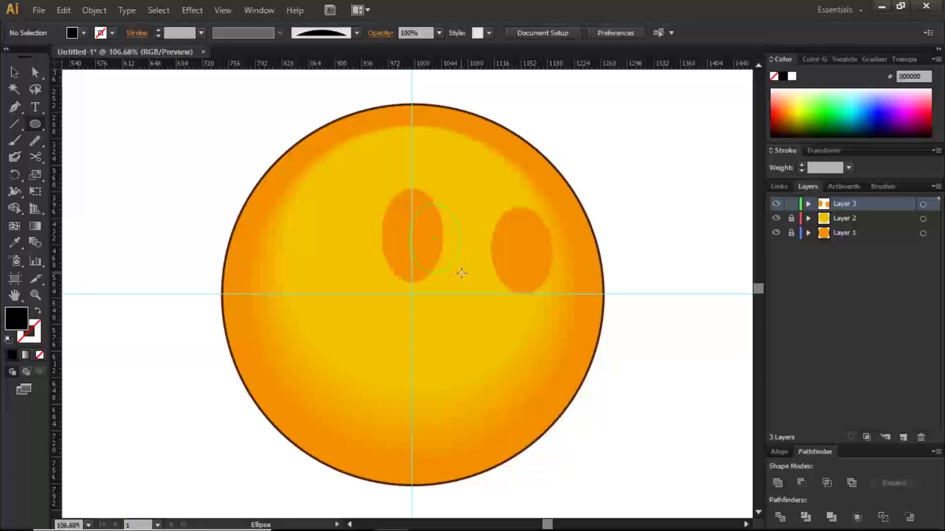
{"action": "left_click_drag", "start_coordinate": [461, 274], "coordinate": [460, 273]}
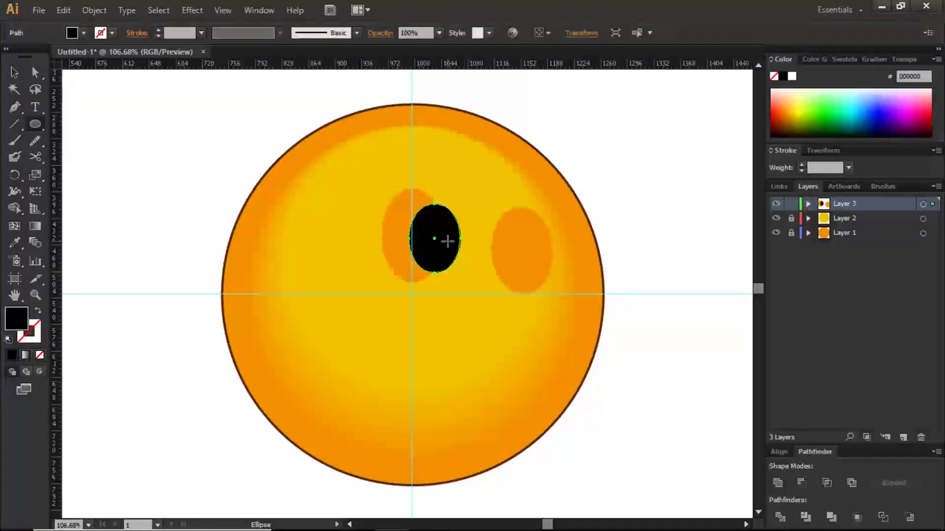
Nudge the black ellipse left until it is centred on the vertical guide inside the orange eye, and slightly down
{"action": "key", "text": "shift+Left"}
{"action": "key", "text": "shift+Left"}
{"action": "key", "text": "shift+Left"}
{"action": "key", "text": "Left"}
{"action": "key", "text": "Left"}
{"action": "key", "text": "Left"}
{"action": "key", "text": "Left"}
{"action": "key", "text": "Left"}
{"action": "key", "text": "Left"}
{"action": "key", "text": "Left"}
{"action": "key", "text": "Left"}
{"action": "key", "text": "Left"}
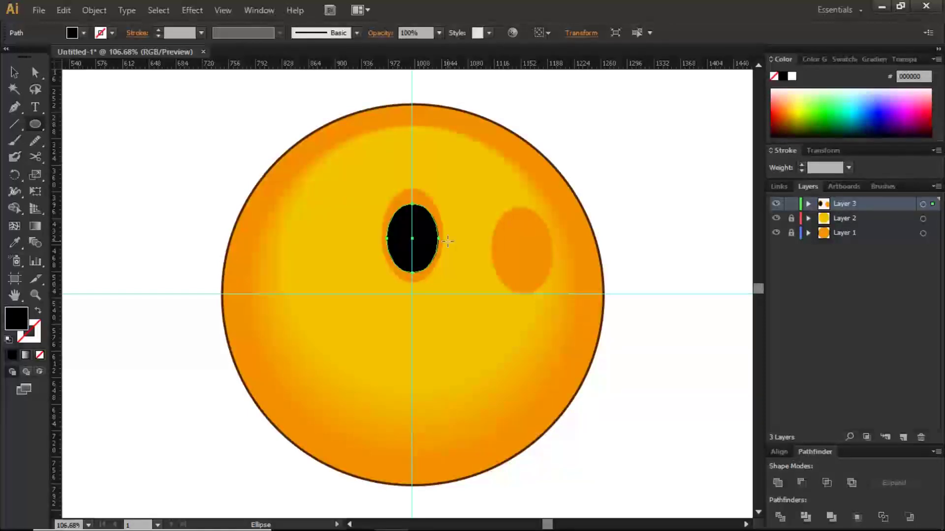
{"action": "key", "text": "Down"}
{"action": "key", "text": "Down"}
Enlarge the black ellipse slightly until it is nearly as wide as the orange eye behind it
{"action": "key", "text": "v"}
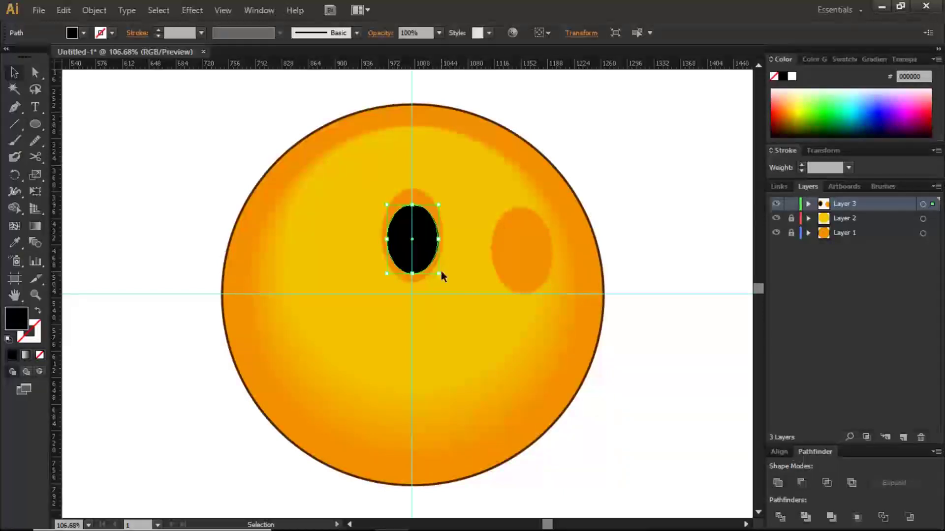
{"action": "left_click_drag", "start_coordinate": [439, 272], "coordinate": [447, 269]}
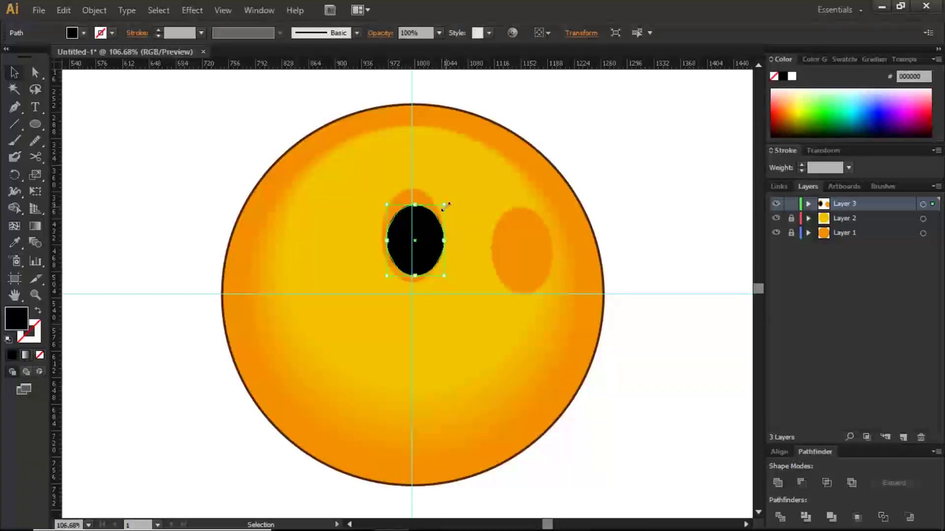
{"action": "left_click_drag", "start_coordinate": [444, 205], "coordinate": [447, 196]}
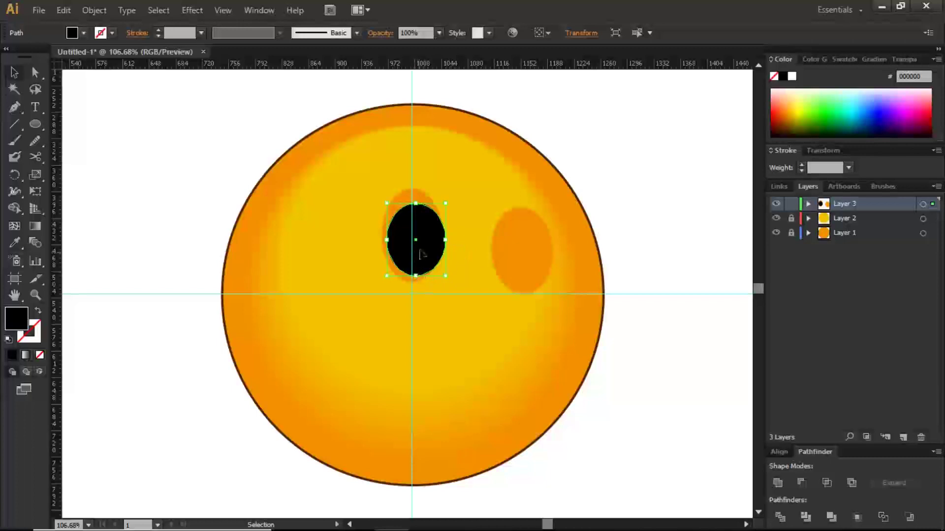
Nudge the black ellipse left and down to the orange eye's lower edge, and stretch its top up so only a thin orange rim shows
{"action": "key", "text": "Left"}
{"action": "key", "text": "Left"}
{"action": "key", "text": "Left"}
{"action": "key", "text": "Left"}
{"action": "key", "text": "Left"}
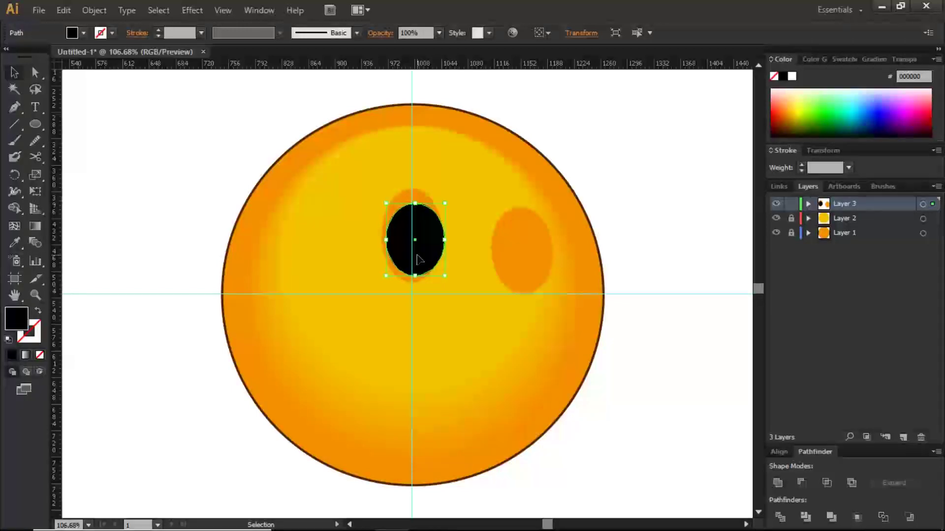
{"action": "key", "text": "Down"}
{"action": "key", "text": "Down"}
{"action": "key", "text": "Down"}
{"action": "key", "text": "Down"}
{"action": "key", "text": "Down"}
{"action": "key", "text": "Down"}
{"action": "key", "text": "Down"}
{"action": "key", "text": "Down"}
{"action": "key", "text": "Down"}
{"action": "key", "text": "Down"}
{"action": "key", "text": "Down"}
{"action": "key", "text": "Down"}
{"action": "key", "text": "Down"}
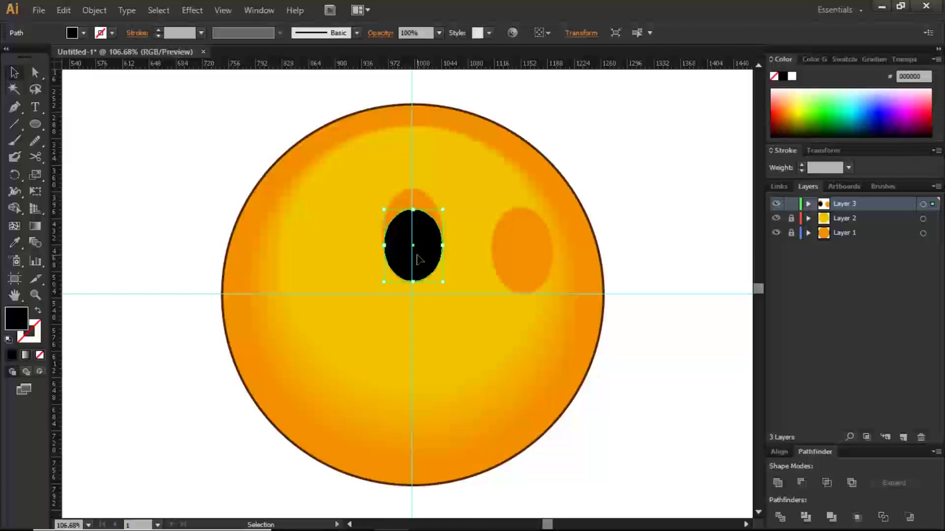
{"action": "key", "text": "Right"}
{"action": "key", "text": "Right"}
{"action": "key", "text": "Up"}
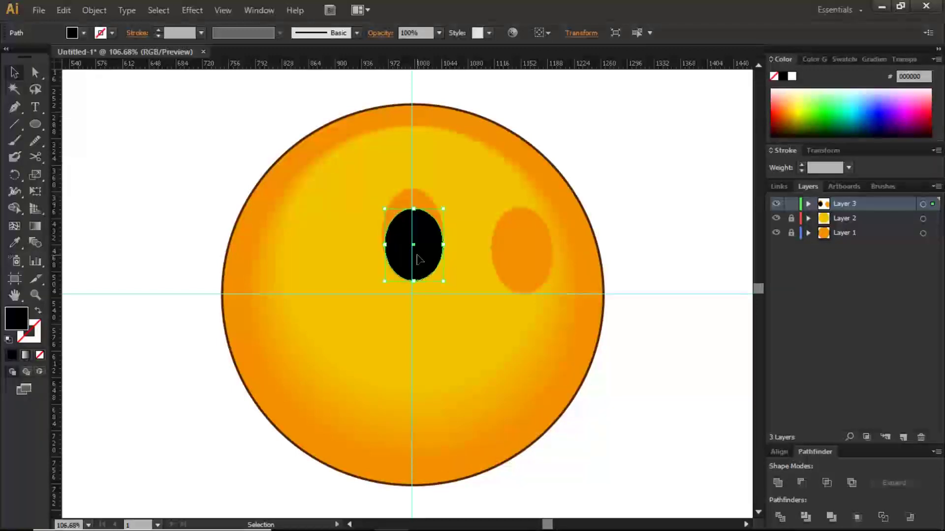
{"action": "left_click_drag", "start_coordinate": [414, 208], "coordinate": [414, 199]}
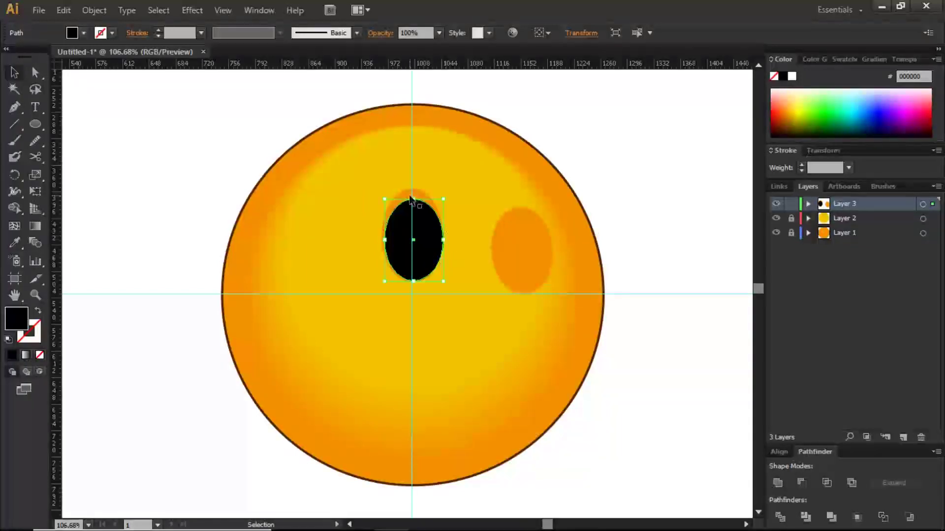
{"action": "left_click_drag", "start_coordinate": [411, 200], "coordinate": [414, 197]}
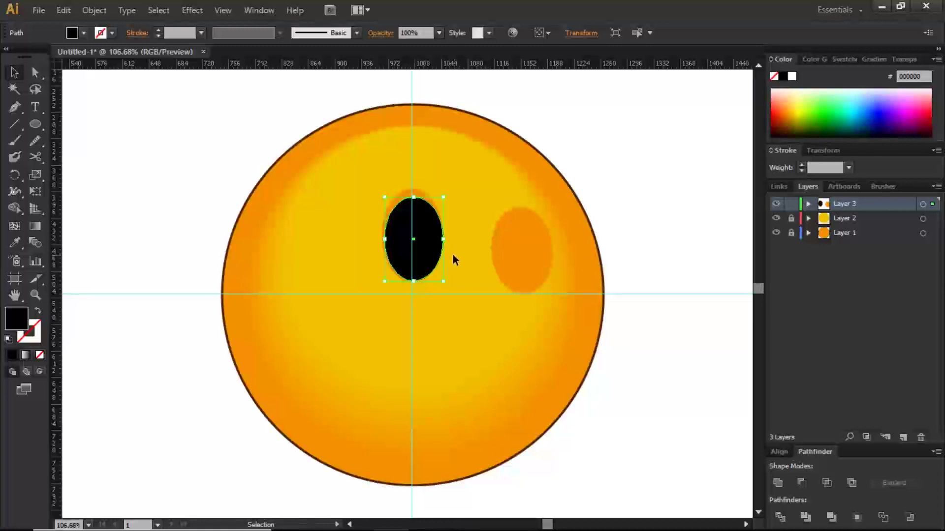
Replace the black fill of the left eye's ellipse with a radial gradient
{"action": "left_click", "coordinate": [867, 59]}
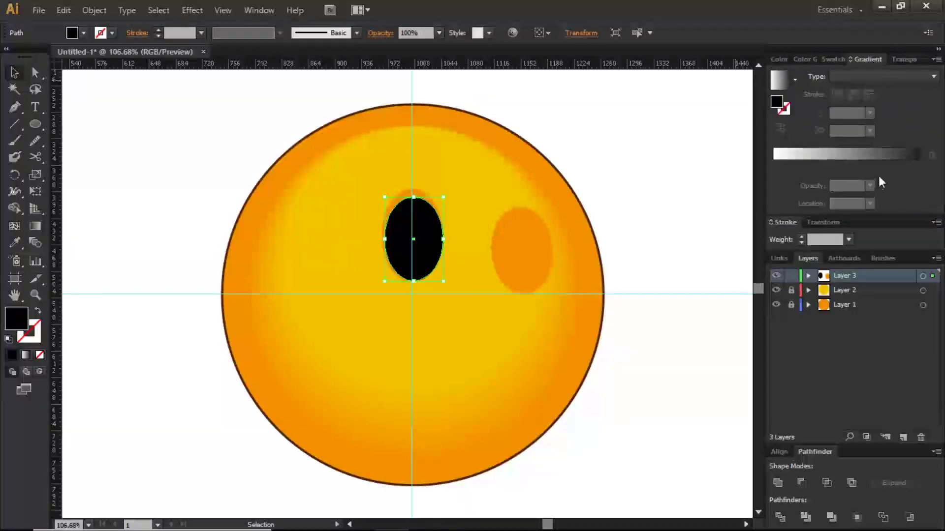
{"action": "left_click", "coordinate": [893, 78]}
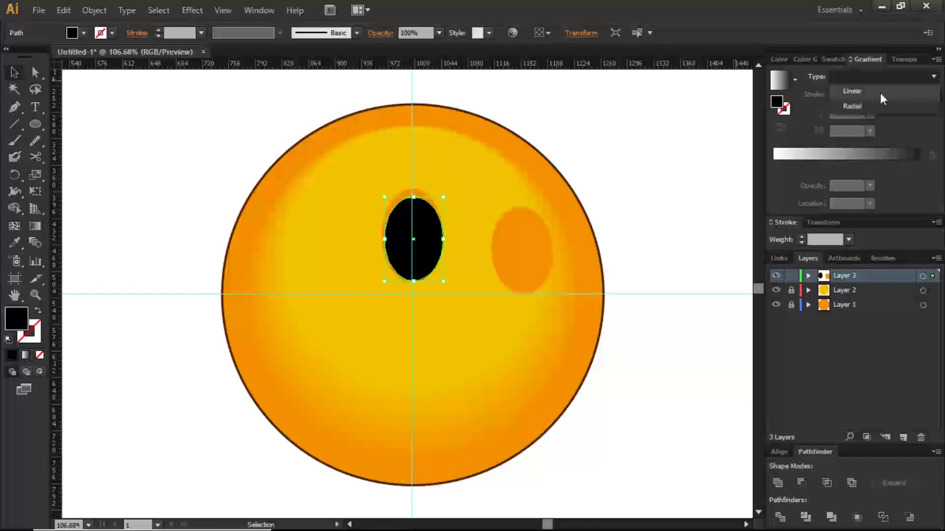
{"action": "left_click", "coordinate": [884, 92]}
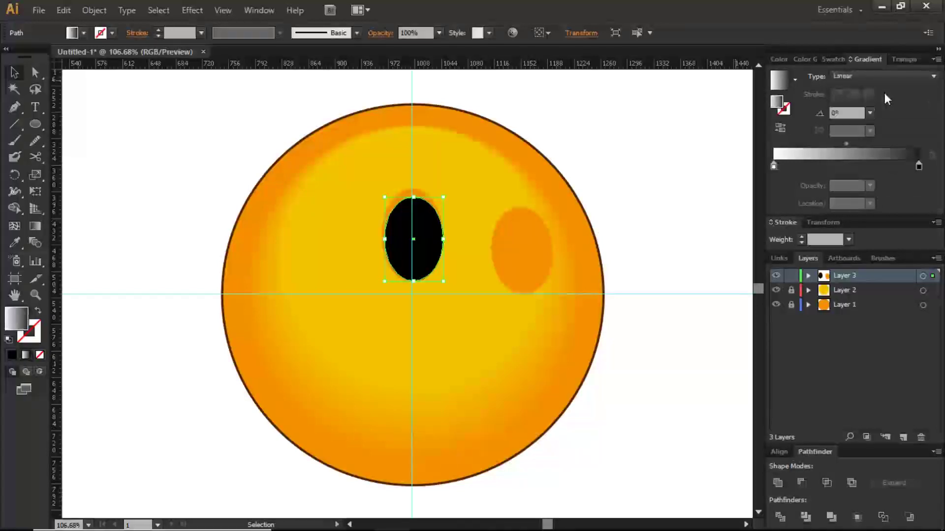
{"action": "left_click", "coordinate": [894, 76]}
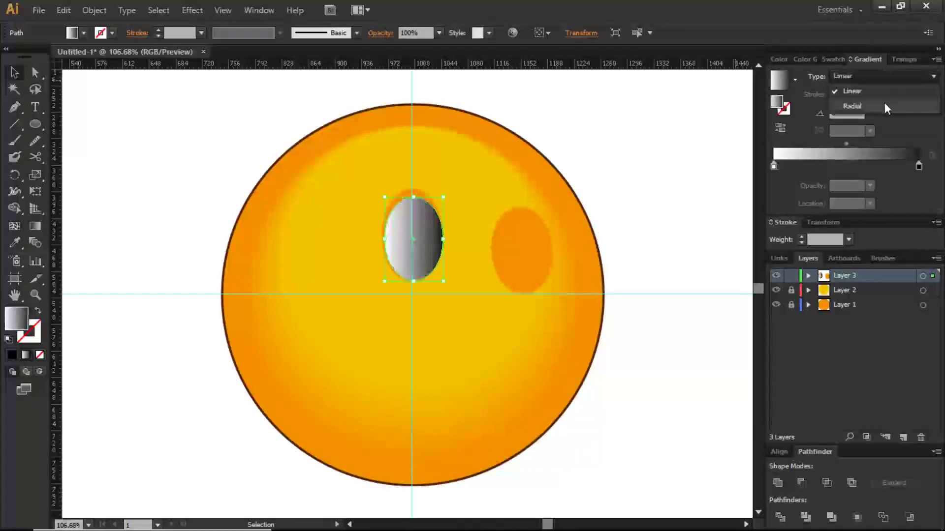
{"action": "left_click", "coordinate": [887, 105]}
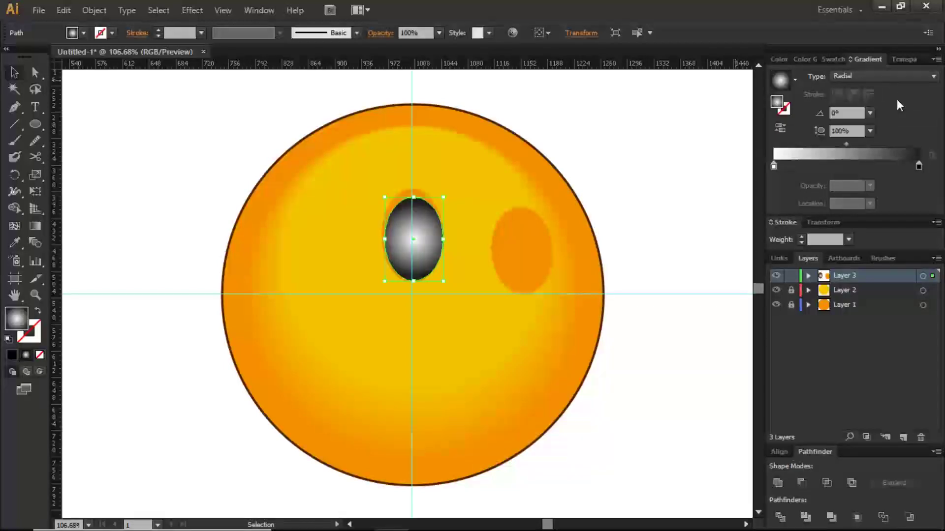
Set the eye gradient's inner stop to white and its outer stop to CMYK Cyan
{"action": "double_click", "coordinate": [773, 166]}
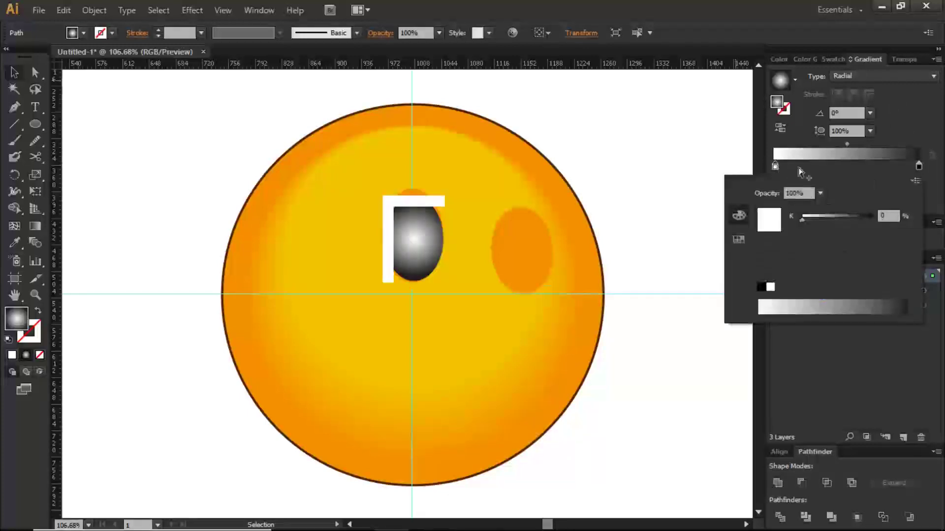
{"action": "left_click", "coordinate": [789, 138]}
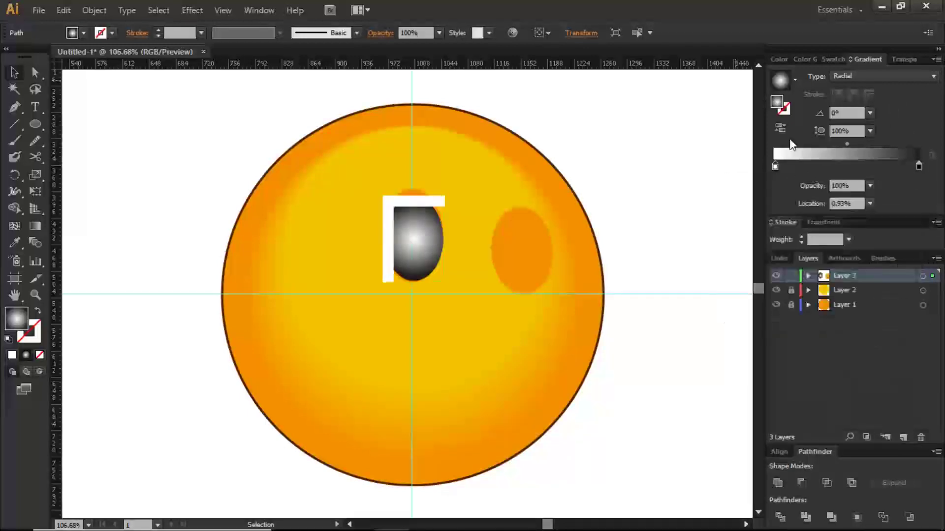
{"action": "double_click", "coordinate": [774, 166]}
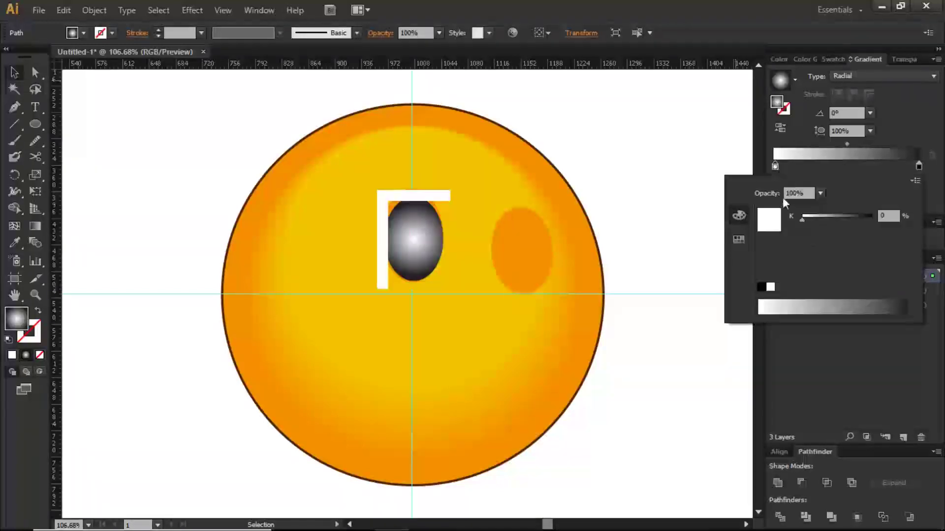
{"action": "left_click", "coordinate": [740, 238]}
{"action": "left_click", "coordinate": [807, 211]}
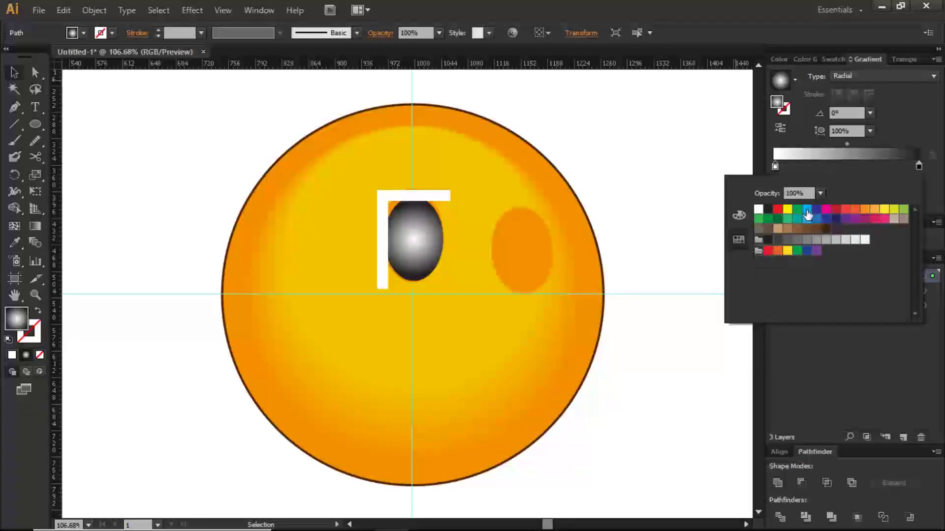
{"action": "left_click", "coordinate": [759, 212]}
{"action": "left_click", "coordinate": [918, 166]}
{"action": "double_click", "coordinate": [918, 166]}
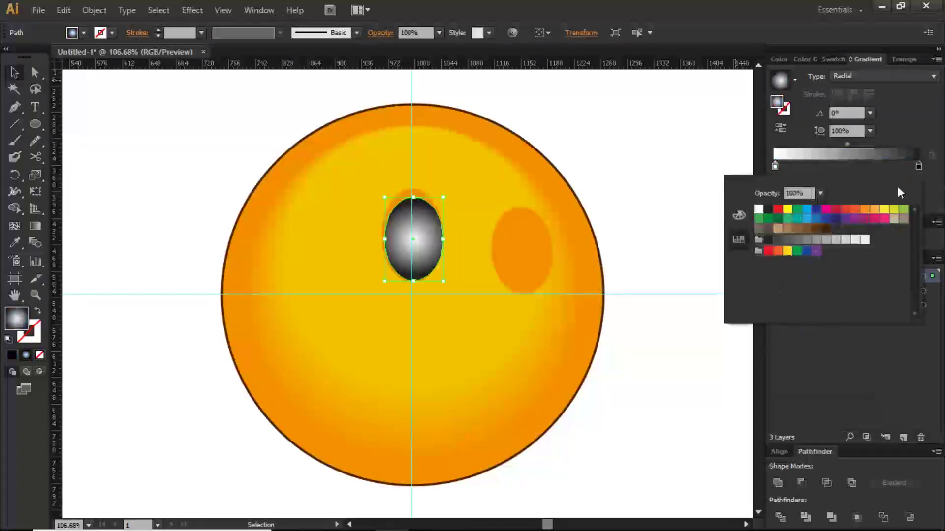
{"action": "left_click", "coordinate": [808, 210]}
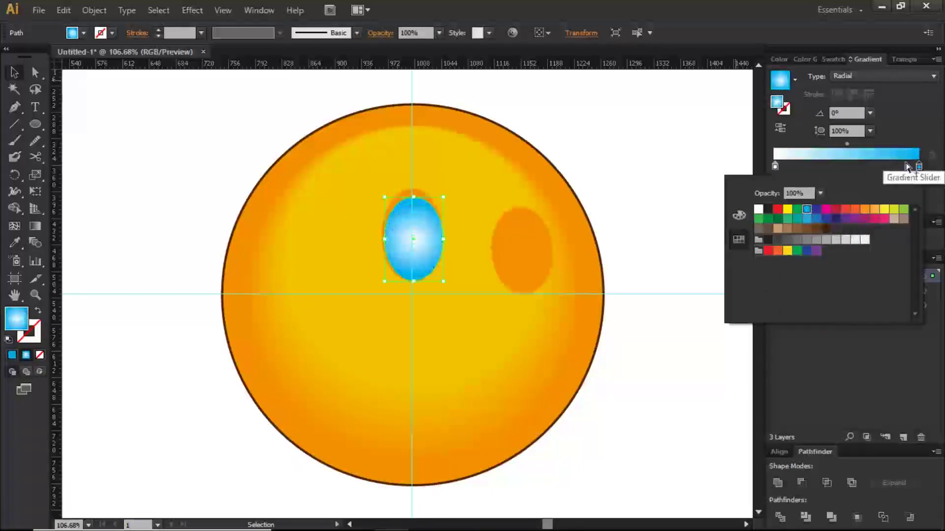
Duplicate the white gradient stop to about 88.8% location and recolour the outer stop blue, C=85 M=50 Y=0 K=0
{"action": "left_click_drag", "start_coordinate": [775, 167], "coordinate": [895, 165]}
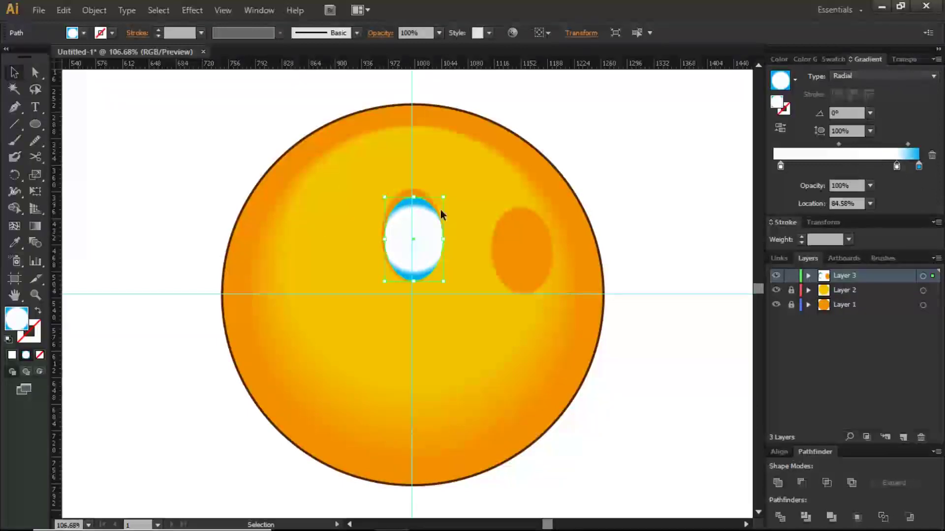
{"action": "double_click", "coordinate": [918, 167]}
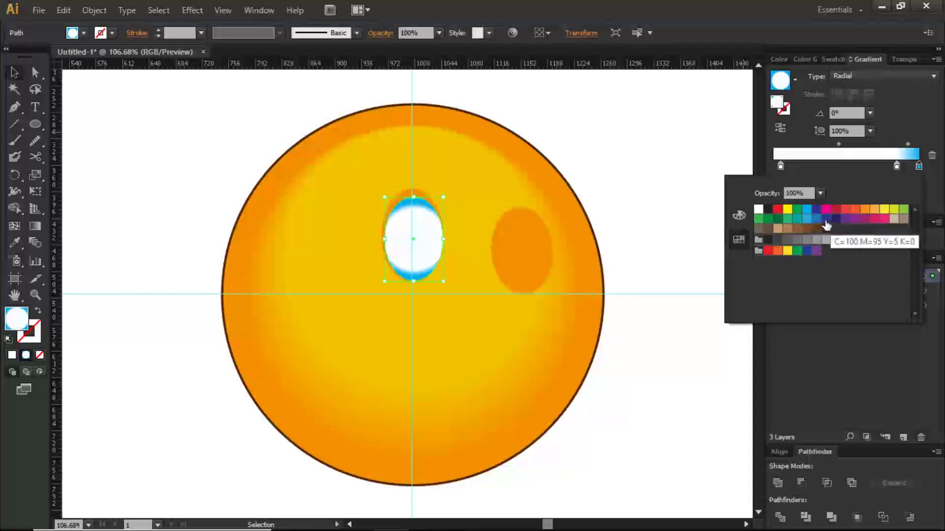
{"action": "left_click", "coordinate": [826, 220]}
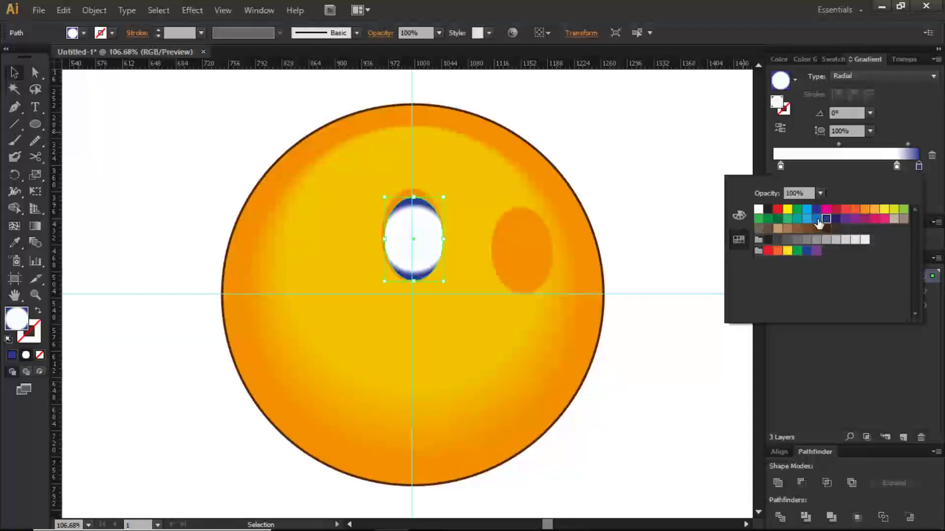
{"action": "left_click", "coordinate": [817, 219]}
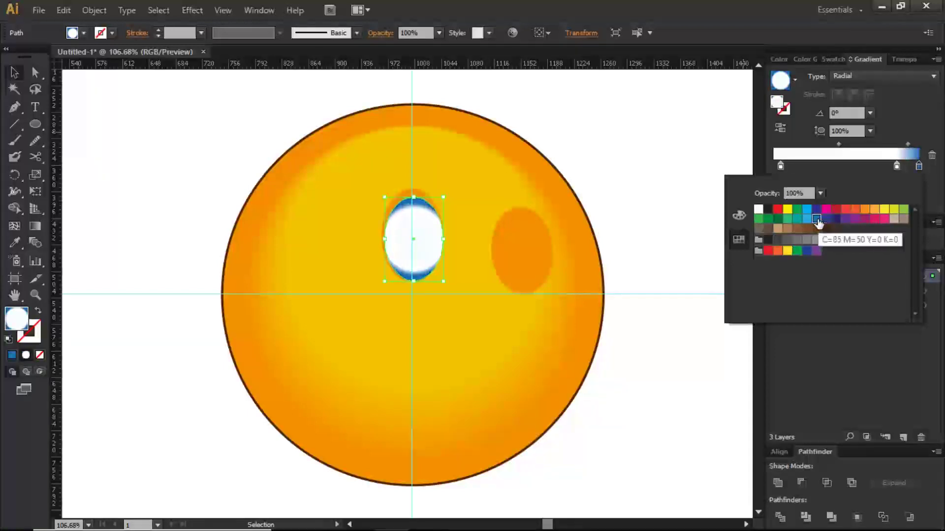
{"action": "left_click", "coordinate": [896, 166]}
{"action": "left_click_drag", "start_coordinate": [899, 164], "coordinate": [901, 168]}
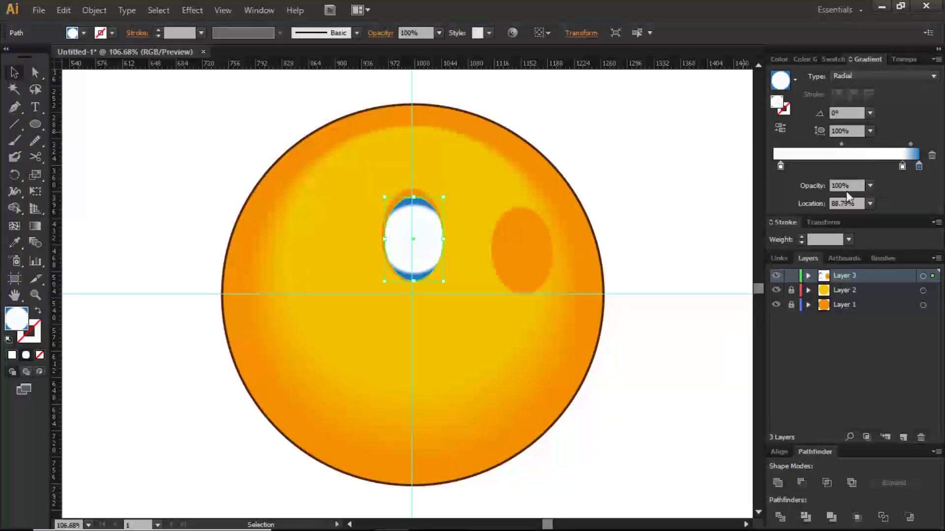
Try 70% and 50% opacity on the outer blue gradient stop, then restore it to 100%
{"action": "left_click", "coordinate": [918, 166]}
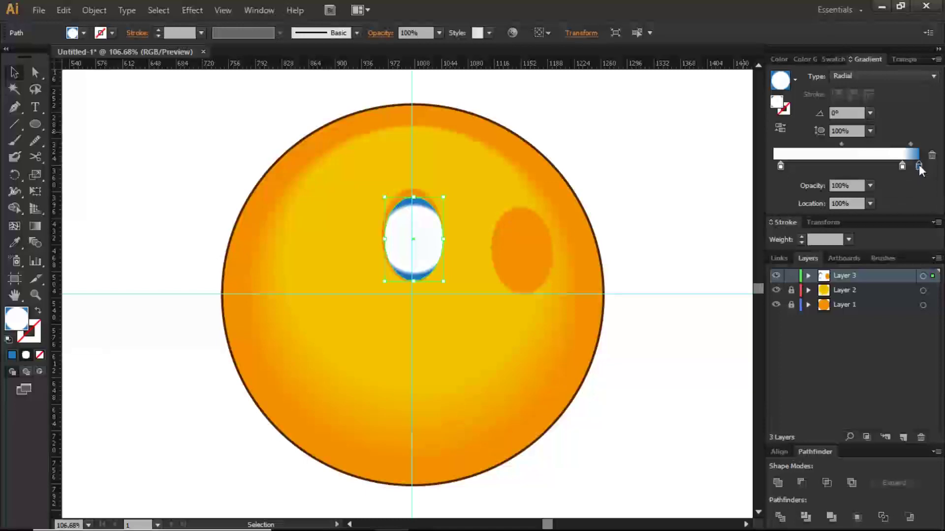
{"action": "left_click", "coordinate": [870, 186]}
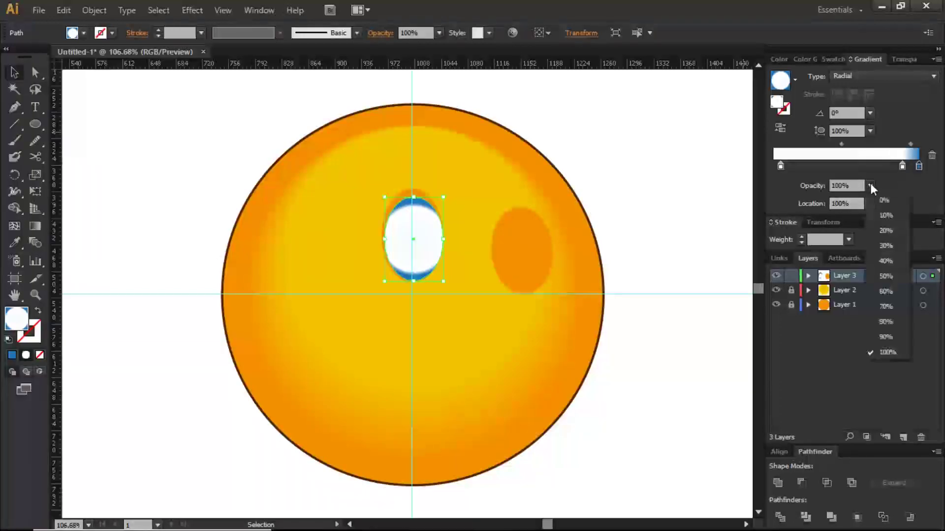
{"action": "left_click", "coordinate": [885, 306]}
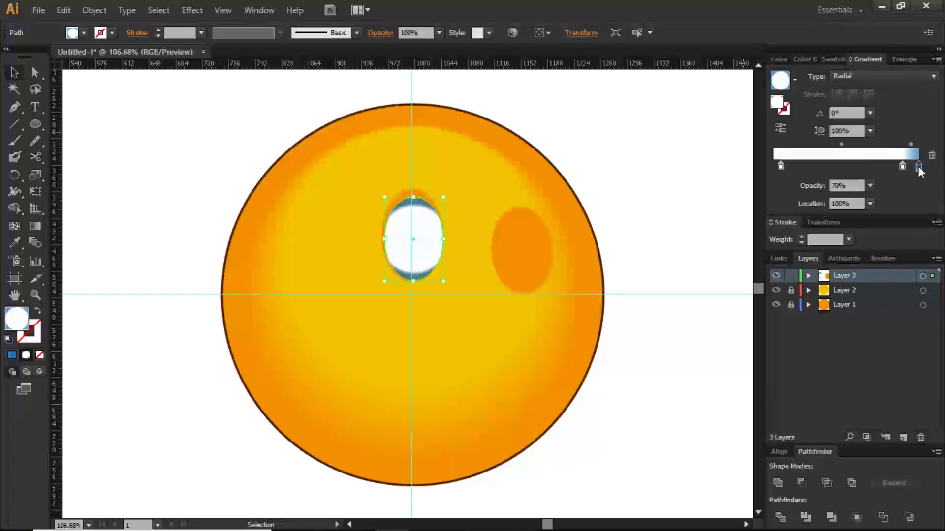
{"action": "left_click", "coordinate": [870, 185]}
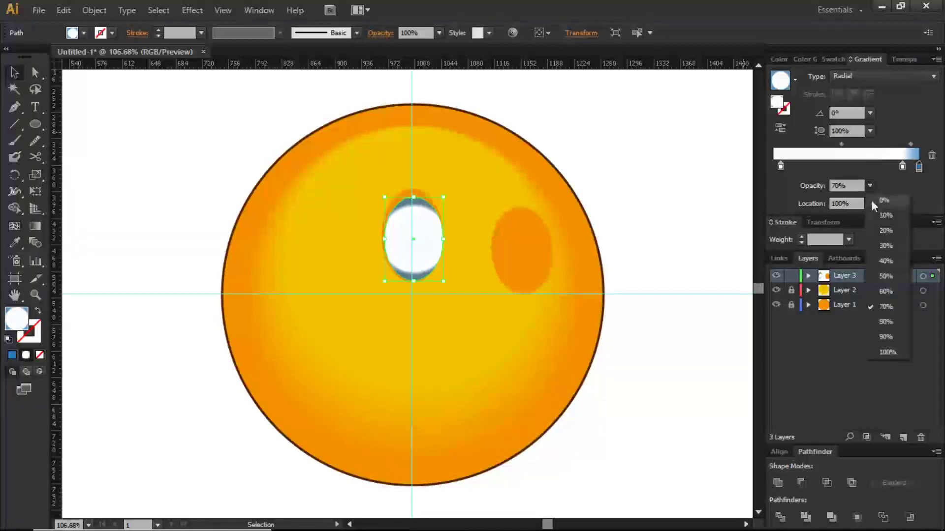
{"action": "left_click", "coordinate": [883, 276]}
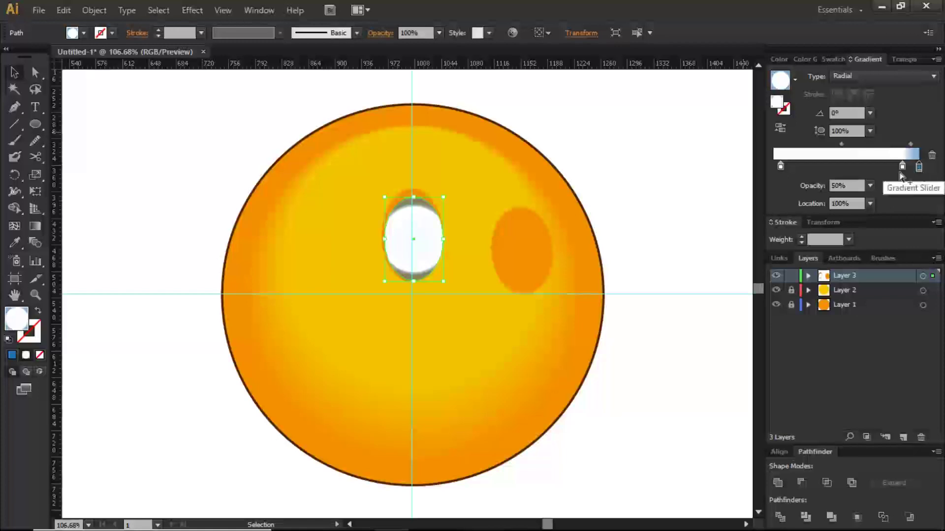
{"action": "left_click", "coordinate": [870, 185]}
{"action": "left_click", "coordinate": [886, 353]}
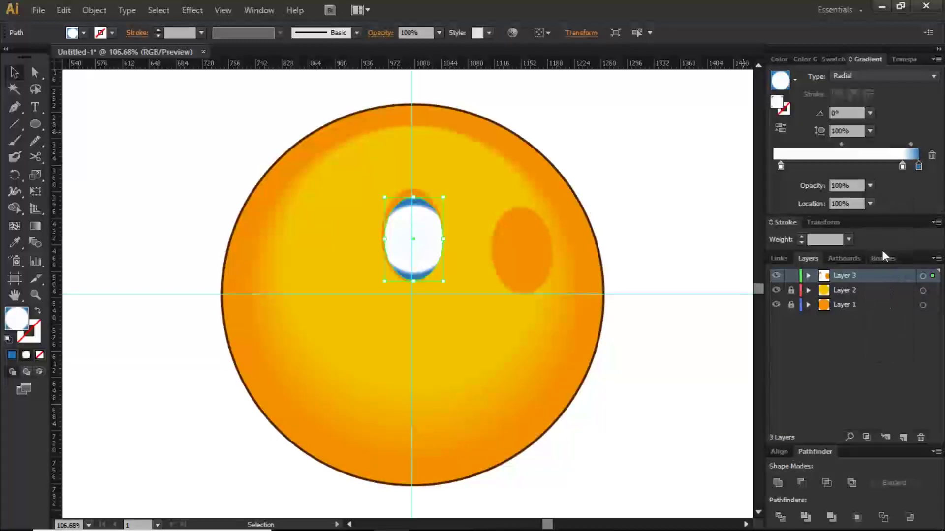
{"action": "left_click", "coordinate": [870, 185]}
{"action": "left_click", "coordinate": [870, 185]}
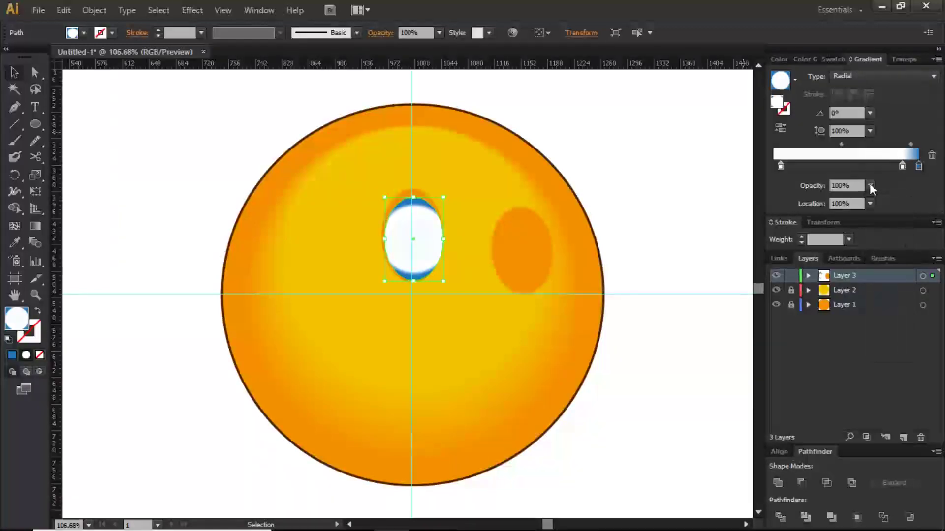
Recolour the outer gradient stop light blue, R 114, G 194, B 239, and move the neighbouring white stop to 92.52%
{"action": "double_click", "coordinate": [918, 167]}
{"action": "left_click", "coordinate": [805, 213]}
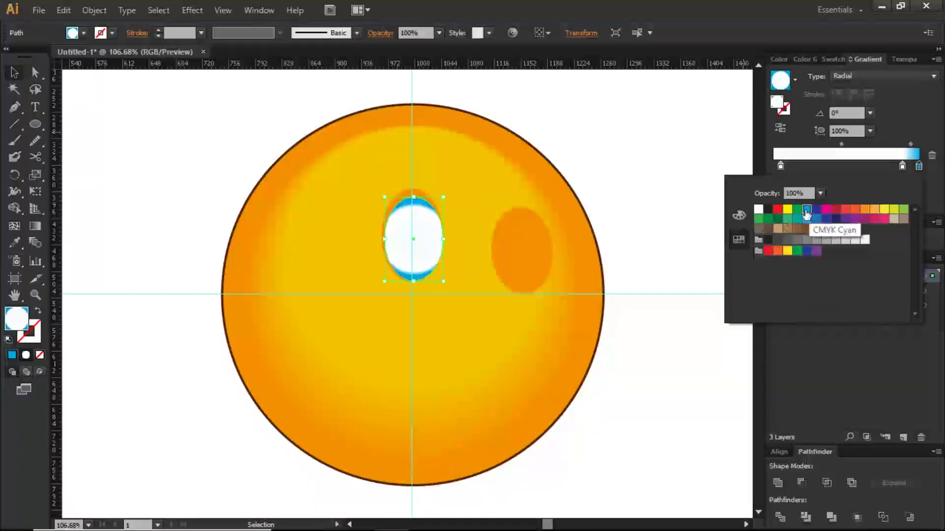
{"action": "left_click", "coordinate": [738, 215]}
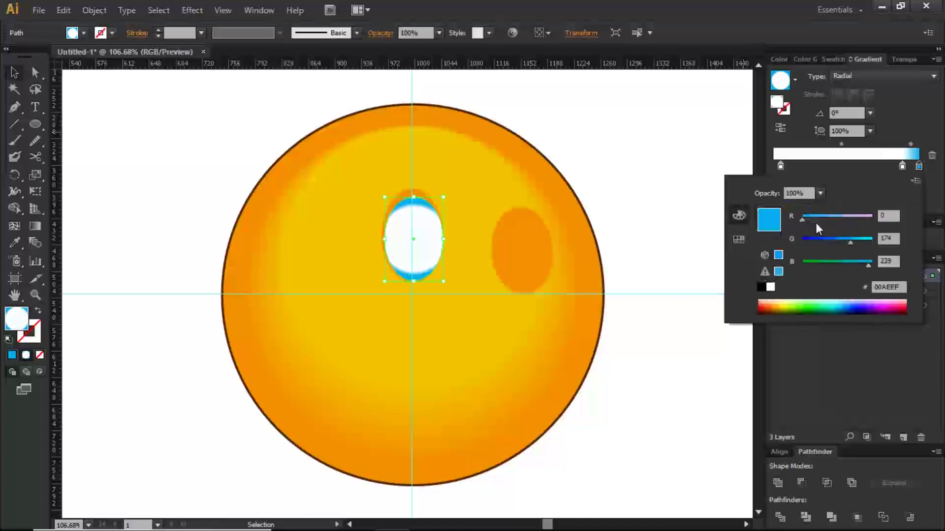
{"action": "left_click_drag", "start_coordinate": [803, 220], "coordinate": [837, 219]}
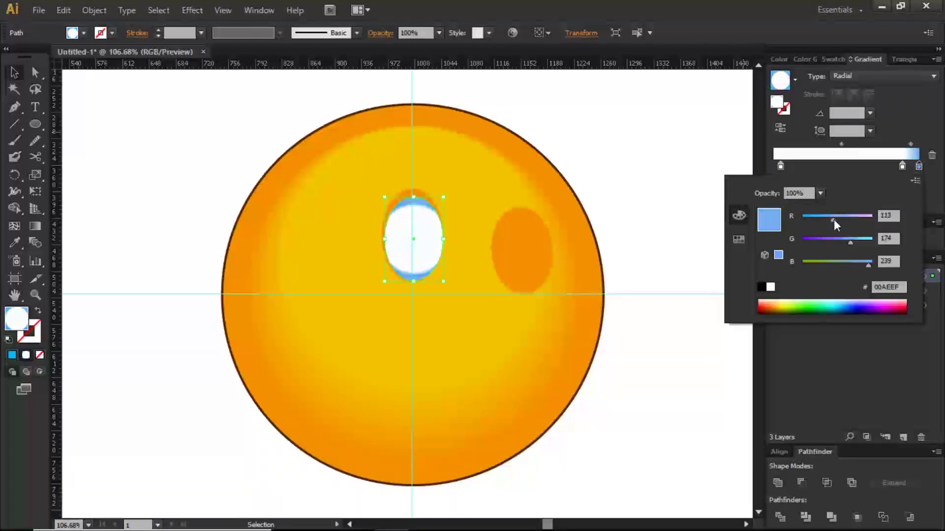
{"action": "left_click_drag", "start_coordinate": [834, 219], "coordinate": [857, 240]}
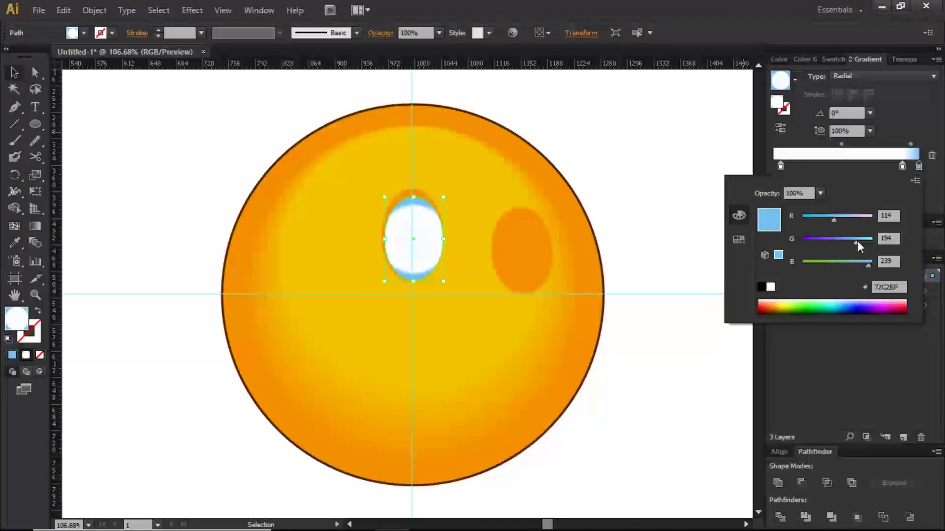
{"action": "left_click", "coordinate": [907, 128]}
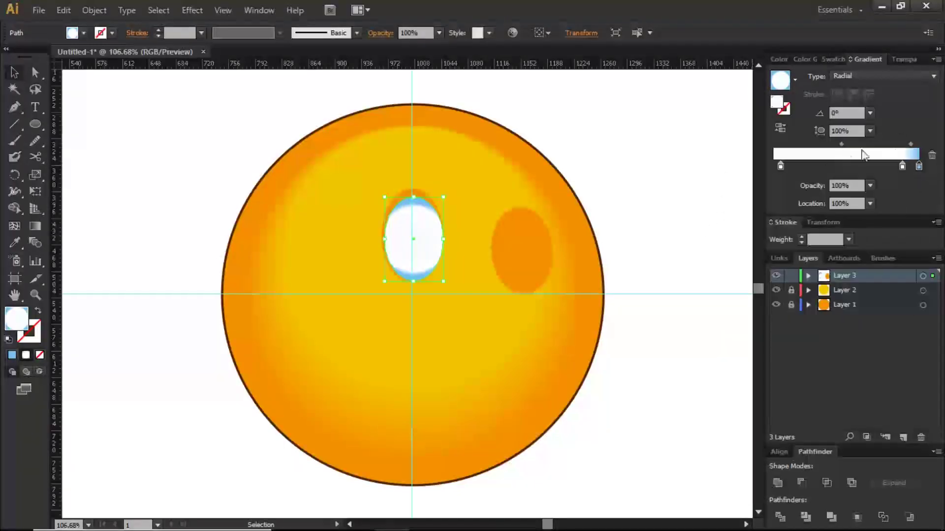
{"action": "left_click", "coordinate": [903, 167]}
{"action": "left_click_drag", "start_coordinate": [905, 165], "coordinate": [908, 164]}
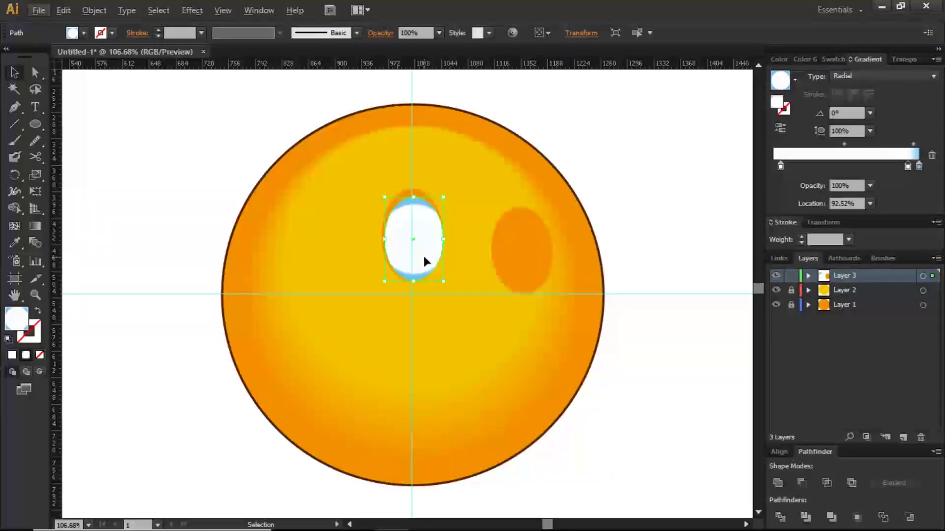
Duplicate the white gradient ellipse from the left eye onto the right orange eye
{"action": "left_click_drag", "start_coordinate": [424, 262], "coordinate": [535, 279]}
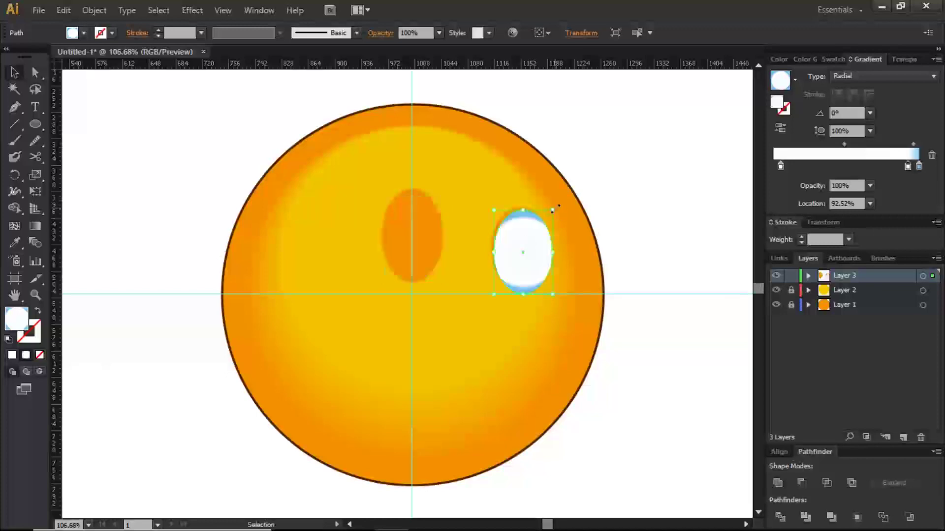
{"action": "key", "text": "ctrl+z"}
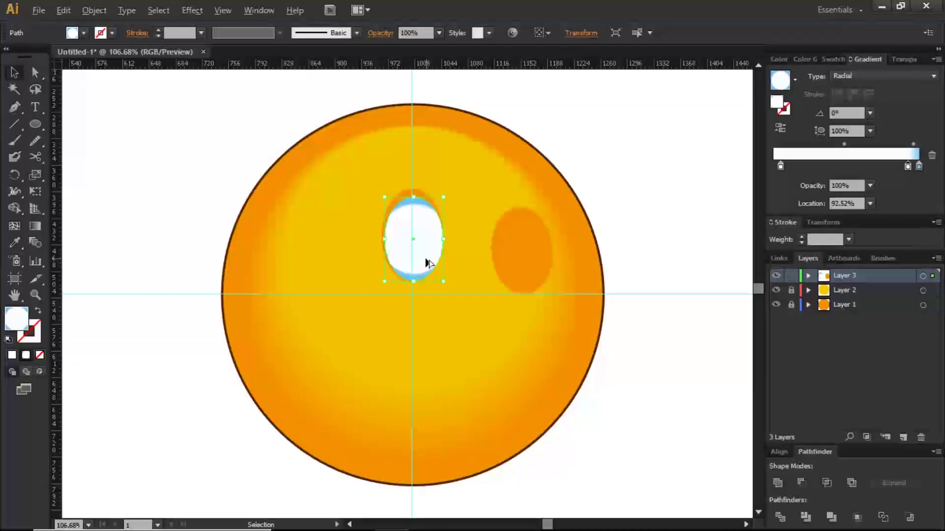
{"action": "left_click_drag", "start_coordinate": [428, 263], "coordinate": [555, 263]}
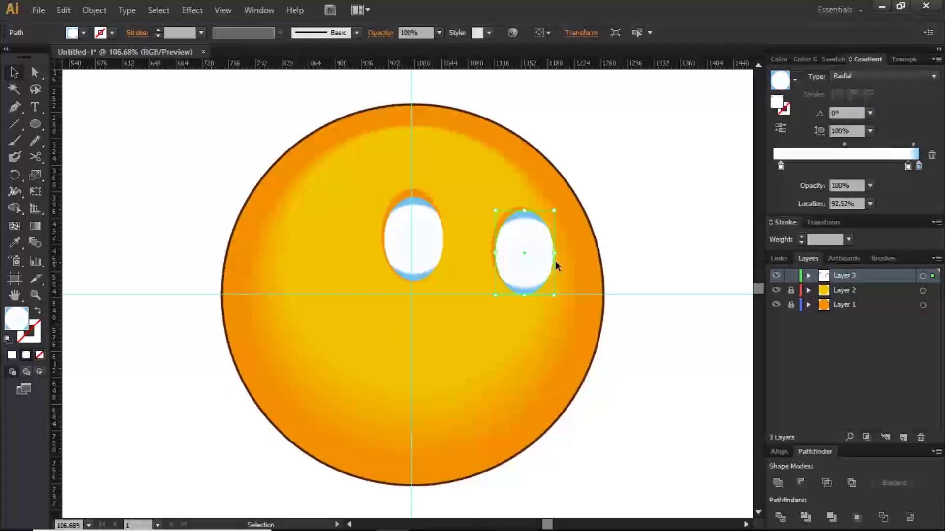
Rotate the right white ellipse slightly counterclockwise and fit it at the orange eye's lower edge, leaving an orange rim above
{"action": "left_click_drag", "start_coordinate": [554, 211], "coordinate": [548, 216]}
{"action": "left_click_drag", "start_coordinate": [550, 291], "coordinate": [534, 277]}
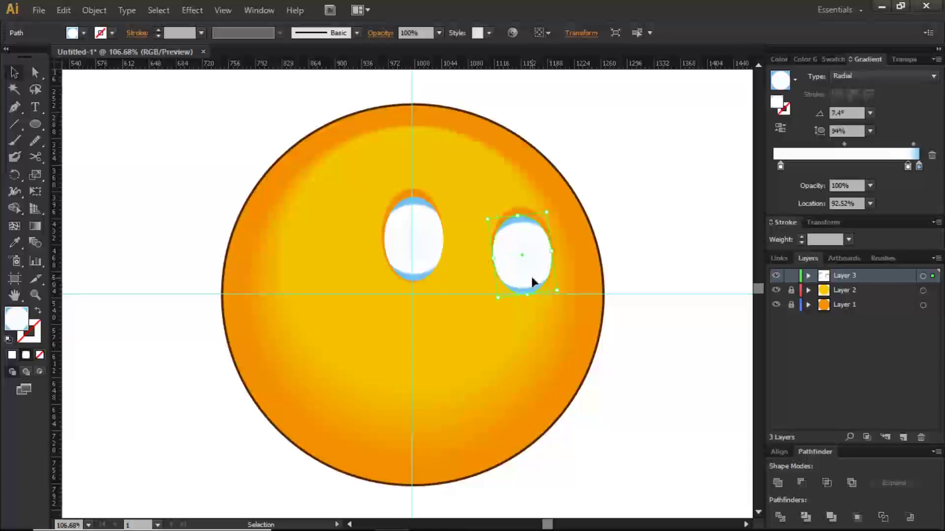
{"action": "left_click", "coordinate": [612, 272]}
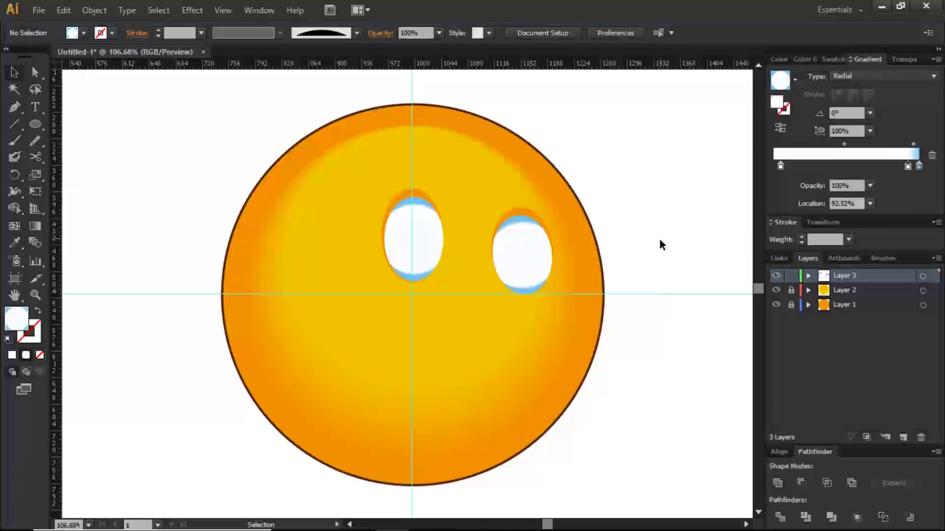
{"action": "left_click", "coordinate": [501, 246]}
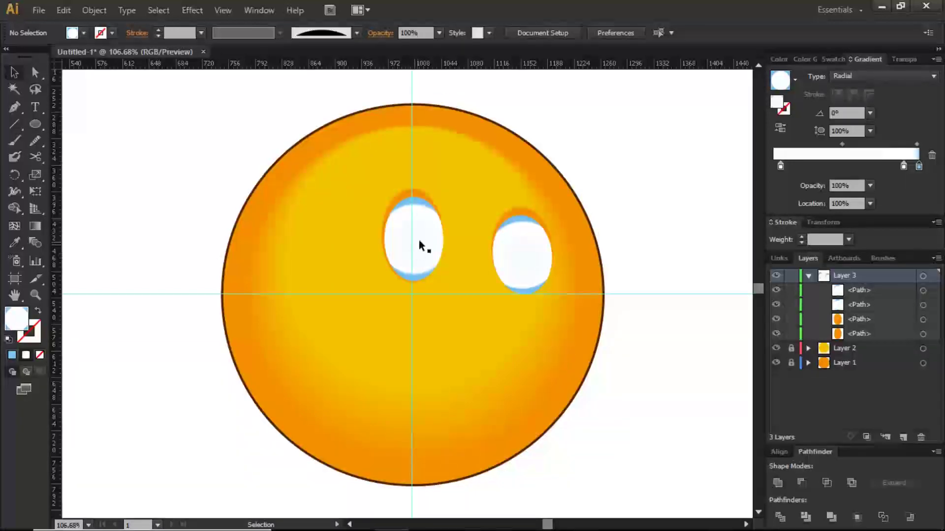
Draw a small iris ellipse inside the left eye's white area and nudge it to the middle, centred on the vertical guide
{"action": "left_click", "coordinate": [35, 125]}
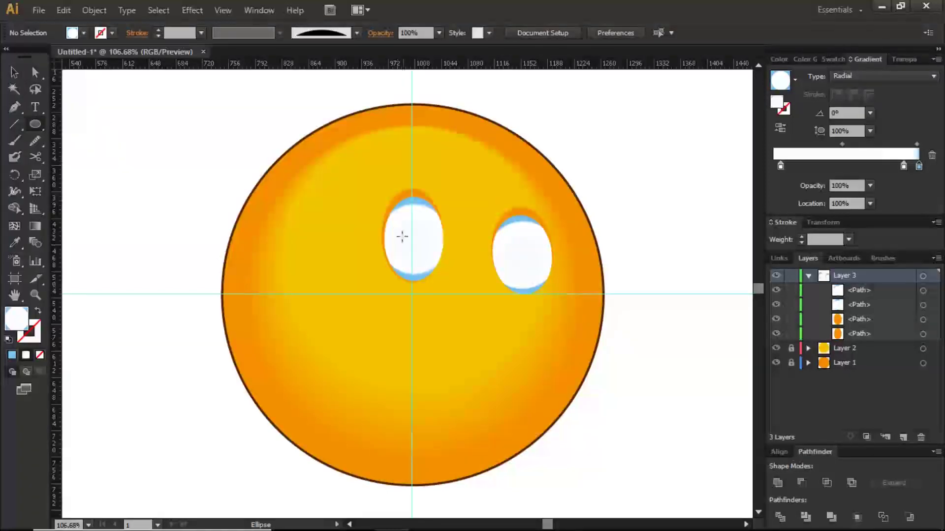
{"action": "left_click_drag", "start_coordinate": [407, 227], "coordinate": [441, 264]}
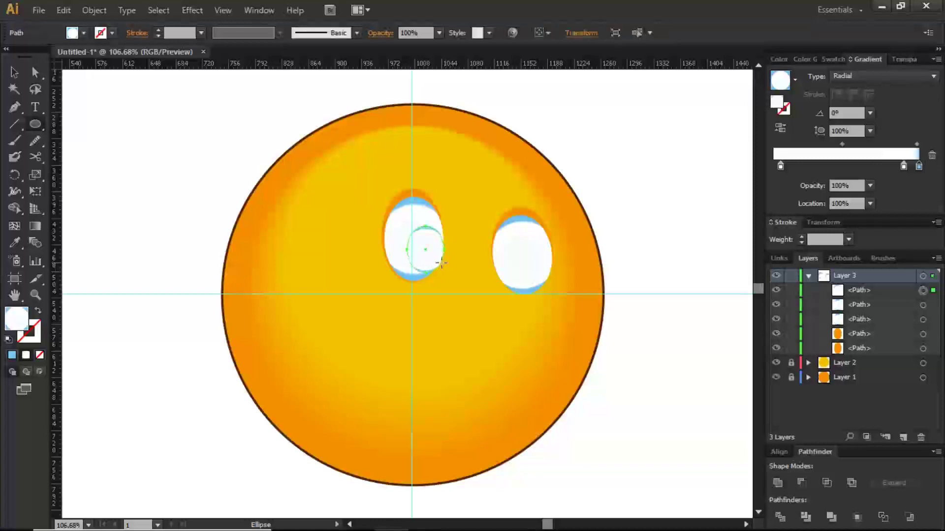
{"action": "key", "text": "Left"}
{"action": "key", "text": "Left"}
{"action": "key", "text": "Left"}
{"action": "key", "text": "Left"}
{"action": "key", "text": "Left"}
{"action": "key", "text": "Left"}
{"action": "key", "text": "Left"}
{"action": "key", "text": "Left"}
{"action": "key", "text": "Left"}
{"action": "key", "text": "Left"}
{"action": "key", "text": "Left"}
{"action": "key", "text": "Left"}
{"action": "key", "text": "Left"}
{"action": "key", "text": "Left"}
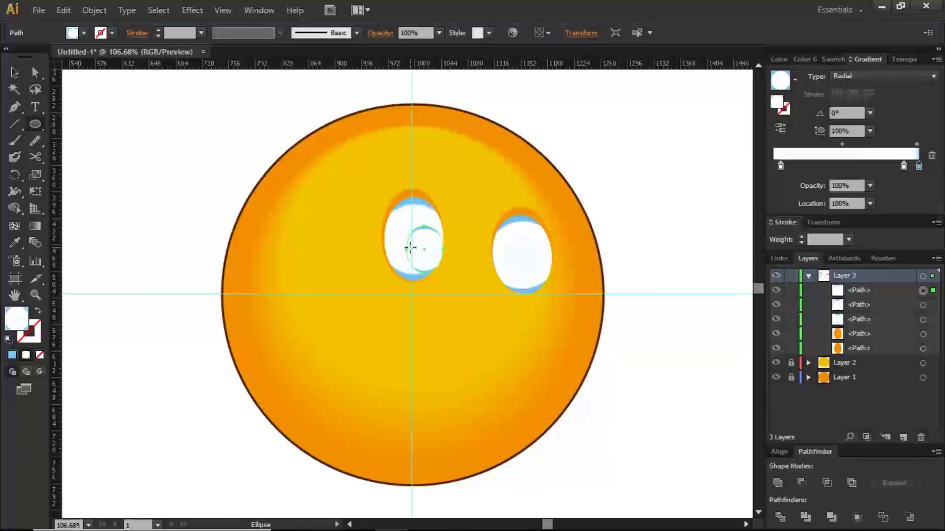
{"action": "key", "text": "Left"}
{"action": "key", "text": "Left"}
{"action": "key", "text": "Left"}
{"action": "key", "text": "Left"}
{"action": "key", "text": "Left"}
{"action": "key", "text": "Left"}
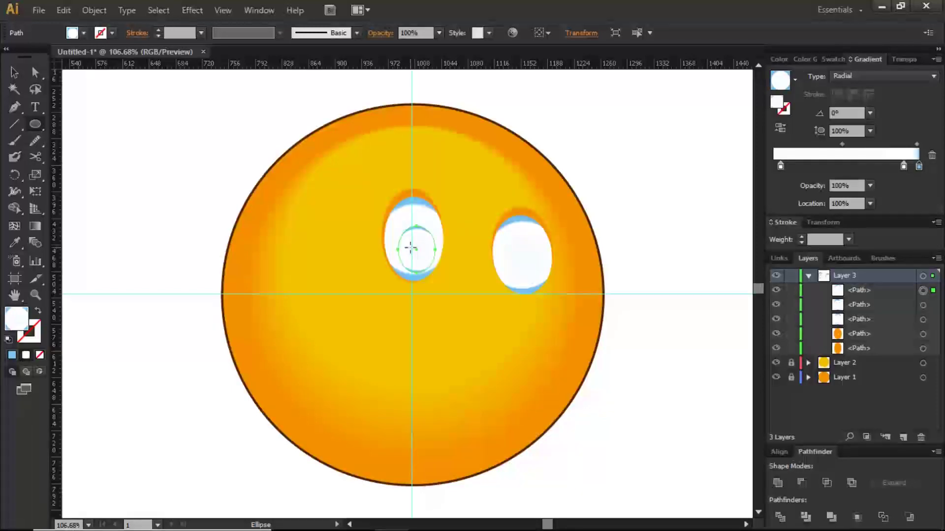
{"action": "key", "text": "Left"}
{"action": "key", "text": "Left"}
{"action": "key", "text": "Left"}
{"action": "key", "text": "Left"}
{"action": "key", "text": "Left"}
{"action": "key", "text": "Left"}
{"action": "key", "text": "Left"}
{"action": "key", "text": "Left"}
{"action": "key", "text": "Left"}
{"action": "key", "text": "Left"}
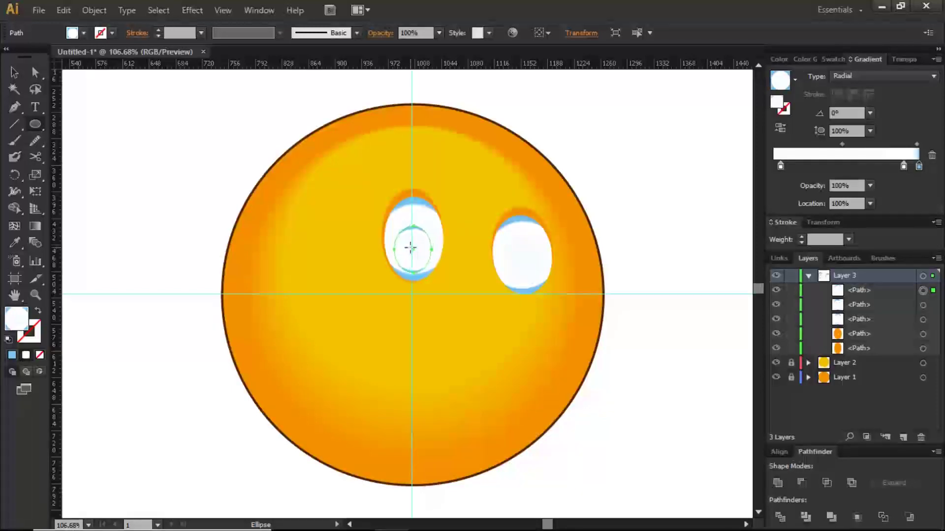
{"action": "key", "text": "Up"}
{"action": "key", "text": "Up"}
{"action": "key", "text": "Up"}
{"action": "key", "text": "Up"}
{"action": "key", "text": "Up"}
{"action": "key", "text": "Up"}
{"action": "key", "text": "Up"}
{"action": "key", "text": "Up"}
{"action": "key", "text": "Up"}
{"action": "key", "text": "Up"}
{"action": "key", "text": "Up"}
{"action": "key", "text": "Up"}
{"action": "key", "text": "Up"}
{"action": "key", "text": "Up"}
{"action": "key", "text": "Up"}
{"action": "key", "text": "Up"}
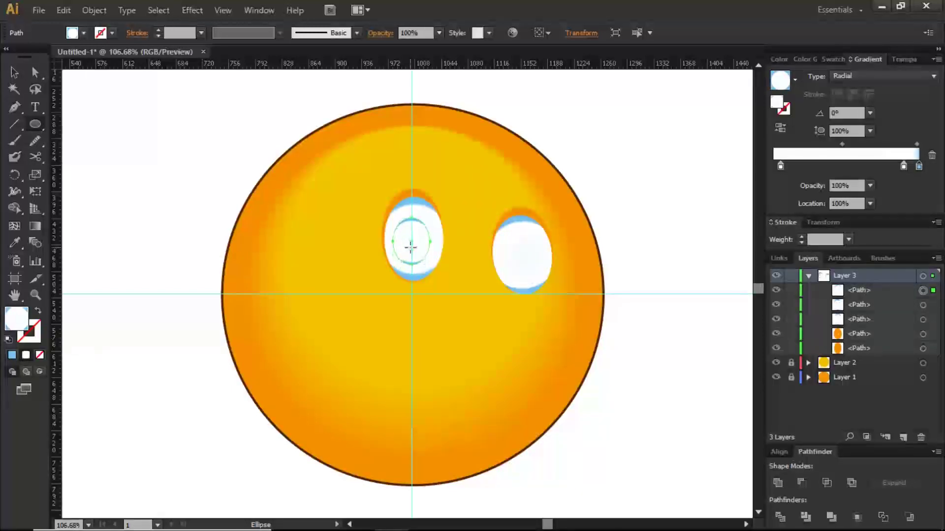
{"action": "key", "text": "Up"}
{"action": "key", "text": "Up"}
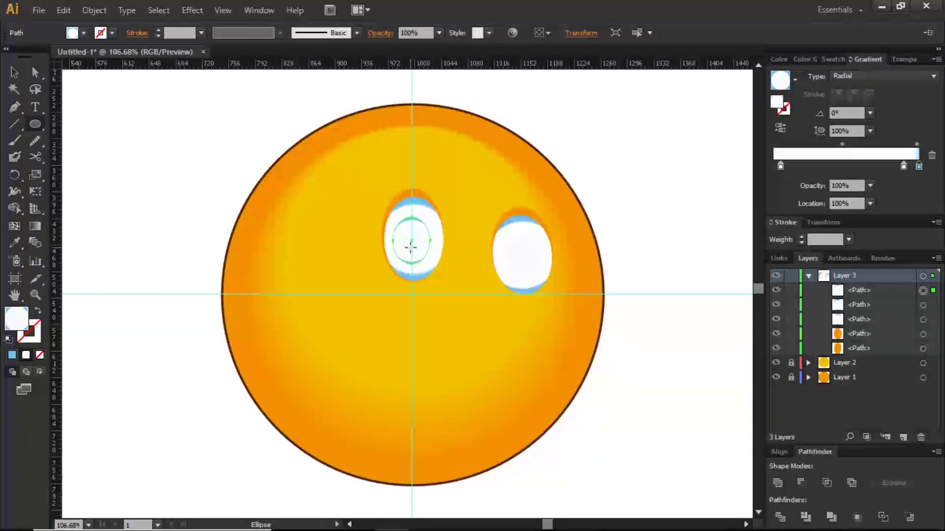
{"action": "key", "text": "Up"}
{"action": "key", "text": "Up"}
{"action": "key", "text": "Up"}
{"action": "key", "text": "Left"}
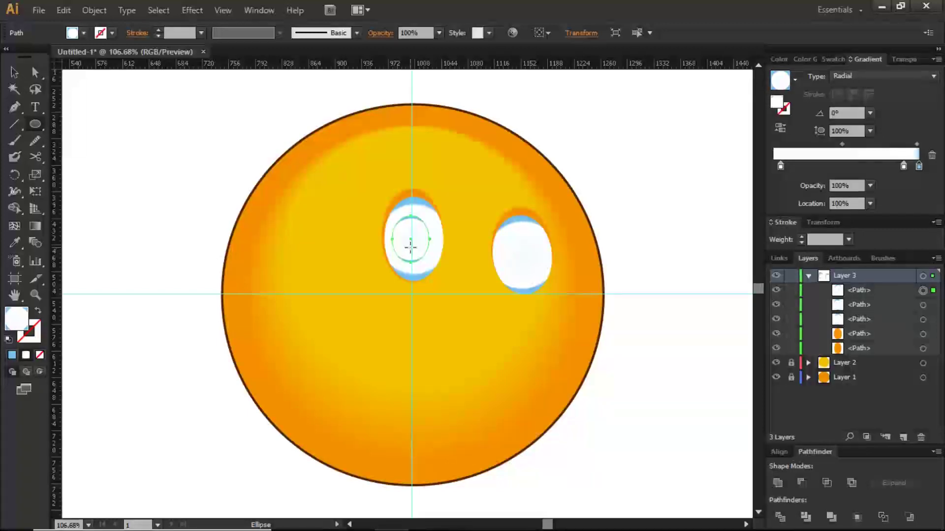
{"action": "key", "text": "Right"}
{"action": "key", "text": "Left"}
Remove the middle white stop from the iris gradient and recolour the inner stop light blue, R 169, G 201, B 255
{"action": "left_click", "coordinate": [903, 167]}
{"action": "left_click_drag", "start_coordinate": [902, 168], "coordinate": [931, 155]}
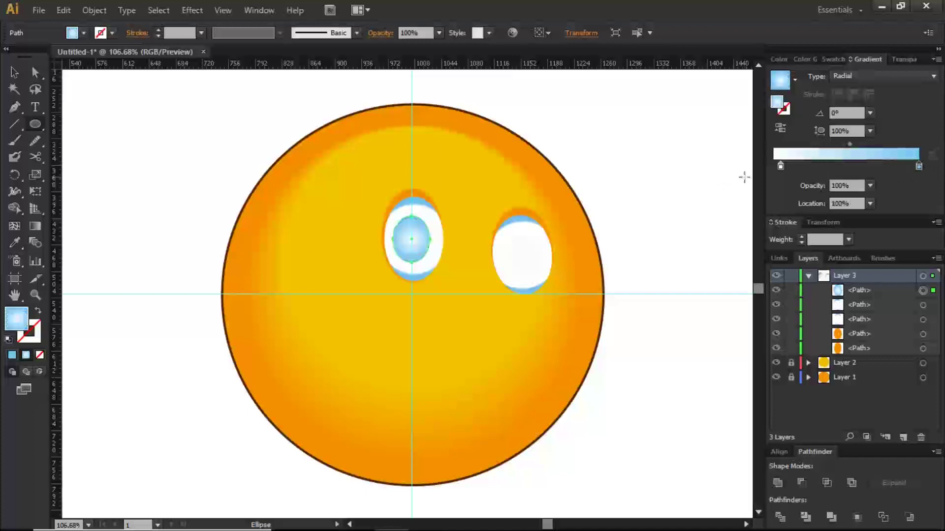
{"action": "left_click", "coordinate": [781, 166]}
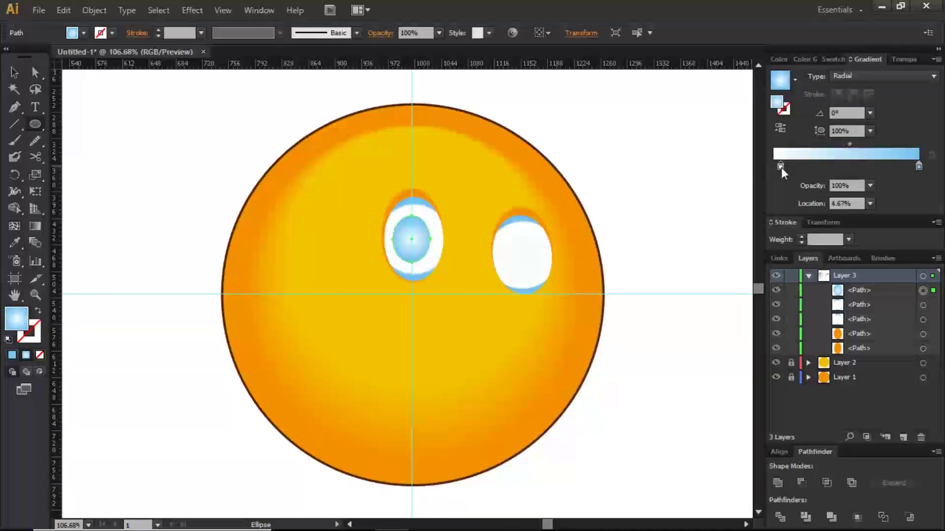
{"action": "double_click", "coordinate": [780, 166]}
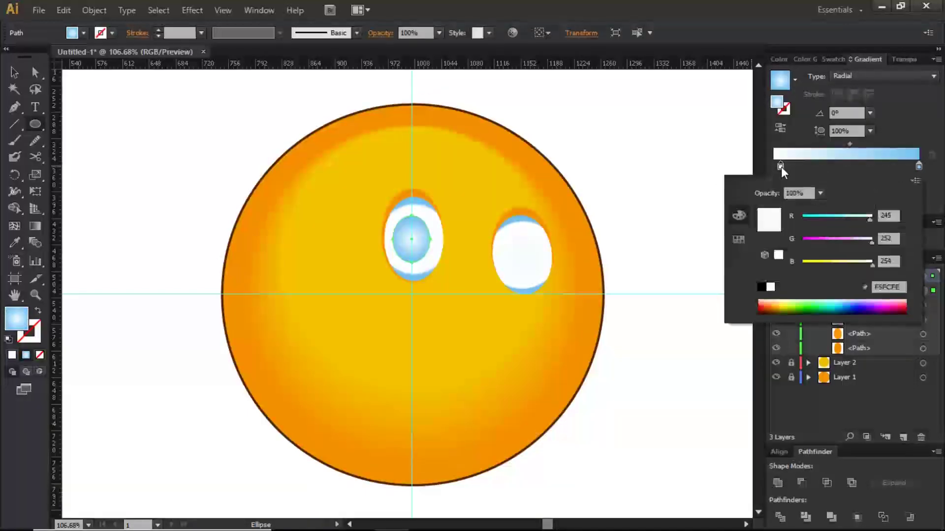
{"action": "left_click", "coordinate": [857, 304]}
{"action": "left_click_drag", "start_coordinate": [860, 301], "coordinate": [859, 301]}
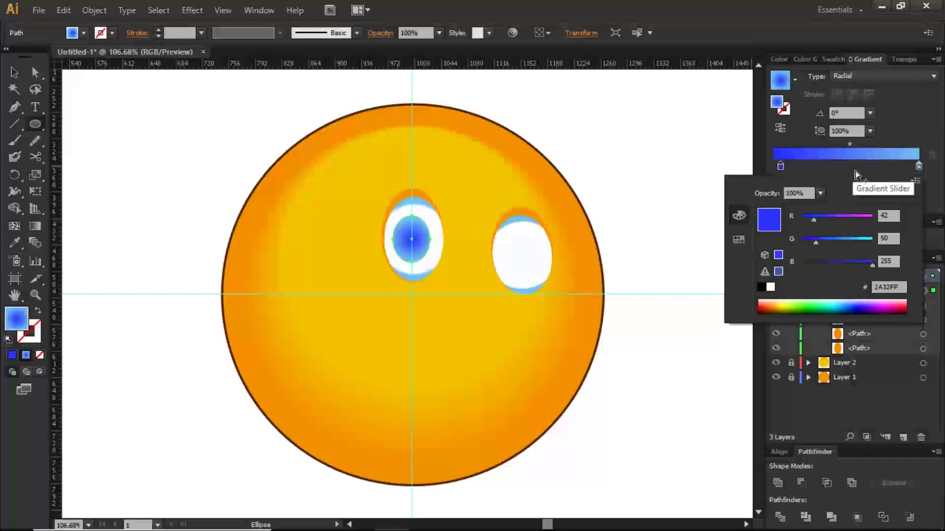
{"action": "left_click_drag", "start_coordinate": [856, 302], "coordinate": [856, 298]}
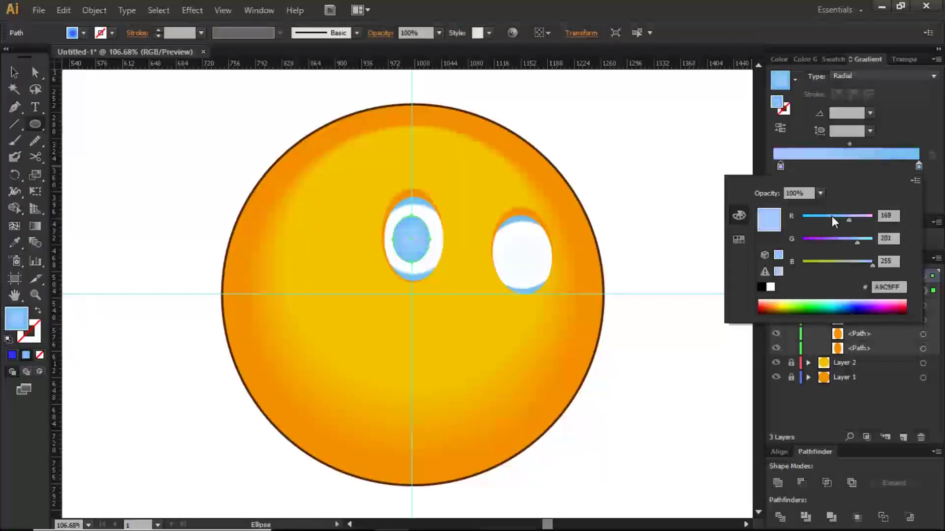
Recolour the iris gradient's outer stop dark navy blue and move the light blue inner stop to 13.08%
{"action": "left_click", "coordinate": [919, 166]}
{"action": "double_click", "coordinate": [918, 166]}
{"action": "left_click_drag", "start_coordinate": [857, 301], "coordinate": [860, 304]}
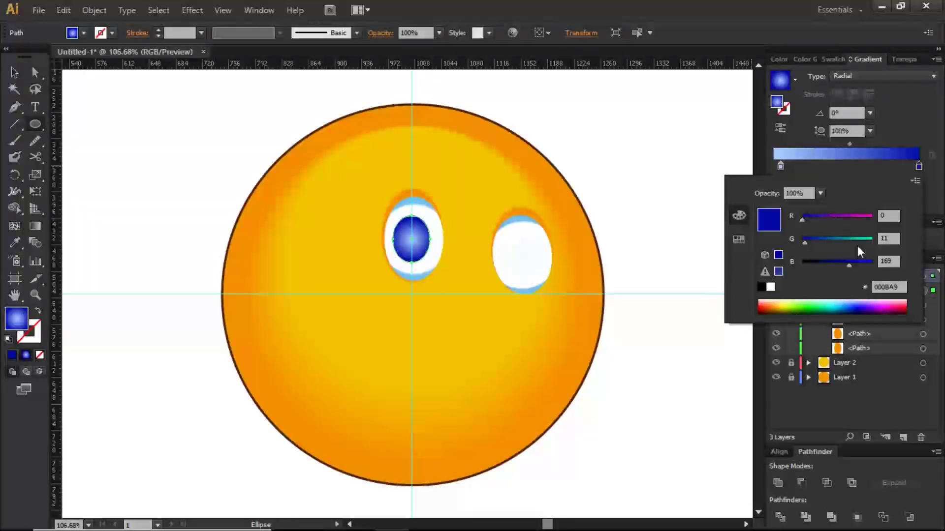
{"action": "left_click", "coordinate": [863, 306]}
{"action": "left_click", "coordinate": [781, 166]}
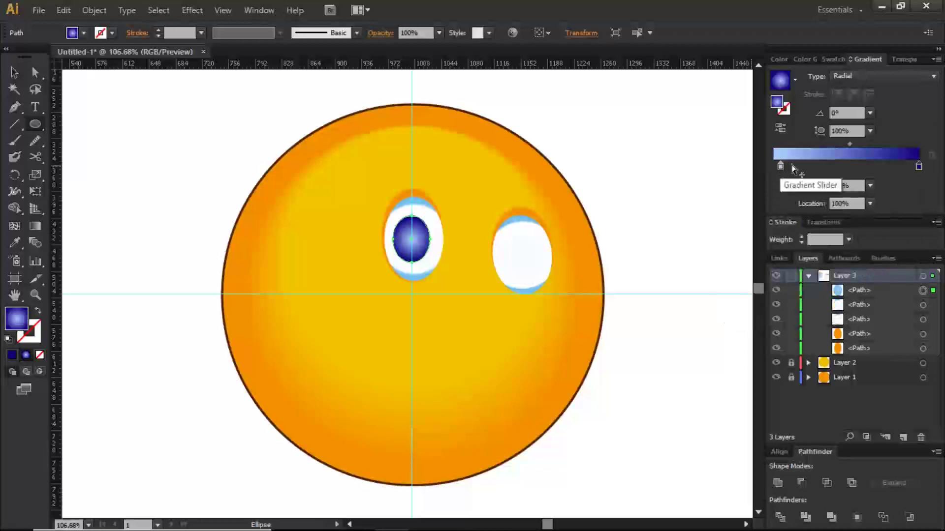
{"action": "left_click_drag", "start_coordinate": [780, 165], "coordinate": [794, 166]}
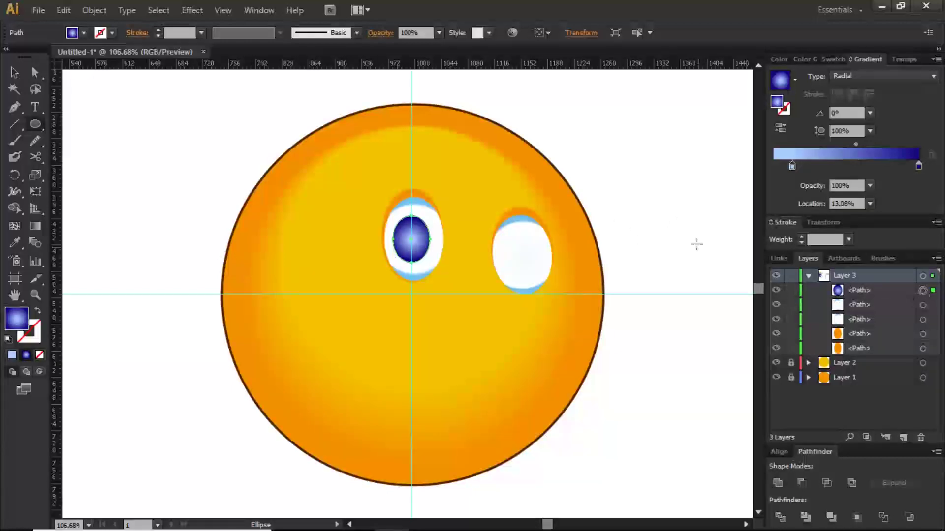
Paste a copy of the iris in front and scale it down about its centre to pupil size
{"action": "key", "text": "v"}
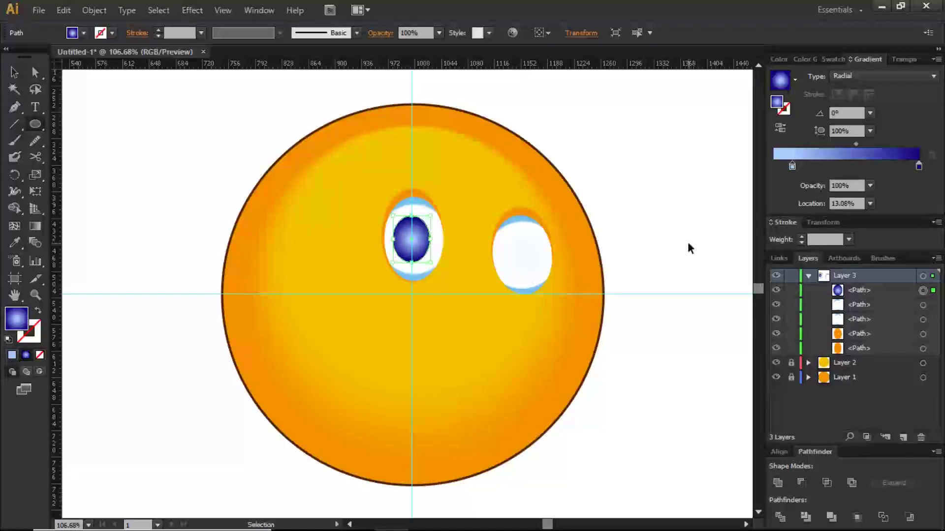
{"action": "key", "text": "ctrl+c"}
{"action": "key", "text": "ctrl+f"}
{"action": "key", "text": "l"}
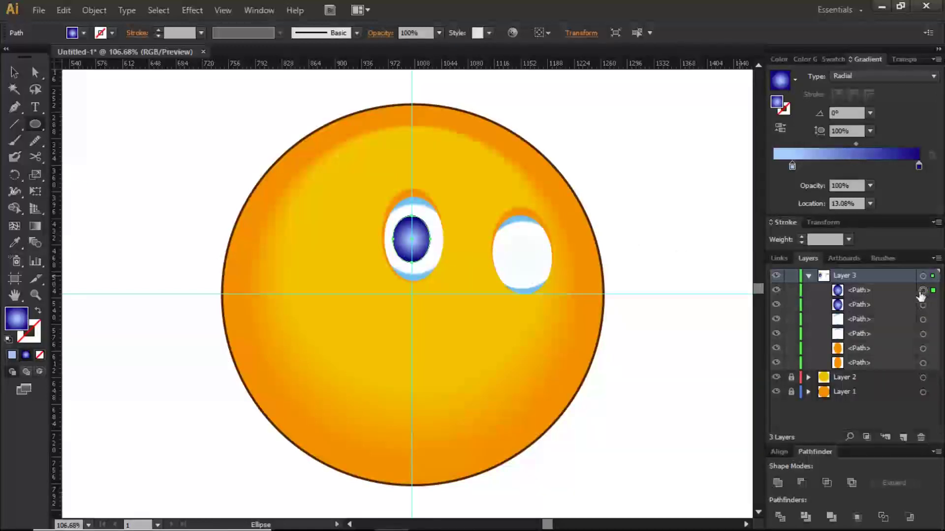
{"action": "key", "text": "v"}
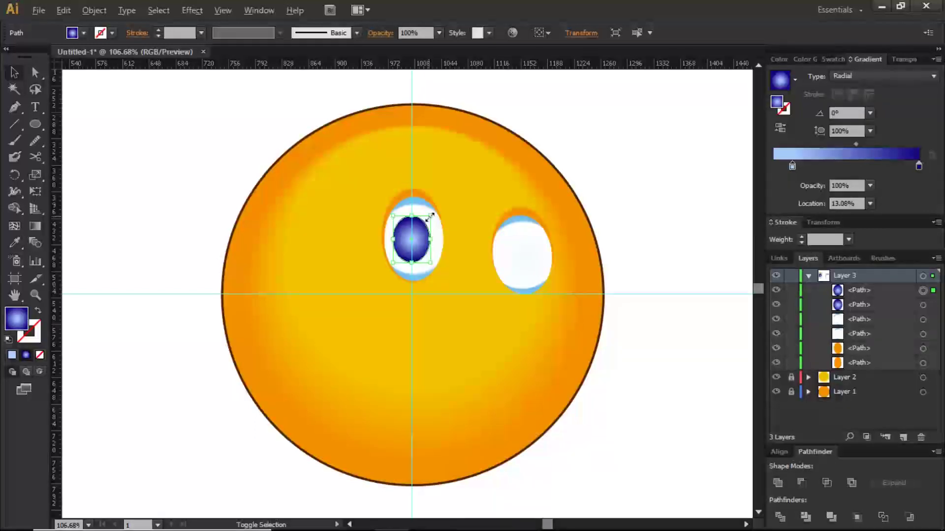
{"action": "left_click_drag", "start_coordinate": [431, 215], "coordinate": [419, 230]}
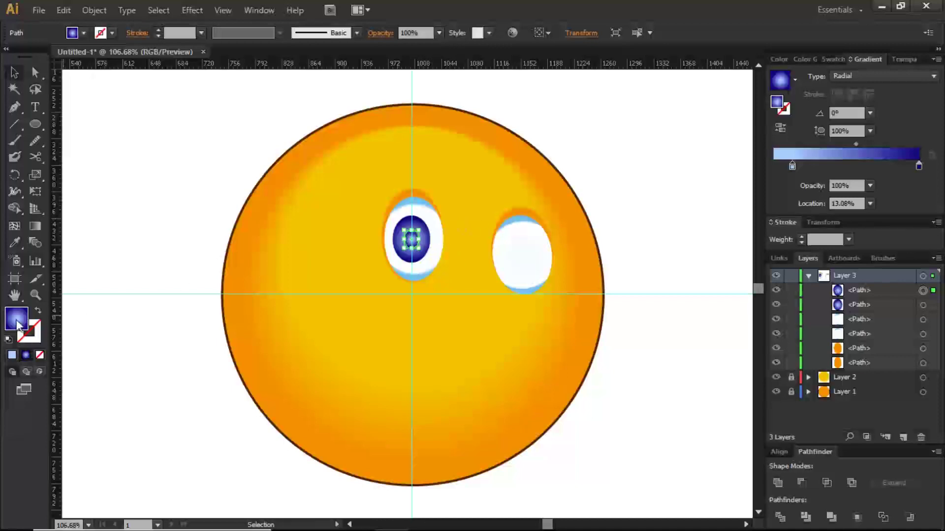
Fill the small pupil ellipse with solid black, 000000, and deselect it
{"action": "double_click", "coordinate": [19, 328]}
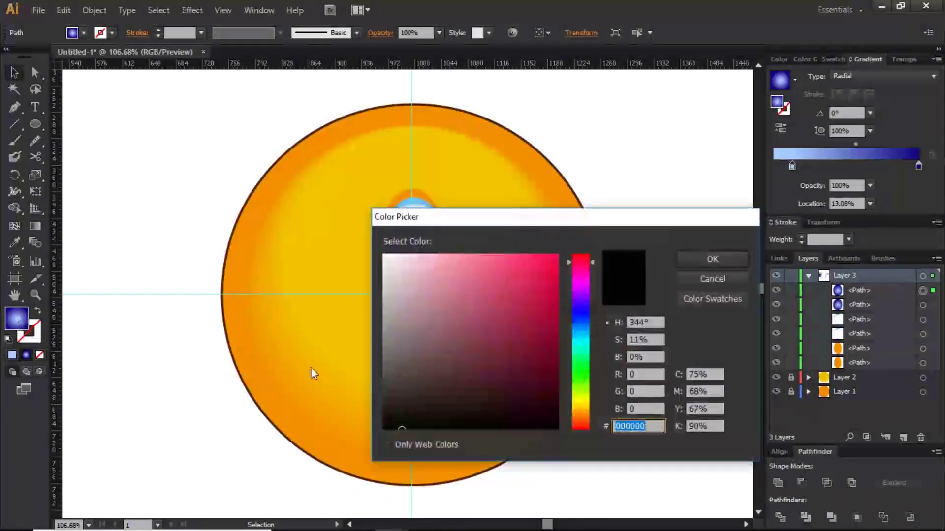
{"action": "left_click", "coordinate": [384, 428]}
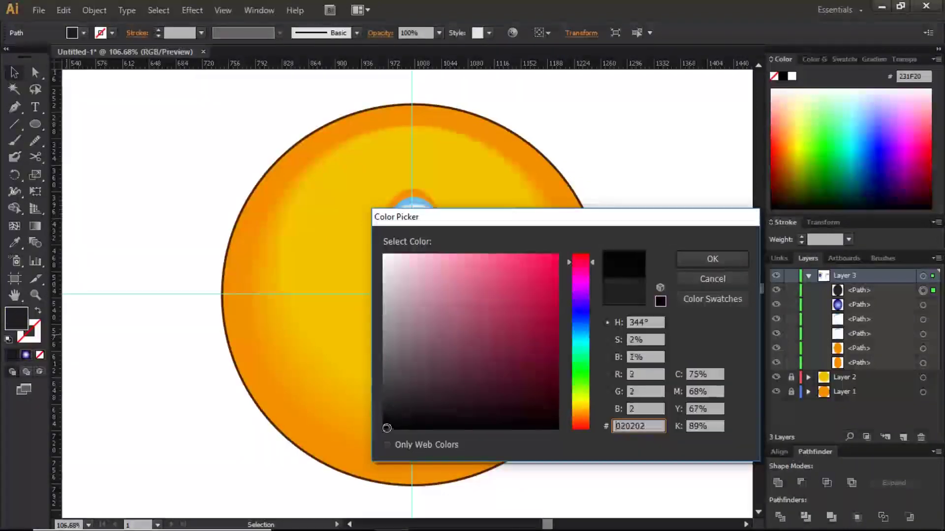
{"action": "left_click", "coordinate": [713, 259]}
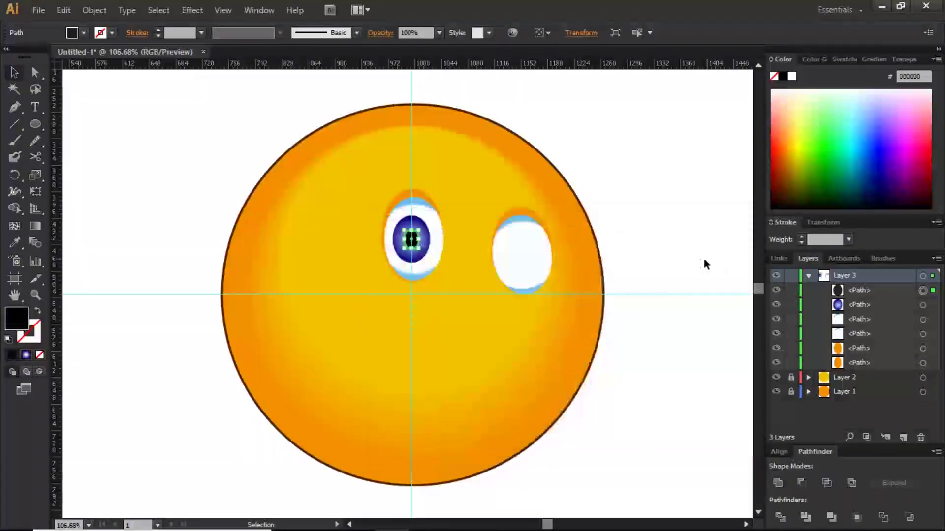
{"action": "left_click", "coordinate": [656, 263]}
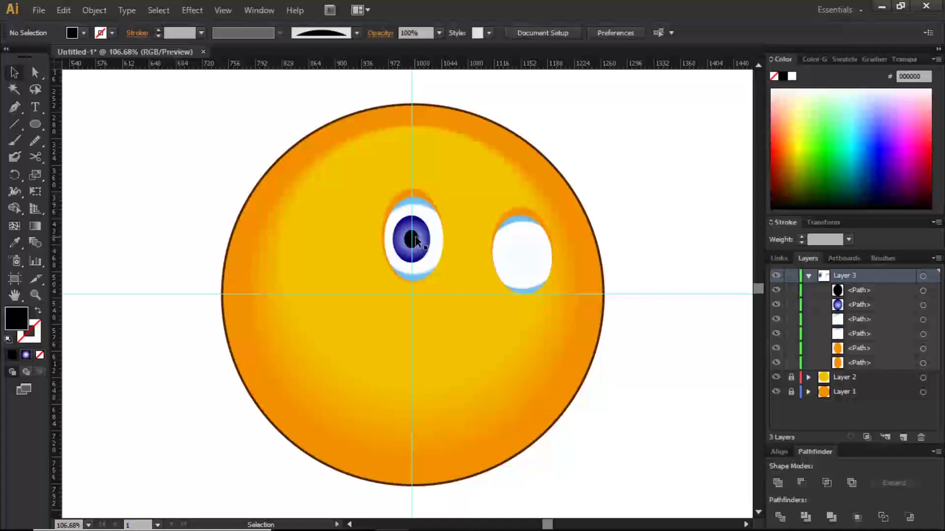
Paint two white highlights with the Blob Brush on the left pupil, a larger one at its upper left and a smaller one at its lower right
{"action": "left_click", "coordinate": [16, 140]}
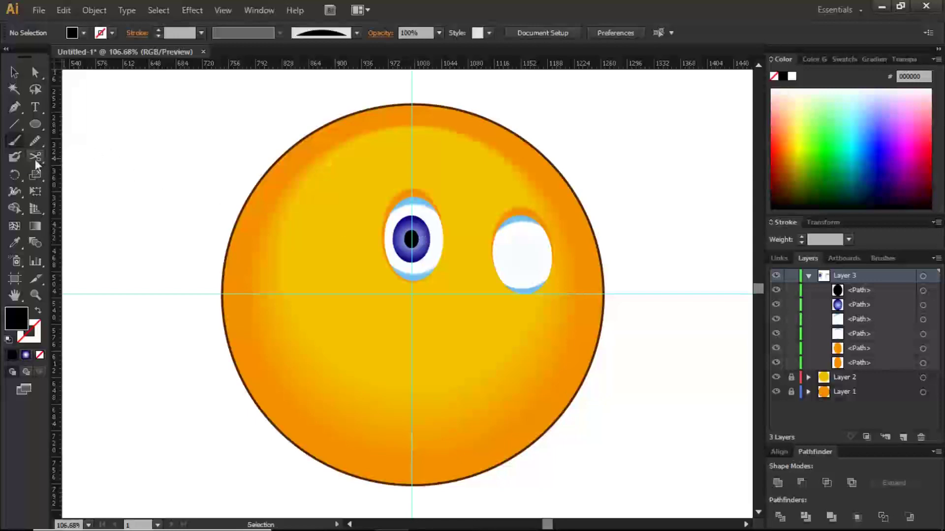
{"action": "left_click", "coordinate": [14, 156]}
{"action": "left_click", "coordinate": [16, 157]}
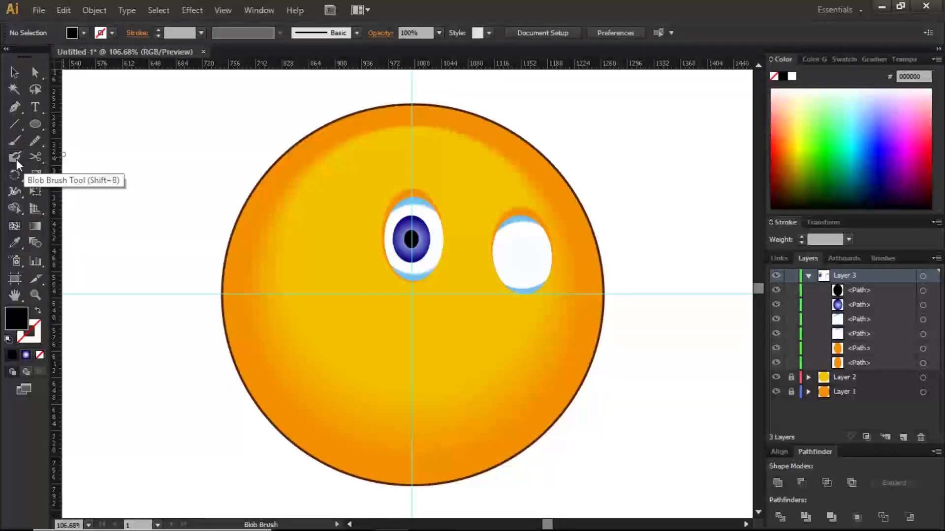
{"action": "left_click", "coordinate": [8, 339]}
{"action": "left_click", "coordinate": [38, 343]}
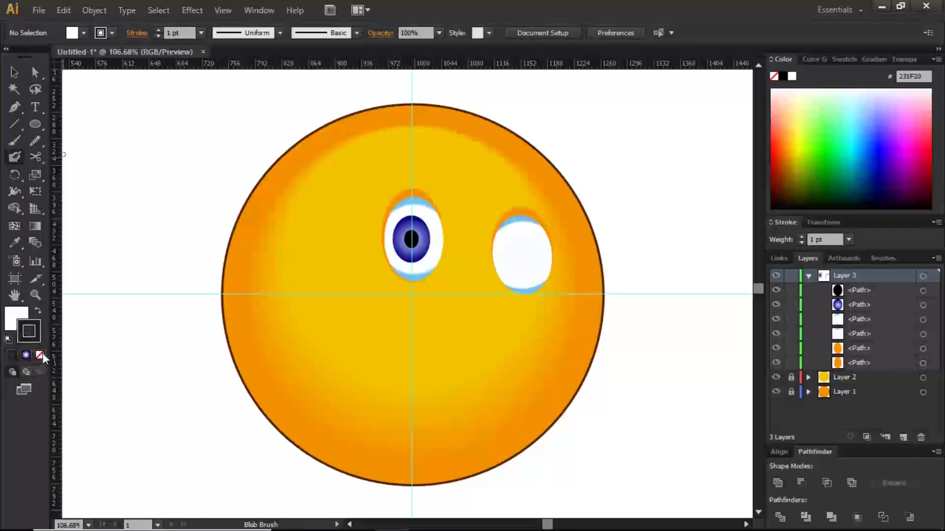
{"action": "left_click", "coordinate": [40, 355]}
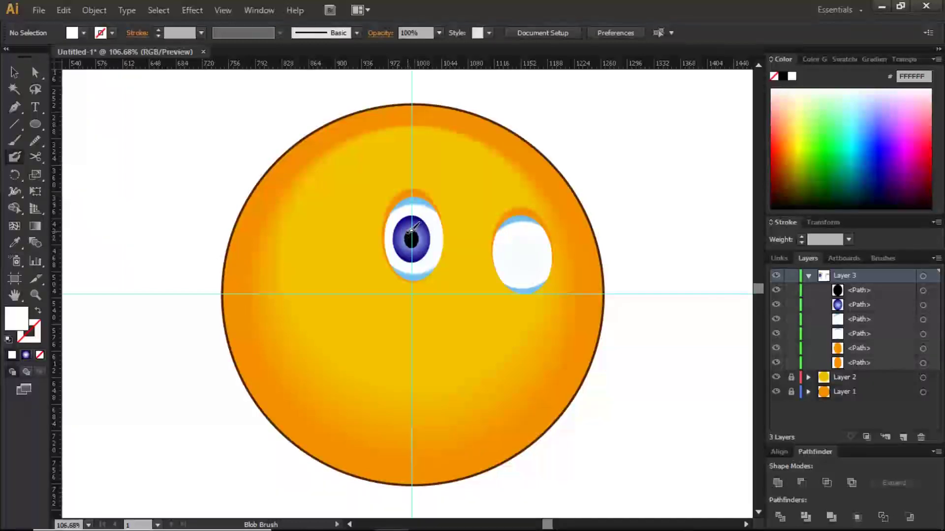
{"action": "left_click_drag", "start_coordinate": [411, 232], "coordinate": [417, 240]}
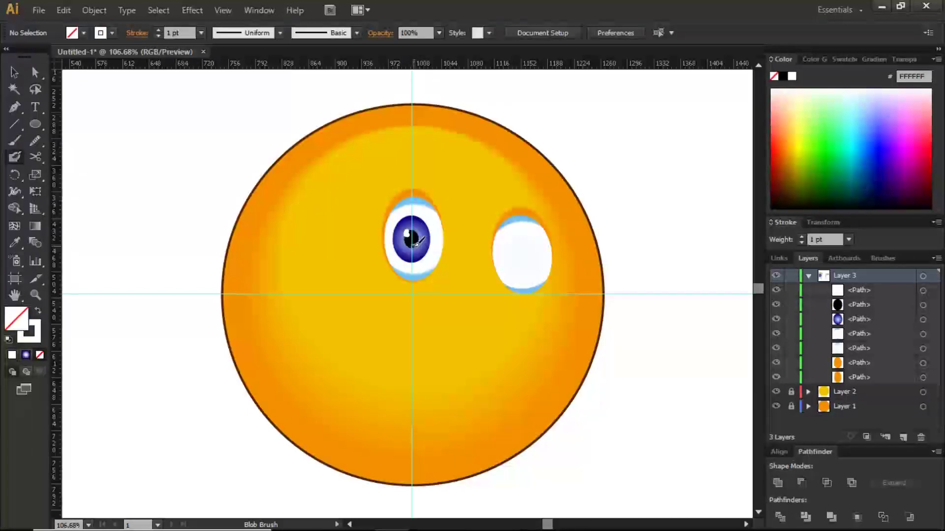
{"action": "left_click", "coordinate": [413, 243]}
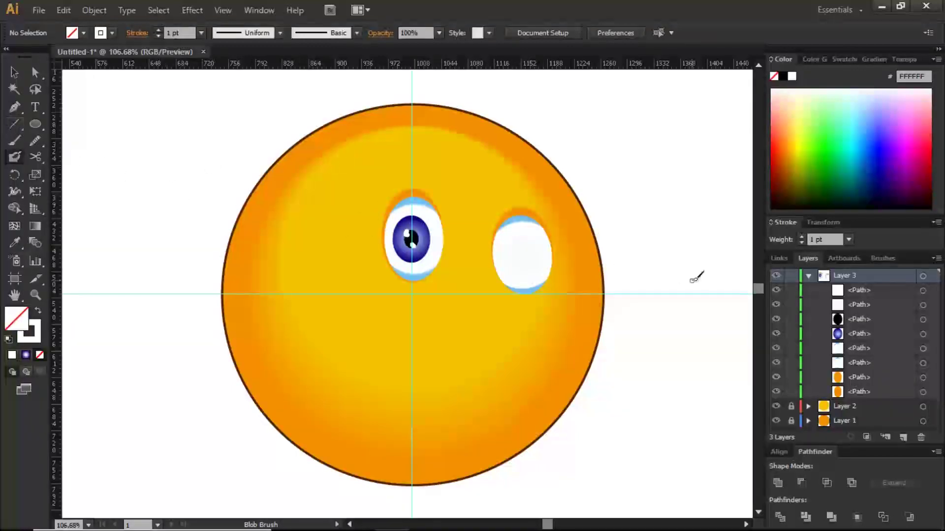
Duplicate the left eye's iris and black pupil, without the highlights, onto the lower-left part of the right eye's white area
{"action": "left_click", "coordinate": [923, 320]}
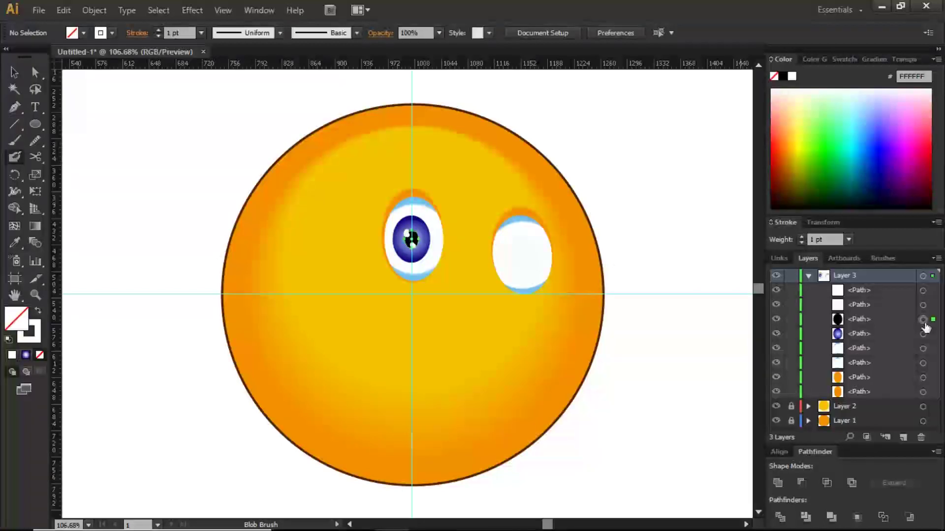
{"action": "key", "text": "v"}
{"action": "left_click_drag", "start_coordinate": [412, 240], "coordinate": [516, 261]}
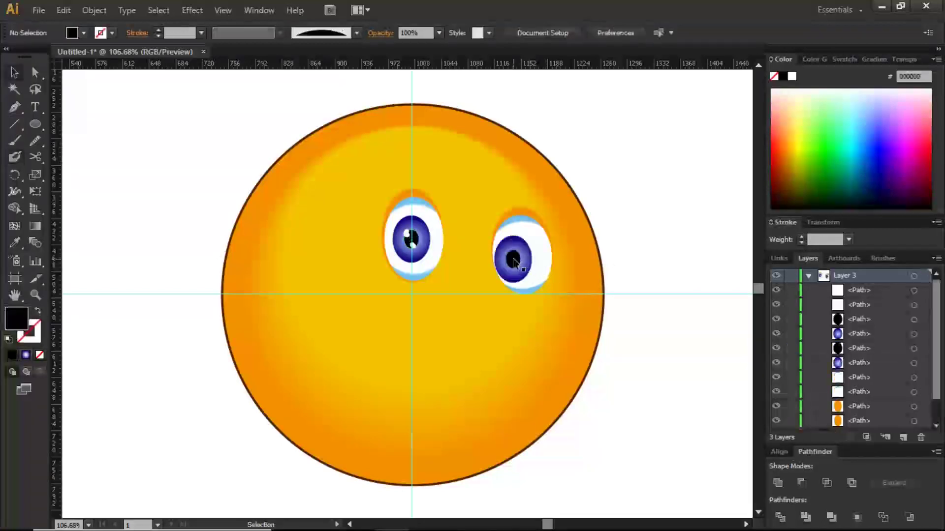
{"action": "left_click", "coordinate": [612, 253]}
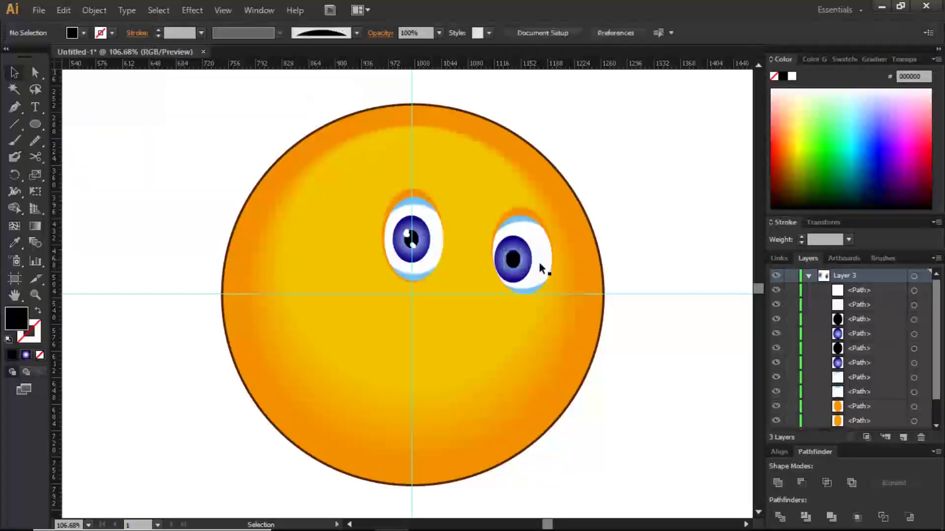
Paint two white highlights with the Blob Brush on the right eye's pupil, one at its upper left and one at its lower edge
{"action": "left_click", "coordinate": [14, 157]}
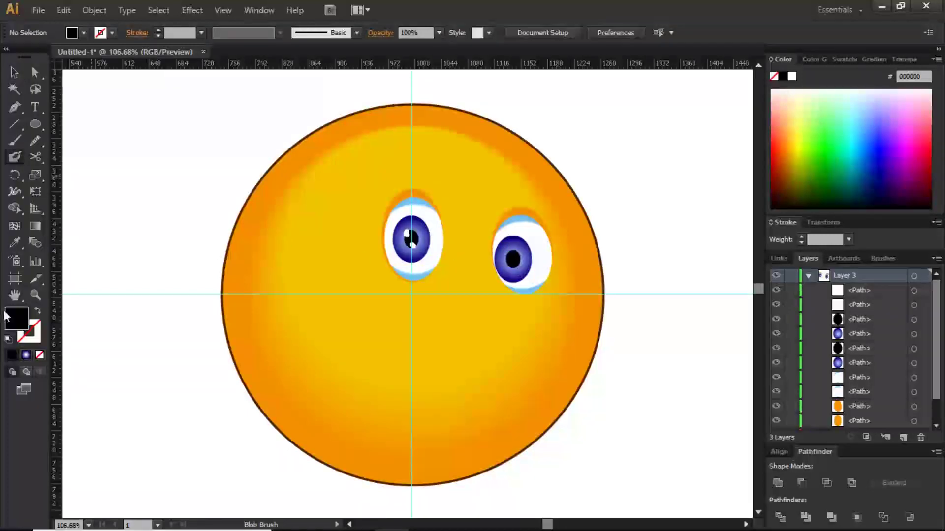
{"action": "left_click", "coordinate": [8, 340]}
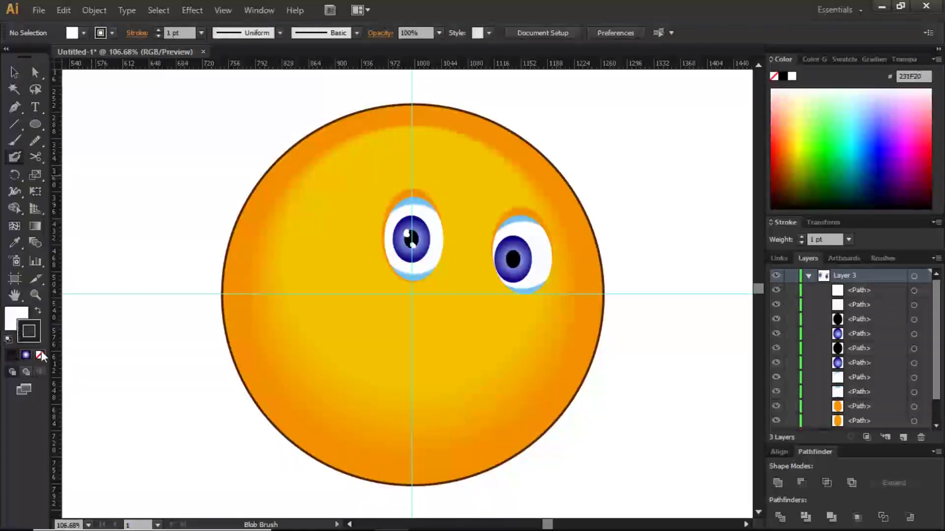
{"action": "left_click", "coordinate": [16, 317]}
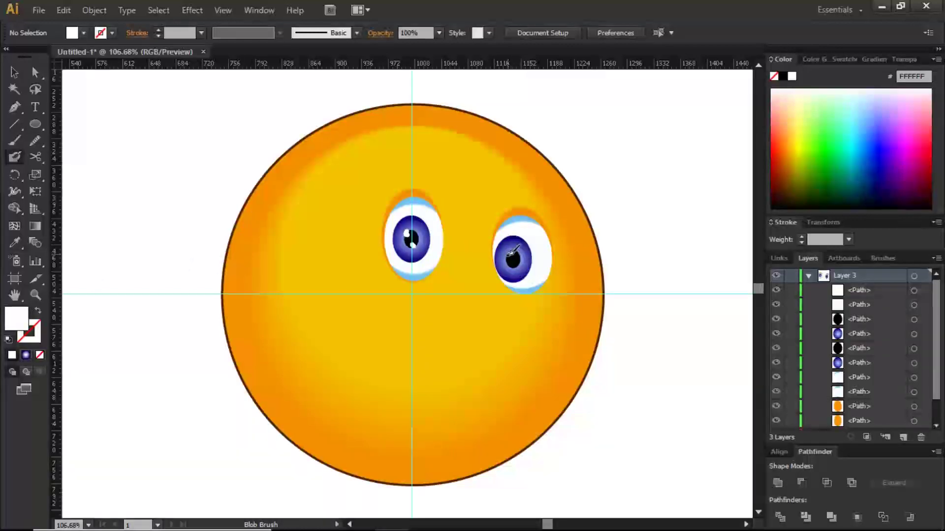
{"action": "left_click_drag", "start_coordinate": [512, 250], "coordinate": [509, 253]}
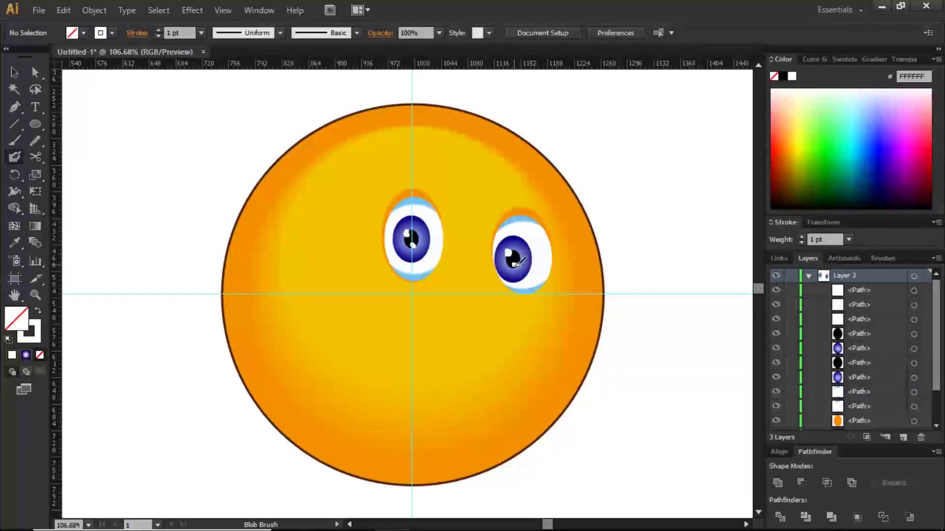
{"action": "left_click_drag", "start_coordinate": [516, 262], "coordinate": [513, 259]}
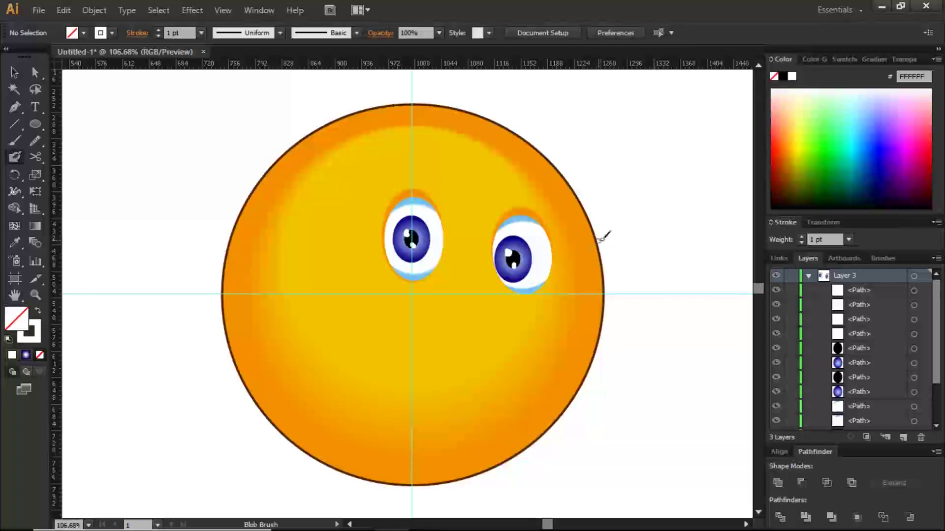
{"action": "key", "text": "ctrl+0"}
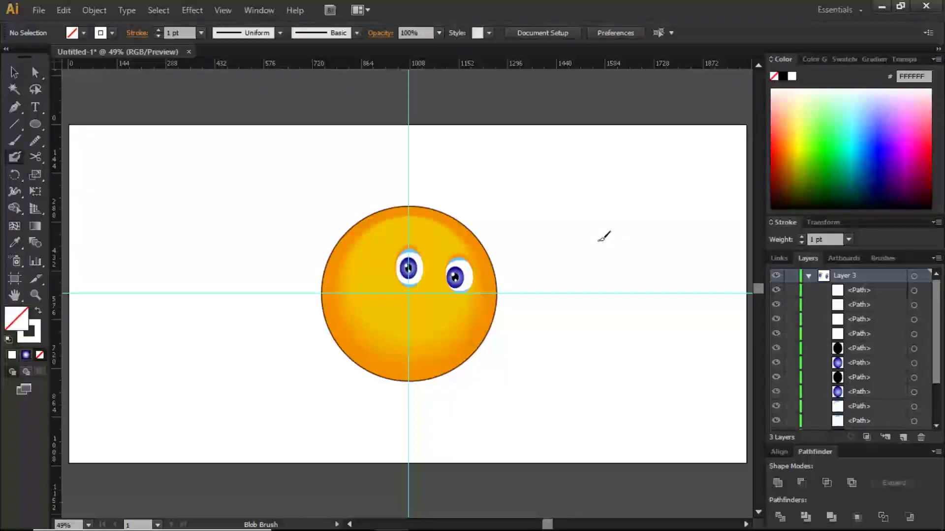
{"action": "key", "text": "ctrl+plus"}
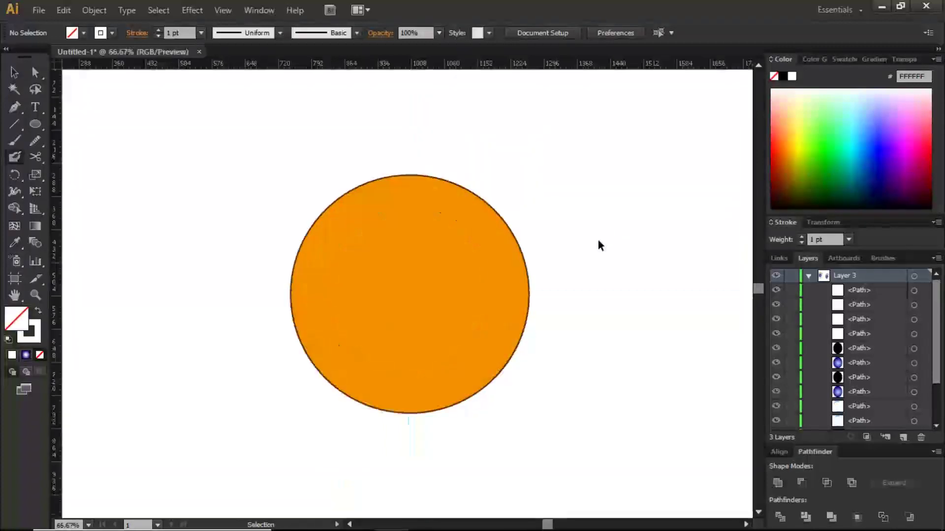
{"action": "key", "text": "ctrl+plus"}
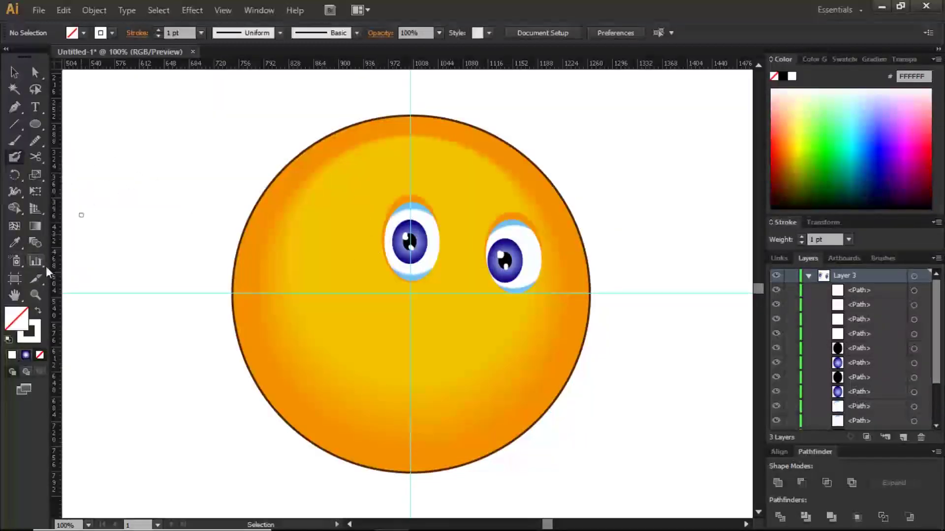
{"action": "scroll", "coordinate": [936, 335], "scroll_direction": "down", "scroll_amount": 1}
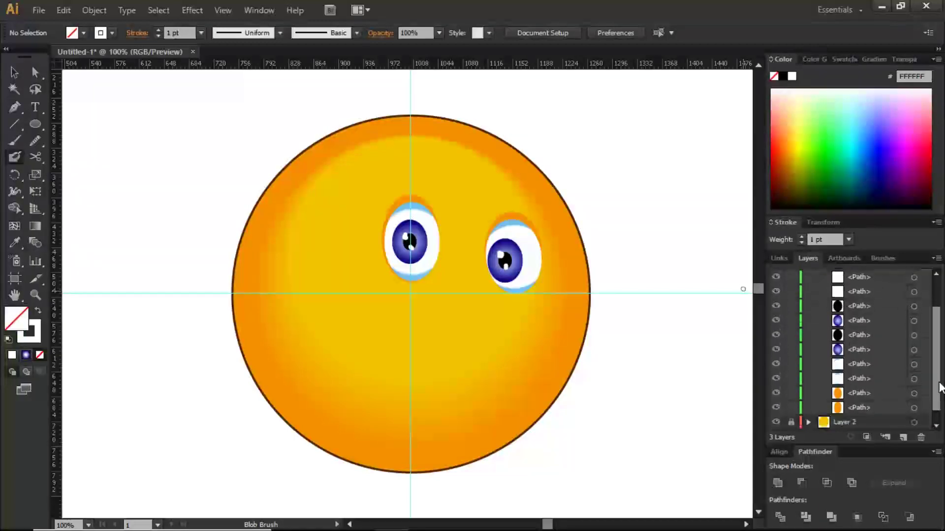
{"action": "left_click", "coordinate": [913, 363]}
{"action": "left_click", "coordinate": [914, 376], "text": "shift"}
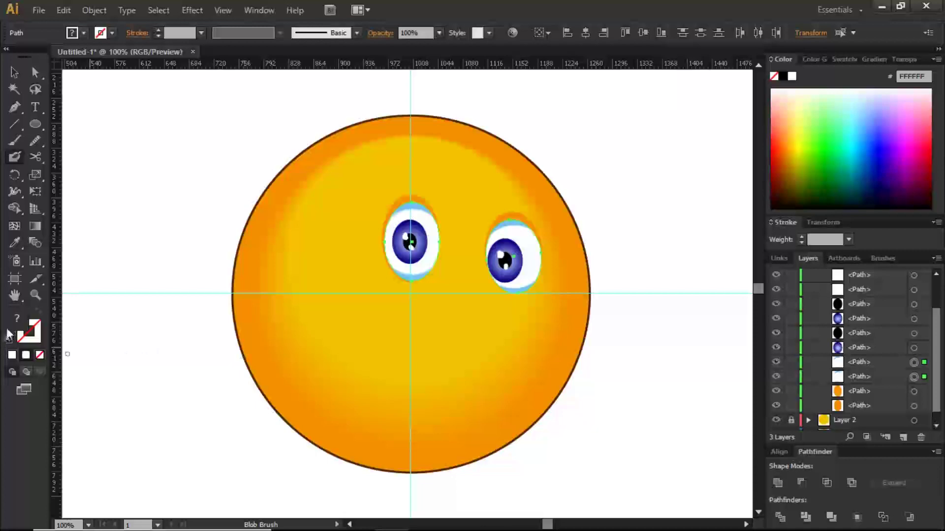
{"action": "left_click", "coordinate": [36, 328]}
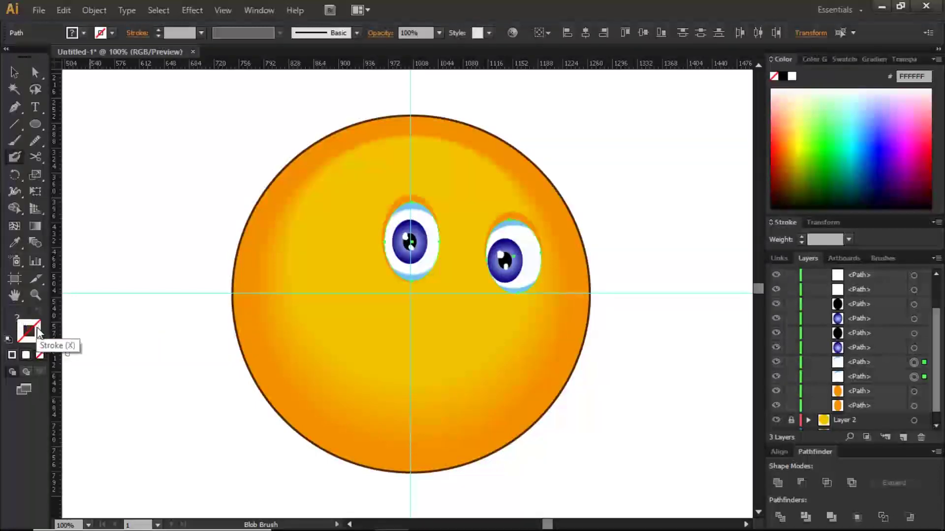
{"action": "double_click", "coordinate": [38, 333]}
{"action": "left_click_drag", "start_coordinate": [580, 408], "coordinate": [579, 414]}
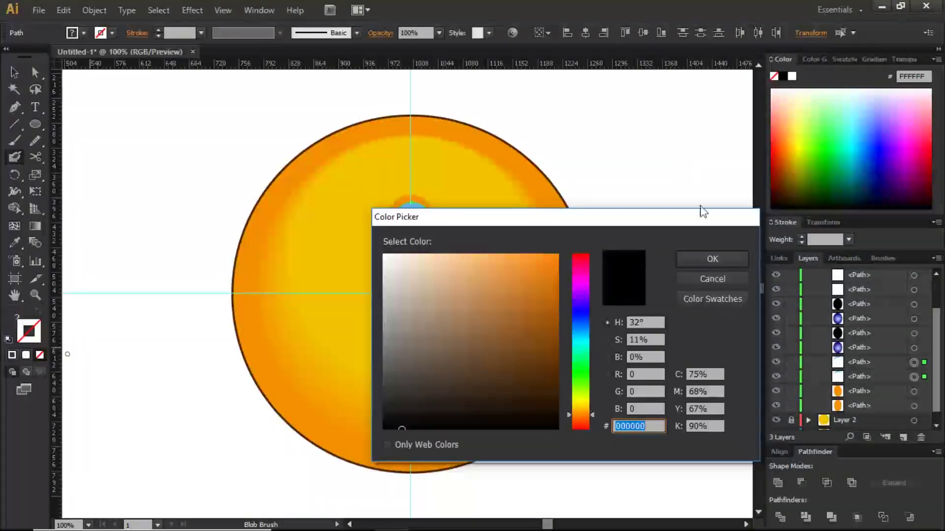
{"action": "left_click", "coordinate": [722, 279]}
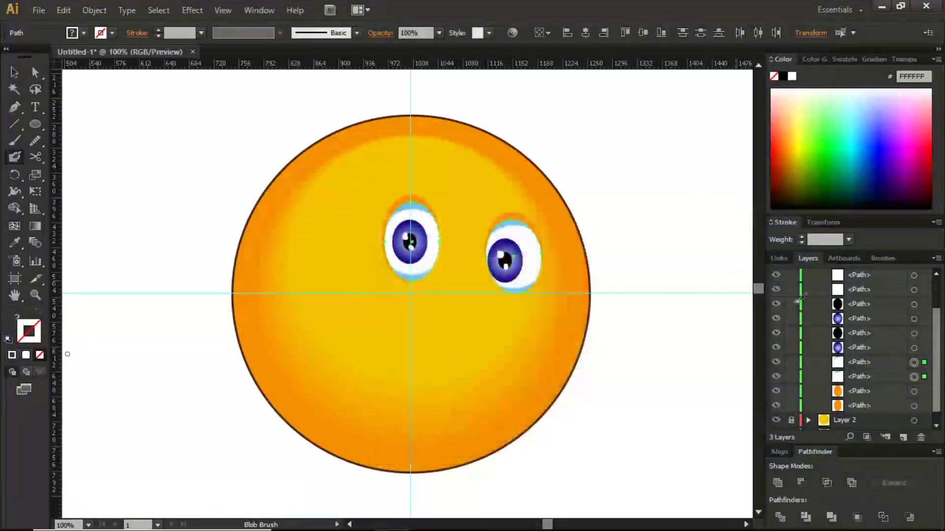
{"action": "left_click", "coordinate": [923, 374], "text": "shift"}
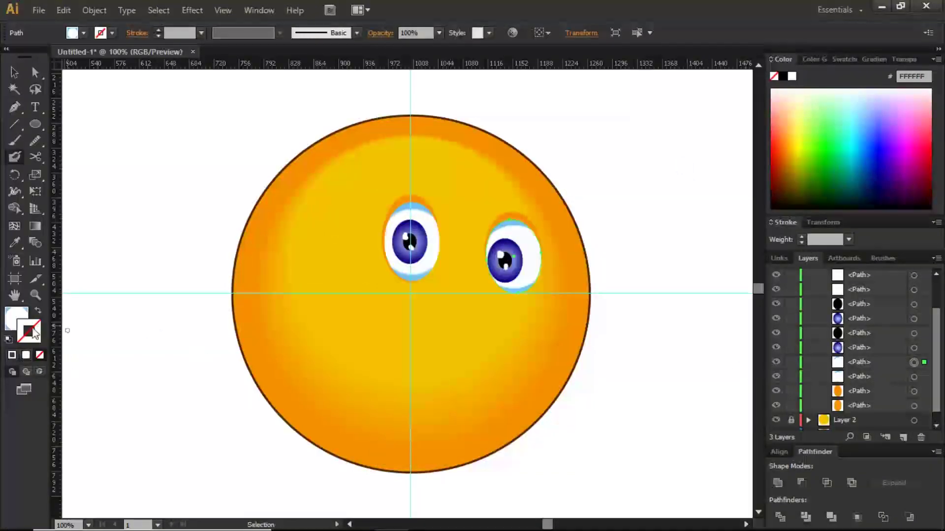
{"action": "double_click", "coordinate": [33, 333]}
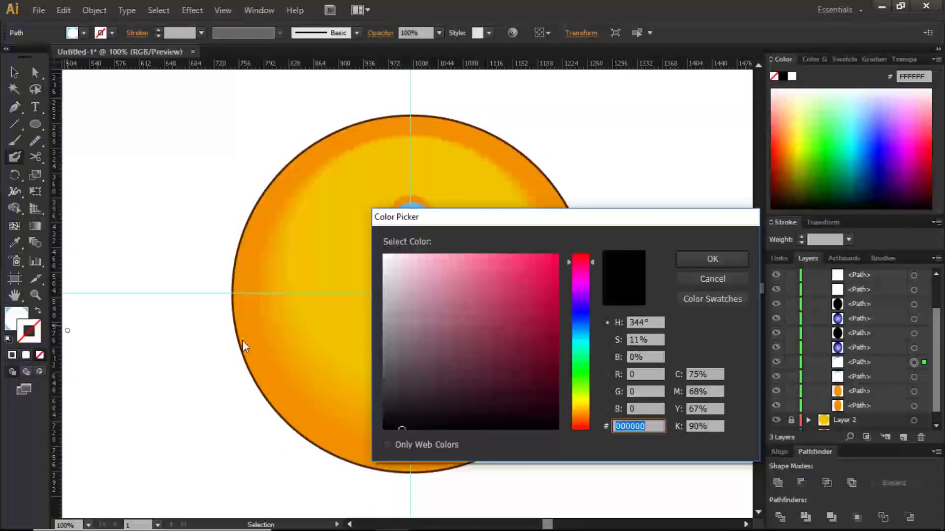
{"action": "left_click", "coordinate": [585, 416]}
{"action": "left_click", "coordinate": [587, 423]}
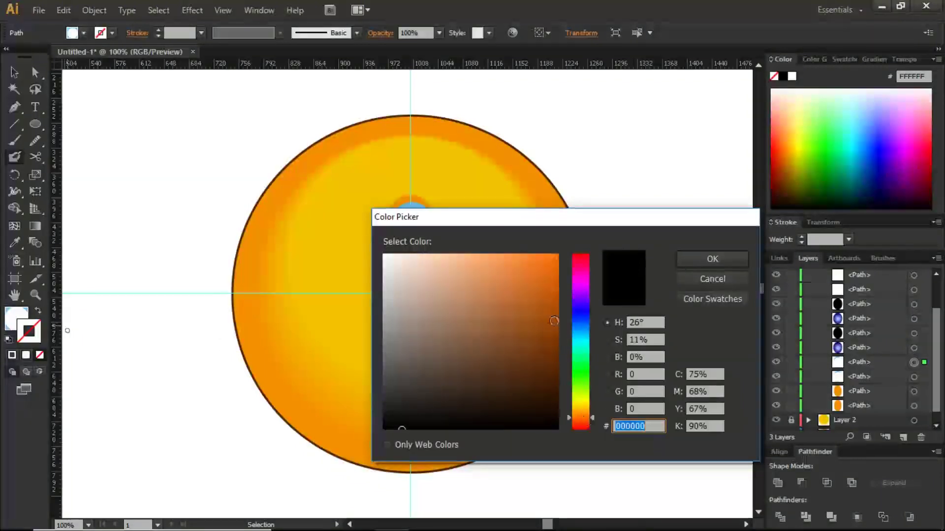
{"action": "left_click", "coordinate": [498, 131]}
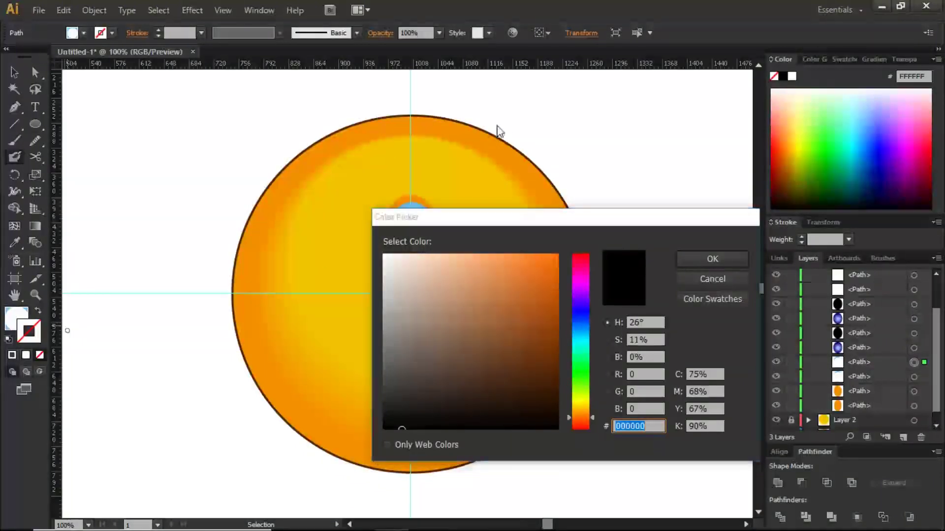
{"action": "left_click", "coordinate": [738, 282]}
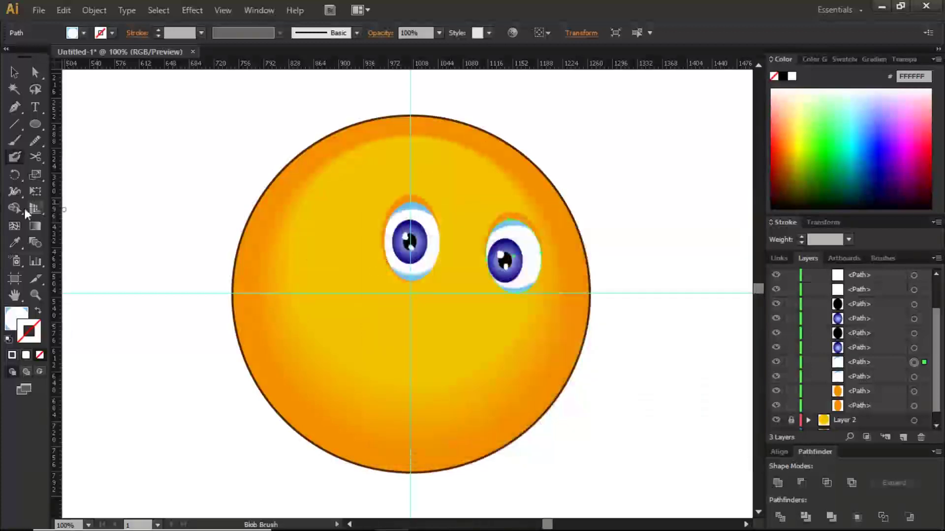
Sample the face outline's dark brown, 4C2400, and apply it as a 1 pt stroke to the right eye's white ellipse
{"action": "left_click", "coordinate": [14, 241]}
{"action": "left_click", "coordinate": [537, 164]}
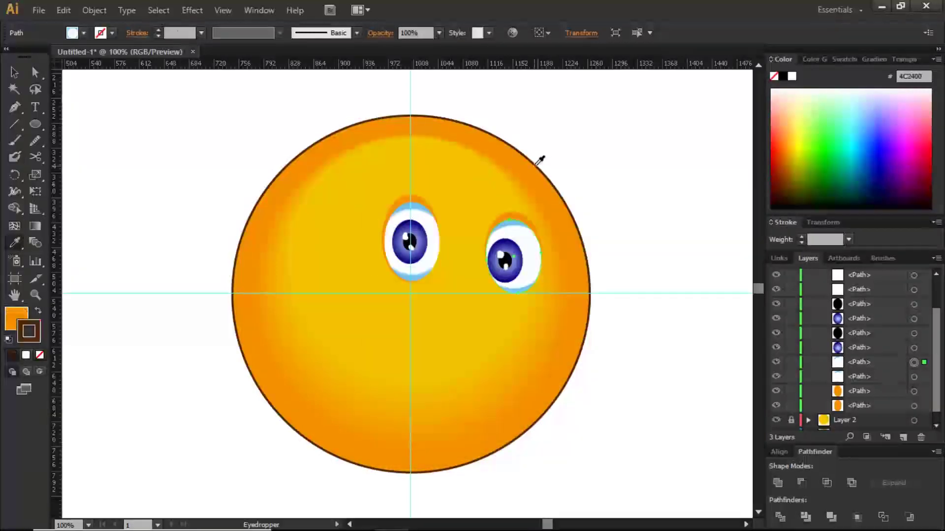
{"action": "left_click", "coordinate": [565, 191]}
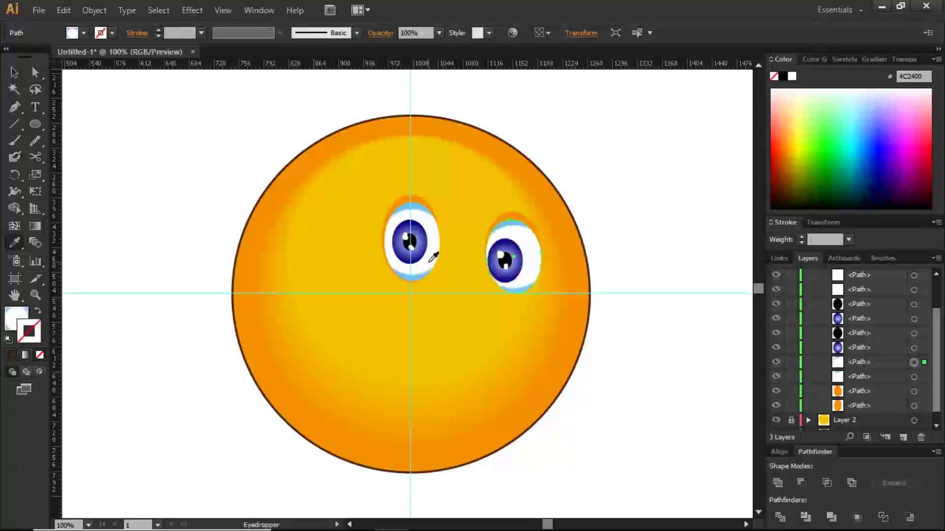
{"action": "double_click", "coordinate": [37, 334]}
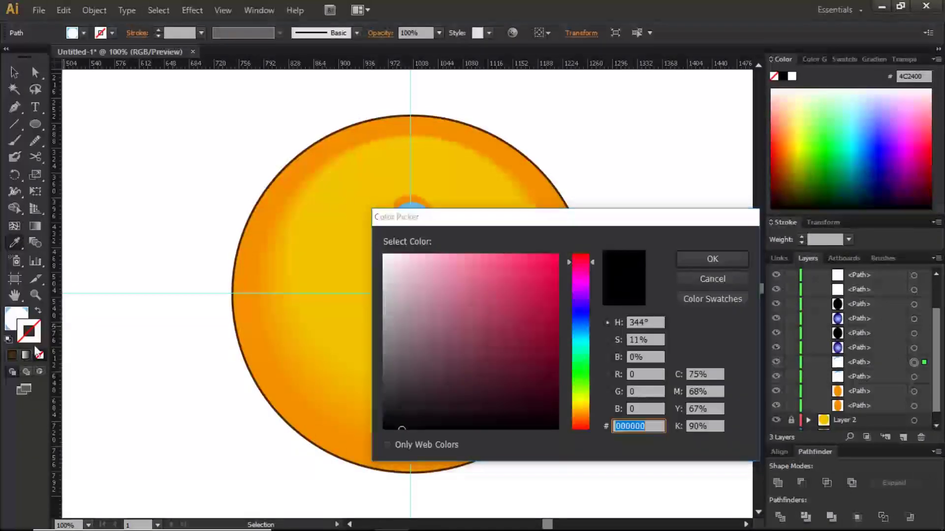
{"action": "left_click", "coordinate": [687, 276]}
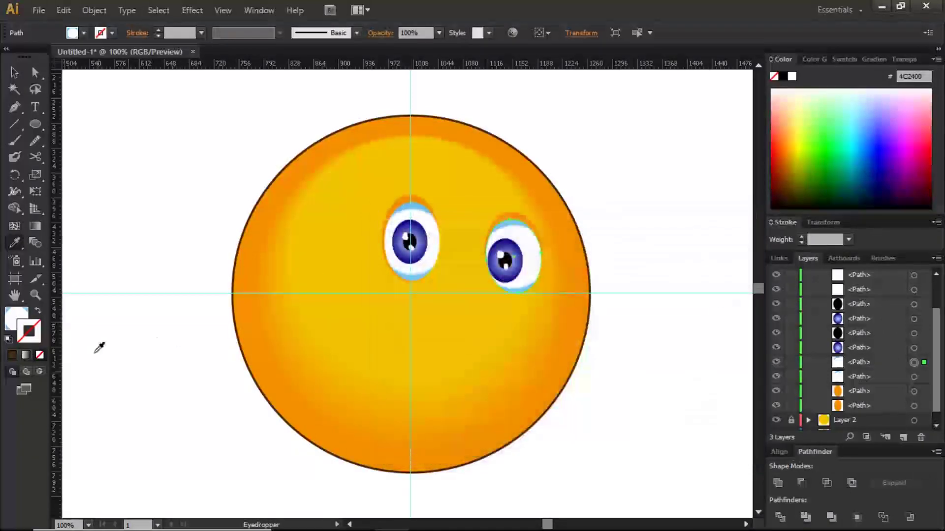
{"action": "left_click", "coordinate": [12, 356]}
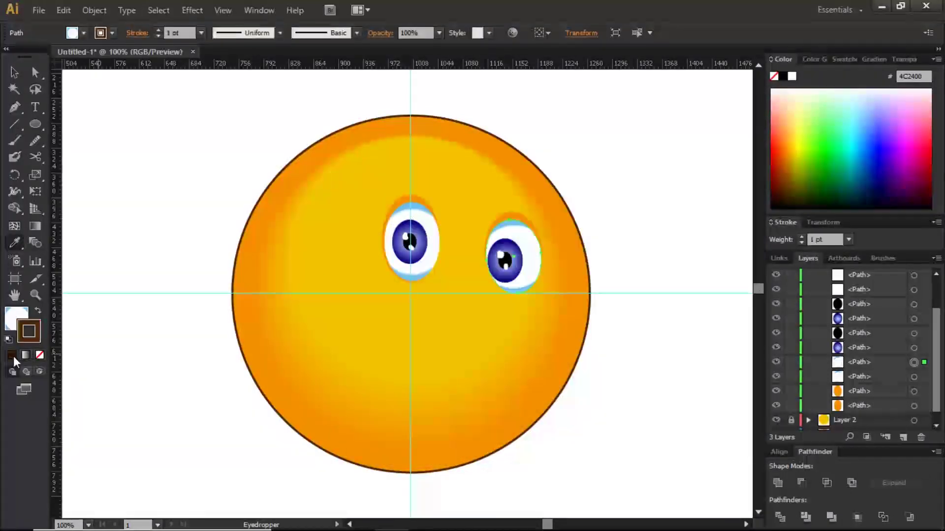
{"action": "left_click", "coordinate": [38, 312]}
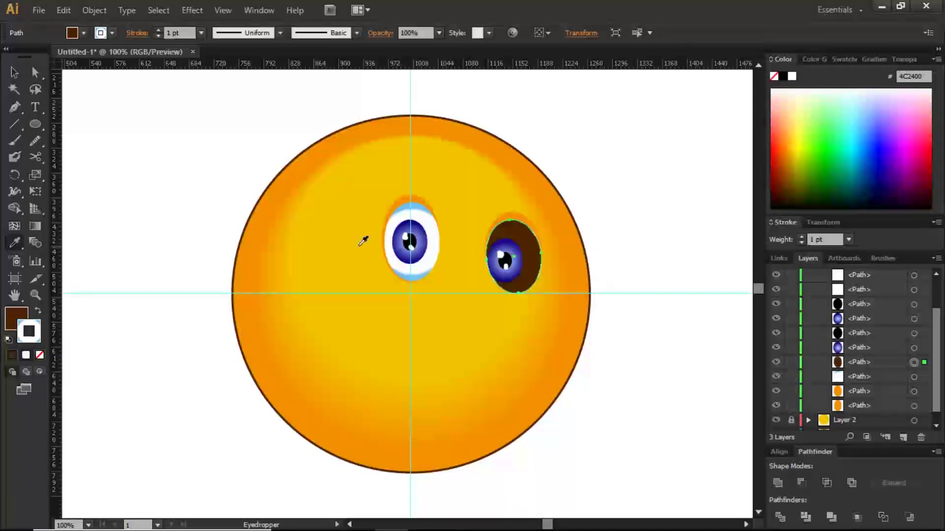
{"action": "key", "text": "v"}
{"action": "key", "text": "ctrl+z"}
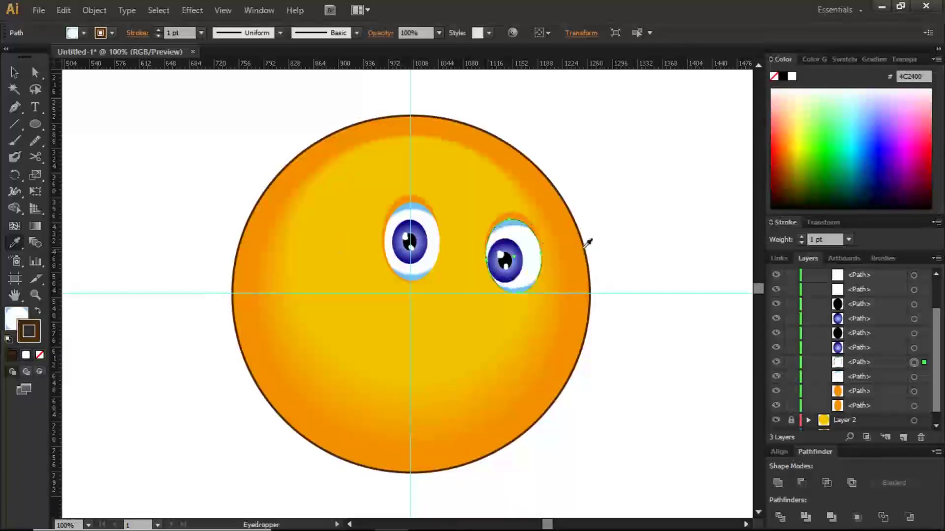
Give the left eye's white ellipse the same 1 pt dark brown stroke, 4C2400, and deselect it
{"action": "key", "text": "i"}
{"action": "left_click", "coordinate": [913, 377]}
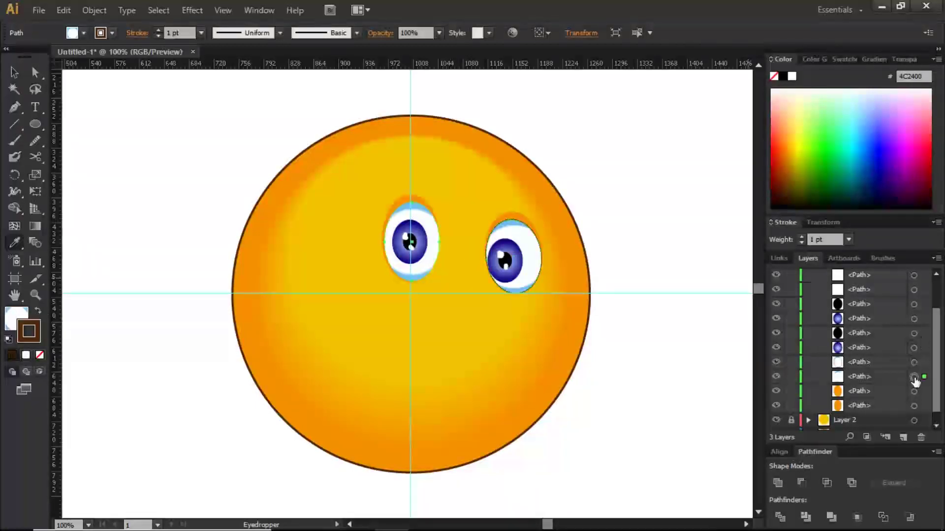
{"action": "left_click", "coordinate": [12, 356]}
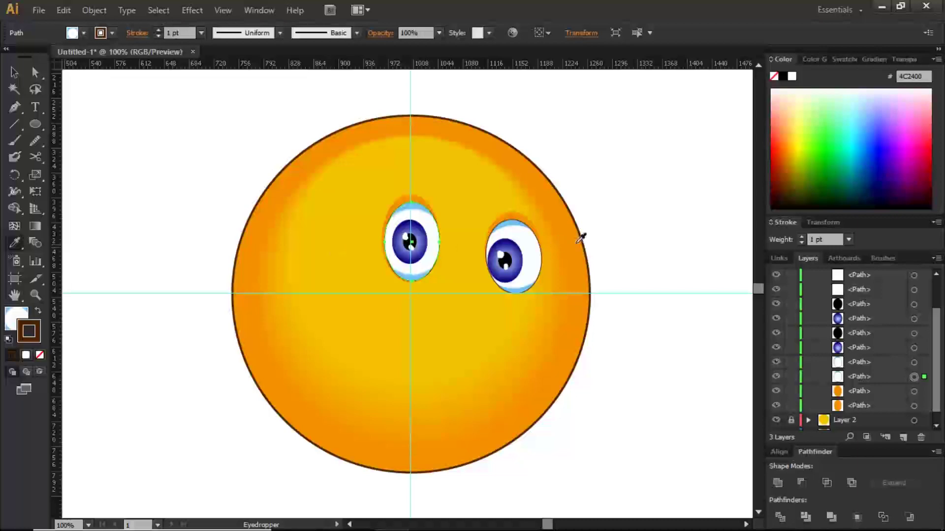
{"action": "key", "text": "v"}
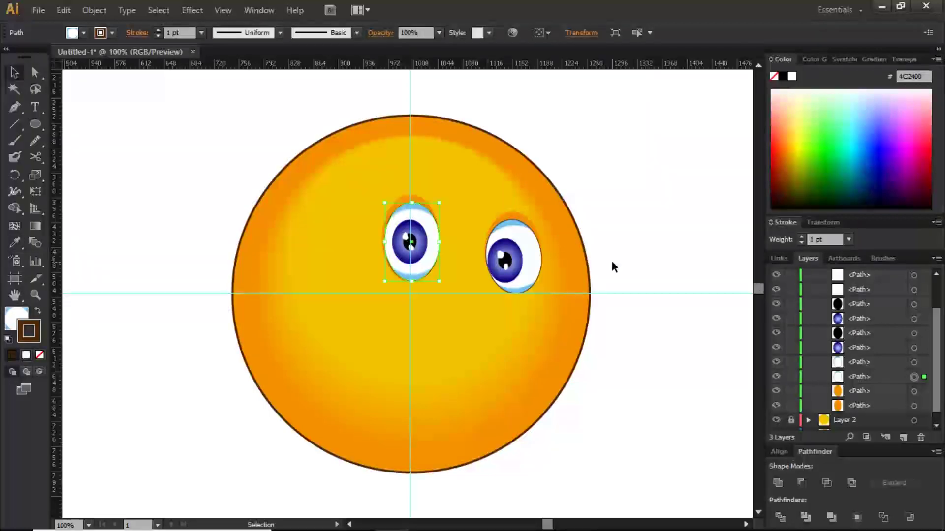
{"action": "left_click", "coordinate": [614, 262]}
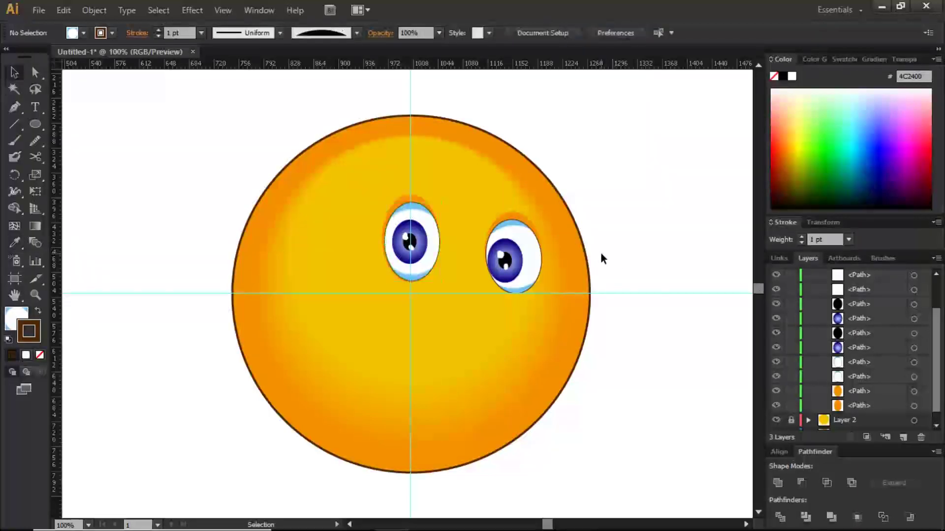
Shrink the right eye's white ellipse slightly, lowering its top edge further below the orange lid, and deselect it
{"action": "left_click", "coordinate": [533, 249]}
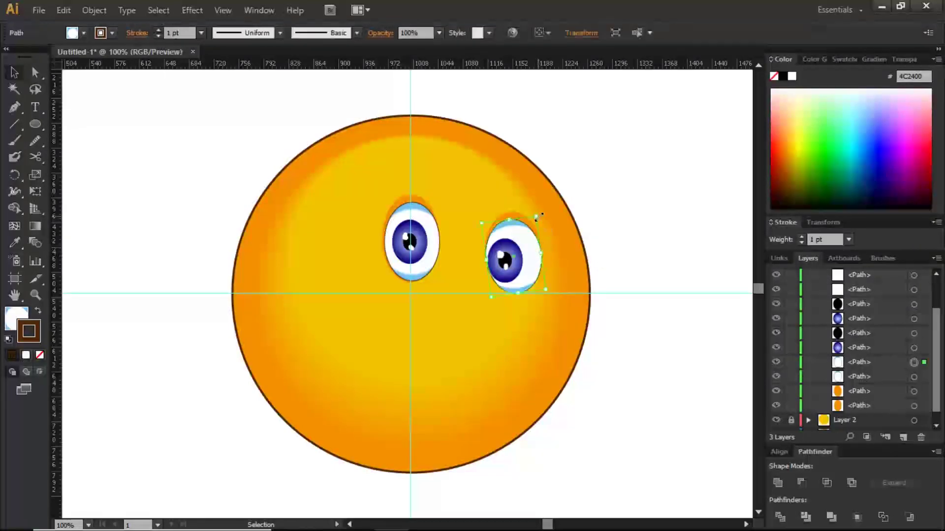
{"action": "left_click_drag", "start_coordinate": [537, 215], "coordinate": [533, 227]}
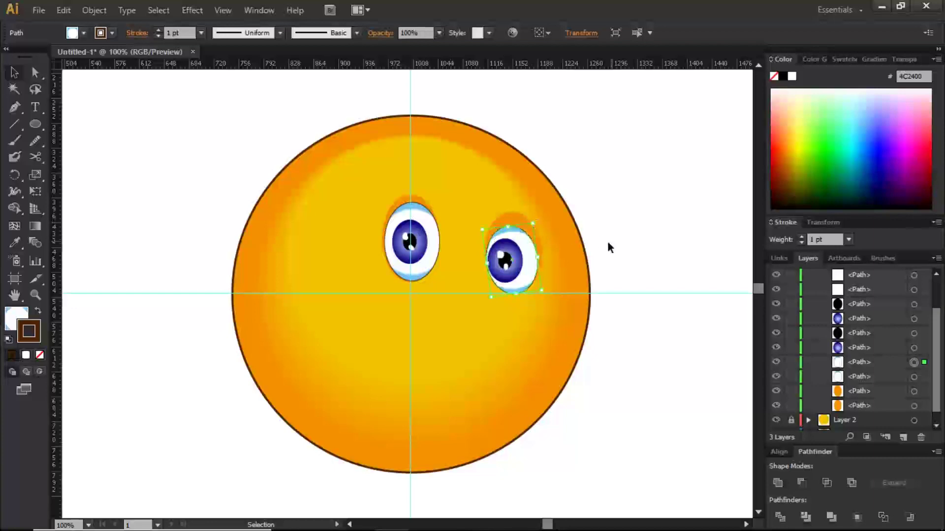
{"action": "left_click_drag", "start_coordinate": [539, 288], "coordinate": [542, 288]}
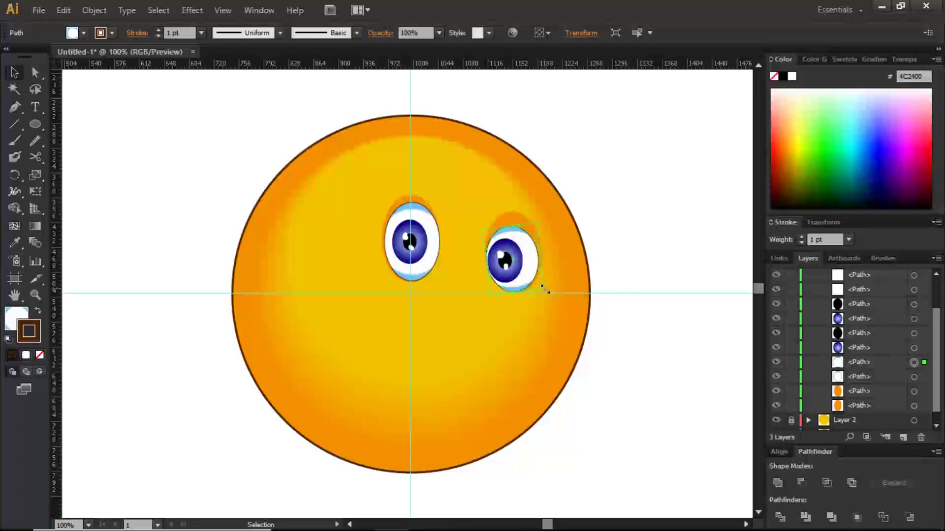
{"action": "left_click_drag", "start_coordinate": [544, 291], "coordinate": [545, 288]}
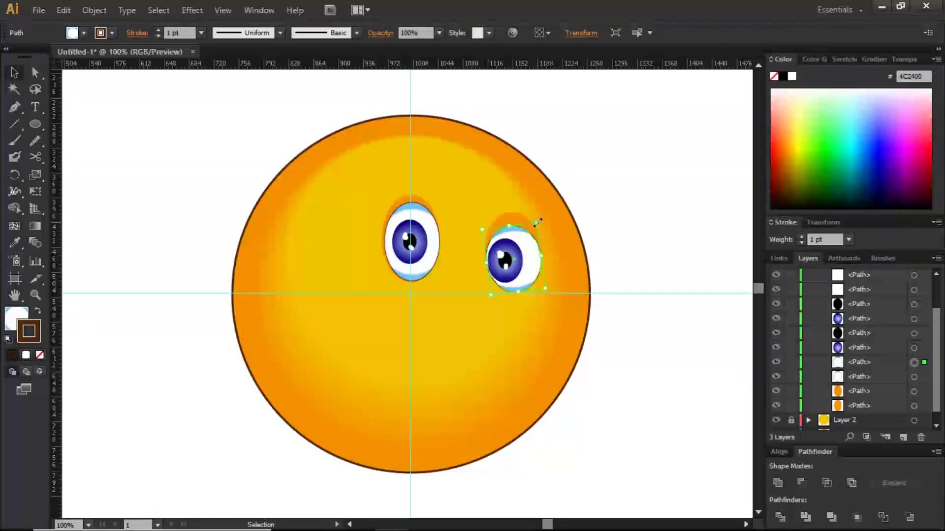
{"action": "left_click_drag", "start_coordinate": [537, 222], "coordinate": [535, 223]}
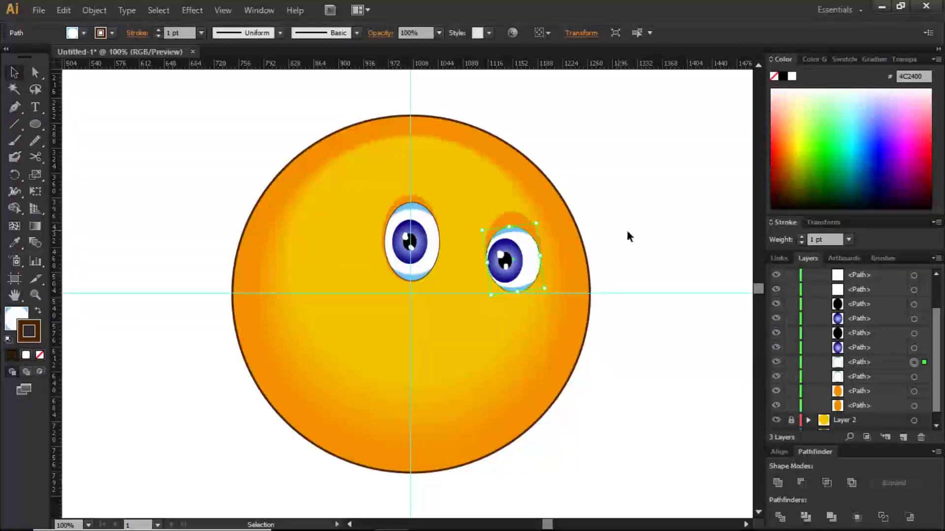
{"action": "left_click", "coordinate": [637, 237]}
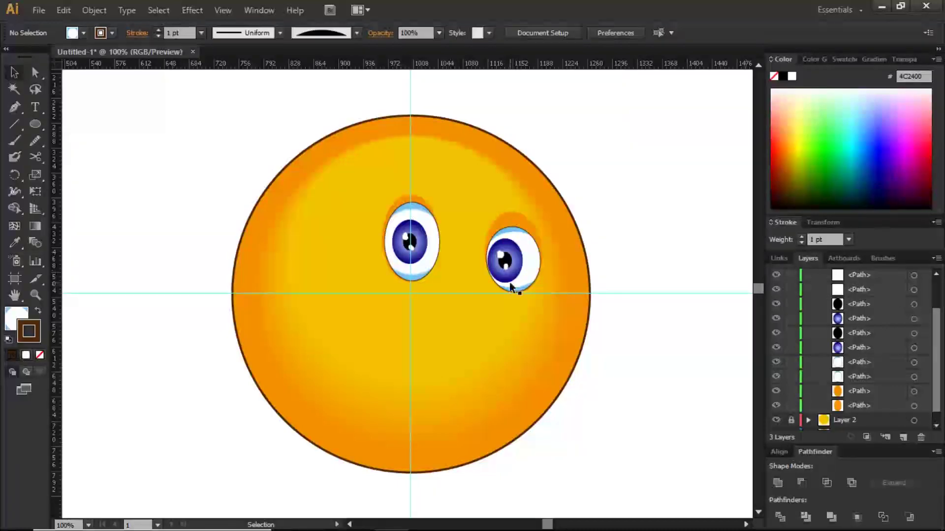
Select the right eye's iris, pupil and two white highlights together and enlarge them slightly toward the lower right
{"action": "left_click", "coordinate": [913, 304]}
{"action": "left_click", "coordinate": [914, 318], "text": "shift"}
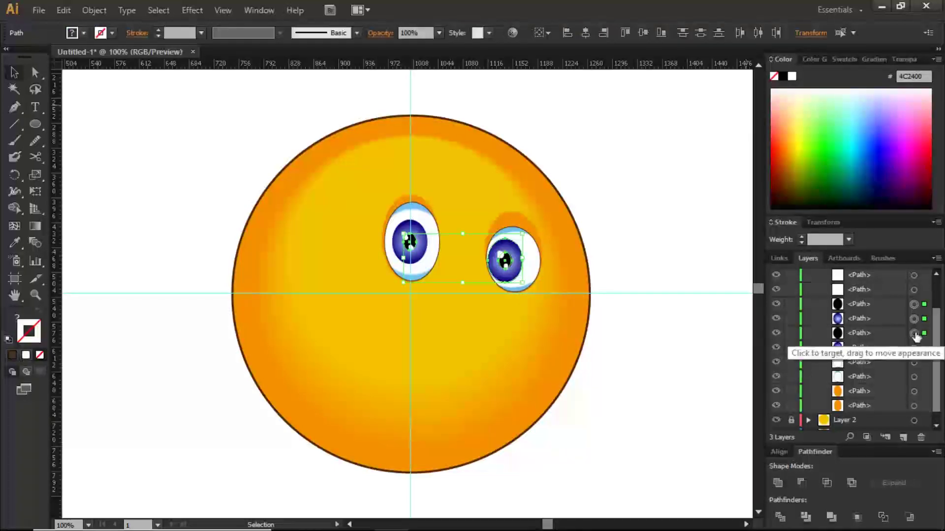
{"action": "left_click", "coordinate": [913, 290], "text": "shift"}
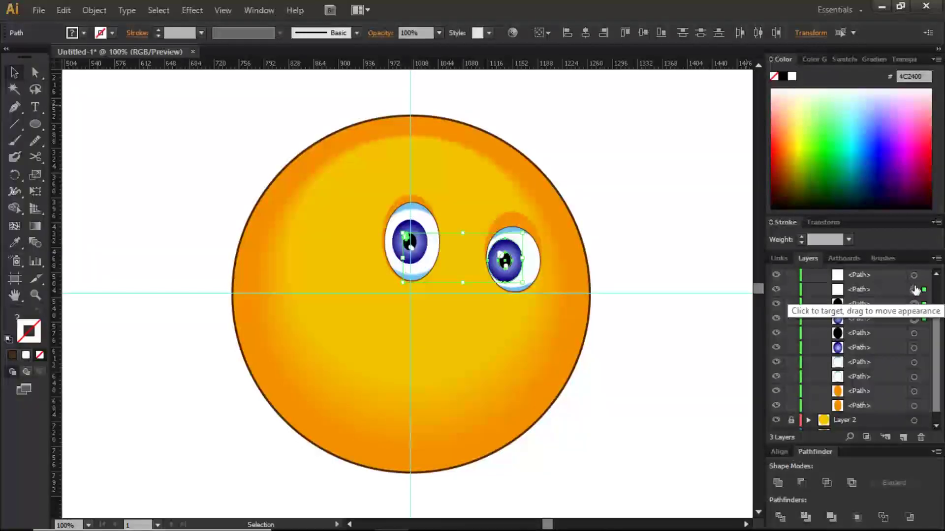
{"action": "left_click", "coordinate": [914, 290], "text": "shift"}
{"action": "left_click_drag", "start_coordinate": [936, 321], "coordinate": [925, 297]}
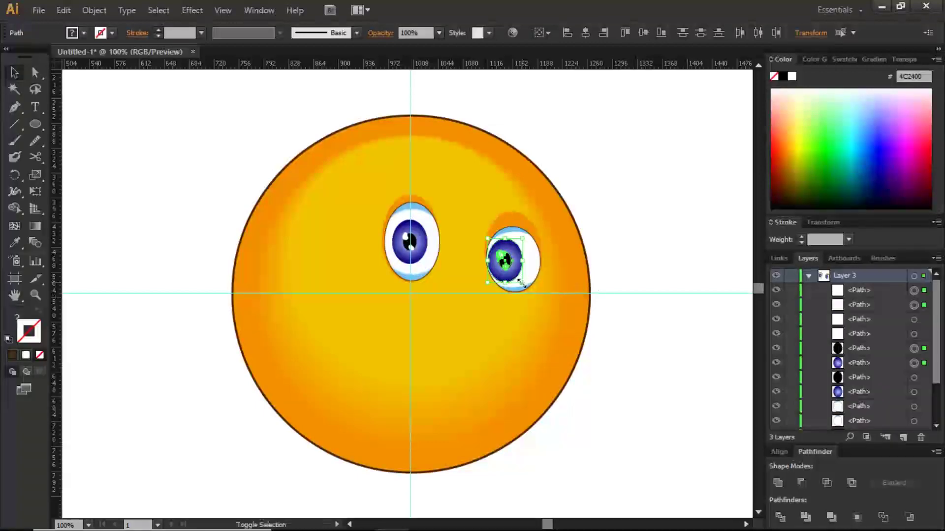
{"action": "left_click_drag", "start_coordinate": [520, 282], "coordinate": [528, 288]}
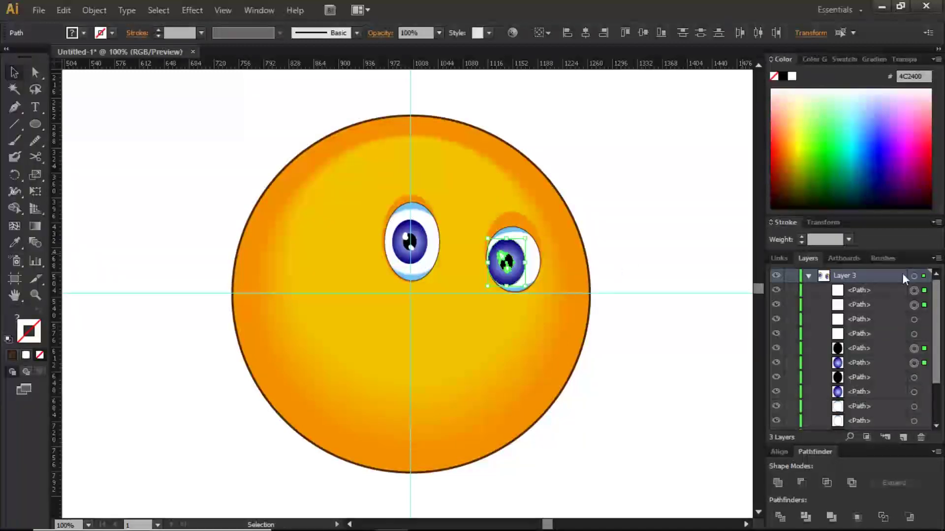
Group the right eye's iris, pupil and highlights, and toggle the group's visibility off and on to check its contents
{"action": "key", "text": "ctrl+g"}
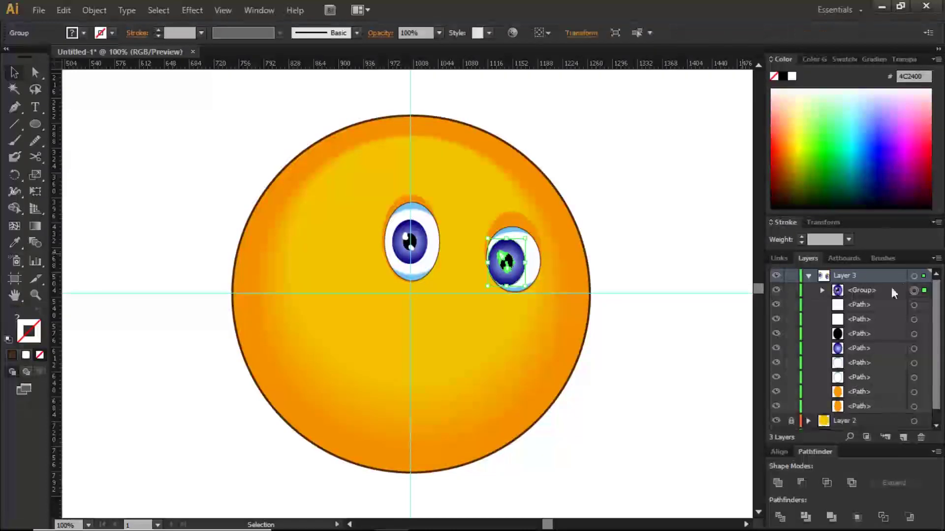
{"action": "left_click", "coordinate": [776, 290]}
{"action": "left_click", "coordinate": [776, 290]}
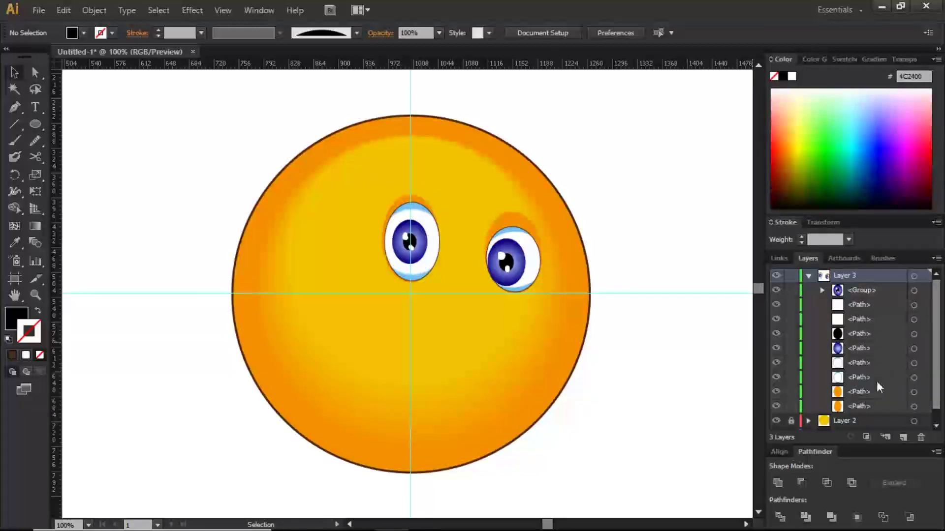
Shrink the right eye's orange lid shape by lowering its upper edge closer to the white ellipse, and deselect it
{"action": "left_click", "coordinate": [914, 392]}
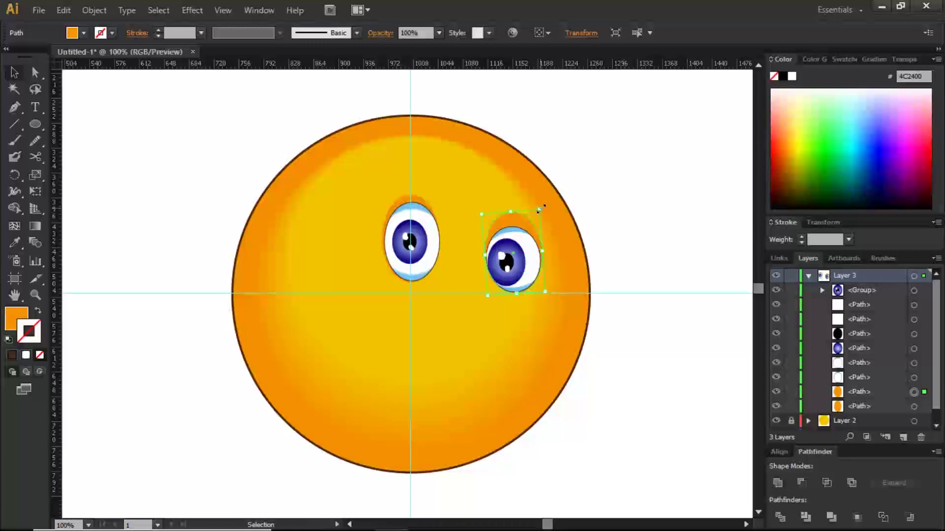
{"action": "left_click_drag", "start_coordinate": [541, 212], "coordinate": [540, 215]}
{"action": "left_click", "coordinate": [624, 243]}
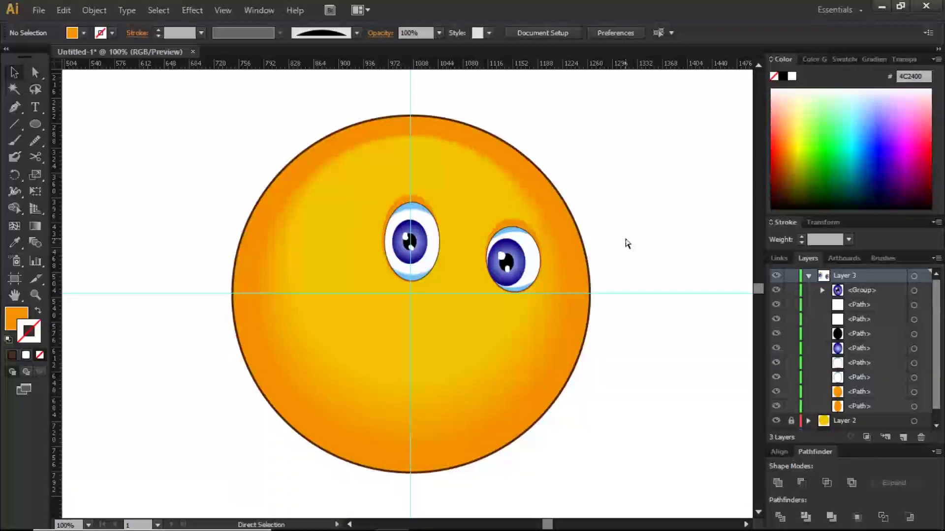
{"action": "key", "text": "ctrl+0"}
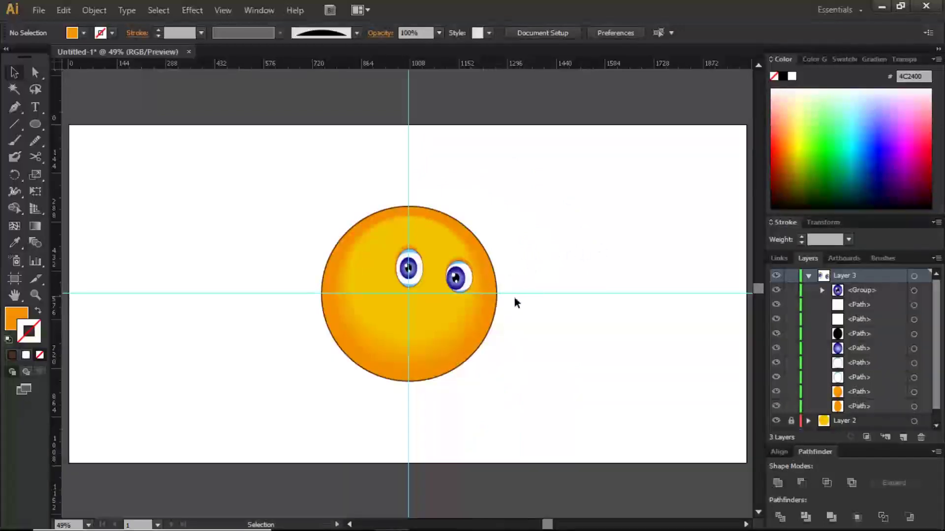
{"action": "key", "text": "a"}
{"action": "key", "text": "ctrl+equal"}
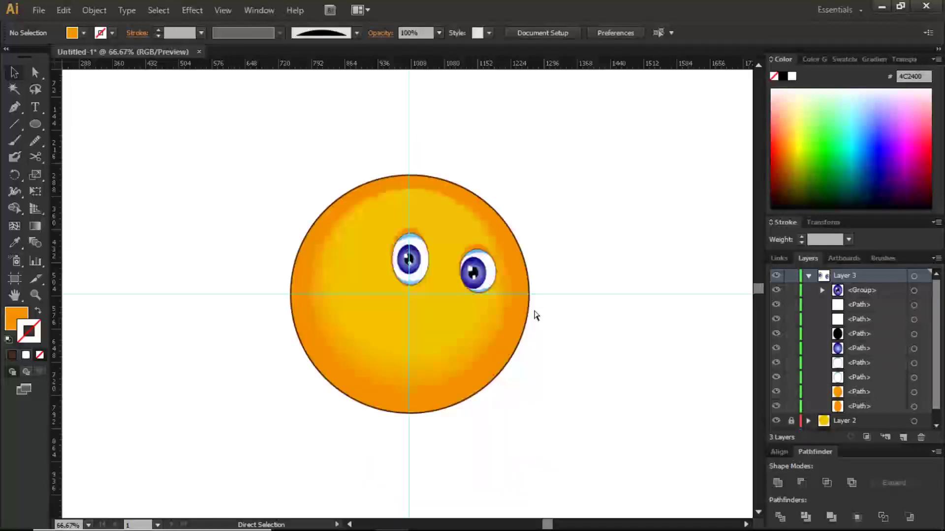
{"action": "key", "text": "ctrl+equal"}
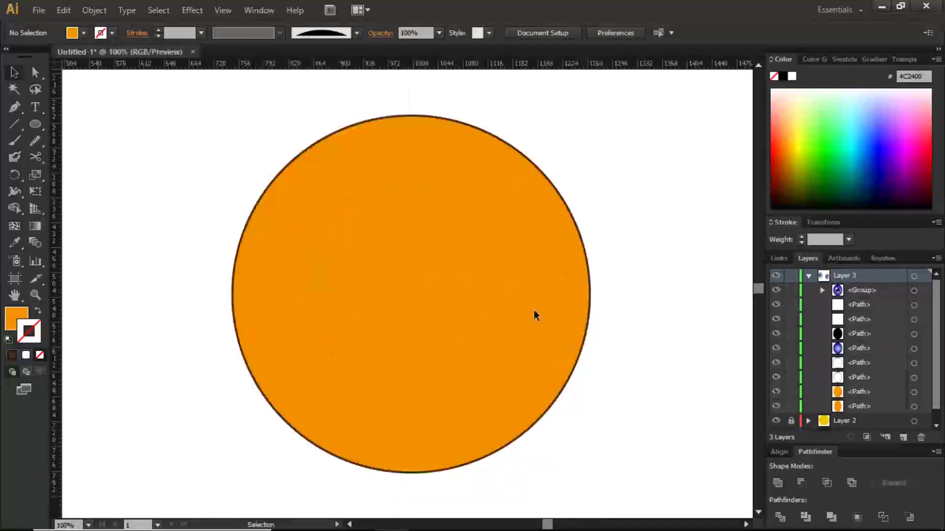
{"action": "key", "text": "v"}
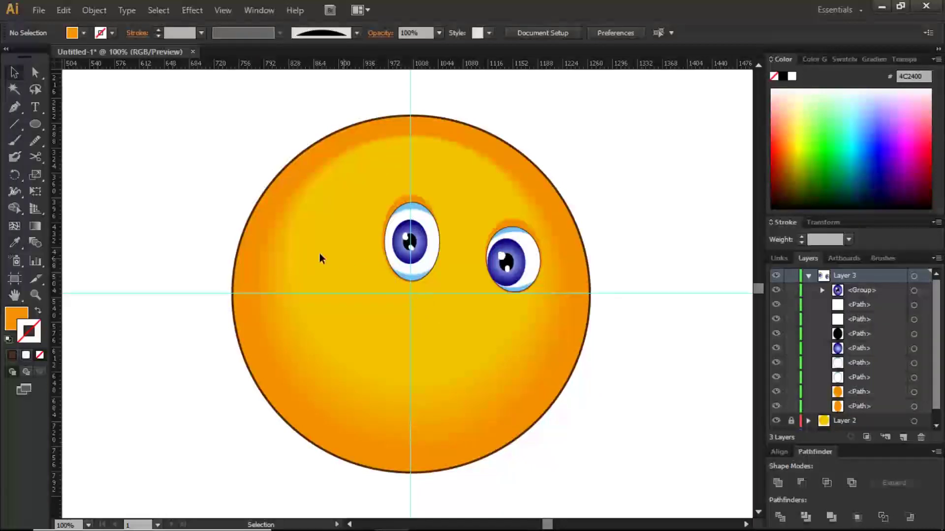
Draw a short arc with the Pen tool from beside the left eye's lower edge to about X 1004 px, Y 499 px
{"action": "left_click", "coordinate": [14, 107]}
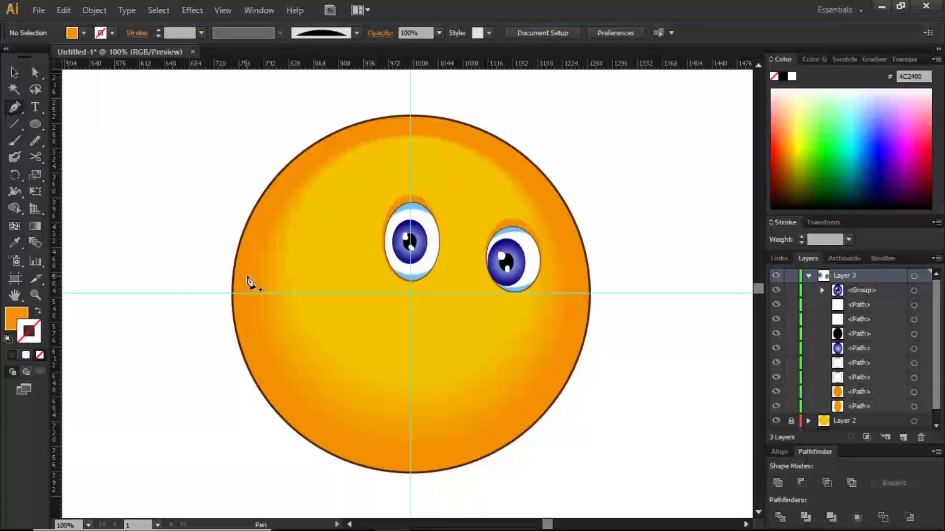
{"action": "left_click", "coordinate": [368, 256]}
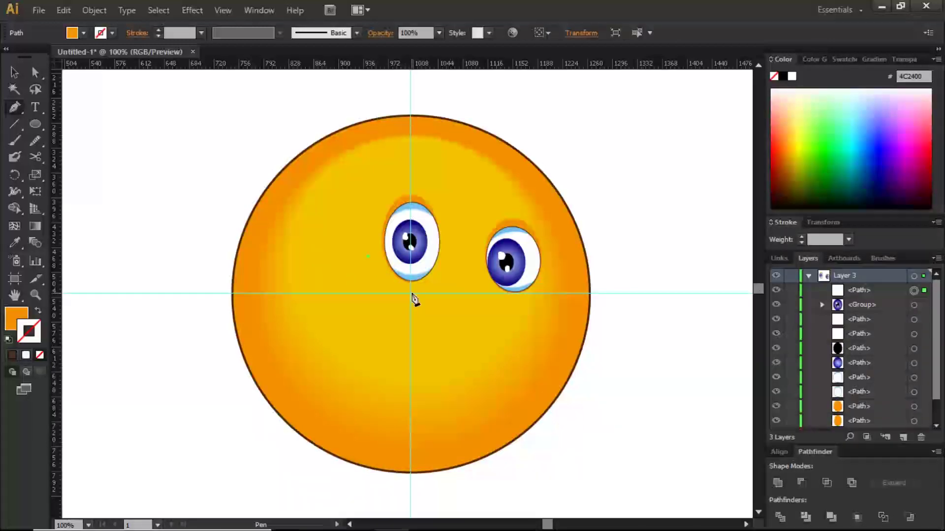
{"action": "left_click_drag", "start_coordinate": [411, 297], "coordinate": [419, 329]}
{"action": "key", "text": "ctrl"}
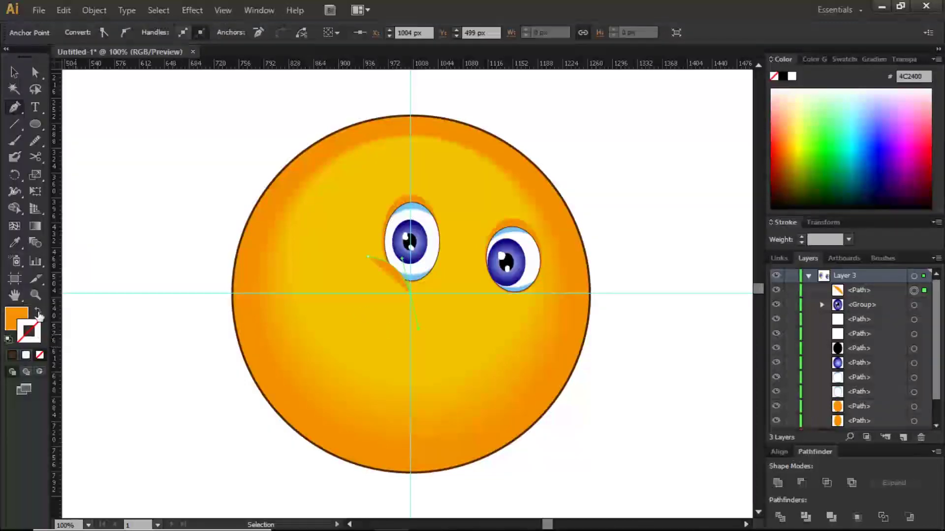
Give the new arc no fill and a dark brown 4C2400 stroke
{"action": "left_click", "coordinate": [12, 355]}
{"action": "left_click", "coordinate": [11, 315]}
{"action": "left_click", "coordinate": [41, 356]}
{"action": "left_click", "coordinate": [34, 334]}
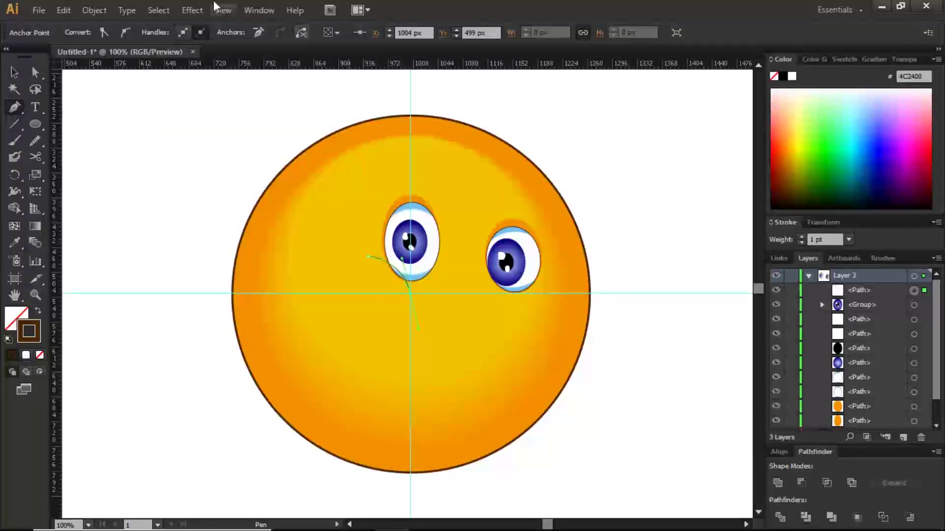
Raise the arc's stroke weight to 4 pt
{"action": "left_click", "coordinate": [253, 10]}
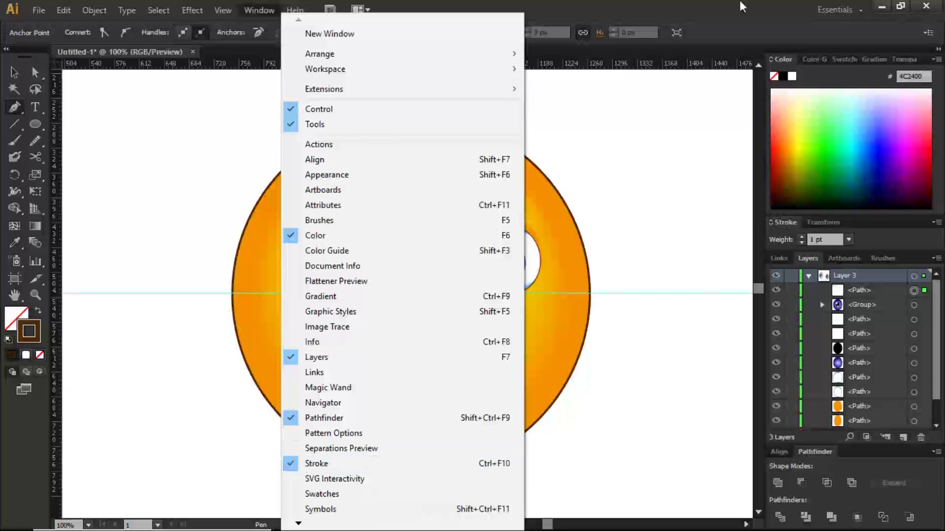
{"action": "left_click", "coordinate": [667, 99]}
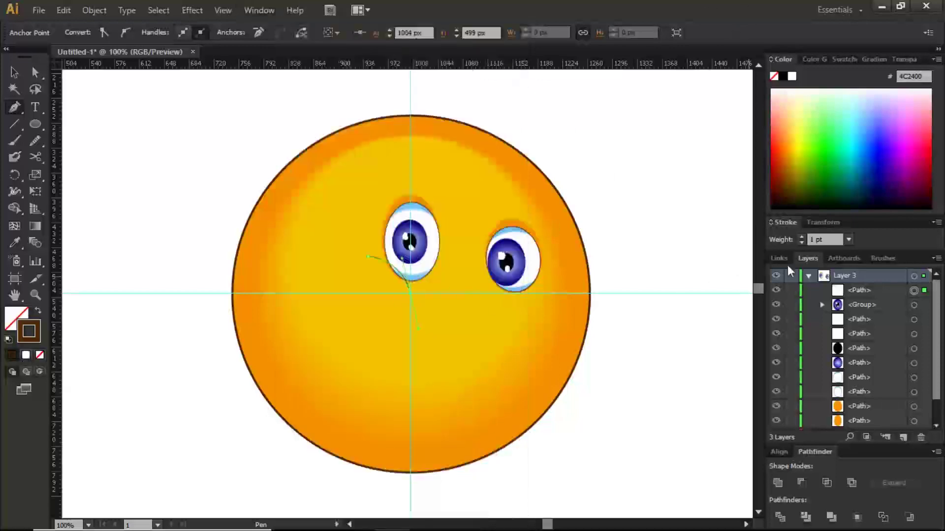
{"action": "left_click", "coordinate": [801, 236]}
{"action": "left_click", "coordinate": [801, 235]}
{"action": "left_click", "coordinate": [801, 236]}
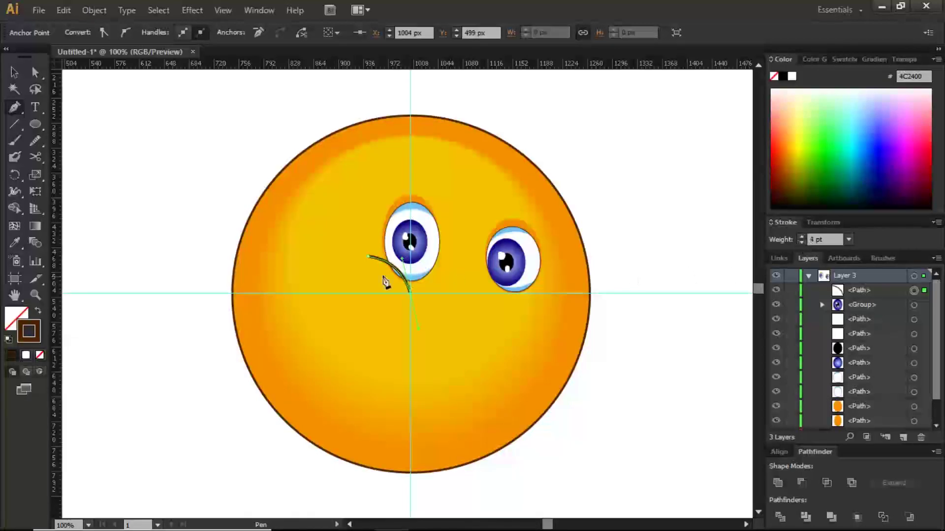
Apply the EMOJI BRUSH art brush to the arc beside the left eye, and deselect it
{"action": "left_click", "coordinate": [882, 258]}
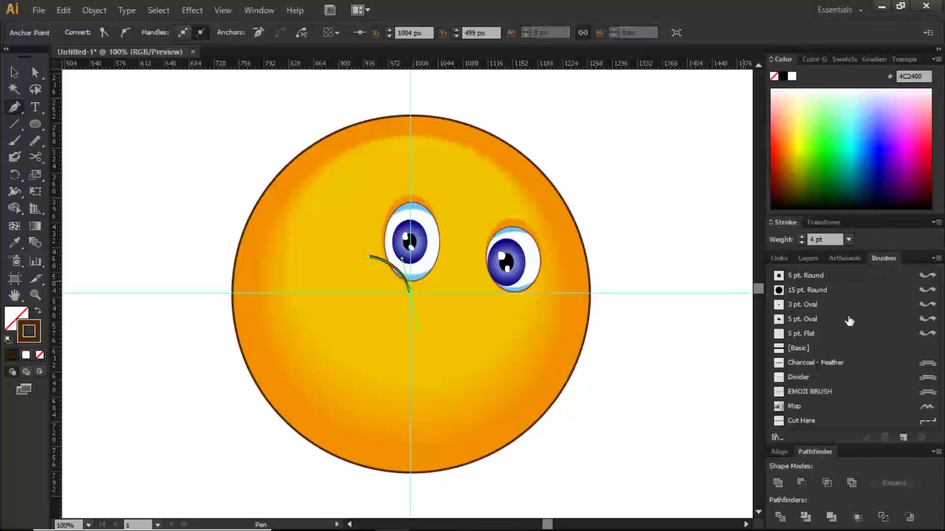
{"action": "left_click", "coordinate": [812, 392]}
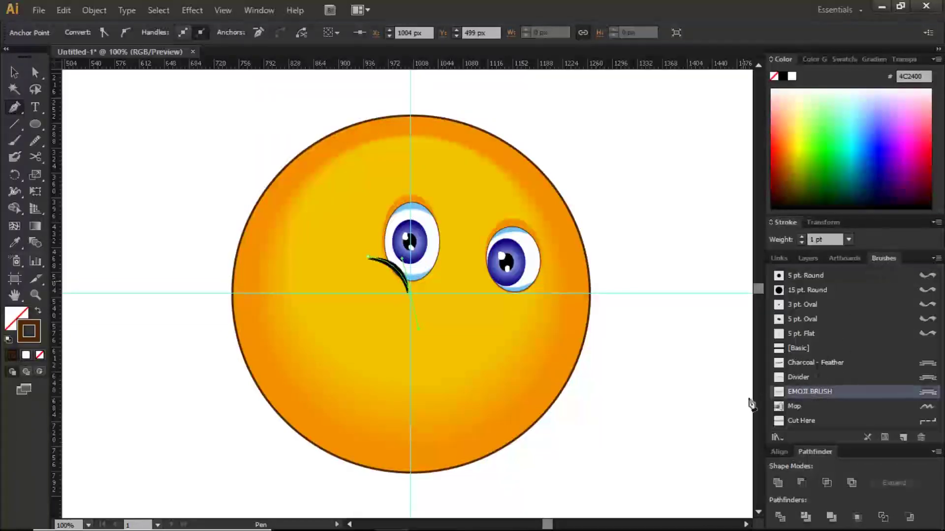
{"action": "key", "text": "v"}
{"action": "left_click", "coordinate": [628, 240]}
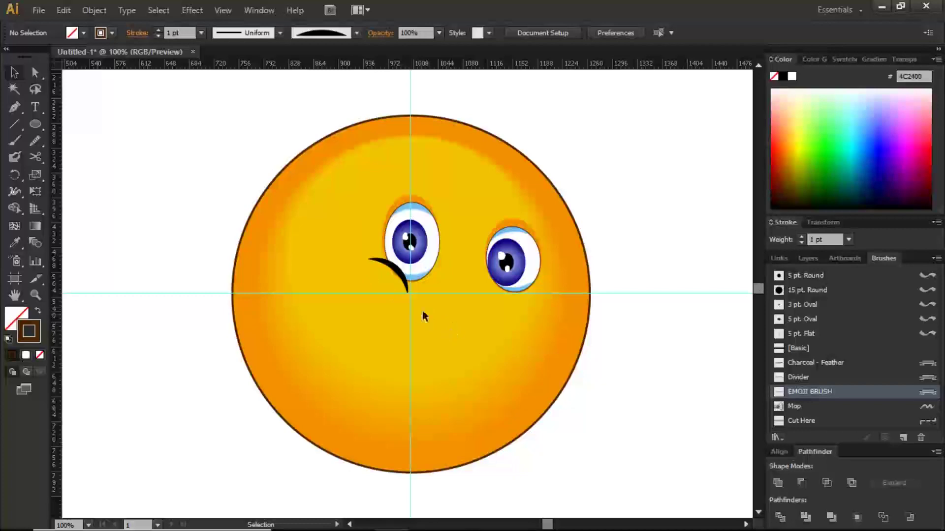
Enlarge the brushed arc and position it so that it curves just under the left eye across the vertical guide
{"action": "left_click", "coordinate": [409, 289]}
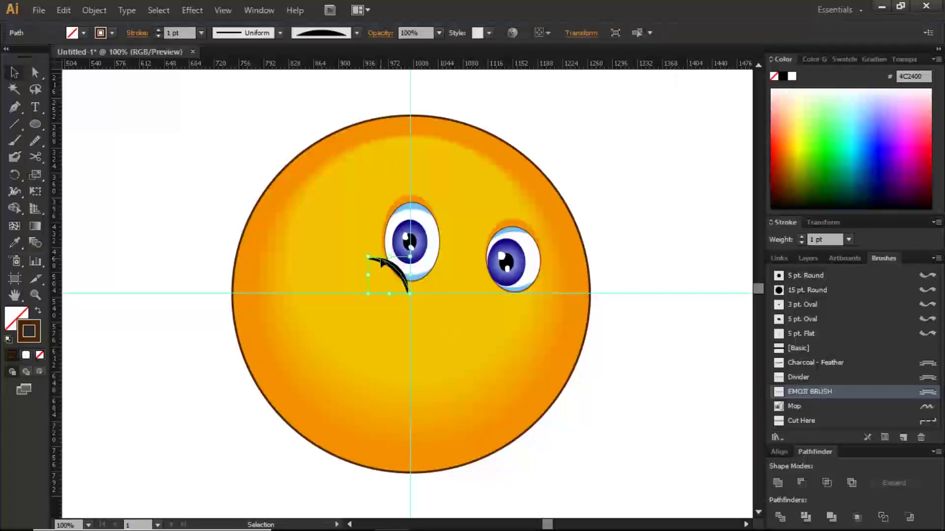
{"action": "left_click_drag", "start_coordinate": [367, 255], "coordinate": [354, 244]}
{"action": "left_click_drag", "start_coordinate": [396, 269], "coordinate": [400, 282]}
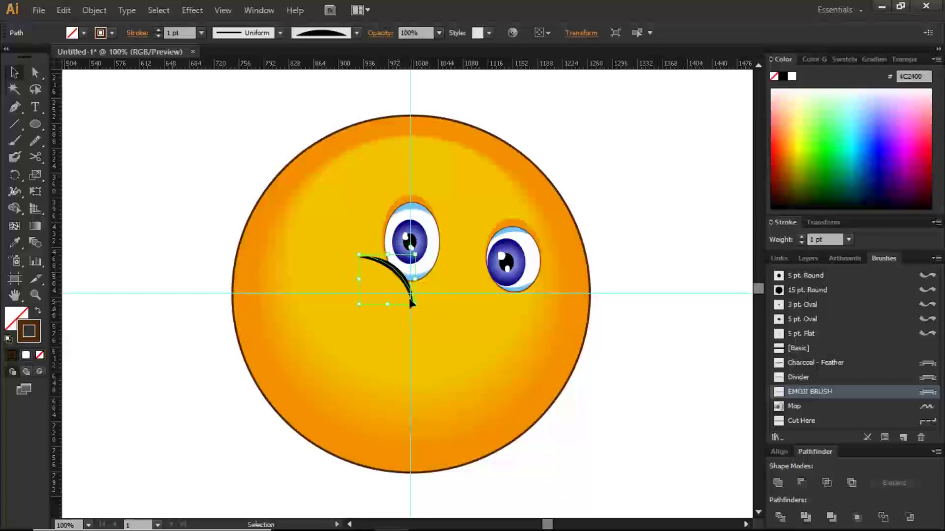
{"action": "left_click_drag", "start_coordinate": [401, 281], "coordinate": [405, 285]}
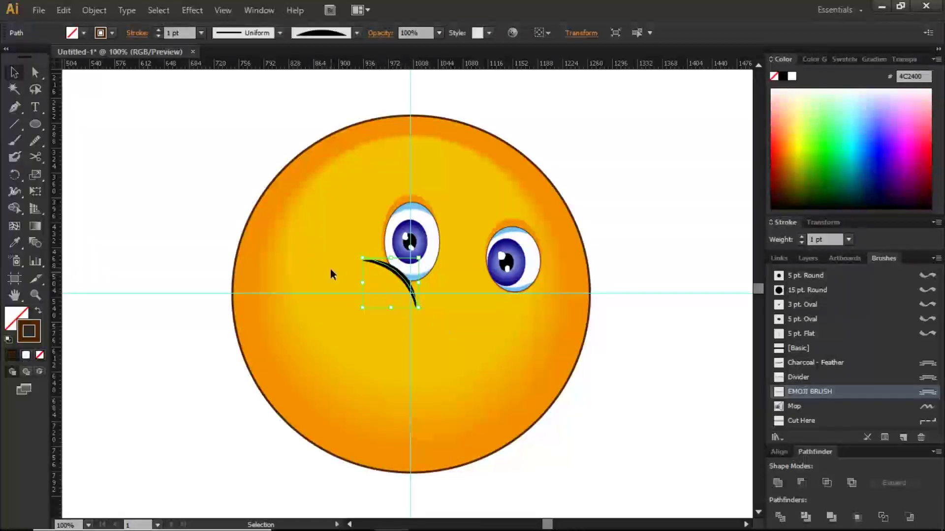
{"action": "mouse_move", "coordinate": [361, 259]}
{"action": "left_mouse_down"}
{"action": "mouse_move", "coordinate": [344, 249]}
{"action": "mouse_move", "coordinate": [396, 274]}
{"action": "left_mouse_up"}
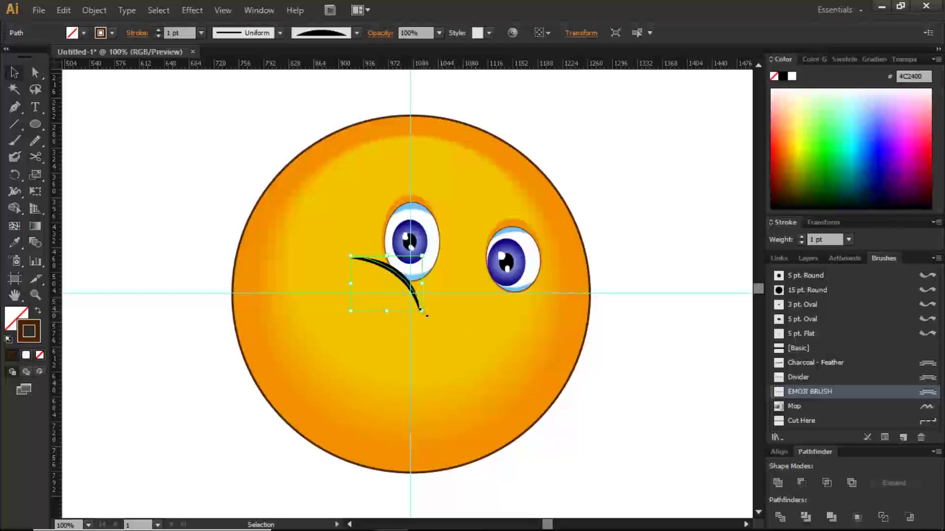
{"action": "left_click_drag", "start_coordinate": [426, 315], "coordinate": [419, 305]}
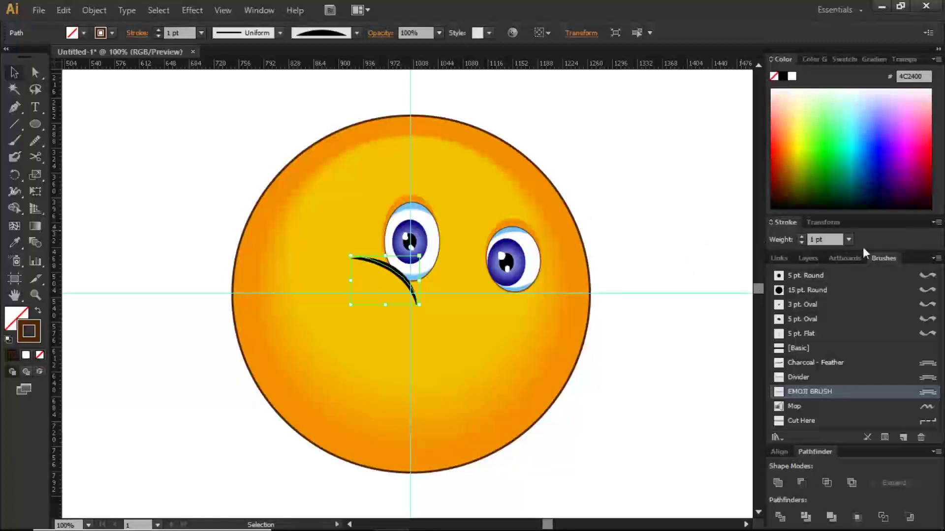
{"action": "left_click", "coordinate": [801, 236]}
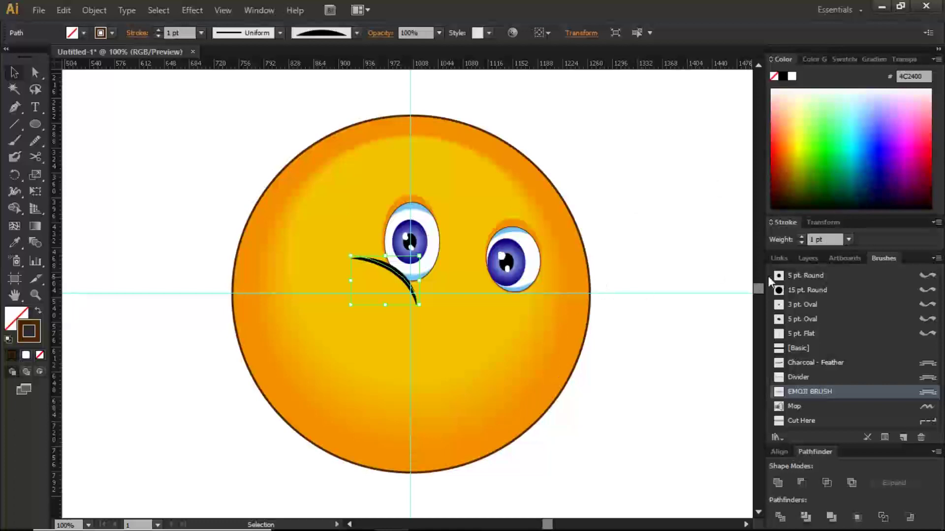
{"action": "double_click", "coordinate": [811, 392]}
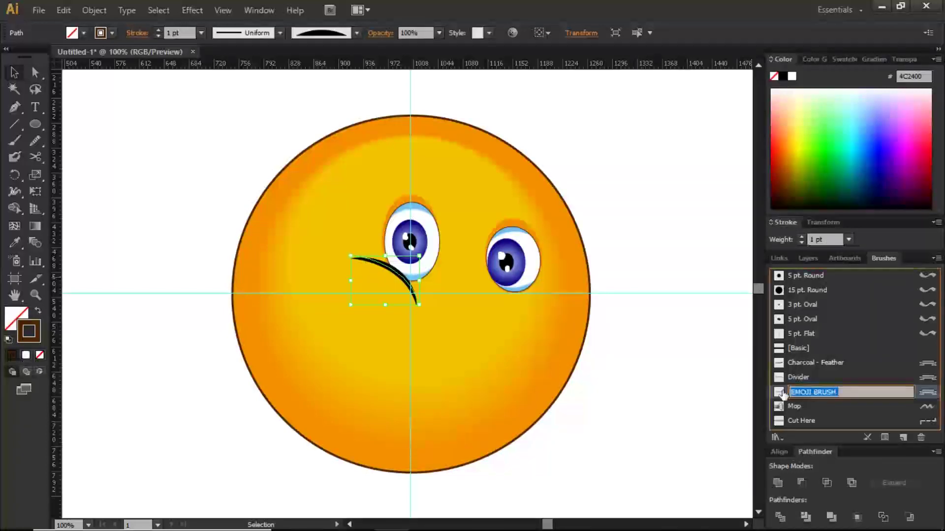
{"action": "key", "text": "Return"}
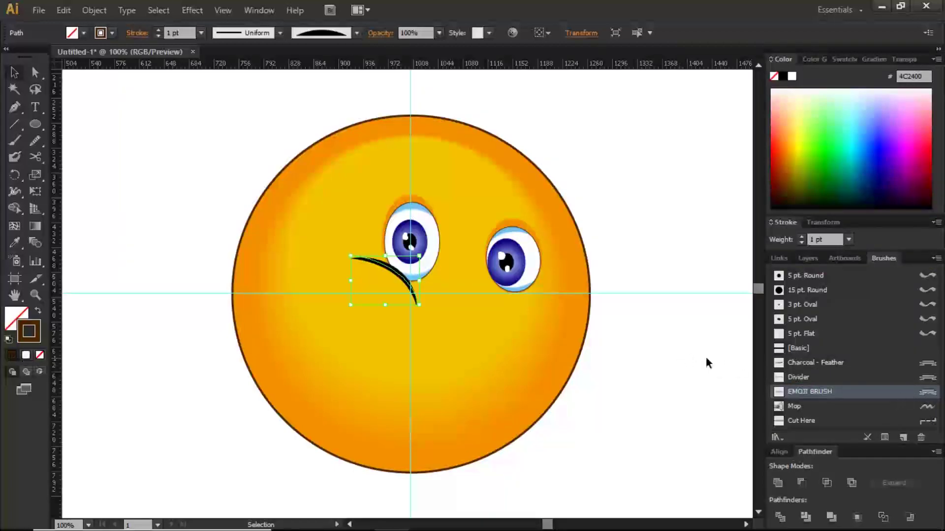
Reduce the EMOJI BRUSH art brush's fixed width to 51% and apply the change to existing strokes
{"action": "double_click", "coordinate": [778, 392]}
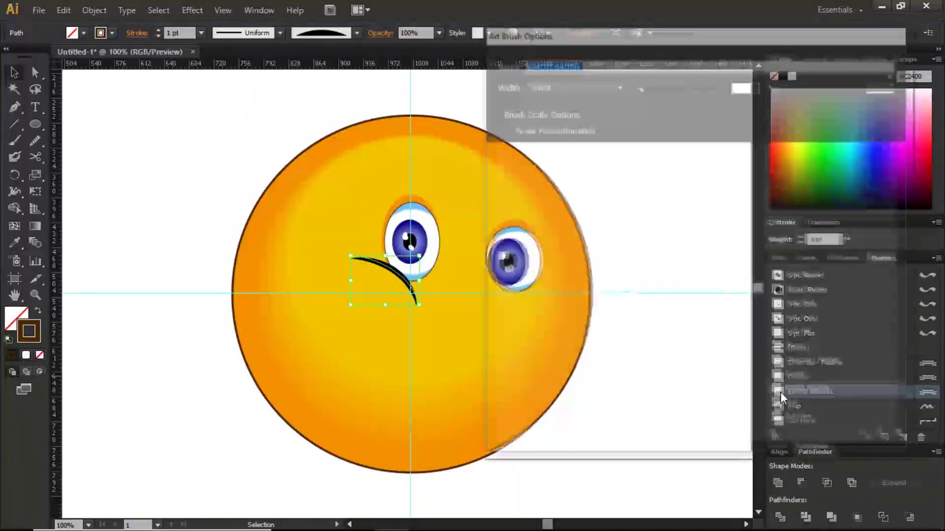
{"action": "mouse_move", "coordinate": [657, 30]}
{"action": "left_mouse_down"}
{"action": "mouse_move", "coordinate": [702, 27]}
{"action": "mouse_move", "coordinate": [721, 51]}
{"action": "left_mouse_up"}
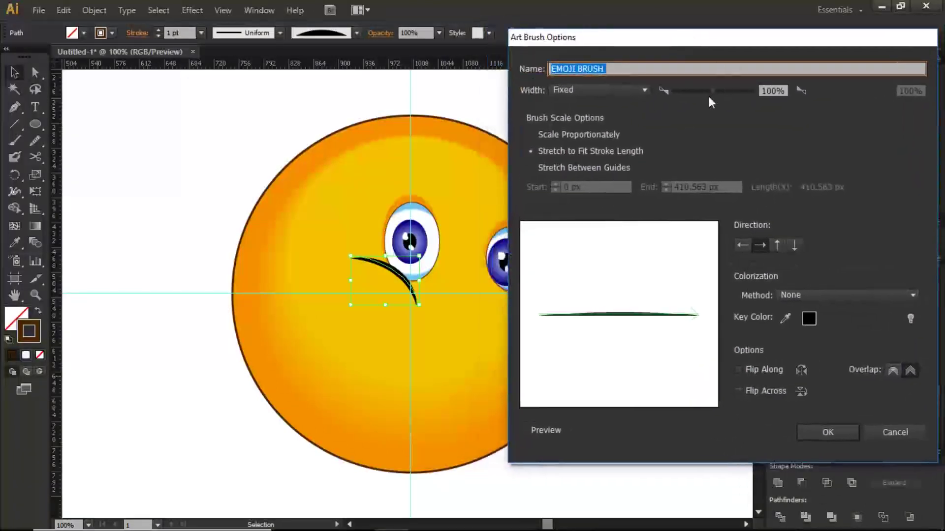
{"action": "left_click_drag", "start_coordinate": [711, 91], "coordinate": [693, 92]}
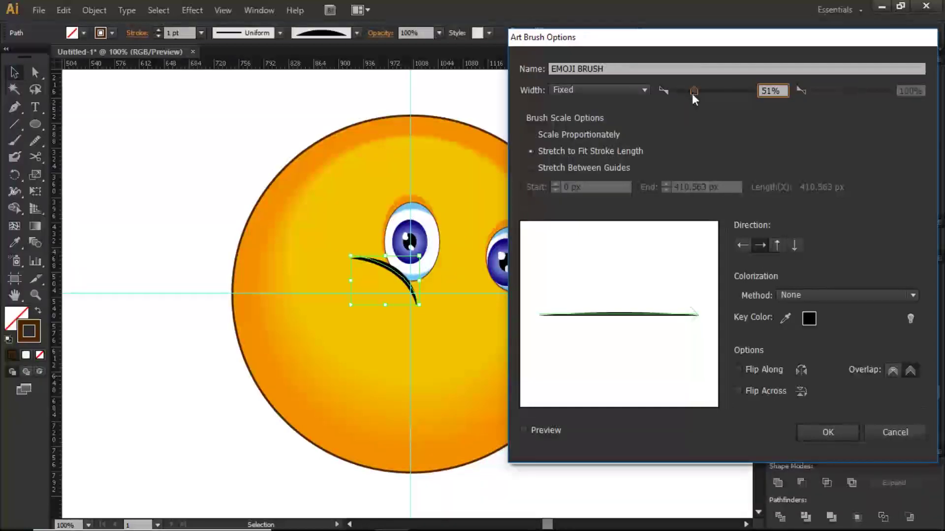
{"action": "left_click", "coordinate": [634, 89]}
{"action": "left_click", "coordinate": [633, 88]}
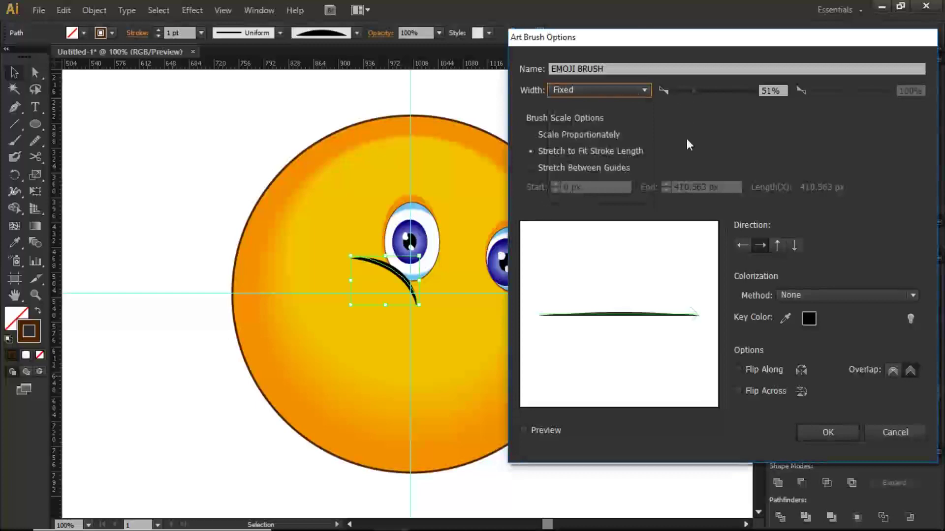
{"action": "left_click", "coordinate": [826, 433]}
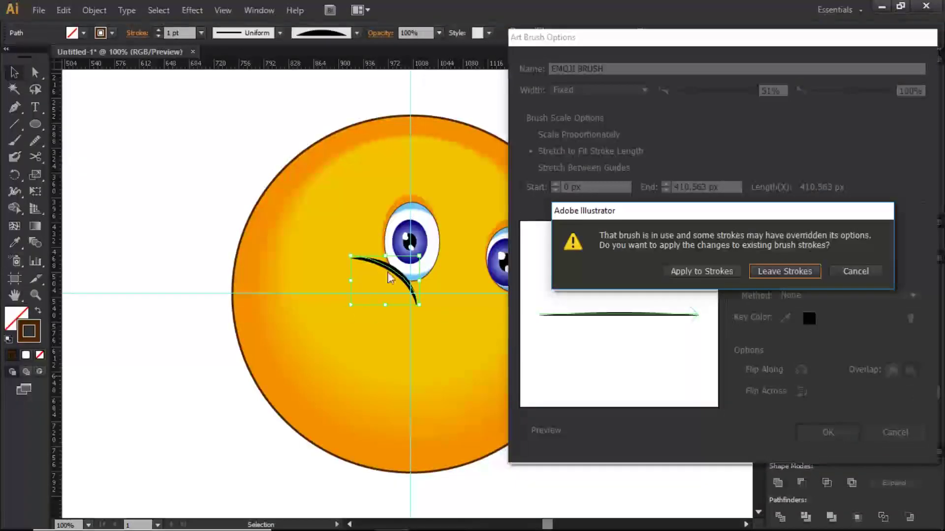
{"action": "left_click", "coordinate": [698, 271]}
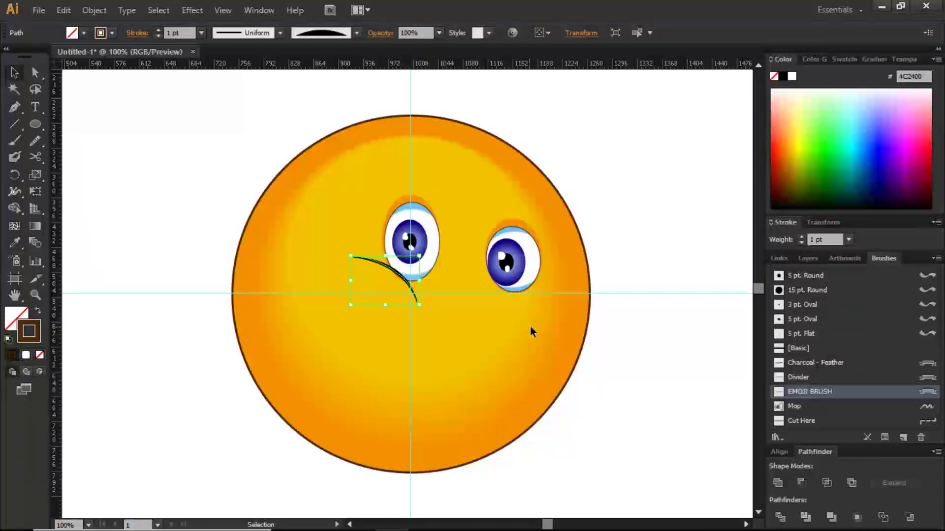
Lock the original arc and divide the orange shape behind the left eye with the arc's copy
{"action": "left_click", "coordinate": [807, 258]}
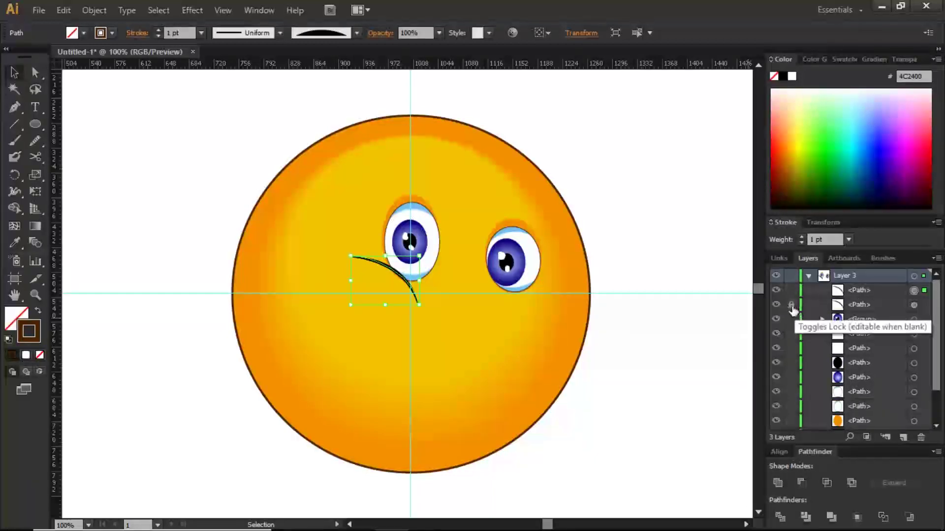
{"action": "left_click", "coordinate": [790, 305]}
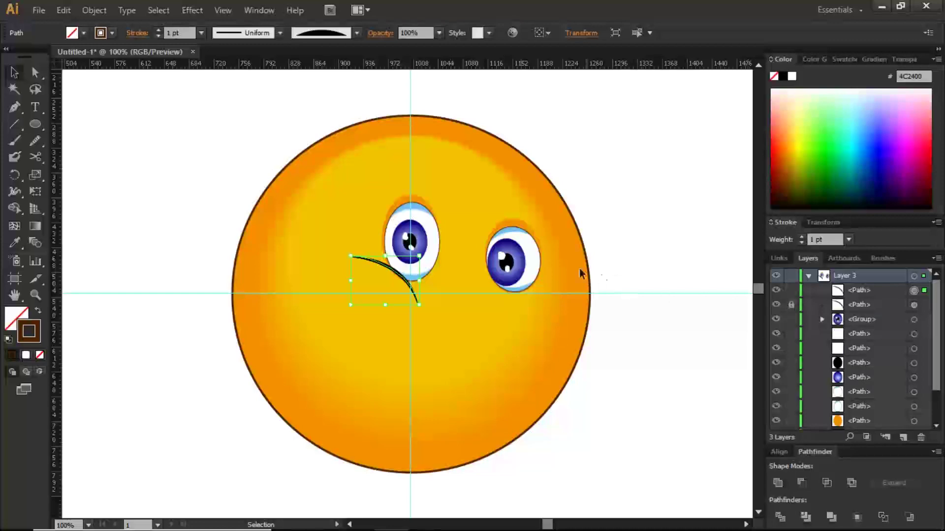
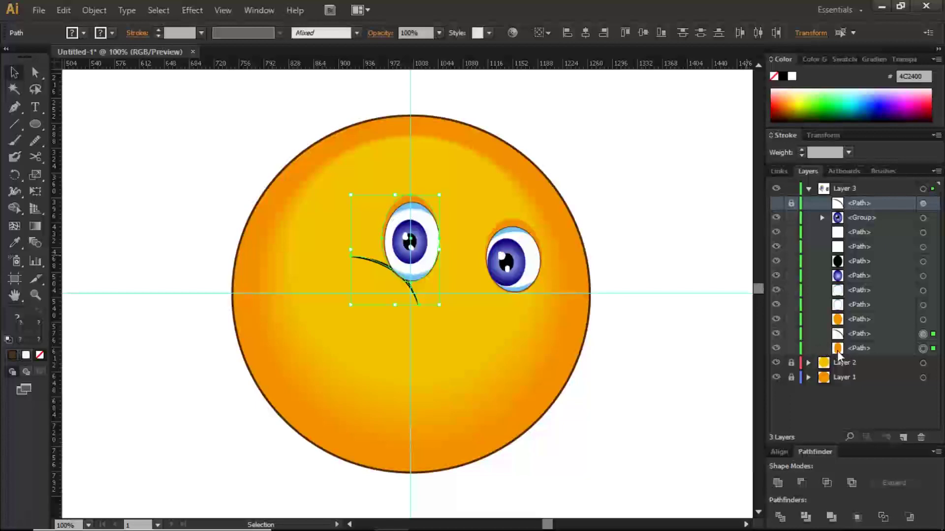
{"action": "left_click", "coordinate": [780, 518]}
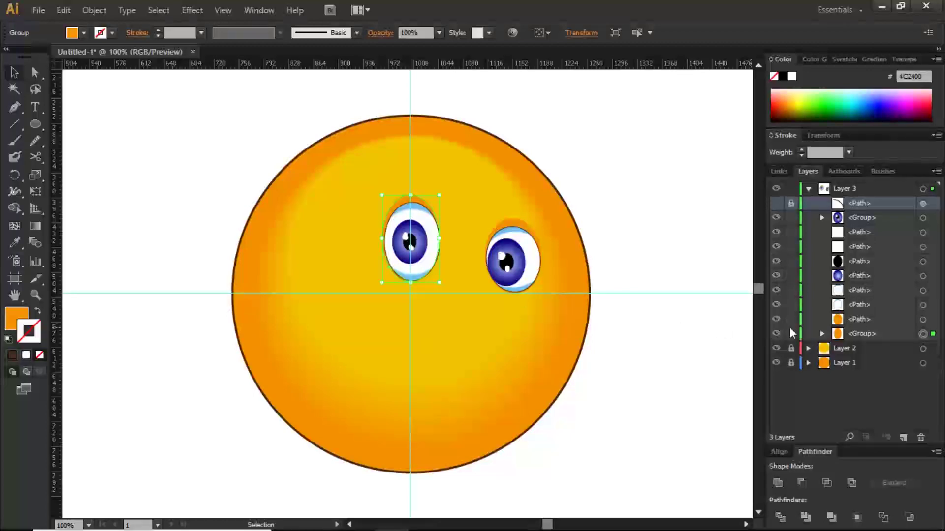
Delete the small lower-left piece cut from the orange shape behind the left eye
{"action": "left_click", "coordinate": [821, 335]}
{"action": "left_click", "coordinate": [821, 334]}
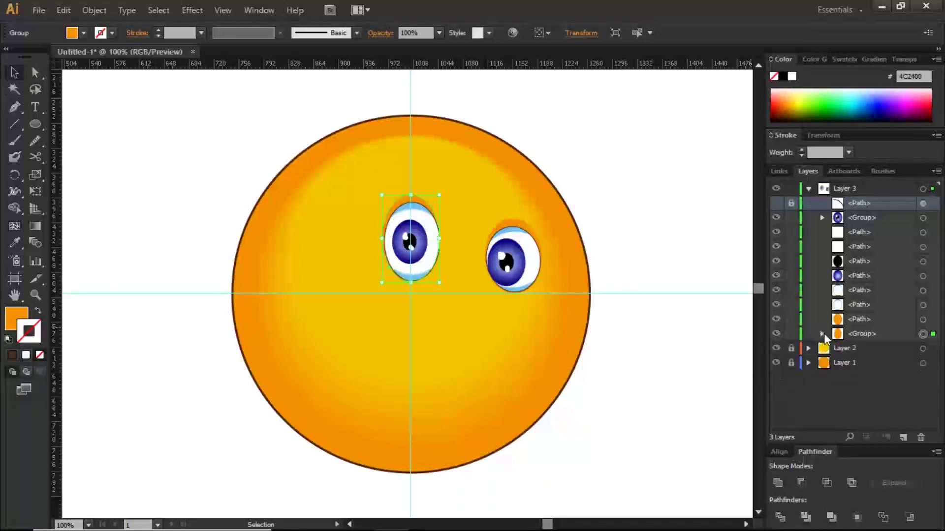
{"action": "left_click", "coordinate": [822, 334]}
{"action": "left_click", "coordinate": [821, 334]}
{"action": "left_click", "coordinate": [821, 334]}
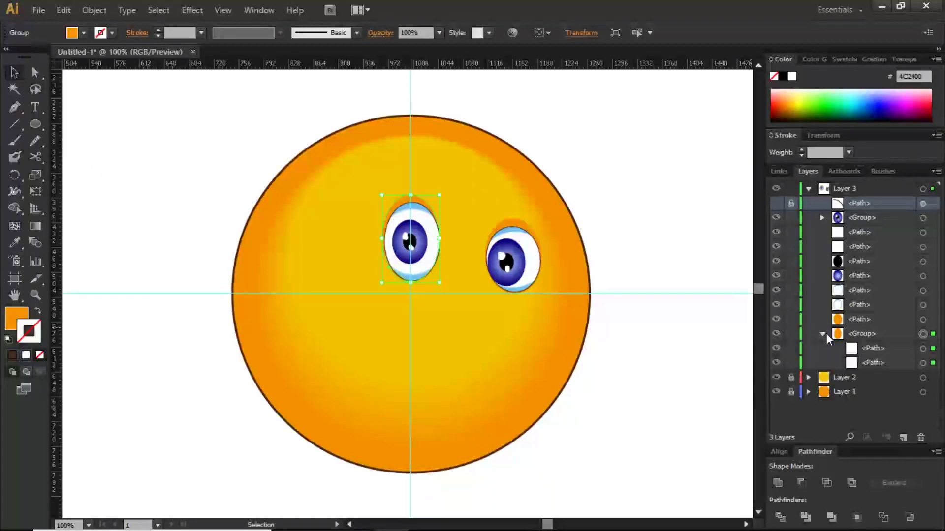
{"action": "left_click", "coordinate": [777, 334]}
{"action": "left_click", "coordinate": [777, 334]}
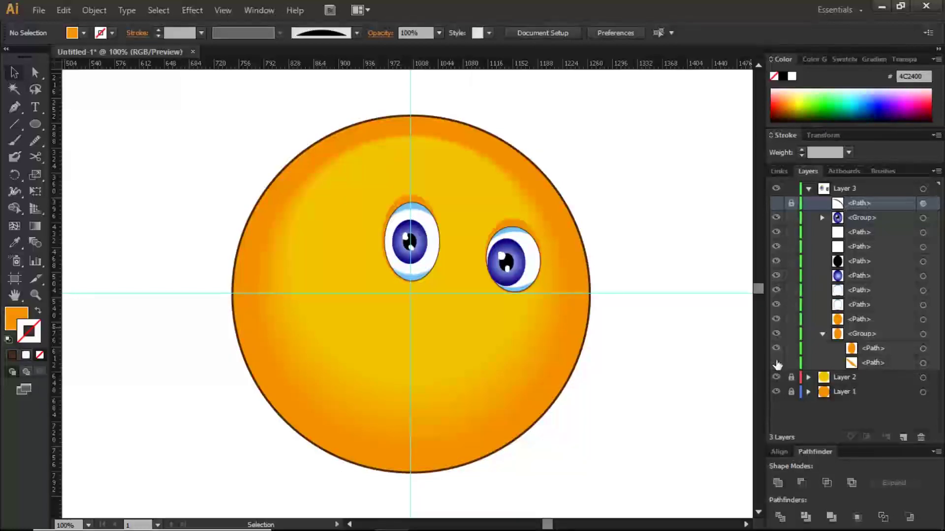
{"action": "left_click", "coordinate": [923, 364]}
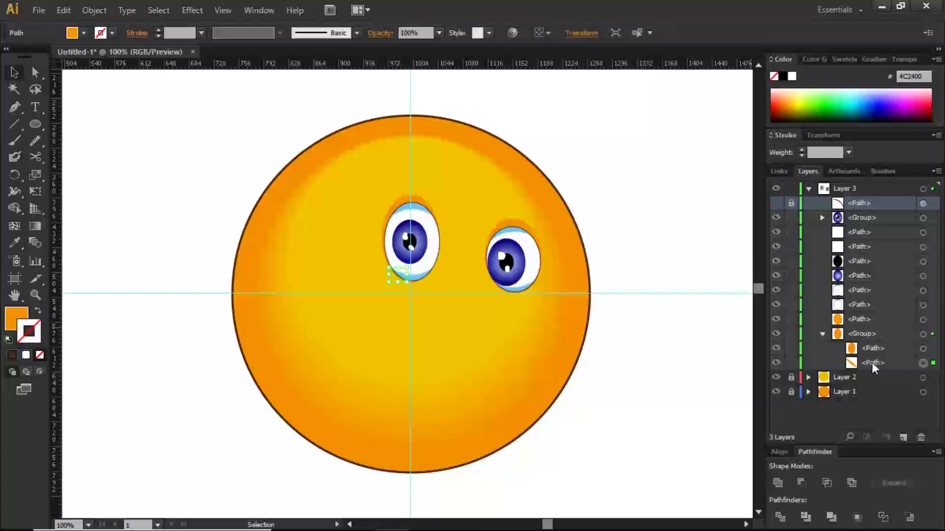
{"action": "left_click", "coordinate": [921, 437]}
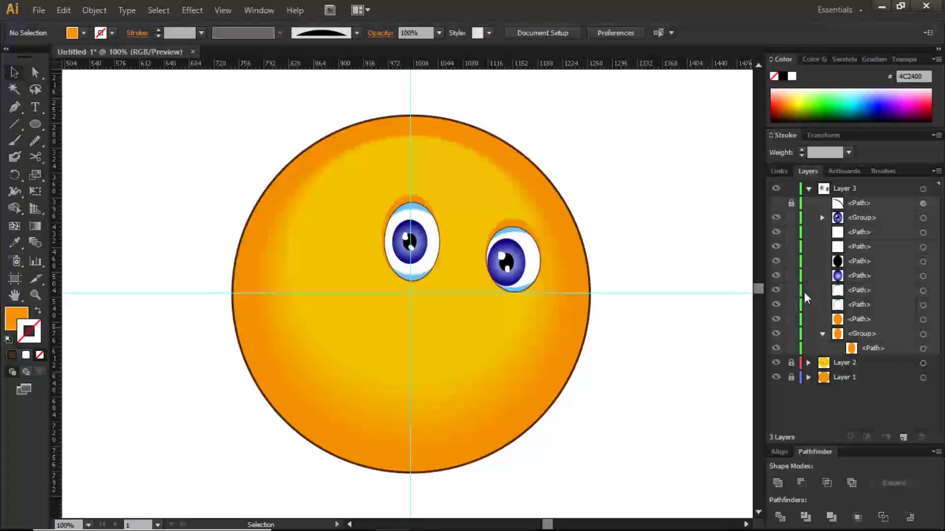
Check the left eye's white shape by toggling its visibility, and show the hidden brush arc again
{"action": "left_click", "coordinate": [776, 305]}
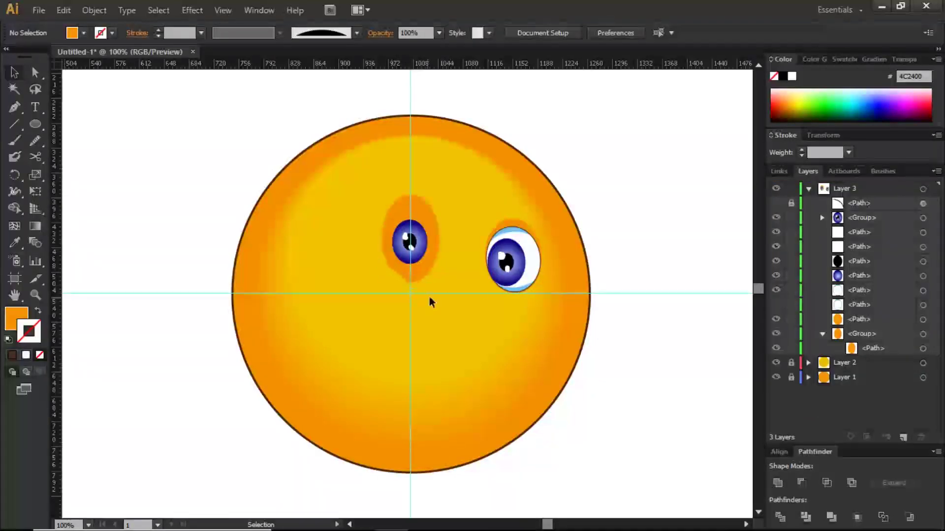
{"action": "left_click", "coordinate": [776, 305]}
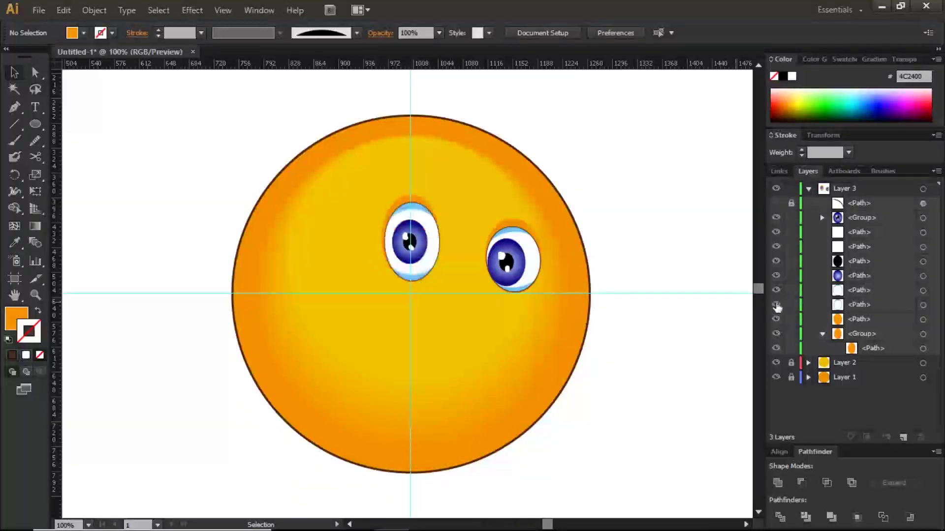
{"action": "left_click", "coordinate": [776, 203]}
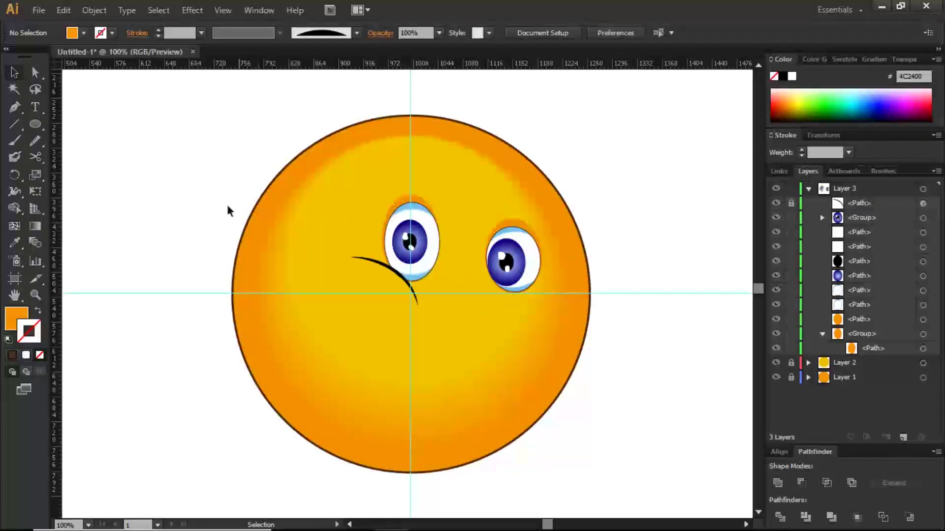
Draw a curved Pen path across the lower edge of the right eye, with no fill and an orange F49000 stroke
{"action": "left_click", "coordinate": [15, 106]}
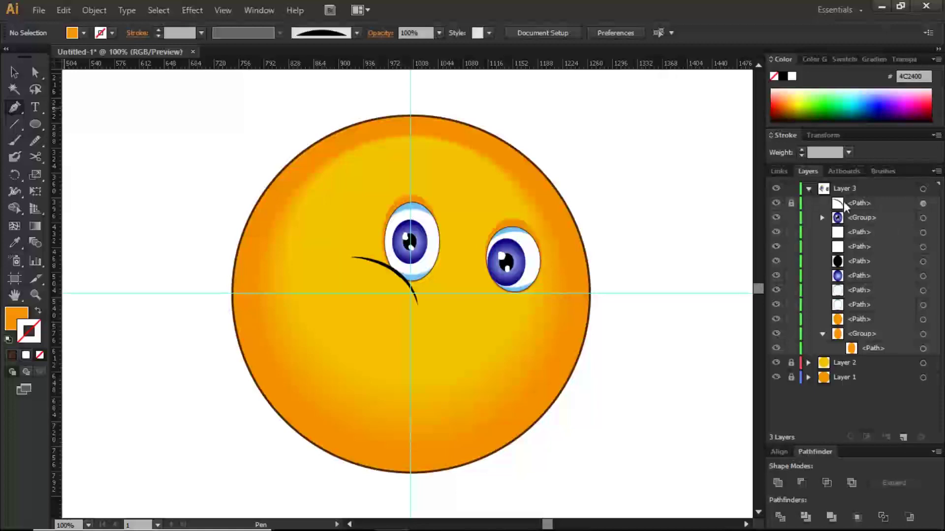
{"action": "left_click", "coordinate": [858, 203]}
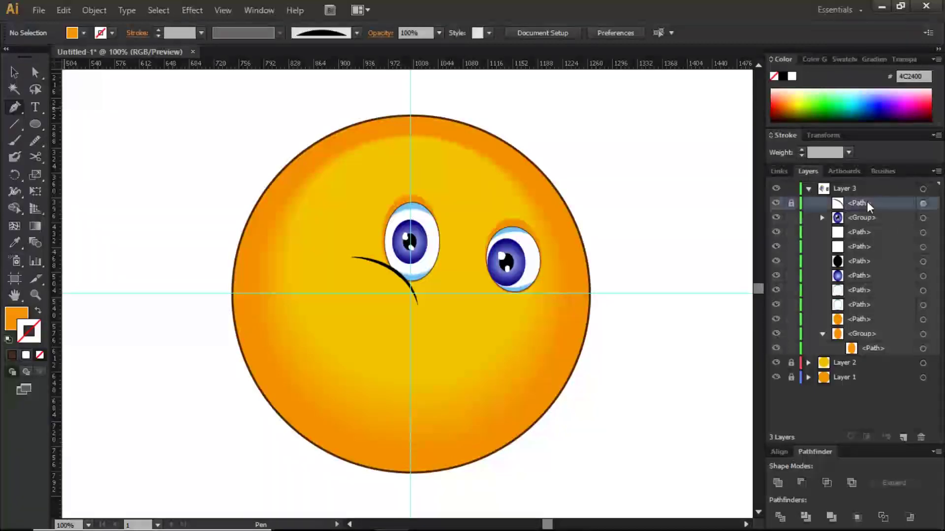
{"action": "left_click", "coordinate": [821, 335]}
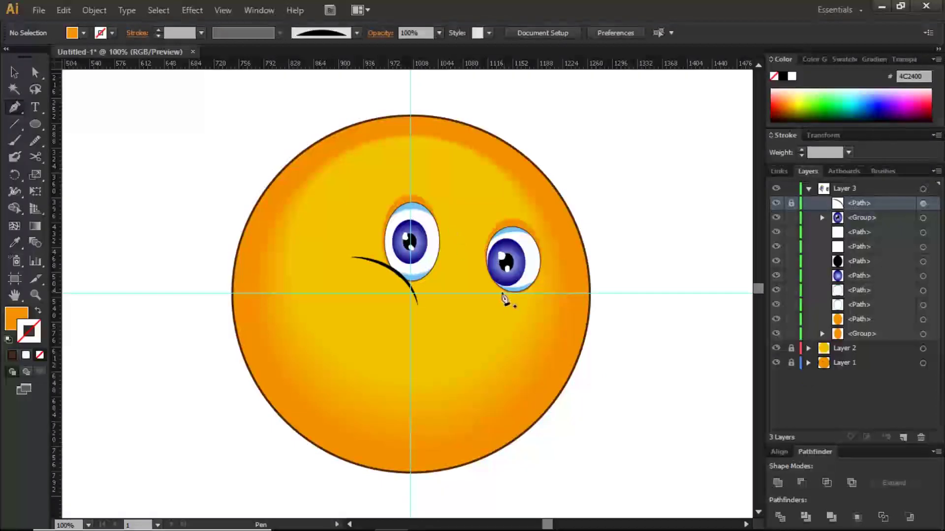
{"action": "left_click", "coordinate": [490, 297]}
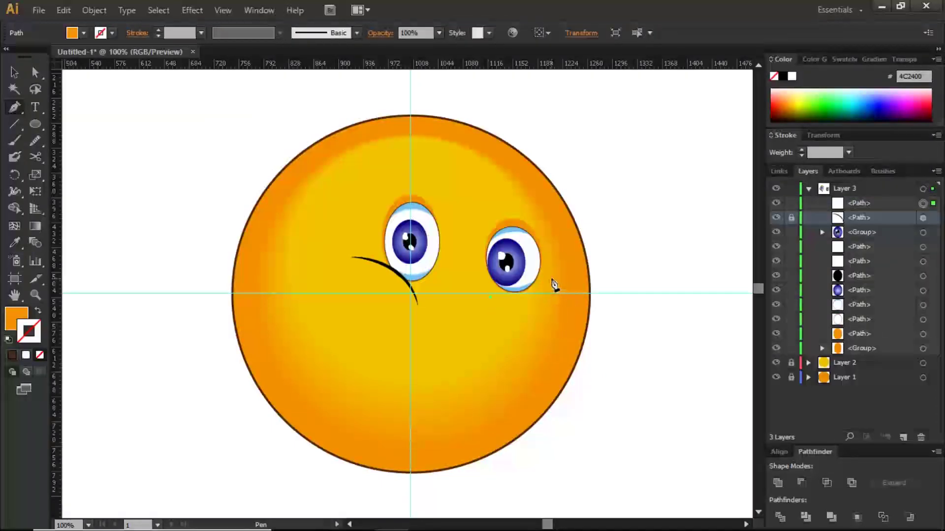
{"action": "mouse_move", "coordinate": [577, 278]}
{"action": "left_mouse_down"}
{"action": "mouse_move", "coordinate": [583, 286]}
{"action": "mouse_move", "coordinate": [568, 290]}
{"action": "left_mouse_up"}
{"action": "key", "text": "shift+x"}
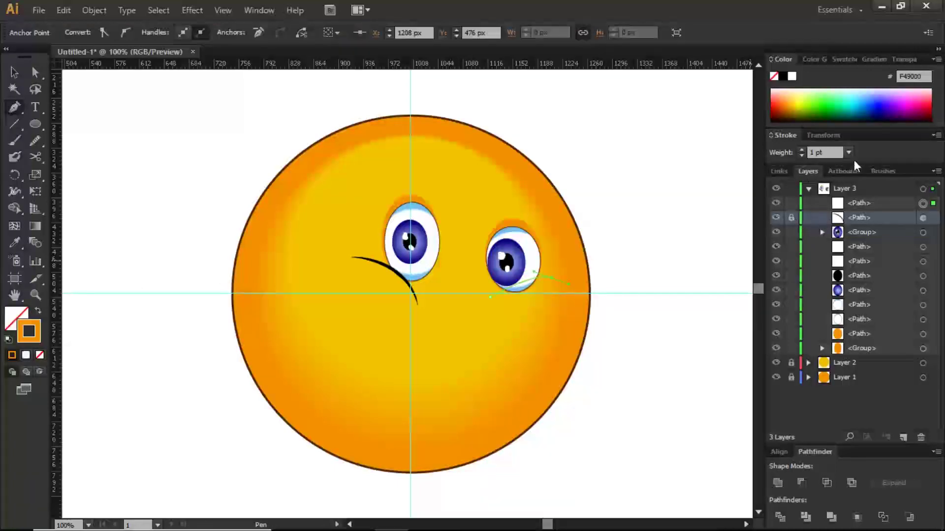
Apply the EMOJI BRUSH to the curve under the right eye, flatten it slightly and nudge it down
{"action": "left_click", "coordinate": [879, 172]}
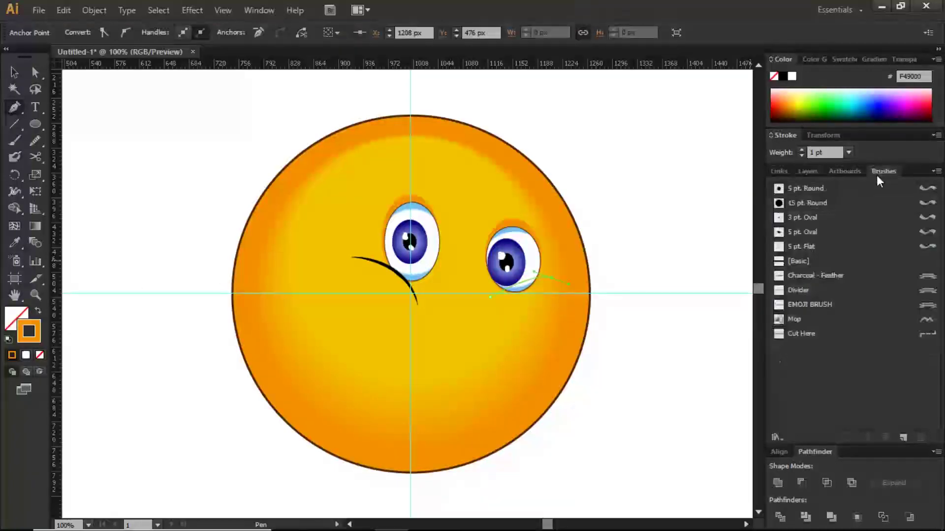
{"action": "left_click", "coordinate": [802, 306]}
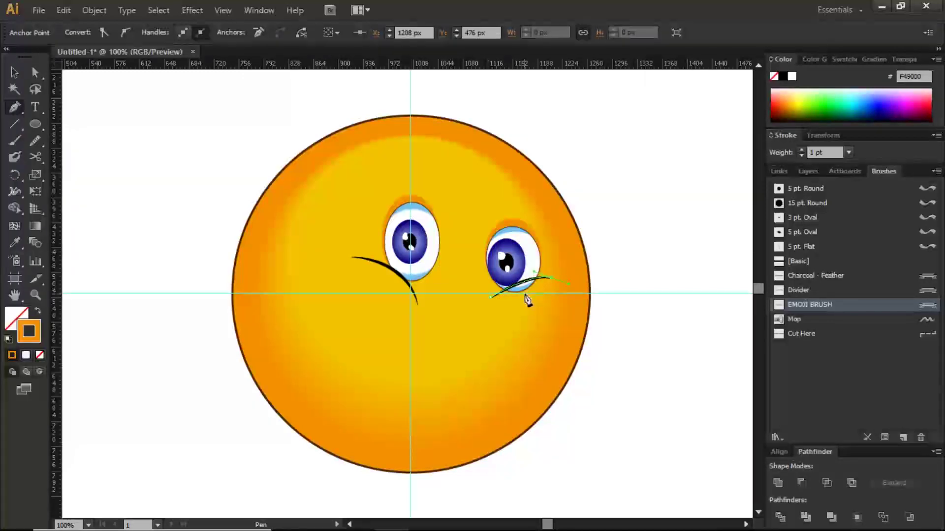
{"action": "key", "text": "v"}
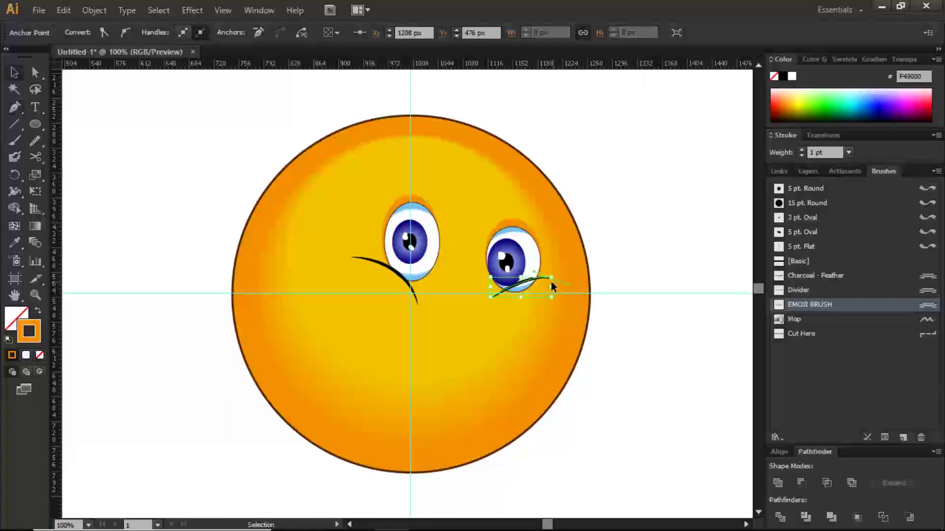
{"action": "left_click_drag", "start_coordinate": [552, 277], "coordinate": [551, 279]}
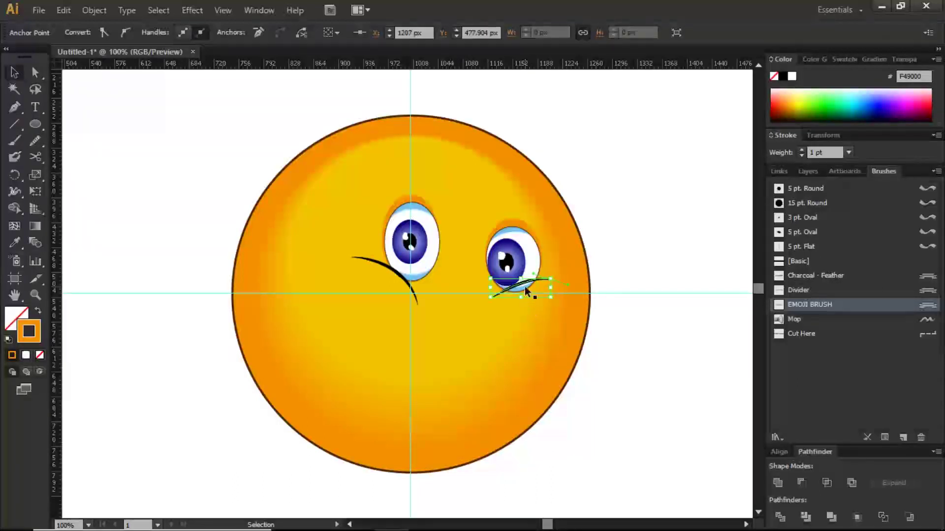
{"action": "key", "text": "Down"}
{"action": "left_click", "coordinate": [628, 281]}
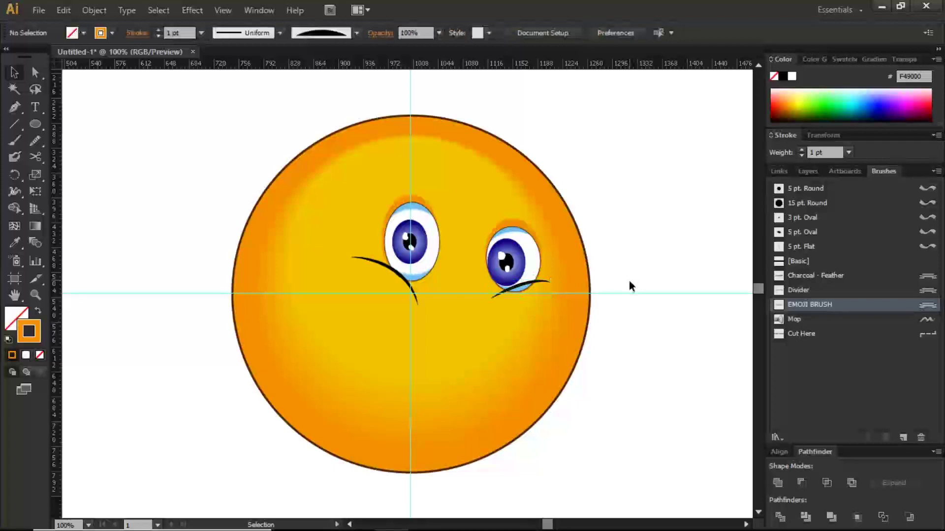
Duplicate the right eye's curve in place and move the copy down among the eye shapes in Layer 3
{"action": "left_click", "coordinate": [817, 171]}
{"action": "left_click", "coordinate": [922, 203]}
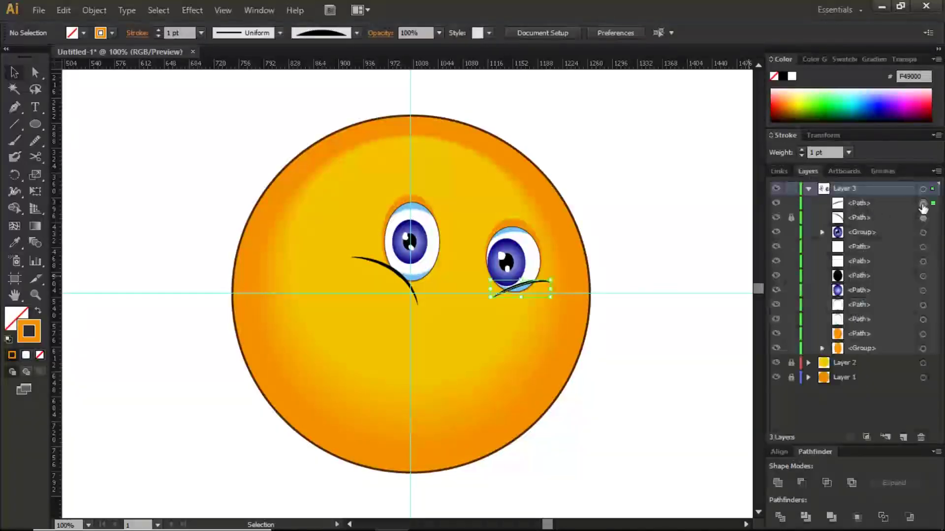
{"action": "key", "text": "ctrl+c"}
{"action": "key", "text": "ctrl+f"}
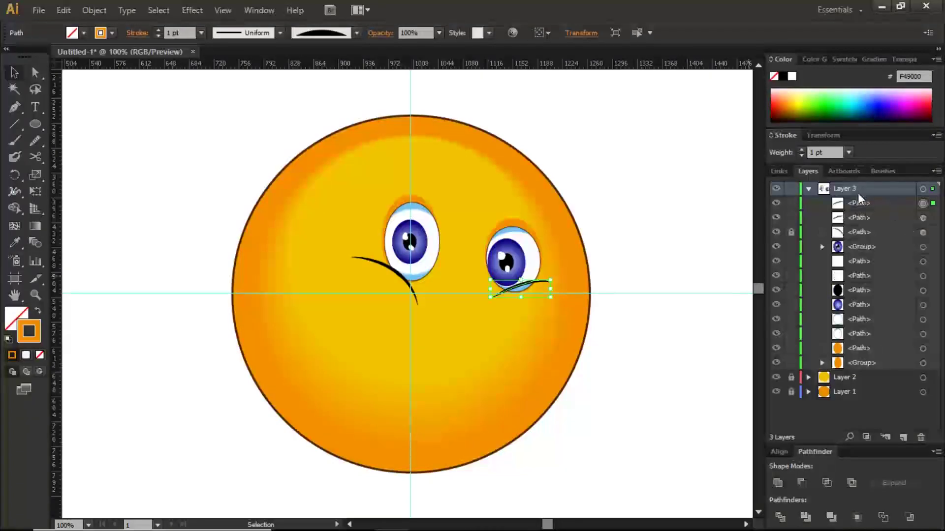
{"action": "left_click_drag", "start_coordinate": [860, 203], "coordinate": [866, 328]}
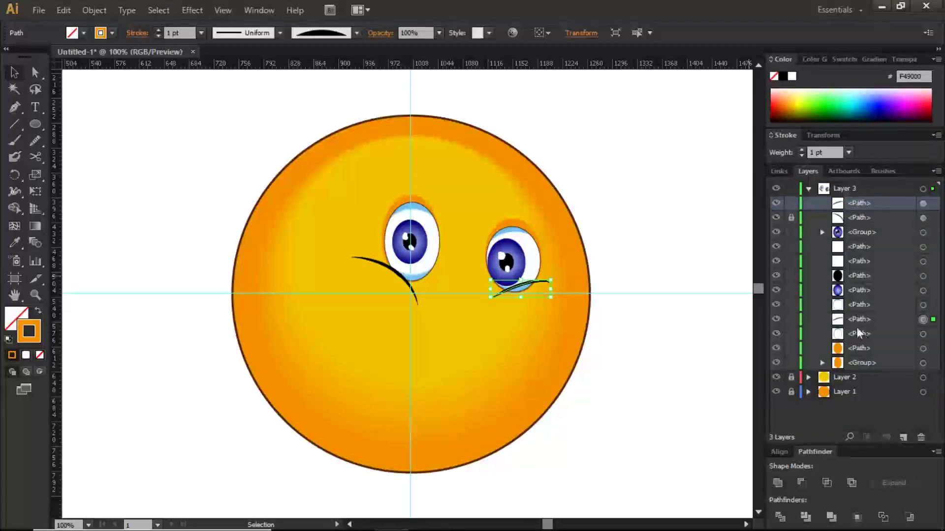
Lock and hide the original right-eye curve, and move its copy up one place in the Layer 3 stack
{"action": "left_click", "coordinate": [776, 334]}
{"action": "left_click", "coordinate": [777, 335]}
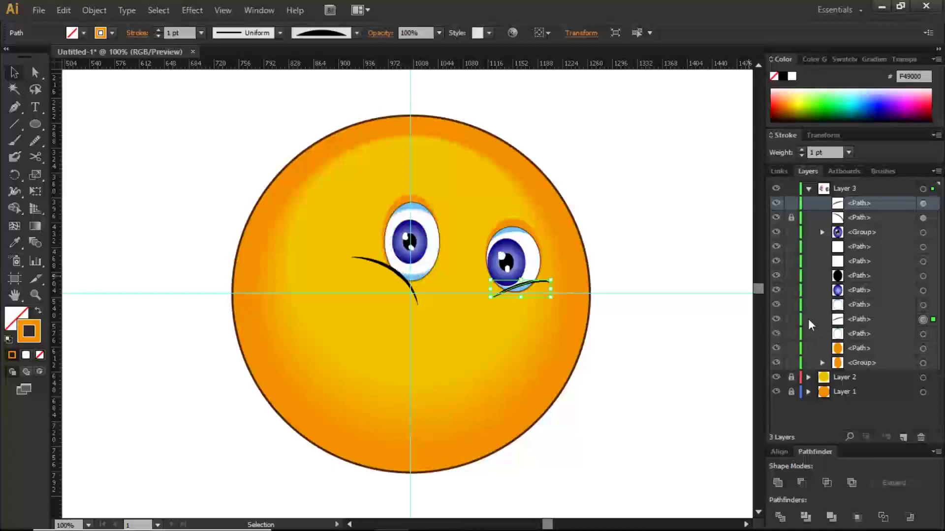
{"action": "left_click", "coordinate": [777, 305]}
{"action": "left_click", "coordinate": [777, 305]}
{"action": "left_click", "coordinate": [776, 306]}
{"action": "left_click", "coordinate": [776, 305]}
{"action": "left_click", "coordinate": [791, 203]}
{"action": "left_click", "coordinate": [776, 203]}
{"action": "left_click_drag", "start_coordinate": [869, 324], "coordinate": [884, 306]}
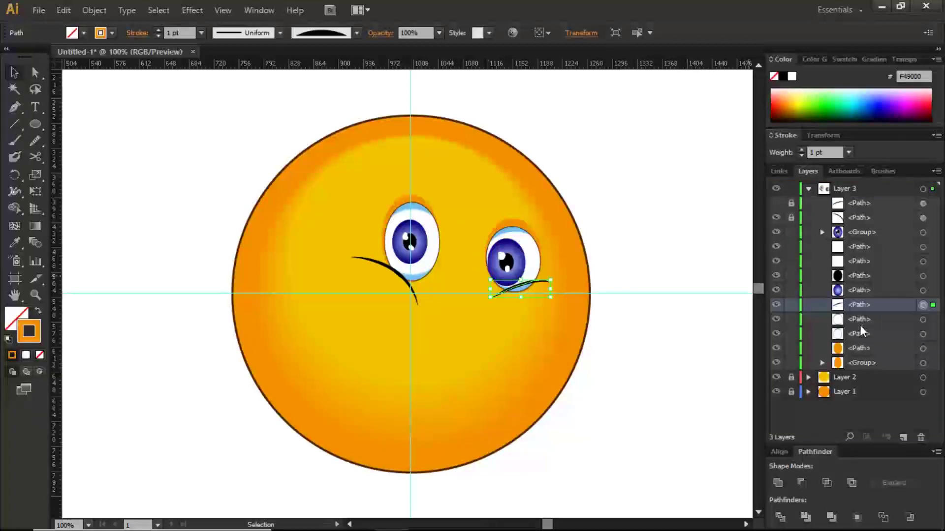
Identify the orange shape behind the right eye and select the curve's copy for cutting the eye shapes
{"action": "left_click", "coordinate": [777, 348]}
{"action": "left_click", "coordinate": [776, 348]}
{"action": "left_click", "coordinate": [923, 306], "text": "shift"}
{"action": "left_click", "coordinate": [923, 306]}
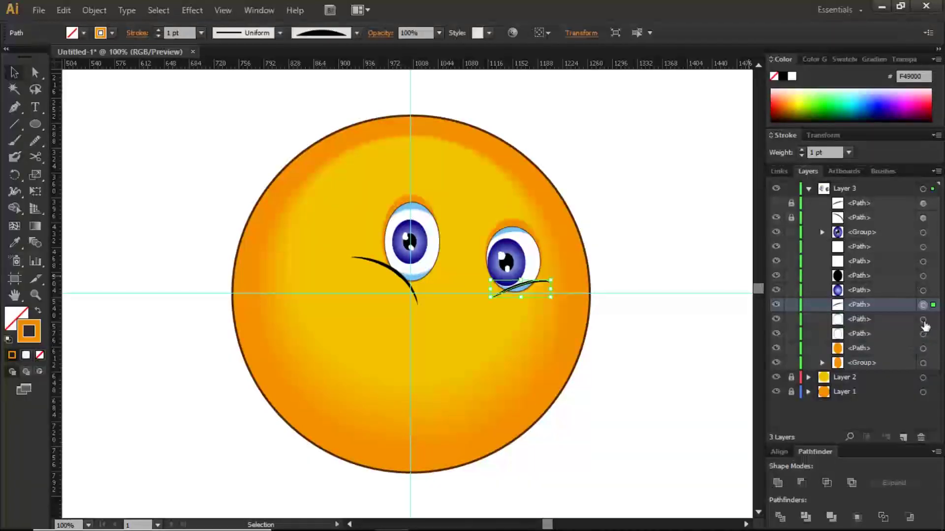
Divide the right eye's white and its orange surround along the curved cheek line using the Pathfinder Divide operation
{"action": "left_click", "coordinate": [923, 320], "text": "shift"}
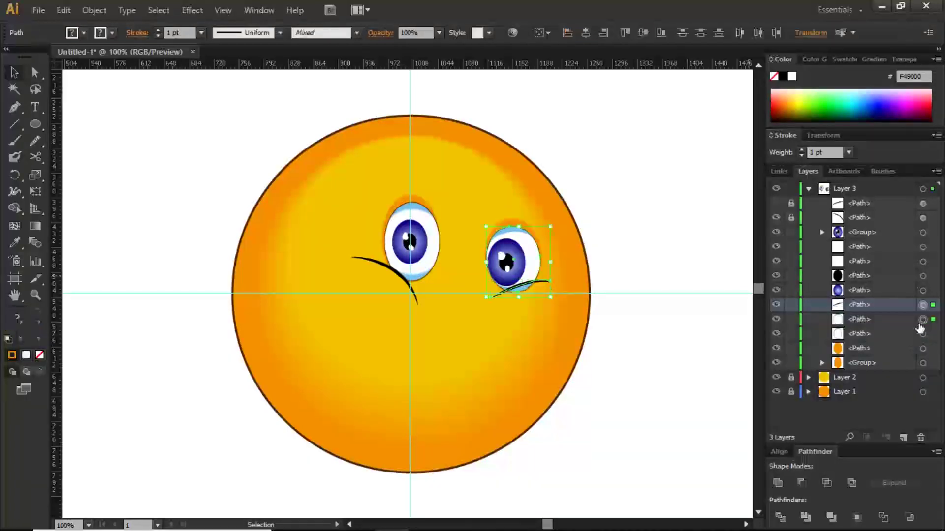
{"action": "left_click", "coordinate": [923, 349], "text": "shift"}
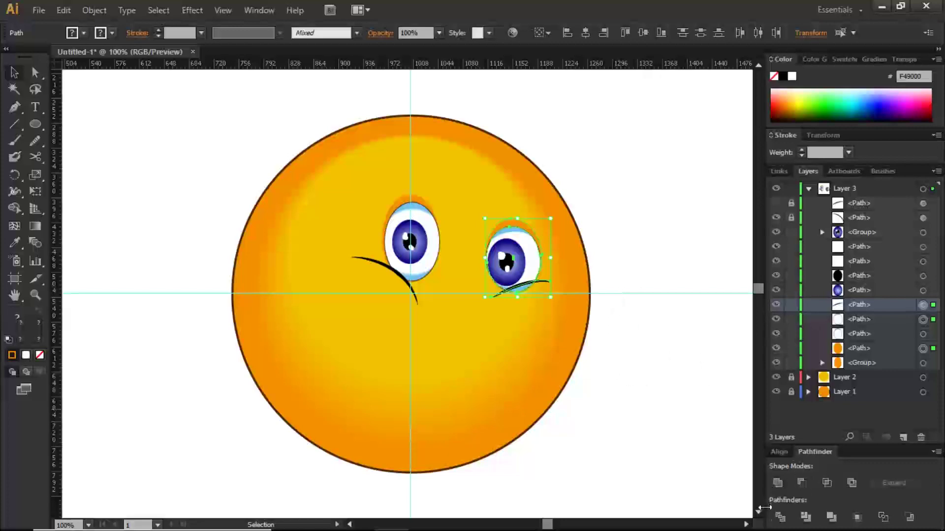
{"action": "left_click", "coordinate": [784, 519]}
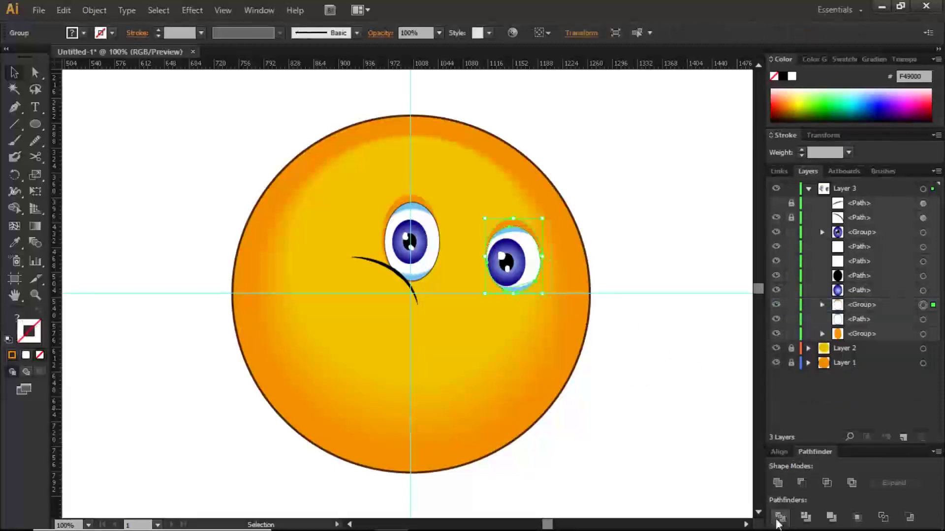
Delete the three divided eye pieces below the right cheek line and show the hidden black cheek line again
{"action": "left_click", "coordinate": [822, 304]}
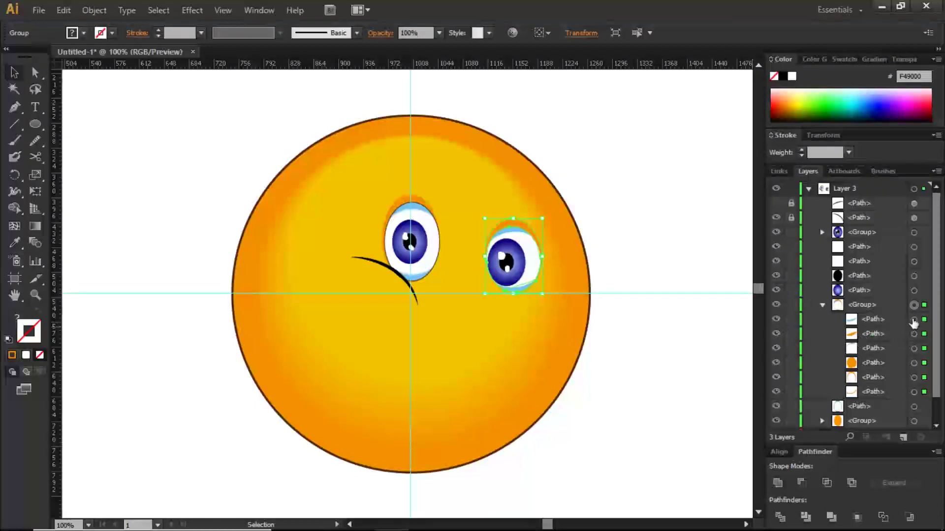
{"action": "left_click", "coordinate": [913, 320]}
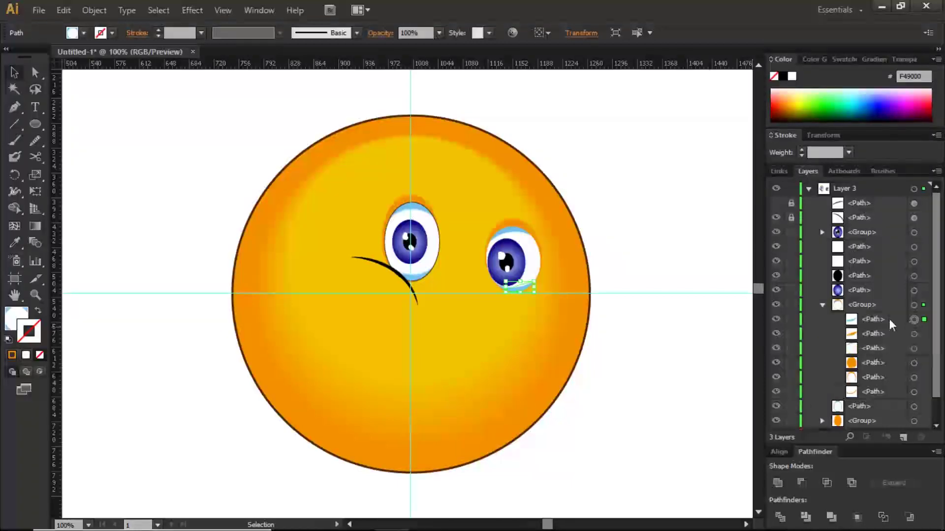
{"action": "scroll", "coordinate": [886, 321], "scroll_direction": "down", "scroll_amount": 1}
{"action": "key", "text": "Delete"}
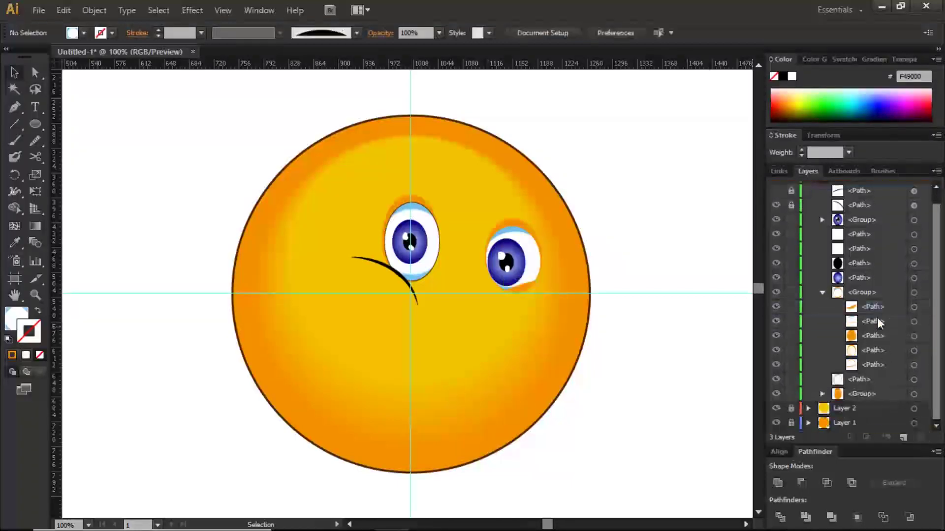
{"action": "left_click", "coordinate": [882, 308]}
{"action": "left_click", "coordinate": [914, 307]}
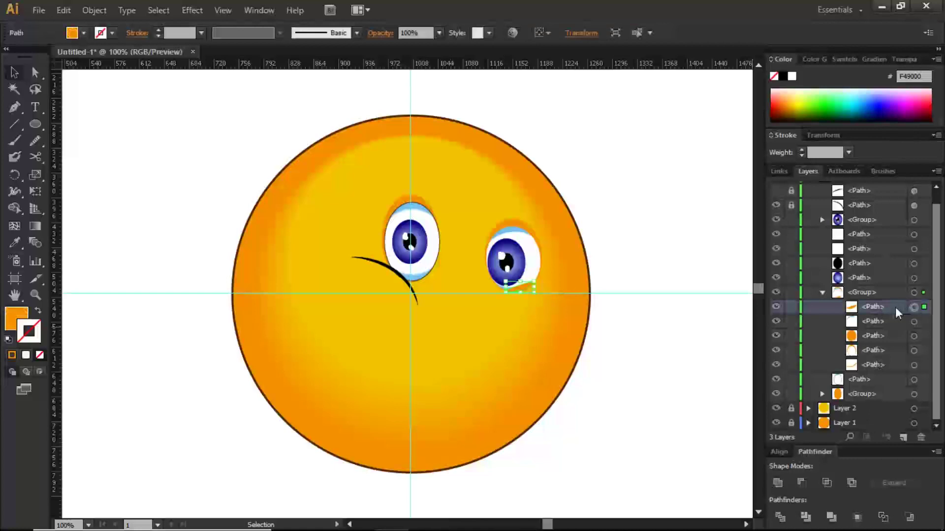
{"action": "left_click", "coordinate": [922, 437]}
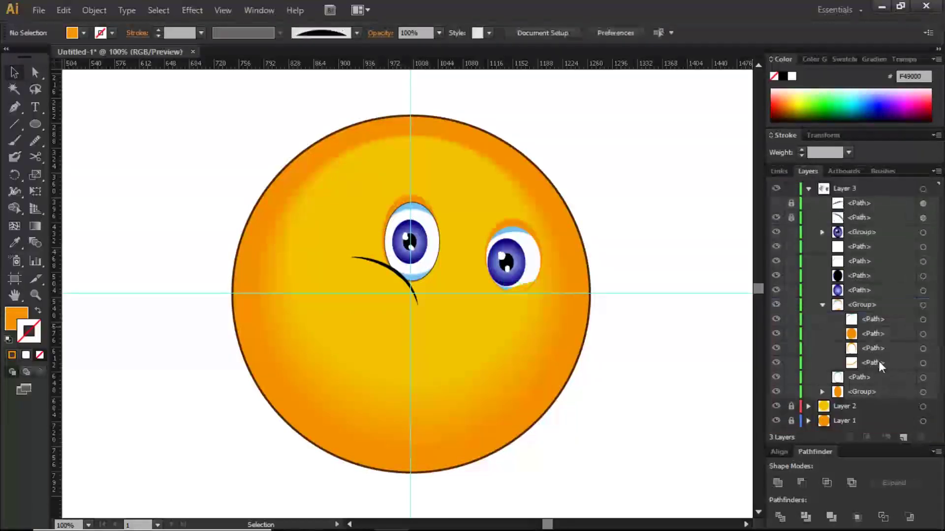
{"action": "left_click", "coordinate": [923, 363]}
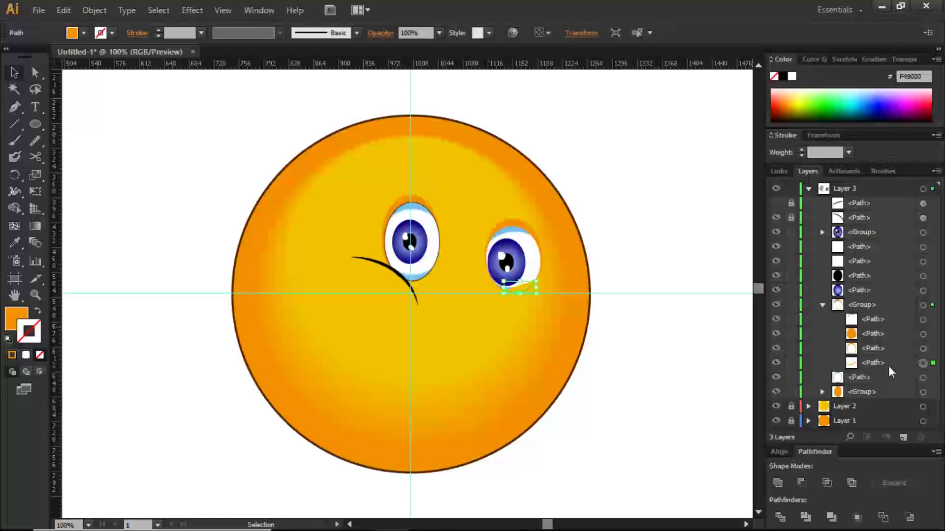
{"action": "left_click", "coordinate": [920, 437]}
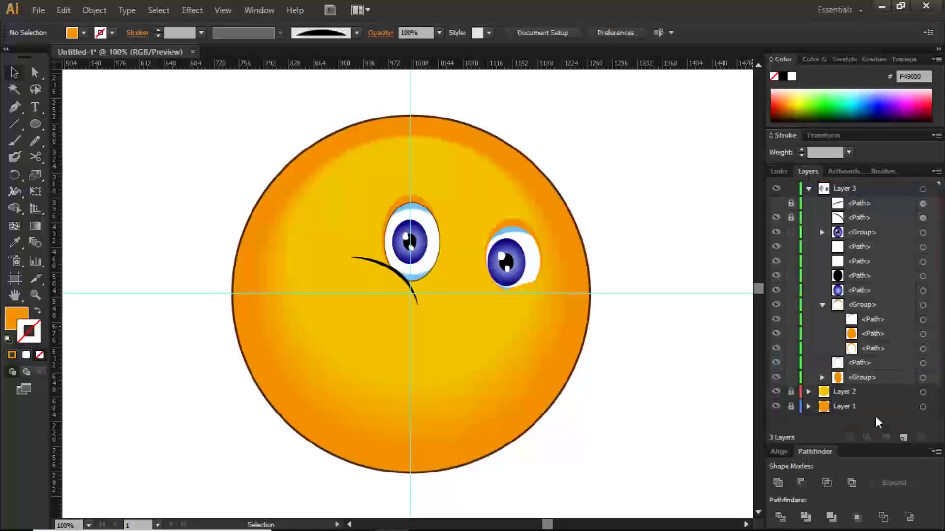
{"action": "left_click", "coordinate": [776, 203]}
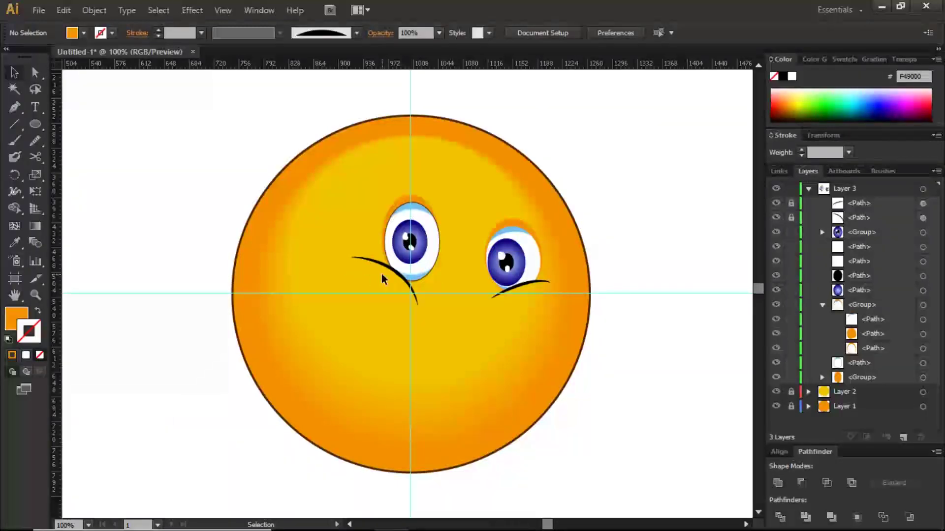
Draw a short arched mouth-corner curve below the left cheek line with no fill, stroked with EMOJI BRUSH
{"action": "left_click", "coordinate": [15, 107]}
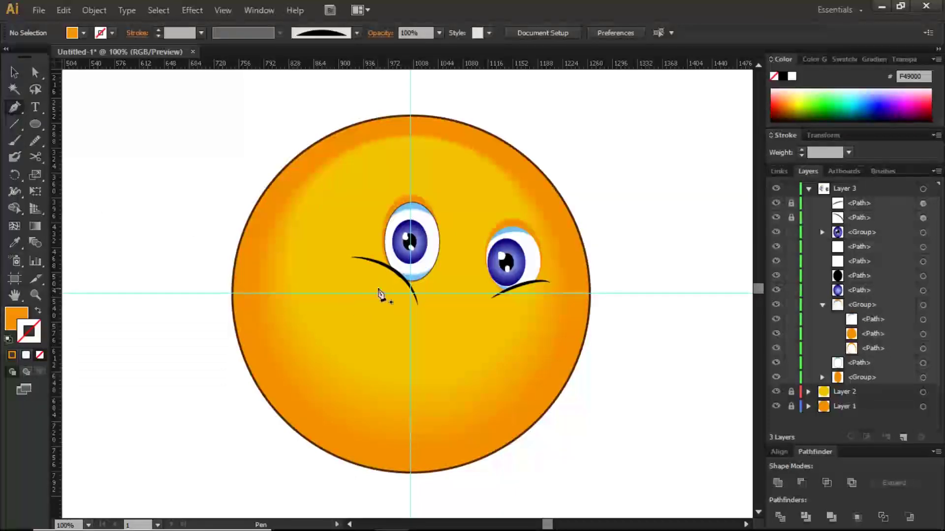
{"action": "left_click", "coordinate": [354, 301]}
{"action": "left_click_drag", "start_coordinate": [391, 286], "coordinate": [393, 289]}
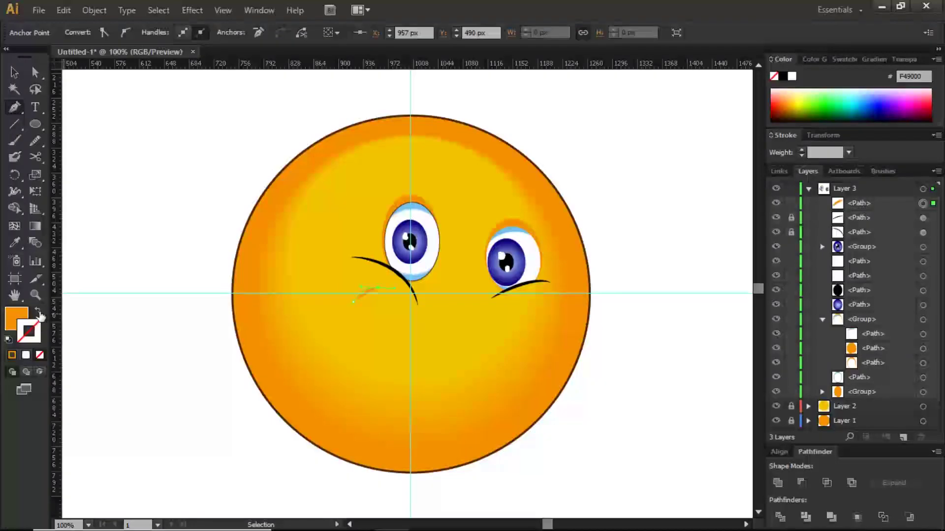
{"action": "left_click", "coordinate": [39, 313]}
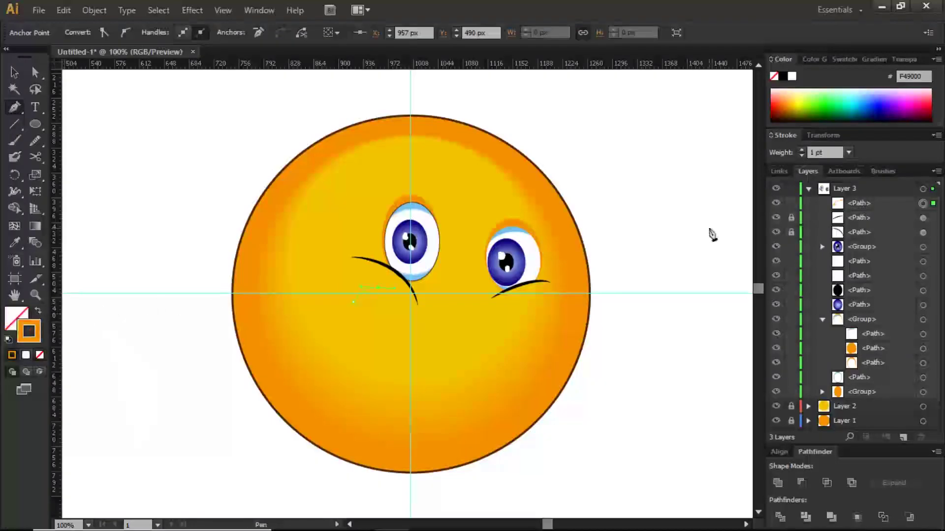
{"action": "left_click", "coordinate": [883, 171]}
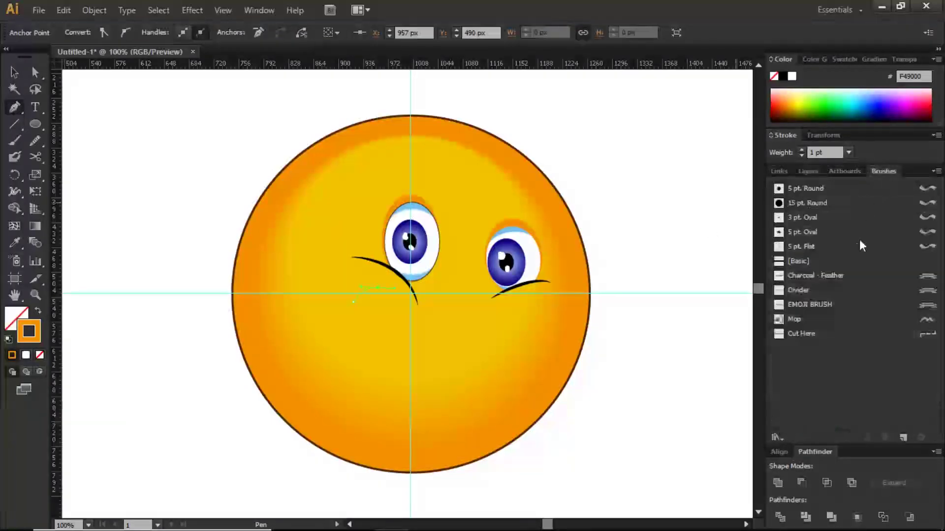
{"action": "left_click", "coordinate": [814, 305]}
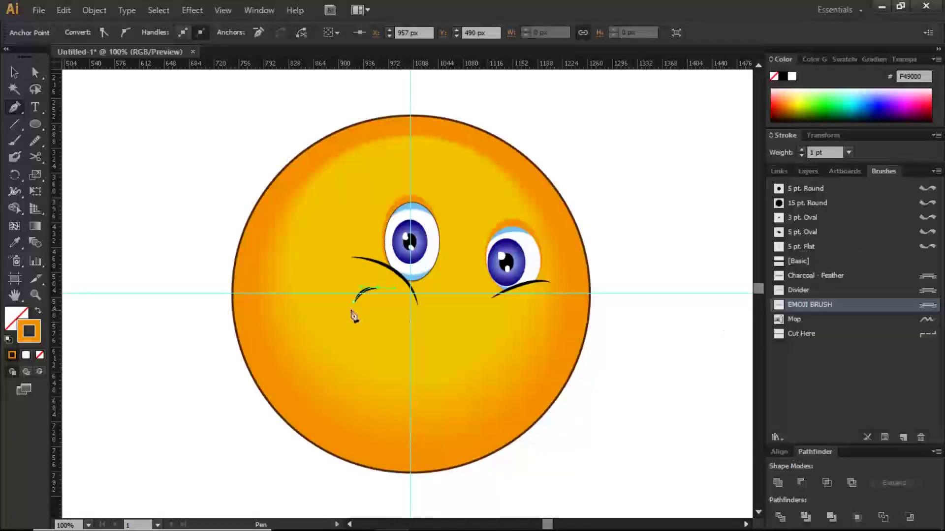
Enlarge the left mouth-corner curve slightly, rotate it a little clockwise and deselect it
{"action": "key", "text": "v"}
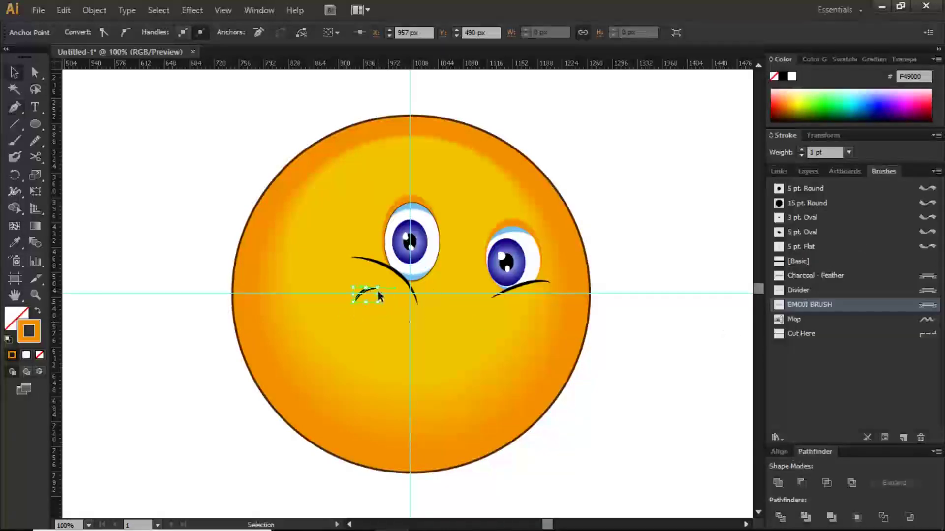
{"action": "mouse_move", "coordinate": [381, 288]}
{"action": "left_mouse_down"}
{"action": "mouse_move", "coordinate": [389, 283]}
{"action": "mouse_move", "coordinate": [378, 292]}
{"action": "left_mouse_up"}
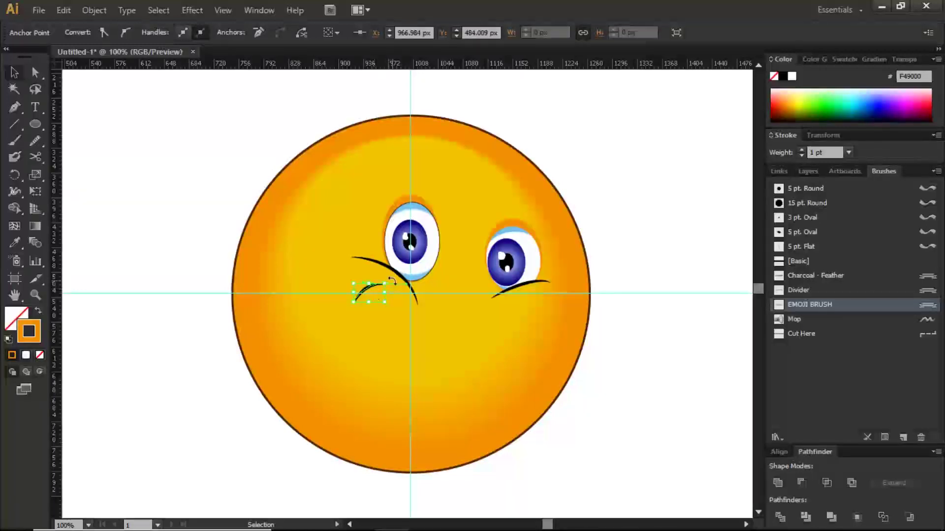
{"action": "left_click_drag", "start_coordinate": [392, 284], "coordinate": [399, 289]}
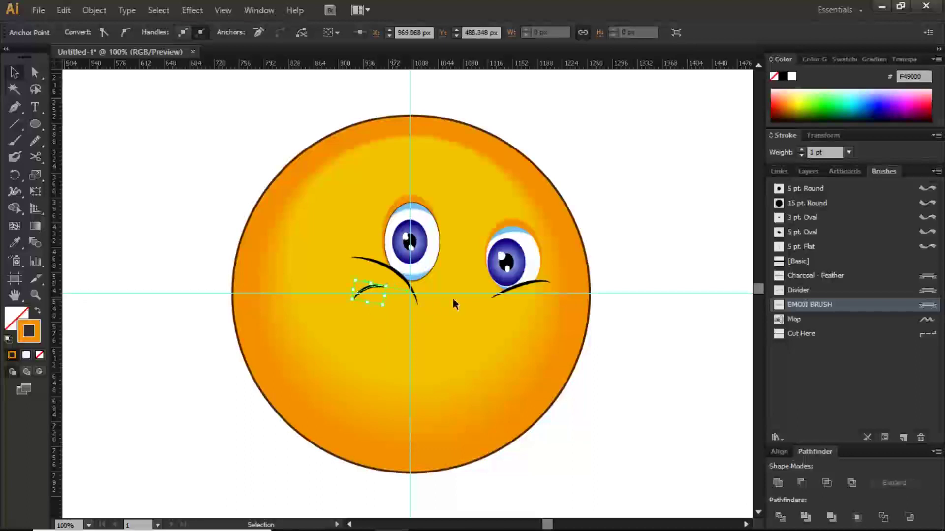
{"action": "left_click", "coordinate": [459, 311]}
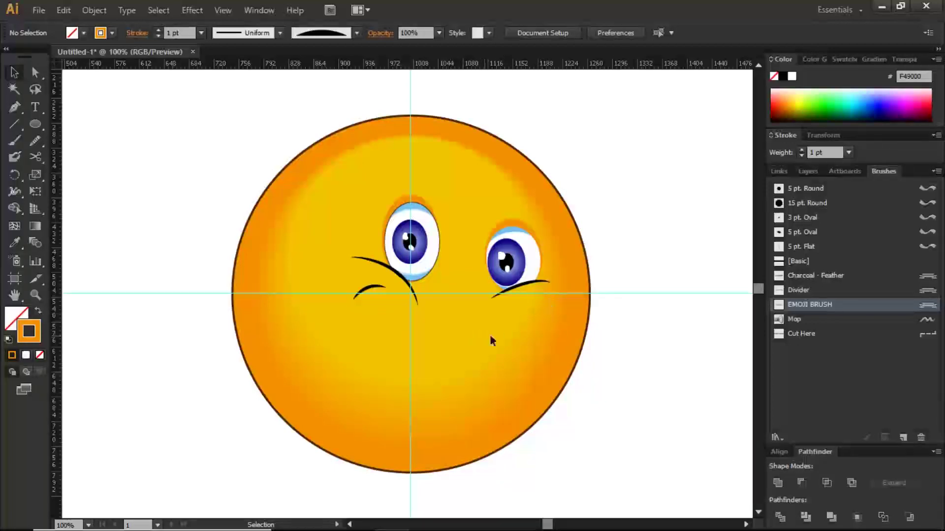
Draw a short arched mouth-corner curve below the right cheek line and apply EMOJI BRUSH to it
{"action": "left_click", "coordinate": [14, 108]}
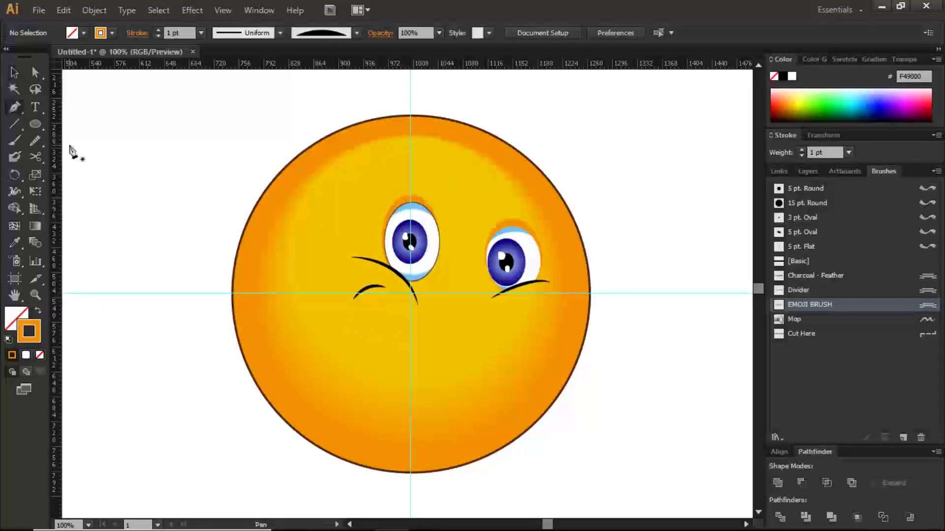
{"action": "left_click", "coordinate": [523, 305]}
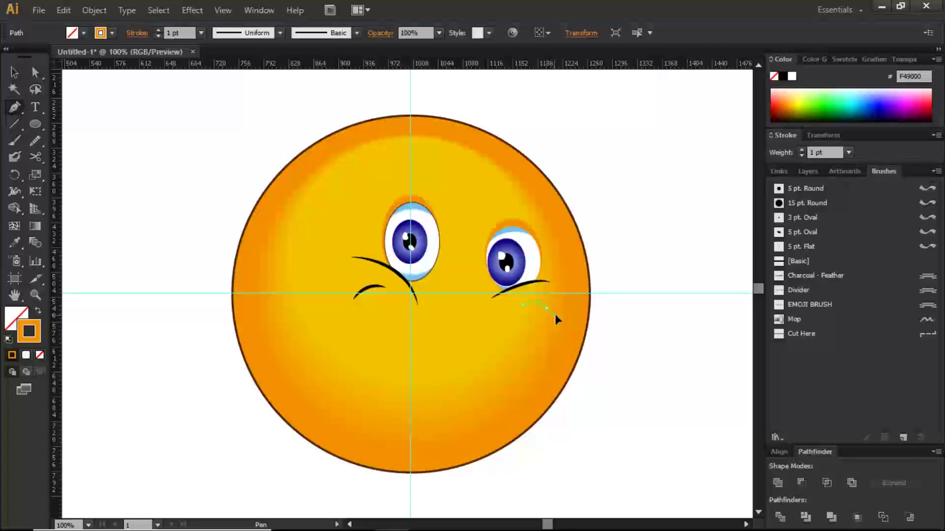
{"action": "left_click", "coordinate": [556, 316]}
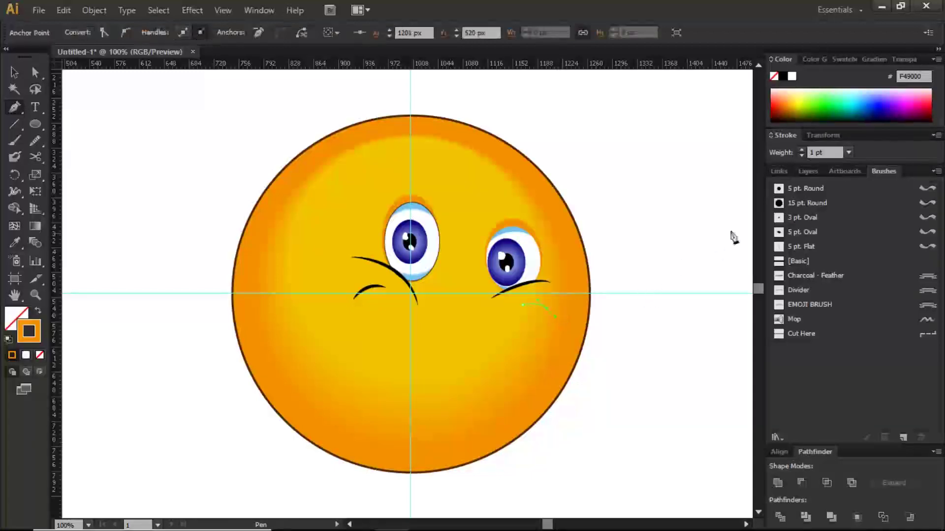
{"action": "left_click", "coordinate": [809, 304]}
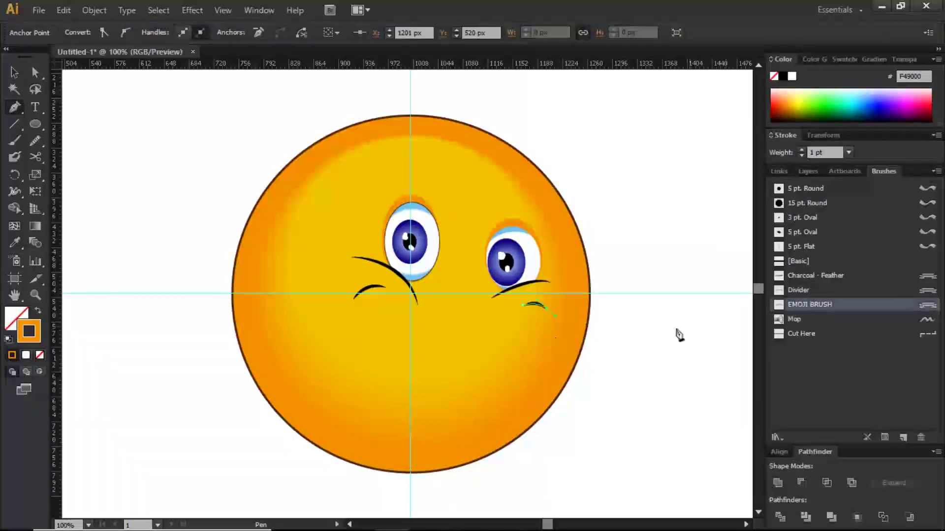
Enlarge the right mouth-corner curve slightly and rotate it clockwise just beneath the cheek line
{"action": "key", "text": "v"}
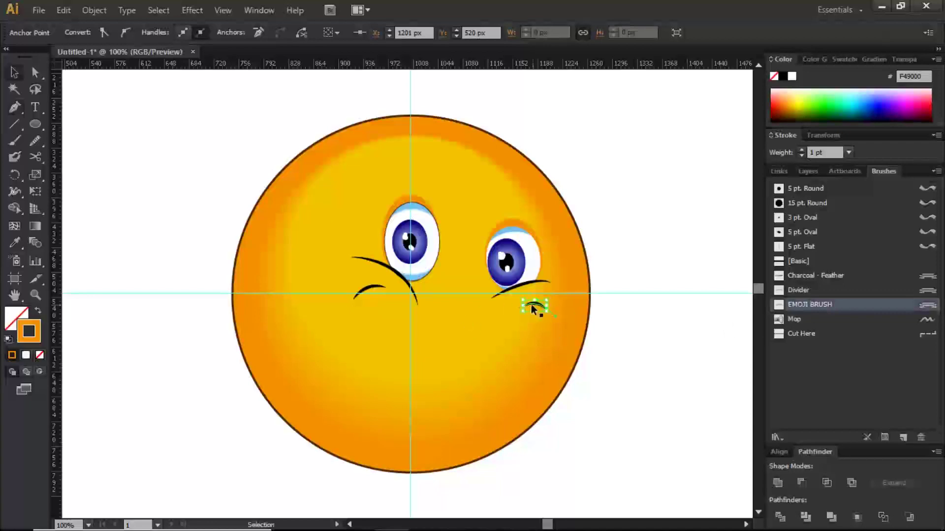
{"action": "key", "text": "shift"}
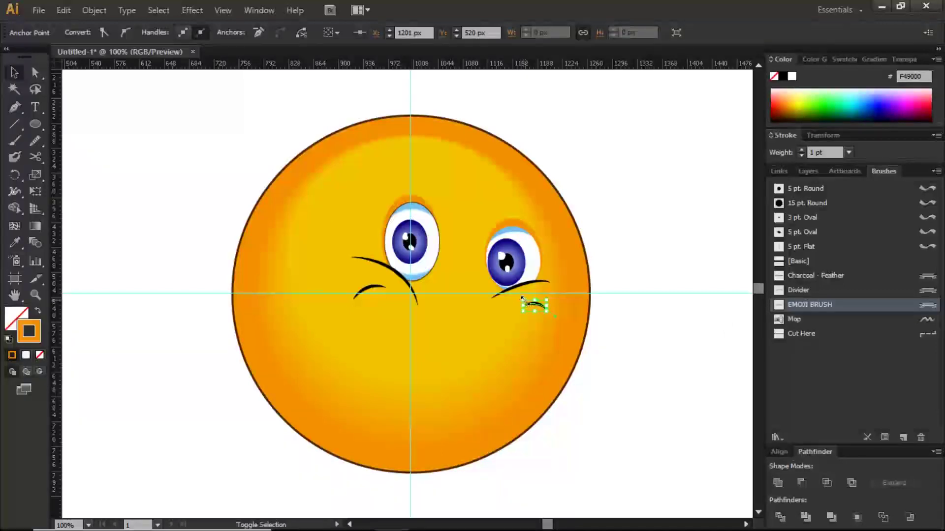
{"action": "left_click_drag", "start_coordinate": [520, 298], "coordinate": [547, 314]}
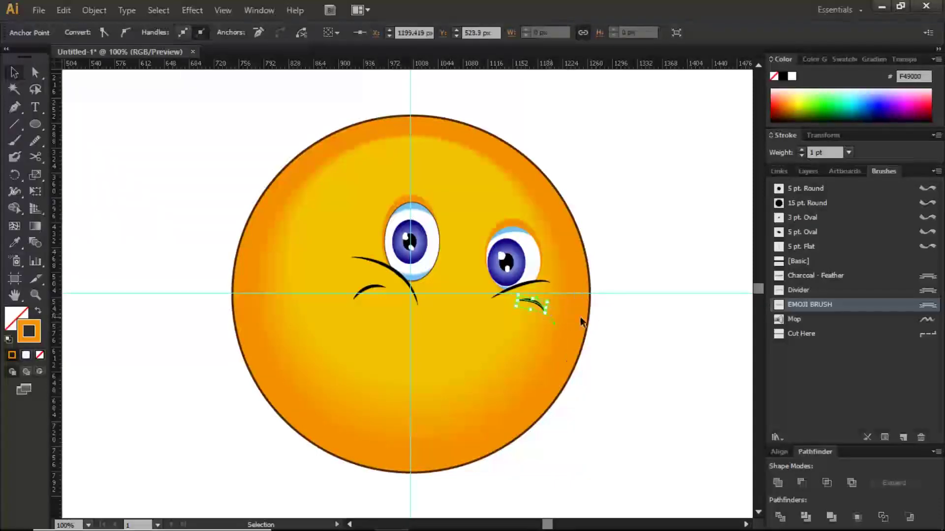
{"action": "left_click", "coordinate": [645, 326]}
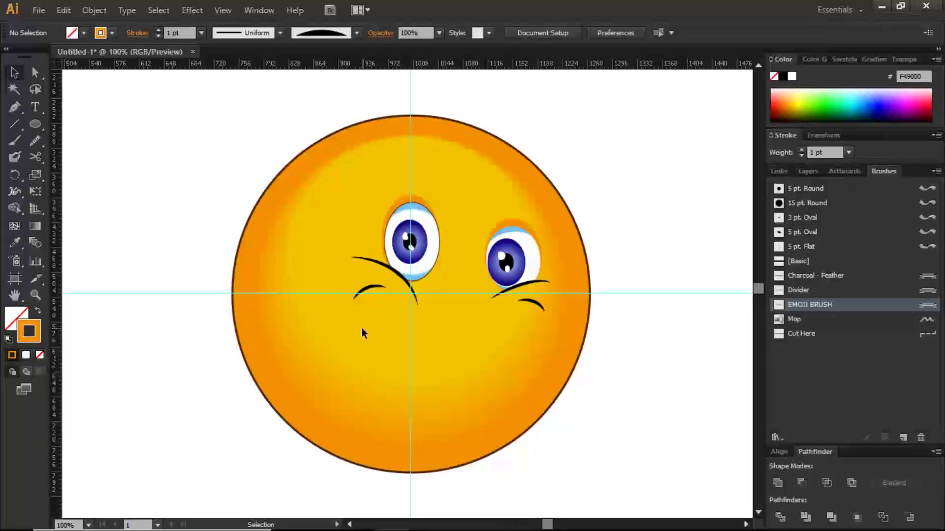
Draw a downward-bowed smile curve with the Pen tool from the left mouth-corner curve to the right one
{"action": "left_click", "coordinate": [808, 170]}
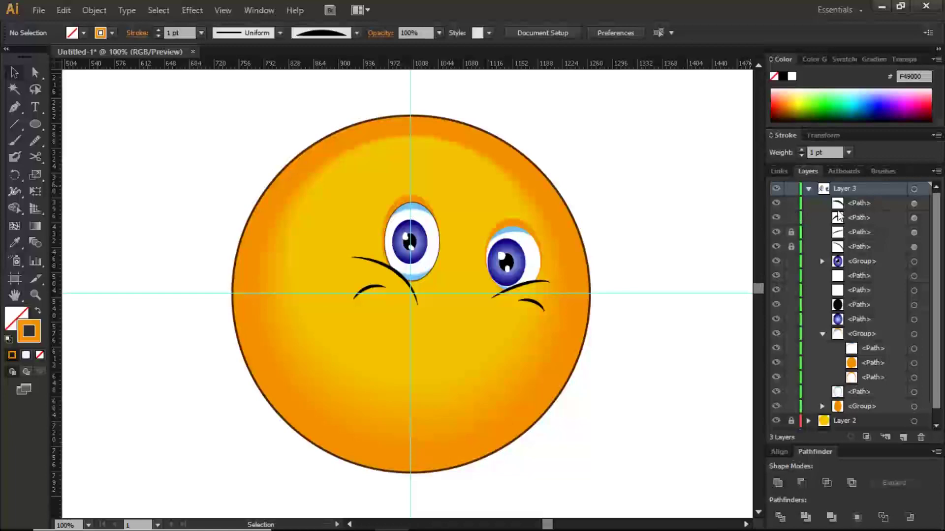
{"action": "left_click", "coordinate": [19, 107]}
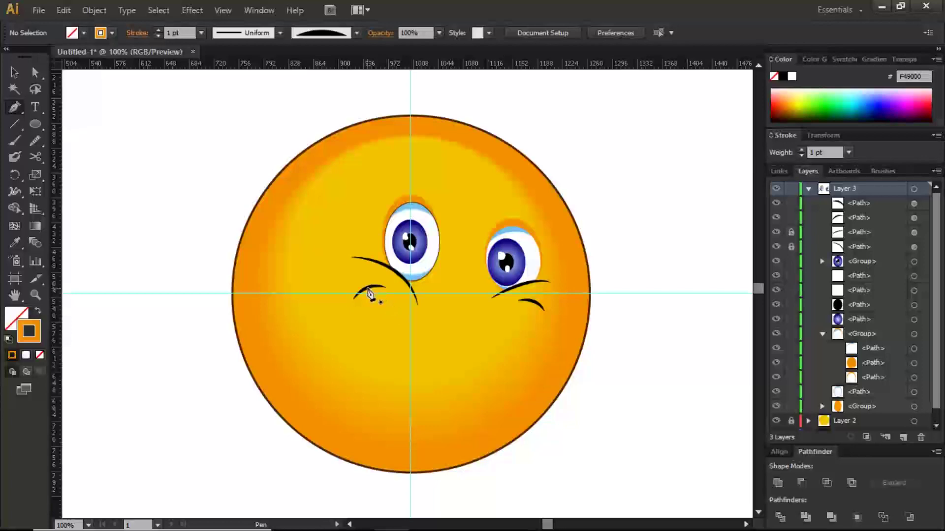
{"action": "left_click", "coordinate": [368, 288]}
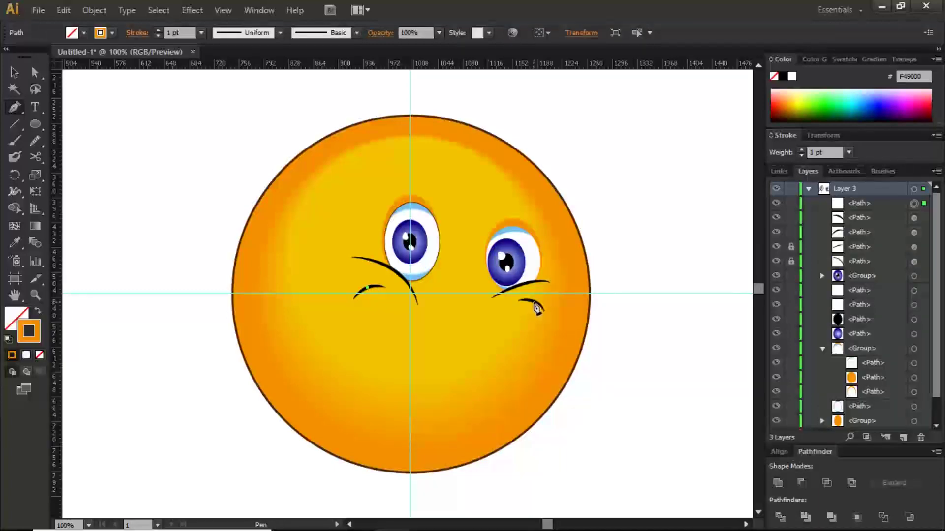
{"action": "left_click_drag", "start_coordinate": [533, 302], "coordinate": [609, 254]}
{"action": "left_click_drag", "start_coordinate": [610, 253], "coordinate": [610, 253]}
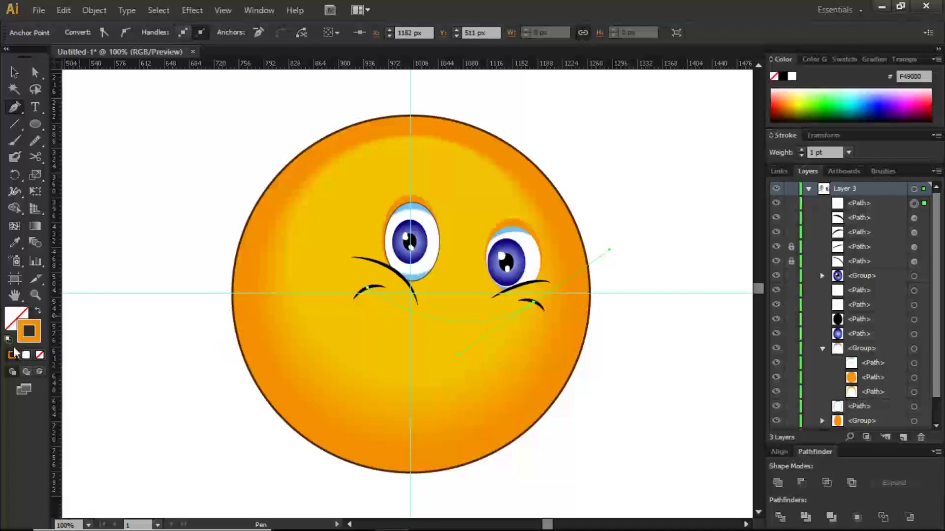
Give the smile curve a 3 pt dark brown stroke (4C2400) and keep the curve selected
{"action": "double_click", "coordinate": [36, 335]}
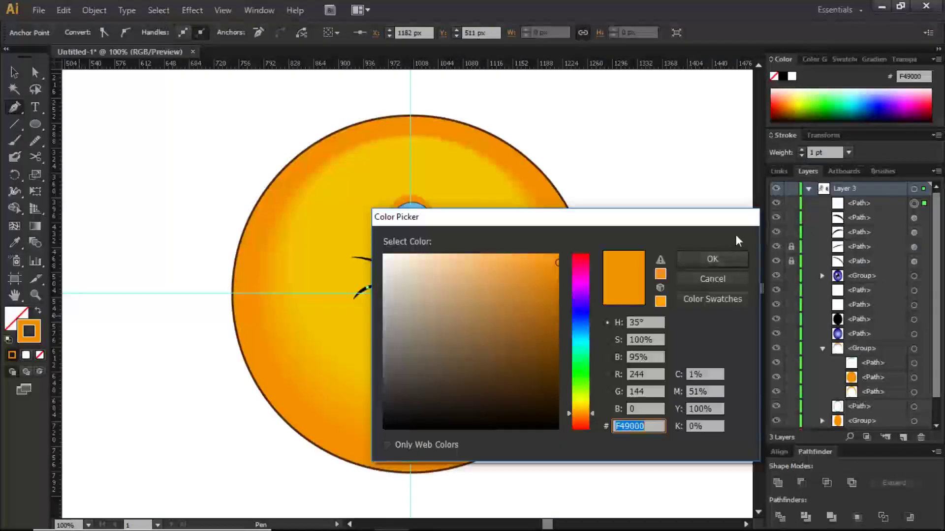
{"action": "left_click", "coordinate": [717, 280]}
{"action": "key", "text": "v"}
{"action": "key", "text": "ctrl+shift+a"}
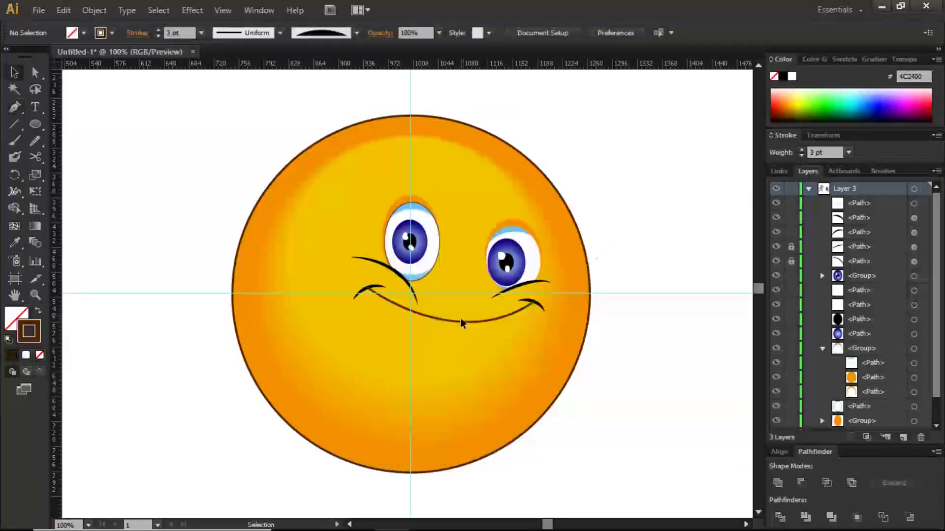
{"action": "left_click", "coordinate": [465, 323]}
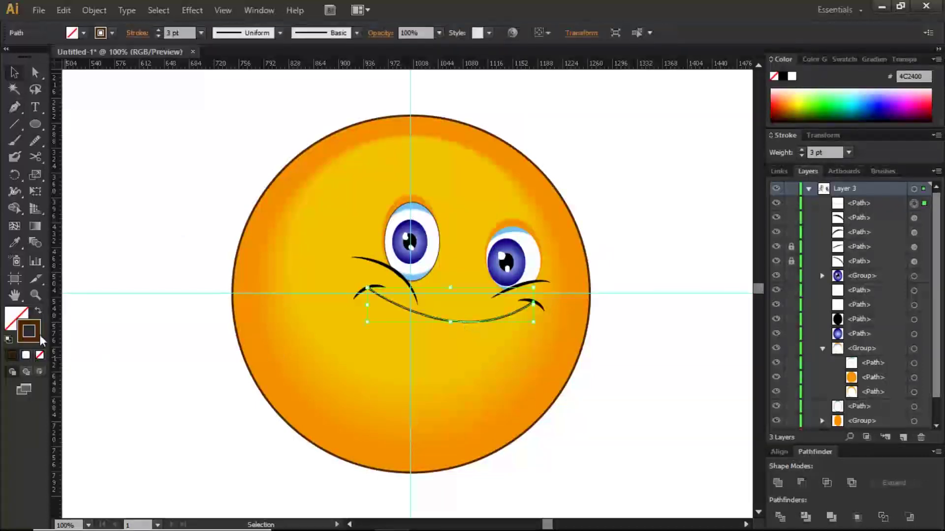
Change the smile curve's stroke colour to black (000000) and deselect the curve
{"action": "double_click", "coordinate": [40, 339]}
{"action": "left_click", "coordinate": [379, 431]}
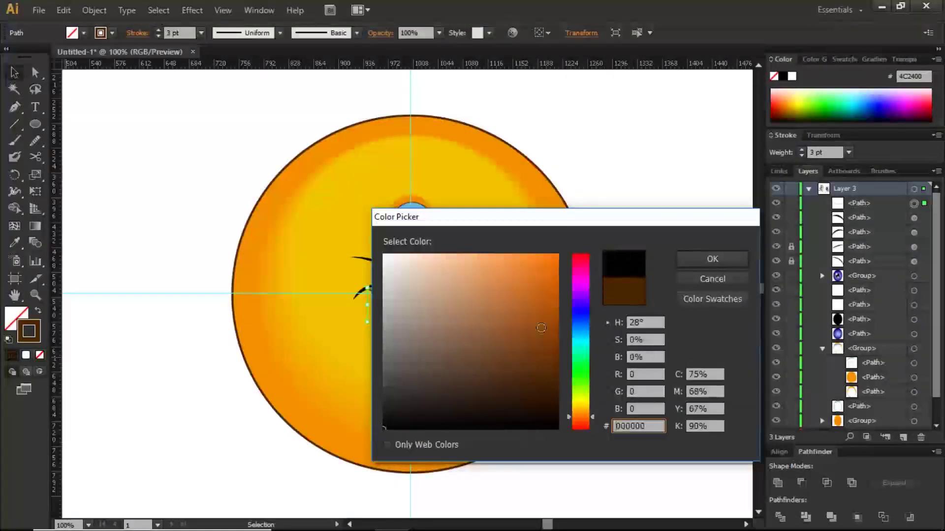
{"action": "left_click", "coordinate": [686, 261]}
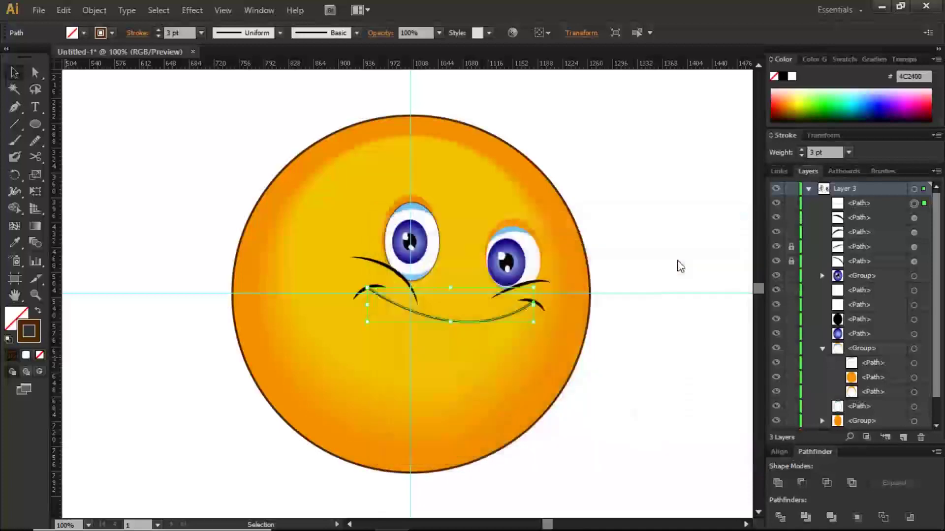
{"action": "left_click", "coordinate": [621, 350]}
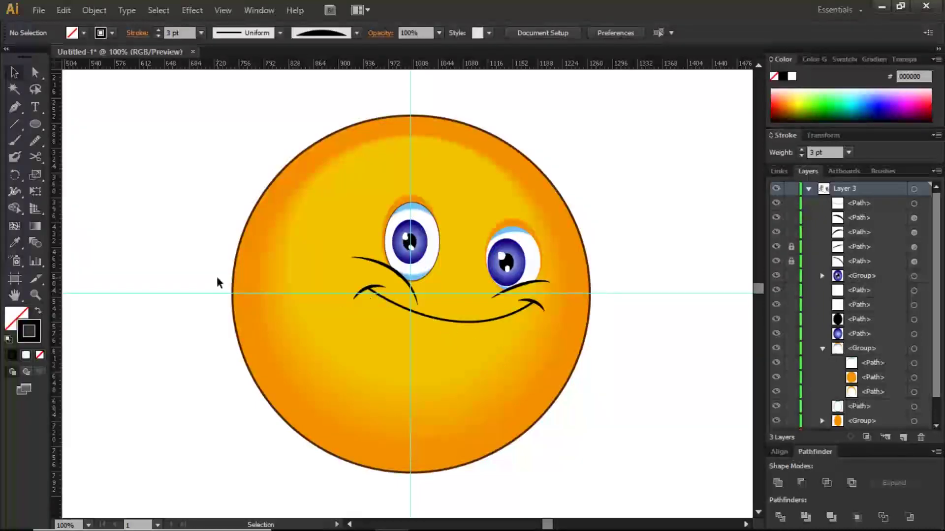
Lock the remaining smile paths and the whole of Layer 3, and add a new empty layer above it
{"action": "left_click_drag", "start_coordinate": [791, 203], "coordinate": [790, 234]}
{"action": "left_click", "coordinate": [808, 189]}
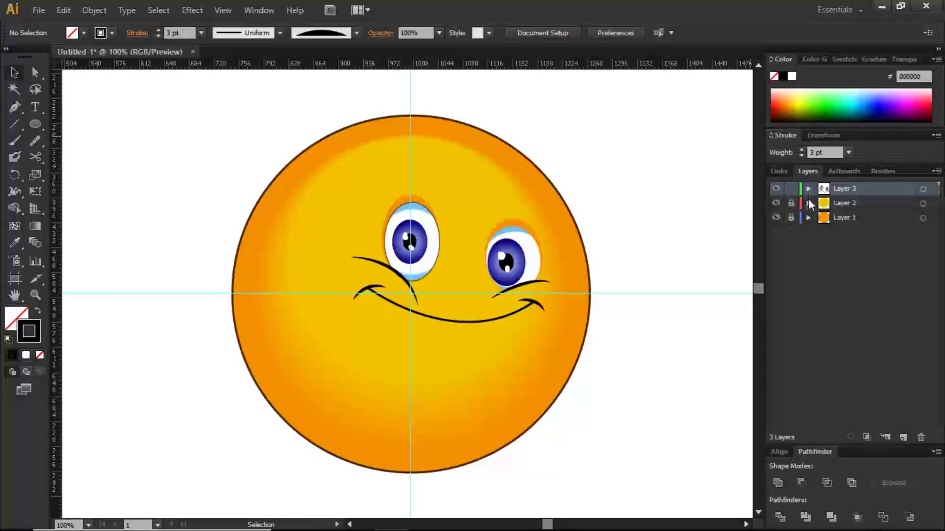
{"action": "left_click", "coordinate": [790, 189]}
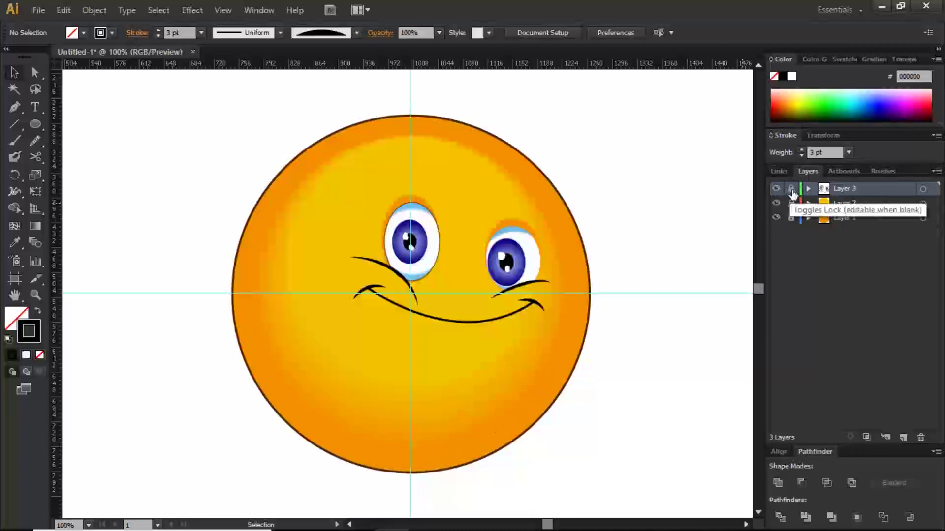
{"action": "left_click", "coordinate": [903, 436]}
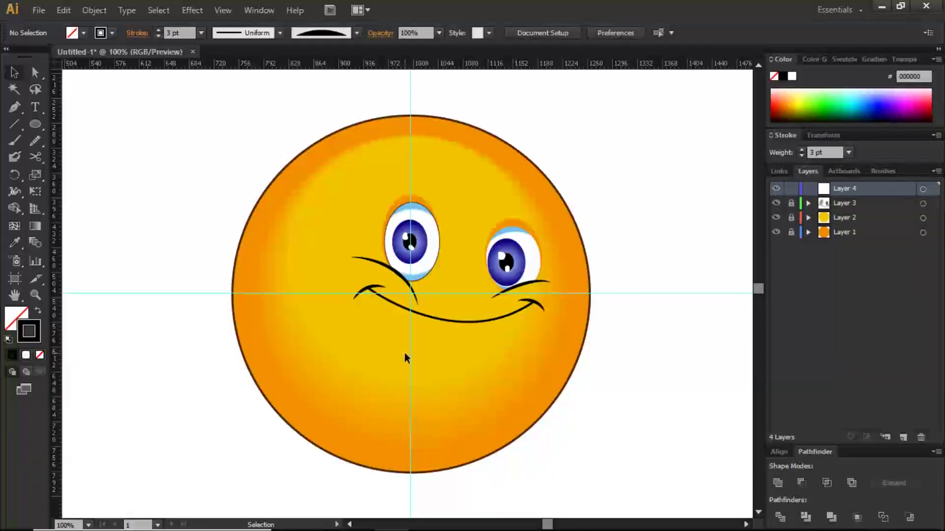
Draw a closed open-mouth outline on Layer 4 with the Pen tool, hanging below the smile curve with its upper edge slightly above it
{"action": "left_click", "coordinate": [15, 106]}
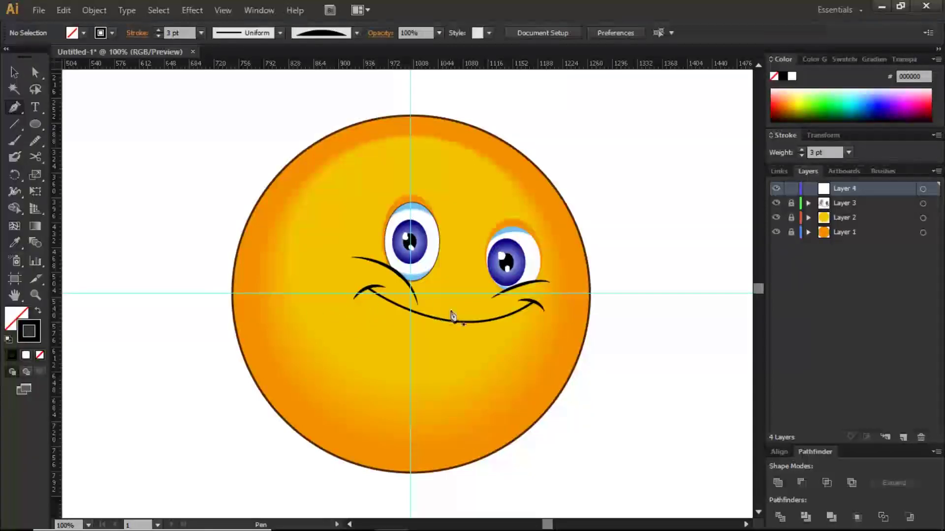
{"action": "left_click", "coordinate": [385, 300]}
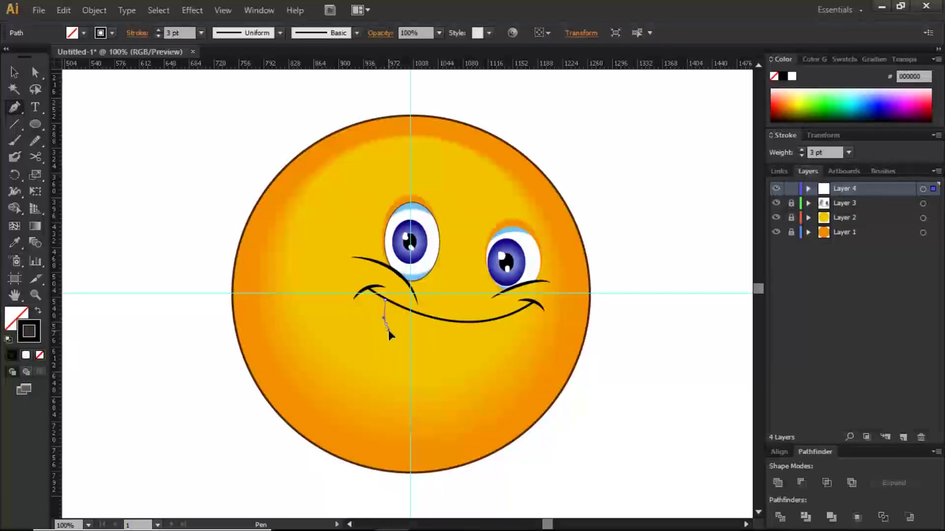
{"action": "mouse_move", "coordinate": [442, 403]}
{"action": "left_mouse_down"}
{"action": "mouse_move", "coordinate": [484, 405]}
{"action": "mouse_move", "coordinate": [477, 396]}
{"action": "mouse_move", "coordinate": [533, 313]}
{"action": "left_mouse_up"}
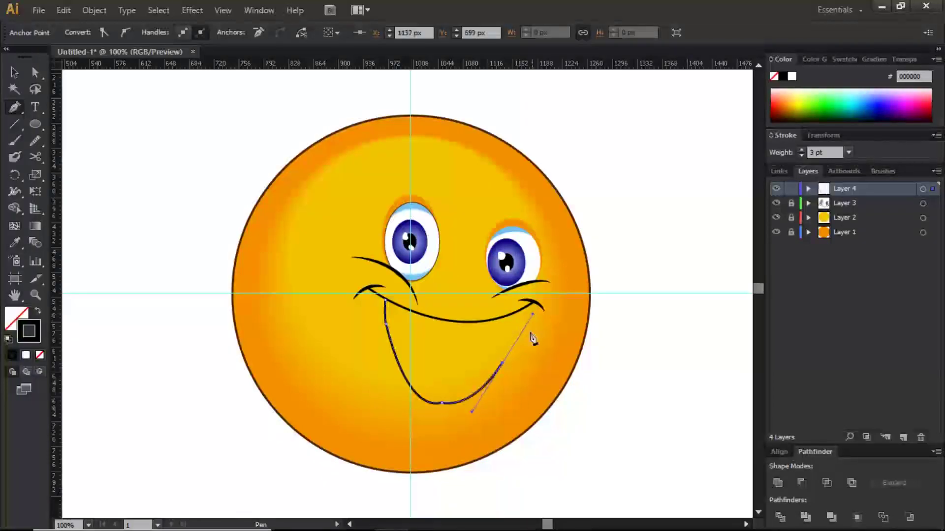
{"action": "left_click", "coordinate": [503, 365]}
{"action": "left_click_drag", "start_coordinate": [518, 324], "coordinate": [523, 309]}
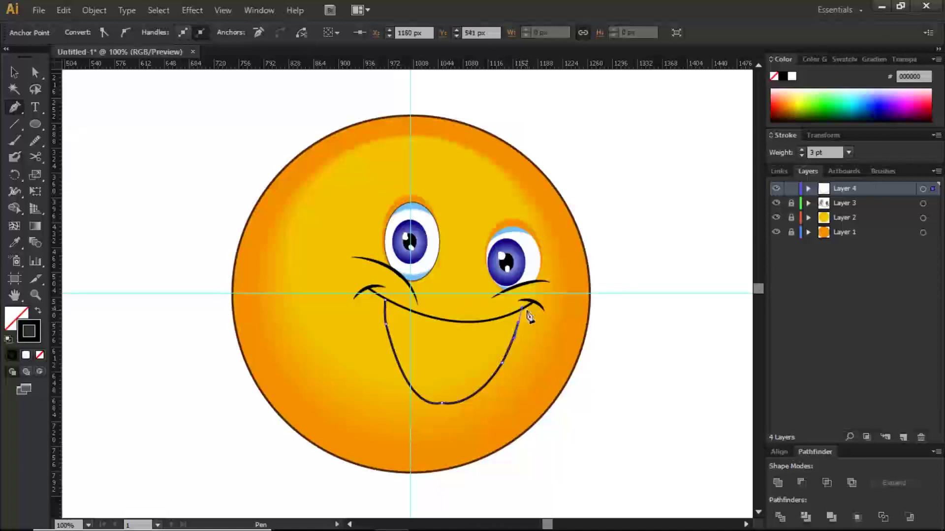
{"action": "left_click", "coordinate": [526, 308]}
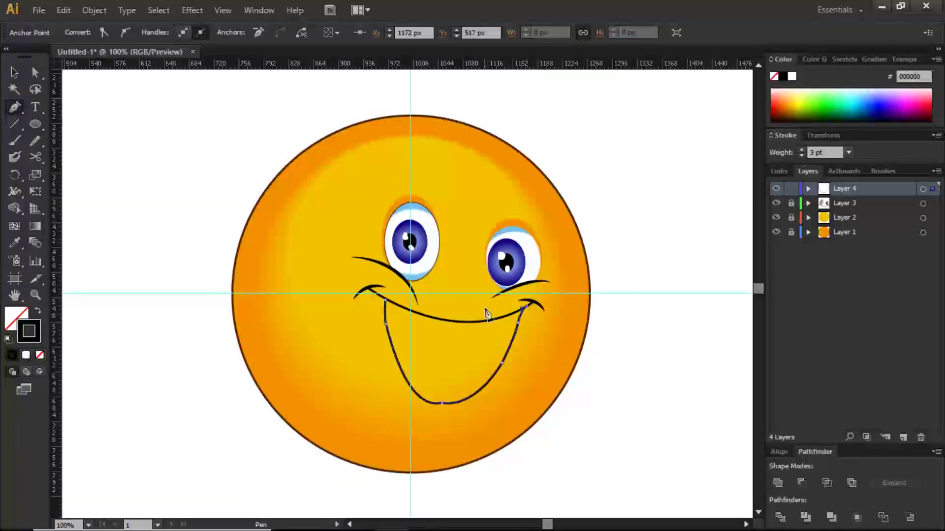
{"action": "left_click_drag", "start_coordinate": [494, 313], "coordinate": [427, 305]}
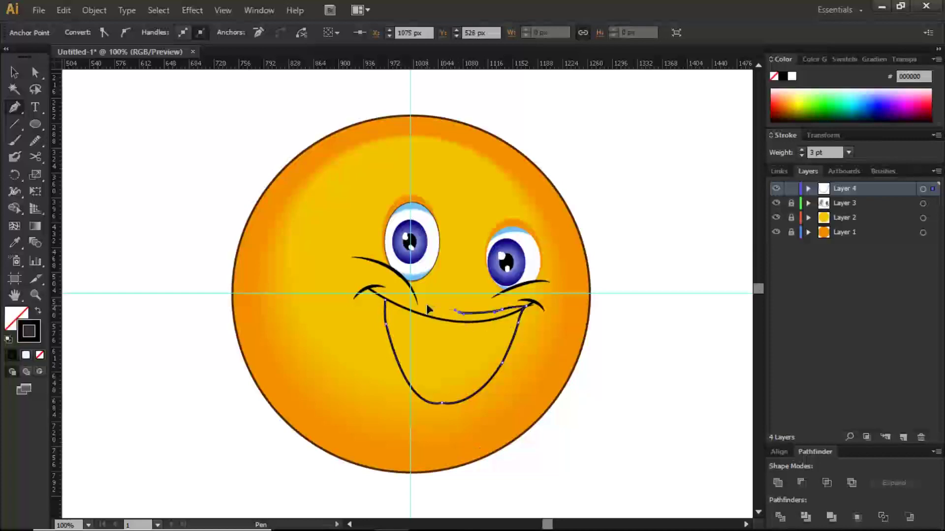
{"action": "left_click", "coordinate": [386, 302]}
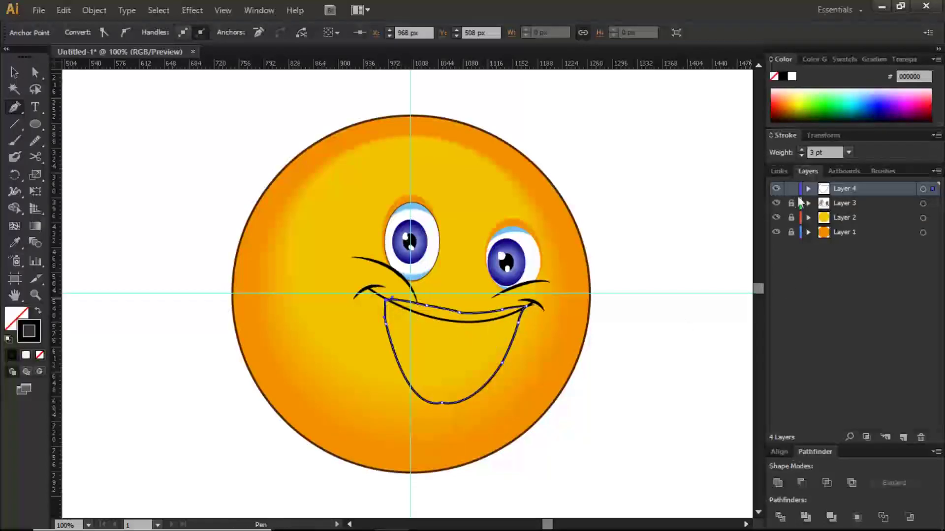
Unlock Layer 3 and the smile curve path inside it
{"action": "left_click", "coordinate": [791, 203]}
{"action": "left_click", "coordinate": [808, 203]}
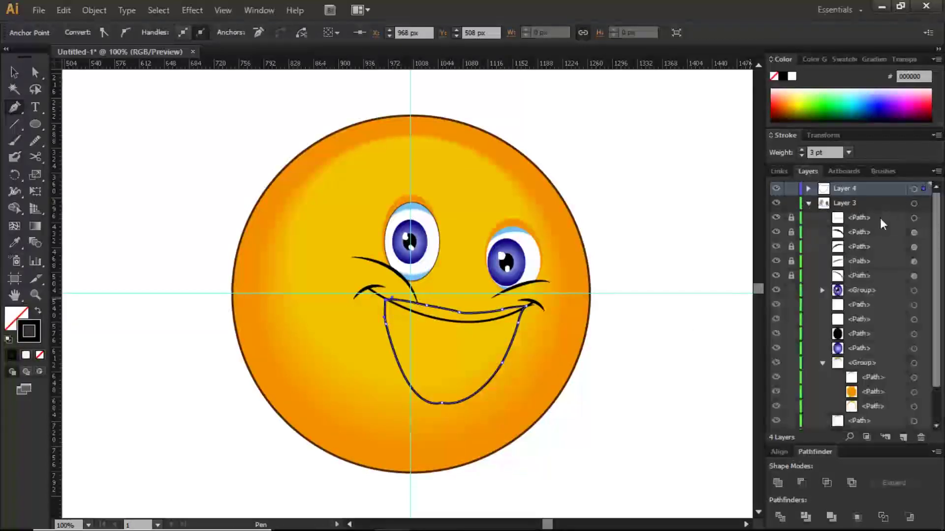
{"action": "left_click", "coordinate": [894, 218]}
{"action": "left_click", "coordinate": [790, 218]}
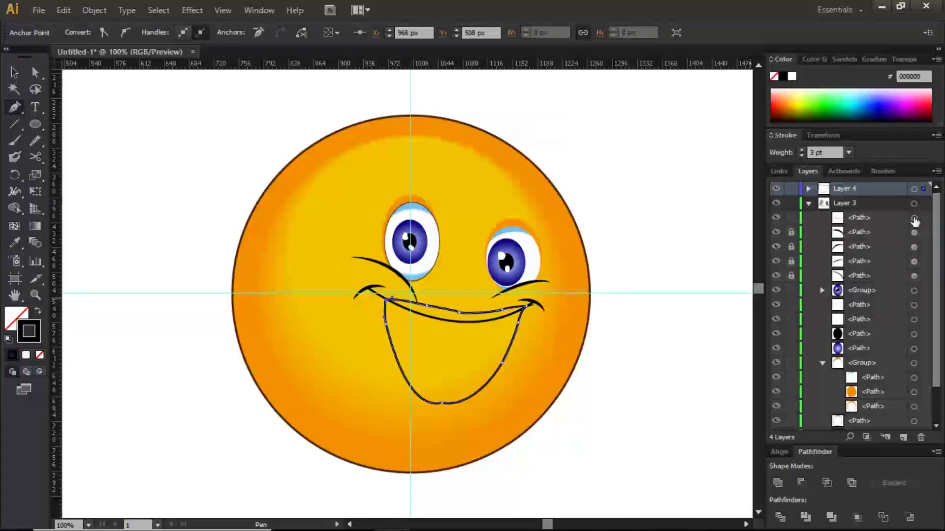
Duplicate the smile curve in place, lock the original in Layer 3 and move the copy into Layer 4
{"action": "left_click", "coordinate": [914, 218]}
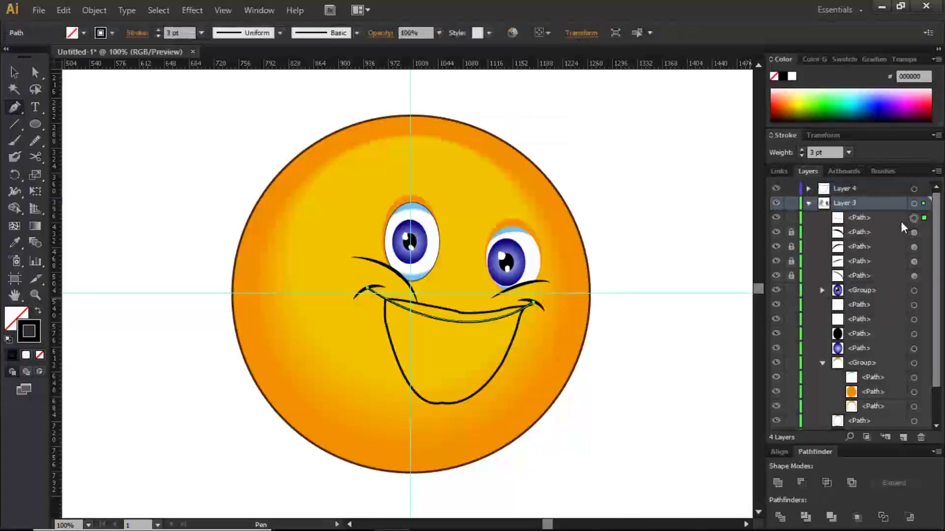
{"action": "key", "text": "ctrl+c"}
{"action": "key", "text": "ctrl+f"}
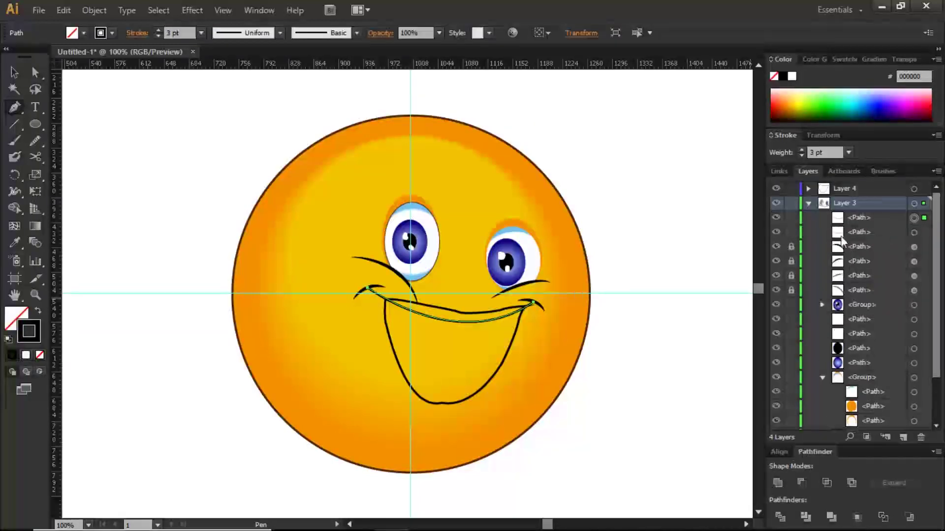
{"action": "left_click", "coordinate": [791, 232]}
{"action": "left_click_drag", "start_coordinate": [869, 215], "coordinate": [810, 192]}
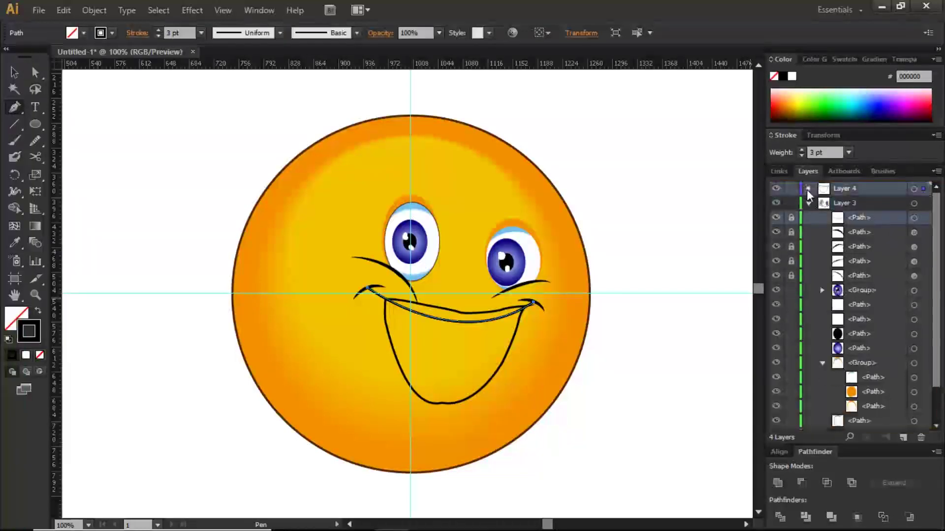
Trim the open-mouth outline along the smile curve copy with Pathfinder Minus Front
{"action": "left_click", "coordinate": [807, 190]}
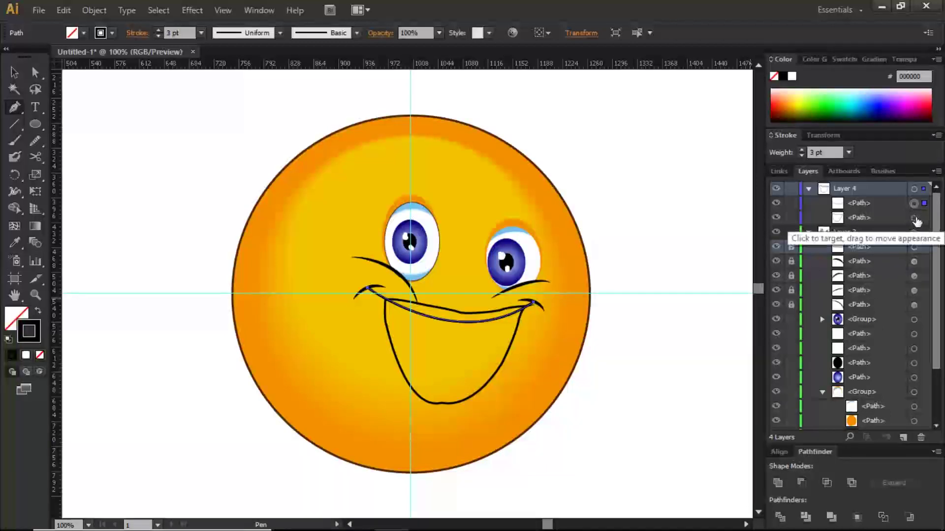
{"action": "left_click", "coordinate": [914, 217], "text": "shift"}
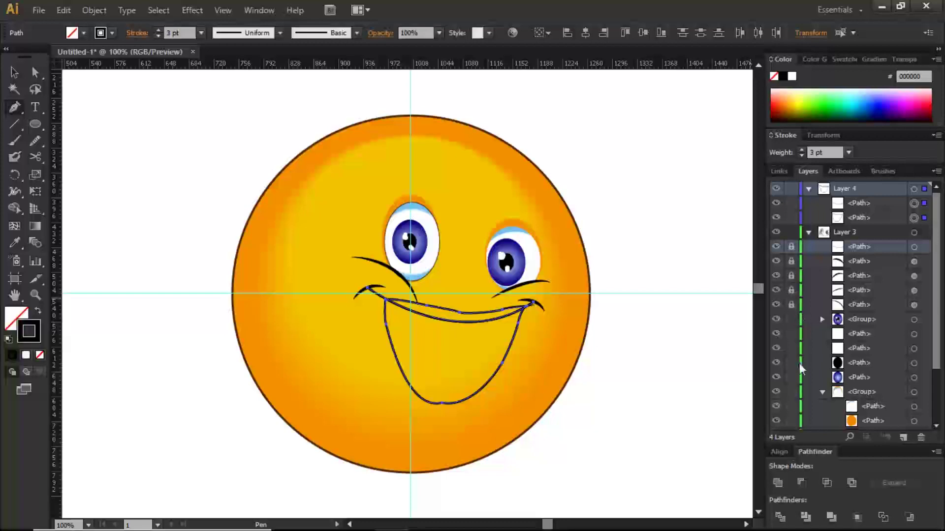
{"action": "left_click", "coordinate": [828, 485]}
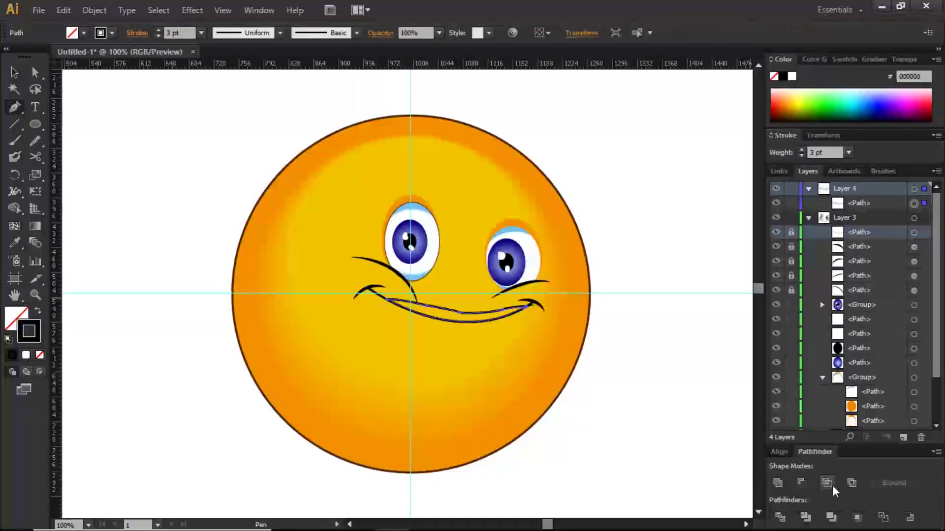
{"action": "key", "text": "ctrl+z"}
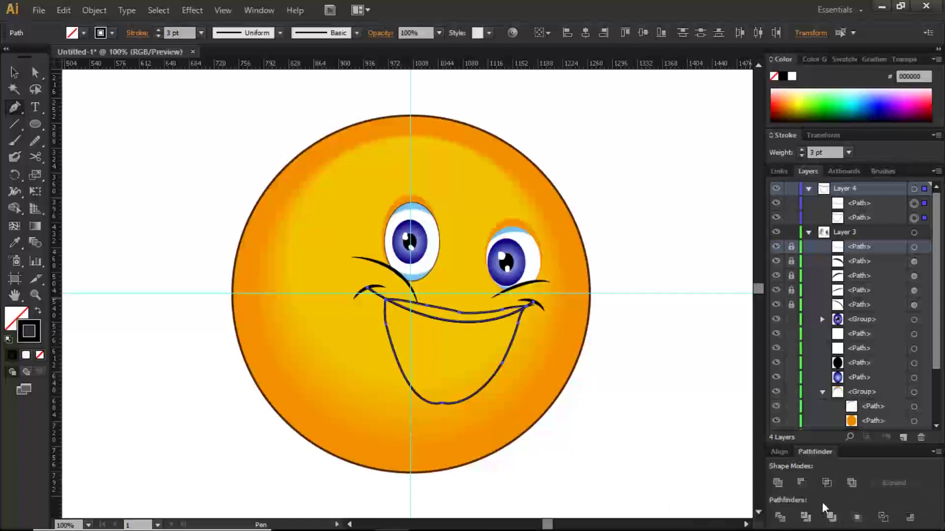
{"action": "left_click", "coordinate": [801, 482]}
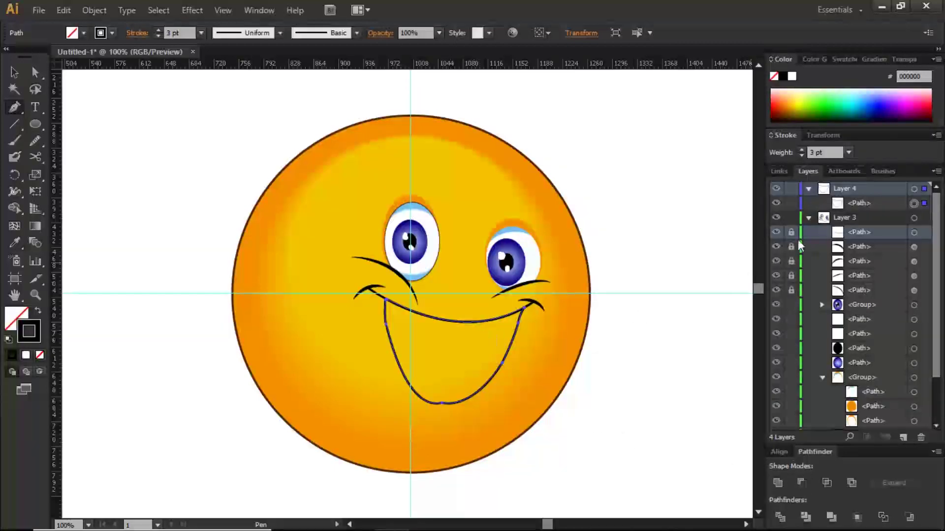
{"action": "left_click", "coordinate": [776, 191]}
{"action": "left_click", "coordinate": [777, 191]}
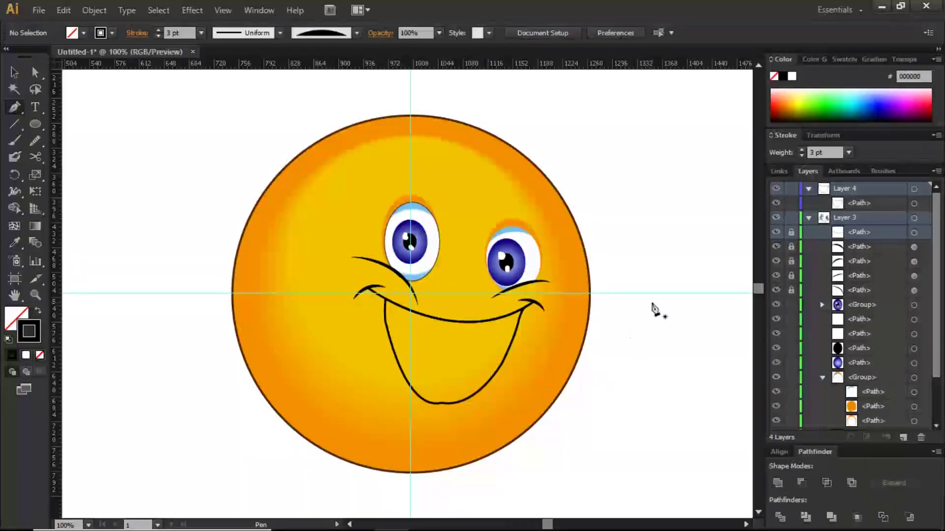
Smooth the sides and bottom of the open-mouth outline with the Smooth tool, and lock the path
{"action": "left_click", "coordinate": [915, 203]}
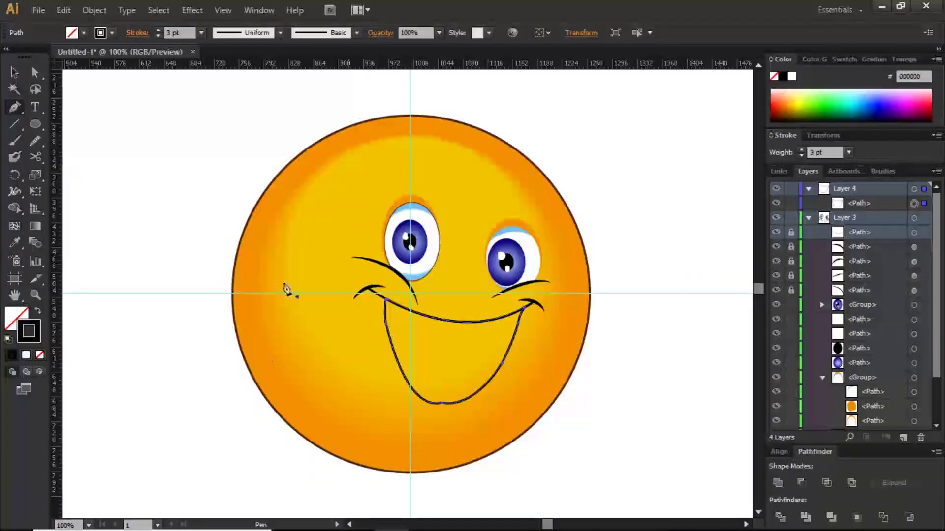
{"action": "left_click", "coordinate": [34, 138]}
{"action": "left_click", "coordinate": [39, 140]}
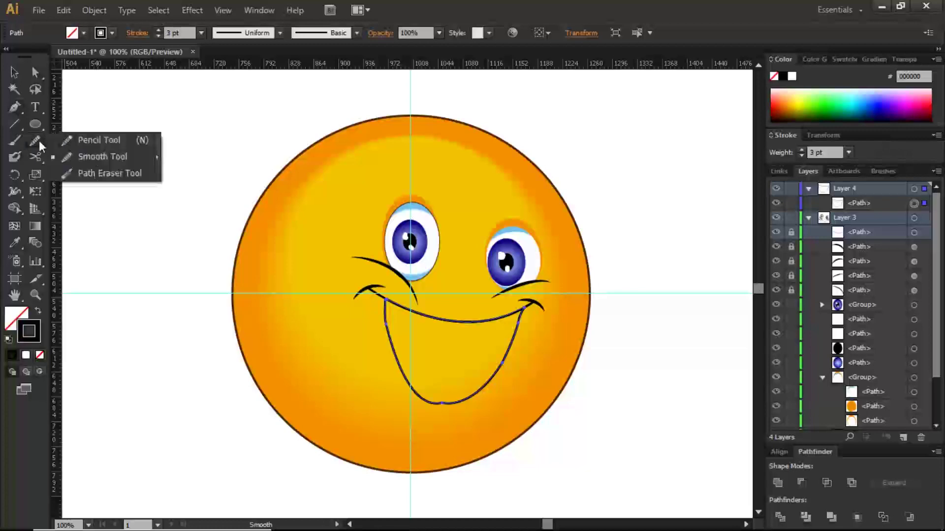
{"action": "left_click", "coordinate": [85, 158]}
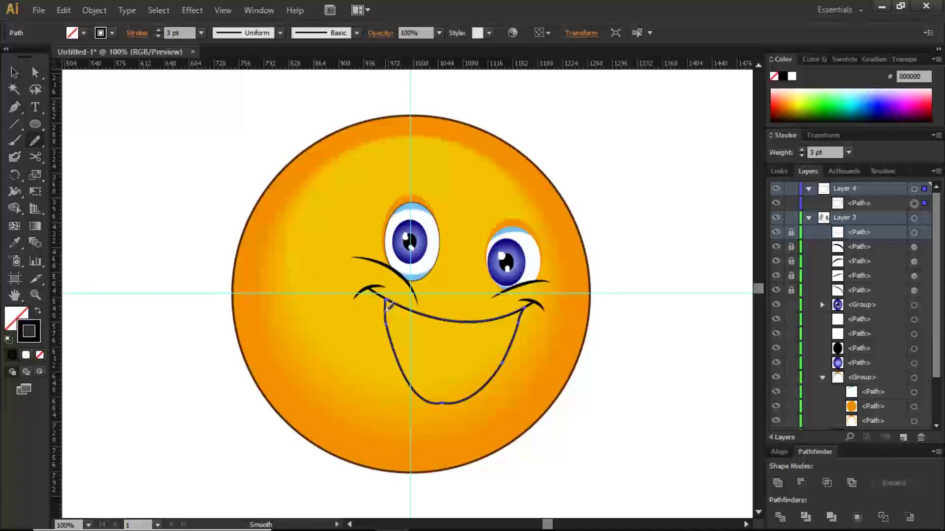
{"action": "mouse_move", "coordinate": [387, 306]}
{"action": "left_mouse_down"}
{"action": "mouse_move", "coordinate": [394, 359]}
{"action": "mouse_move", "coordinate": [443, 412]}
{"action": "mouse_move", "coordinate": [423, 394]}
{"action": "mouse_move", "coordinate": [438, 406]}
{"action": "mouse_move", "coordinate": [490, 385]}
{"action": "left_mouse_up"}
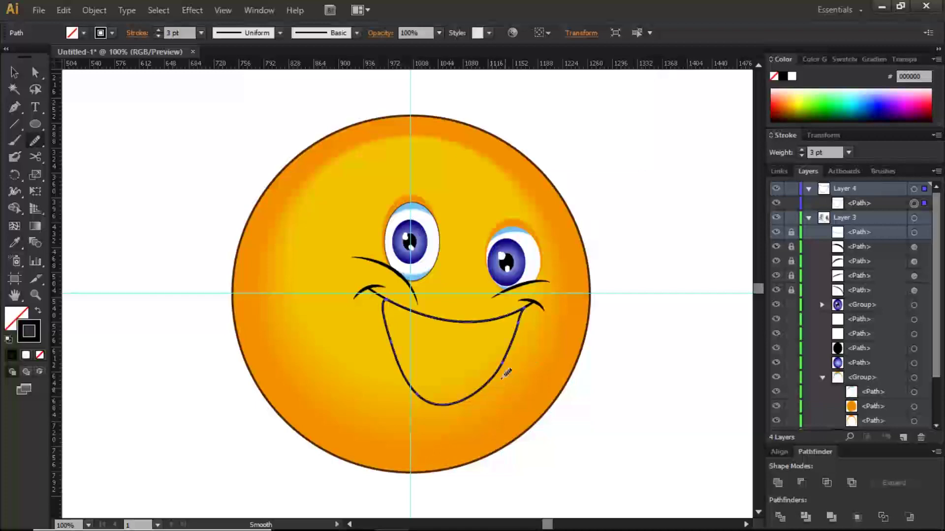
{"action": "left_click_drag", "start_coordinate": [517, 320], "coordinate": [509, 348]}
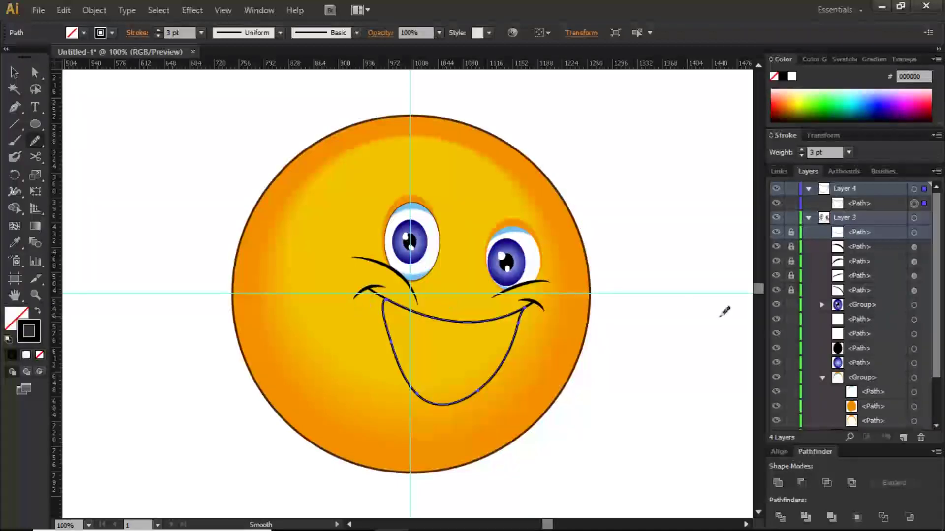
{"action": "key", "text": "ctrl+shift+a"}
Draw a closed teeth shape with the Pen tool, curving below the middle of the smile curve and closing slightly above it
{"action": "key", "text": "p"}
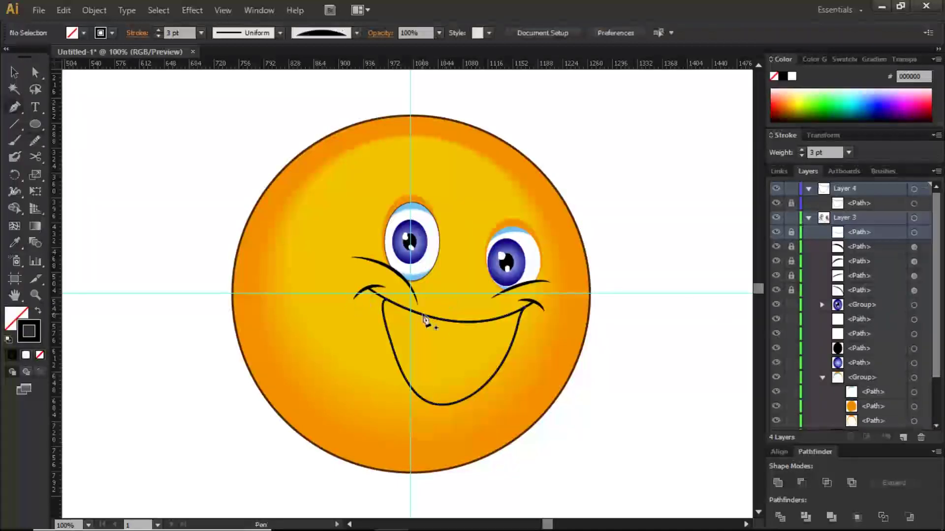
{"action": "left_click", "coordinate": [399, 306]}
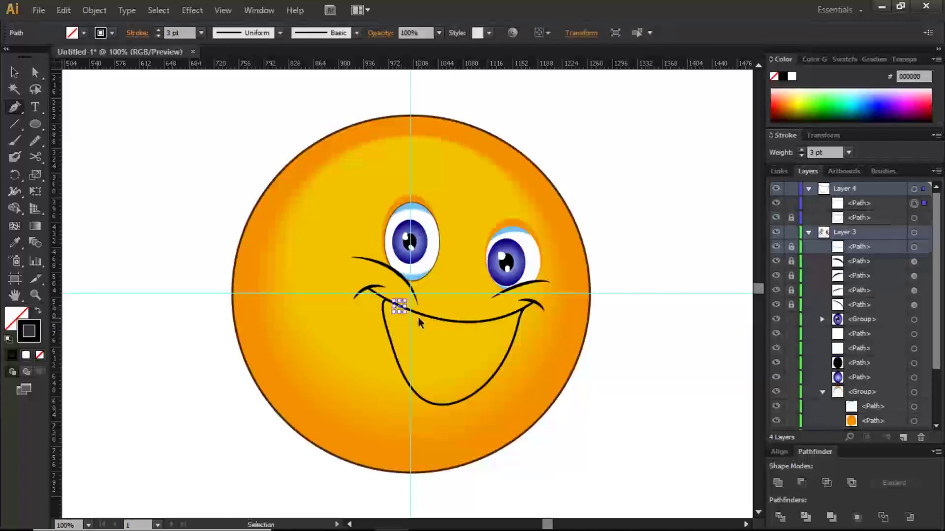
{"action": "key", "text": "ctrl+z"}
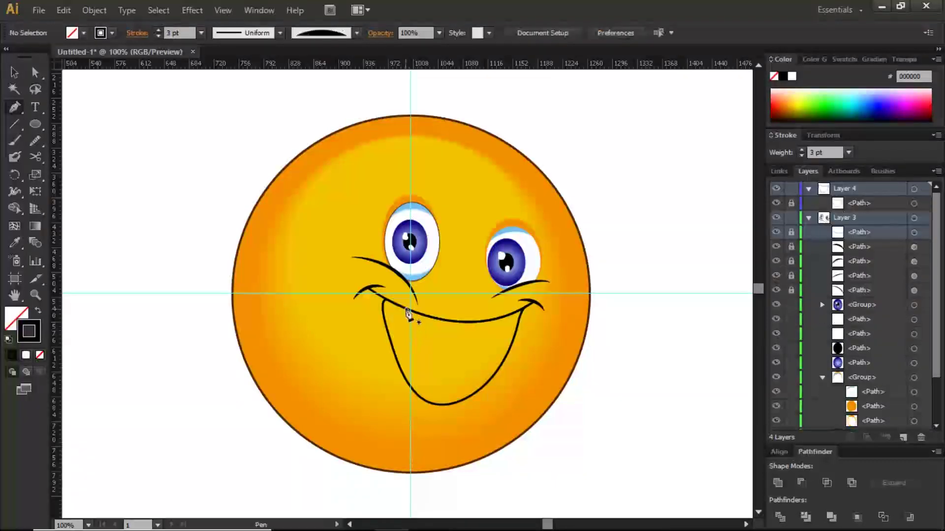
{"action": "left_click", "coordinate": [402, 307]}
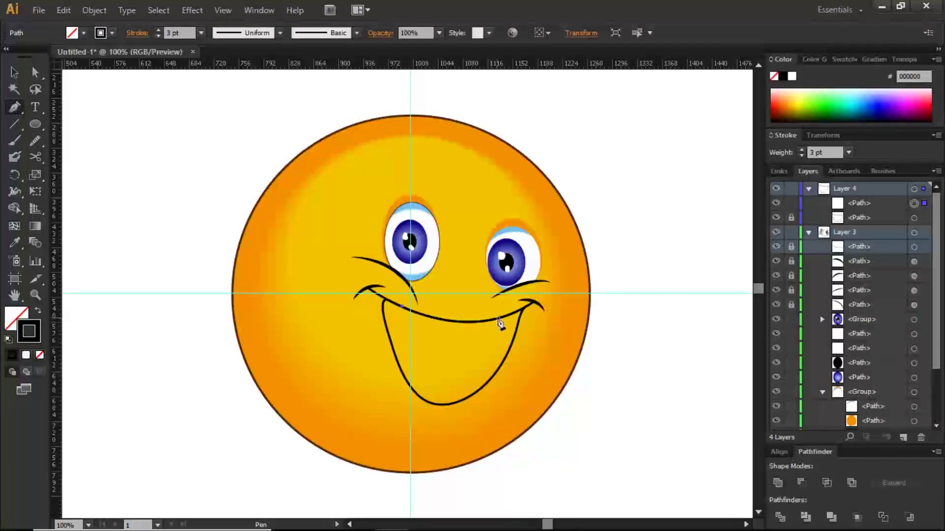
{"action": "left_click_drag", "start_coordinate": [497, 320], "coordinate": [535, 245]}
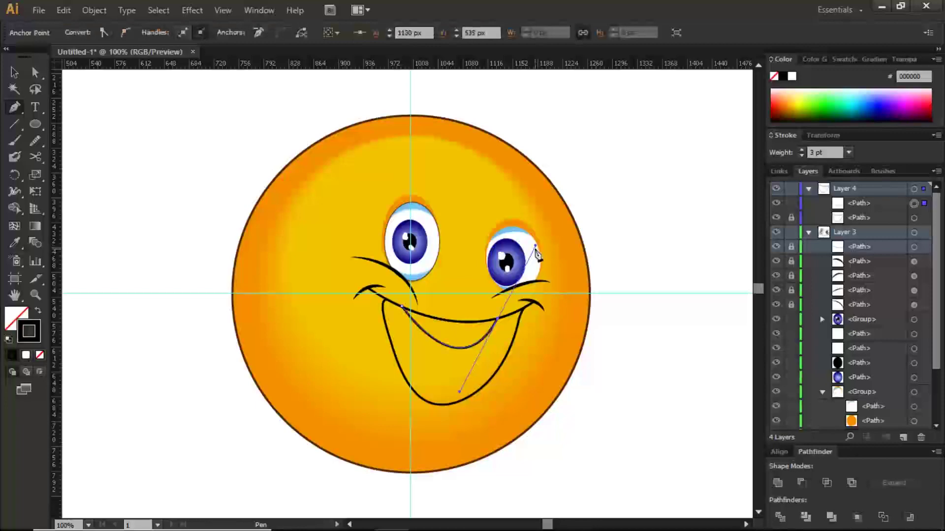
{"action": "left_click", "coordinate": [498, 320]}
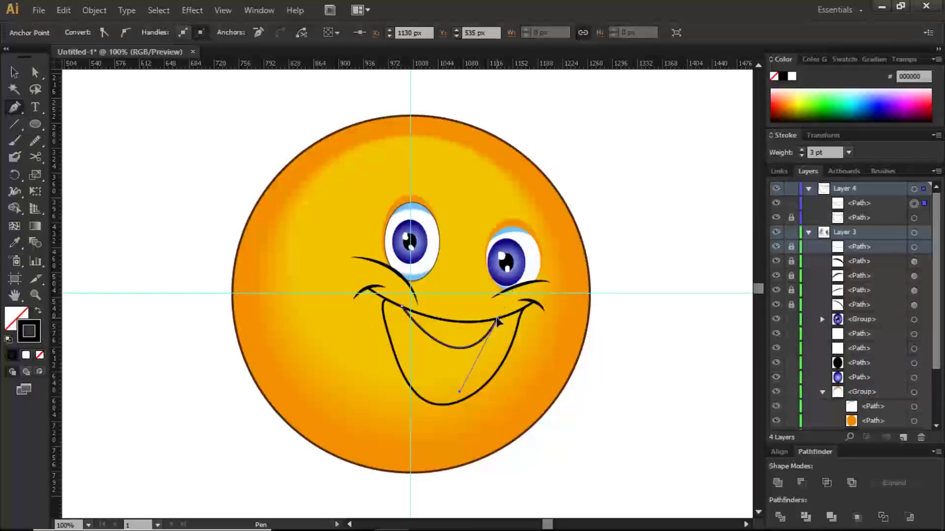
{"action": "left_click_drag", "start_coordinate": [403, 307], "coordinate": [467, 305]}
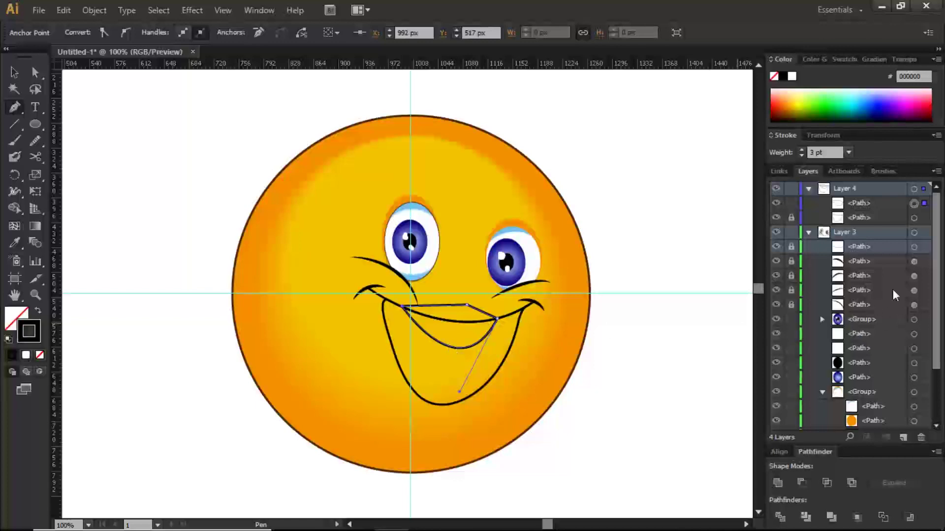
Unlock the smile curve in Layer 3, duplicate it in place and lock the original again
{"action": "left_click", "coordinate": [790, 246]}
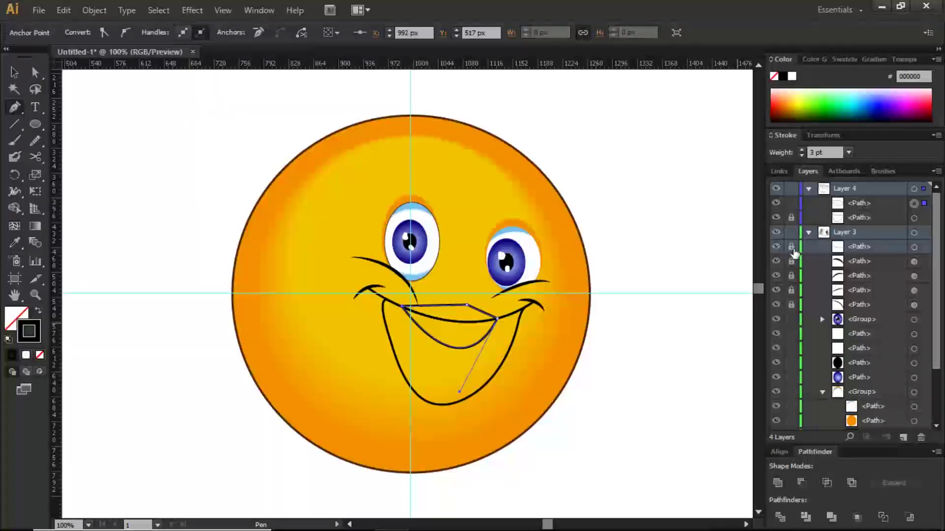
{"action": "left_click", "coordinate": [914, 248]}
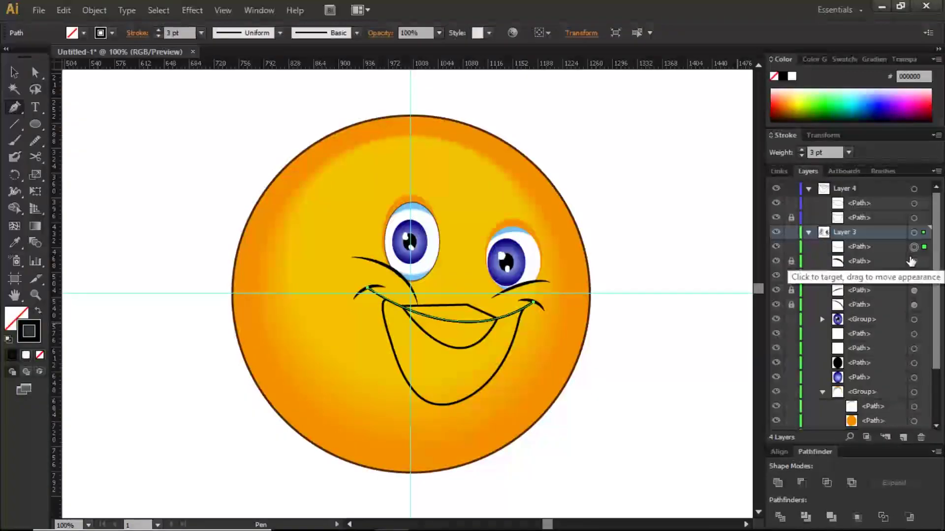
{"action": "key", "text": "ctrl+c"}
{"action": "key", "text": "ctrl+f"}
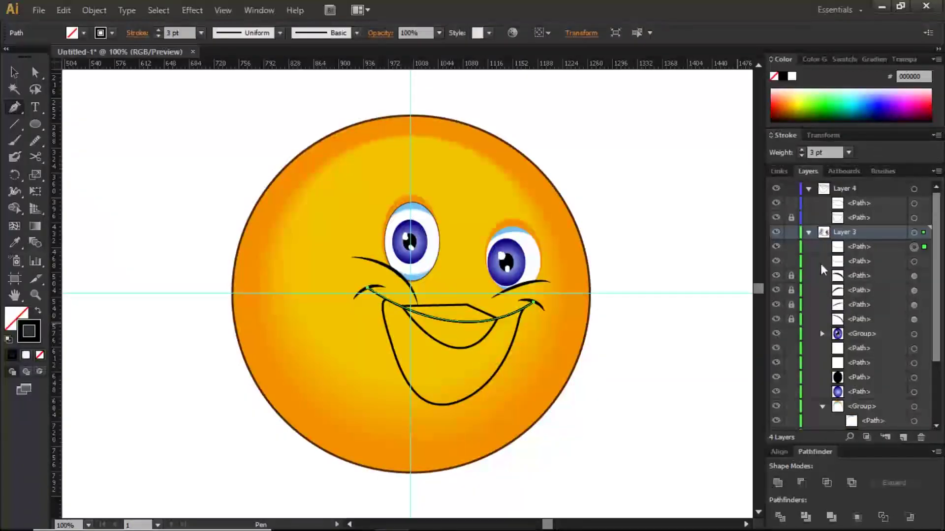
Move the smile curve copy into Layer 4 and trim the teeth shape along it with Pathfinder Minus Front
{"action": "left_click_drag", "start_coordinate": [870, 247], "coordinate": [865, 207]}
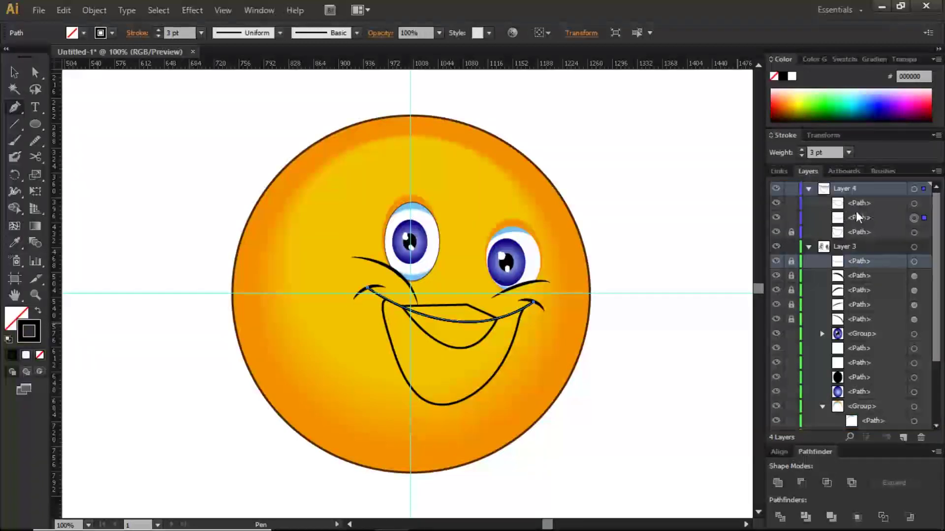
{"action": "left_click", "coordinate": [867, 202], "text": "shift"}
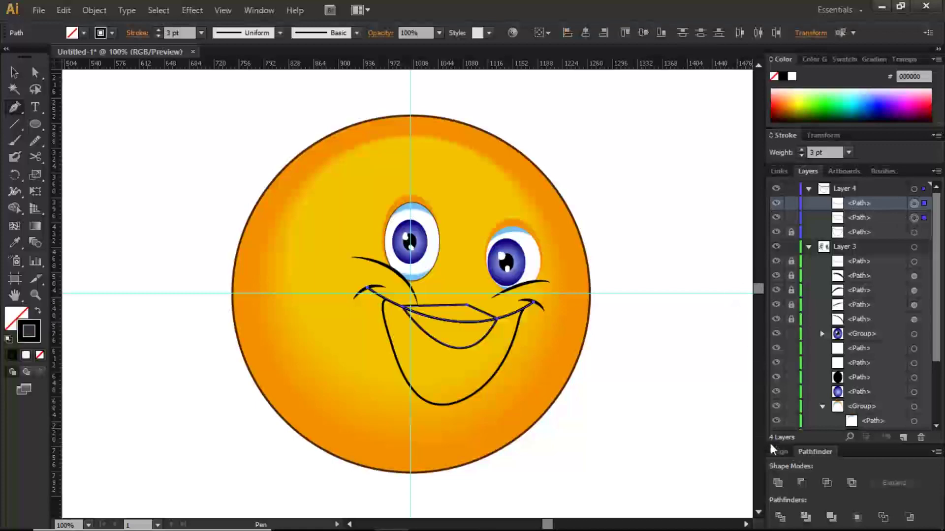
{"action": "left_click", "coordinate": [800, 483]}
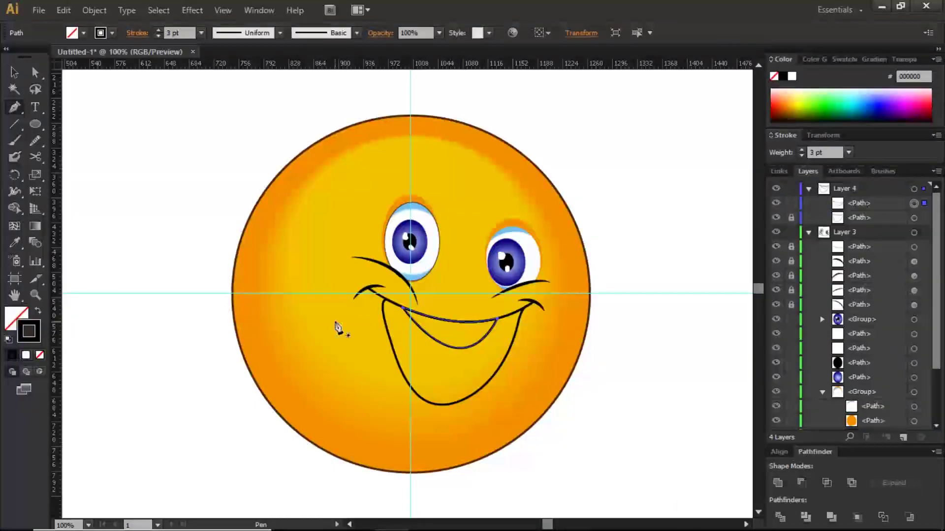
Give the teeth shape a white fill with no stroke, and lock its path
{"action": "left_click", "coordinate": [8, 339]}
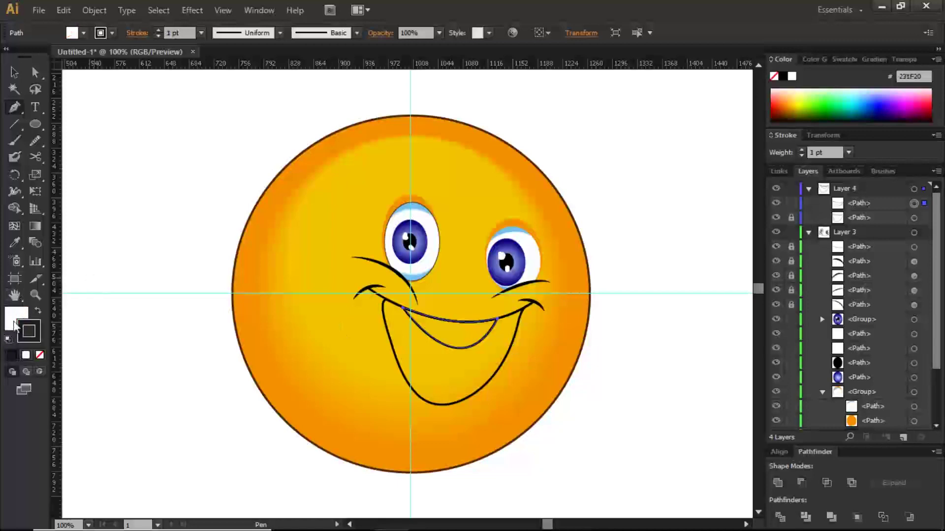
{"action": "left_click", "coordinate": [42, 356]}
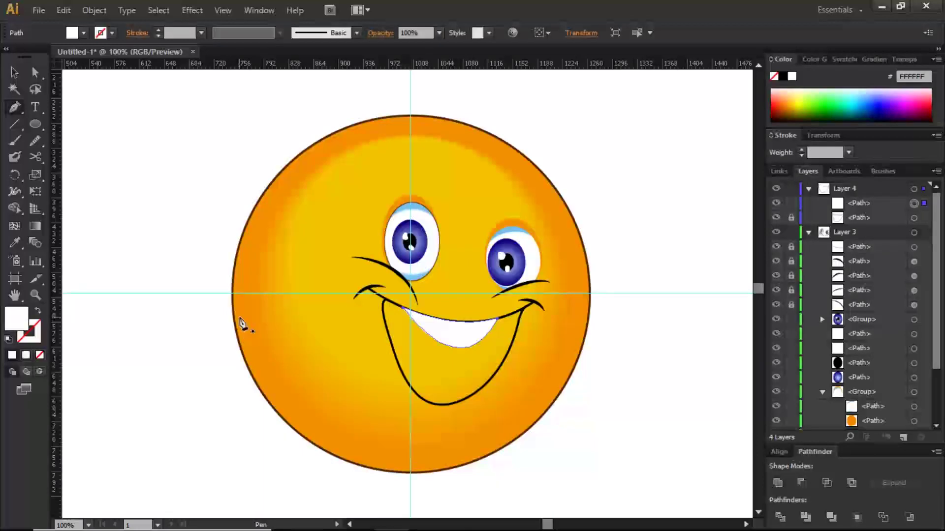
{"action": "key", "text": "v"}
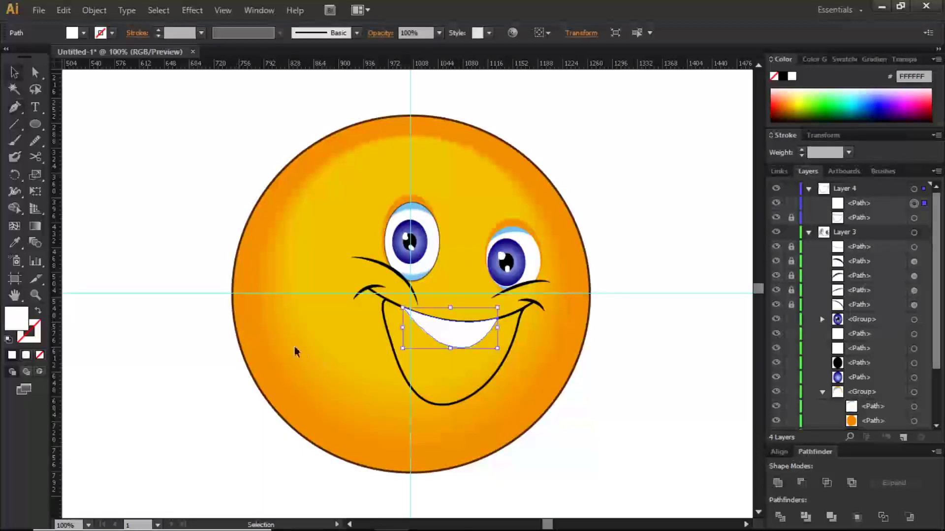
{"action": "left_click", "coordinate": [193, 363]}
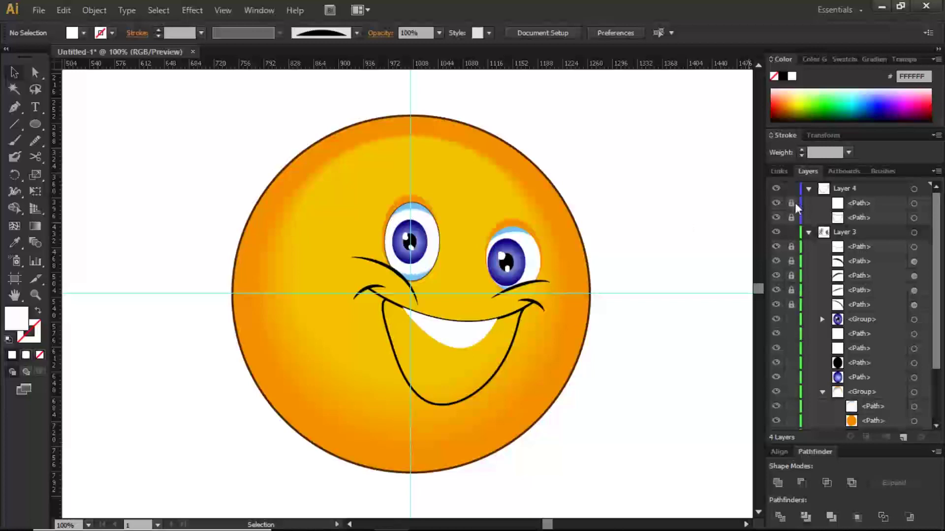
Draw a closed two-bump tongue shape with the Pen tool in the mouth's lower left, overlapping the mouth outline, and deselect it
{"action": "left_click", "coordinate": [15, 107]}
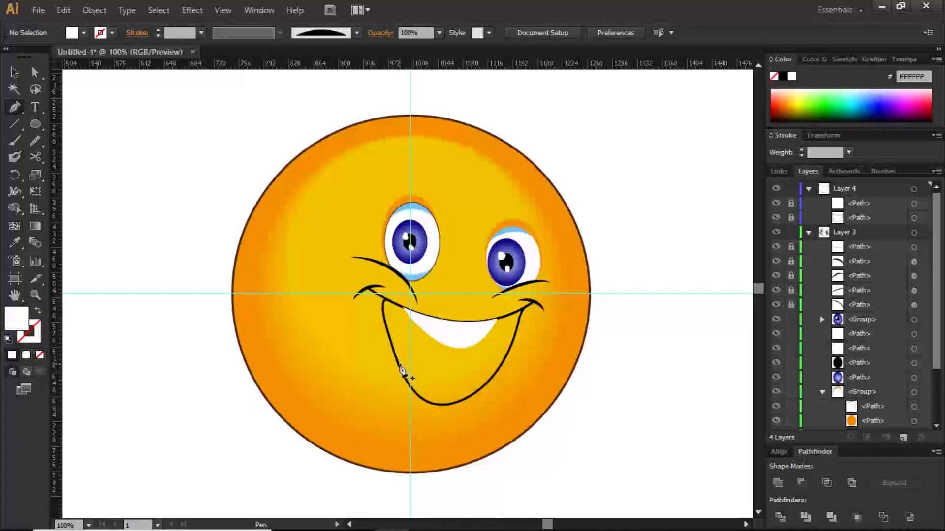
{"action": "left_click", "coordinate": [397, 360]}
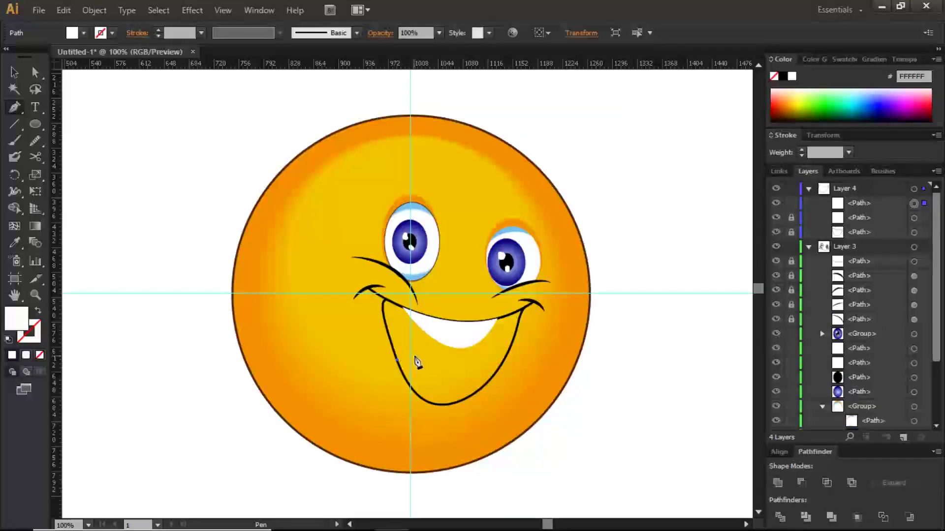
{"action": "mouse_move", "coordinate": [417, 362]}
{"action": "left_mouse_down"}
{"action": "mouse_move", "coordinate": [427, 382]}
{"action": "mouse_move", "coordinate": [422, 371]}
{"action": "left_mouse_up"}
{"action": "key", "text": "ctrl+z"}
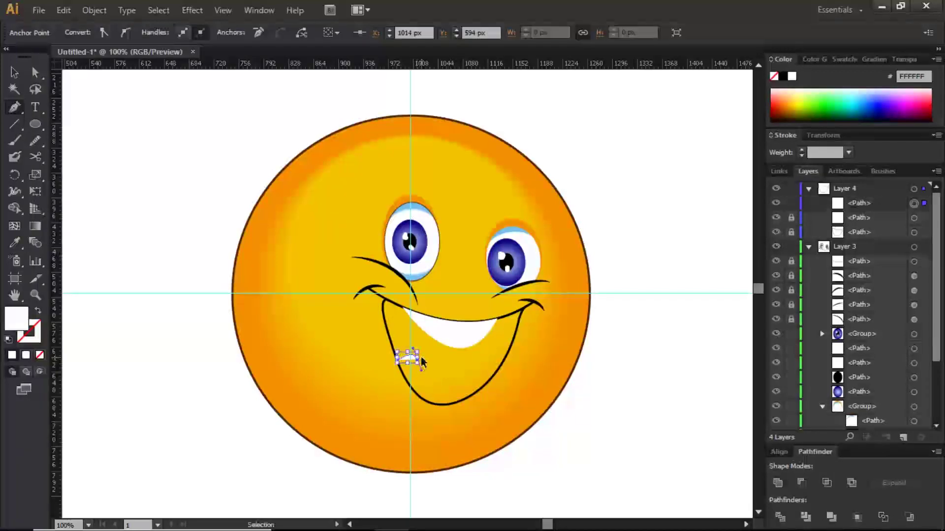
{"action": "left_click_drag", "start_coordinate": [419, 365], "coordinate": [425, 387]}
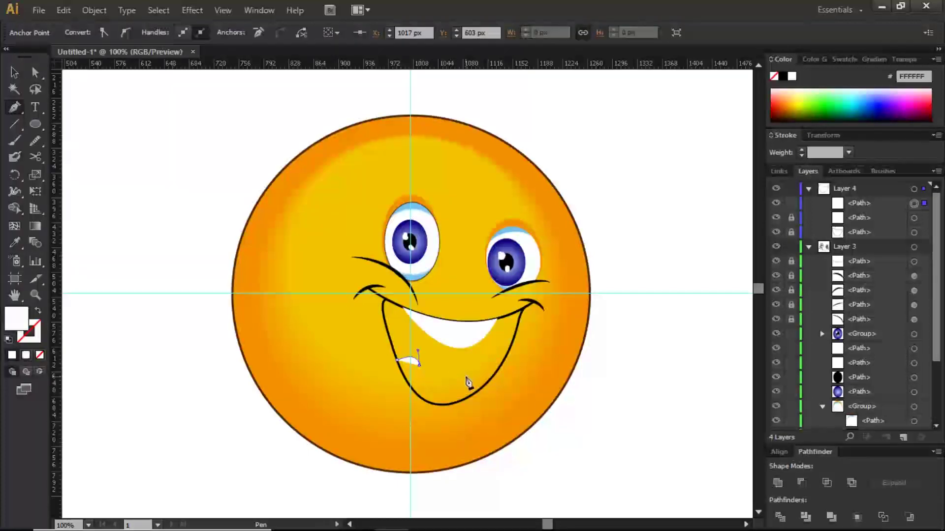
{"action": "left_click_drag", "start_coordinate": [455, 383], "coordinate": [451, 407]}
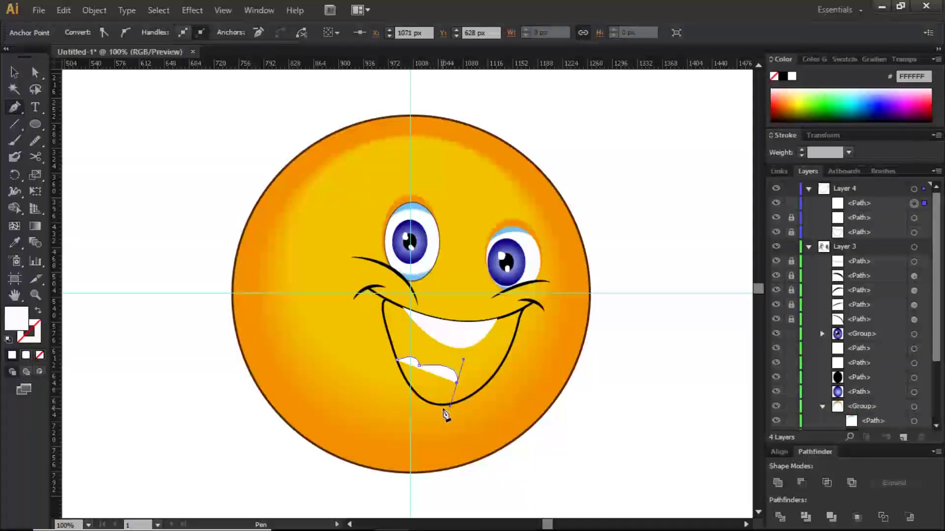
{"action": "left_click_drag", "start_coordinate": [449, 407], "coordinate": [444, 406]}
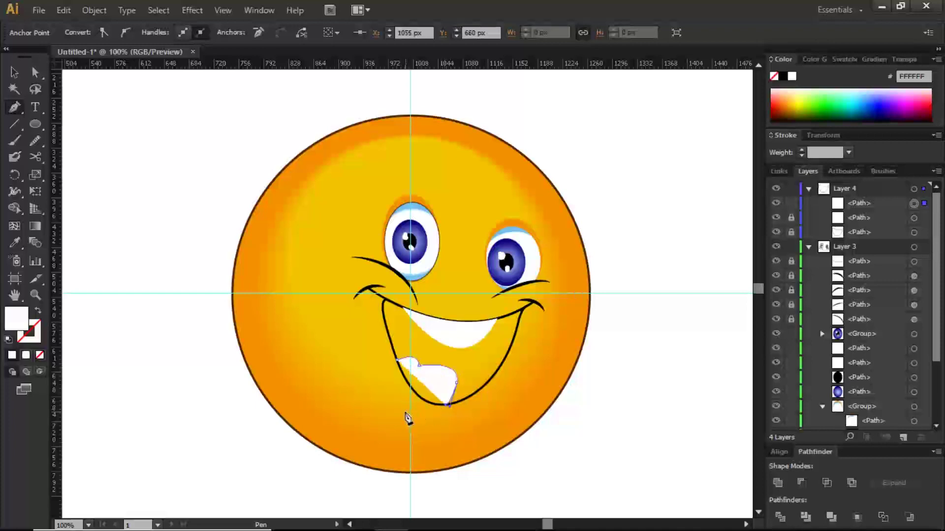
{"action": "left_click", "coordinate": [405, 411]}
{"action": "left_click", "coordinate": [388, 377]}
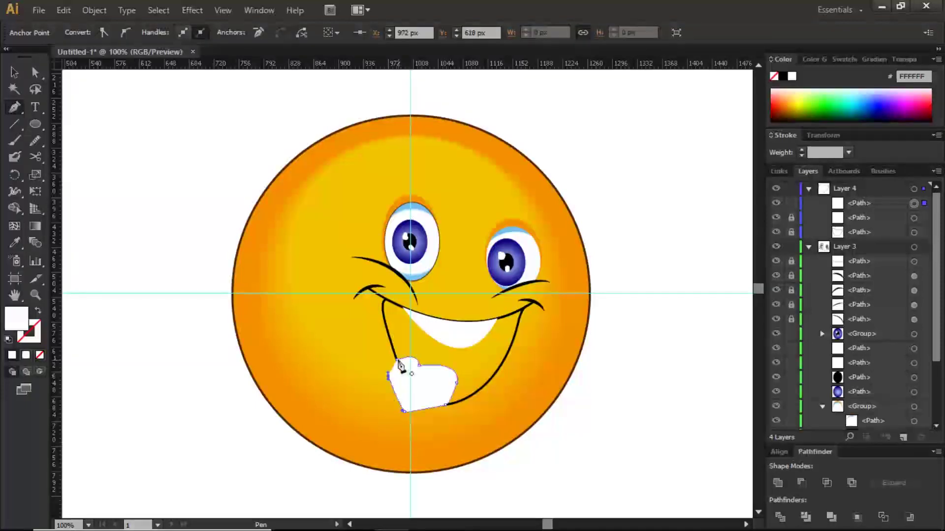
{"action": "left_click", "coordinate": [400, 364]}
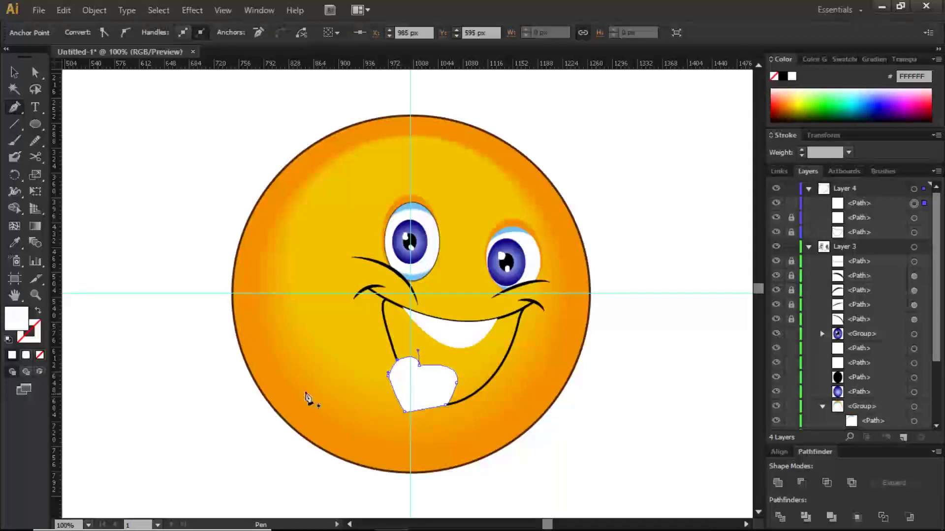
{"action": "key", "text": "ctrl"}
{"action": "key", "text": "ctrl+shift+a"}
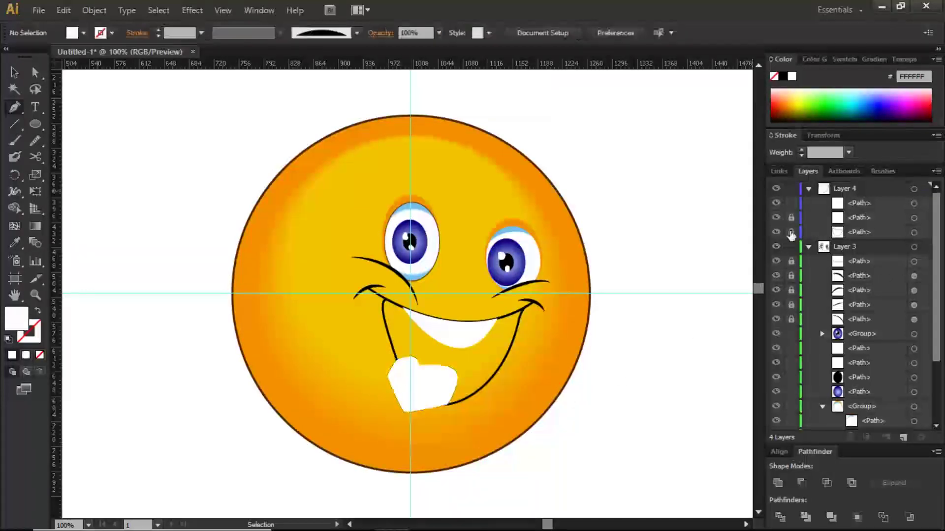
Unlock the open-mouth outline in Layer 4, duplicate it in place and lock the original again
{"action": "left_click", "coordinate": [791, 232]}
{"action": "left_click", "coordinate": [914, 232]}
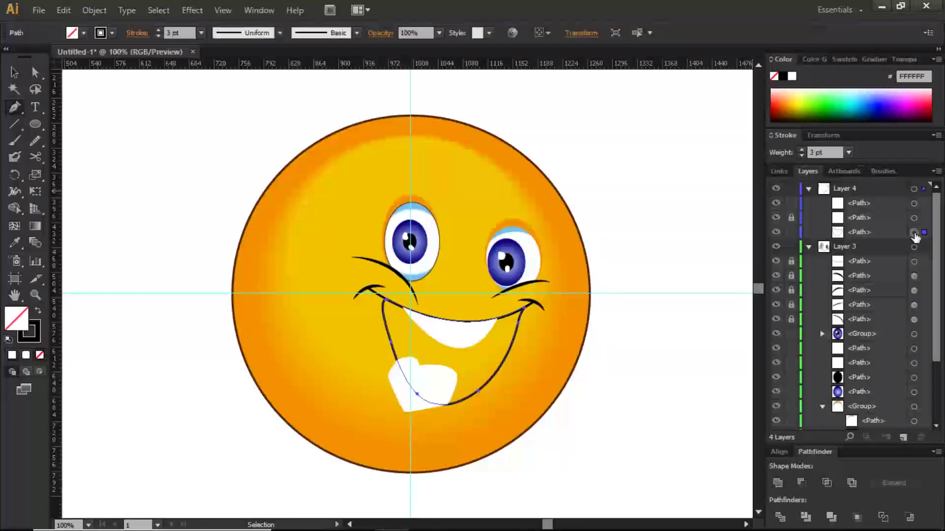
{"action": "key", "text": "ctrl+c"}
{"action": "key", "text": "ctrl+f"}
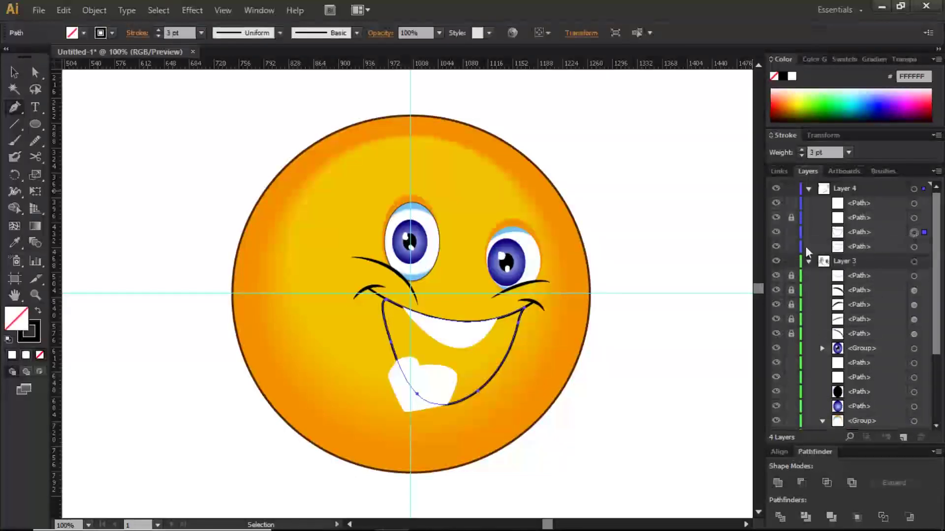
Move the mouth outline copy above the tongue shape and crop the tongue to the mouth with Pathfinder Intersect
{"action": "left_click_drag", "start_coordinate": [894, 232], "coordinate": [890, 210]}
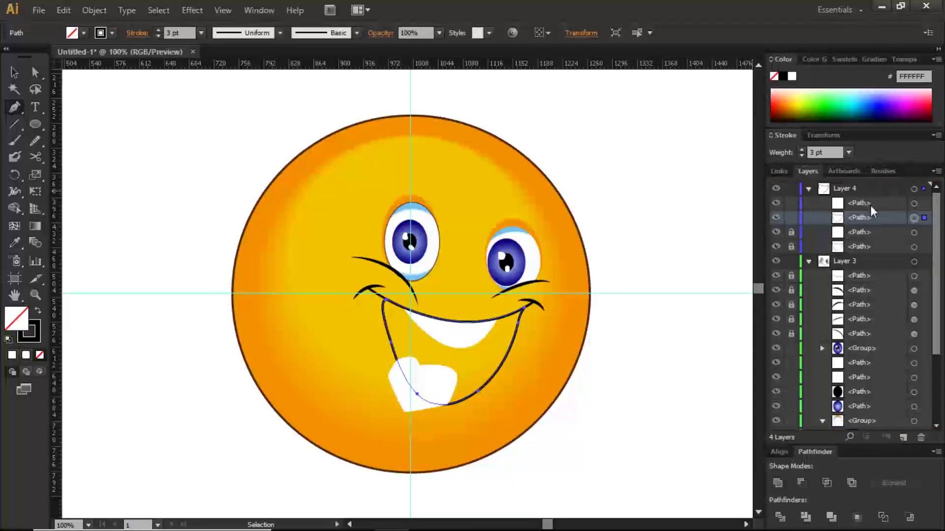
{"action": "left_click_drag", "start_coordinate": [875, 219], "coordinate": [876, 200]}
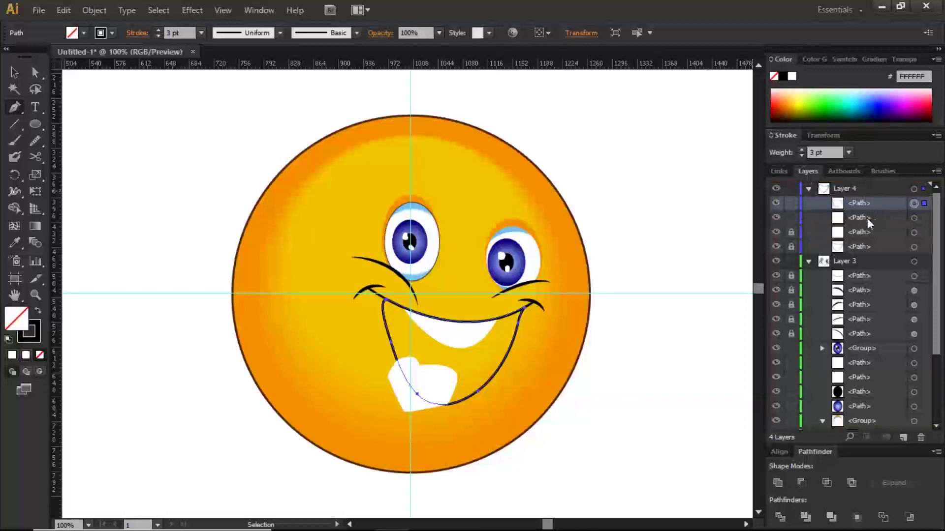
{"action": "left_click", "coordinate": [914, 218], "text": "shift"}
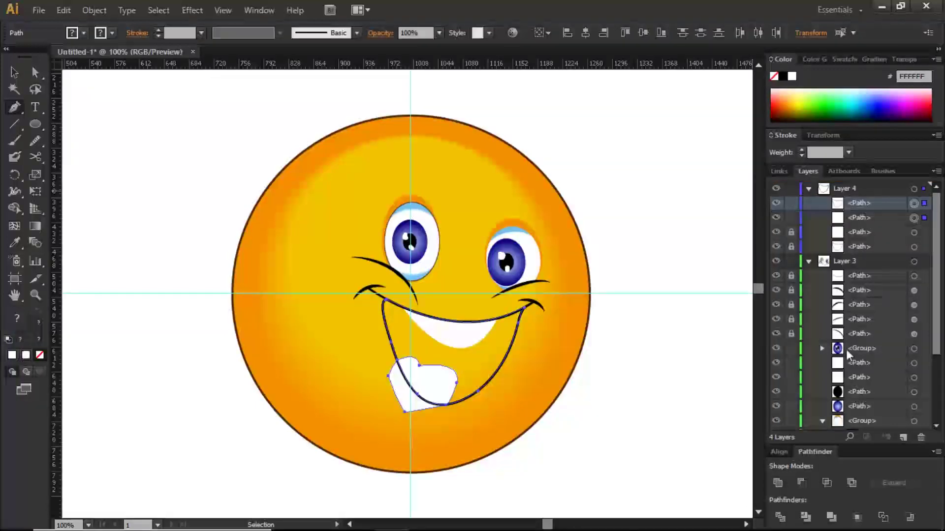
{"action": "left_click", "coordinate": [826, 482]}
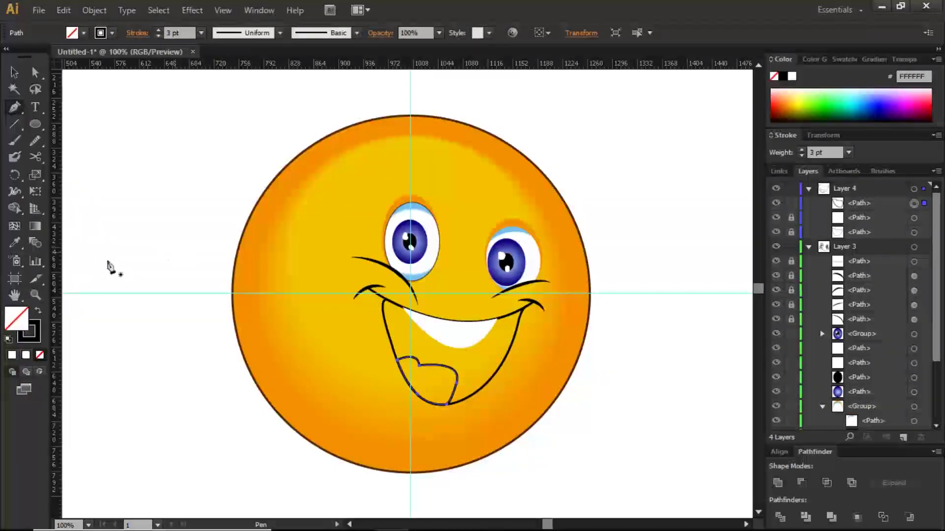
Give the cropped tongue shape a linear gradient fill and remove its stroke
{"action": "left_click", "coordinate": [868, 59]}
{"action": "left_click", "coordinate": [881, 79]}
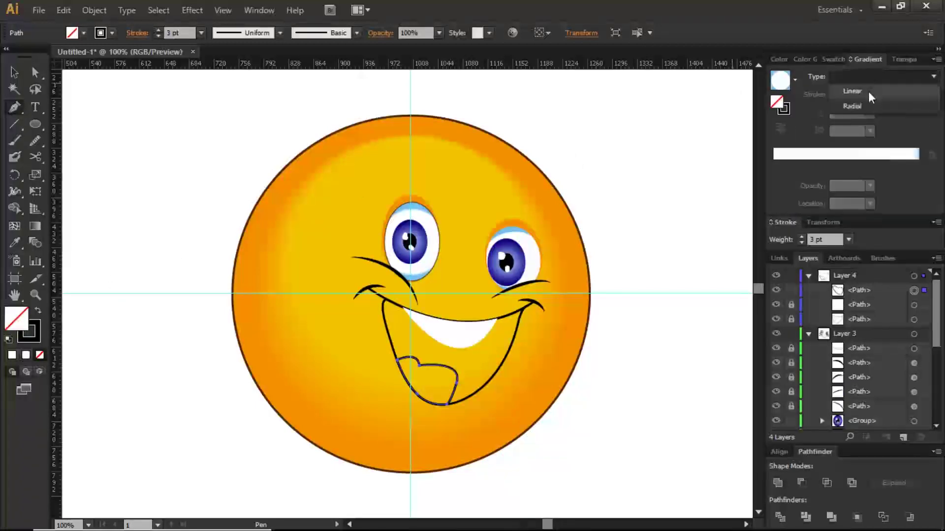
{"action": "left_click", "coordinate": [852, 91]}
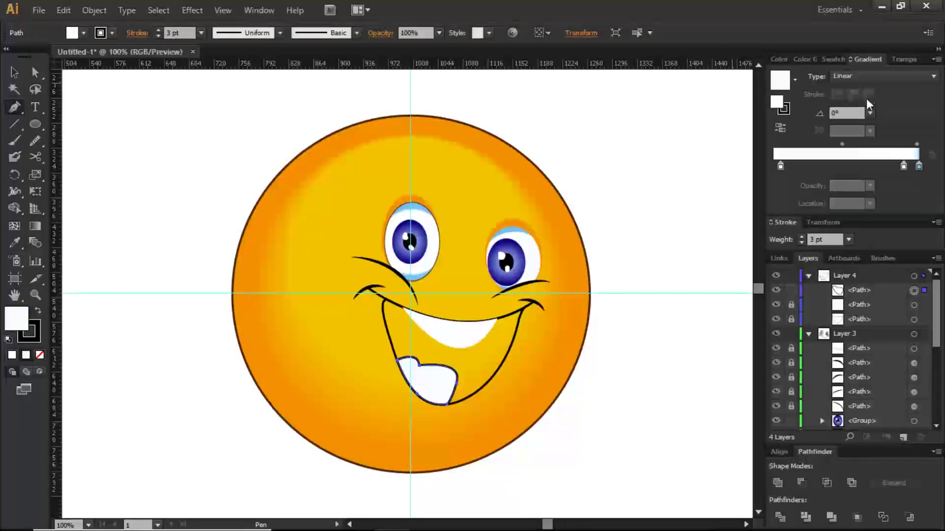
{"action": "left_click", "coordinate": [36, 340]}
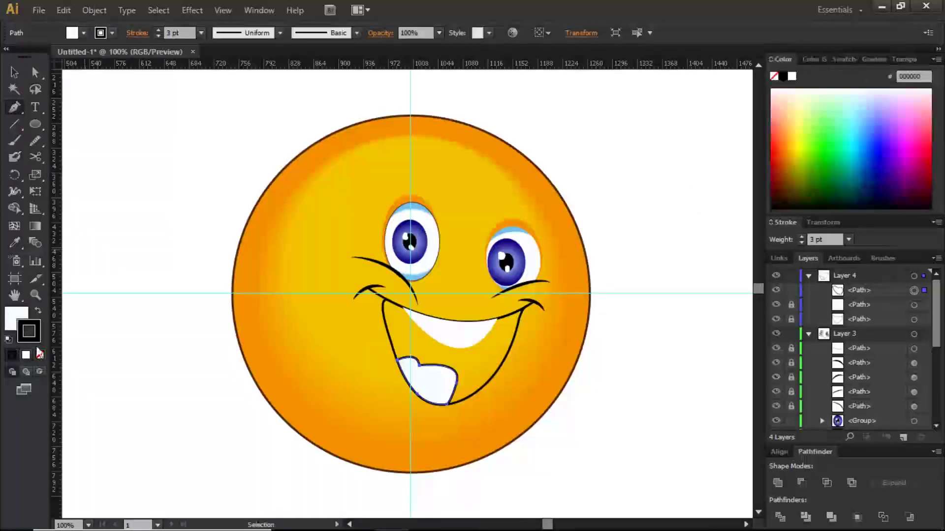
{"action": "left_click", "coordinate": [39, 355]}
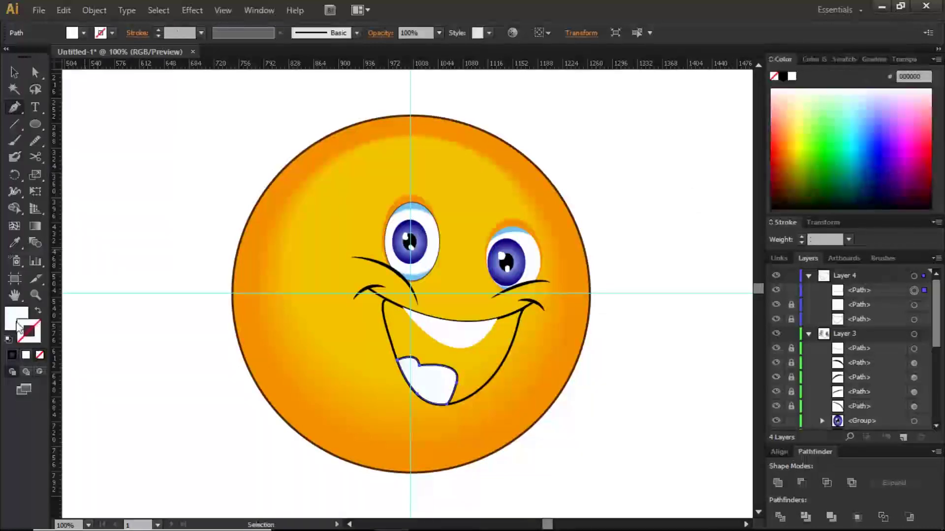
Set the start stop of the tongue's gradient to the red swatch ED1C24
{"action": "left_click", "coordinate": [874, 60]}
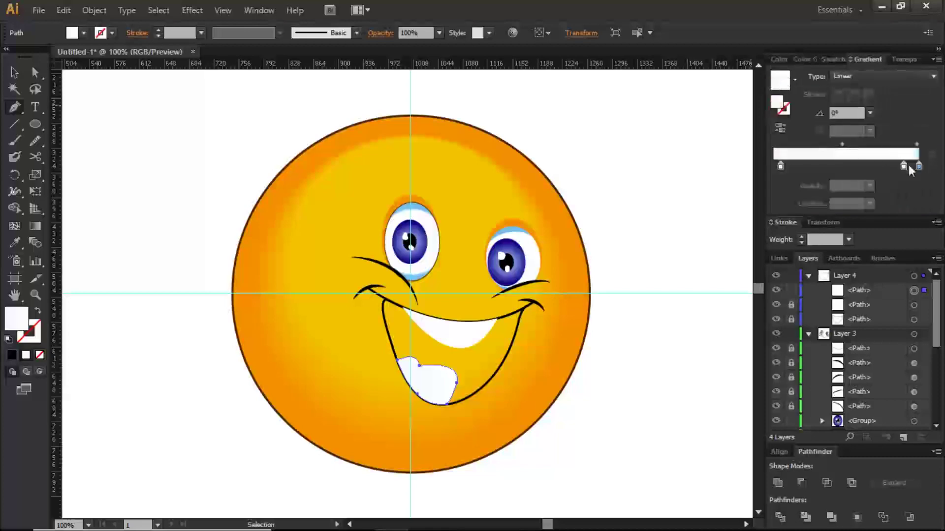
{"action": "double_click", "coordinate": [780, 166]}
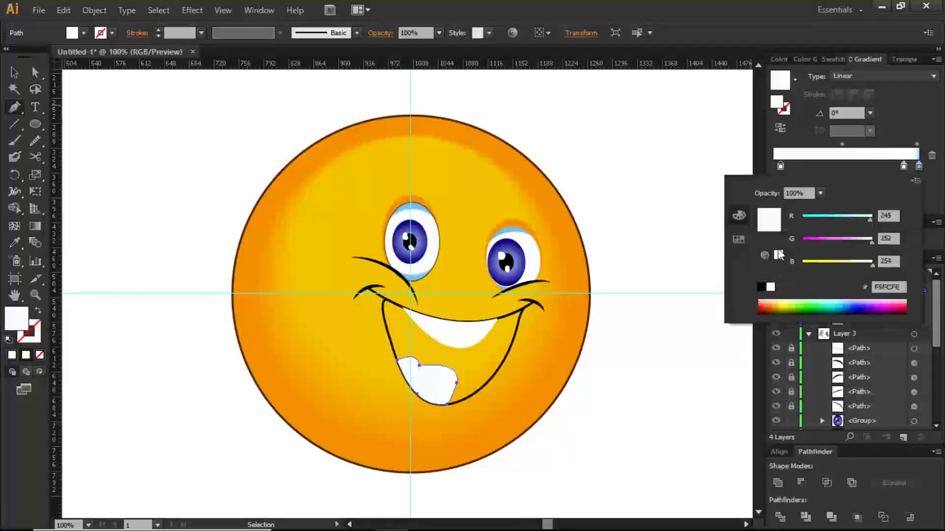
{"action": "left_click", "coordinate": [738, 239]}
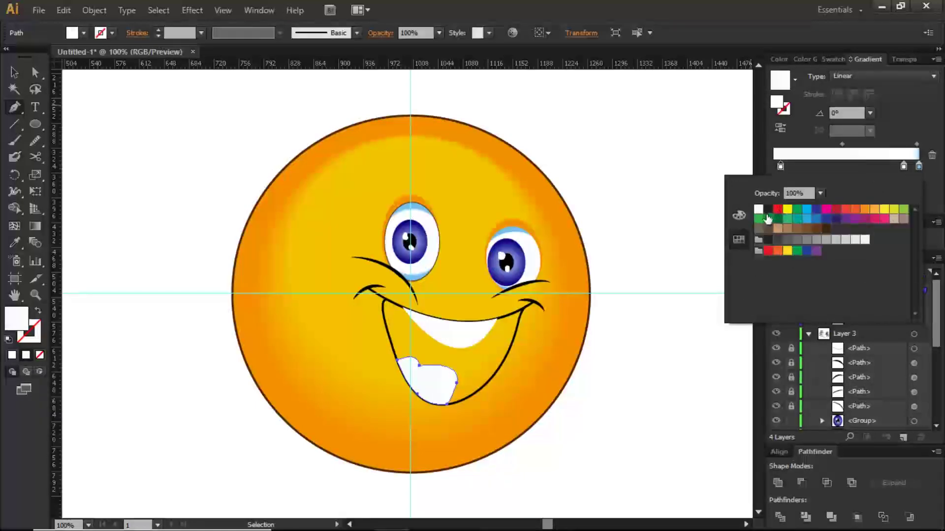
{"action": "left_click", "coordinate": [779, 209]}
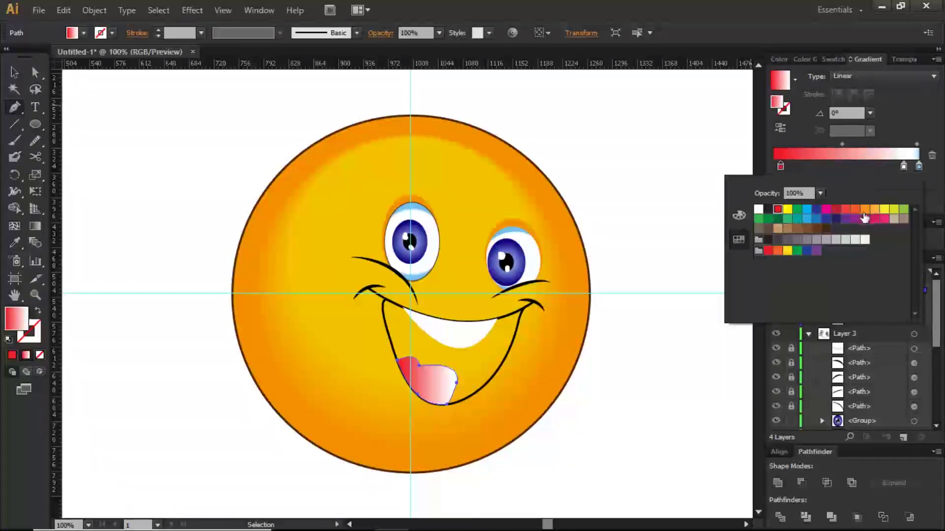
Delete the light blue end stop of the tongue's gradient and set the remaining white stop to dark red BE1E2D
{"action": "left_click", "coordinate": [918, 167]}
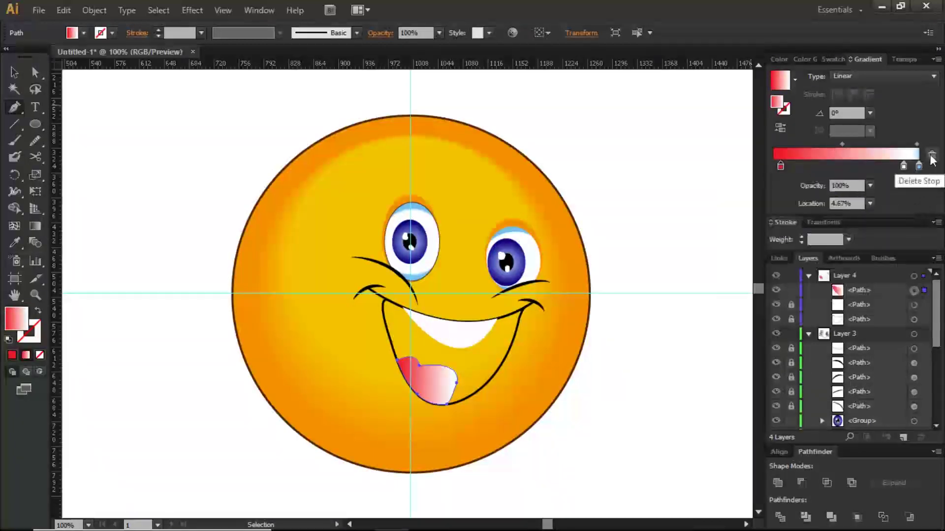
{"action": "left_click_drag", "start_coordinate": [918, 166], "coordinate": [907, 186]}
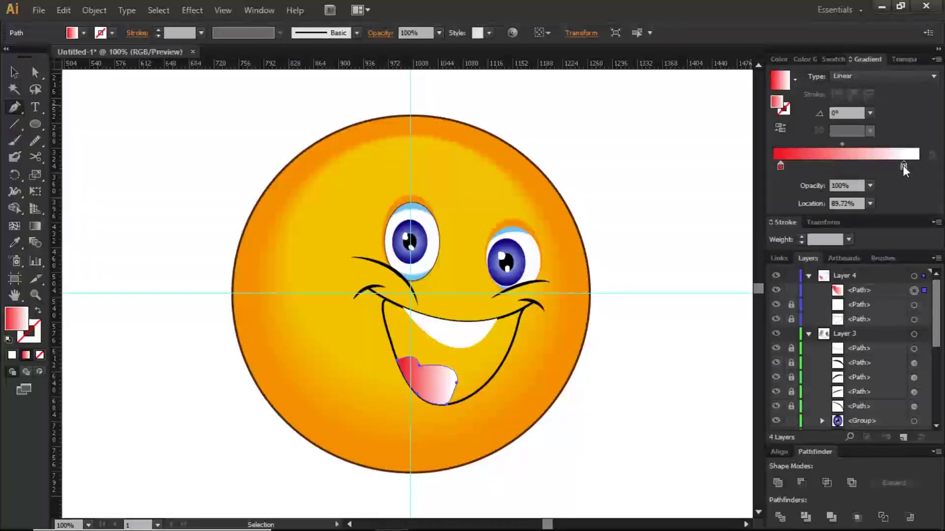
{"action": "double_click", "coordinate": [903, 167]}
{"action": "left_click", "coordinate": [835, 209]}
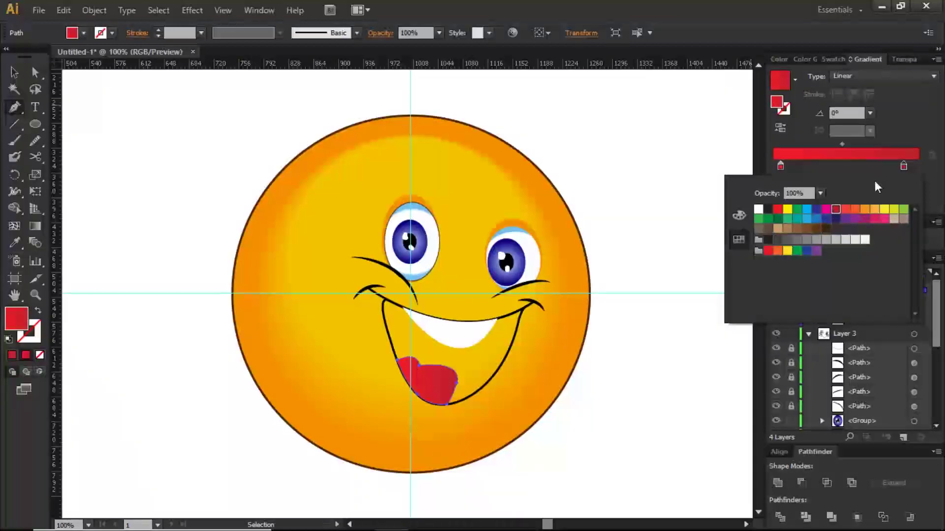
Recolour the start stop of the tongue's gradient to pale peach FFD6BF
{"action": "left_click", "coordinate": [780, 168]}
{"action": "double_click", "coordinate": [781, 167]}
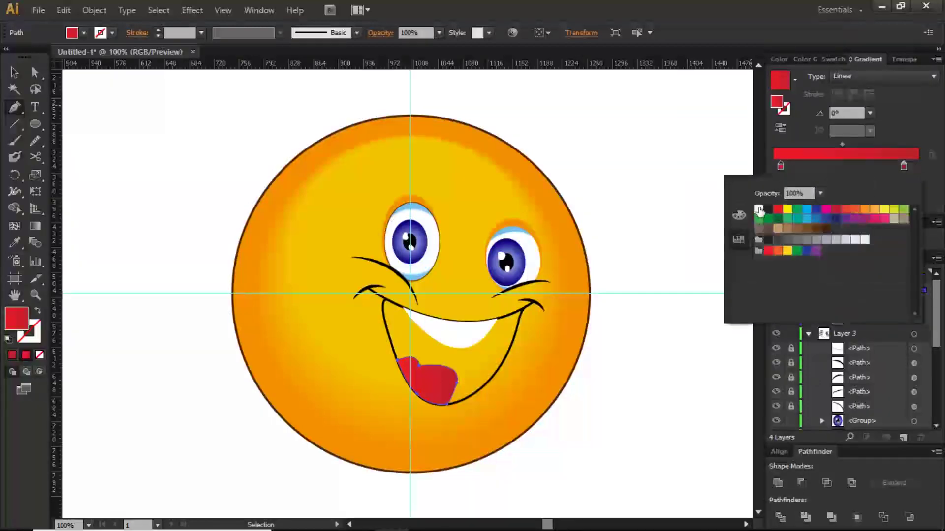
{"action": "left_click", "coordinate": [738, 215]}
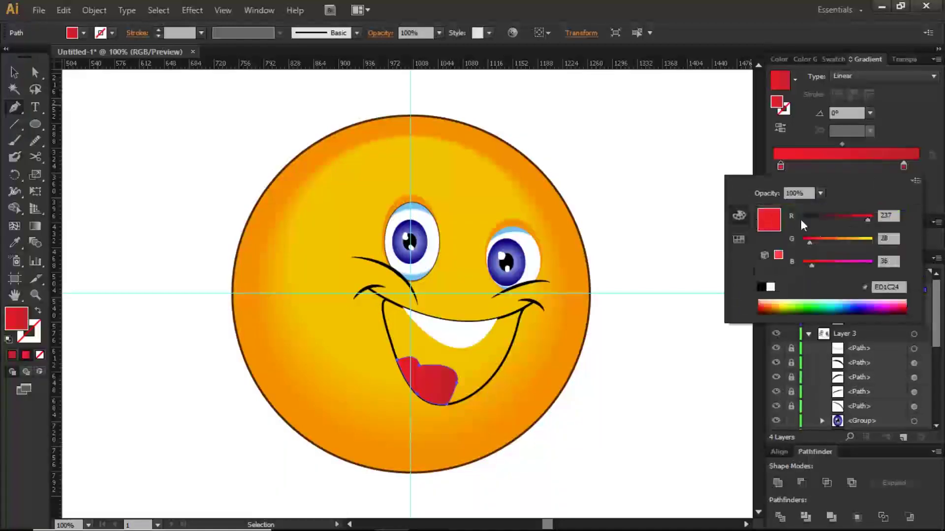
{"action": "left_click_drag", "start_coordinate": [810, 248], "coordinate": [817, 246]}
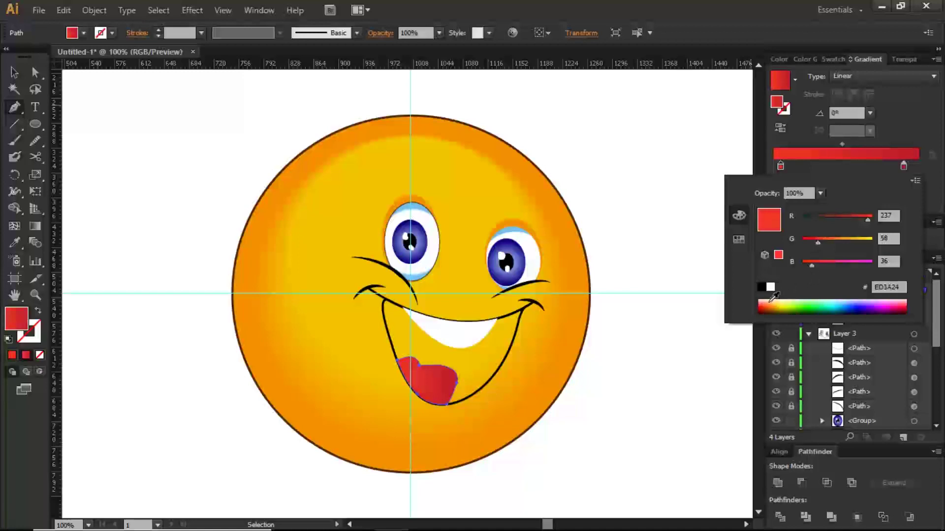
{"action": "left_click", "coordinate": [771, 301]}
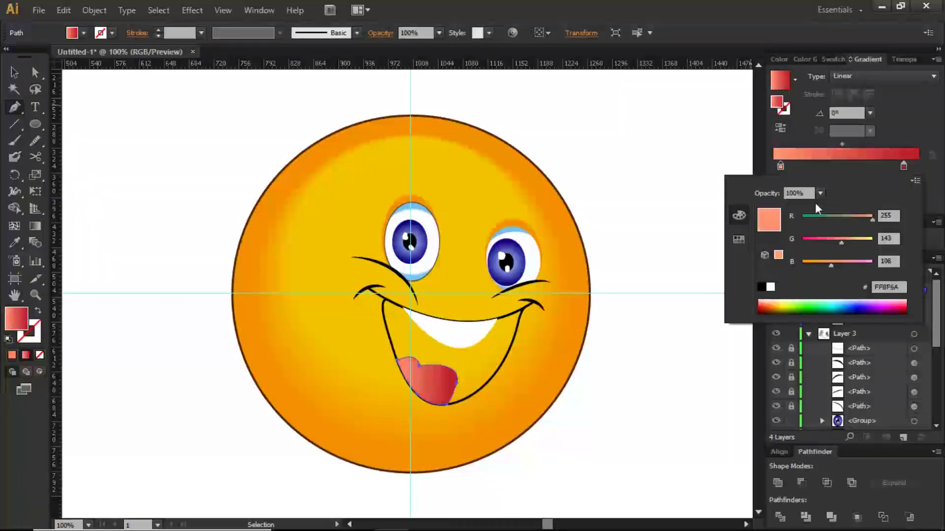
{"action": "left_click_drag", "start_coordinate": [771, 303], "coordinate": [774, 292]}
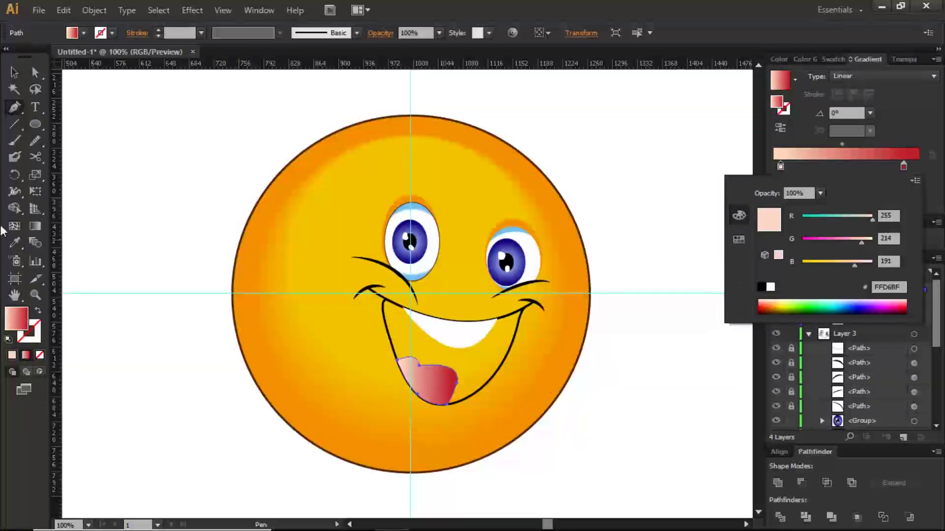
{"action": "key", "text": "Escape"}
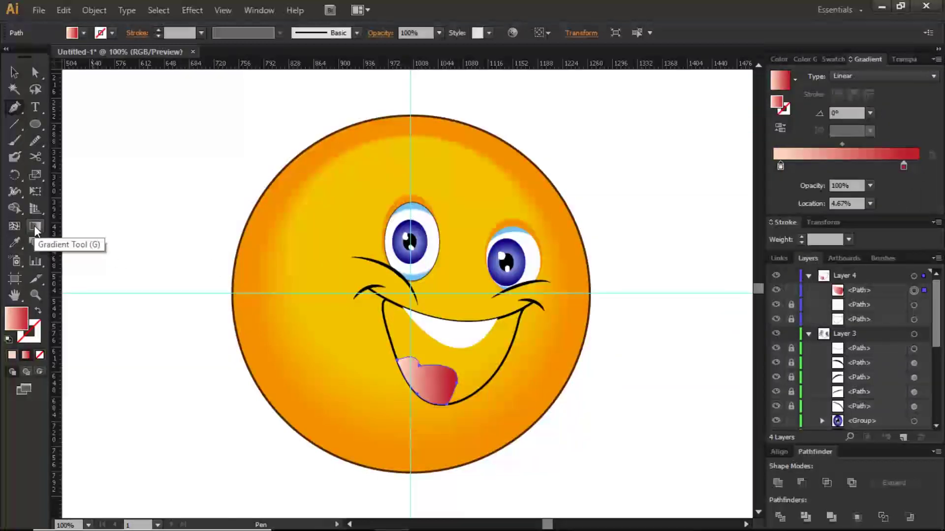
Redirect the tongue's gradient diagonally with the Gradient tool, from its upper left to its lower right at about -51.3°
{"action": "left_click", "coordinate": [34, 227]}
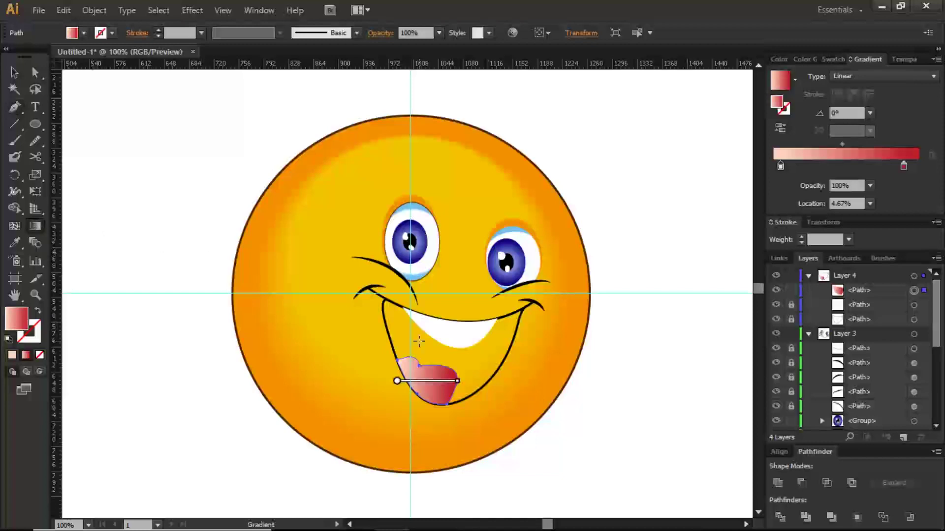
{"action": "mouse_move", "coordinate": [407, 353]}
{"action": "left_mouse_down"}
{"action": "mouse_move", "coordinate": [426, 393]}
{"action": "mouse_move", "coordinate": [440, 395]}
{"action": "left_mouse_up"}
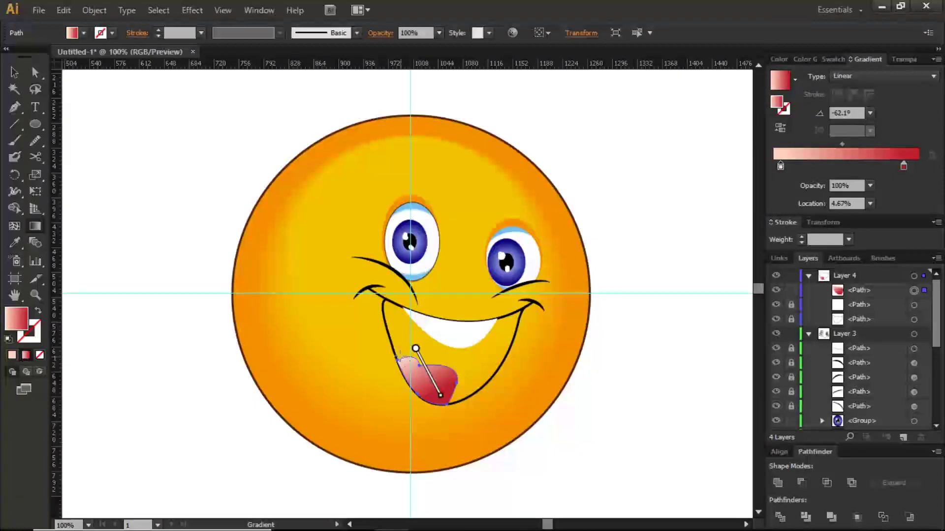
{"action": "left_click_drag", "start_coordinate": [423, 347], "coordinate": [432, 407]}
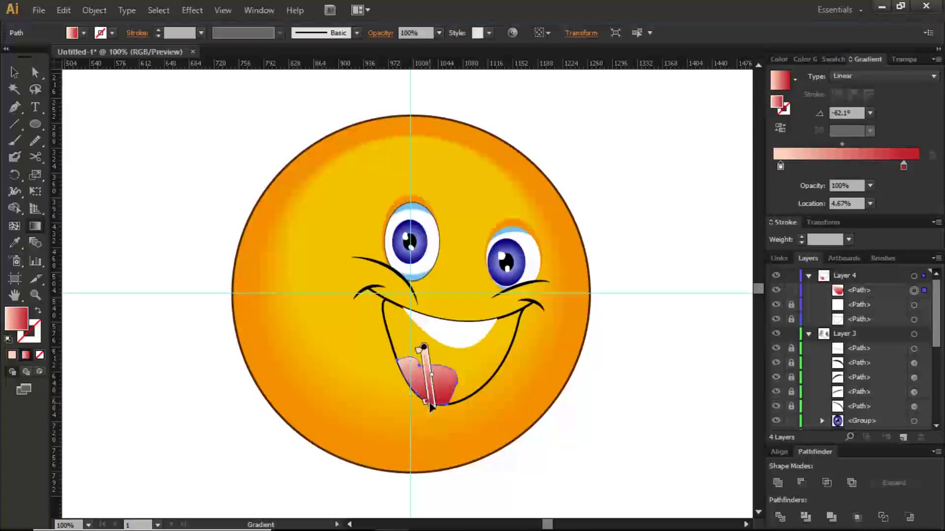
{"action": "left_click_drag", "start_coordinate": [399, 342], "coordinate": [454, 413]}
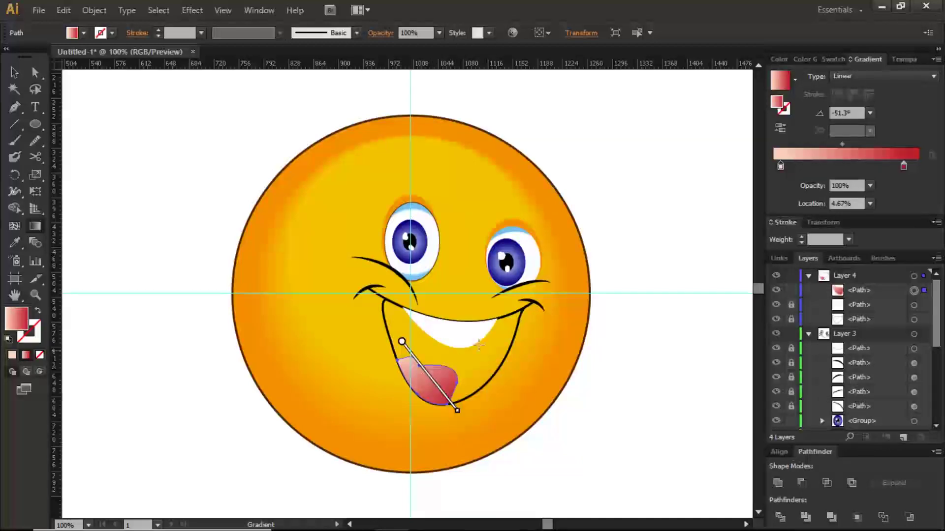
Move the gradient's dark red stop to about 62.6% and recolour it deep red with R 195, G 11 and reduced blue
{"action": "left_click_drag", "start_coordinate": [904, 167], "coordinate": [863, 167]}
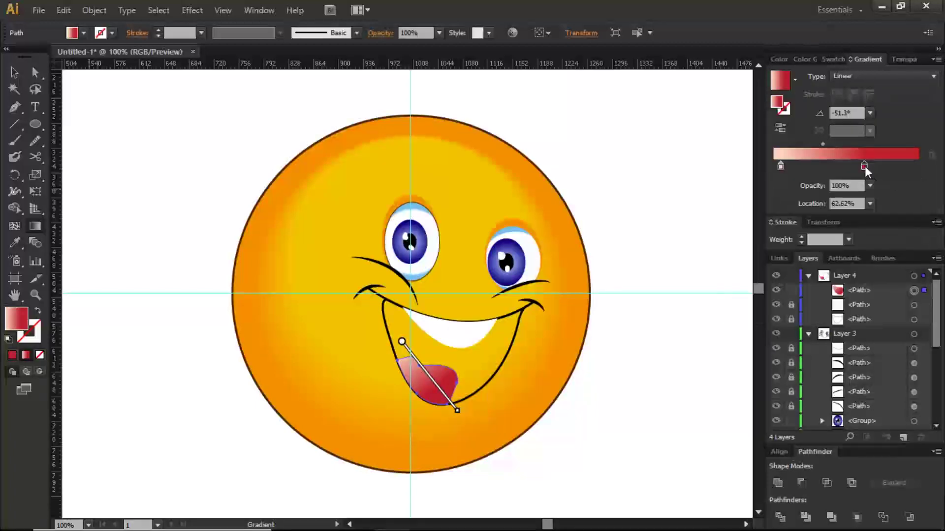
{"action": "double_click", "coordinate": [865, 167]}
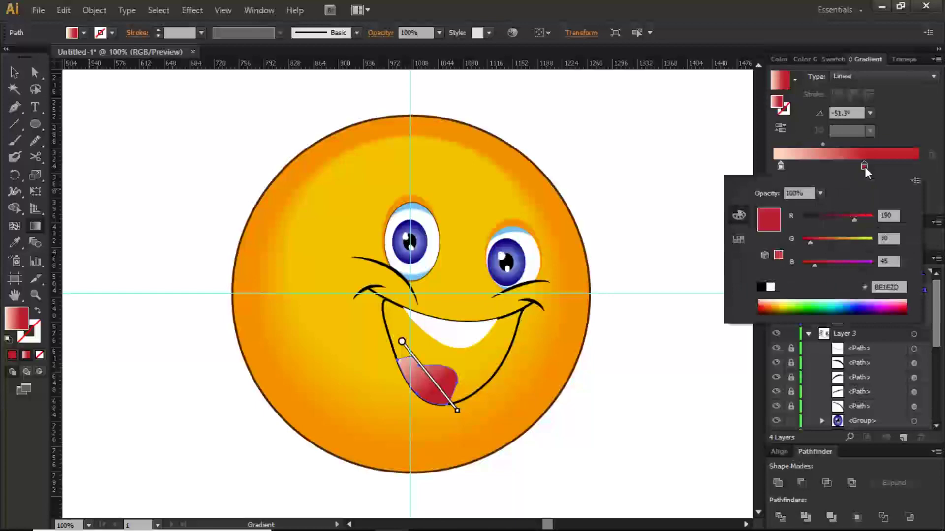
{"action": "left_click", "coordinate": [738, 240]}
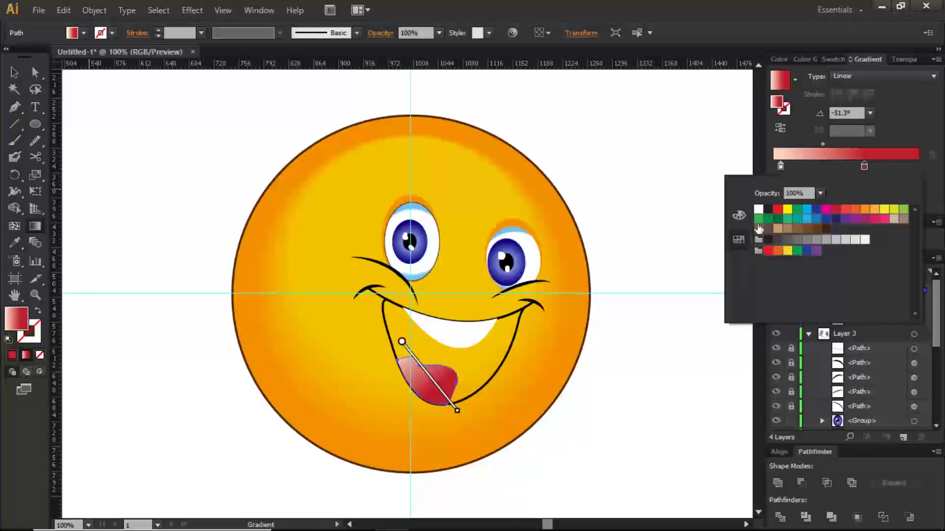
{"action": "left_click", "coordinate": [777, 211]}
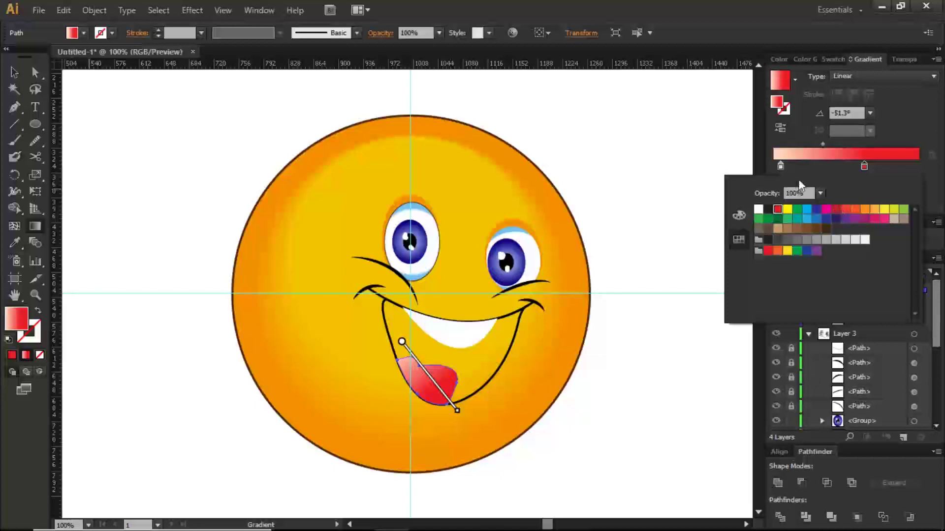
{"action": "left_click", "coordinate": [738, 215]}
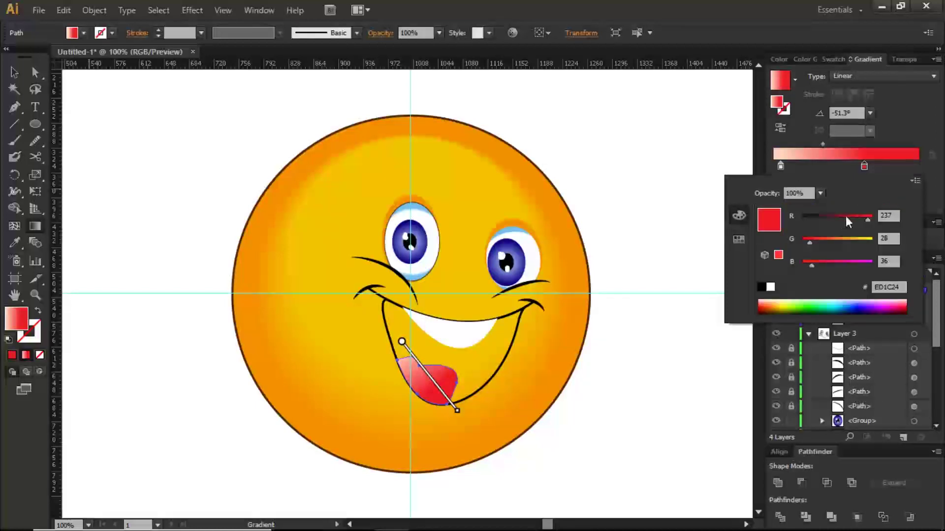
{"action": "left_click_drag", "start_coordinate": [868, 223], "coordinate": [801, 245]}
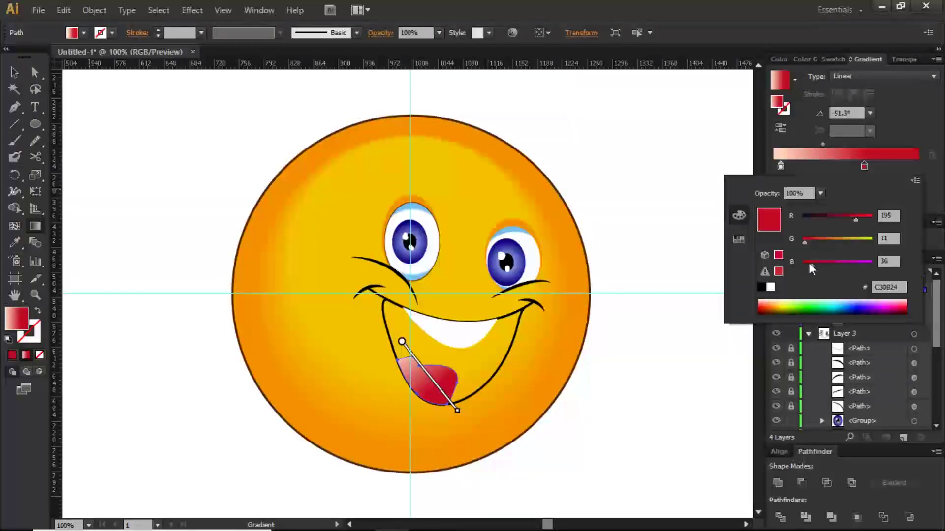
{"action": "left_click_drag", "start_coordinate": [812, 266], "coordinate": [805, 268]}
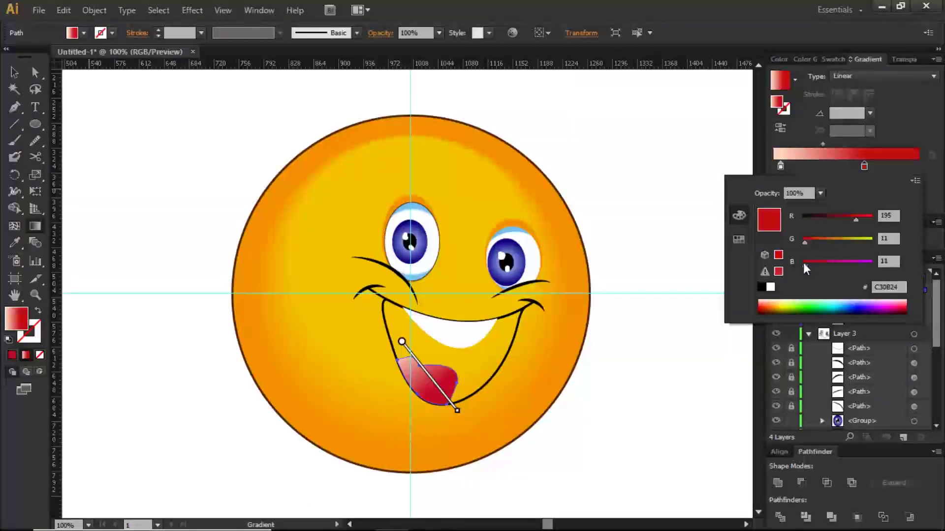
{"action": "left_click", "coordinate": [890, 177]}
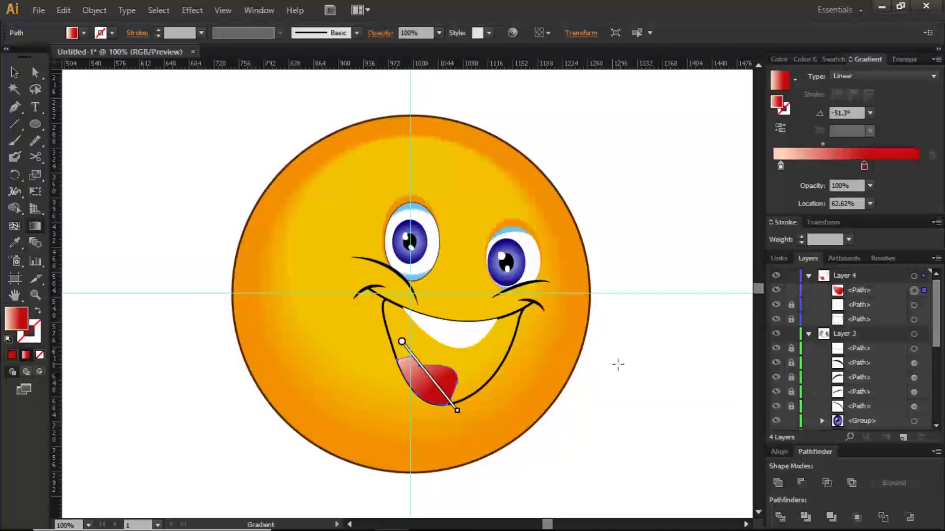
{"action": "key", "text": "v"}
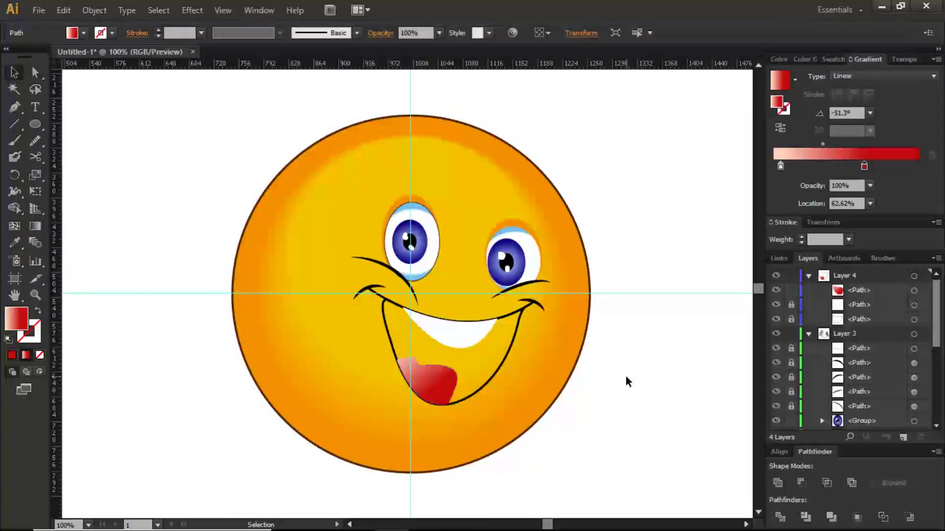
{"action": "left_click", "coordinate": [627, 381]}
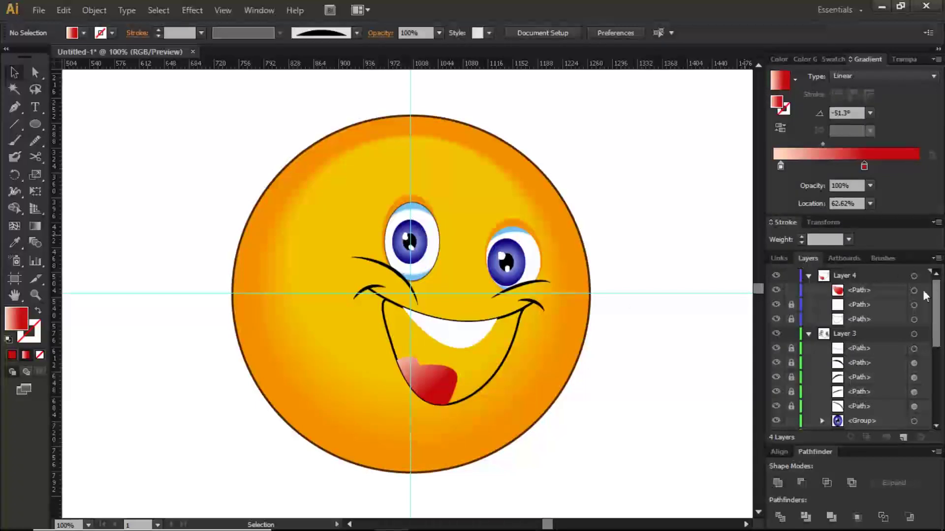
Unlock the open-mouth outline in Layer 4 and fill it with the same peach-to-red linear gradient
{"action": "left_click", "coordinate": [792, 319]}
{"action": "left_click", "coordinate": [914, 319]}
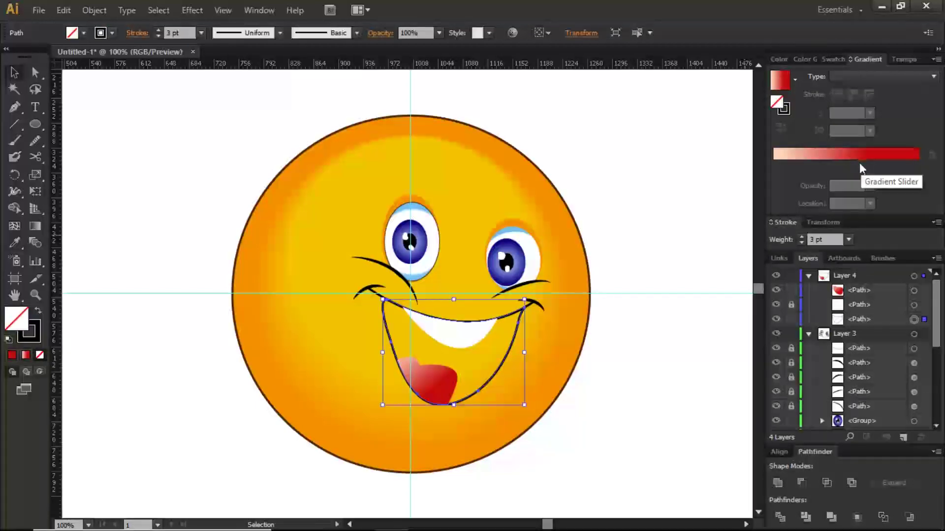
{"action": "left_click", "coordinate": [889, 78]}
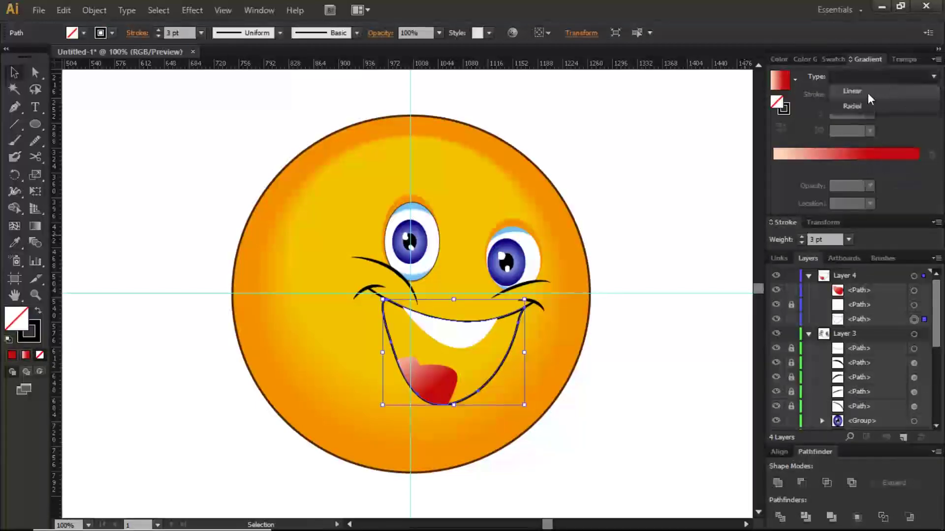
{"action": "left_click", "coordinate": [866, 94]}
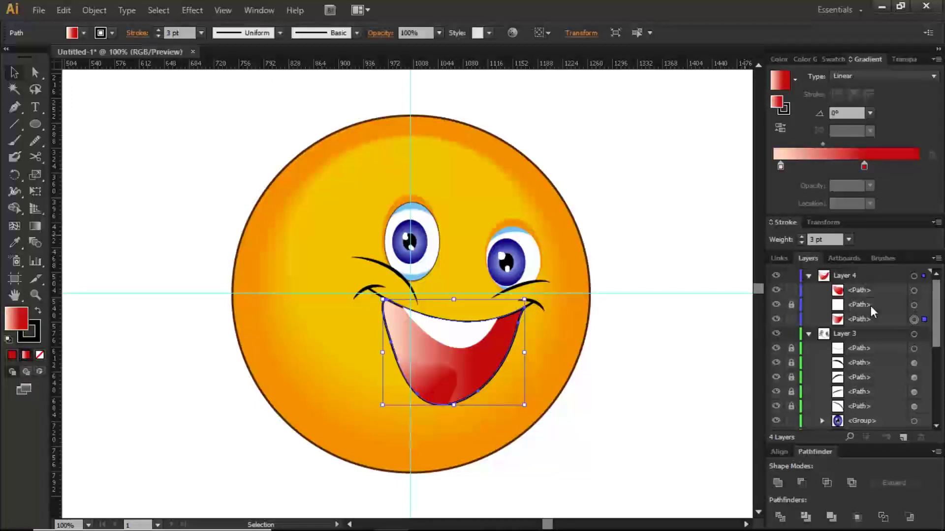
Place the open-mouth shape beneath the teeth and tongue in Layer 4 and remove its stroke
{"action": "left_click_drag", "start_coordinate": [872, 325], "coordinate": [868, 308]}
{"action": "left_click_drag", "start_coordinate": [871, 301], "coordinate": [875, 319]}
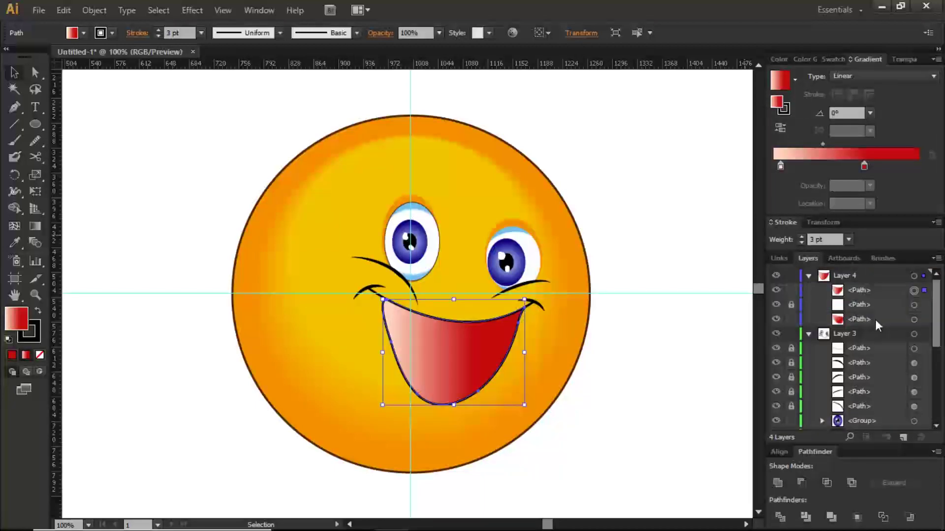
{"action": "left_click", "coordinate": [914, 319]}
{"action": "left_click", "coordinate": [28, 330]}
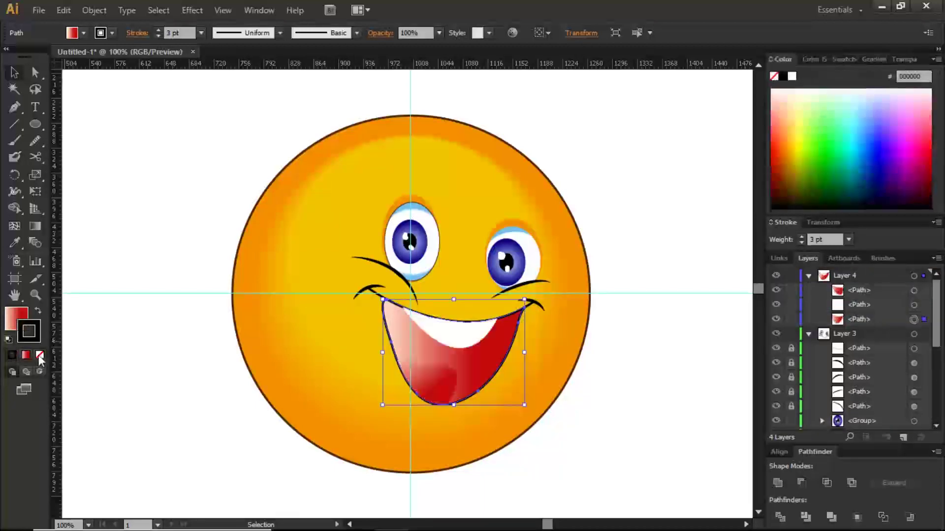
{"action": "left_click", "coordinate": [40, 355]}
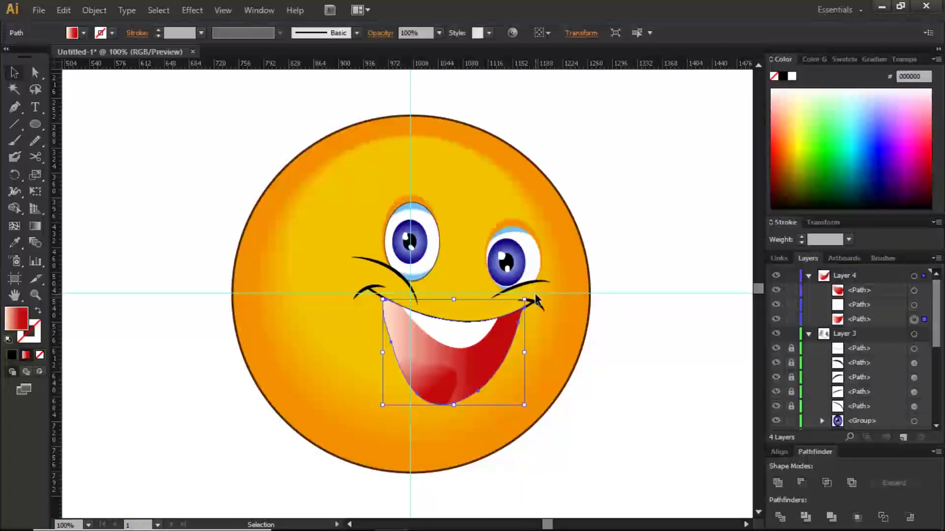
Recolour the start stop of the open mouth's gradient to dark maroon 540B00
{"action": "left_click", "coordinate": [872, 59]}
{"action": "left_click", "coordinate": [781, 166]}
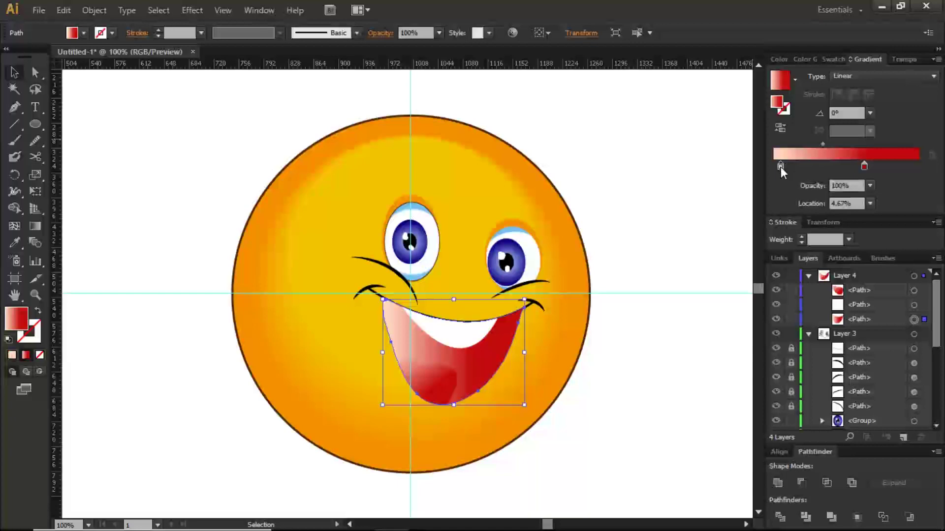
{"action": "double_click", "coordinate": [780, 166]}
{"action": "left_click", "coordinate": [761, 311]}
{"action": "left_click_drag", "start_coordinate": [761, 310], "coordinate": [762, 309]}
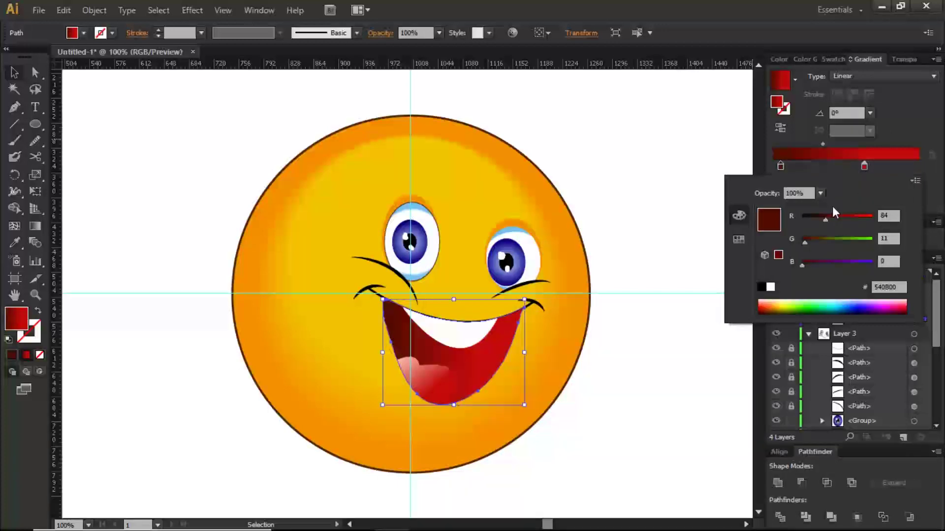
Move the mouth gradient's dark stop slightly inward and its red stop to a location of about 75.7%
{"action": "left_click", "coordinate": [864, 168]}
{"action": "double_click", "coordinate": [864, 167]}
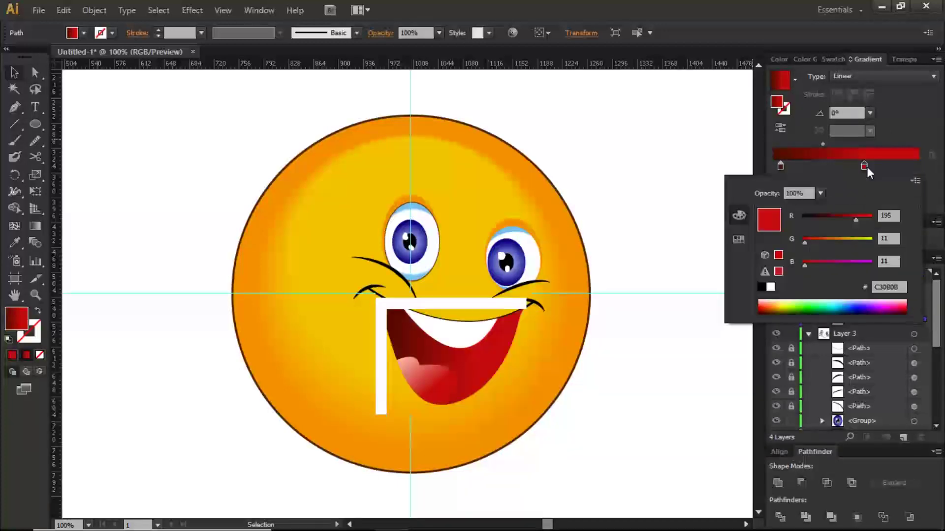
{"action": "left_click_drag", "start_coordinate": [868, 173], "coordinate": [920, 169]}
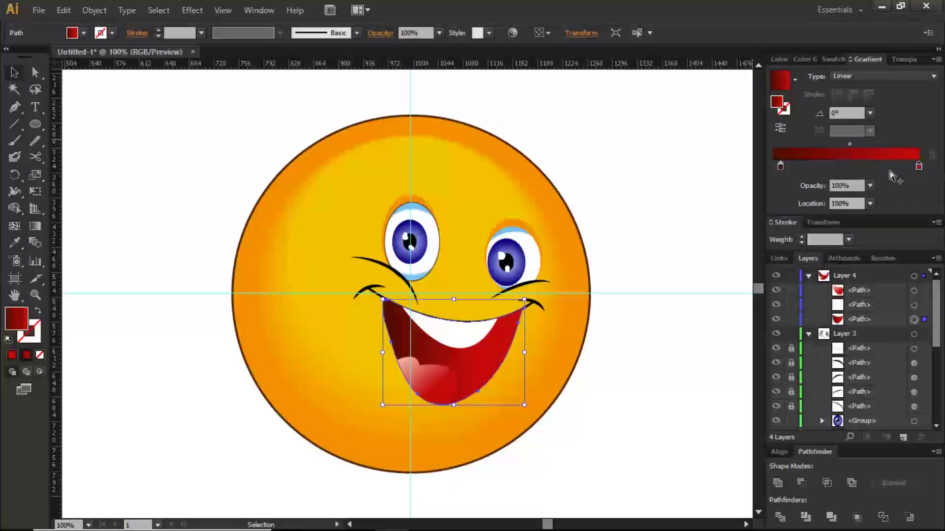
{"action": "left_click_drag", "start_coordinate": [781, 167], "coordinate": [797, 168]}
{"action": "left_click_drag", "start_coordinate": [918, 167], "coordinate": [885, 169]}
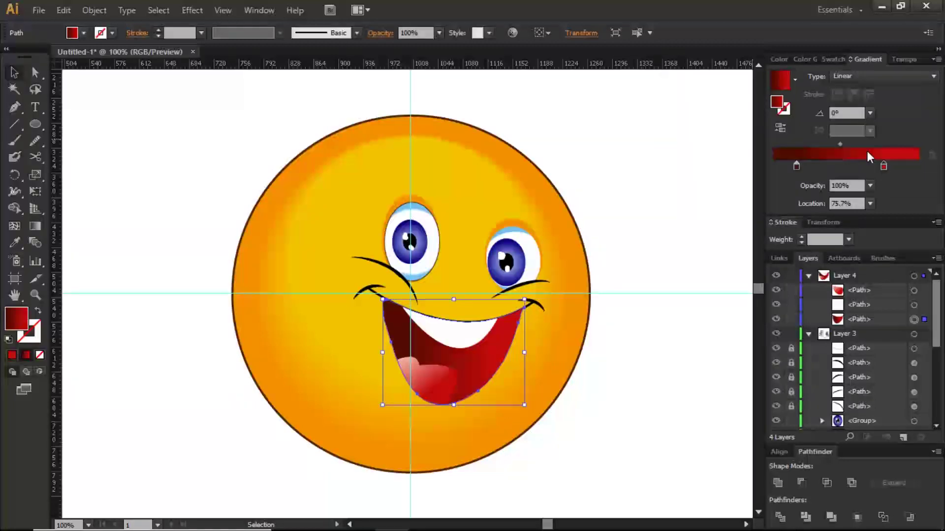
Recolour the mouth gradient's red stop to orange-red D42900 and deselect the mouth
{"action": "double_click", "coordinate": [884, 168]}
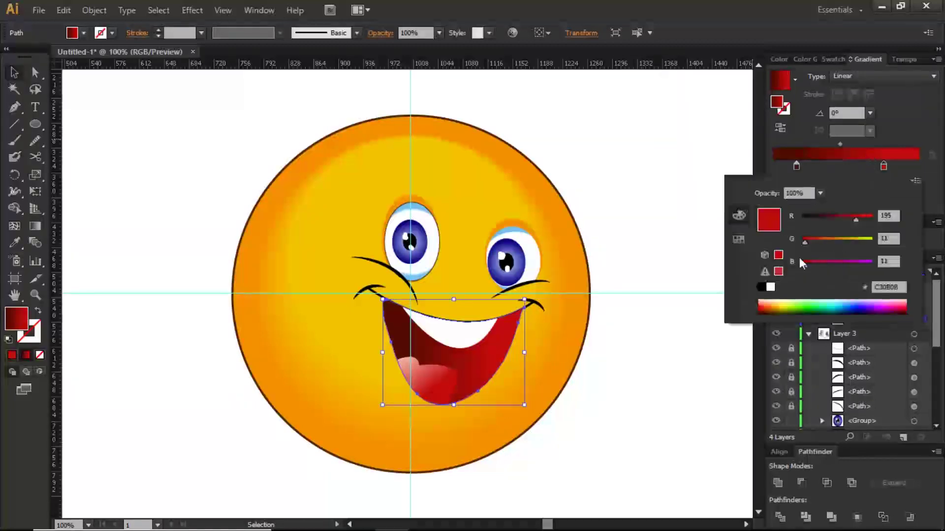
{"action": "left_click", "coordinate": [762, 305]}
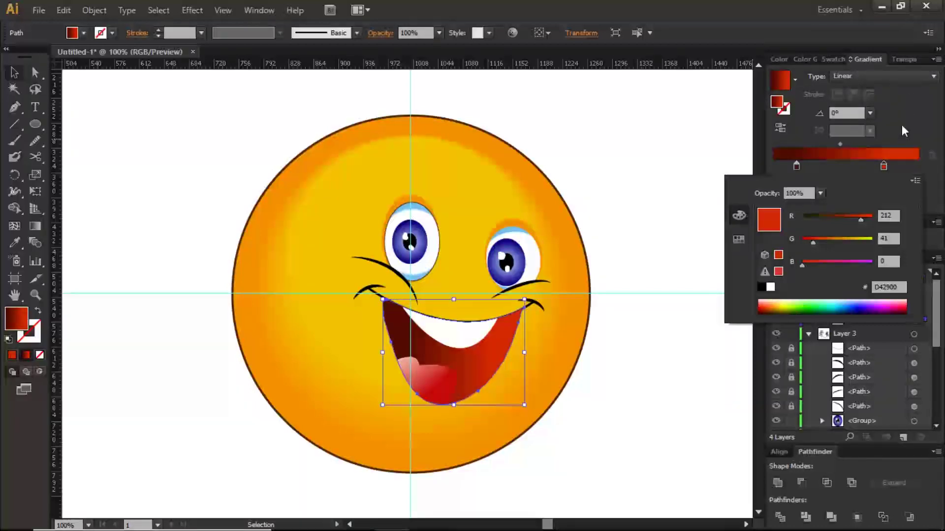
{"action": "key", "text": "Return"}
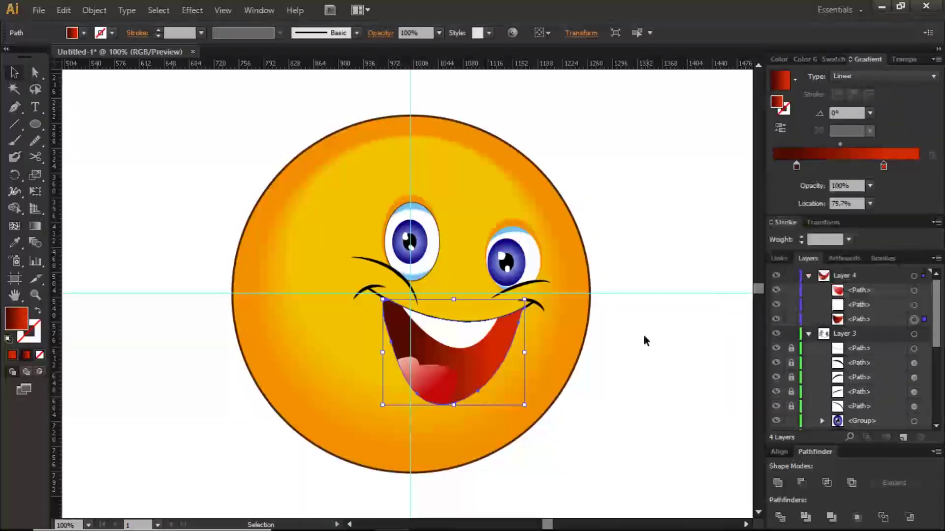
{"action": "left_click", "coordinate": [621, 375]}
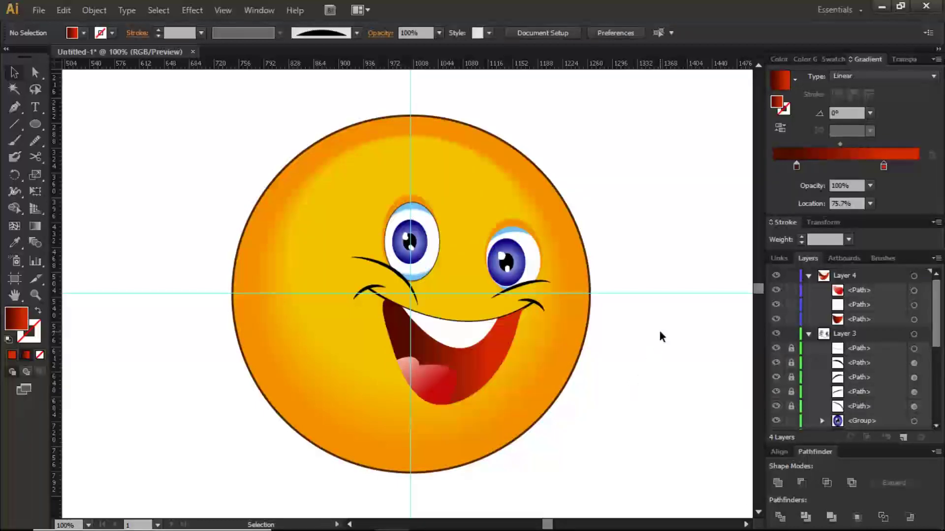
Give the white teeth shape in Layer 4 a 1 pt dark brown 381900 stroke and deselect it
{"action": "key", "text": "ctrl+0"}
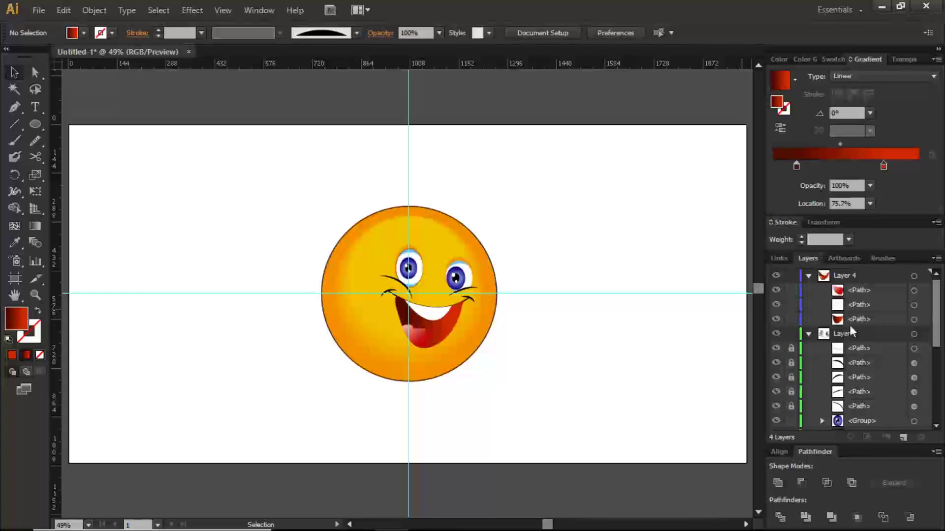
{"action": "left_click", "coordinate": [914, 306]}
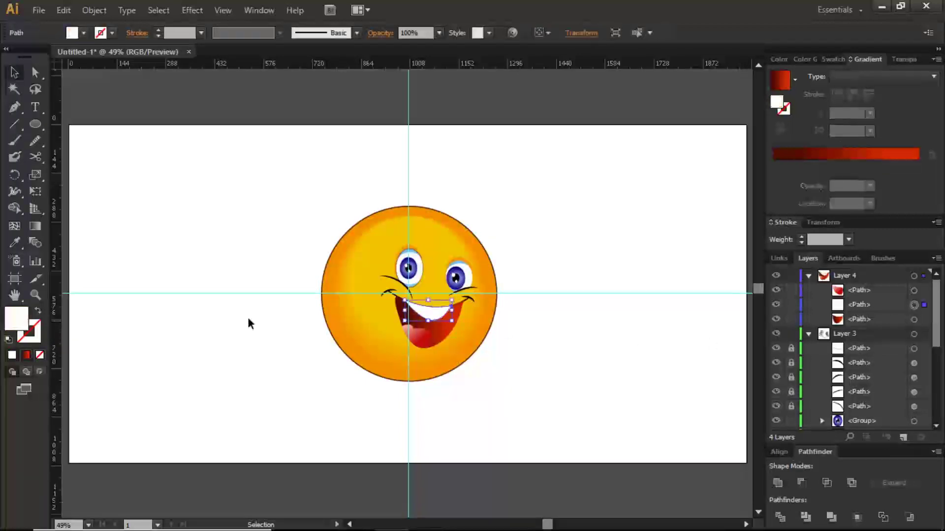
{"action": "double_click", "coordinate": [35, 341]}
{"action": "left_click_drag", "start_coordinate": [544, 392], "coordinate": [559, 389]}
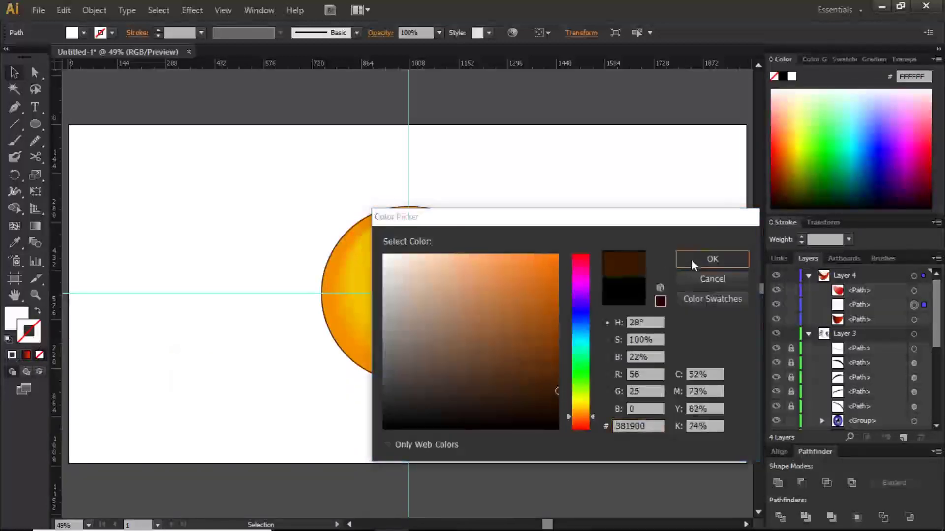
{"action": "left_click", "coordinate": [699, 260]}
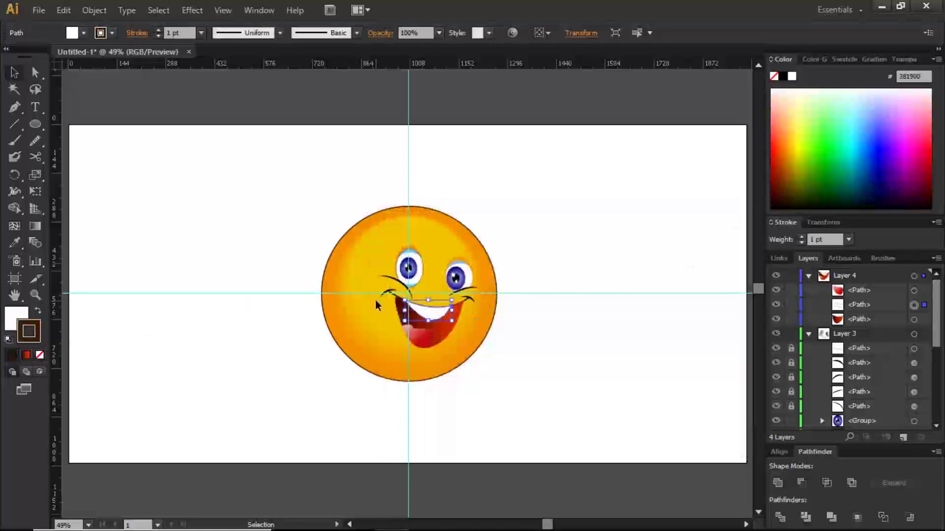
{"action": "left_click", "coordinate": [509, 376]}
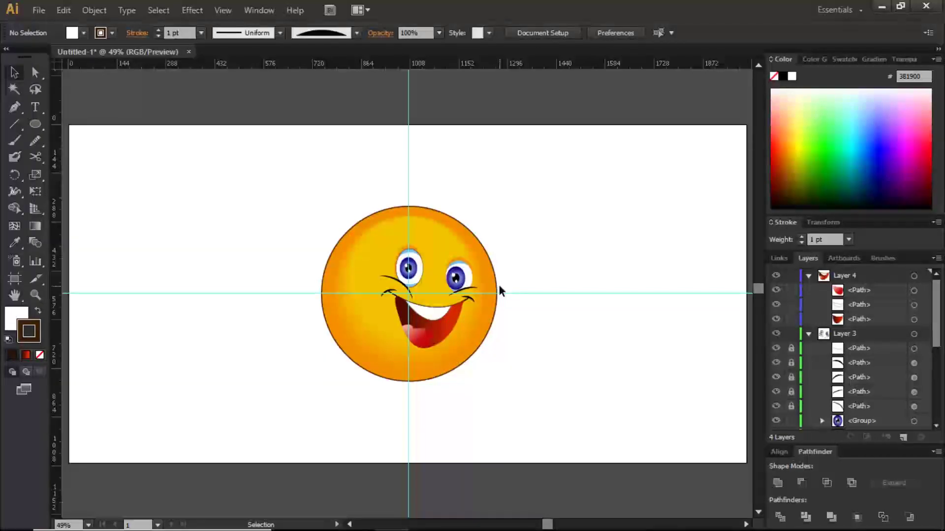
Nudge the iris and pupil group of the face's right-hand eye slightly to the left
{"action": "left_click", "coordinate": [459, 282]}
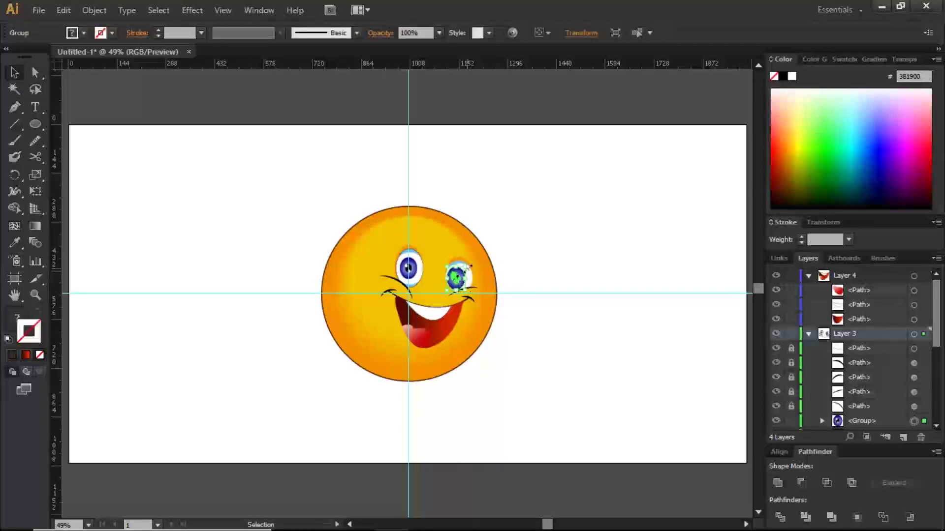
{"action": "key", "text": "a"}
{"action": "key", "text": "ctrl+plus"}
{"action": "key", "text": "ctrl+plus"}
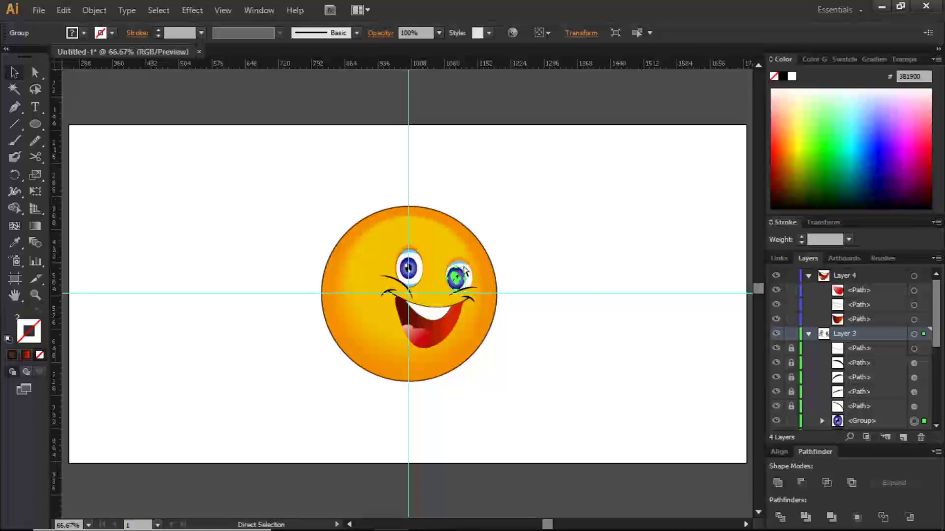
Group the blue iris, black pupil and two white highlights of the face's left-hand eye
{"action": "left_click", "coordinate": [913, 381]}
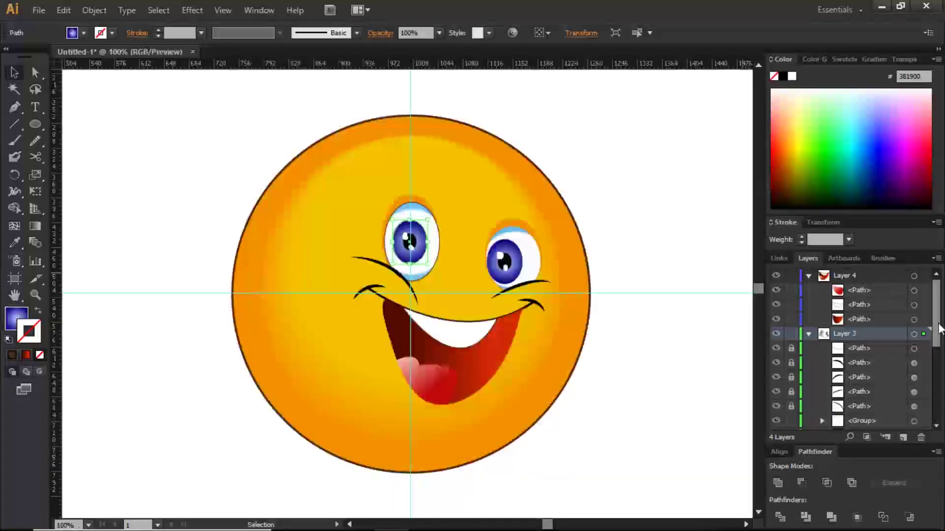
{"action": "scroll", "coordinate": [919, 365], "scroll_direction": "down", "scroll_amount": 2}
{"action": "left_click", "coordinate": [914, 340], "text": "shift"}
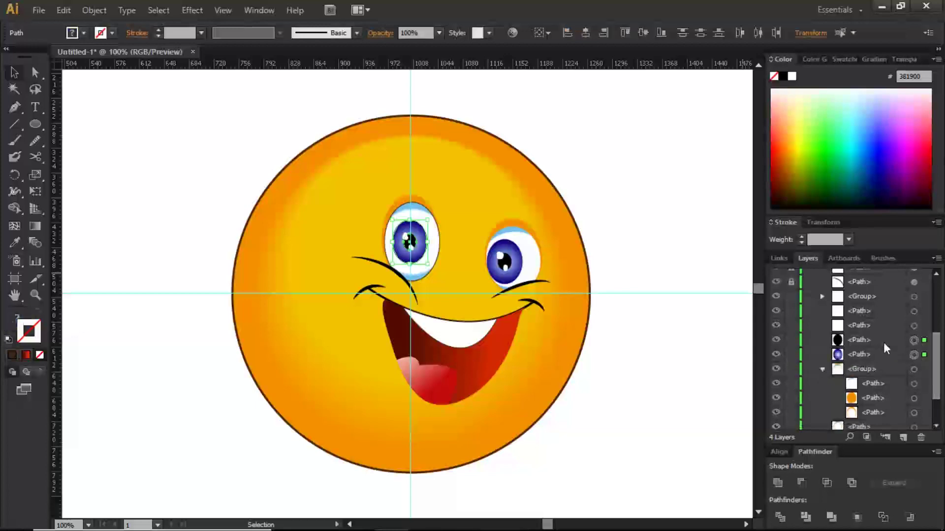
{"action": "left_click", "coordinate": [914, 325], "text": "shift"}
{"action": "left_click", "coordinate": [914, 312], "text": "shift"}
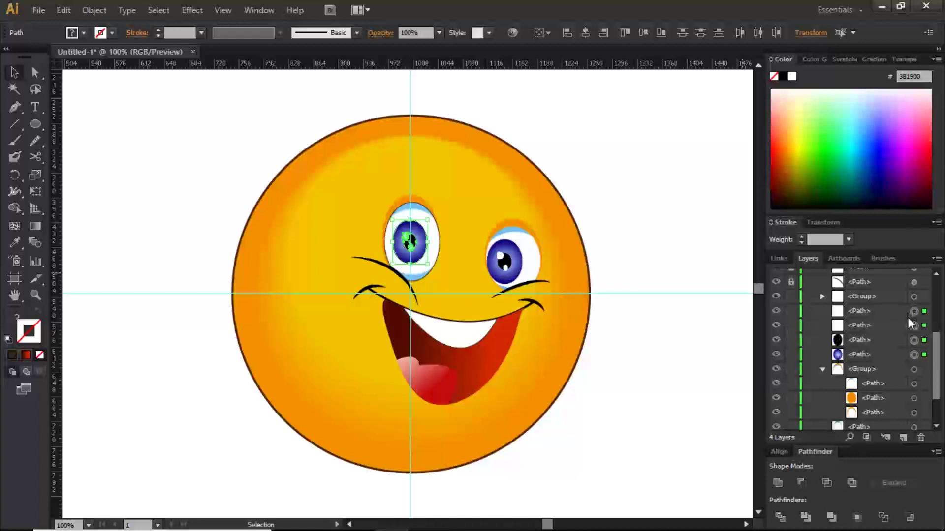
{"action": "key", "text": "ctrl+g"}
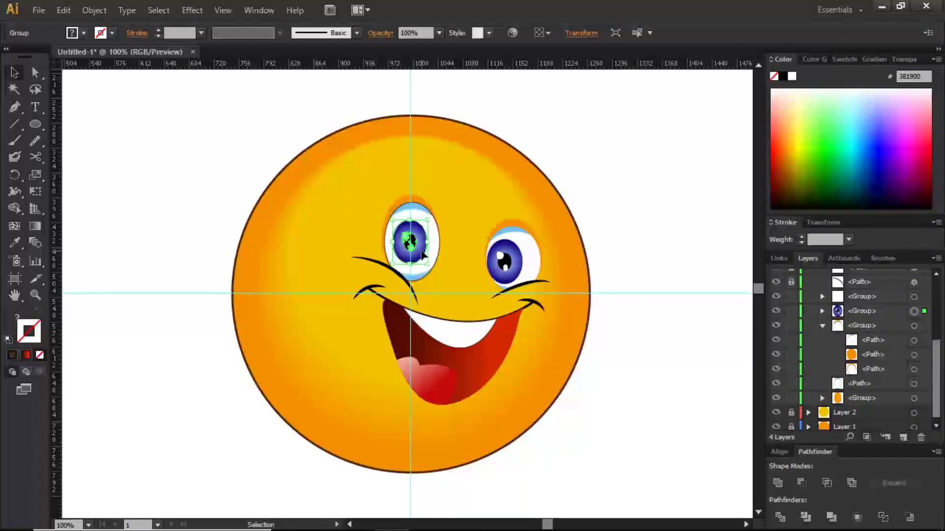
Move the left-hand eye's iris group down and slightly left within the white of the eye
{"action": "left_click_drag", "start_coordinate": [420, 252], "coordinate": [417, 264]}
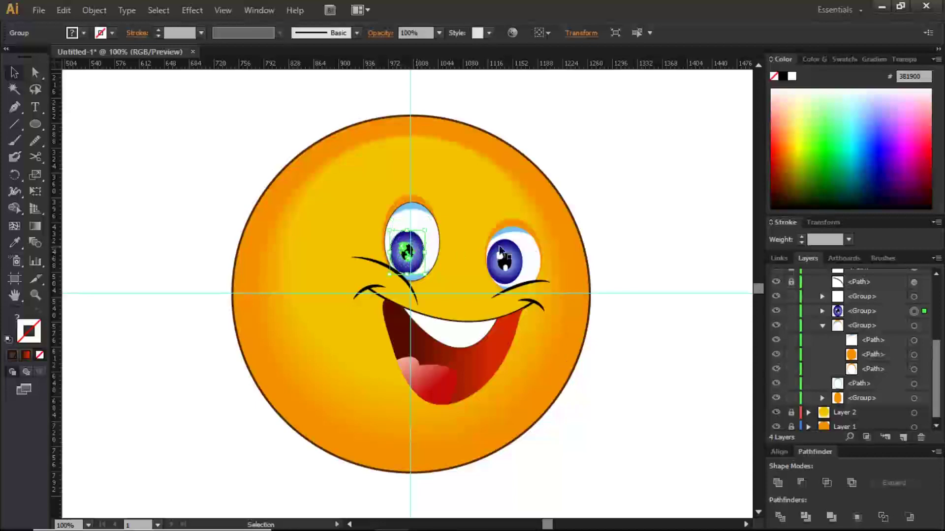
{"action": "left_click", "coordinate": [600, 232]}
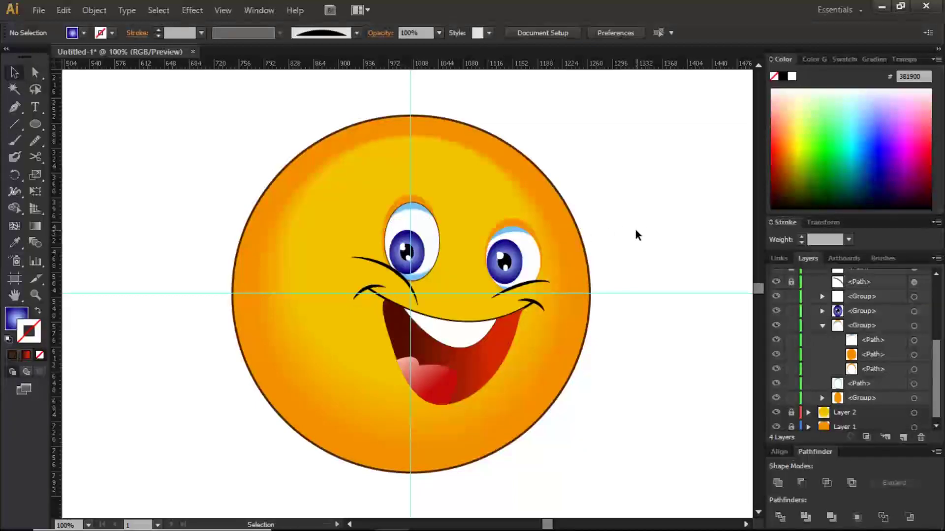
{"action": "key", "text": "ctrl+0"}
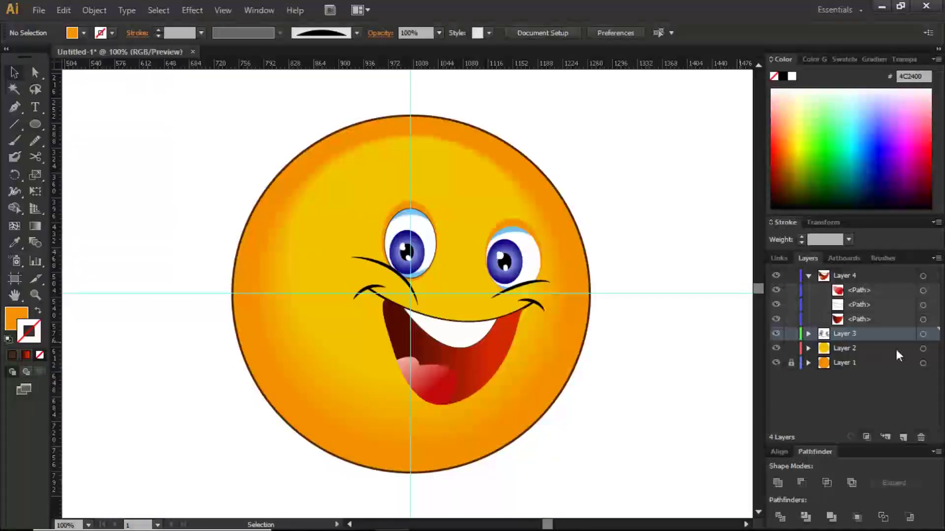
Duplicate the yellow face blend in place in front of the original within Layer 2
{"action": "left_click", "coordinate": [923, 349]}
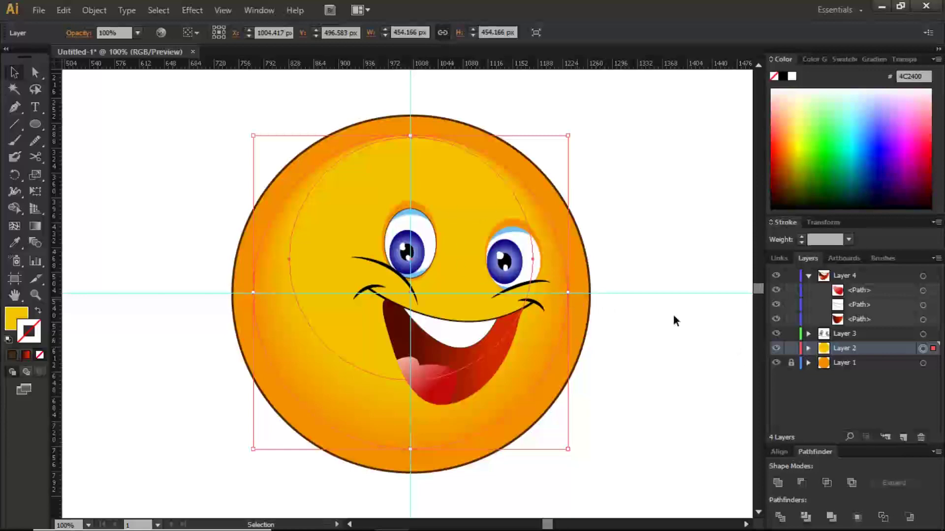
{"action": "left_click", "coordinate": [809, 348]}
{"action": "left_click", "coordinate": [807, 348]}
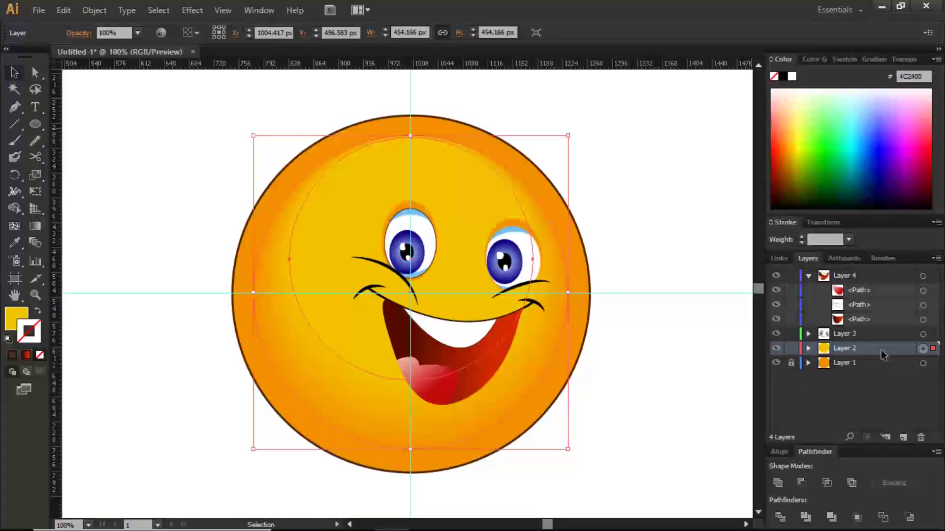
{"action": "key", "text": "ctrl+alt+b"}
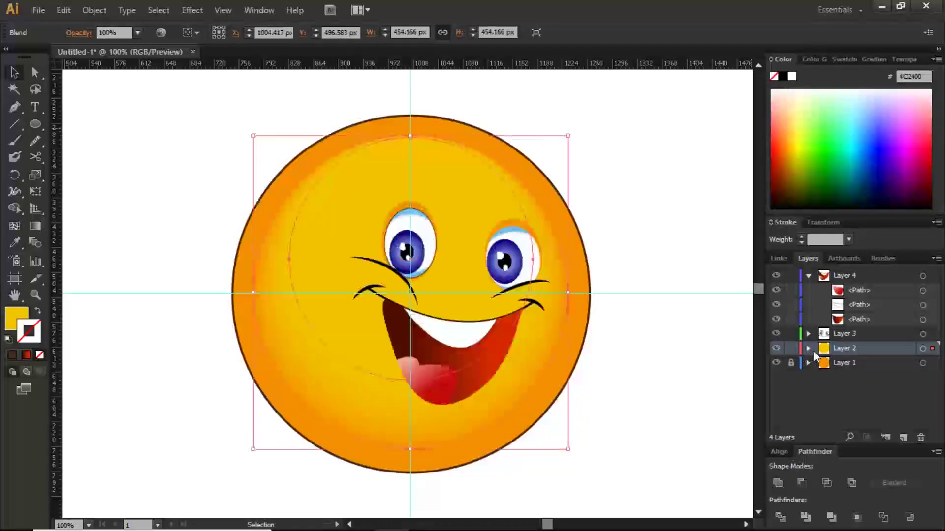
{"action": "left_click", "coordinate": [809, 348]}
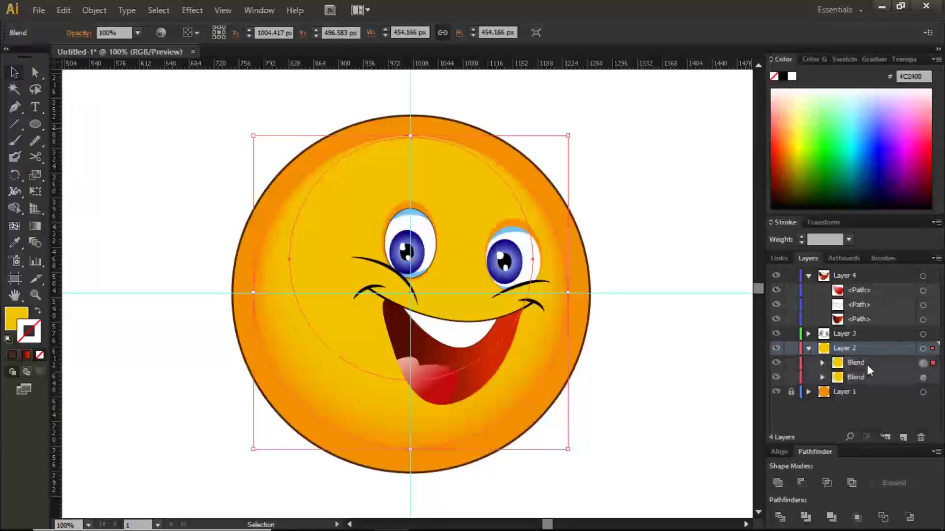
Scale the front yellow blend in Layer 2 down to about 352 px square and shift it right to about X 1008.4 px
{"action": "mouse_move", "coordinate": [869, 363]}
{"action": "left_mouse_down"}
{"action": "mouse_move", "coordinate": [870, 339]}
{"action": "mouse_move", "coordinate": [870, 364]}
{"action": "left_mouse_up"}
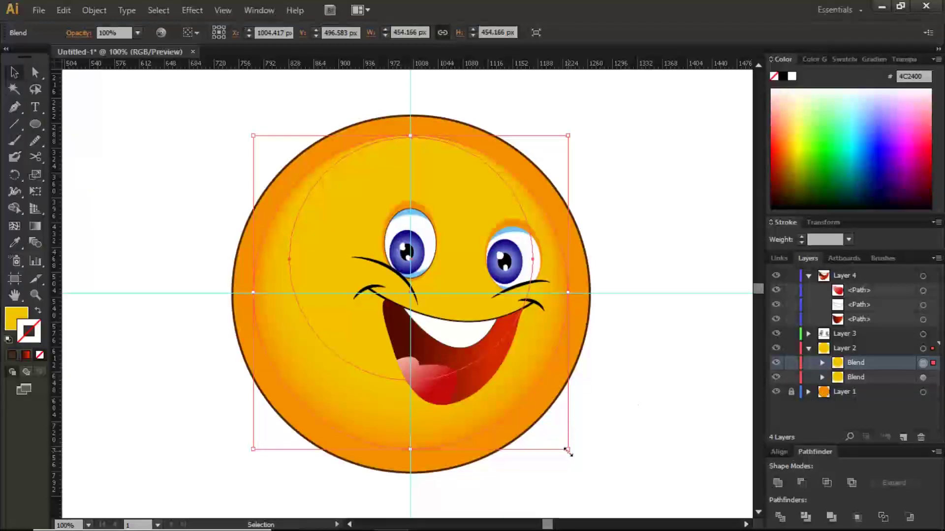
{"action": "left_click_drag", "start_coordinate": [568, 450], "coordinate": [538, 381]}
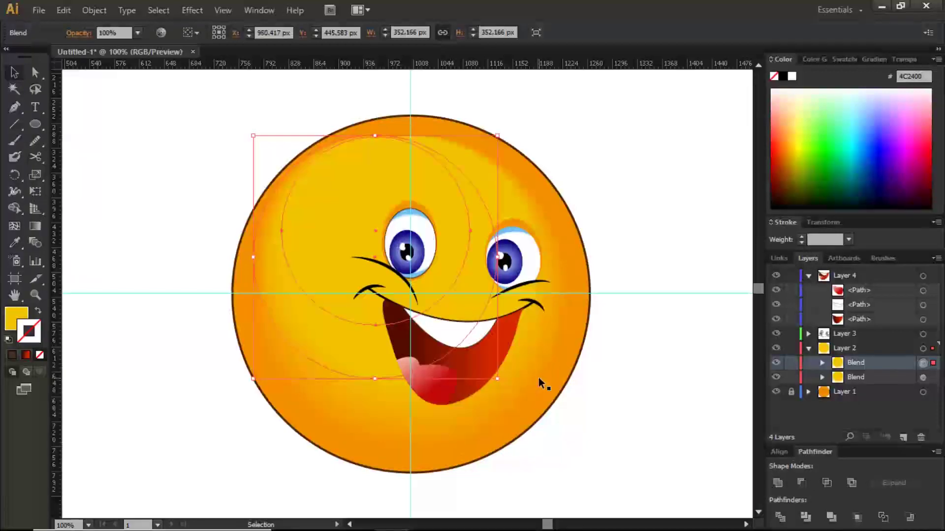
{"action": "key", "text": "Right"}
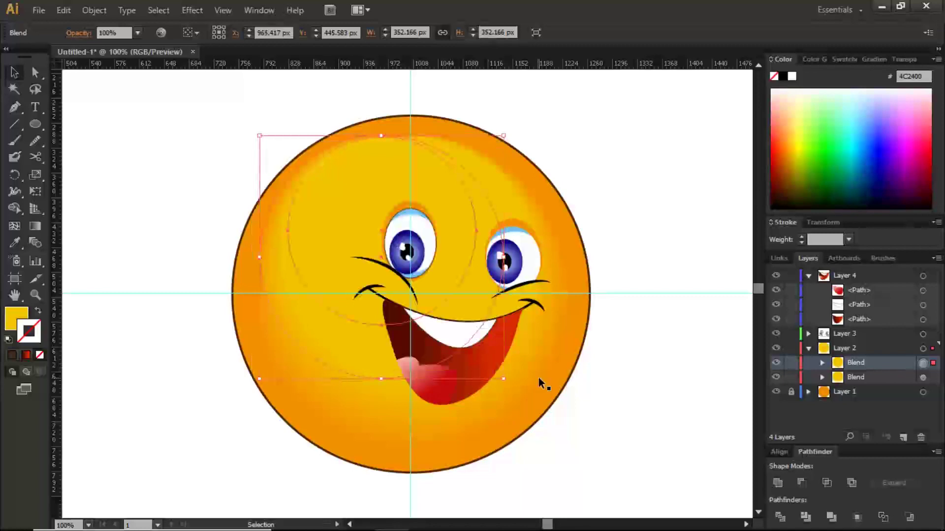
{"action": "key", "text": "Right"}
{"action": "key", "text": "Right"}
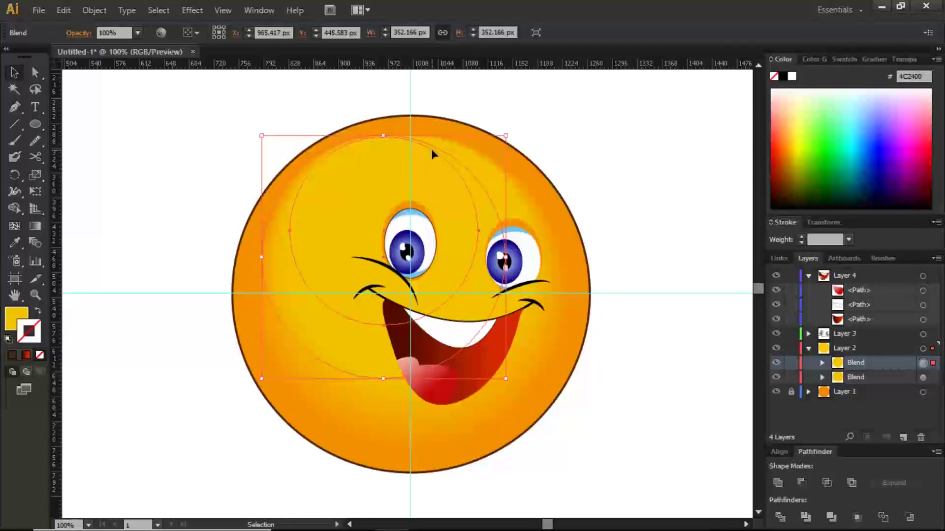
{"action": "key", "text": "shift+Right"}
{"action": "key", "text": "ctrl+0"}
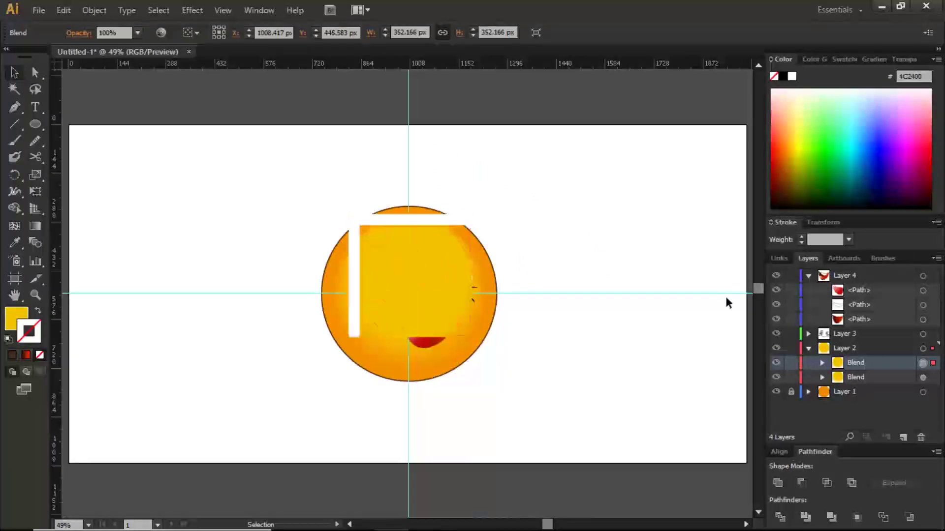
Nudge the front blend in Layer 2 to about X 1007.4, Y 447.6 px and fill its inner circle with pale yellow F9E178
{"action": "key", "text": "Left"}
{"action": "key", "text": "Right"}
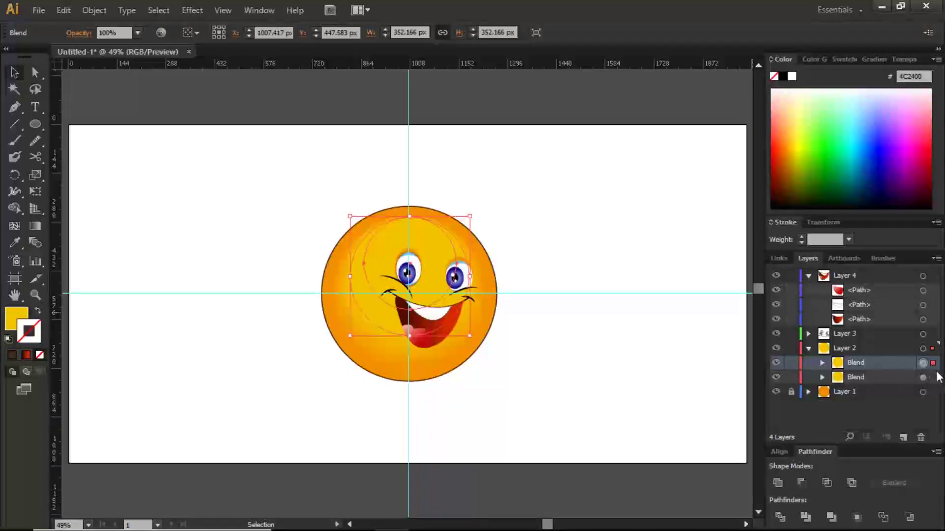
{"action": "left_click", "coordinate": [822, 363]}
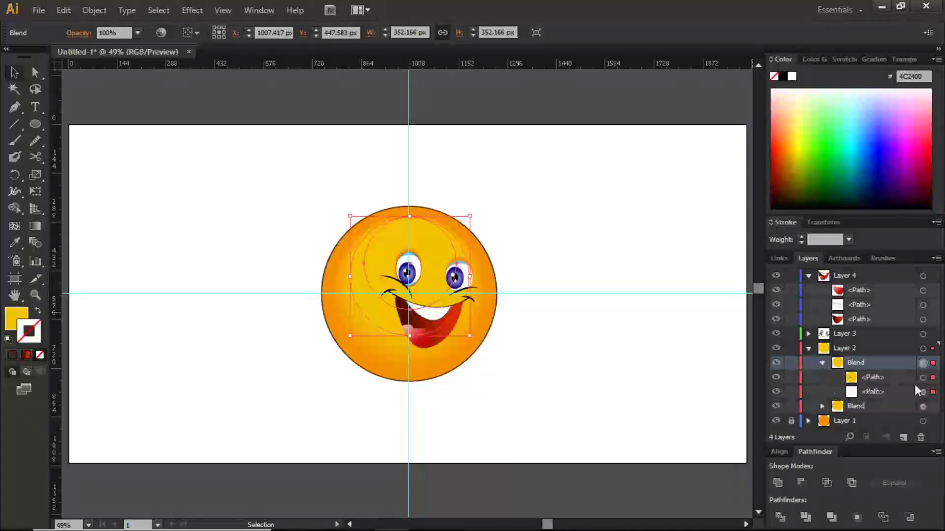
{"action": "left_click", "coordinate": [922, 377]}
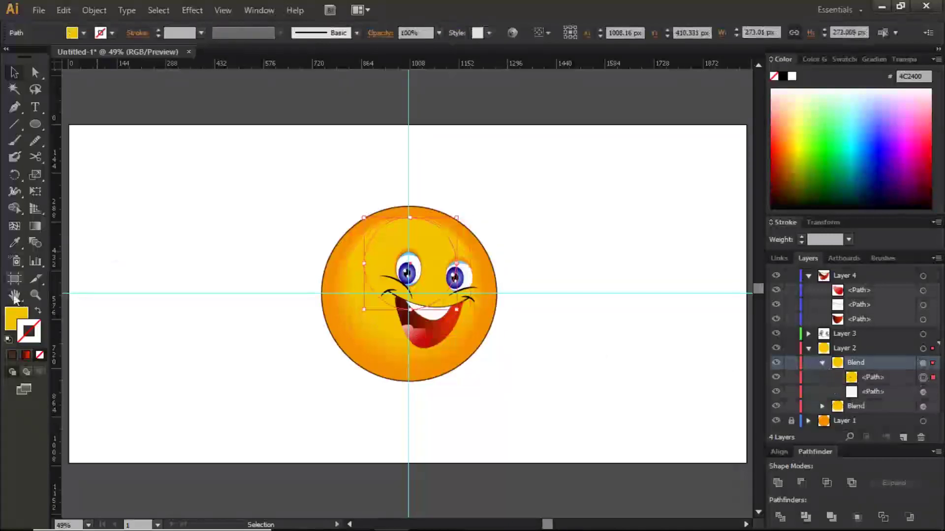
{"action": "left_click", "coordinate": [17, 322]}
{"action": "double_click", "coordinate": [18, 322]}
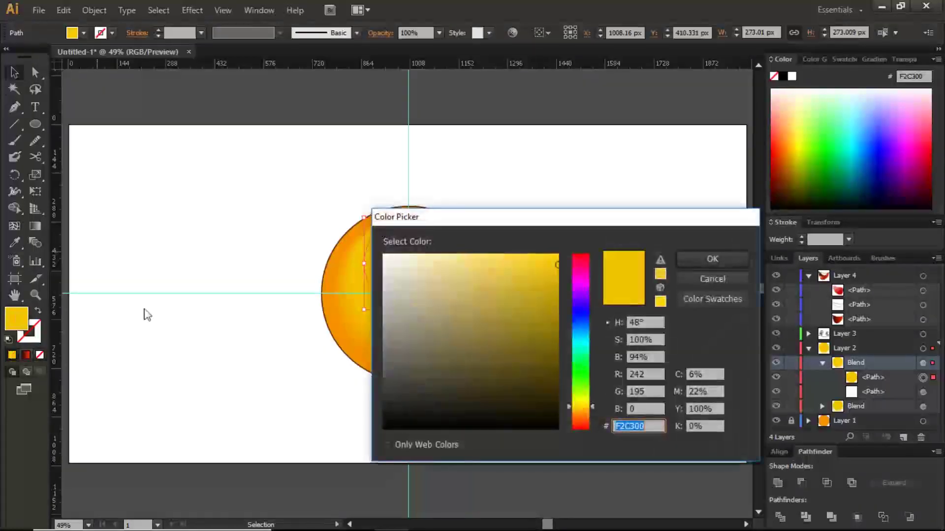
{"action": "left_click", "coordinate": [542, 263]}
{"action": "left_click_drag", "start_coordinate": [542, 263], "coordinate": [475, 256]}
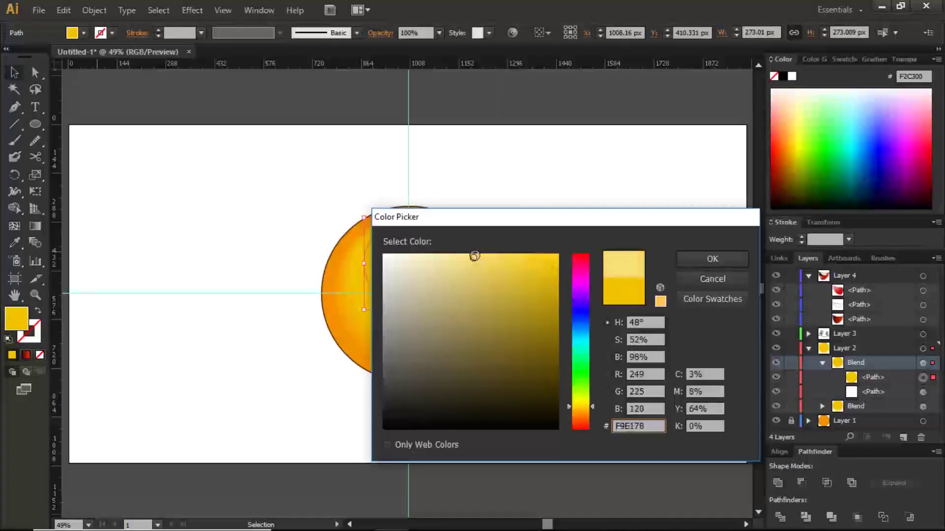
{"action": "left_click", "coordinate": [710, 258]}
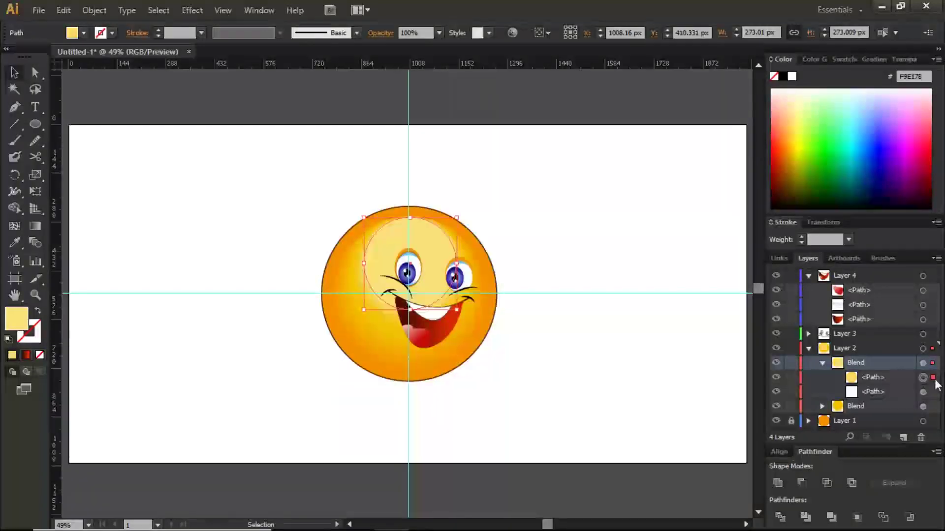
Sample the inner circle's pale yellow onto the front blend's outer circle and set that circle's opacity to 0%
{"action": "left_click", "coordinate": [922, 392]}
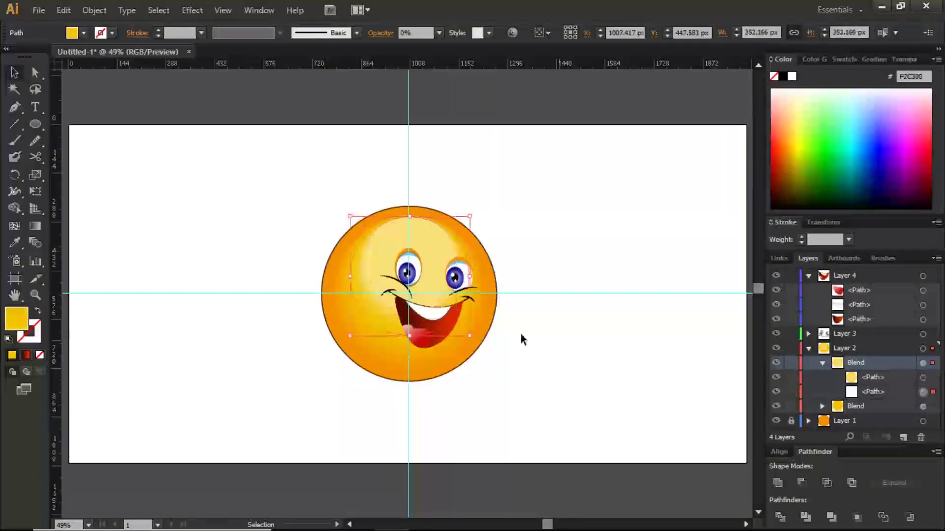
{"action": "double_click", "coordinate": [20, 325]}
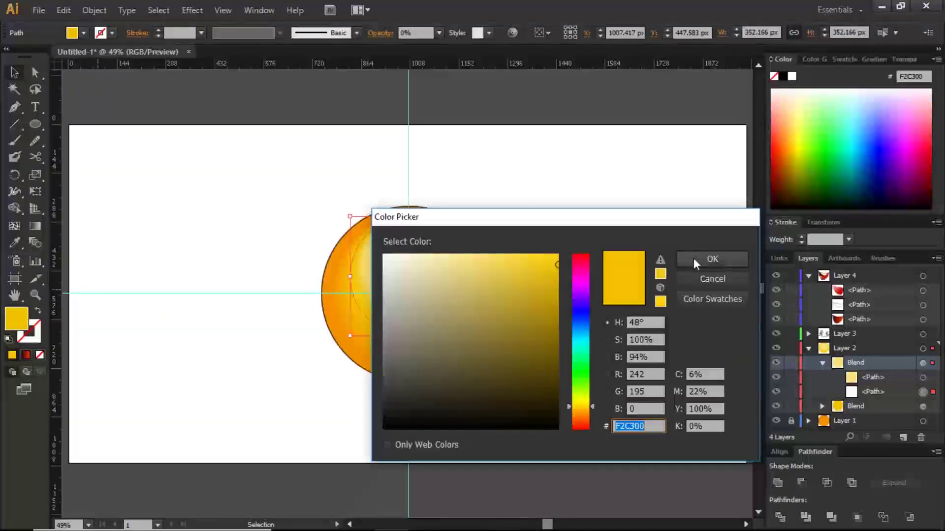
{"action": "left_click", "coordinate": [696, 279]}
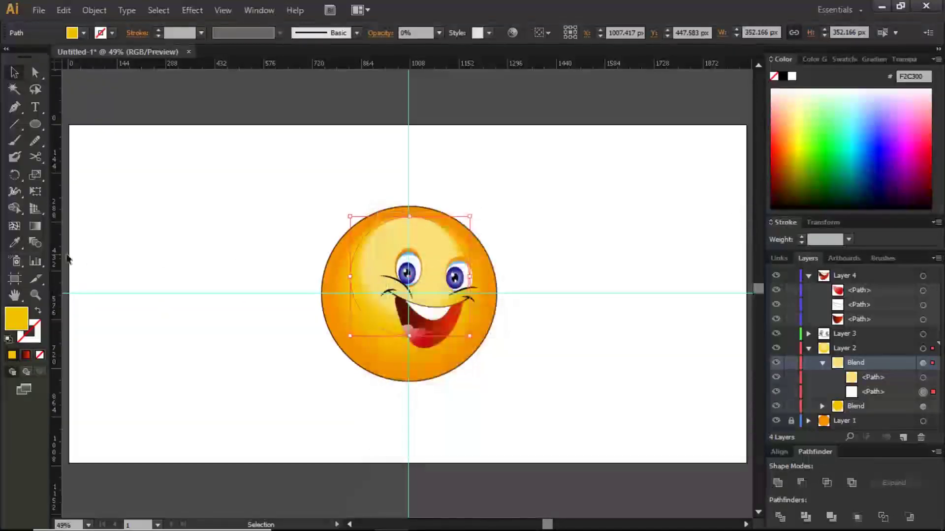
{"action": "left_click", "coordinate": [15, 242]}
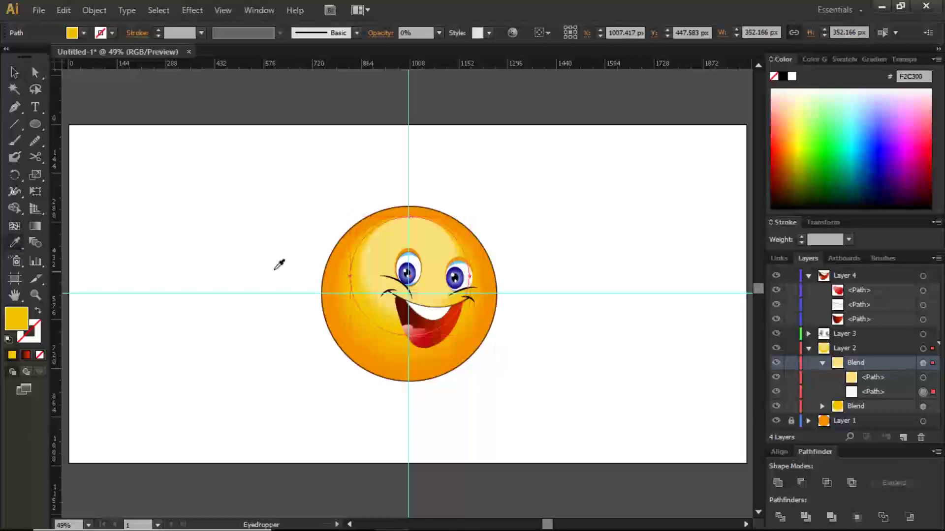
{"action": "left_click", "coordinate": [415, 236]}
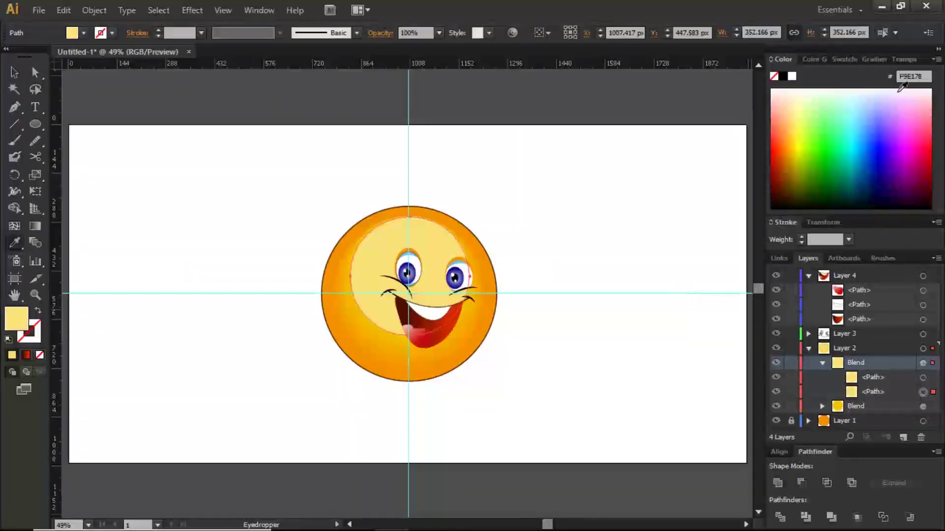
{"action": "left_click", "coordinate": [907, 59]}
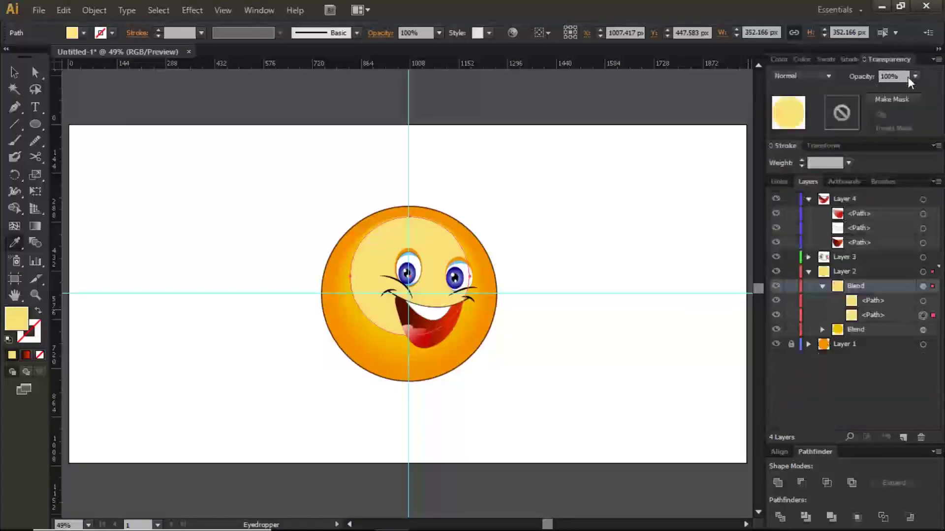
{"action": "type", "text": "0"}
{"action": "key", "text": "Return"}
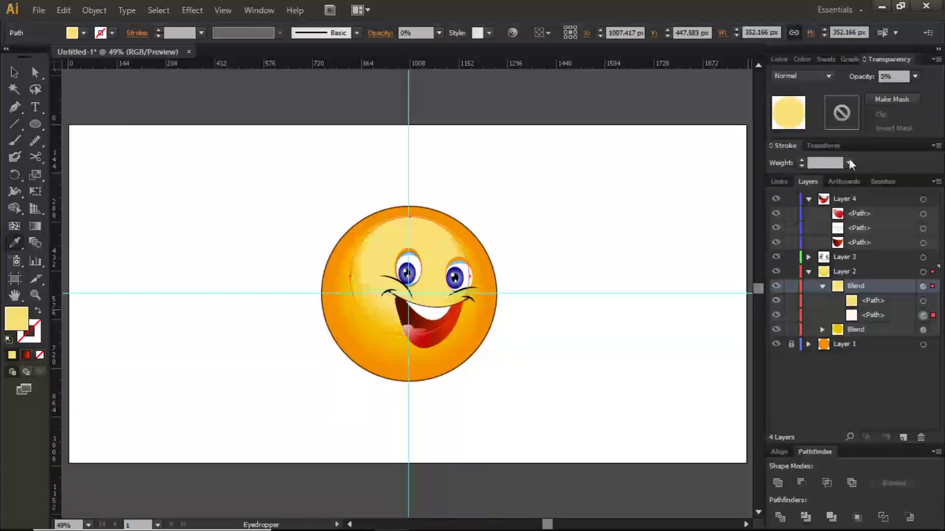
Set the opacity of the whole front pale yellow blend in Layer 2 to 30%
{"action": "left_click", "coordinate": [923, 301]}
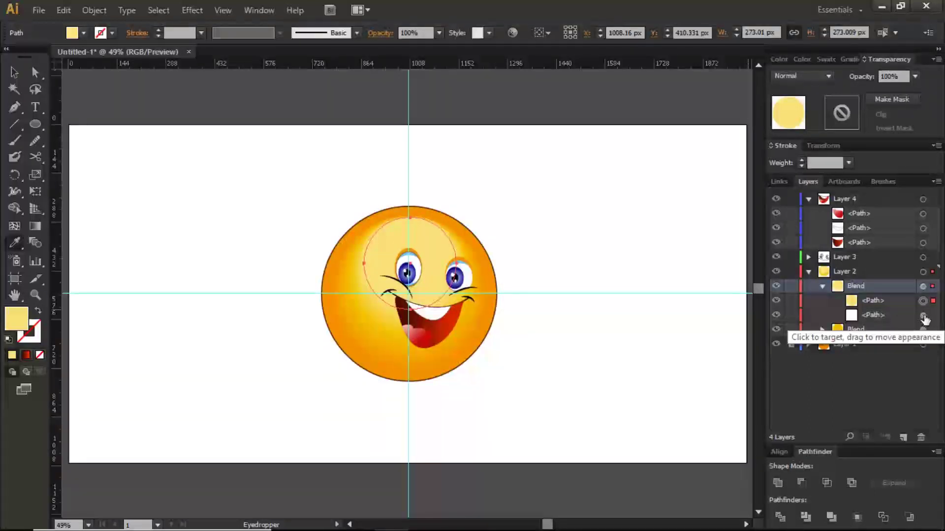
{"action": "left_click", "coordinate": [822, 286]}
{"action": "left_click", "coordinate": [923, 287]}
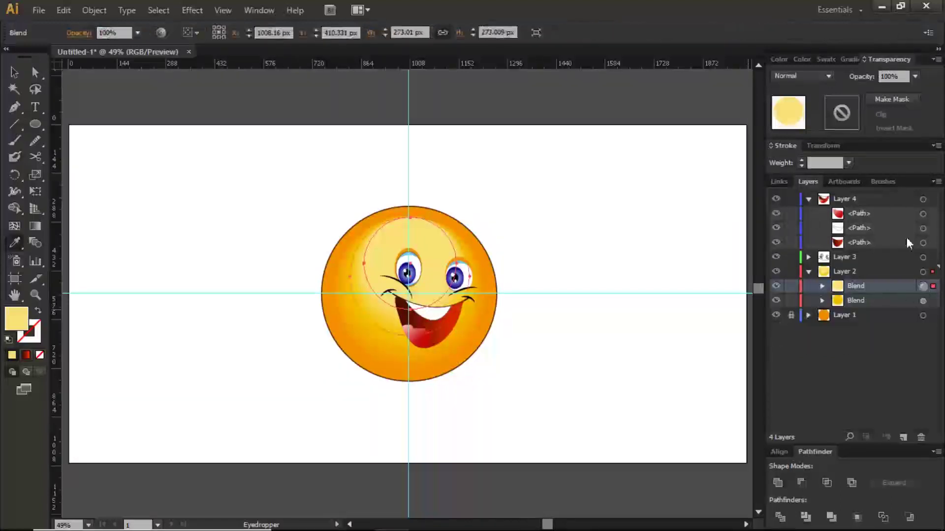
{"action": "left_click", "coordinate": [914, 77]}
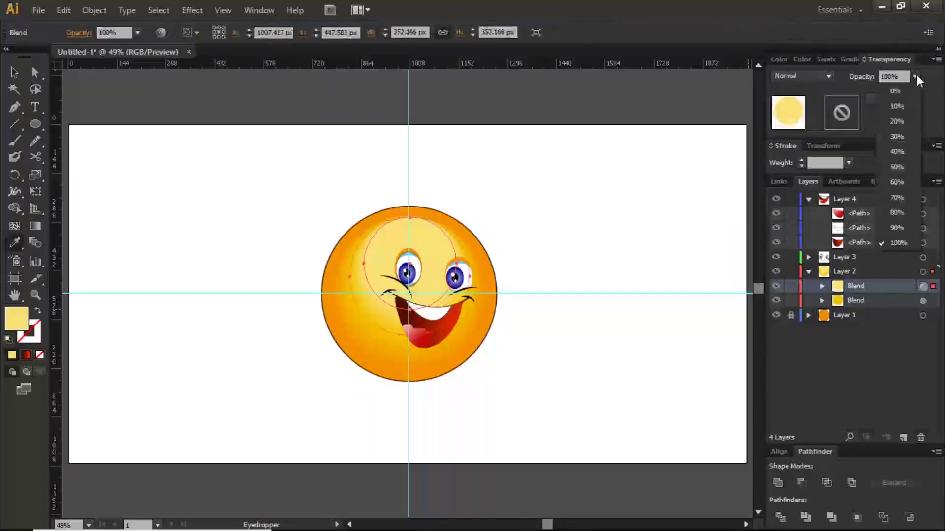
{"action": "left_click", "coordinate": [899, 179]}
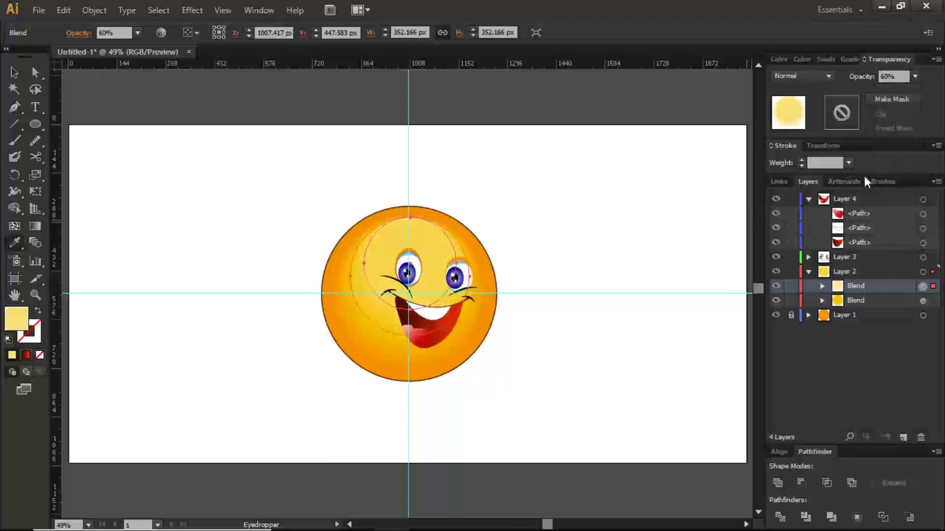
{"action": "left_click", "coordinate": [913, 77]}
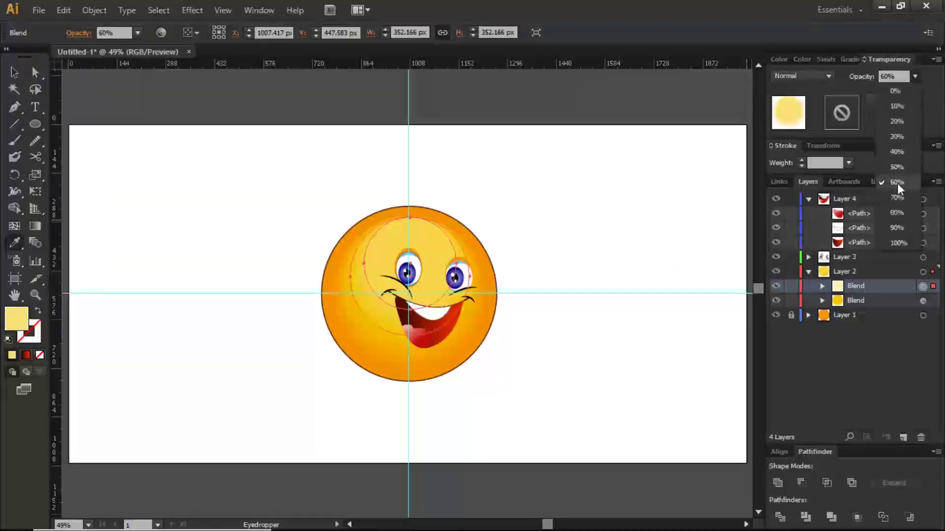
{"action": "left_click", "coordinate": [896, 138]}
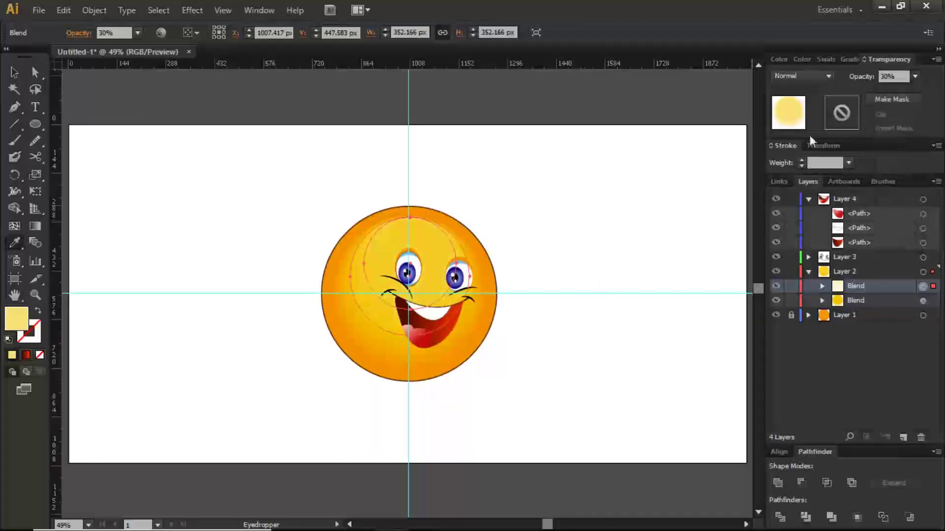
{"action": "key", "text": "v"}
{"action": "left_click", "coordinate": [628, 253]}
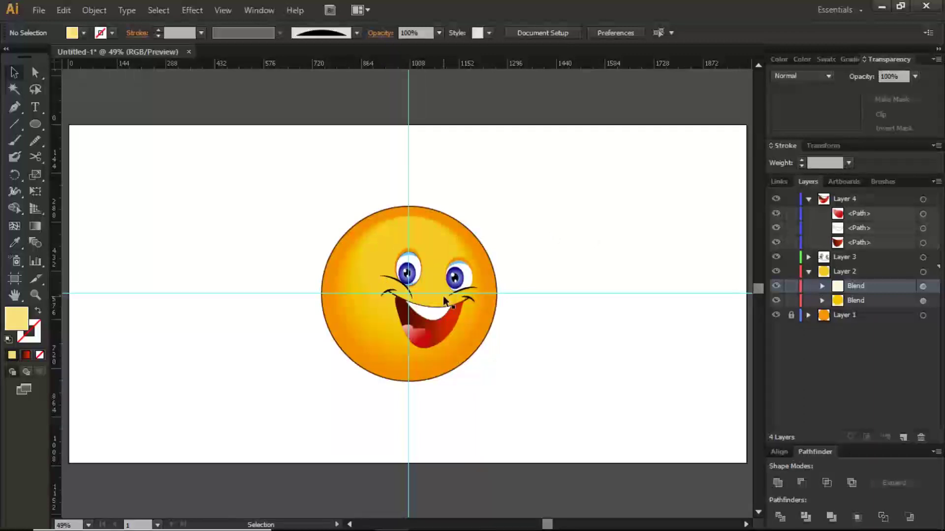
Draw the upper arc of an eyebrow above the face's left-hand eye with the Pen tool, using a black 1 pt stroke without fill
{"action": "key", "text": "ctrl+1"}
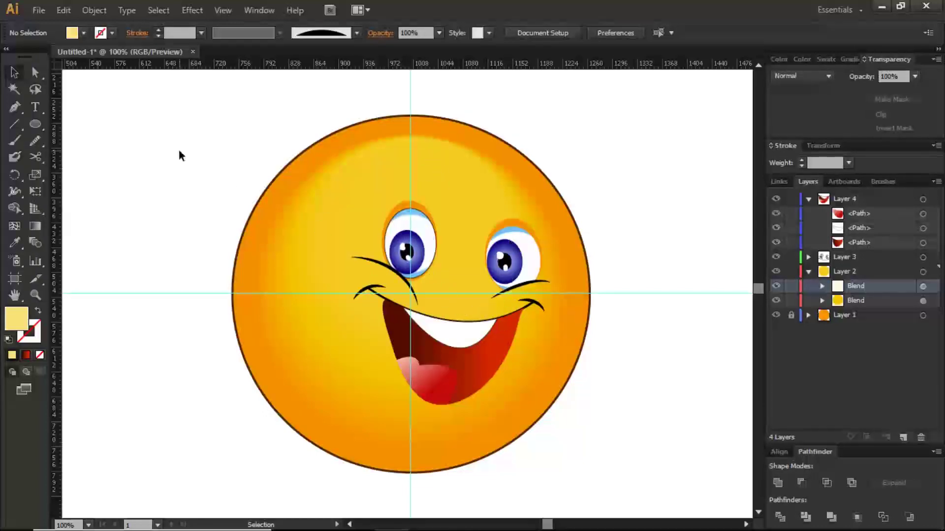
{"action": "left_click", "coordinate": [15, 107]}
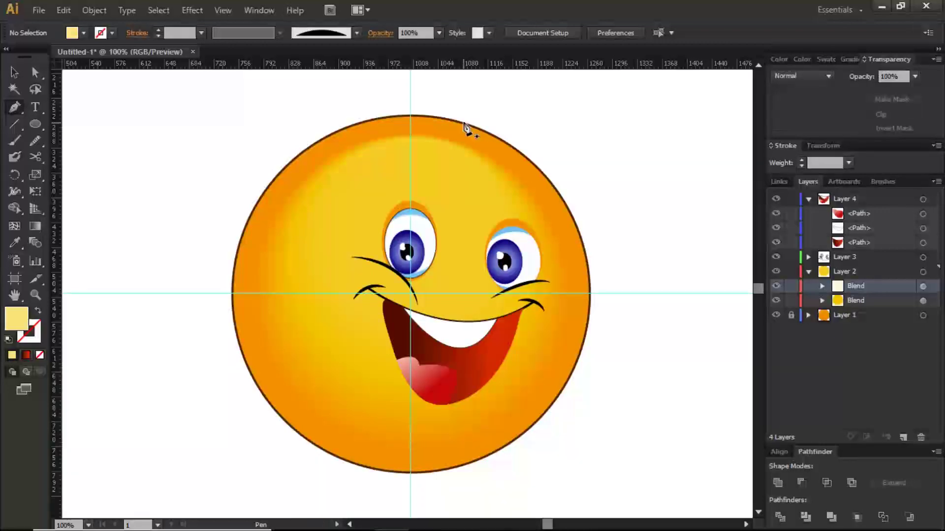
{"action": "left_click", "coordinate": [378, 153]}
{"action": "left_click_drag", "start_coordinate": [411, 127], "coordinate": [446, 143]}
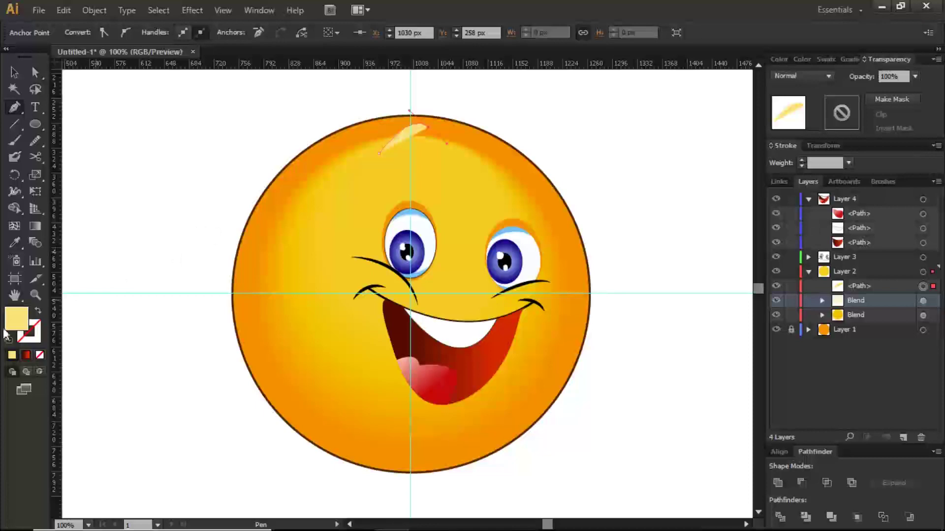
{"action": "left_click", "coordinate": [39, 312]}
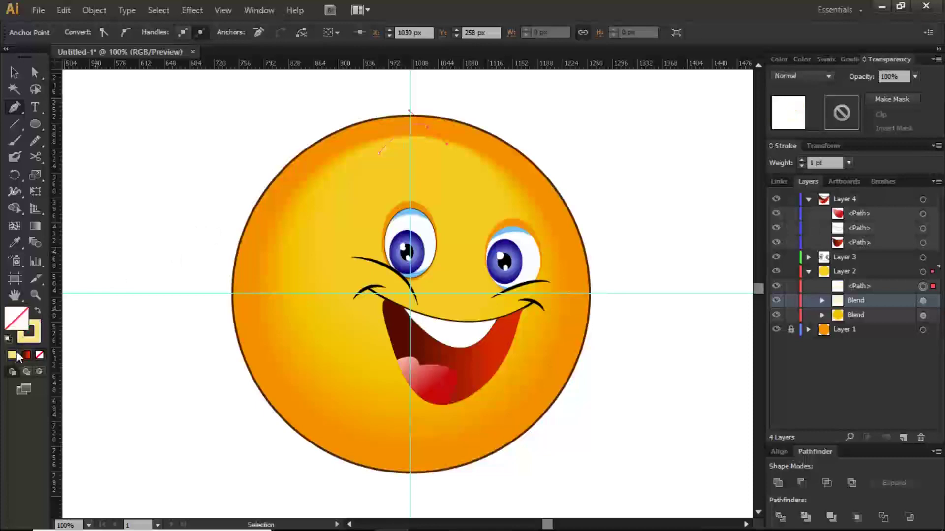
{"action": "left_click", "coordinate": [9, 339]}
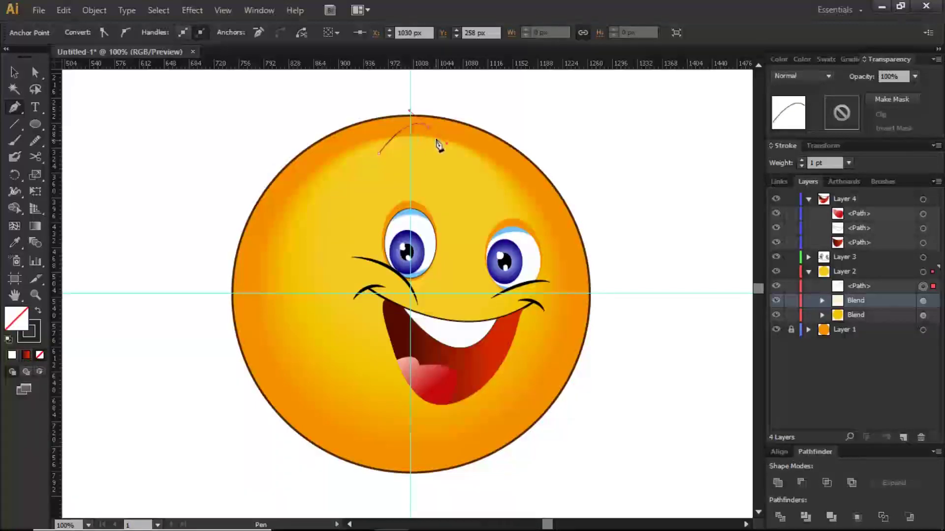
Close the left-hand eyebrow with a curved lower edge and turn it into a solid black shape without stroke
{"action": "left_click_drag", "start_coordinate": [445, 151], "coordinate": [415, 141]}
{"action": "left_click_drag", "start_coordinate": [398, 149], "coordinate": [380, 158]}
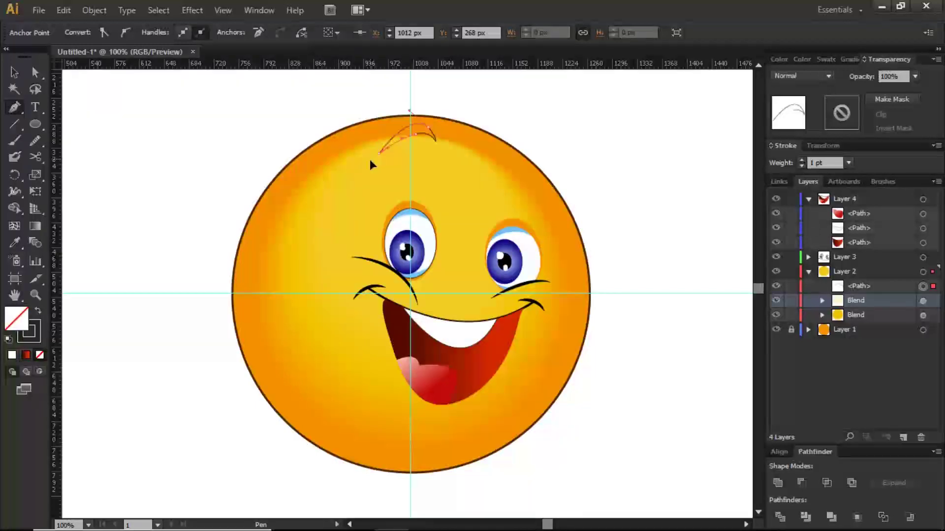
{"action": "left_click", "coordinate": [370, 162]}
{"action": "key", "text": "shift+x"}
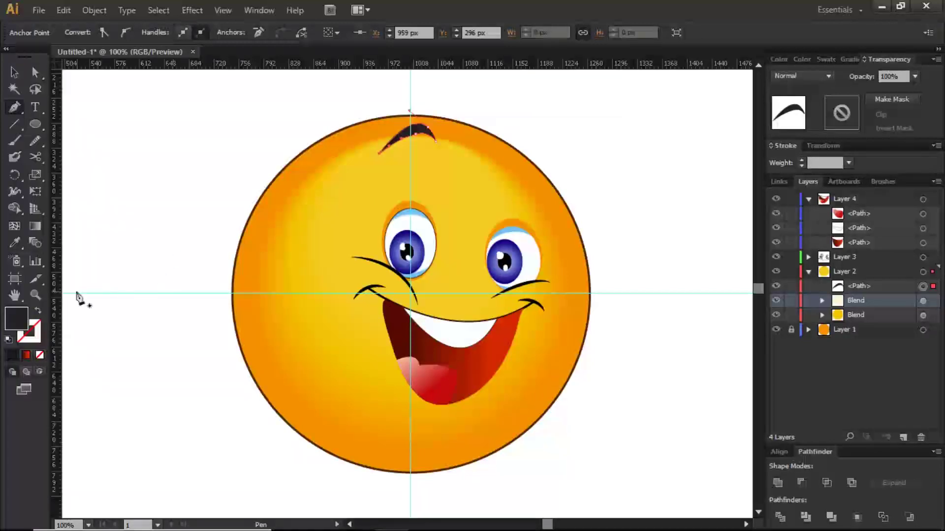
{"action": "key", "text": "v"}
{"action": "left_click", "coordinate": [141, 264]}
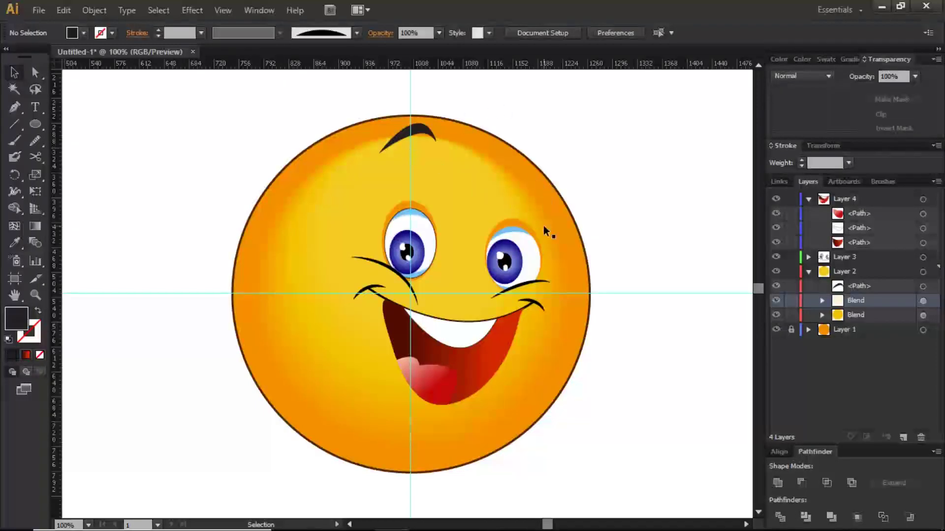
Draw a closed, curved eyebrow outline about 50 px wide and 23 px high above the right-hand eye, with a black stroke and no fill
{"action": "left_click", "coordinate": [14, 107]}
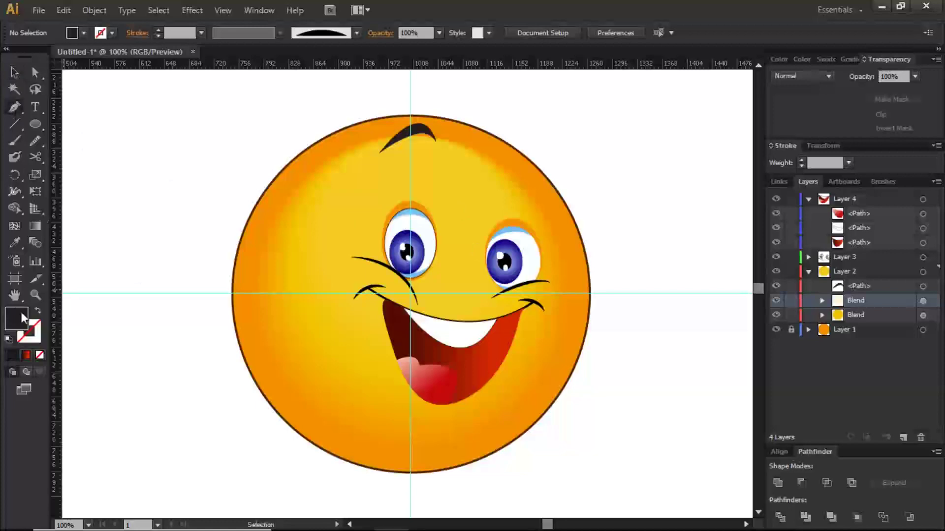
{"action": "left_click", "coordinate": [38, 310]}
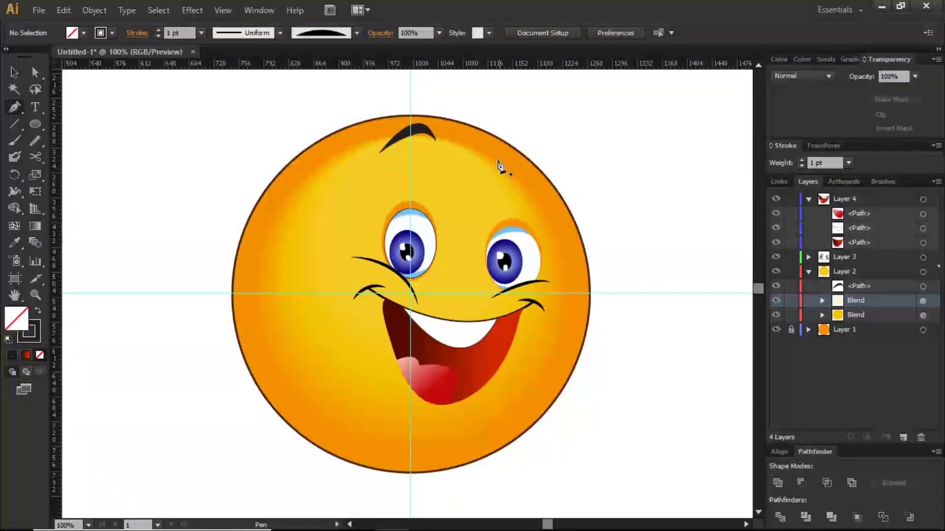
{"action": "left_click", "coordinate": [490, 179]}
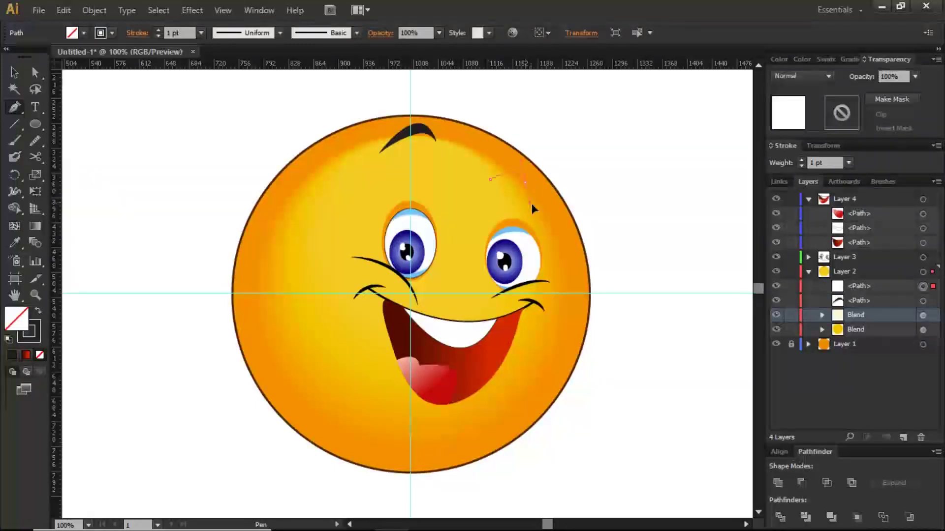
{"action": "left_click_drag", "start_coordinate": [542, 214], "coordinate": [555, 215]}
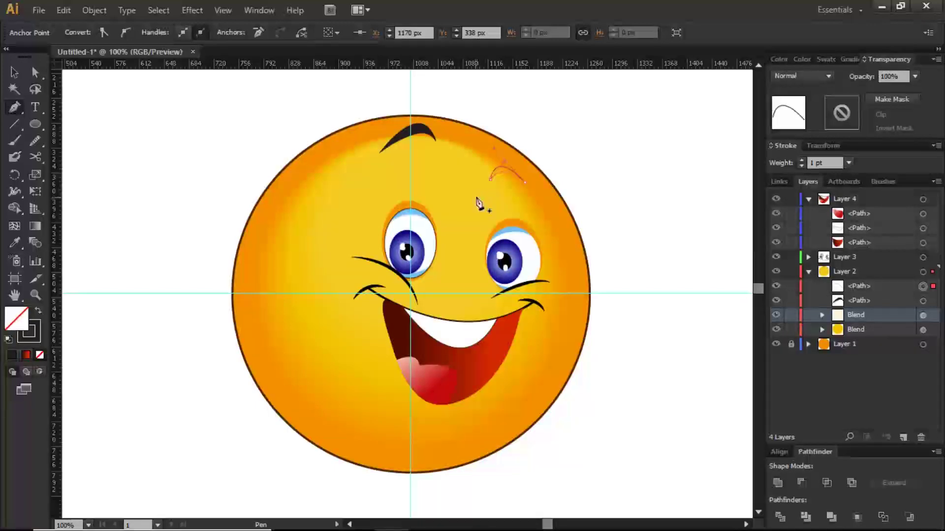
{"action": "left_click", "coordinate": [511, 188], "text": "ctrl"}
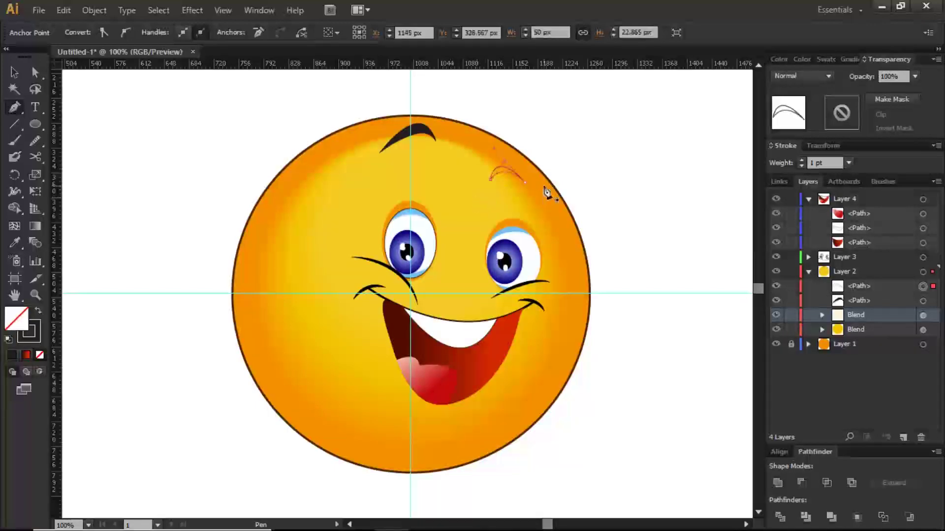
Make the right-hand eyebrow solid black without stroke and enlarge it slightly toward the face's lower right
{"action": "left_click", "coordinate": [39, 309]}
{"action": "key", "text": "v"}
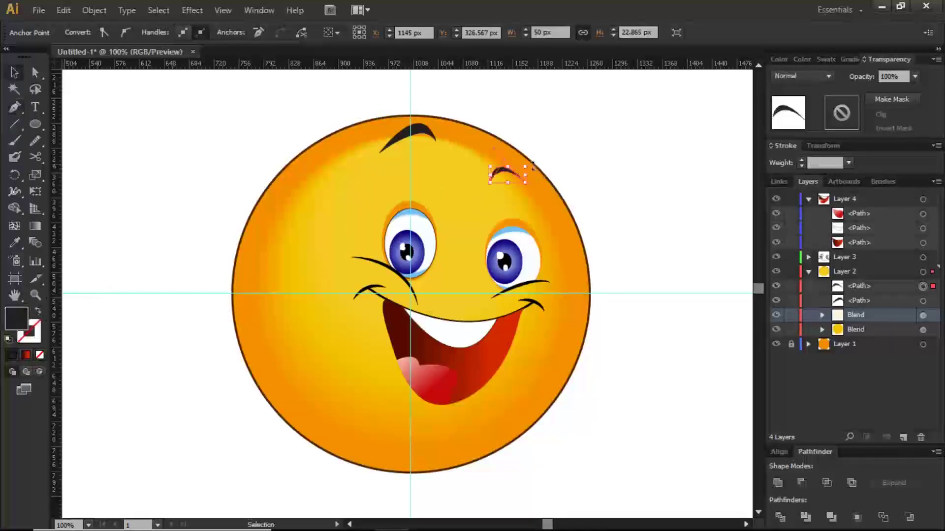
{"action": "left_click_drag", "start_coordinate": [526, 182], "coordinate": [540, 197]}
{"action": "left_click", "coordinate": [588, 193]}
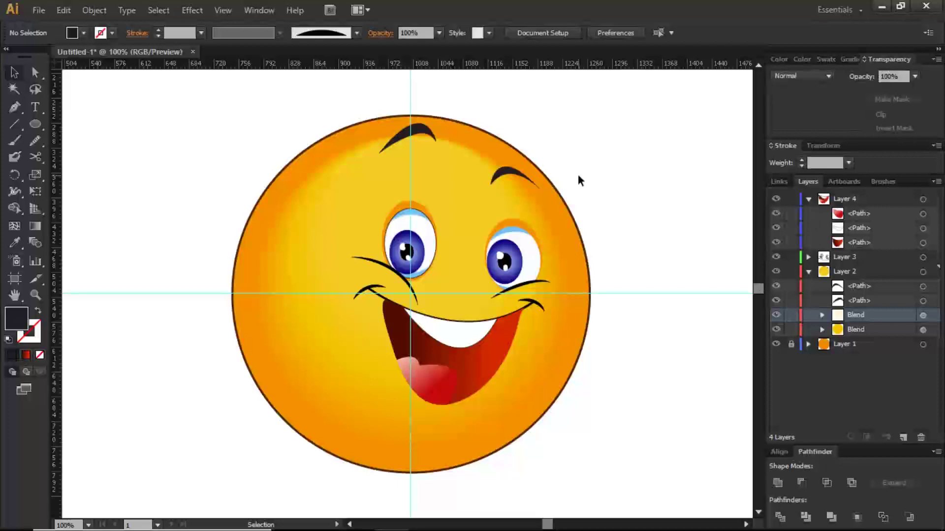
{"action": "key", "text": "a"}
{"action": "key", "text": "ctrl+0"}
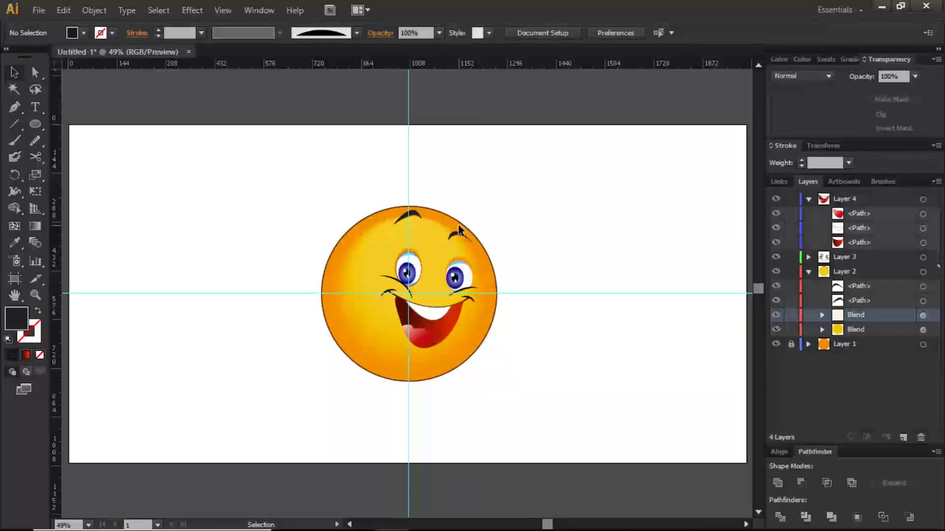
{"action": "key", "text": "ctrl+minus"}
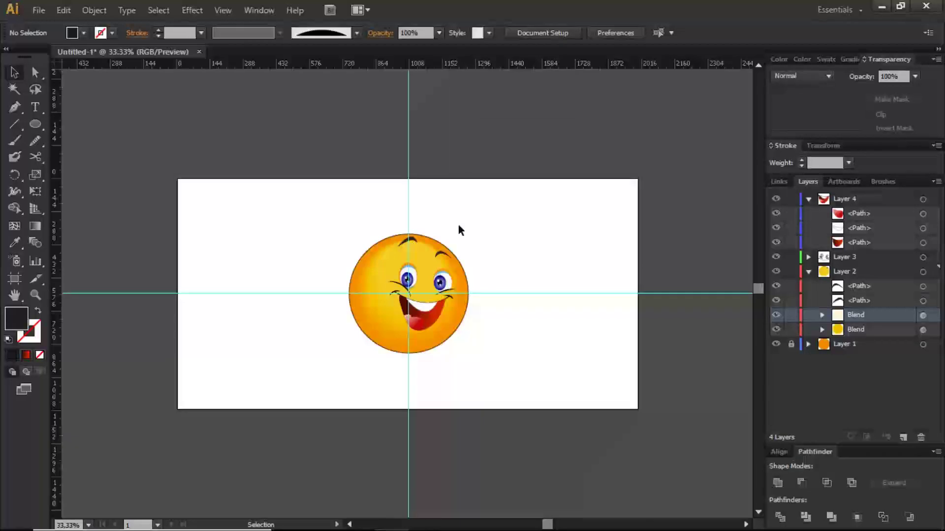
{"action": "key", "text": "ctrl+1"}
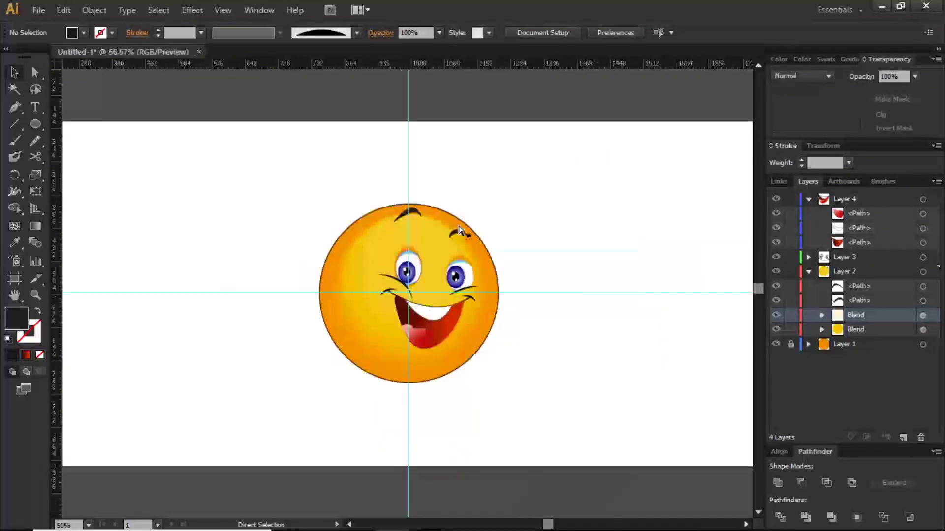
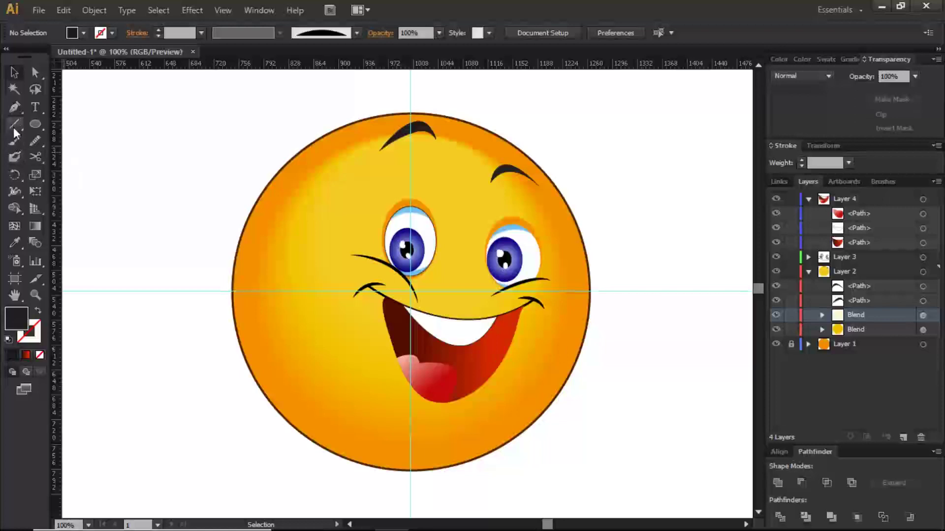
Lock the existing face layers and add a new layer above Layer 4 for Blob Brush work
{"action": "left_click", "coordinate": [14, 142]}
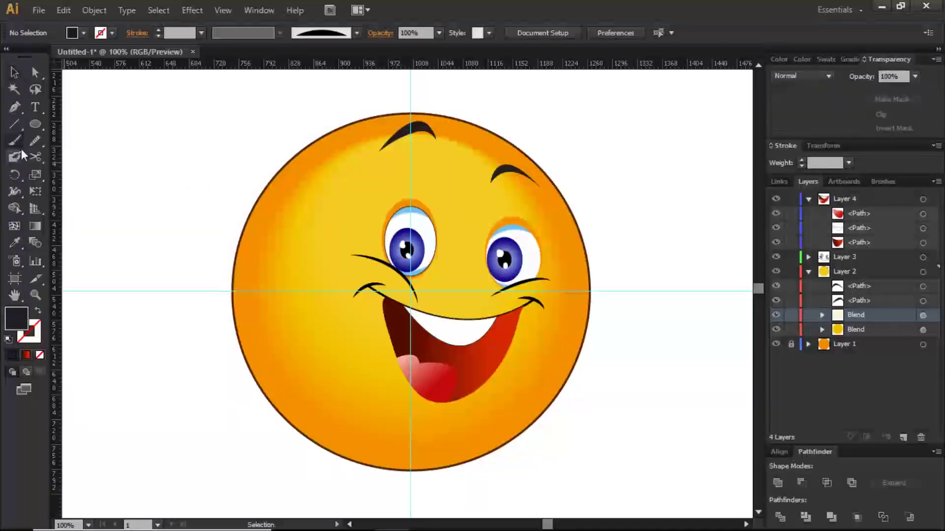
{"action": "left_click", "coordinate": [14, 157]}
{"action": "key", "text": "v"}
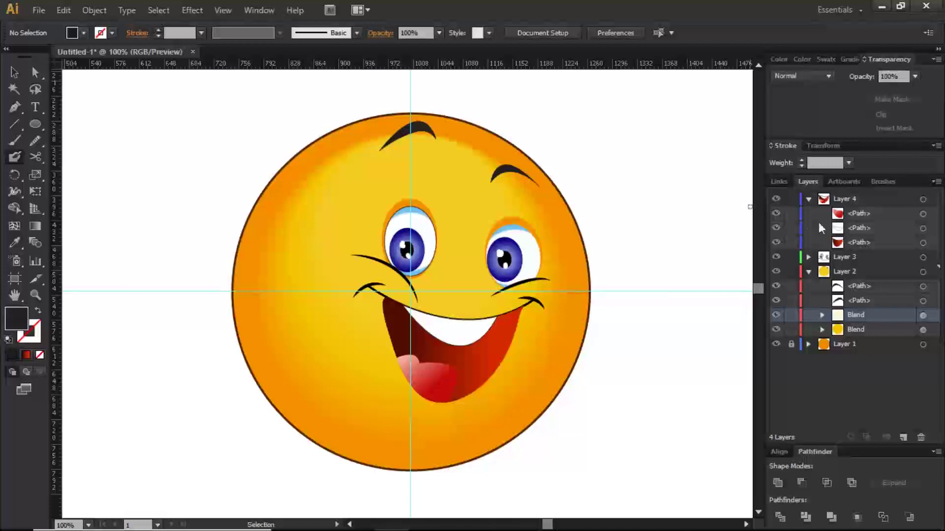
{"action": "left_click", "coordinate": [866, 214]}
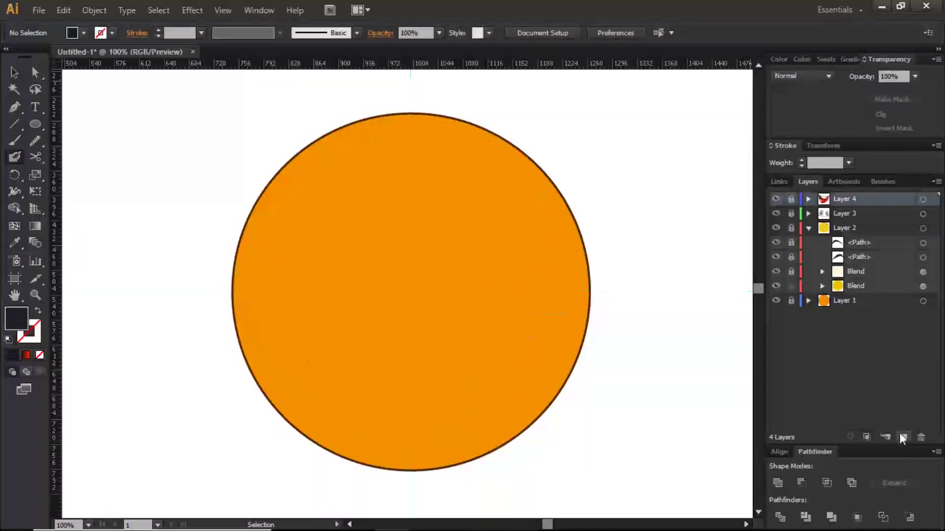
{"action": "left_click", "coordinate": [903, 437]}
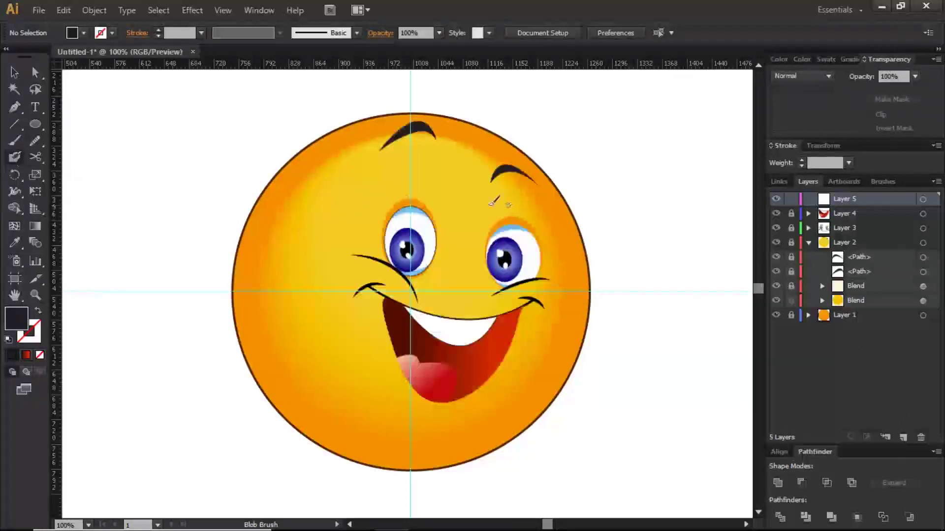
Paint small white Blob Brush highlights beside the left-hand eye, above both mouth corners and just below the mouth, without fill
{"action": "left_click", "coordinate": [9, 339]}
{"action": "left_click", "coordinate": [18, 334]}
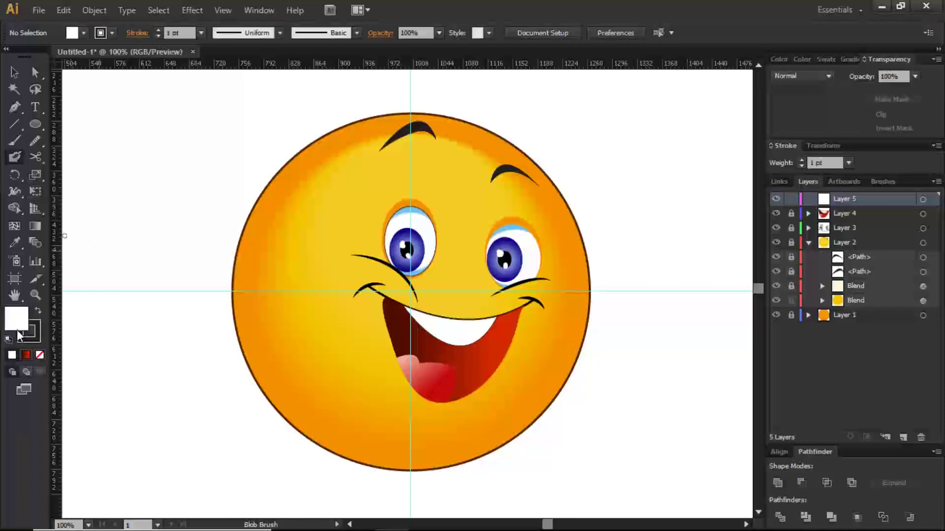
{"action": "left_click", "coordinate": [40, 355]}
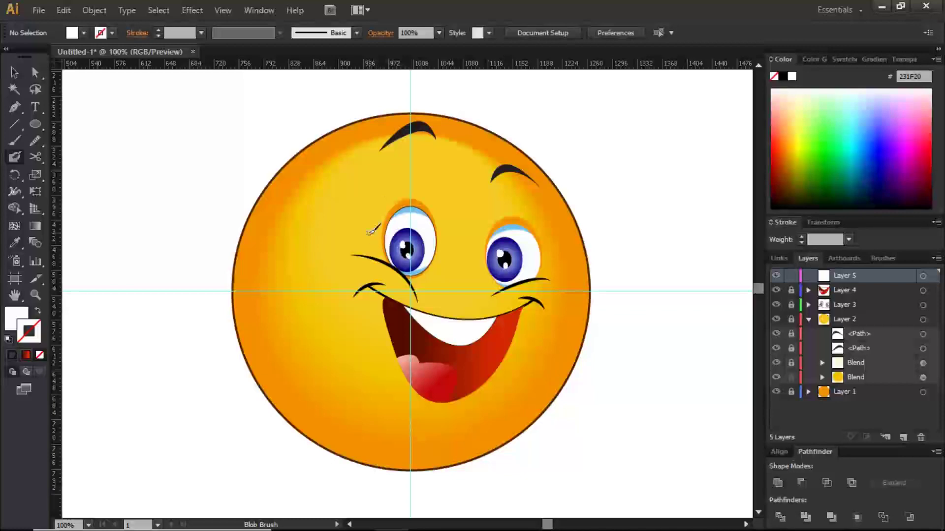
{"action": "left_click_drag", "start_coordinate": [356, 248], "coordinate": [368, 248]}
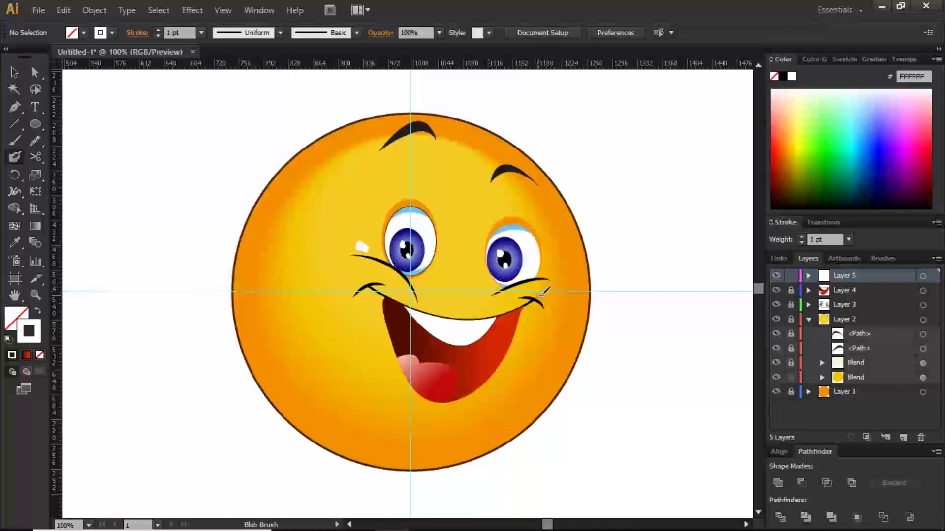
{"action": "left_click_drag", "start_coordinate": [536, 294], "coordinate": [547, 297]}
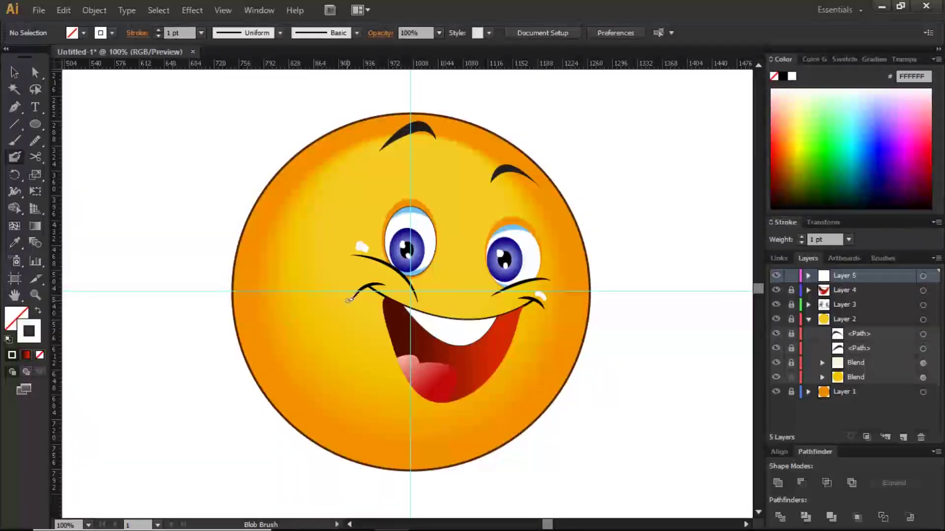
{"action": "left_click_drag", "start_coordinate": [371, 278], "coordinate": [355, 285]}
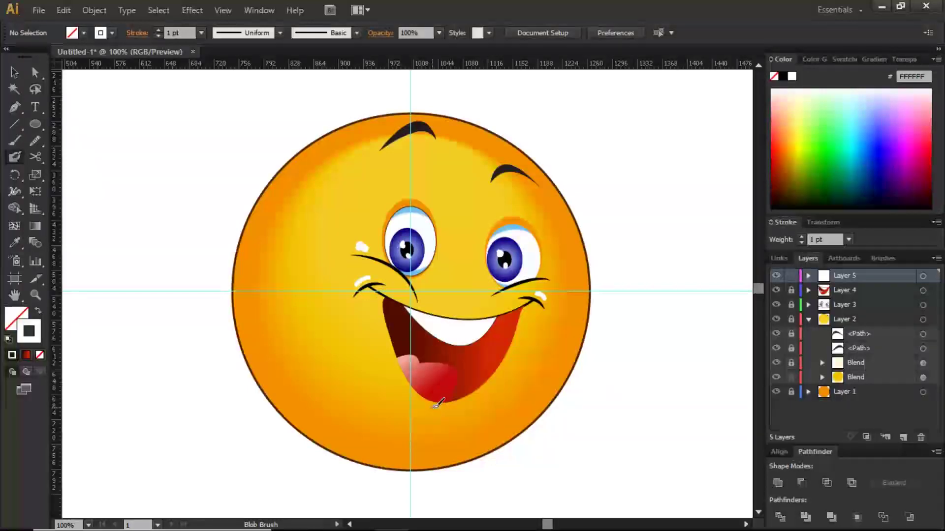
{"action": "mouse_move", "coordinate": [431, 415]}
{"action": "left_mouse_down"}
{"action": "mouse_move", "coordinate": [460, 399]}
{"action": "mouse_move", "coordinate": [443, 414]}
{"action": "left_mouse_up"}
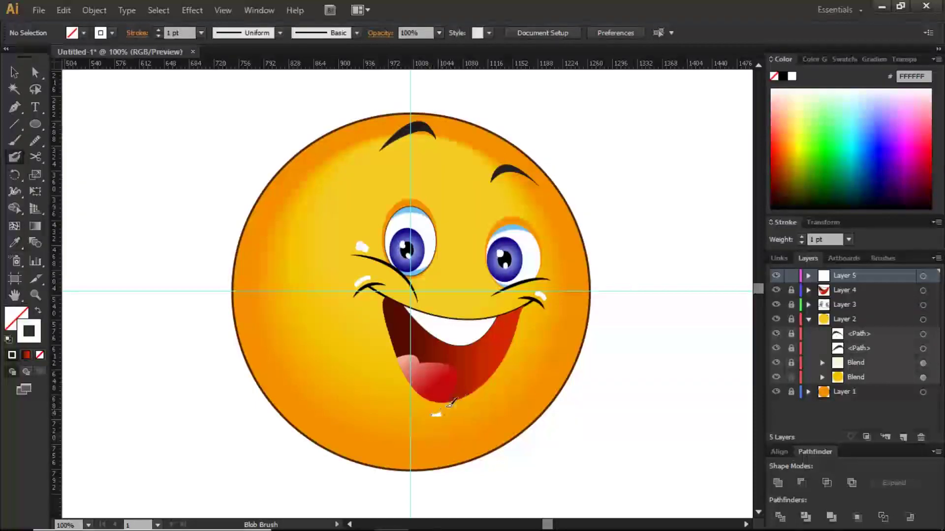
Select all four white highlight paths in Layer 5, apply a 27.1 pixel Gaussian Blur to them and deselect
{"action": "left_click", "coordinate": [808, 276]}
{"action": "left_click", "coordinate": [913, 290]}
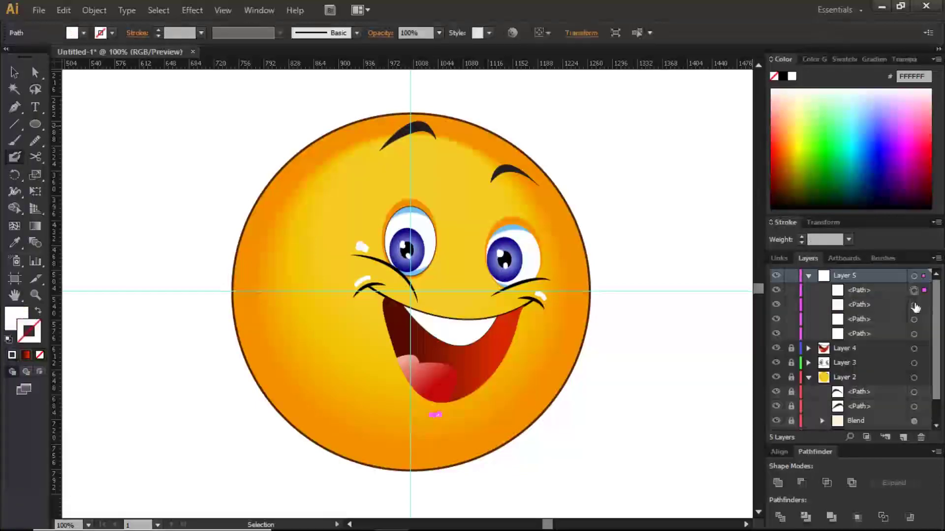
{"action": "left_click", "coordinate": [914, 304], "text": "shift"}
{"action": "left_click", "coordinate": [914, 320], "text": "shift"}
{"action": "left_click", "coordinate": [914, 334], "text": "shift"}
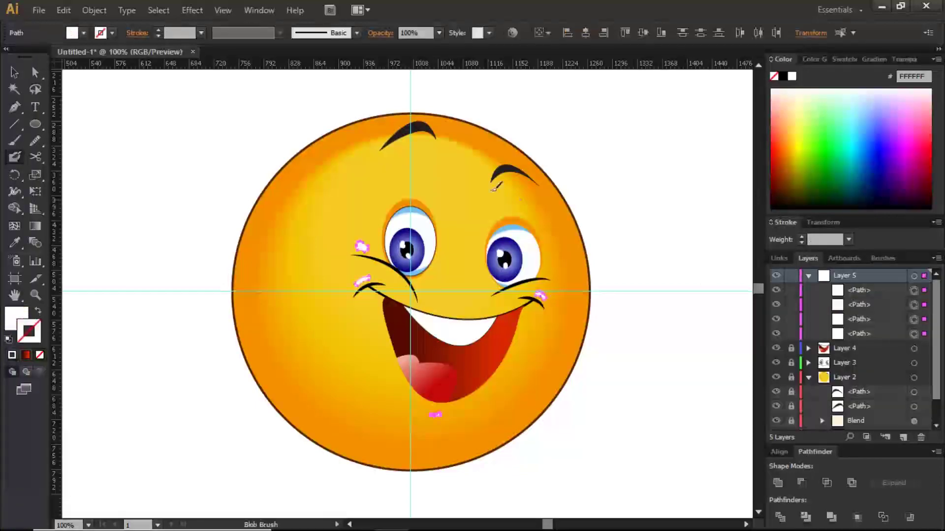
{"action": "left_click", "coordinate": [191, 11]}
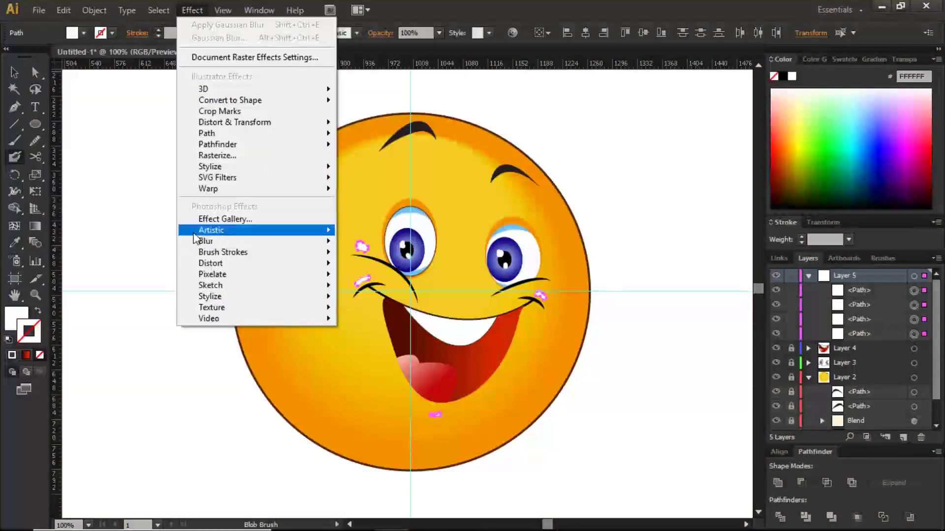
{"action": "mouse_move", "coordinate": [204, 241]}
{"action": "left_click", "coordinate": [367, 243]}
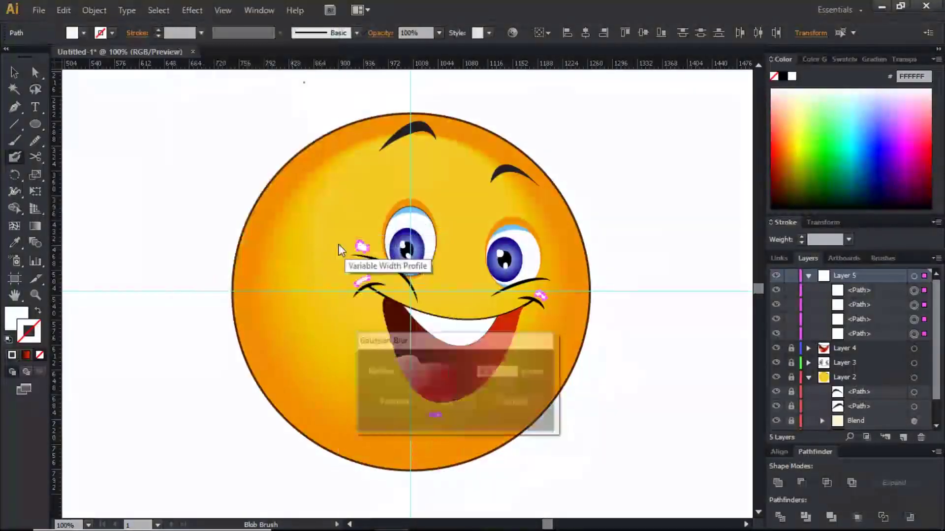
{"action": "left_click_drag", "start_coordinate": [422, 376], "coordinate": [450, 377]}
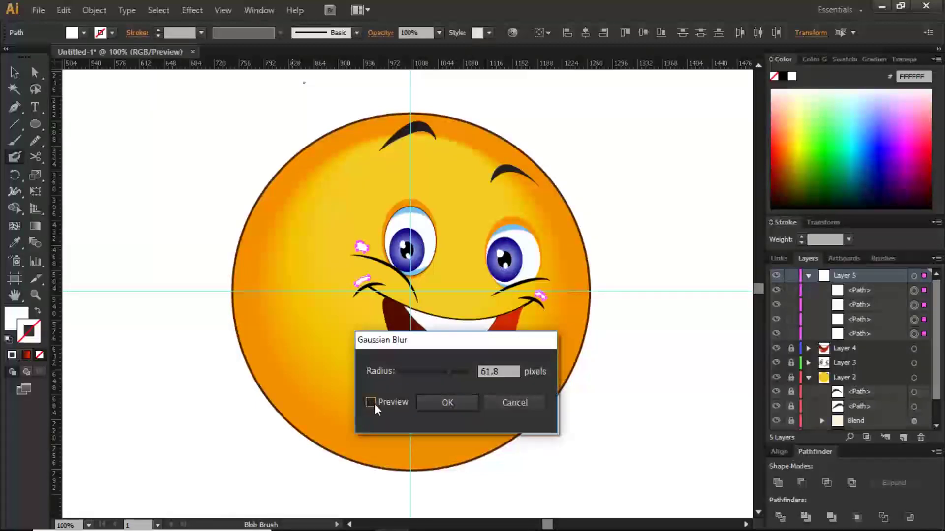
{"action": "left_click", "coordinate": [387, 401]}
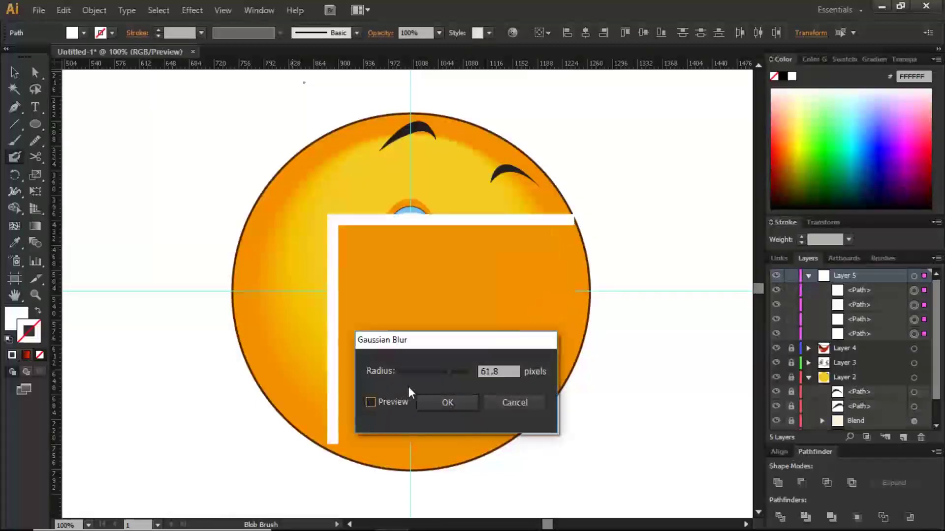
{"action": "left_click_drag", "start_coordinate": [440, 378], "coordinate": [435, 376]}
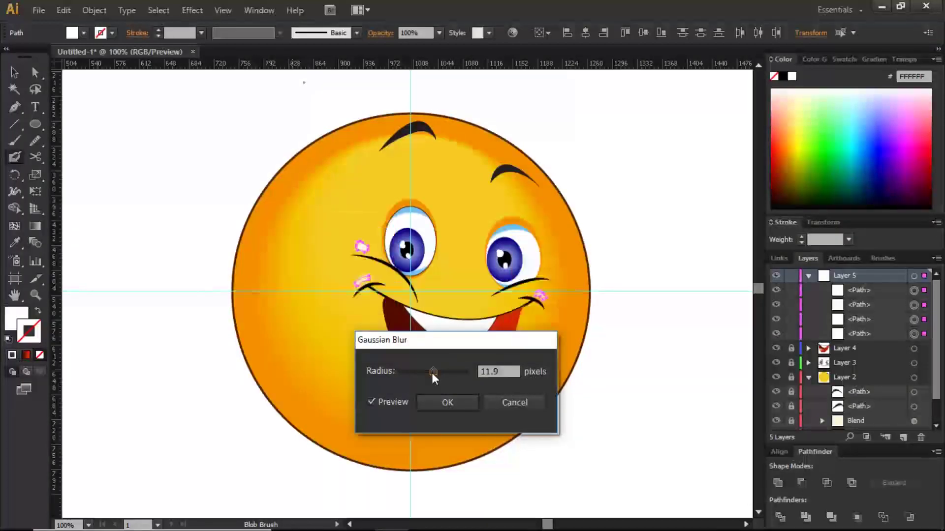
{"action": "left_click_drag", "start_coordinate": [435, 377], "coordinate": [439, 377]}
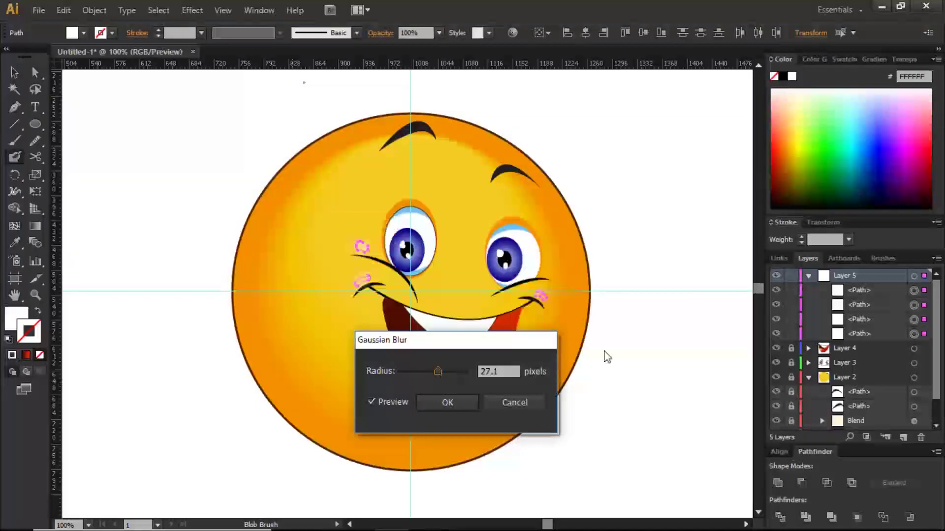
{"action": "left_click", "coordinate": [470, 406]}
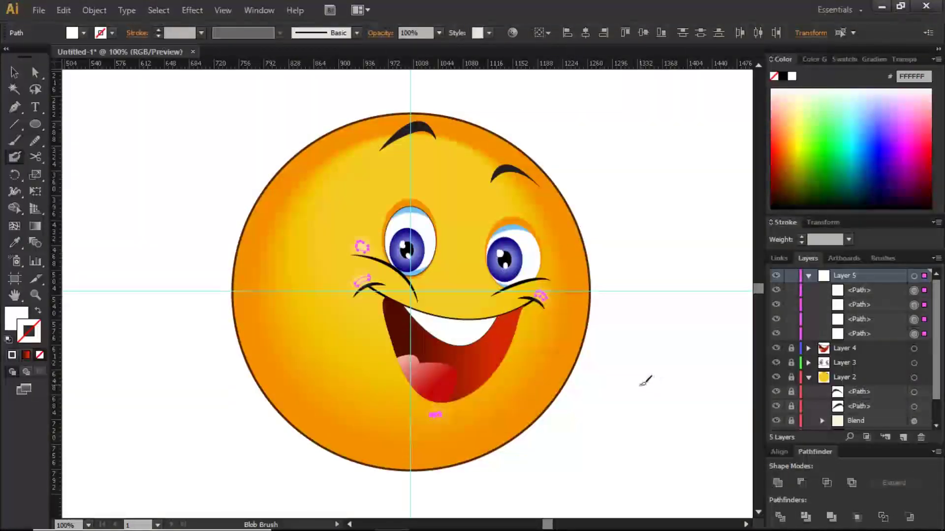
{"action": "key", "text": "v"}
{"action": "left_click", "coordinate": [633, 389]}
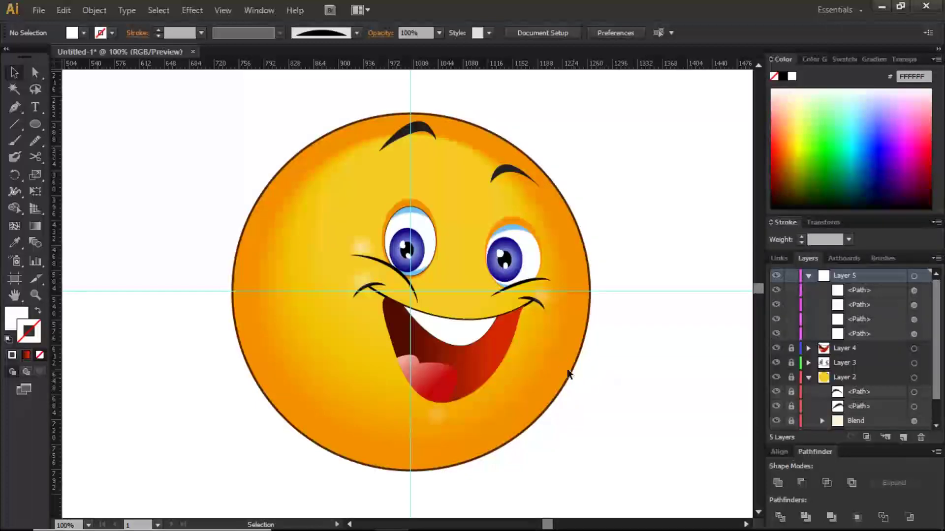
Draw a closed, rounded shape about 38 px wide and 17 px high under the left-hand cheek line with the Pen tool
{"action": "left_click", "coordinate": [14, 107]}
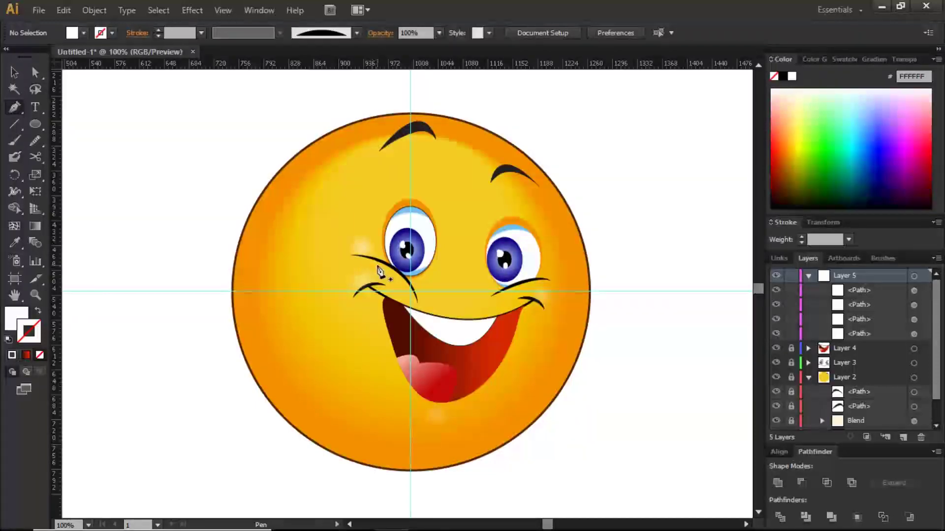
{"action": "left_click", "coordinate": [377, 266]}
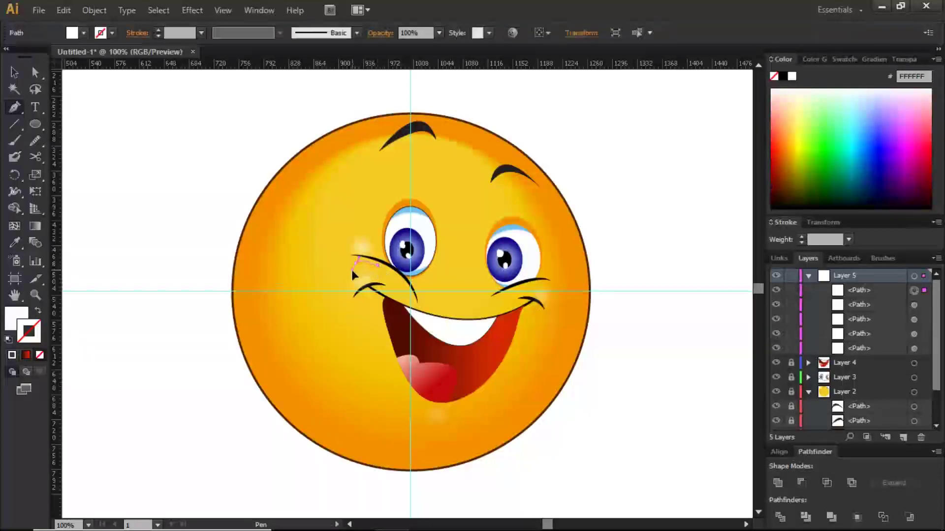
{"action": "left_click", "coordinate": [352, 269]}
{"action": "left_click", "coordinate": [358, 274]}
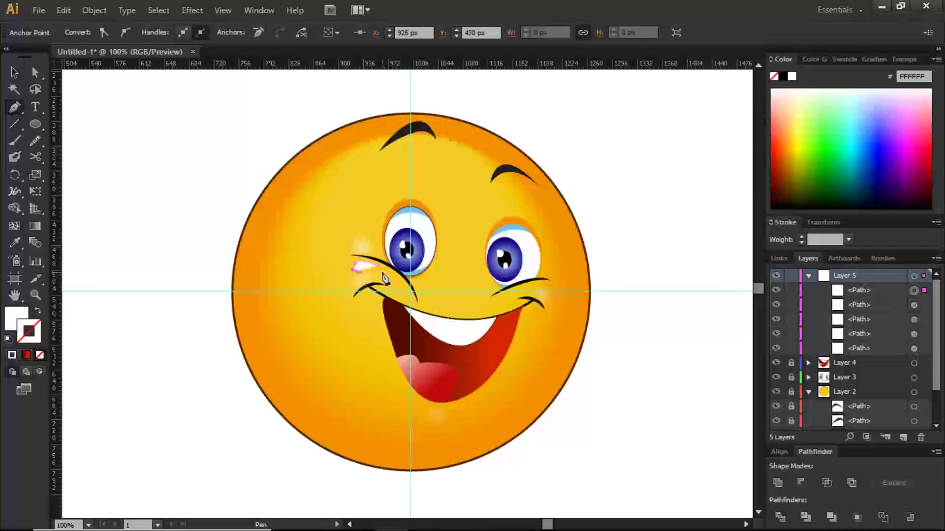
{"action": "left_click", "coordinate": [375, 267]}
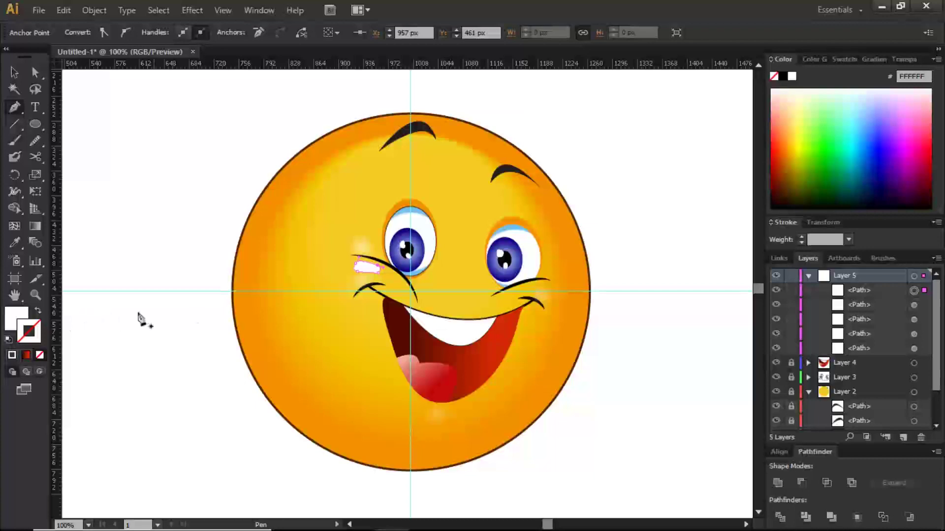
Fill the new cheek shape with the orange F49000 sampled from the face's edge and remove its stroke
{"action": "left_click", "coordinate": [11, 243]}
{"action": "left_click", "coordinate": [301, 170]}
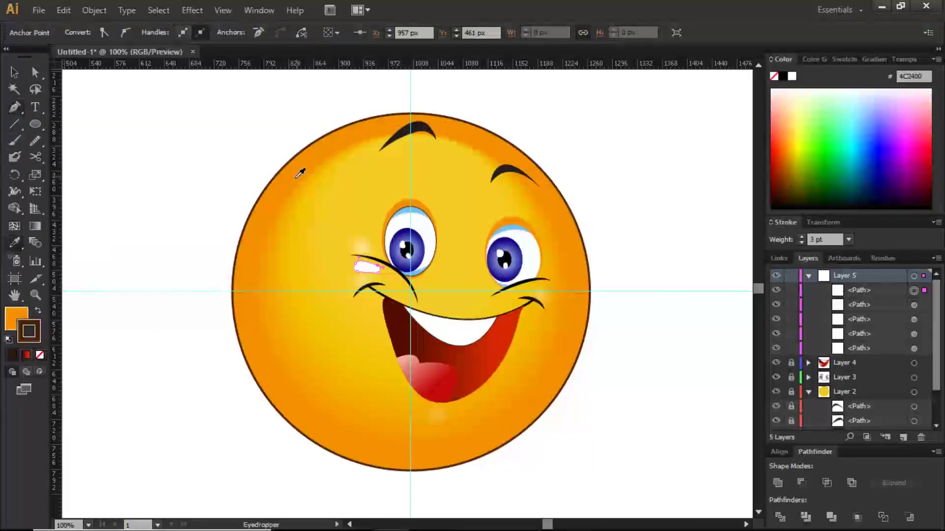
{"action": "left_click", "coordinate": [40, 354]}
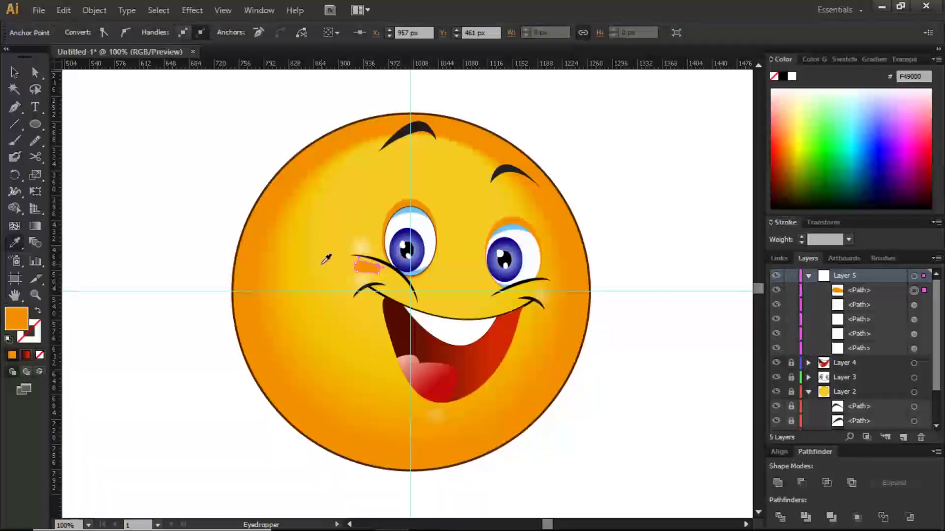
Hide Layers 1 to 4 around the orange cheek shape and select its whole path in Layer 5
{"action": "key", "text": "z"}
{"action": "left_click_drag", "start_coordinate": [345, 262], "coordinate": [401, 299]}
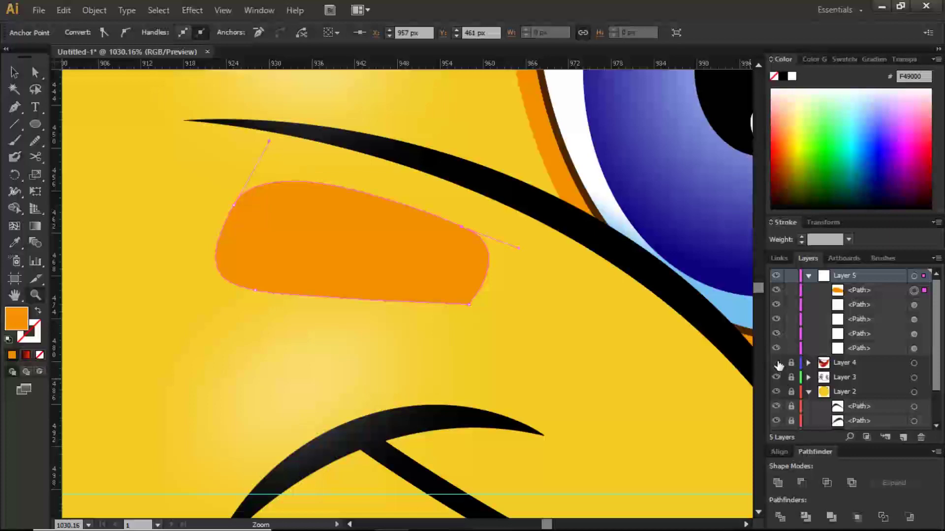
{"action": "scroll", "coordinate": [845, 391], "scroll_direction": "down", "scroll_amount": 3}
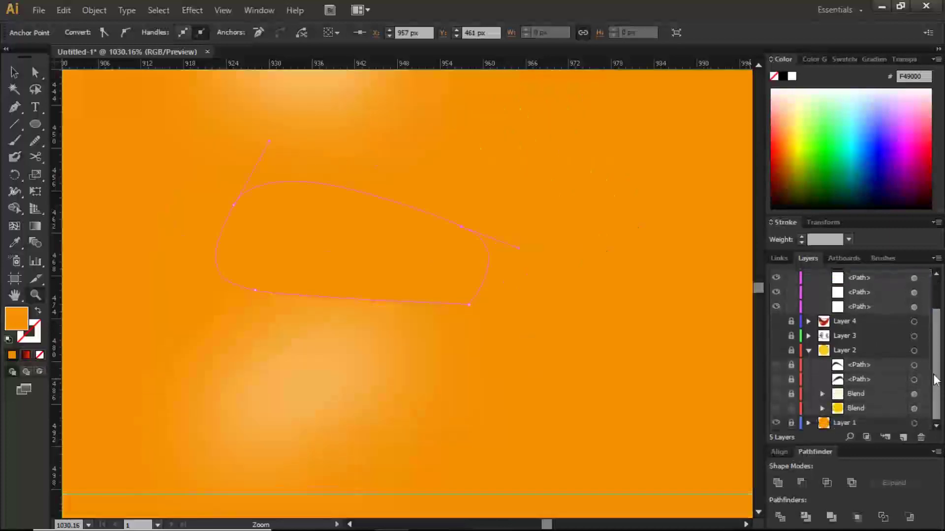
{"action": "left_click", "coordinate": [776, 423]}
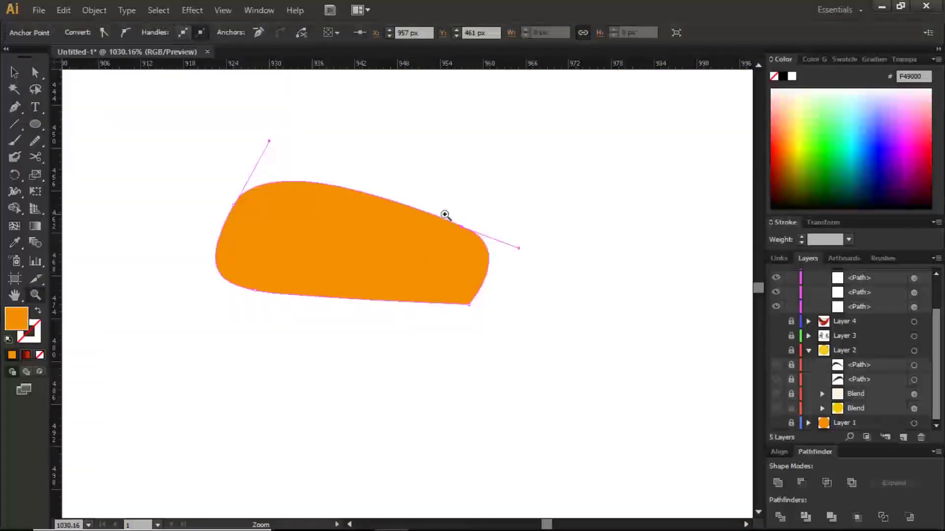
{"action": "scroll", "coordinate": [920, 327], "scroll_direction": "up", "scroll_amount": 3}
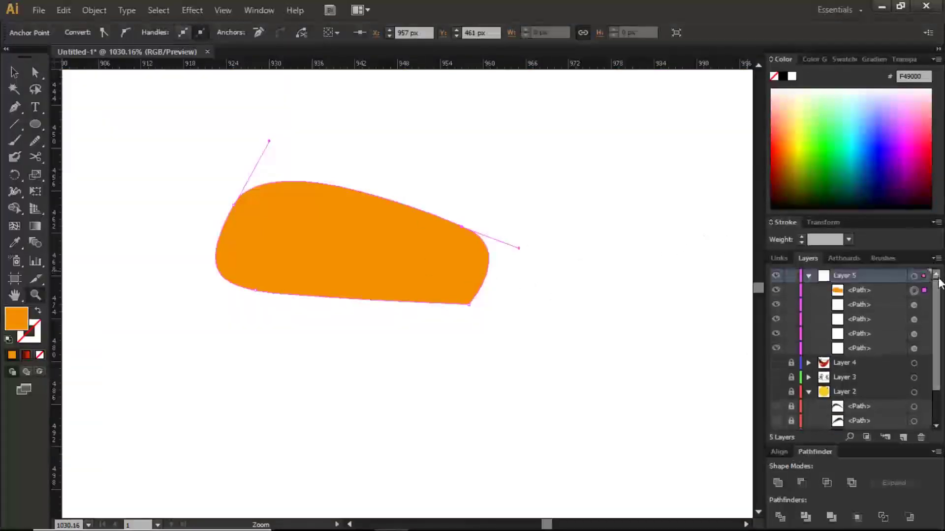
{"action": "left_click", "coordinate": [913, 290]}
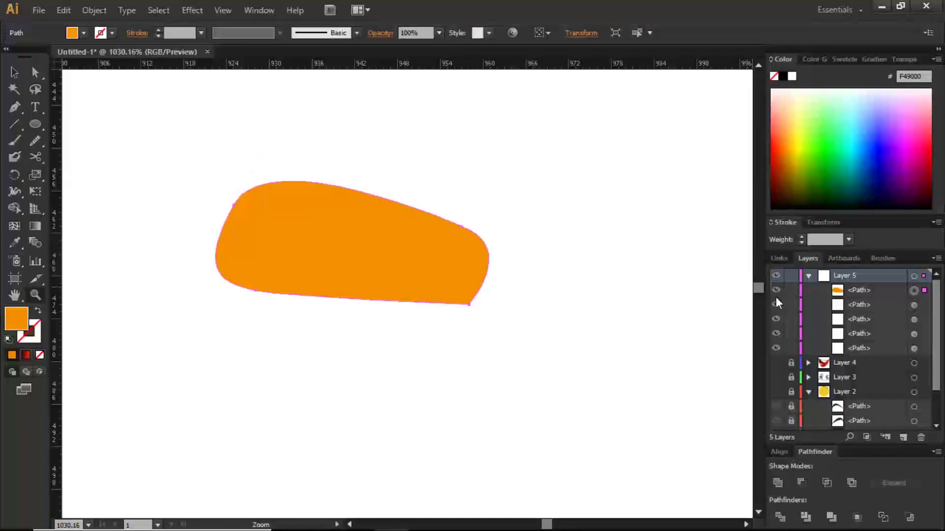
Duplicate the orange cheek shape in front of itself, lock the lower copy and select the upper one
{"action": "key", "text": "ctrl+c"}
{"action": "key", "text": "ctrl+f"}
{"action": "left_click", "coordinate": [913, 305]}
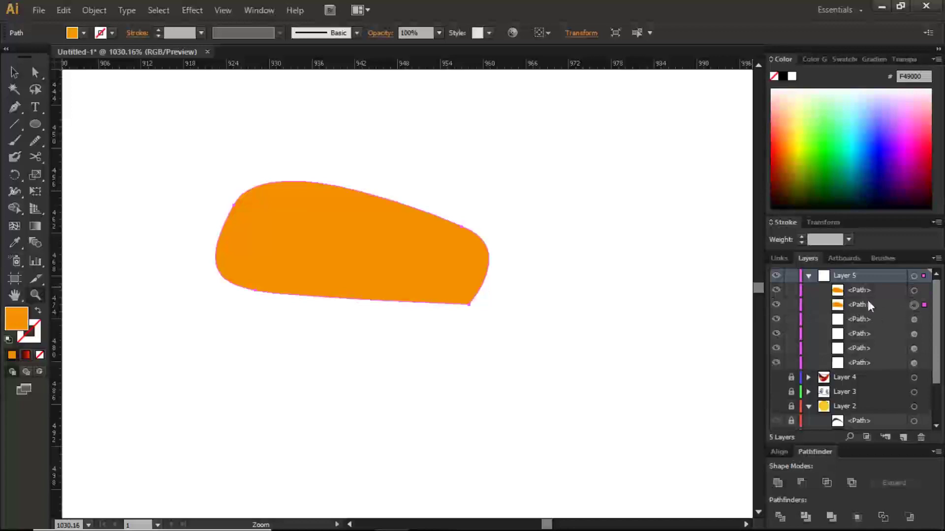
{"action": "left_click", "coordinate": [906, 59]}
{"action": "left_click", "coordinate": [914, 76]}
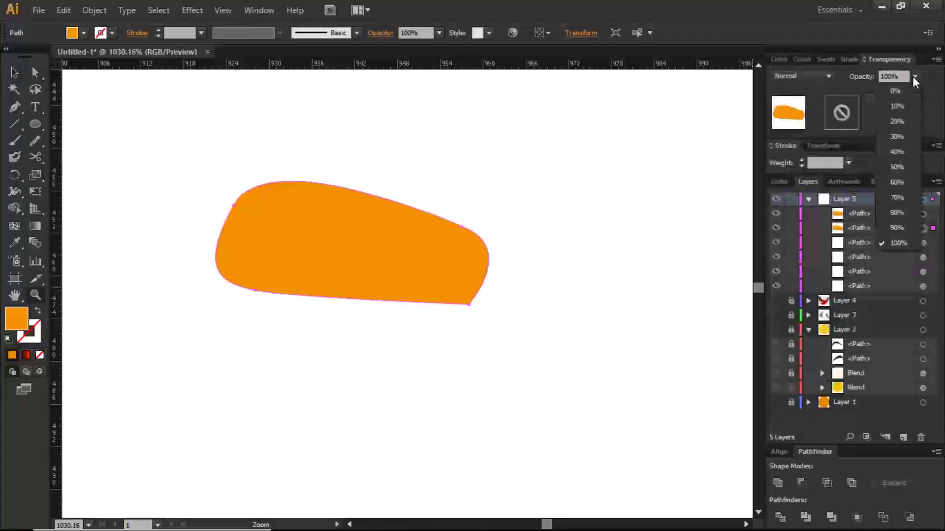
{"action": "left_click", "coordinate": [915, 77]}
{"action": "left_click", "coordinate": [791, 228]}
{"action": "left_click", "coordinate": [923, 214]}
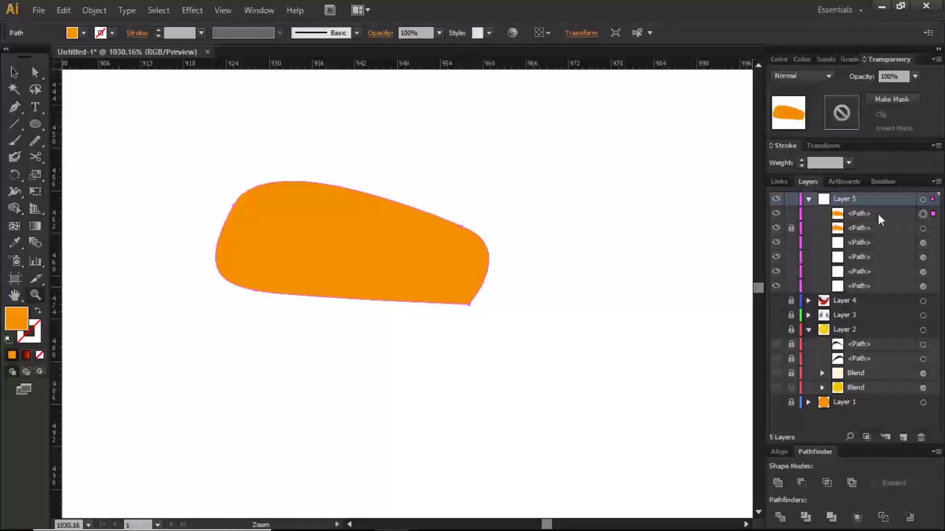
Reshape the upper copy's anchor points into a smaller rounded shape about 22 px wide and 13 px high inside the original's left-hand part
{"action": "key", "text": "a"}
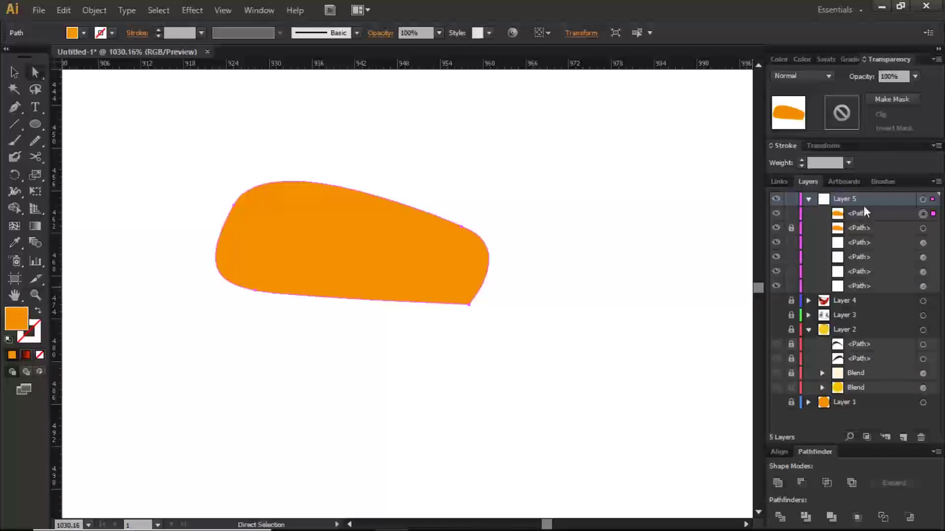
{"action": "left_click", "coordinate": [462, 231]}
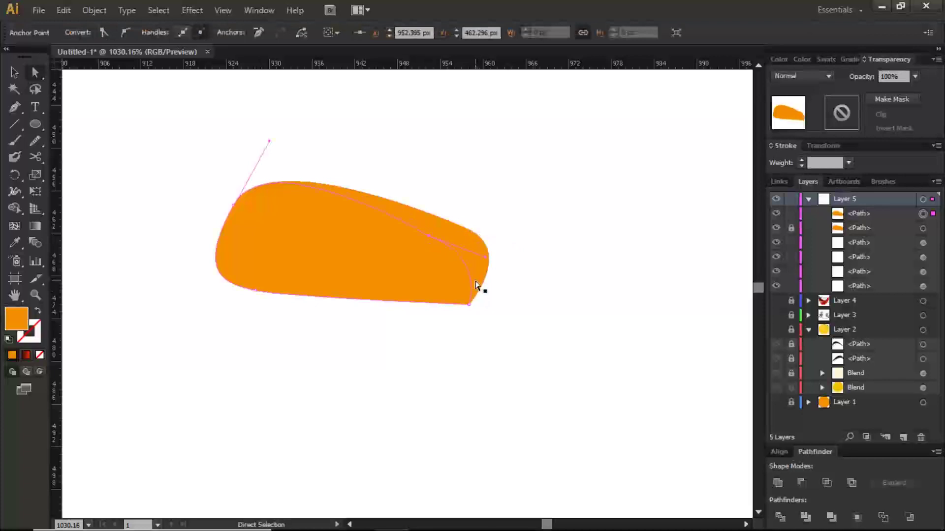
{"action": "left_click_drag", "start_coordinate": [469, 306], "coordinate": [264, 280]}
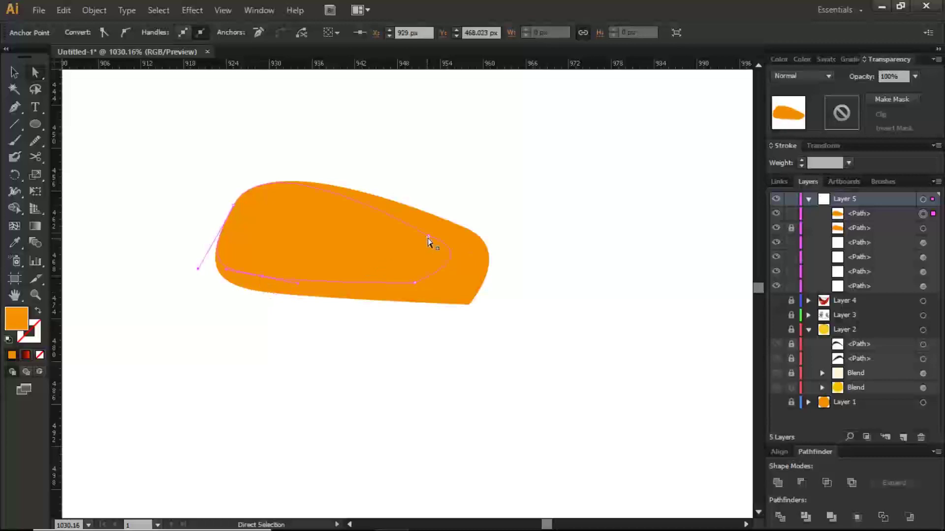
{"action": "left_click_drag", "start_coordinate": [405, 236], "coordinate": [388, 274]}
{"action": "left_click_drag", "start_coordinate": [456, 252], "coordinate": [412, 252]}
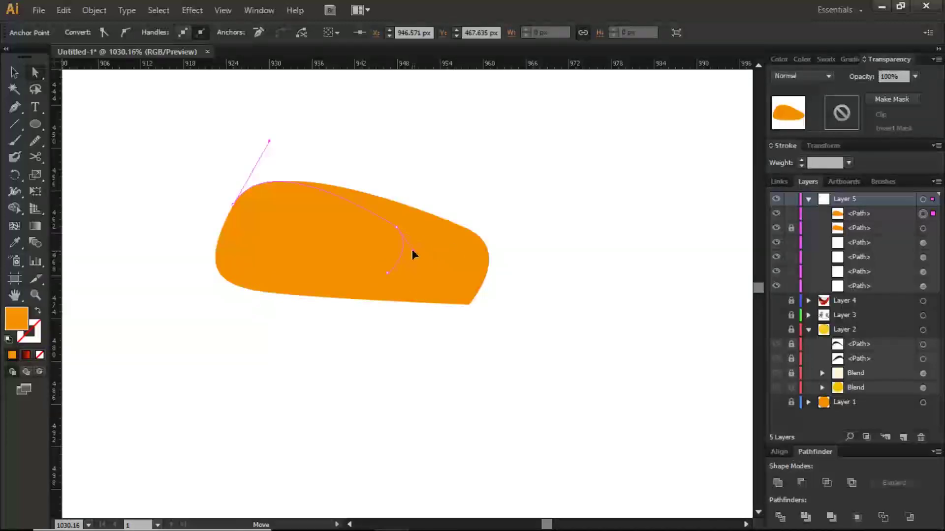
{"action": "left_click_drag", "start_coordinate": [234, 211], "coordinate": [268, 154]}
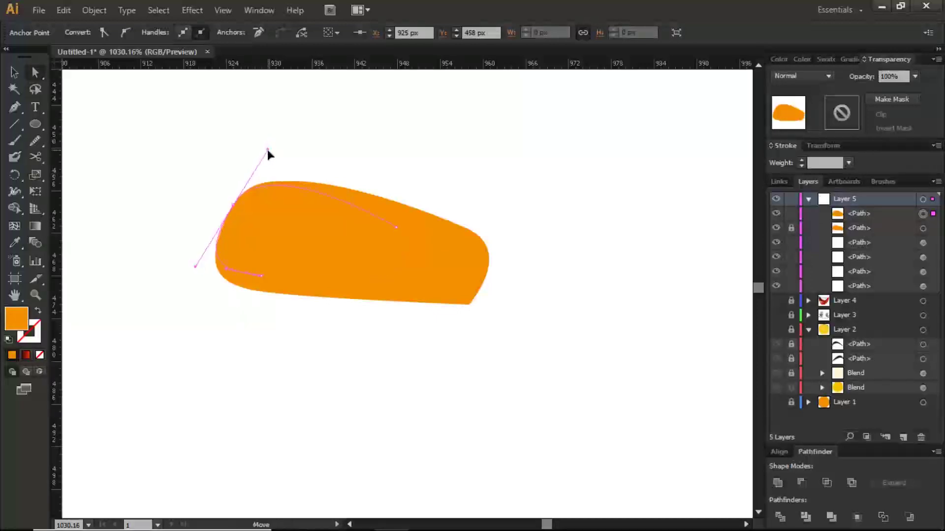
{"action": "left_click_drag", "start_coordinate": [240, 207], "coordinate": [246, 211]}
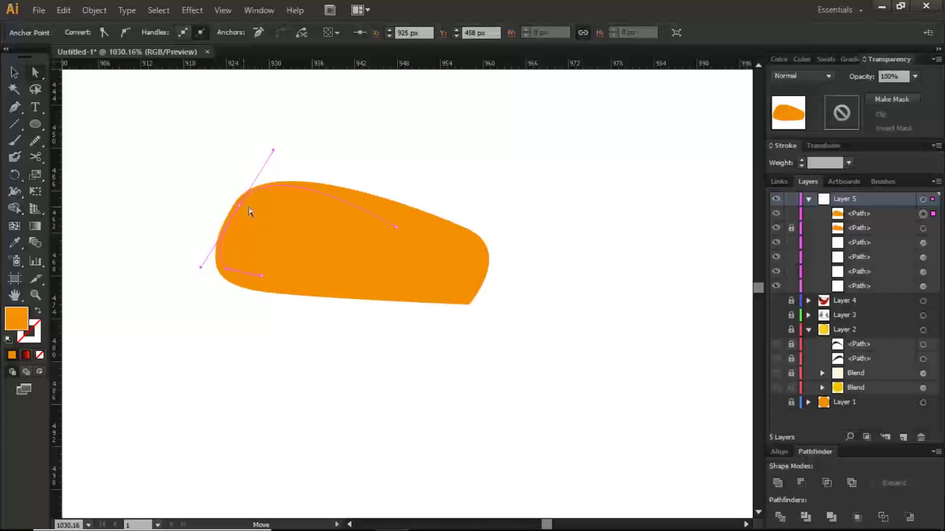
{"action": "left_click_drag", "start_coordinate": [398, 232], "coordinate": [382, 228]}
{"action": "left_click", "coordinate": [388, 275]}
{"action": "left_click_drag", "start_coordinate": [388, 275], "coordinate": [361, 267]}
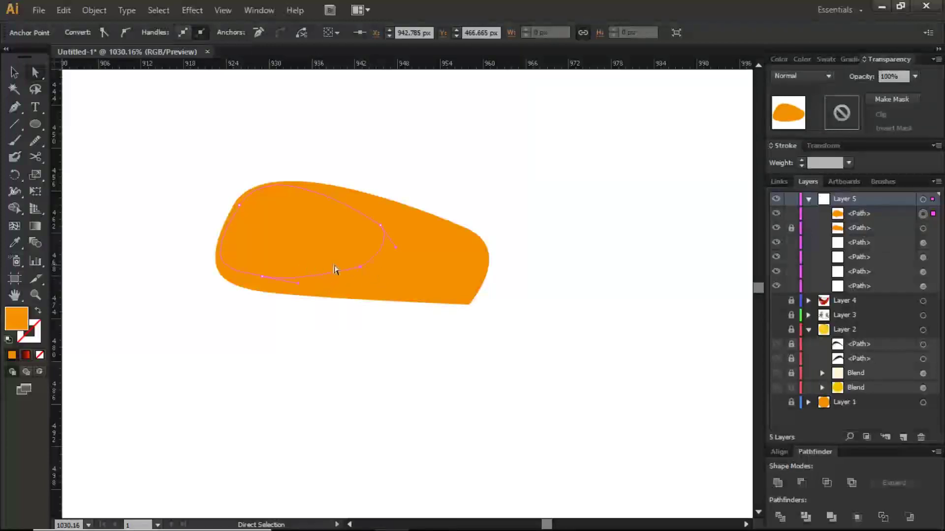
{"action": "left_click_drag", "start_coordinate": [381, 228], "coordinate": [373, 226]}
Unlock the larger orange cheek path, set its opacity to 0% and select both orange paths together
{"action": "left_click", "coordinate": [798, 229]}
{"action": "left_click", "coordinate": [932, 214]}
{"action": "left_click", "coordinate": [932, 227]}
{"action": "left_click", "coordinate": [914, 76]}
{"action": "left_click", "coordinate": [895, 91]}
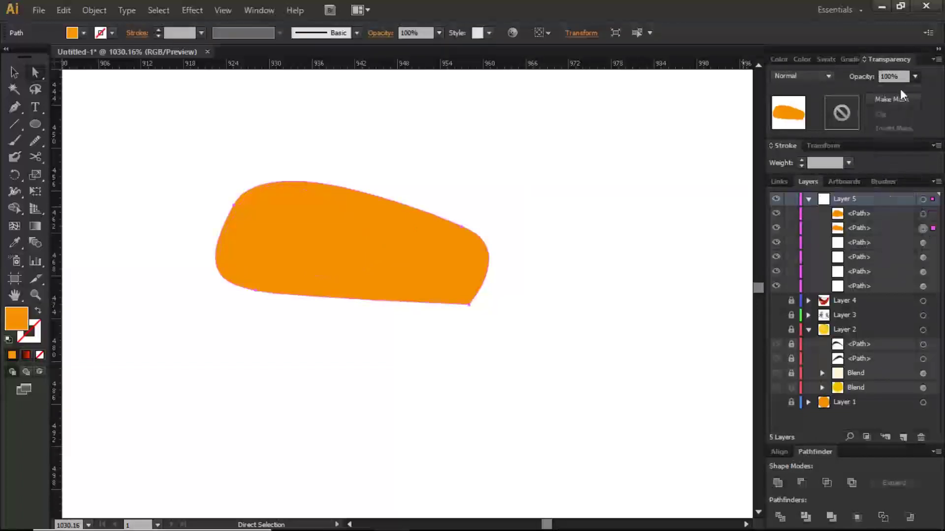
{"action": "left_click", "coordinate": [923, 214]}
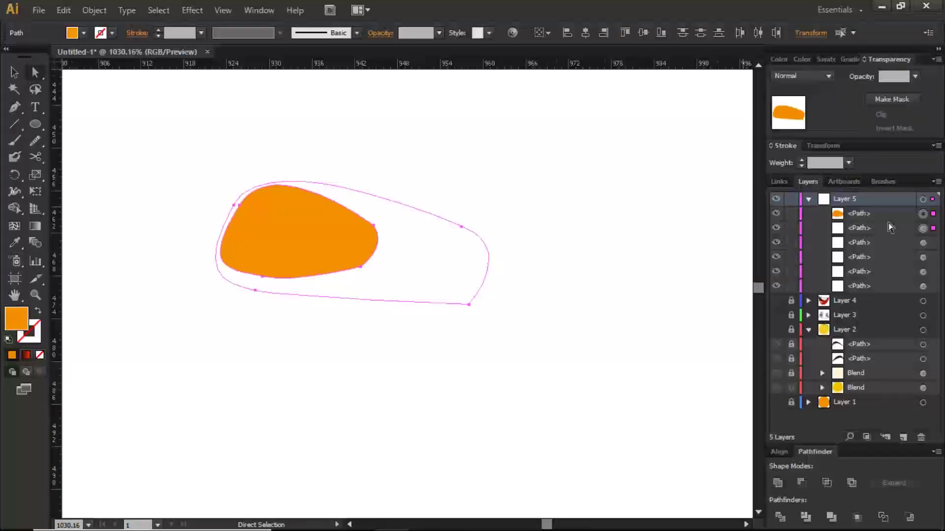
Show Layers 1 to 4 again, make a blend from the two selected orange paths and deselect it
{"action": "key", "text": "ctrl+0"}
{"action": "left_click_drag", "start_coordinate": [776, 300], "coordinate": [776, 403]}
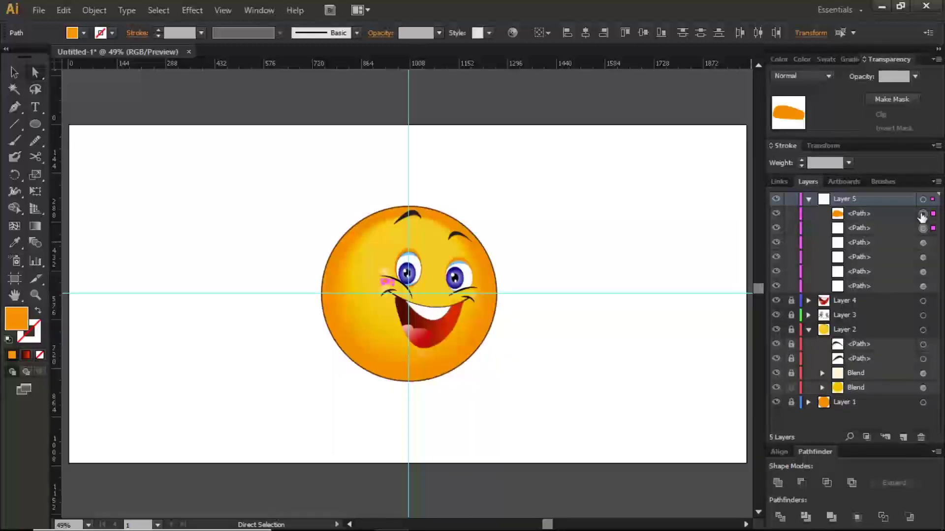
{"action": "left_click", "coordinate": [98, 11]}
{"action": "mouse_move", "coordinate": [185, 321]}
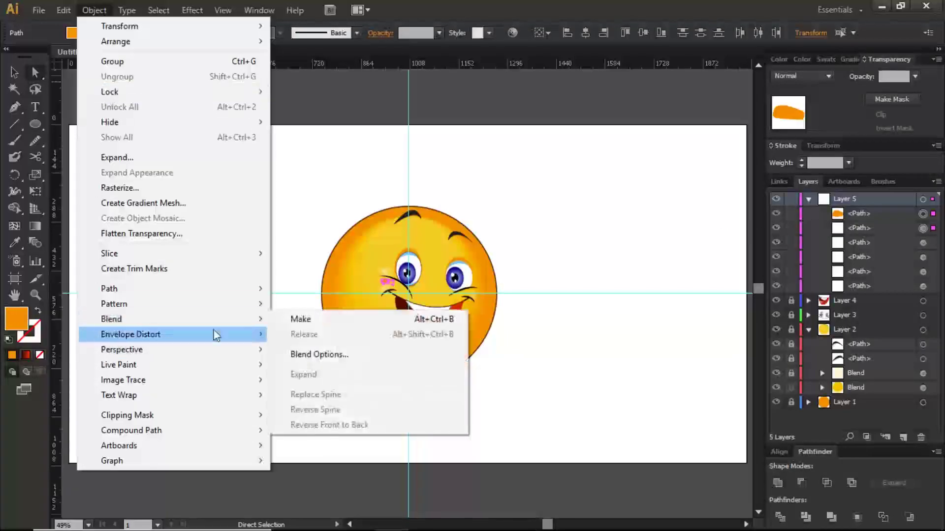
{"action": "left_click", "coordinate": [295, 320]}
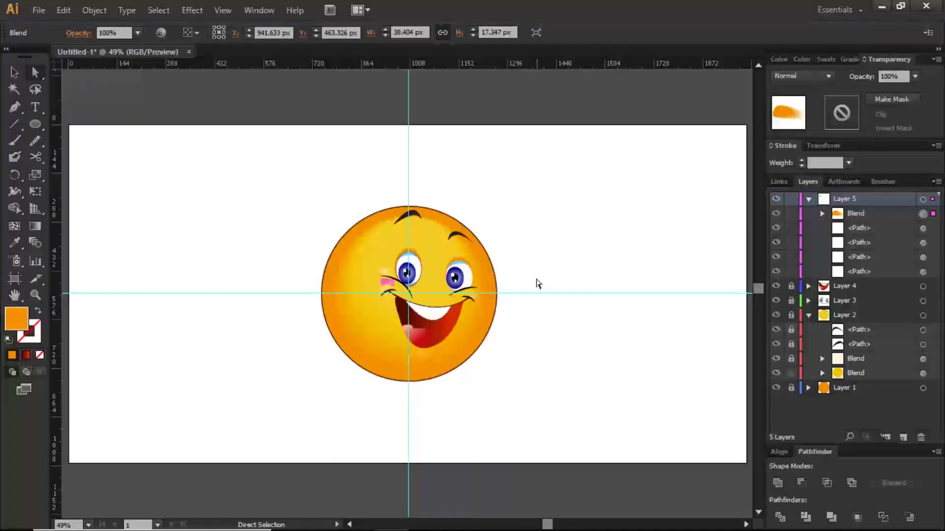
{"action": "key", "text": "v"}
{"action": "left_click", "coordinate": [536, 324]}
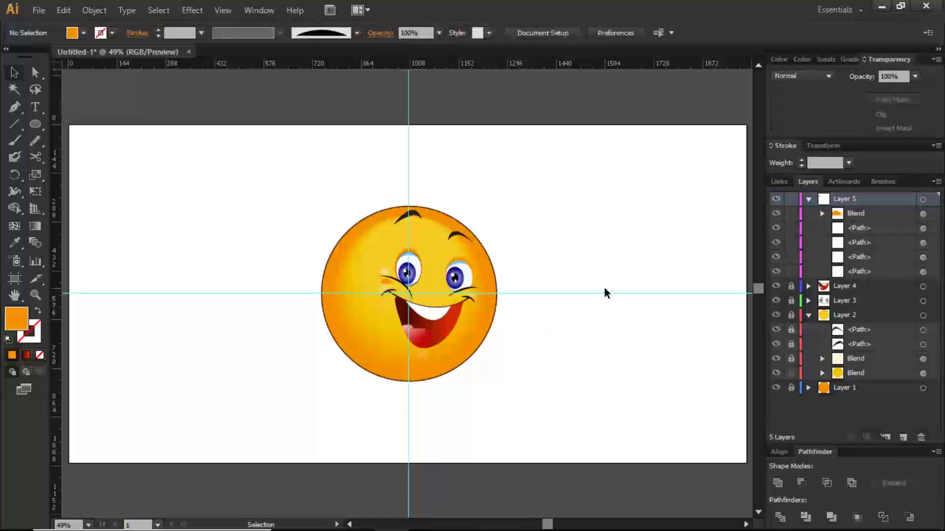
Place a duplicate of the orange cheek blend under the right-hand cheek line
{"action": "left_click", "coordinate": [923, 214]}
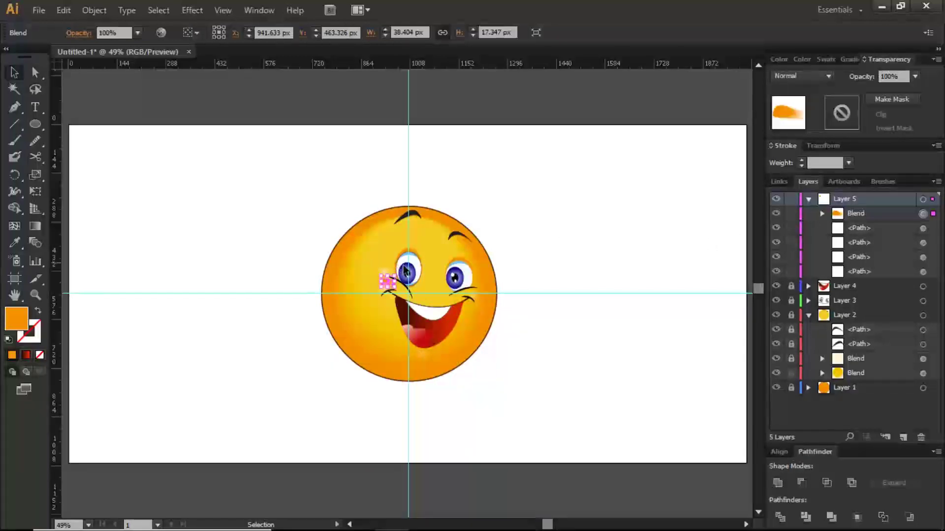
{"action": "key", "text": "alt"}
{"action": "key", "text": "v"}
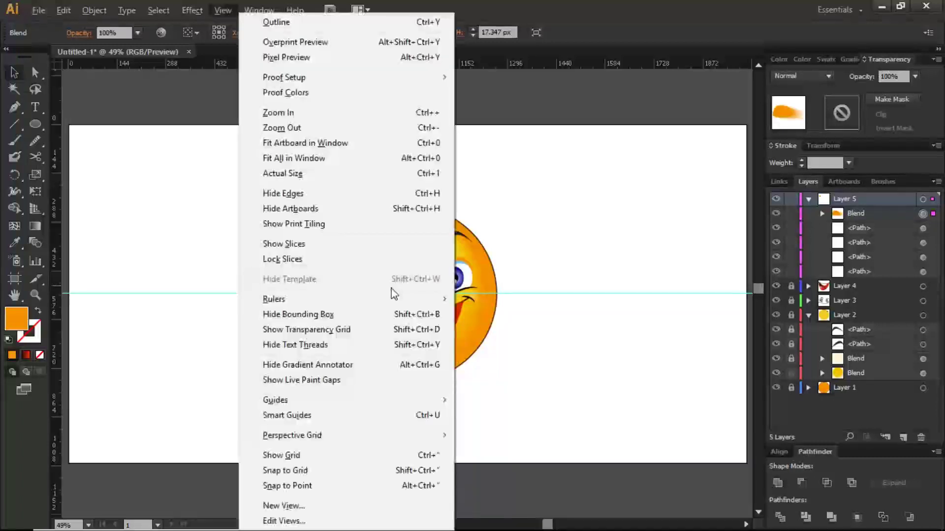
{"action": "left_click", "coordinate": [663, 42]}
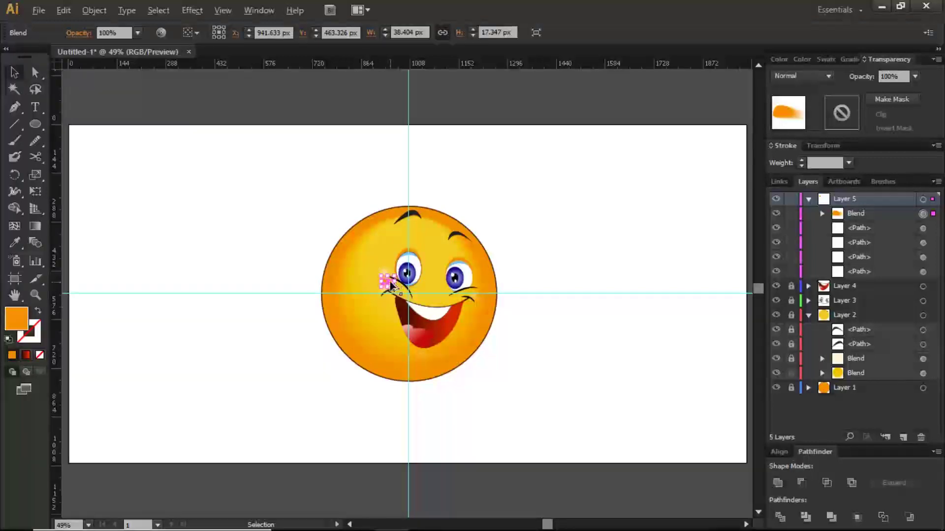
{"action": "left_click_drag", "start_coordinate": [388, 284], "coordinate": [470, 293]}
Mirror, tilt and shrink the right-hand cheek blend to about 31 px wide and 13 px high, fitting it under the cheek line
{"action": "key", "text": "a"}
{"action": "key", "text": "ctrl+1"}
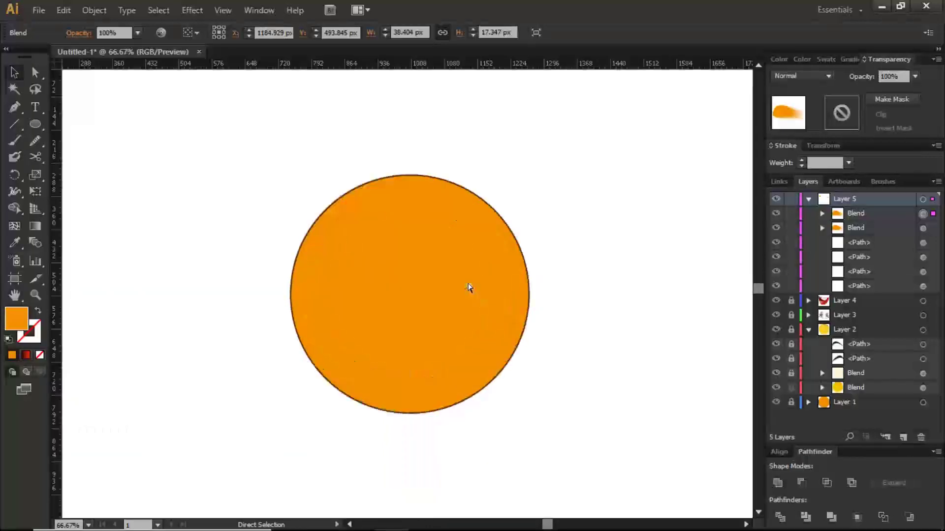
{"action": "key", "text": "ctrl+equal"}
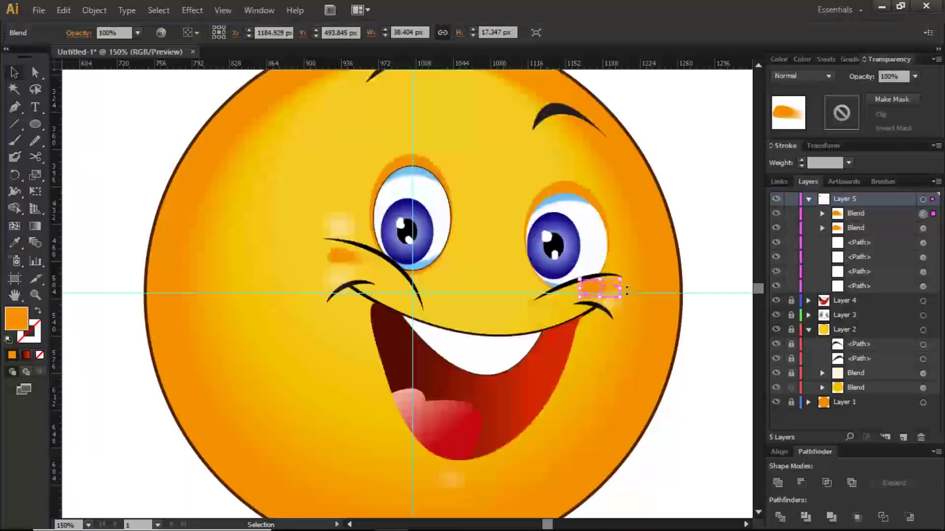
{"action": "left_click_drag", "start_coordinate": [626, 299], "coordinate": [561, 284]}
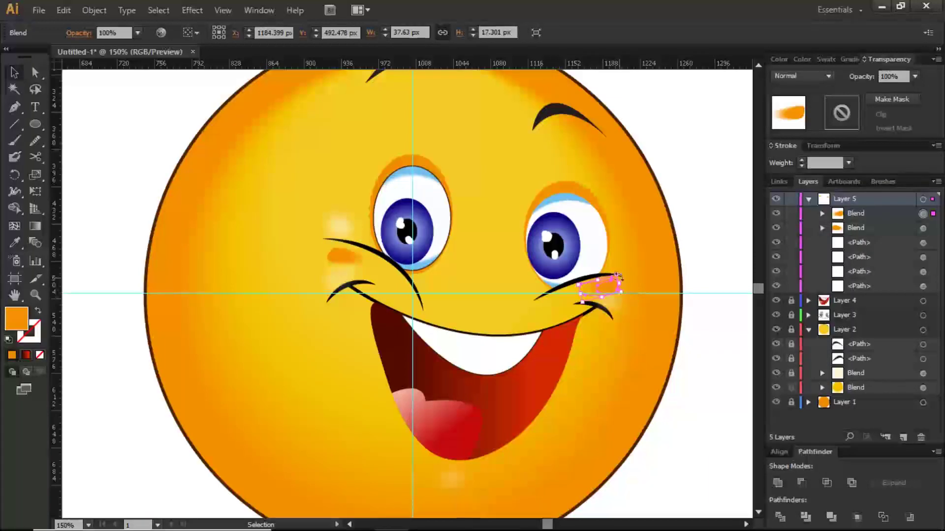
{"action": "left_click_drag", "start_coordinate": [611, 281], "coordinate": [589, 295]}
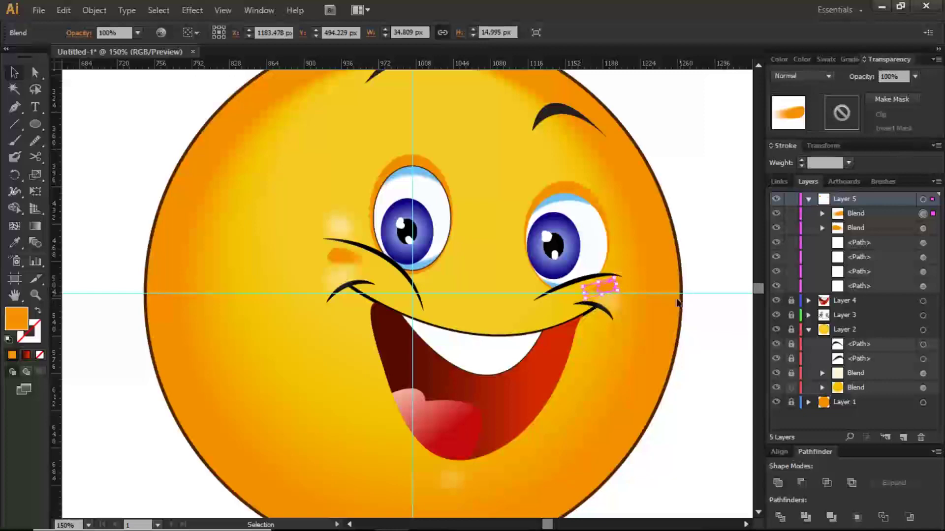
{"action": "left_click", "coordinate": [670, 334]}
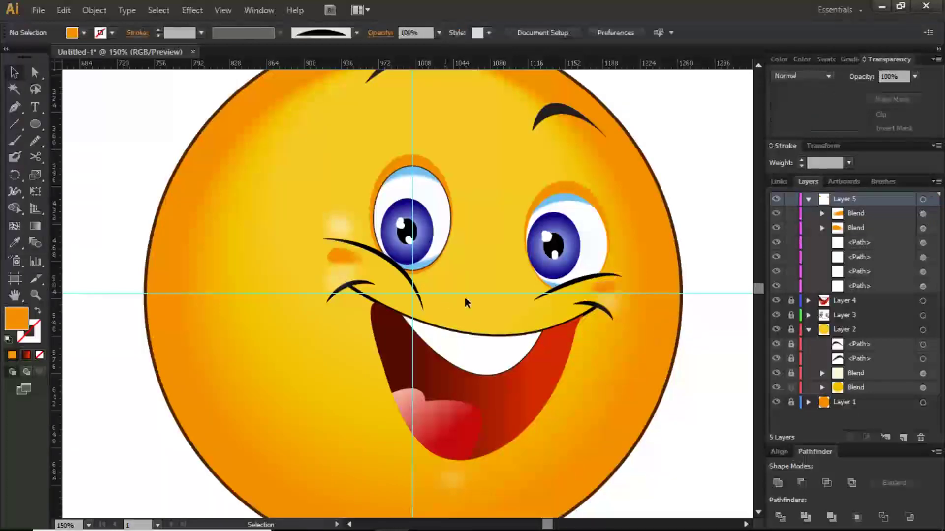
Set the opacity of both orange cheek blends in Layer 5 to 70% and deselect them
{"action": "key", "text": "ctrl+minus"}
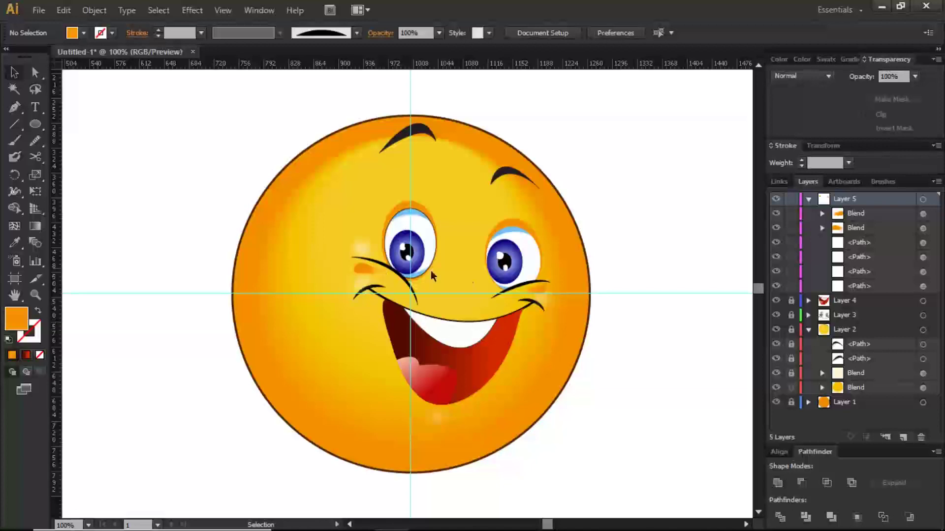
{"action": "left_click", "coordinate": [924, 214]}
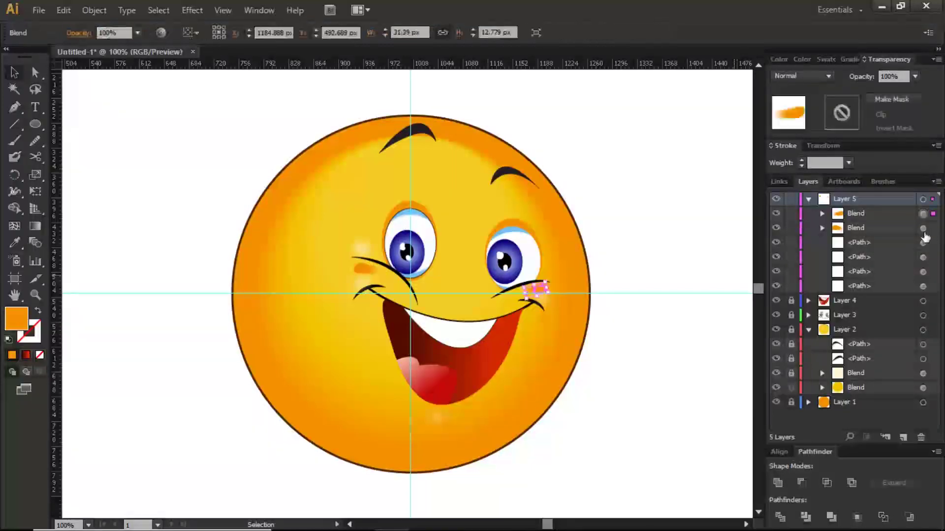
{"action": "left_click", "coordinate": [923, 228], "text": "shift"}
{"action": "left_click", "coordinate": [915, 76]}
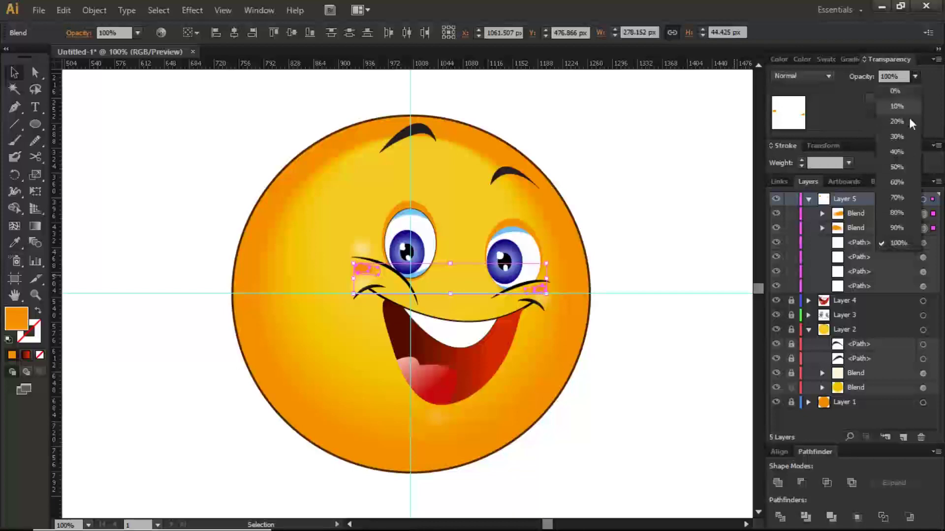
{"action": "left_click", "coordinate": [894, 197]}
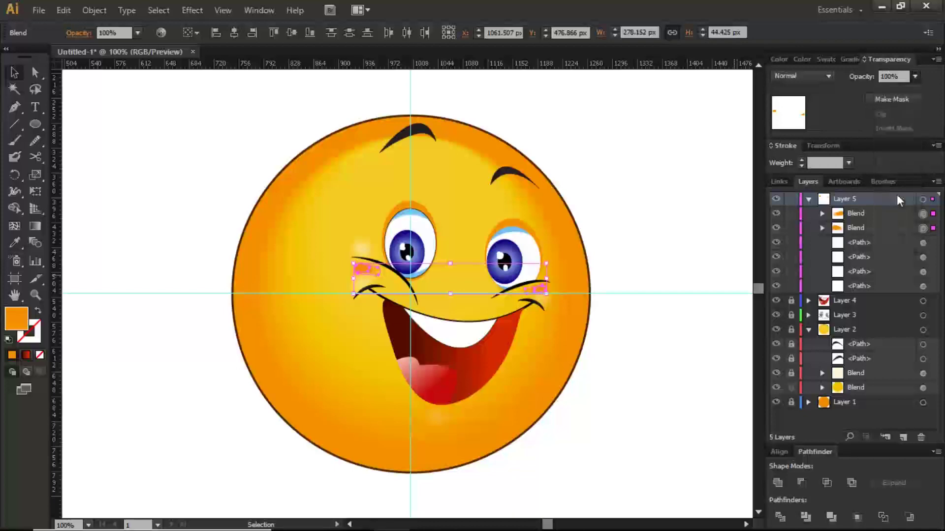
{"action": "left_click", "coordinate": [699, 316]}
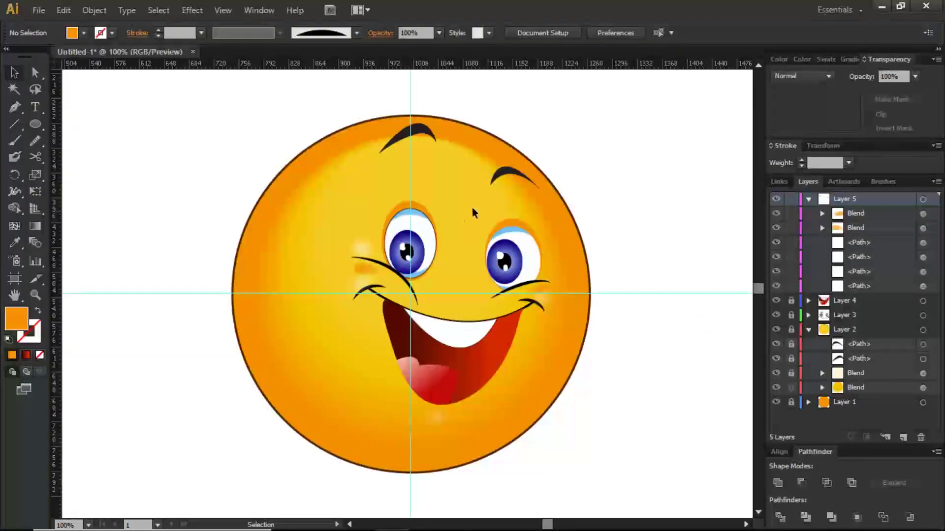
Collapse and lock Layer 5 and create a new Layer 6 above it
{"action": "left_click", "coordinate": [15, 106]}
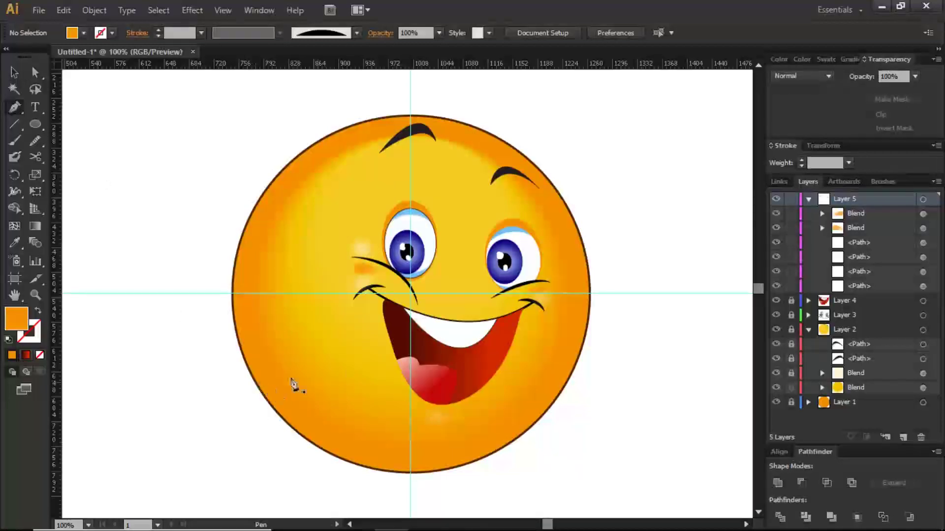
{"action": "left_click", "coordinate": [808, 198]}
{"action": "left_click", "coordinate": [791, 199]}
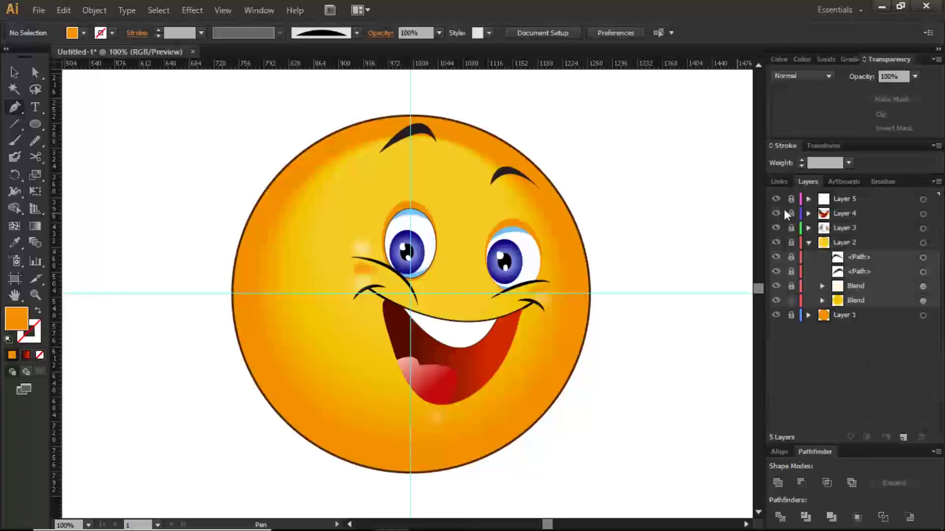
{"action": "left_click", "coordinate": [884, 198]}
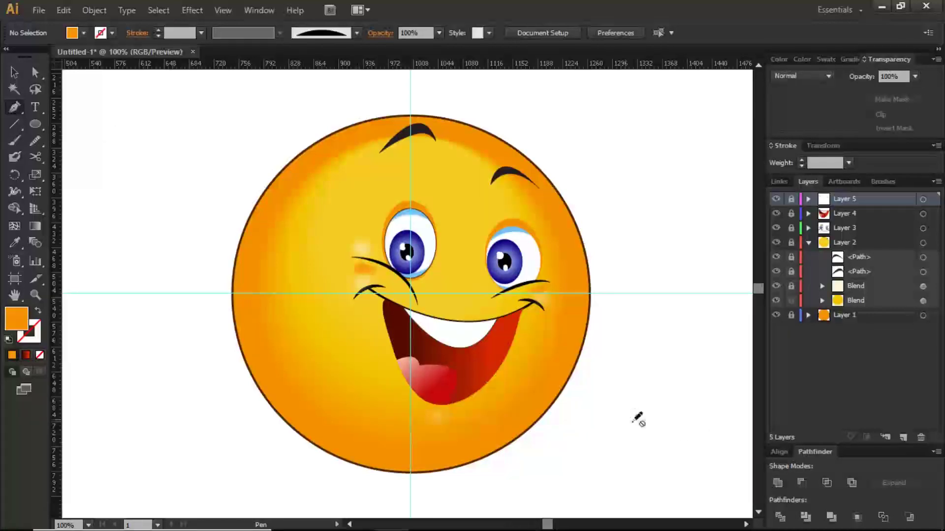
{"action": "left_click", "coordinate": [903, 437]}
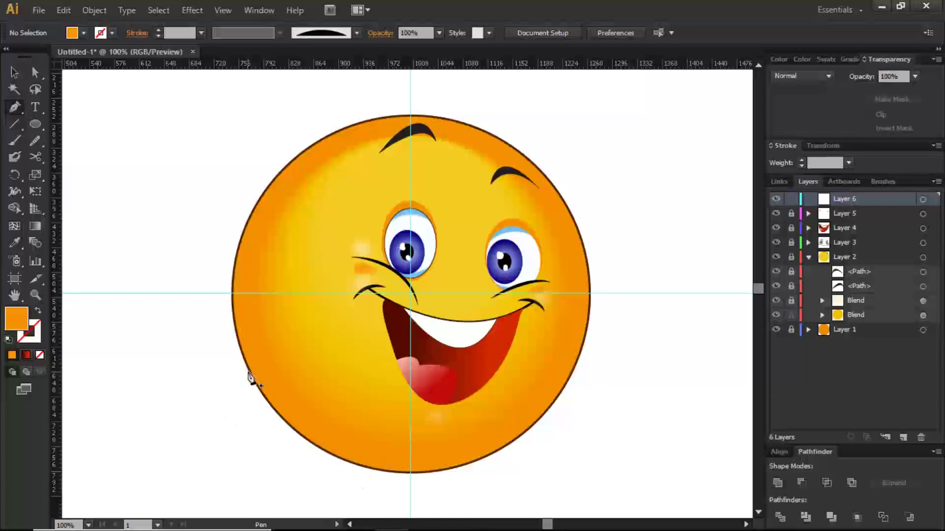
Draw a closed, rounded orange shape with the Pen tool, overlapping the face's lower-left edge on Layer 6
{"action": "left_click", "coordinate": [249, 372]}
{"action": "left_click_drag", "start_coordinate": [342, 368], "coordinate": [358, 388]}
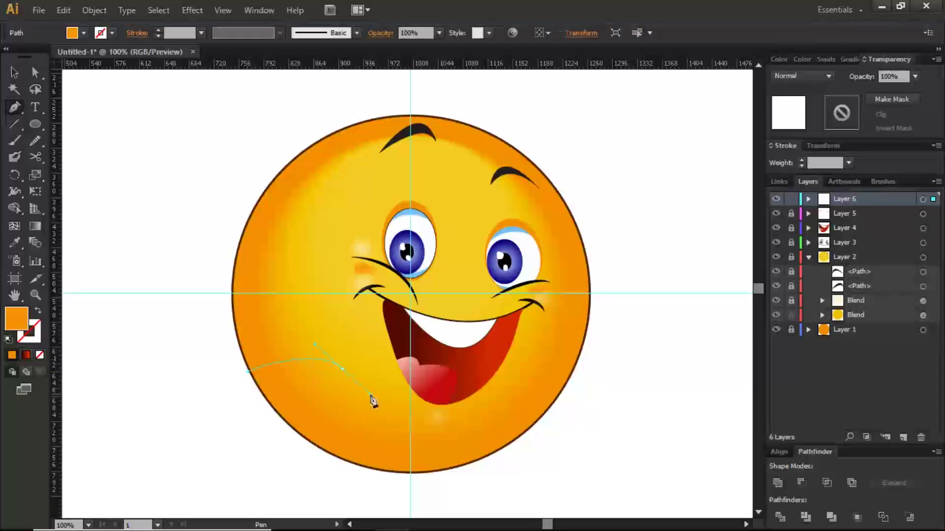
{"action": "left_click_drag", "start_coordinate": [397, 445], "coordinate": [388, 458]}
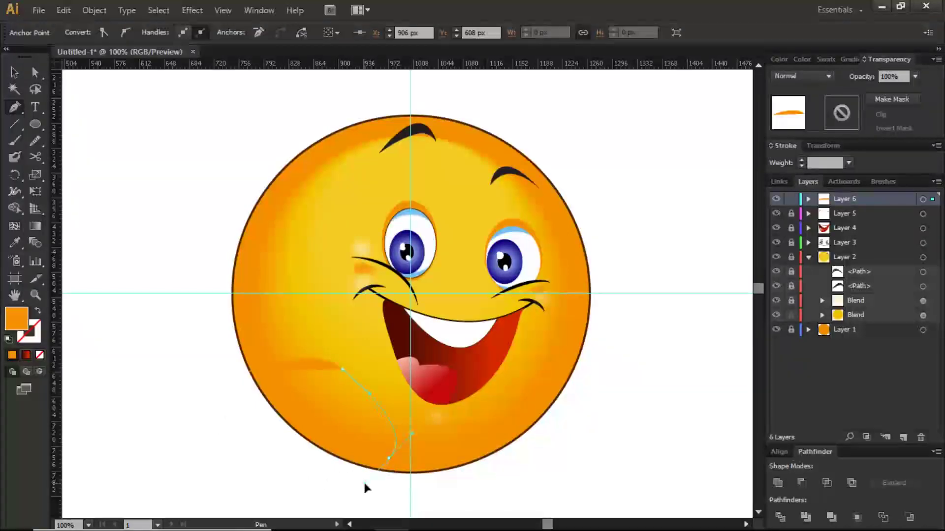
{"action": "left_click_drag", "start_coordinate": [320, 474], "coordinate": [299, 463]}
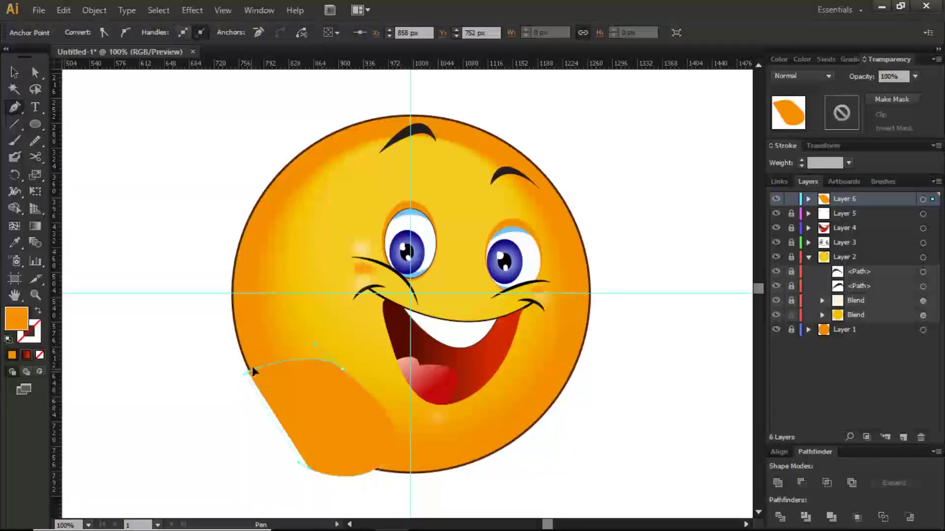
{"action": "left_click_drag", "start_coordinate": [274, 357], "coordinate": [290, 349]}
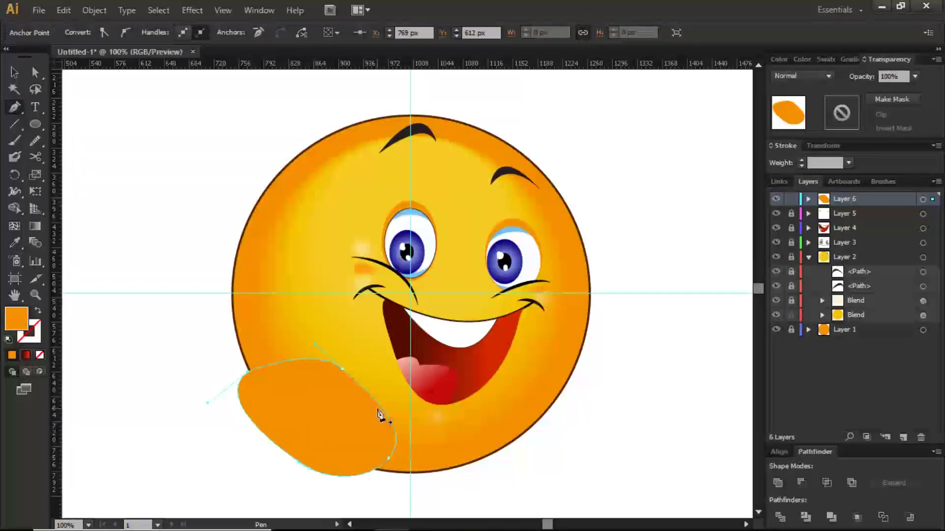
Duplicate the orange face circle of Layer 1 in place and move the copy into Layer 6
{"action": "left_click", "coordinate": [808, 330]}
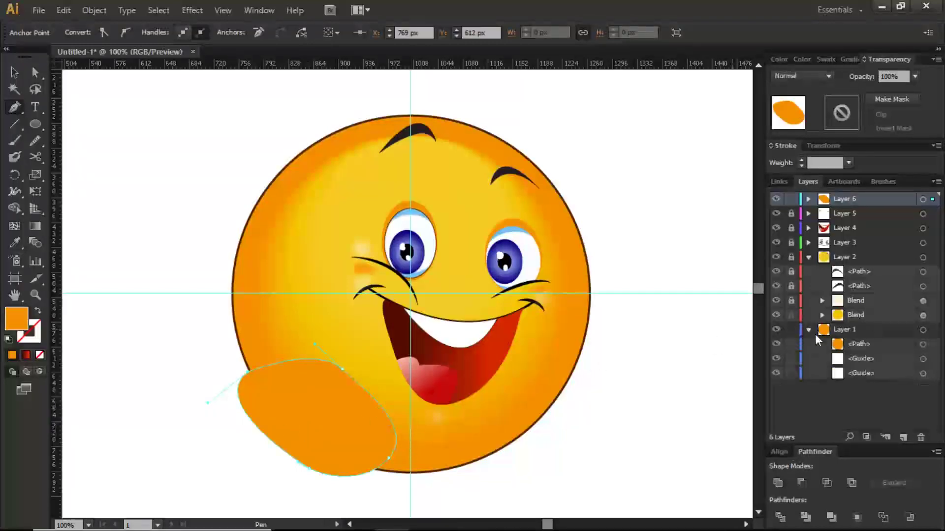
{"action": "left_click", "coordinate": [922, 345]}
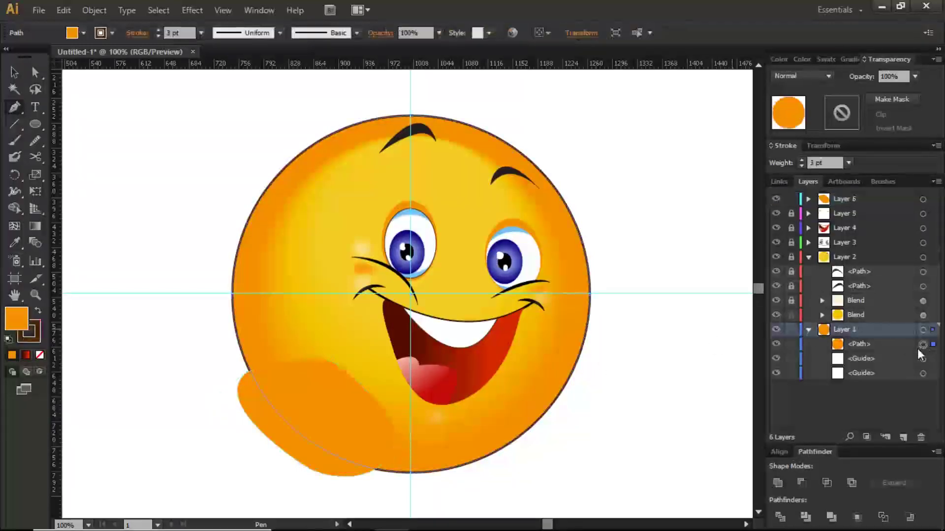
{"action": "key", "text": "ctrl+c"}
{"action": "key", "text": "ctrl+f"}
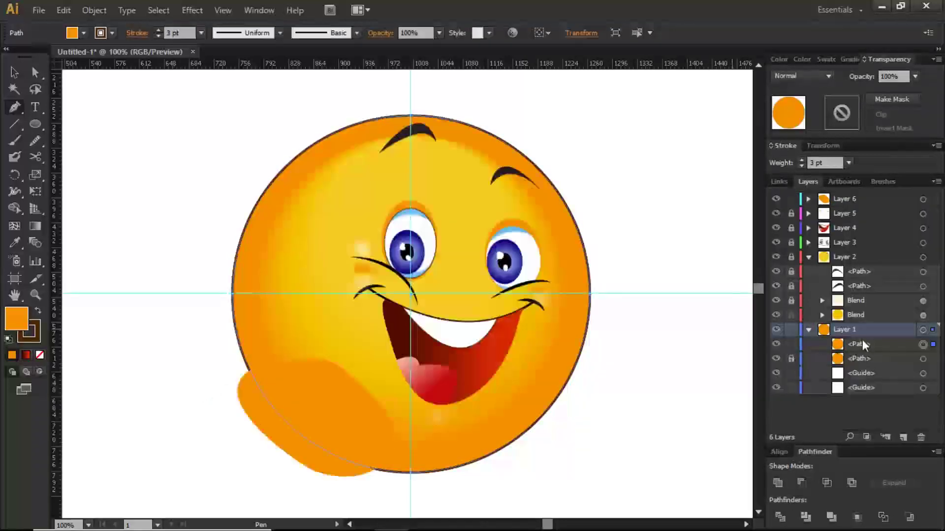
{"action": "left_click_drag", "start_coordinate": [870, 346], "coordinate": [872, 200]}
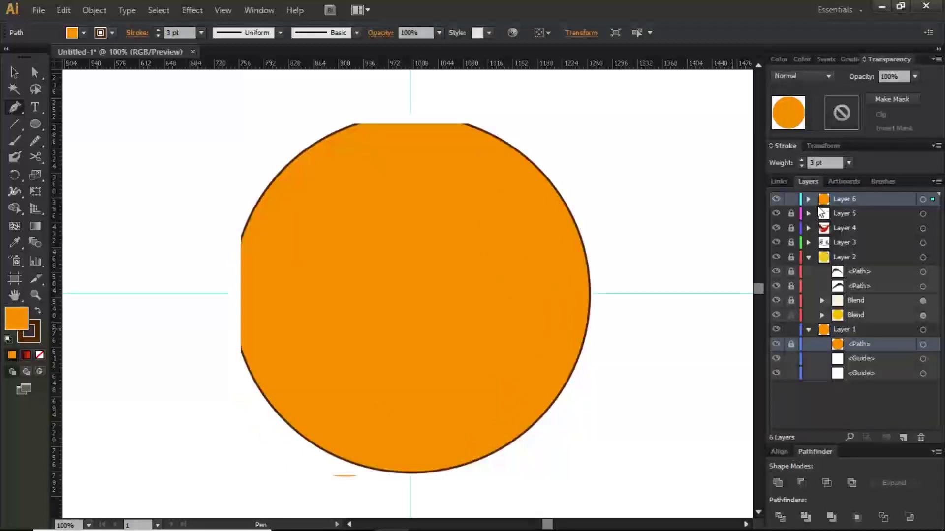
Intersect the circle copy with the rounded shape in Layer 6, keeping only their overlapping area
{"action": "left_click", "coordinate": [808, 200]}
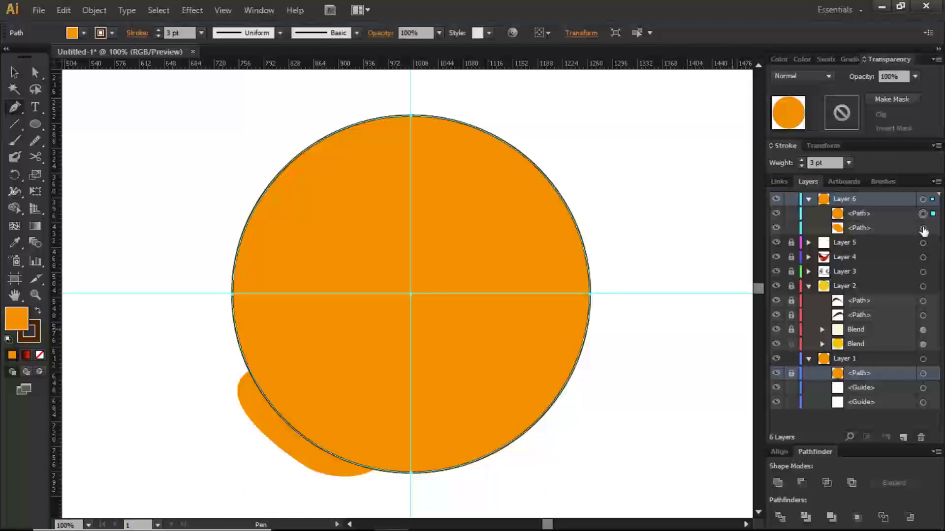
{"action": "left_click", "coordinate": [923, 229]}
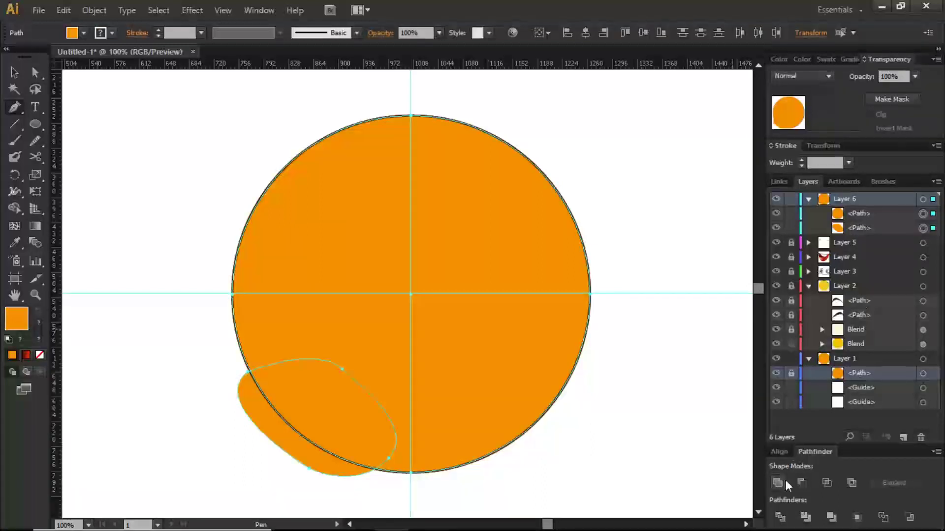
{"action": "left_click", "coordinate": [828, 481]}
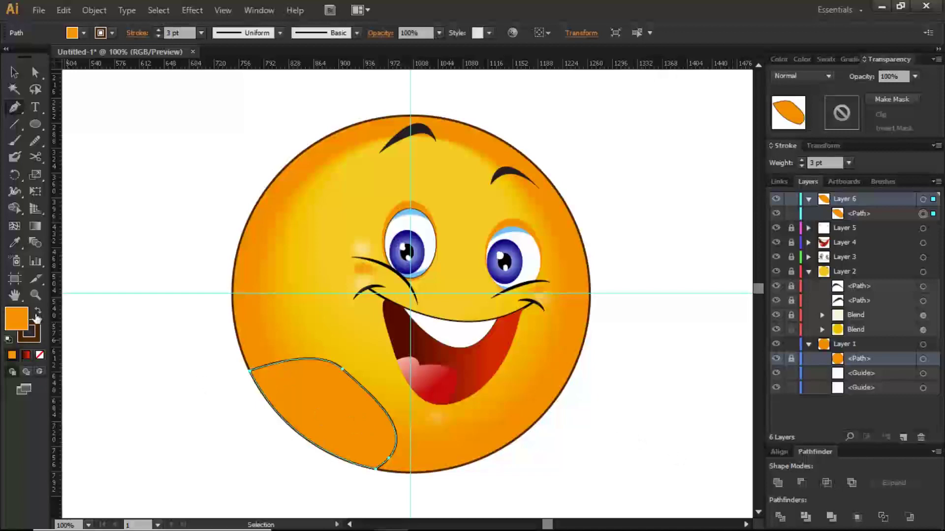
Remove the stroke from the trimmed shape and fill it with cream FCF1E3
{"action": "left_click", "coordinate": [32, 336]}
{"action": "left_click", "coordinate": [40, 355]}
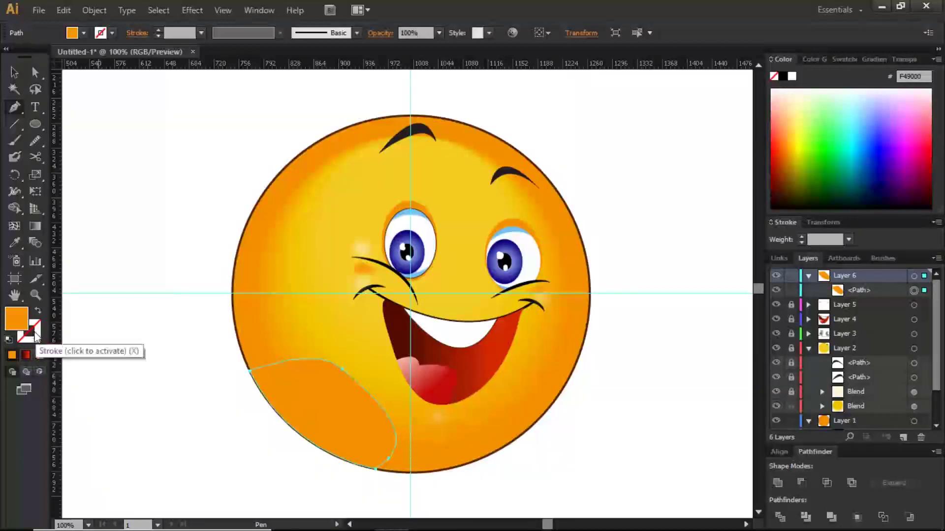
{"action": "double_click", "coordinate": [14, 326]}
{"action": "left_click_drag", "start_coordinate": [445, 271], "coordinate": [400, 257]}
{"action": "left_click", "coordinate": [707, 261]}
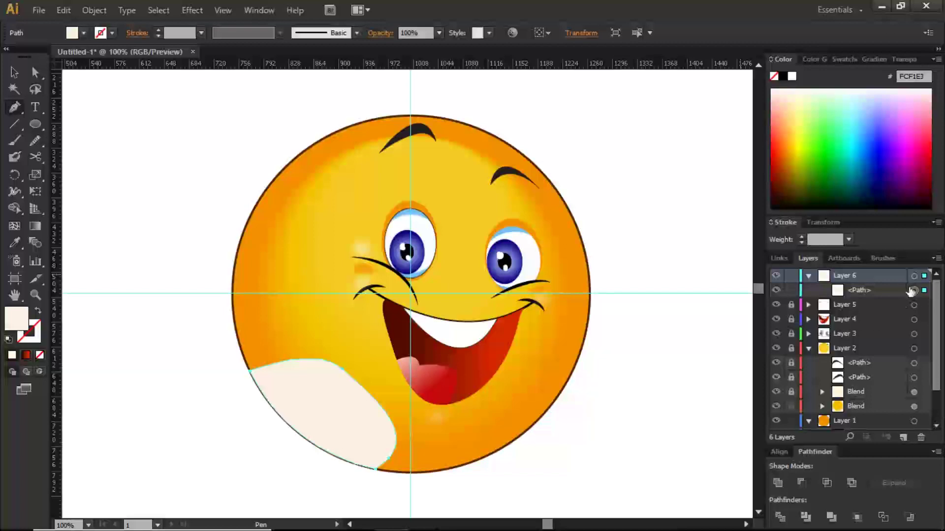
Duplicate the cream shape in place and lock the original beneath it
{"action": "key", "text": "ctrl+c"}
{"action": "key", "text": "ctrl+f"}
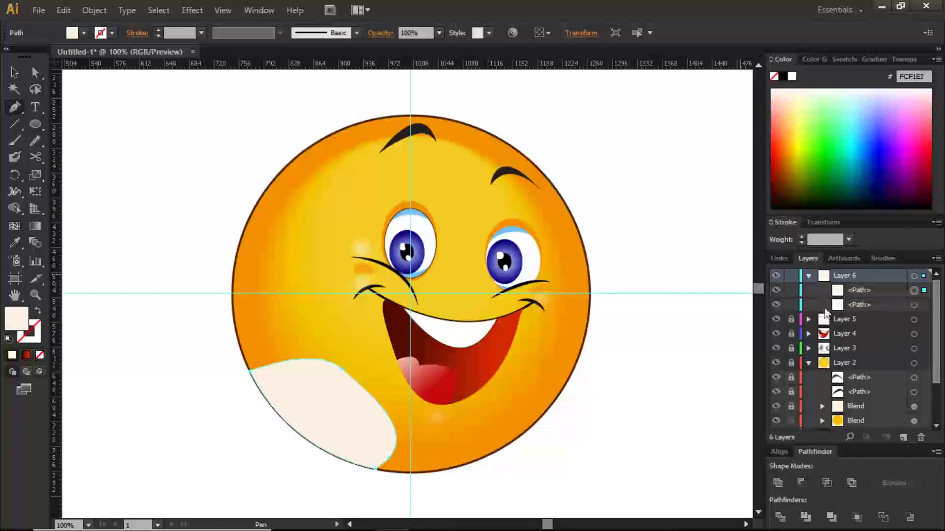
{"action": "left_click", "coordinate": [790, 305]}
Shrink the cream duplicate by moving its anchor points and handles inward from the original's outline
{"action": "key", "text": "a"}
{"action": "left_click", "coordinate": [343, 375]}
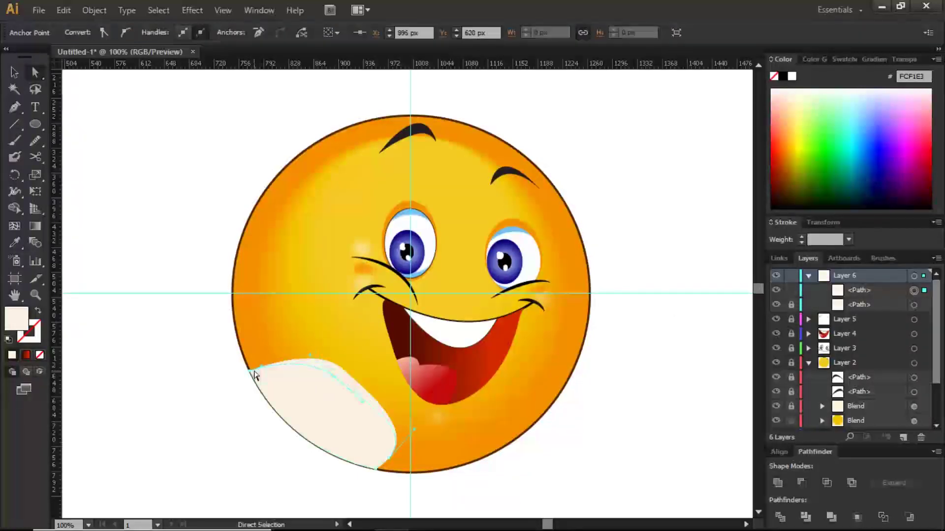
{"action": "left_click_drag", "start_coordinate": [253, 377], "coordinate": [277, 378]}
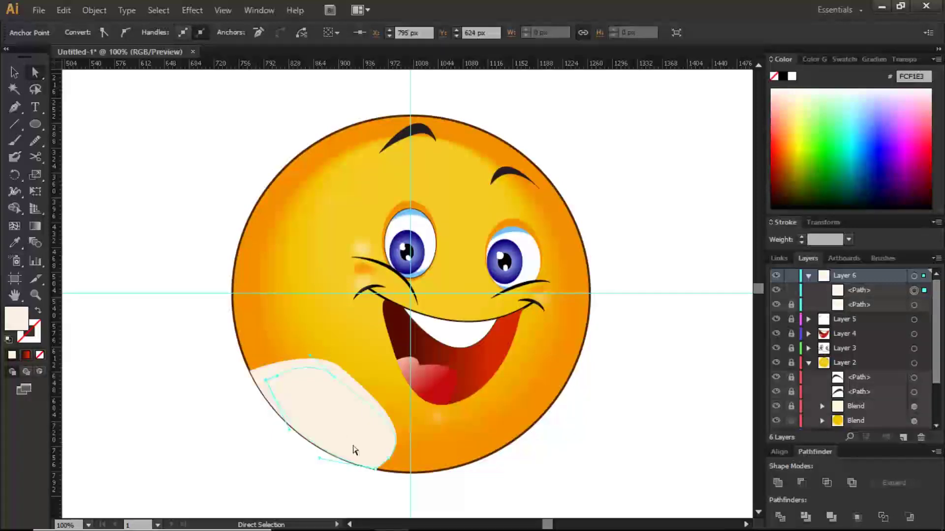
{"action": "left_click_drag", "start_coordinate": [379, 471], "coordinate": [373, 439]}
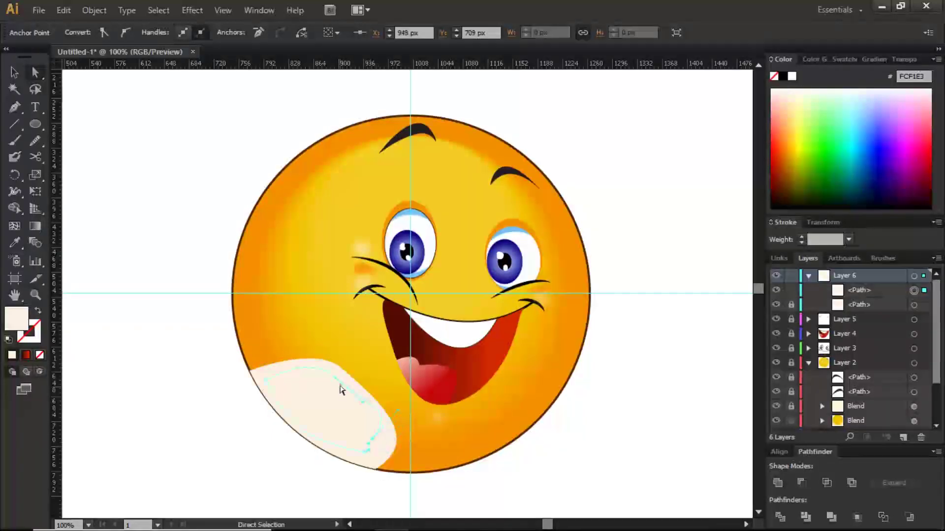
{"action": "left_click_drag", "start_coordinate": [334, 384], "coordinate": [367, 450]}
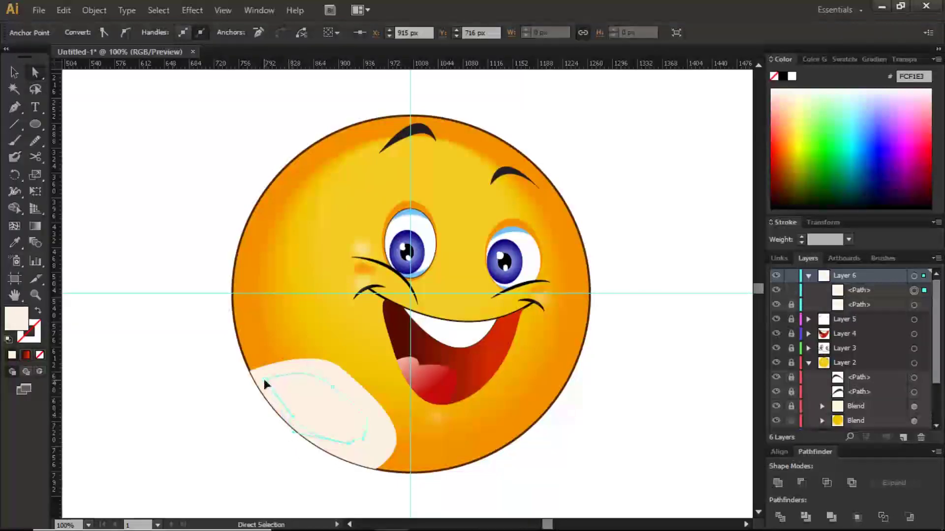
{"action": "left_click_drag", "start_coordinate": [265, 384], "coordinate": [312, 380]}
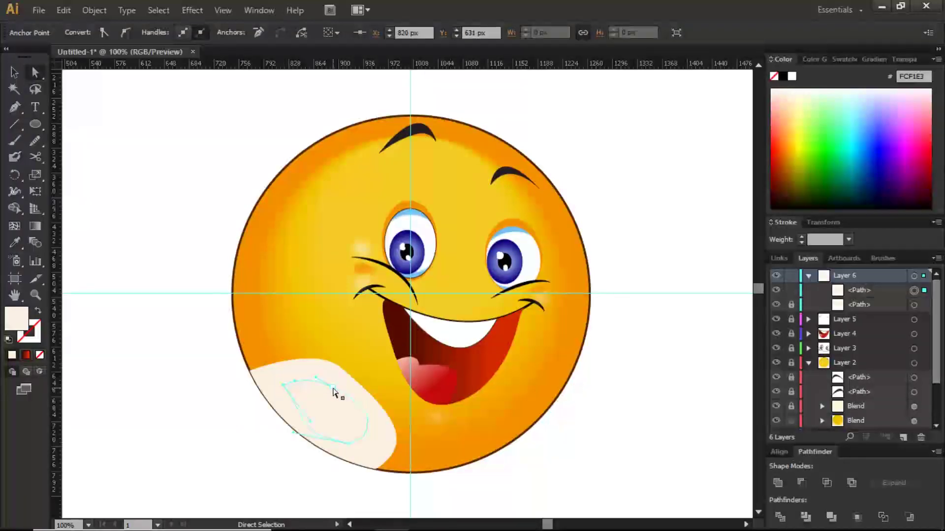
{"action": "left_click", "coordinate": [355, 445]}
{"action": "left_click_drag", "start_coordinate": [293, 434], "coordinate": [357, 408]}
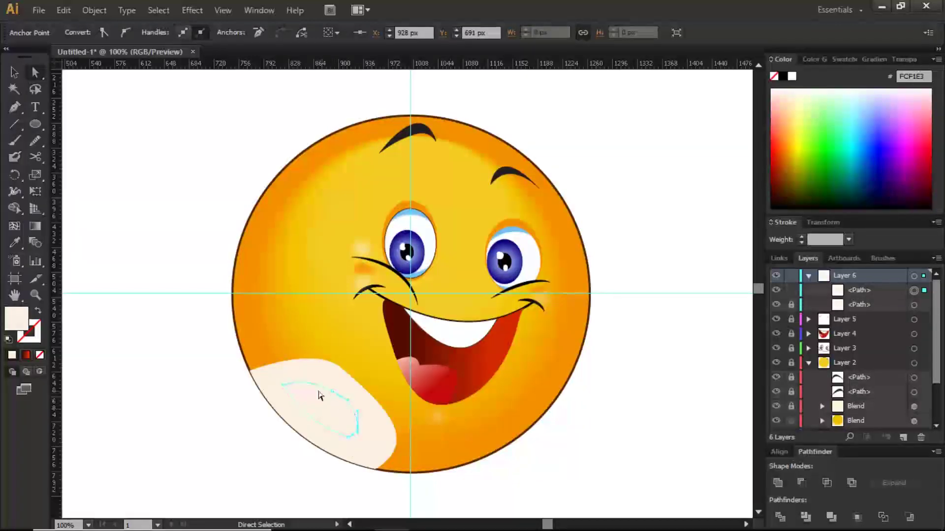
Fit the small cream shape's lower edge to the face outline, making it about 121 px wide and 98 px high
{"action": "left_click_drag", "start_coordinate": [284, 391], "coordinate": [274, 411]}
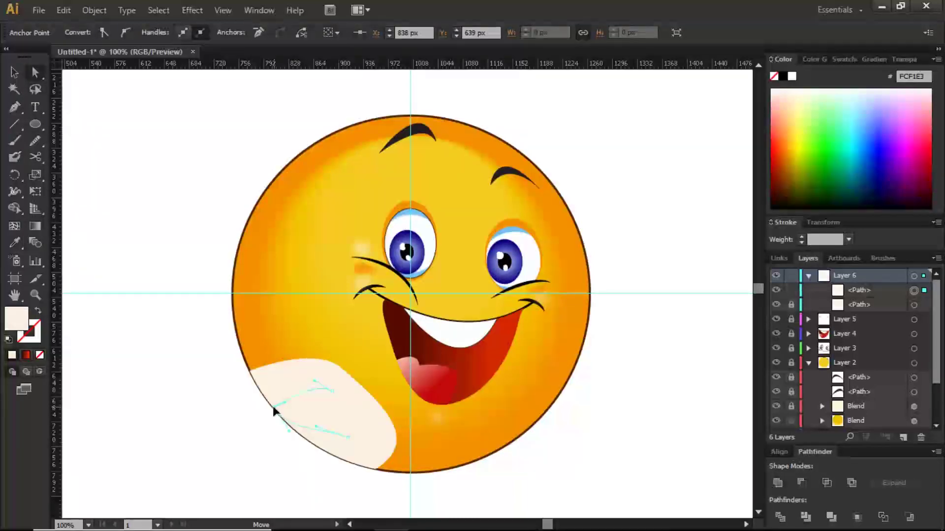
{"action": "left_click_drag", "start_coordinate": [349, 437], "coordinate": [338, 456]}
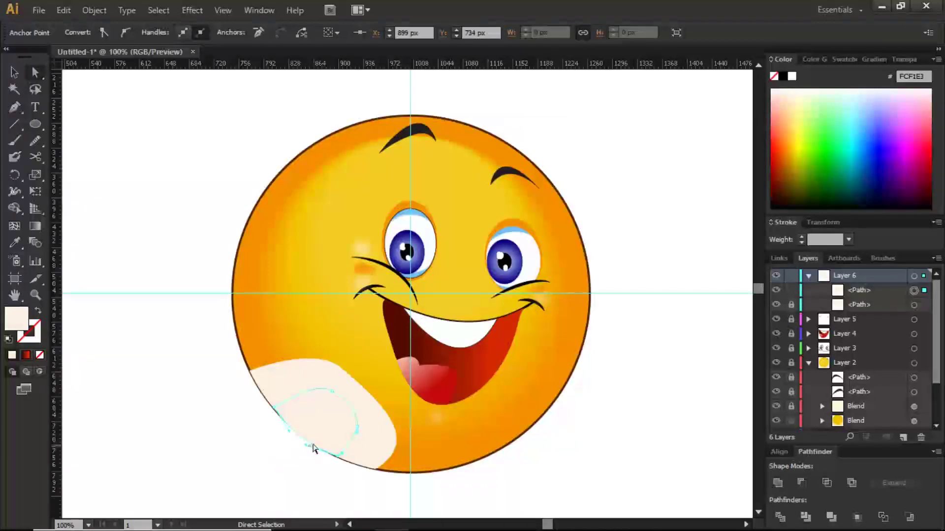
{"action": "left_click", "coordinate": [319, 453]}
{"action": "left_click_drag", "start_coordinate": [312, 443], "coordinate": [294, 431]}
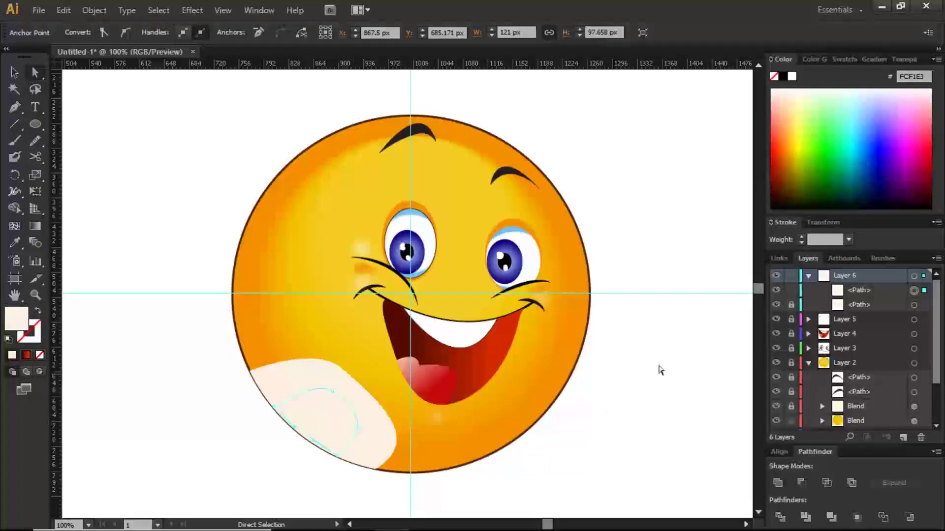
Unlock the larger cream shape in Layer 6 and make it fully transparent
{"action": "left_click", "coordinate": [914, 291]}
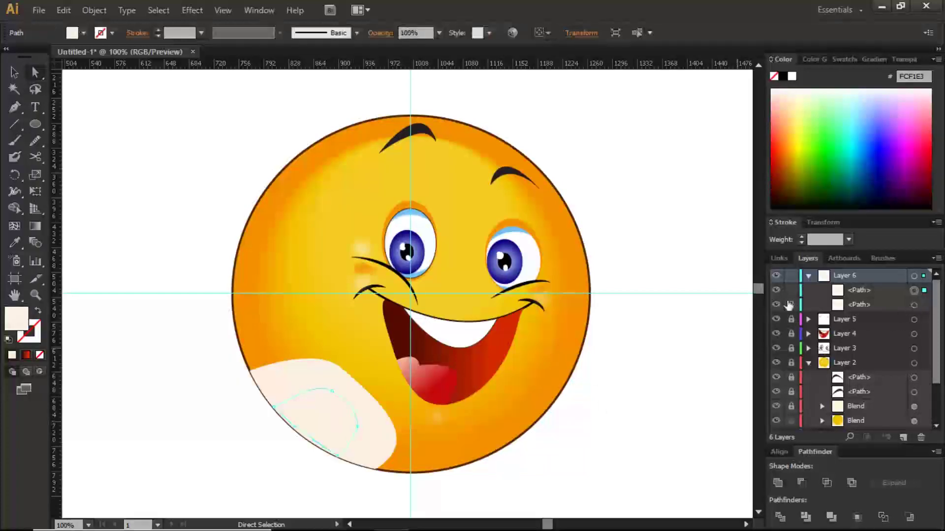
{"action": "left_click", "coordinate": [913, 305]}
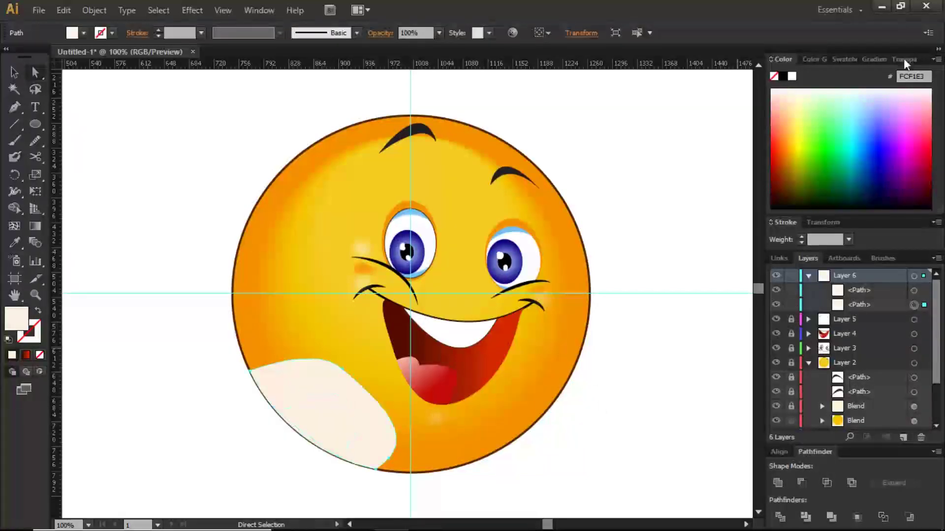
{"action": "left_click", "coordinate": [909, 60]}
{"action": "left_click", "coordinate": [914, 76]}
{"action": "left_click", "coordinate": [893, 231]}
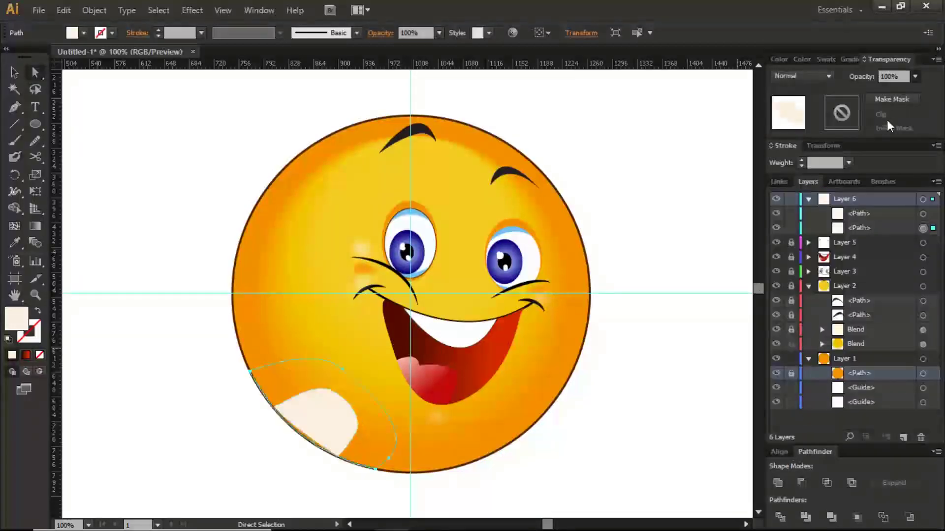
Blend the two cream highlight paths of Layer 6 at the lower-left edge of the face into a soft glow
{"action": "left_click", "coordinate": [901, 78]}
{"action": "left_click", "coordinate": [923, 213], "text": "shift"}
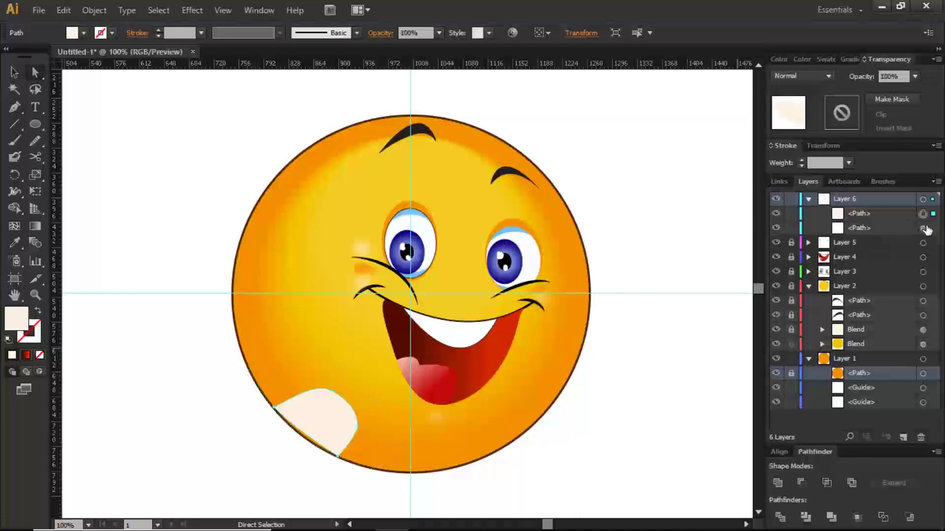
{"action": "left_click", "coordinate": [94, 11]}
{"action": "mouse_move", "coordinate": [242, 320]}
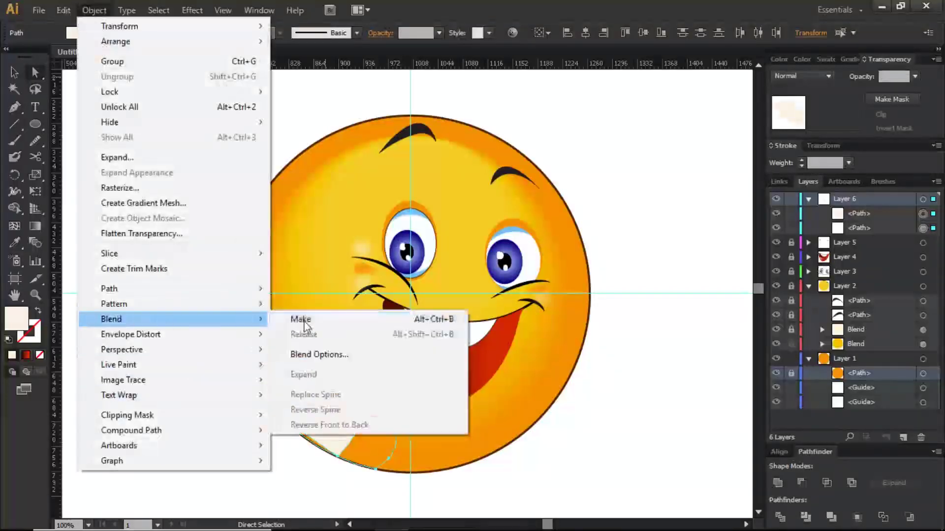
{"action": "left_click", "coordinate": [363, 327]}
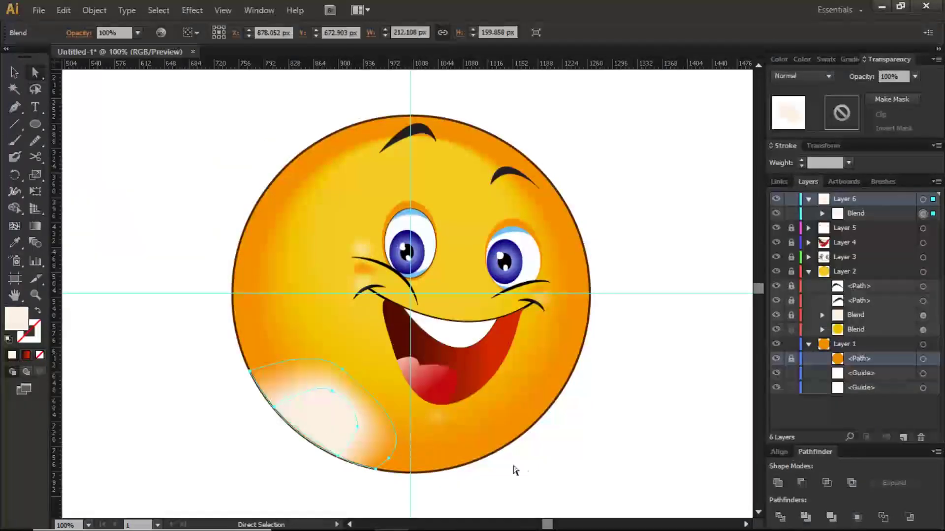
{"action": "key", "text": "v"}
{"action": "left_click", "coordinate": [529, 481]}
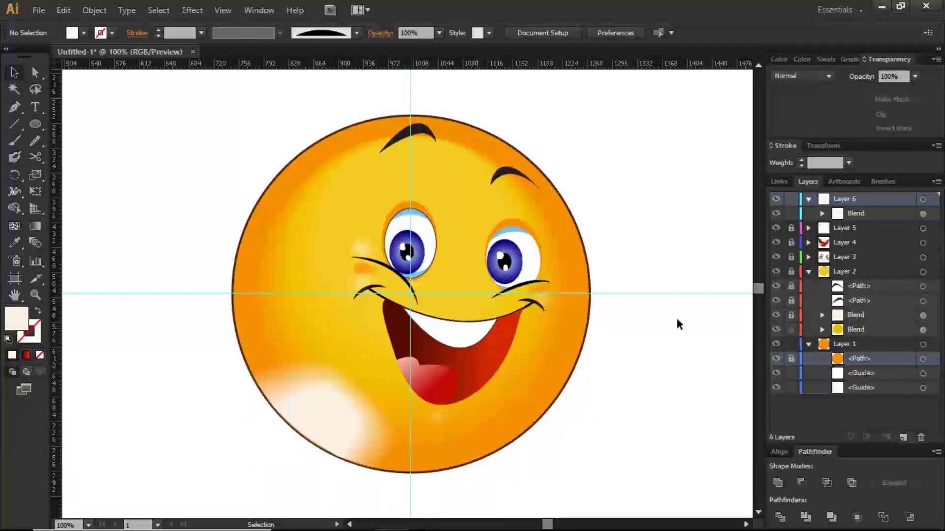
Set the highlight blend's opacity to 50%
{"action": "left_click", "coordinate": [923, 213]}
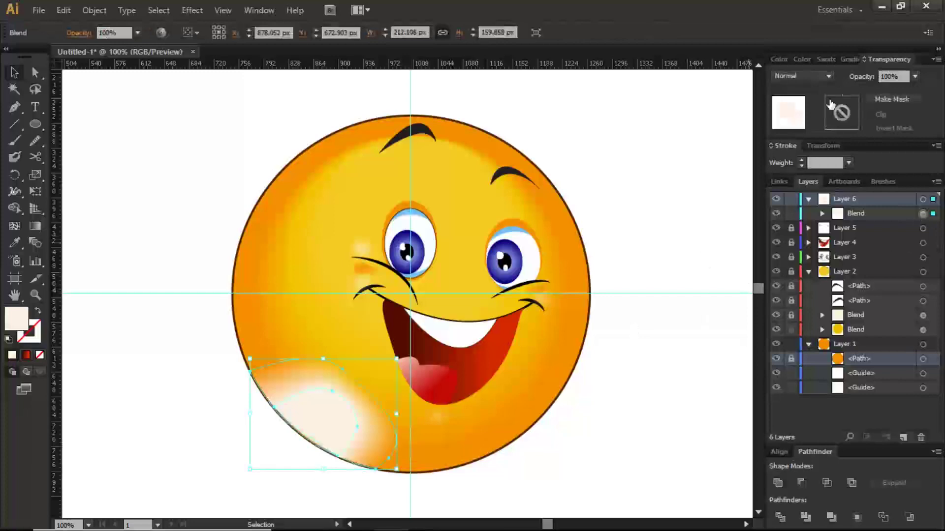
{"action": "left_click", "coordinate": [915, 76]}
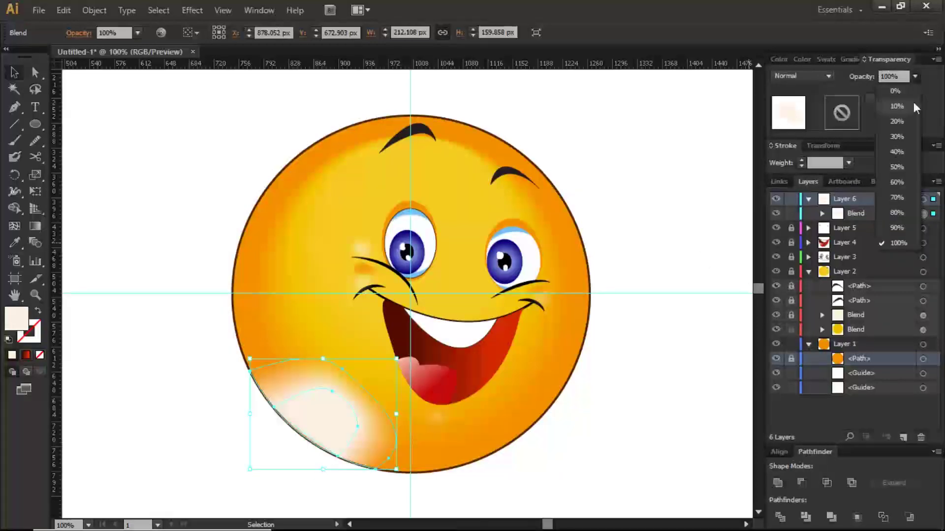
{"action": "left_click", "coordinate": [896, 167]}
{"action": "left_click", "coordinate": [658, 432]}
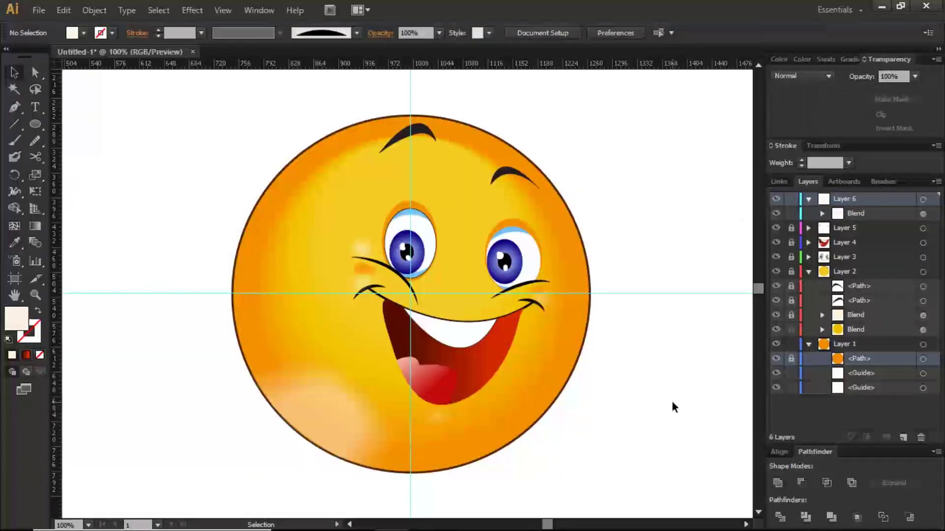
Set the opacity of the lower-left highlight blend to 80%
{"action": "key", "text": "ctrl+minus"}
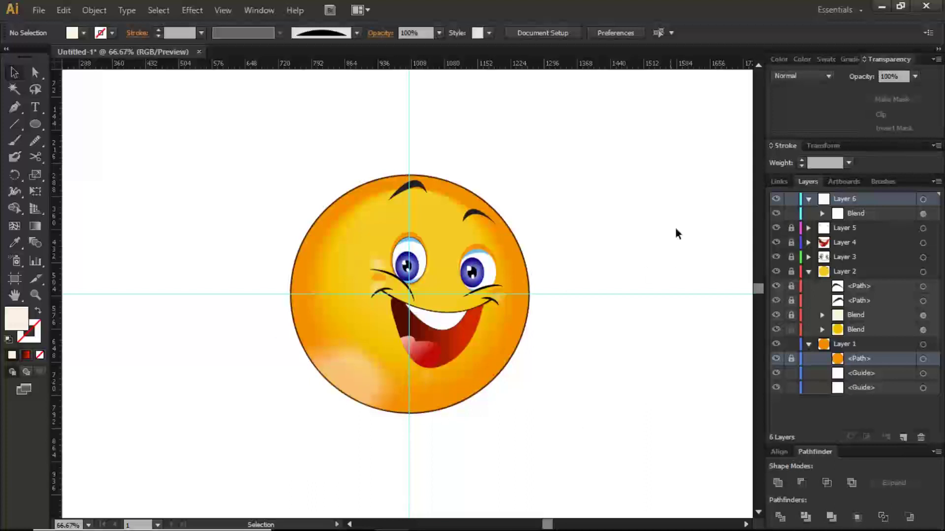
{"action": "left_click", "coordinate": [915, 76]}
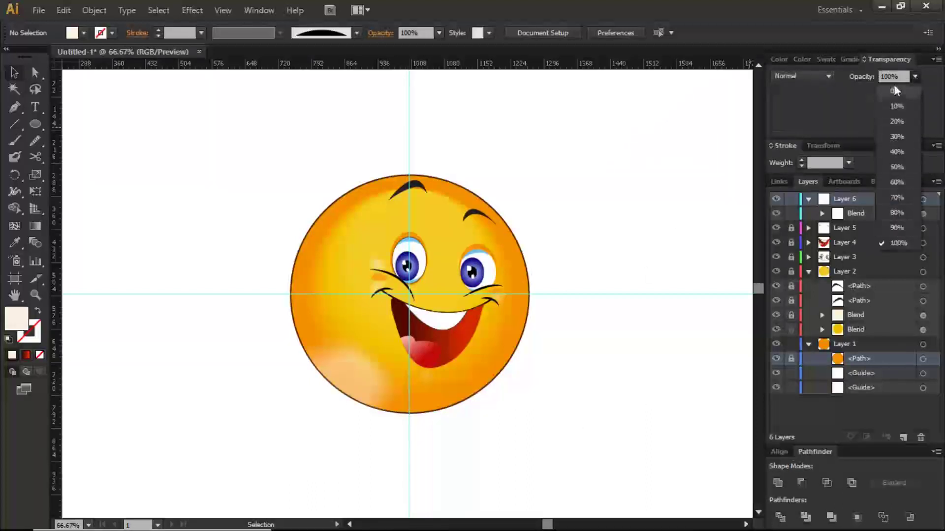
{"action": "left_click", "coordinate": [915, 76]}
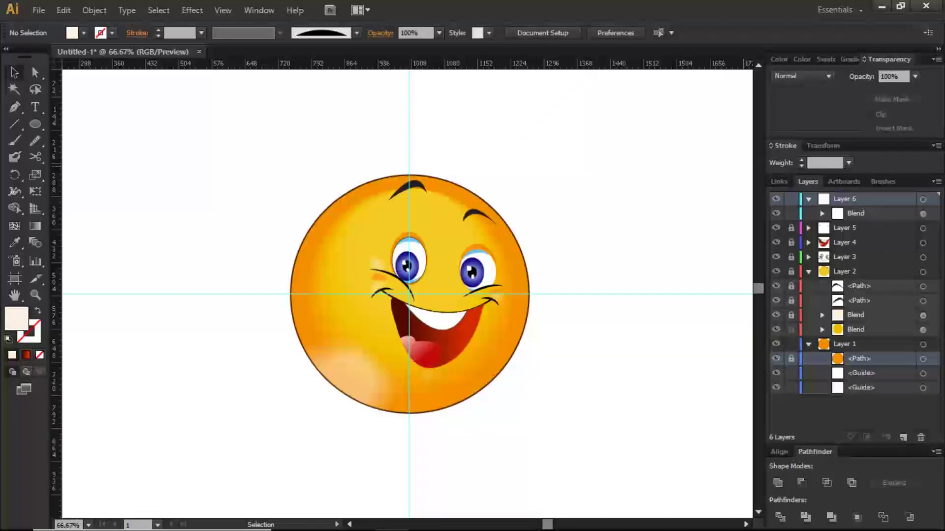
{"action": "left_click", "coordinate": [922, 213]}
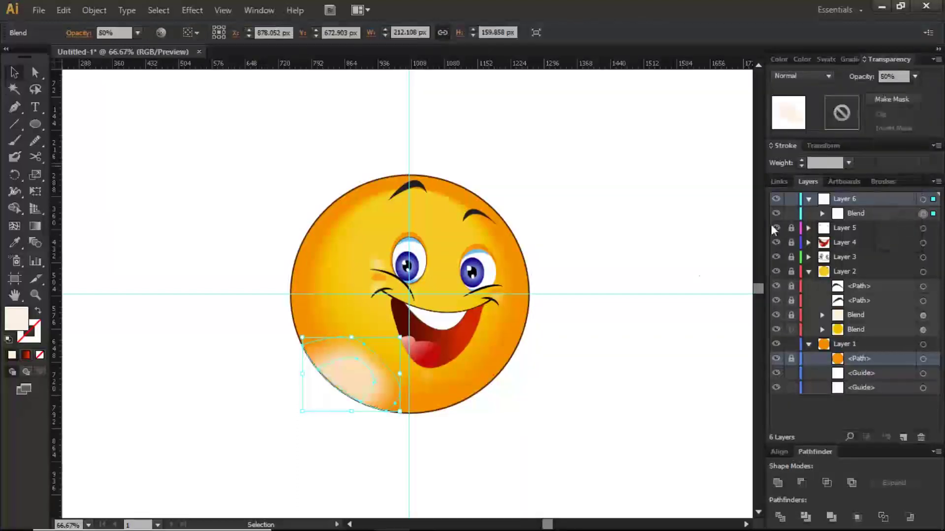
{"action": "left_click", "coordinate": [585, 382]}
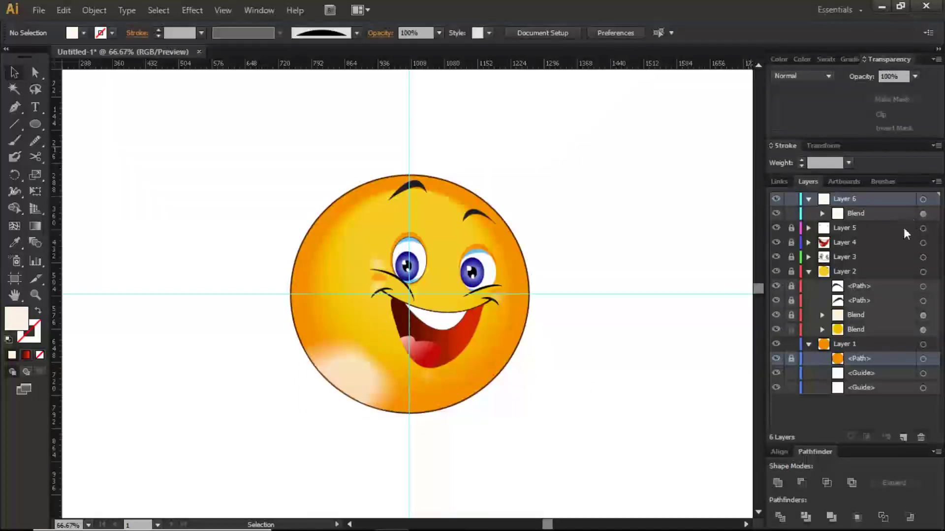
Try a peach fill, FCDBB9, on the inner path of the highlight blend and undo it
{"action": "left_click", "coordinate": [823, 214]}
{"action": "left_click", "coordinate": [922, 228]}
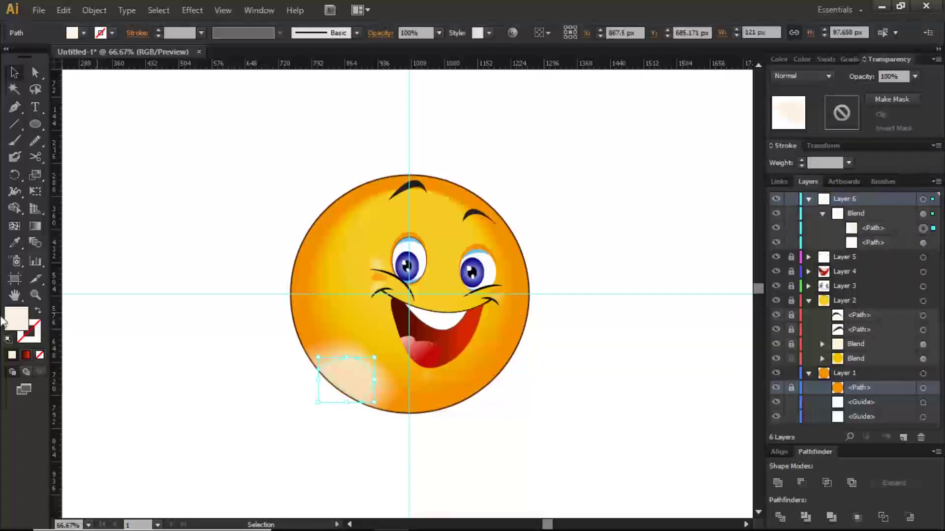
{"action": "double_click", "coordinate": [14, 317]}
{"action": "left_click_drag", "start_coordinate": [426, 264], "coordinate": [429, 256]}
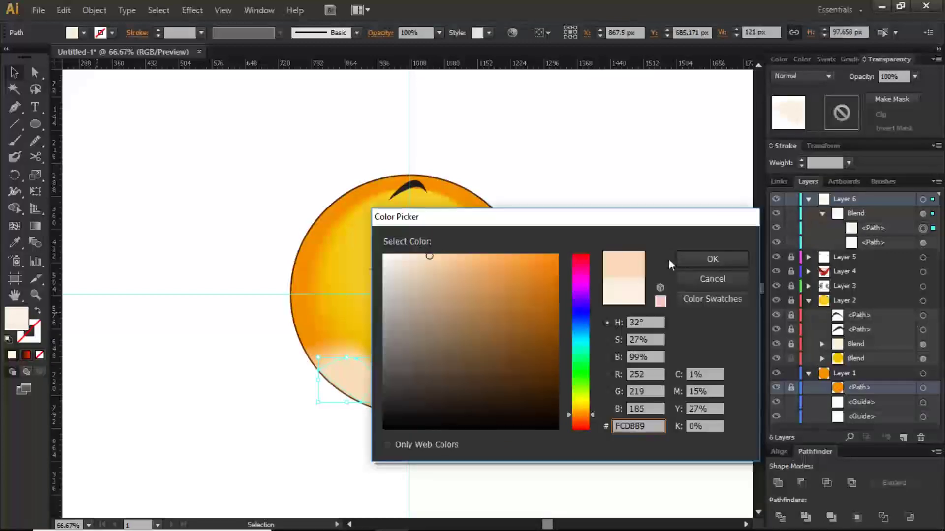
{"action": "left_click", "coordinate": [689, 263]}
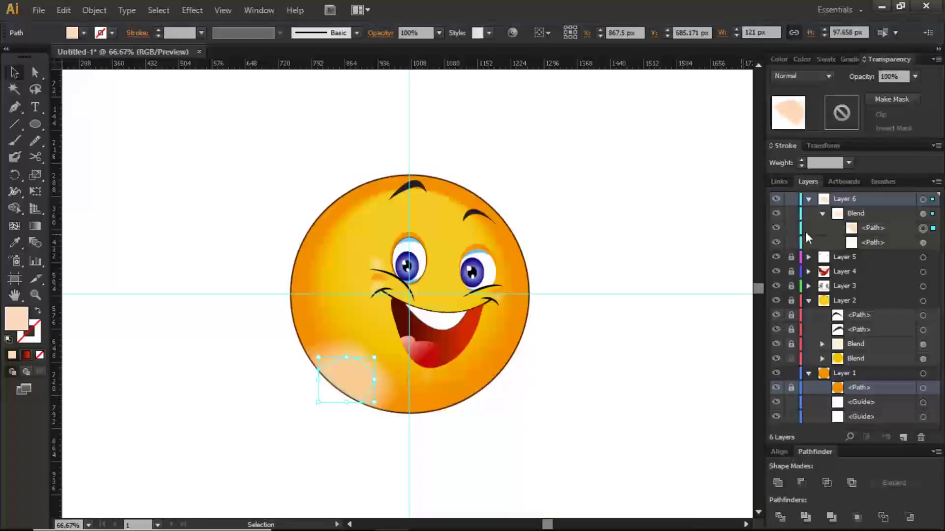
{"action": "key", "text": "ctrl+z"}
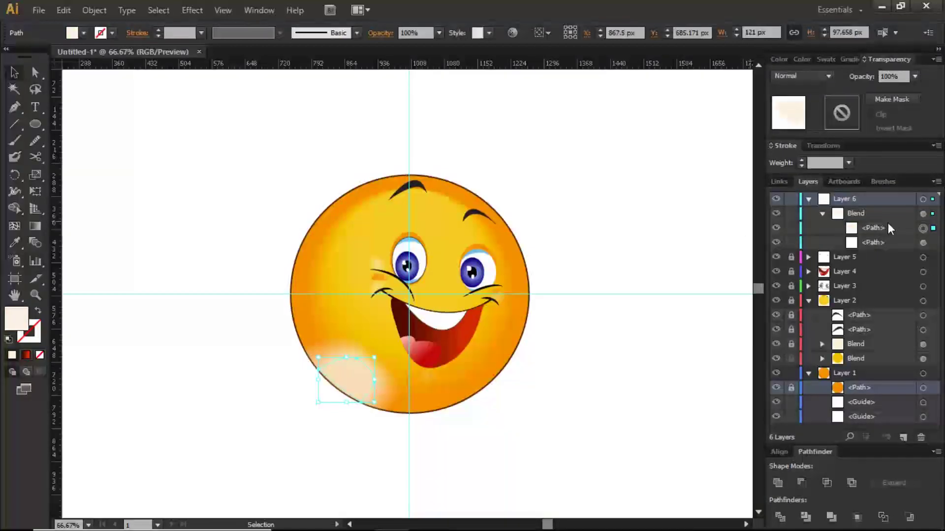
Select the whole highlight blend in Layer 6 and set its opacity to 100%
{"action": "left_click", "coordinate": [923, 214]}
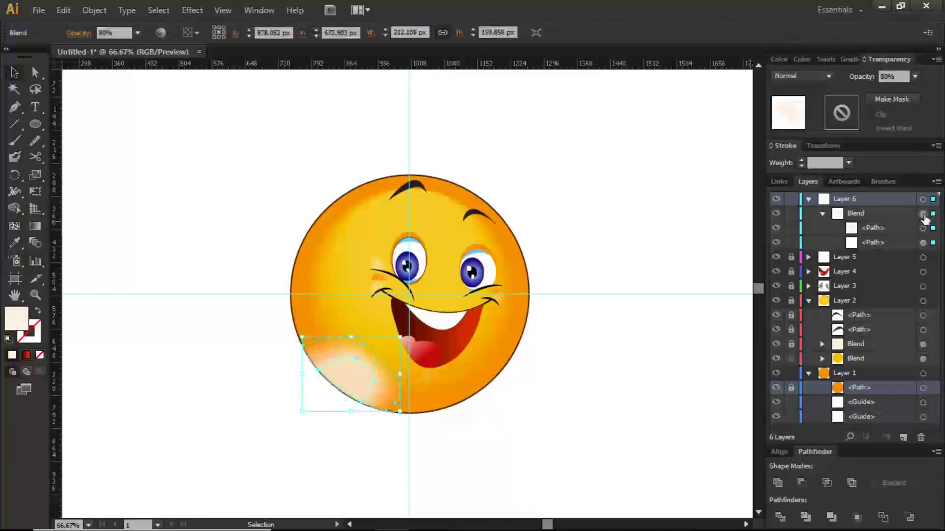
{"action": "left_click", "coordinate": [914, 76]}
{"action": "left_click", "coordinate": [898, 244]}
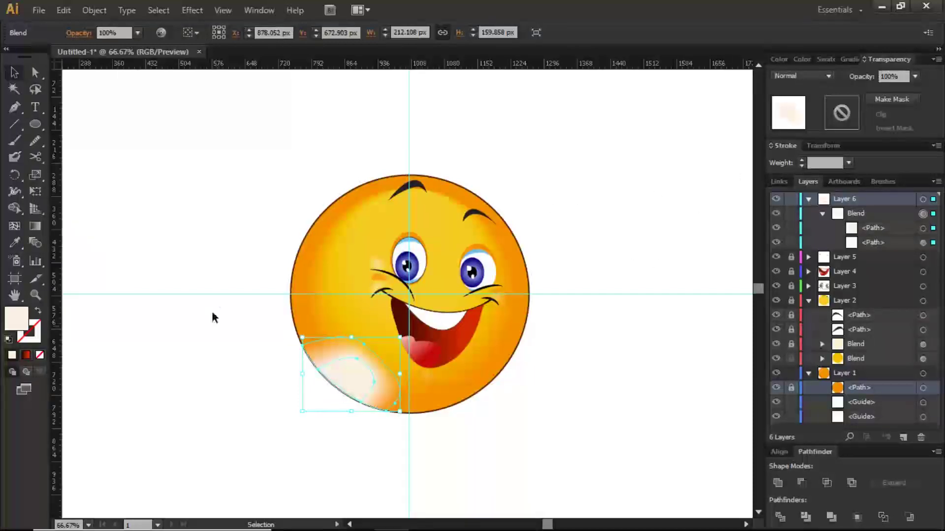
Apply a Gaussian Blur to the highlight blend with a radius of 163.2 pixels
{"action": "left_click", "coordinate": [192, 10]}
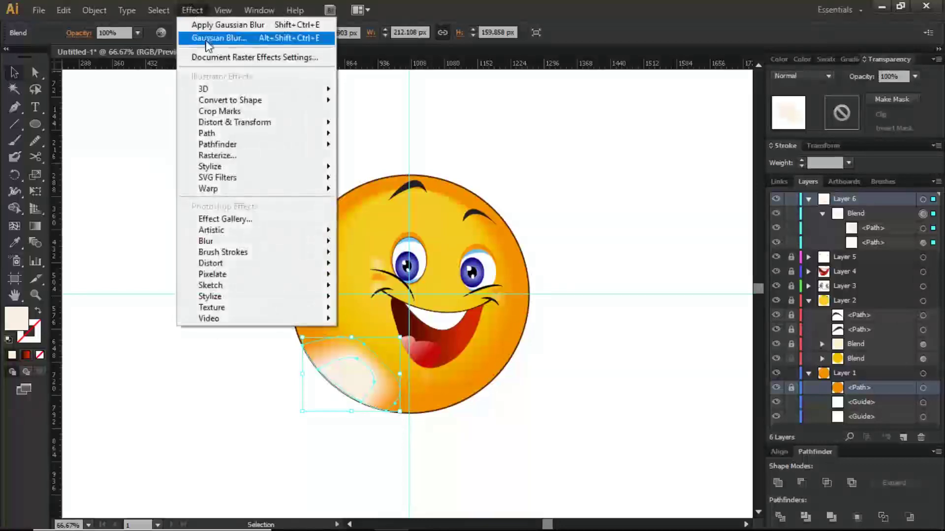
{"action": "left_click", "coordinate": [221, 37]}
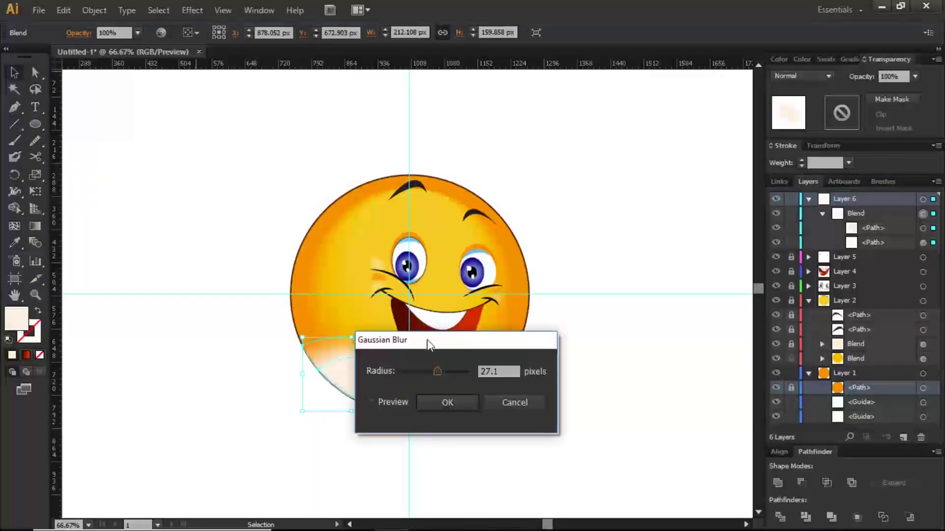
{"action": "left_click_drag", "start_coordinate": [425, 346], "coordinate": [520, 347]}
{"action": "left_click", "coordinate": [466, 402]}
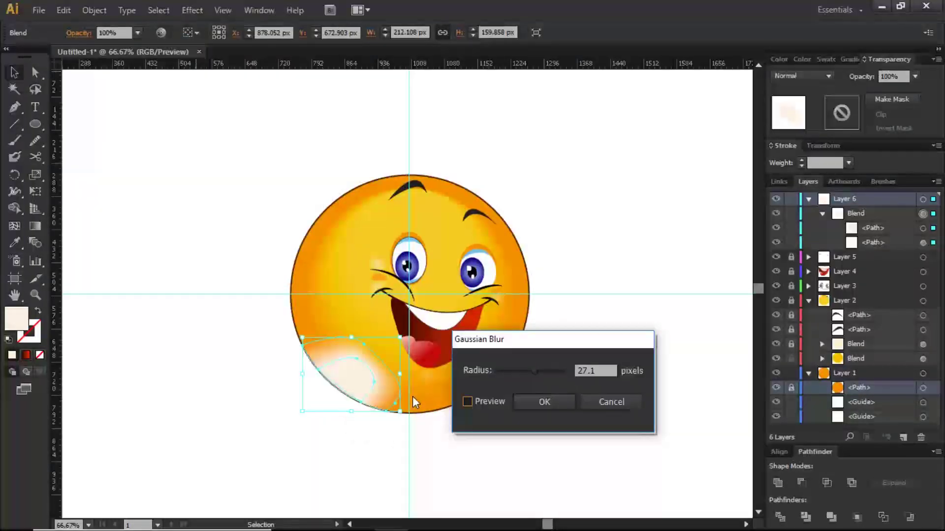
{"action": "left_click", "coordinate": [469, 400]}
{"action": "left_click_drag", "start_coordinate": [539, 372], "coordinate": [550, 373]}
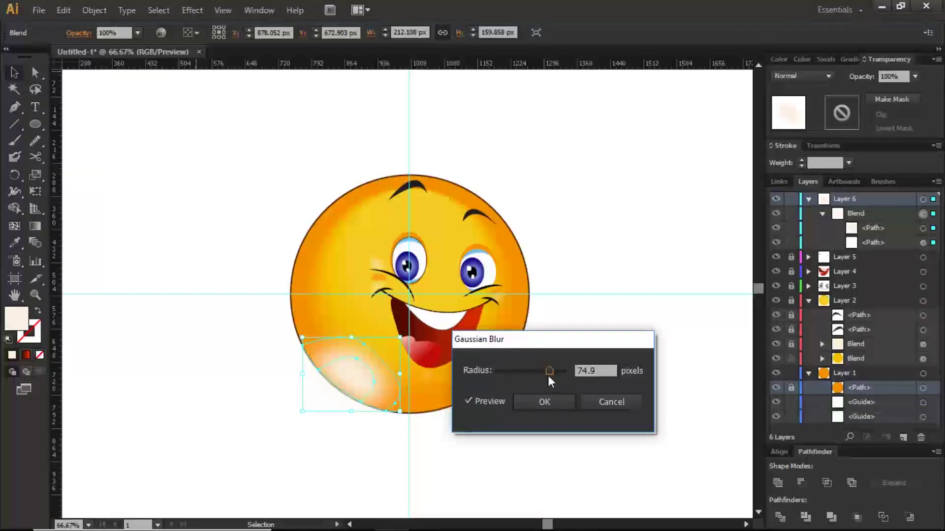
{"action": "left_click_drag", "start_coordinate": [549, 372], "coordinate": [553, 371]}
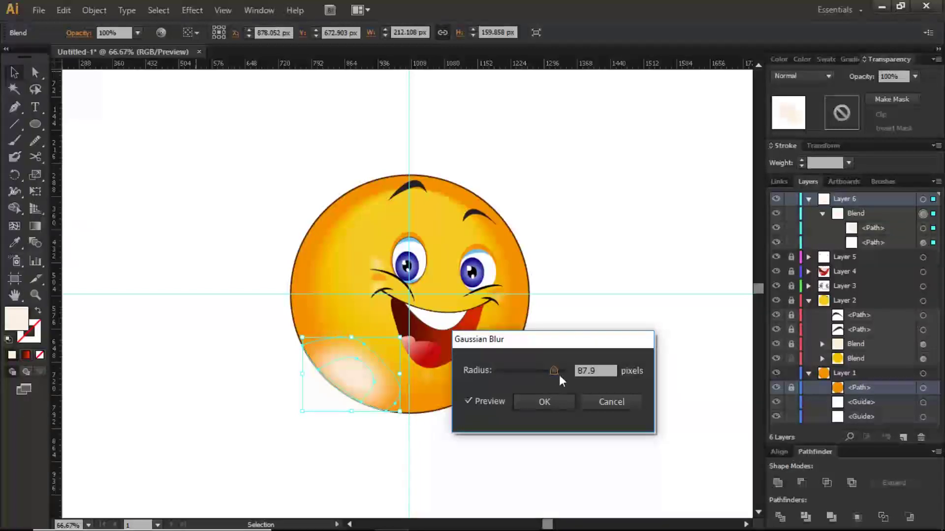
{"action": "left_click_drag", "start_coordinate": [554, 372], "coordinate": [565, 378]}
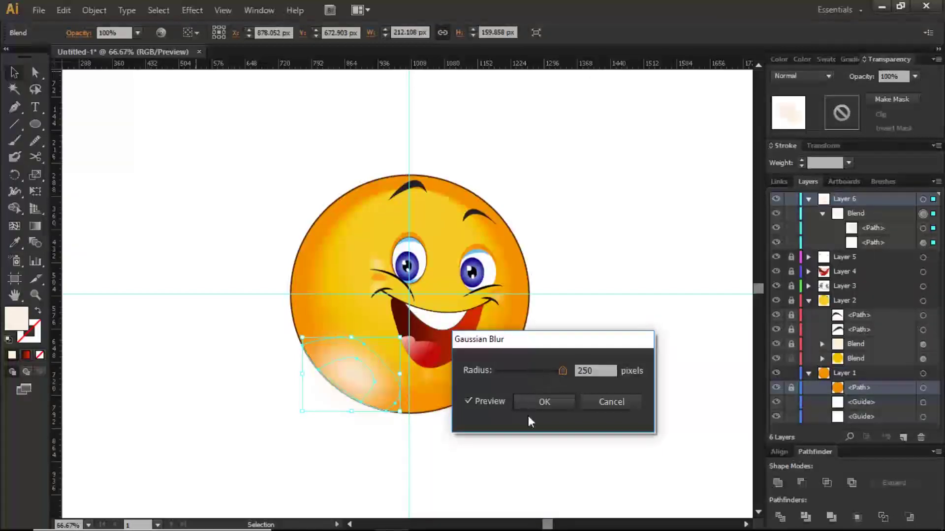
{"action": "left_click_drag", "start_coordinate": [561, 375], "coordinate": [561, 377]}
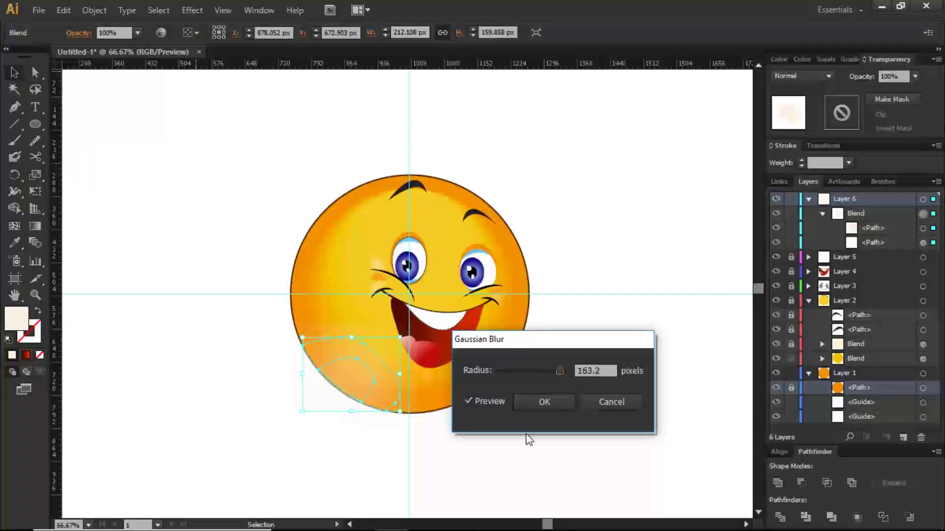
{"action": "left_click", "coordinate": [542, 412]}
{"action": "left_click", "coordinate": [541, 446]}
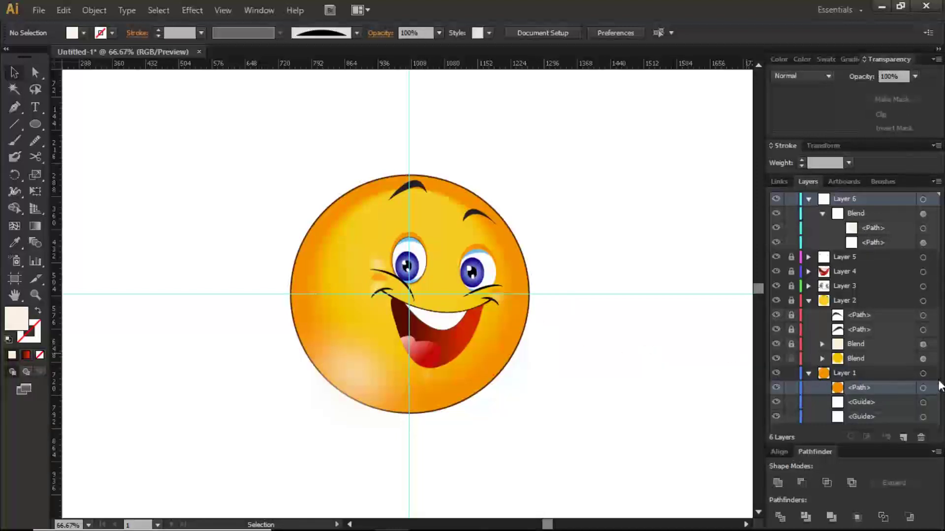
Set the stroke weight of the orange face circle in Layer 1 to 1 pt
{"action": "left_click", "coordinate": [923, 388]}
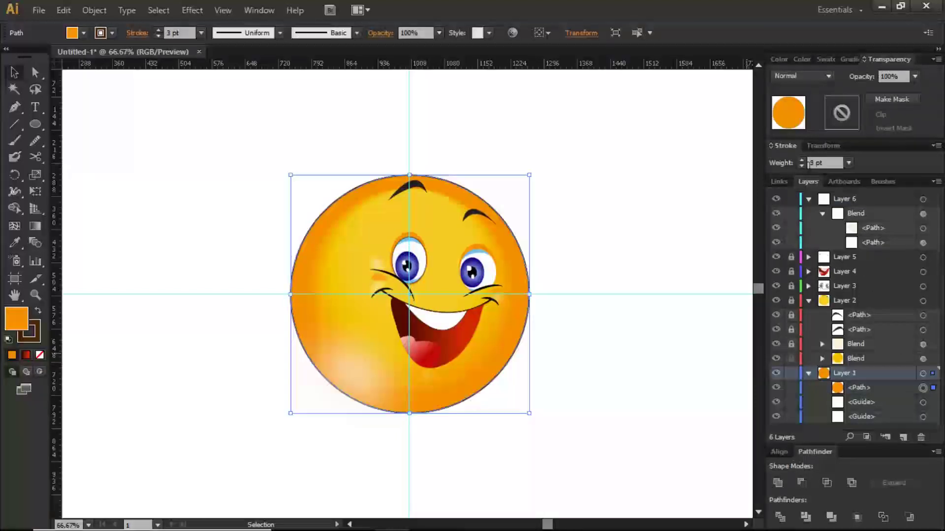
{"action": "left_click", "coordinate": [802, 167]}
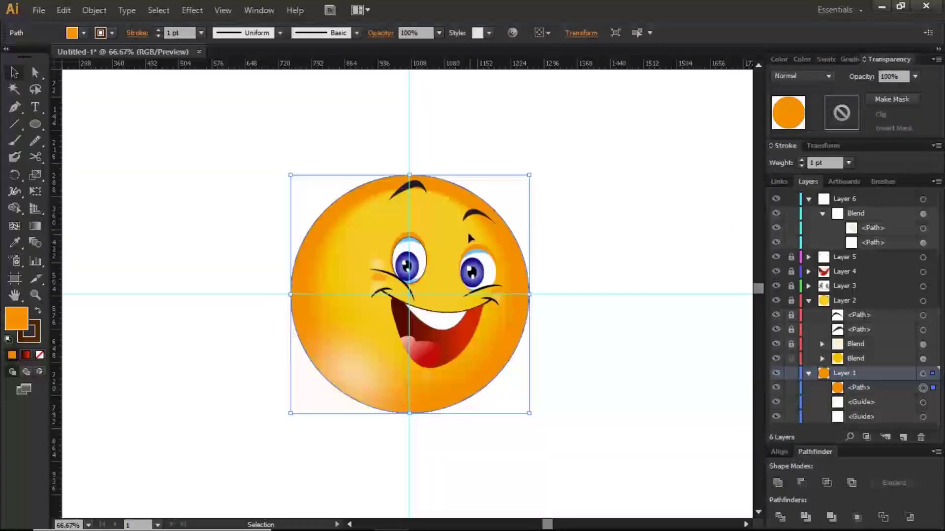
{"action": "left_click", "coordinate": [598, 329]}
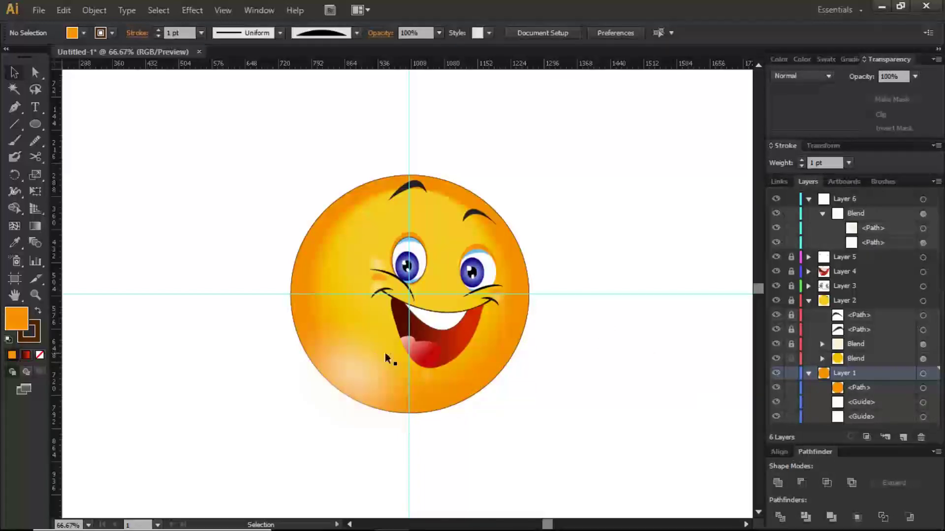
{"action": "left_click_drag", "start_coordinate": [536, 393], "coordinate": [472, 343]}
{"action": "key", "text": "ctrl+minus"}
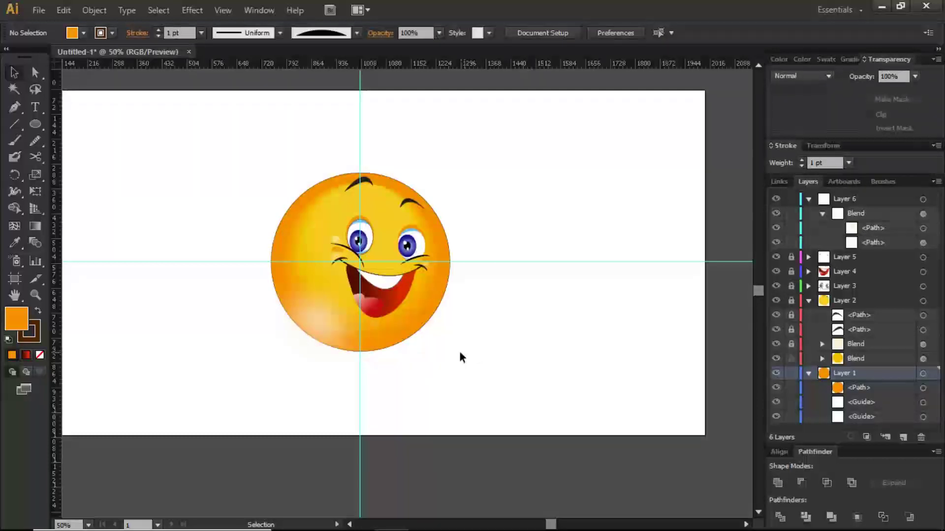
{"action": "left_click", "coordinate": [14, 110]}
{"action": "left_click", "coordinate": [39, 128]}
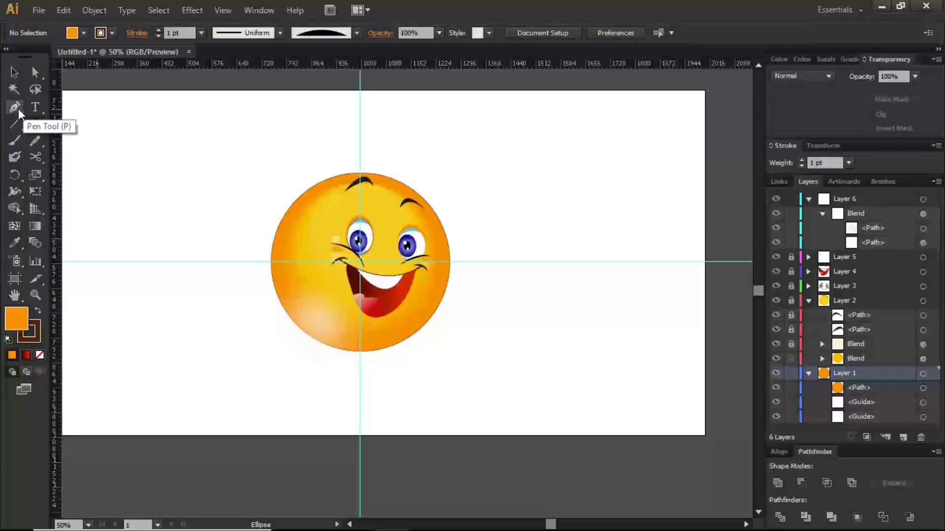
{"action": "left_click", "coordinate": [15, 140]}
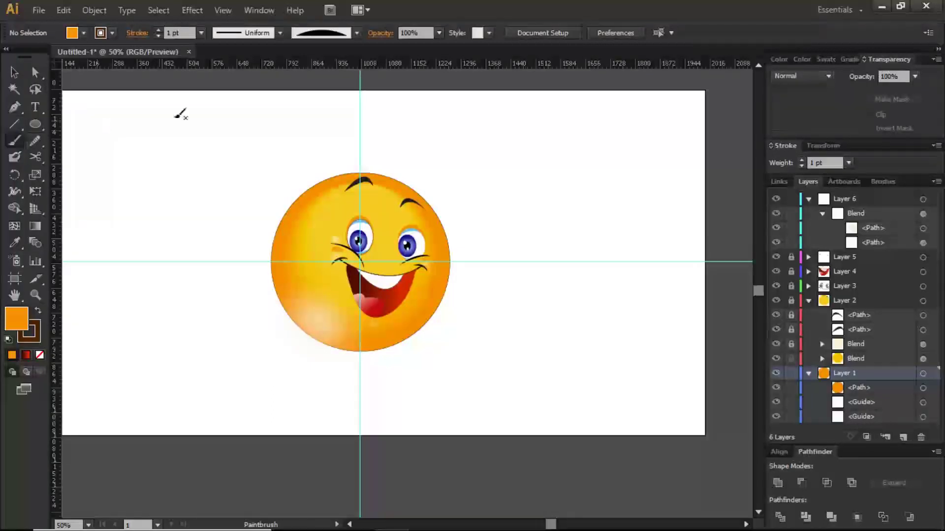
{"action": "key", "text": "v"}
Collapse and lock Layer 6 and Layer 1, and make Layer 6 the active layer
{"action": "left_click", "coordinate": [809, 200]}
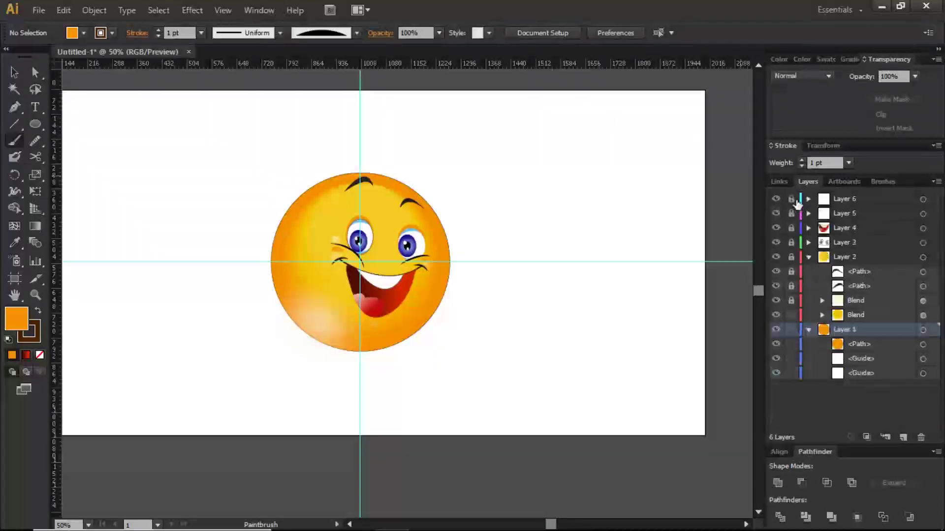
{"action": "left_click", "coordinate": [808, 330]}
{"action": "left_click", "coordinate": [791, 330]}
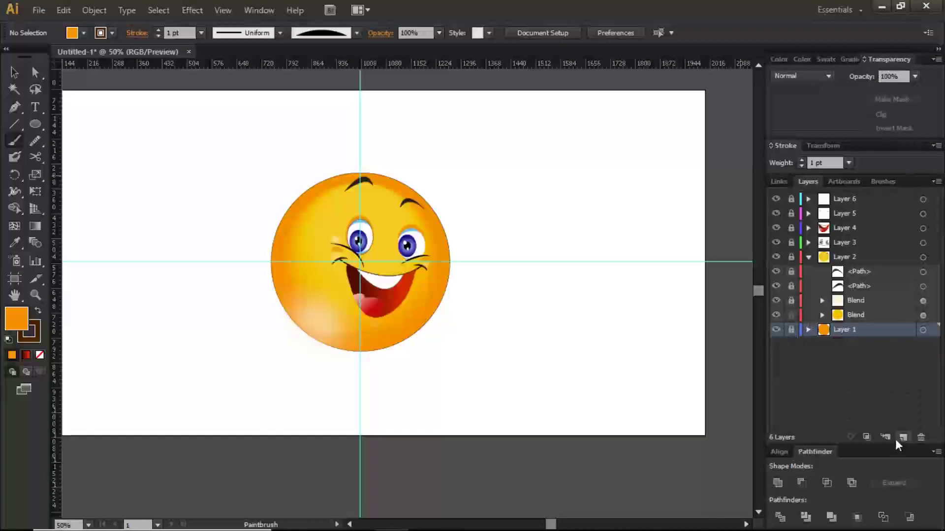
{"action": "left_click", "coordinate": [889, 202]}
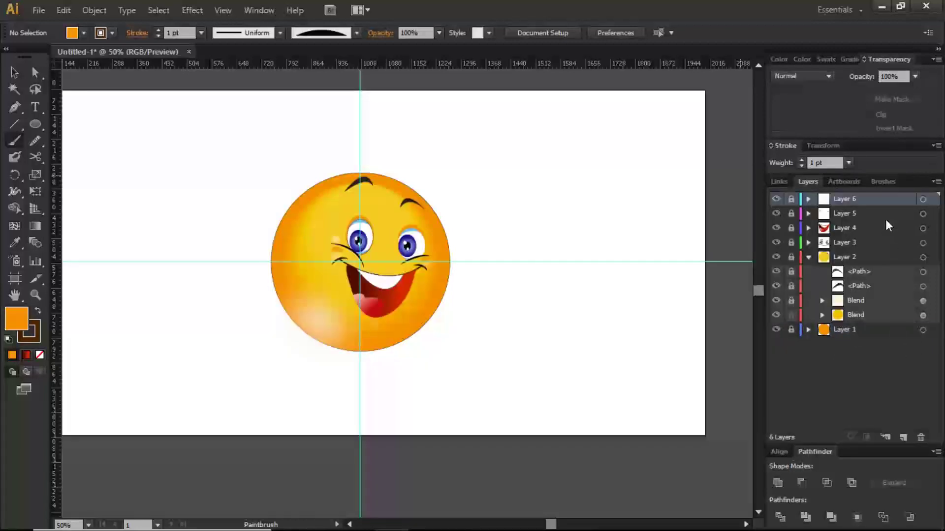
Add a new layer above Layer 6 and set the drawing colours to no fill with a black stroke
{"action": "left_click", "coordinate": [903, 437]}
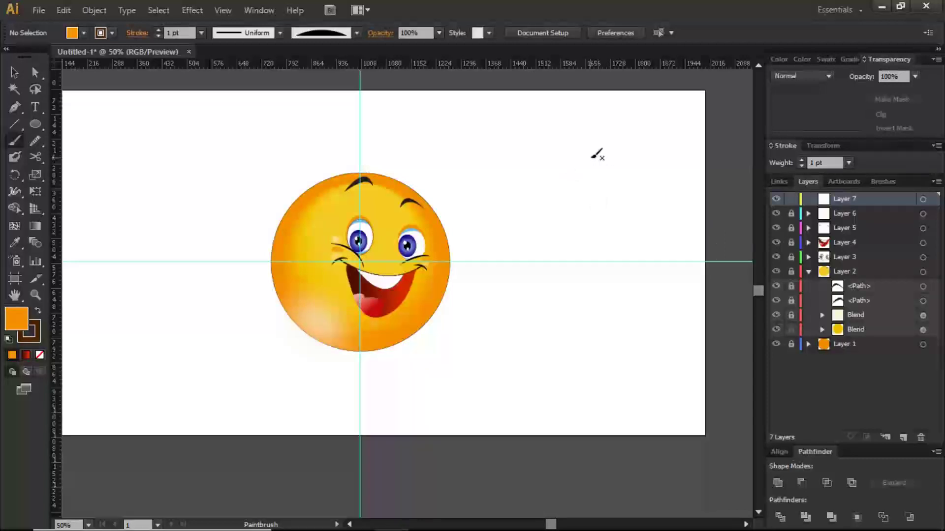
{"action": "mouse_move", "coordinate": [591, 152]}
{"action": "left_mouse_down"}
{"action": "mouse_move", "coordinate": [619, 144]}
{"action": "mouse_move", "coordinate": [614, 135]}
{"action": "mouse_move", "coordinate": [596, 142]}
{"action": "left_mouse_up"}
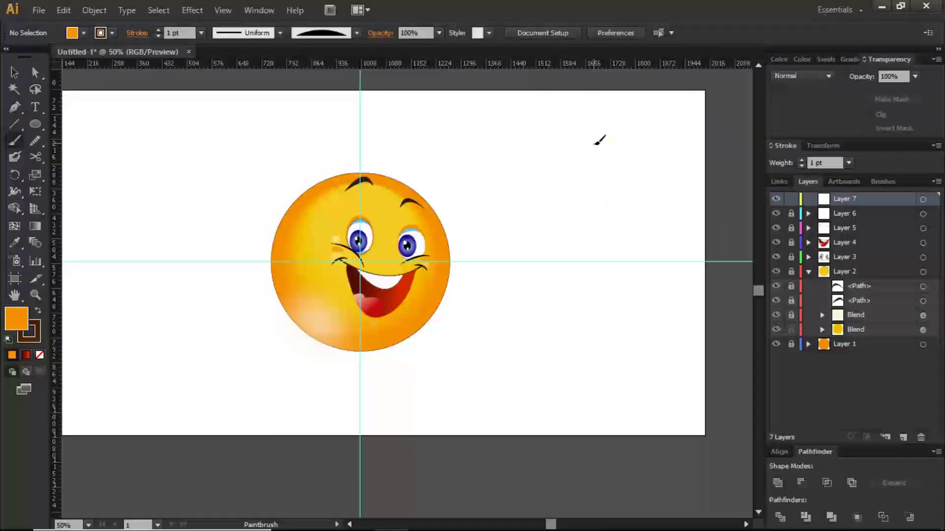
{"action": "key", "text": "ctrl+z"}
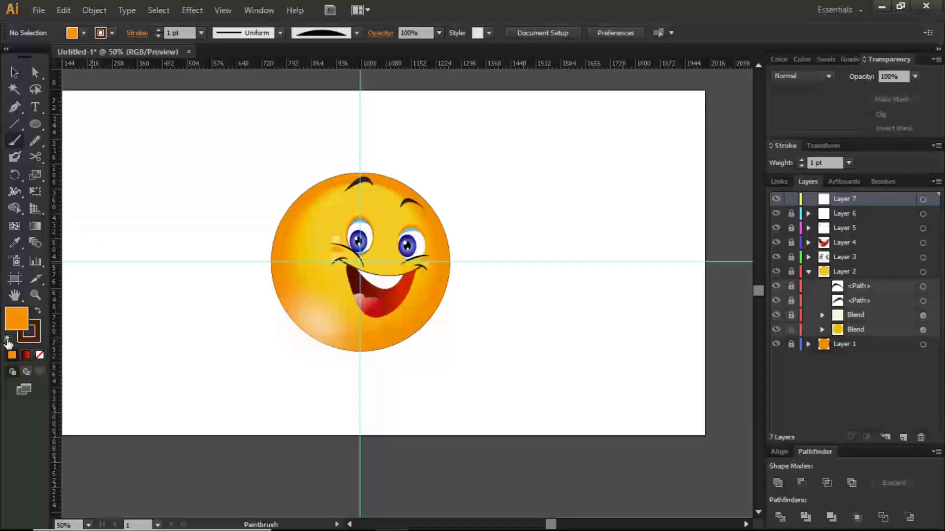
{"action": "left_click", "coordinate": [8, 340]}
{"action": "left_click", "coordinate": [39, 343]}
{"action": "left_click", "coordinate": [40, 355]}
{"action": "left_click", "coordinate": [11, 324]}
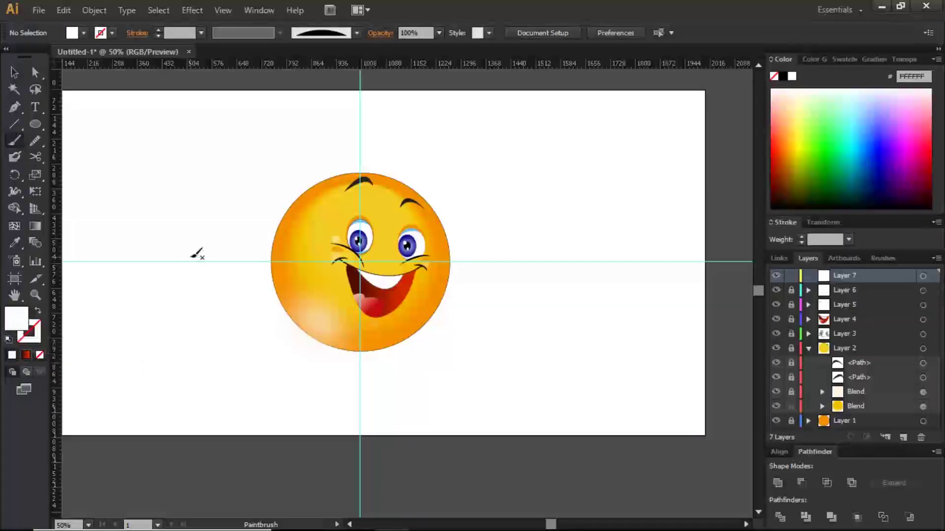
{"action": "left_click", "coordinate": [8, 340]}
{"action": "left_click", "coordinate": [41, 356]}
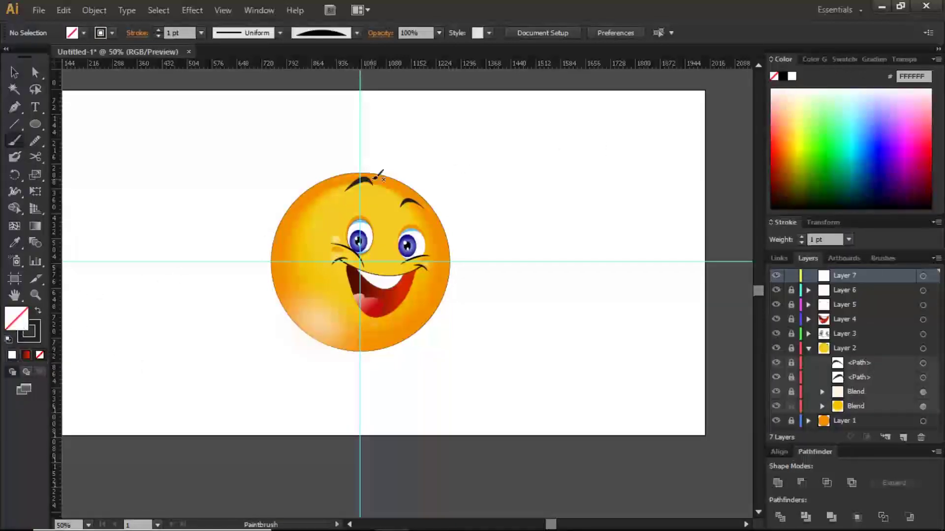
Sketch two rough thumbs-up hands with the Paintbrush in the empty area above and to the right of the face
{"action": "mouse_move", "coordinate": [652, 111]}
{"action": "left_mouse_down"}
{"action": "mouse_move", "coordinate": [610, 131]}
{"action": "mouse_move", "coordinate": [620, 137]}
{"action": "left_mouse_up"}
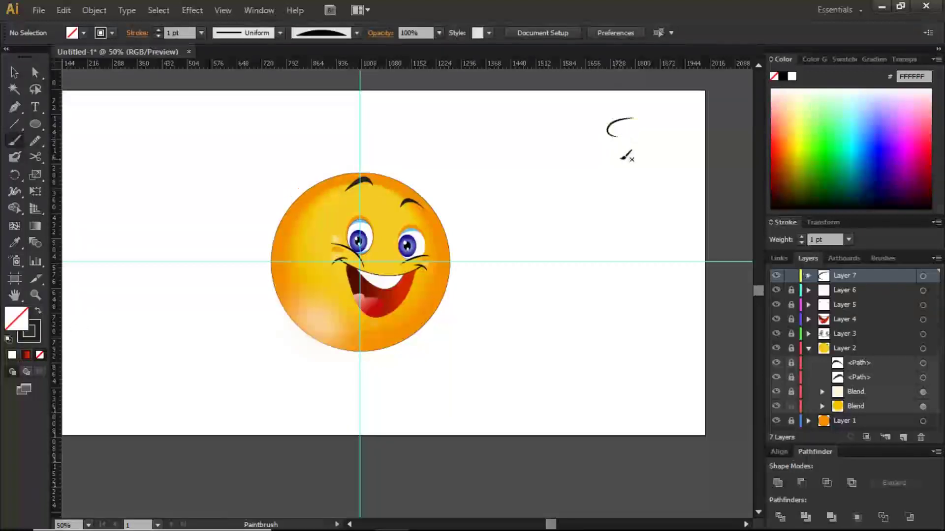
{"action": "mouse_move", "coordinate": [621, 139]}
{"action": "left_mouse_down"}
{"action": "mouse_move", "coordinate": [636, 158]}
{"action": "mouse_move", "coordinate": [614, 154]}
{"action": "mouse_move", "coordinate": [613, 172]}
{"action": "mouse_move", "coordinate": [638, 176]}
{"action": "mouse_move", "coordinate": [661, 161]}
{"action": "mouse_move", "coordinate": [666, 140]}
{"action": "mouse_move", "coordinate": [654, 120]}
{"action": "mouse_move", "coordinate": [621, 119]}
{"action": "mouse_move", "coordinate": [618, 145]}
{"action": "left_mouse_up"}
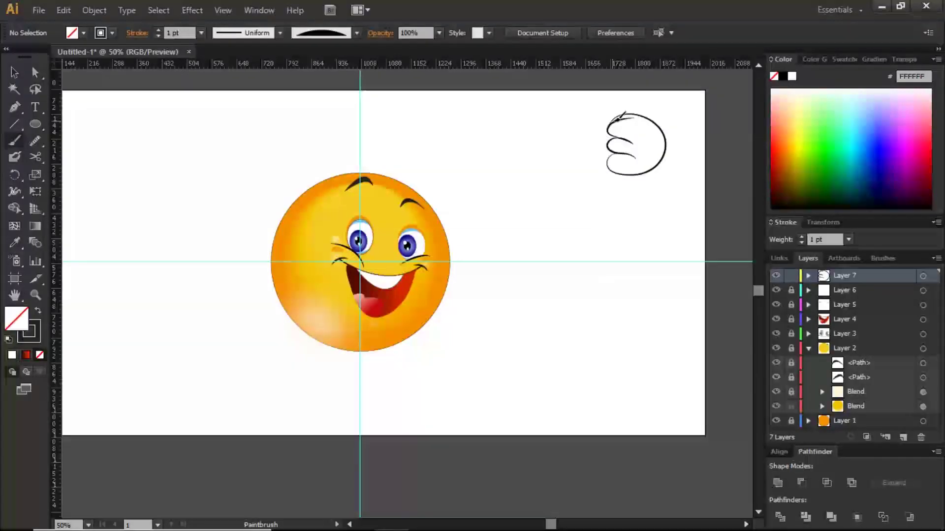
{"action": "left_click_drag", "start_coordinate": [635, 114], "coordinate": [610, 120]}
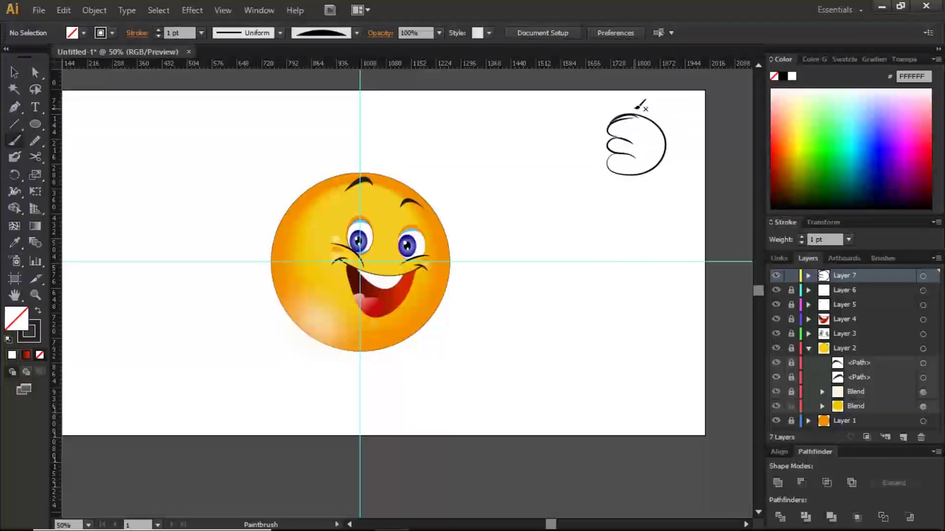
{"action": "mouse_move", "coordinate": [635, 113]}
{"action": "left_mouse_down"}
{"action": "mouse_move", "coordinate": [628, 93]}
{"action": "mouse_move", "coordinate": [645, 94]}
{"action": "mouse_move", "coordinate": [637, 114]}
{"action": "left_mouse_up"}
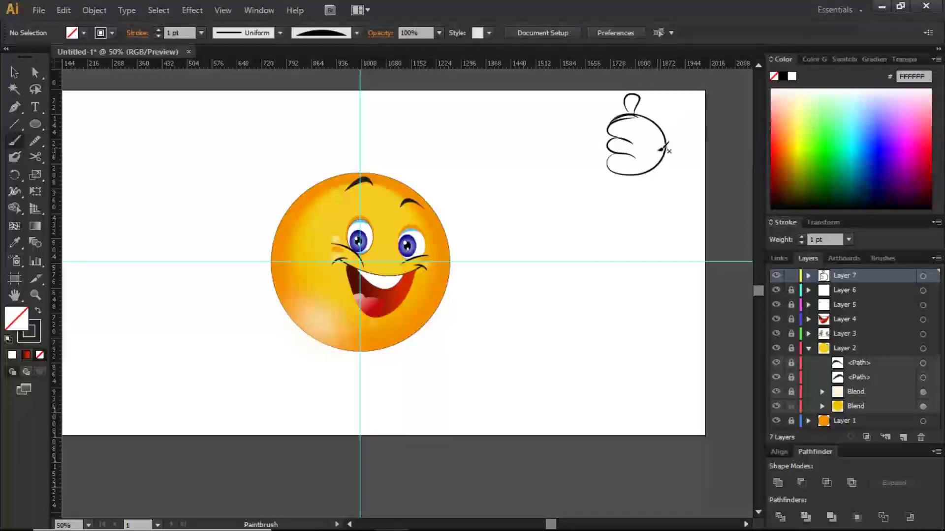
{"action": "mouse_move", "coordinate": [633, 112]}
{"action": "left_mouse_down"}
{"action": "mouse_move", "coordinate": [642, 117]}
{"action": "mouse_move", "coordinate": [622, 118]}
{"action": "mouse_move", "coordinate": [656, 123]}
{"action": "mouse_move", "coordinate": [662, 160]}
{"action": "mouse_move", "coordinate": [635, 172]}
{"action": "mouse_move", "coordinate": [608, 164]}
{"action": "left_mouse_up"}
{"action": "mouse_move", "coordinate": [624, 118]}
{"action": "left_mouse_down"}
{"action": "mouse_move", "coordinate": [607, 141]}
{"action": "mouse_move", "coordinate": [628, 131]}
{"action": "mouse_move", "coordinate": [617, 133]}
{"action": "mouse_move", "coordinate": [618, 153]}
{"action": "mouse_move", "coordinate": [625, 137]}
{"action": "mouse_move", "coordinate": [603, 155]}
{"action": "mouse_move", "coordinate": [636, 150]}
{"action": "mouse_move", "coordinate": [623, 146]}
{"action": "mouse_move", "coordinate": [609, 165]}
{"action": "mouse_move", "coordinate": [638, 154]}
{"action": "left_mouse_up"}
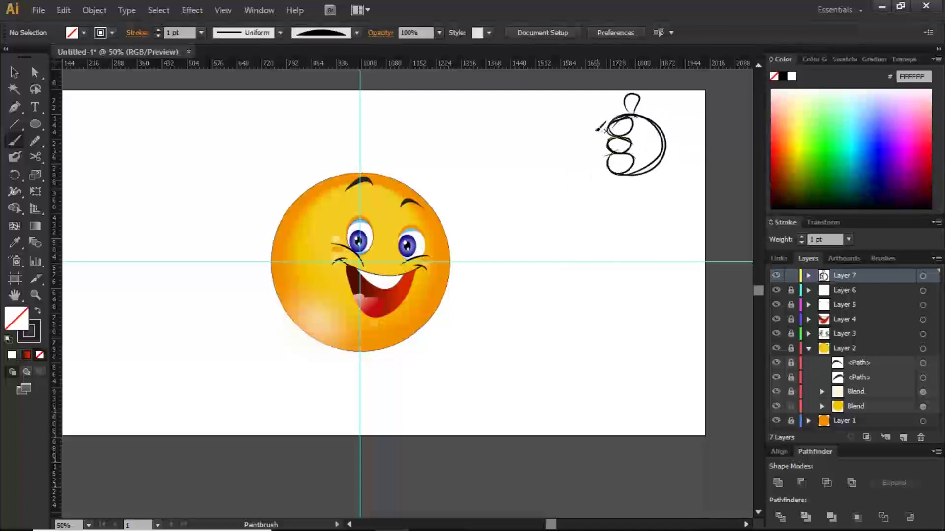
{"action": "mouse_move", "coordinate": [585, 153]}
{"action": "left_mouse_down"}
{"action": "mouse_move", "coordinate": [596, 144]}
{"action": "mouse_move", "coordinate": [586, 164]}
{"action": "mouse_move", "coordinate": [600, 178]}
{"action": "left_mouse_up"}
{"action": "mouse_move", "coordinate": [594, 142]}
{"action": "left_mouse_down"}
{"action": "mouse_move", "coordinate": [580, 148]}
{"action": "mouse_move", "coordinate": [596, 177]}
{"action": "mouse_move", "coordinate": [589, 152]}
{"action": "left_mouse_up"}
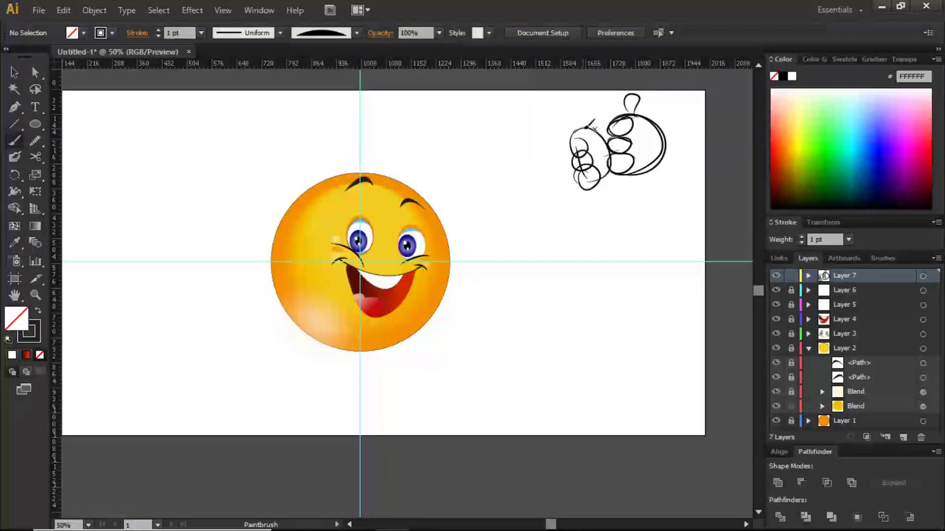
{"action": "mouse_move", "coordinate": [583, 126]}
{"action": "left_mouse_down"}
{"action": "mouse_move", "coordinate": [568, 103]}
{"action": "mouse_move", "coordinate": [587, 111]}
{"action": "mouse_move", "coordinate": [575, 128]}
{"action": "left_mouse_up"}
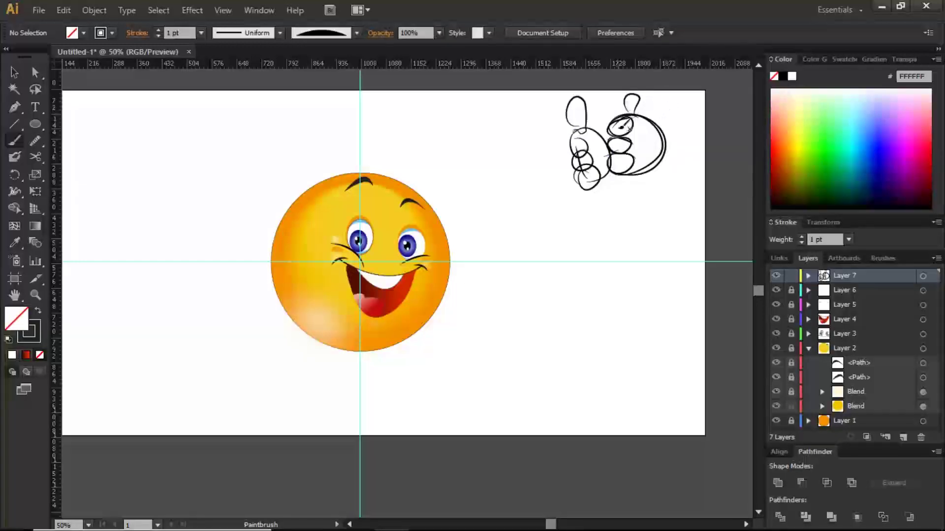
Select all the brush strokes of the two hand sketches and delete them
{"action": "key", "text": "v"}
{"action": "mouse_move", "coordinate": [567, 210]}
{"action": "left_mouse_down"}
{"action": "mouse_move", "coordinate": [654, 95]}
{"action": "mouse_move", "coordinate": [669, 91]}
{"action": "left_mouse_up"}
{"action": "key", "text": "Delete"}
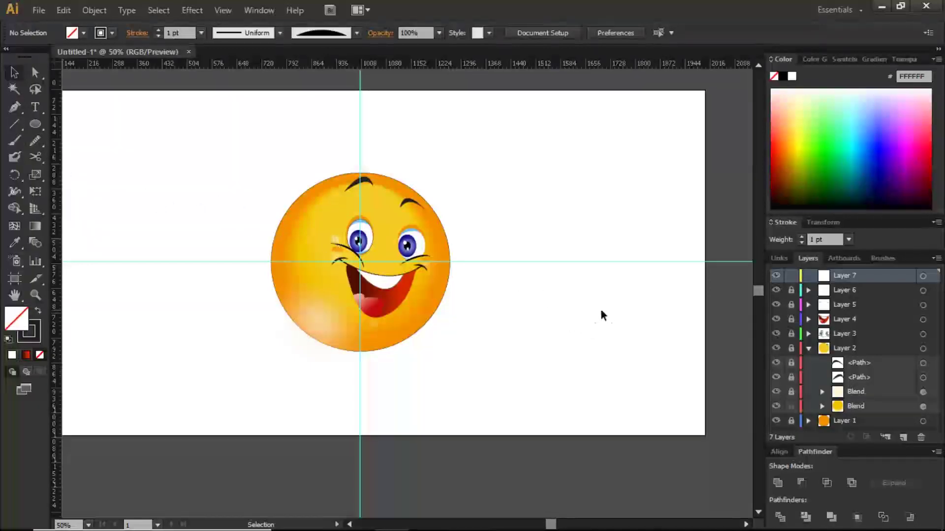
Draw a small circle to the right of the face with no fill and a 1 pt black stroke
{"action": "left_click", "coordinate": [37, 126]}
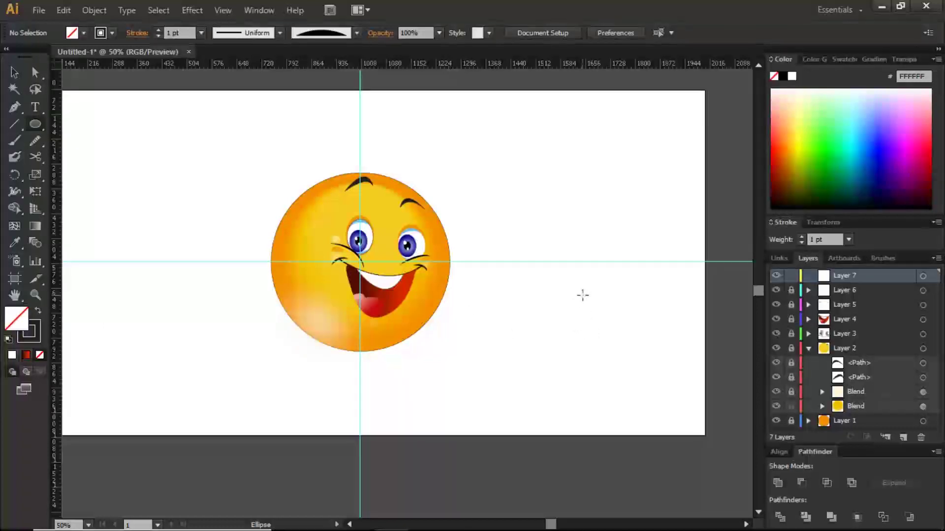
{"action": "left_click_drag", "start_coordinate": [582, 282], "coordinate": [615, 313]}
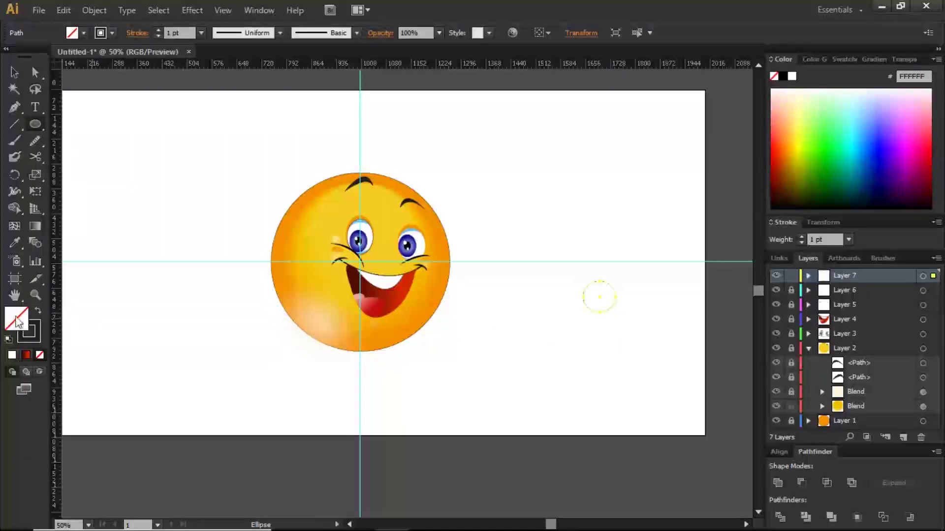
{"action": "left_click", "coordinate": [39, 313]}
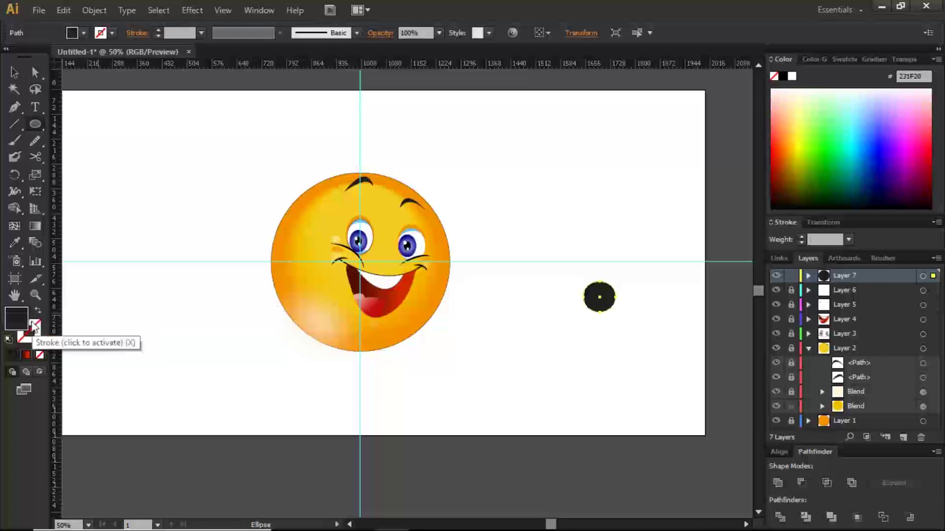
{"action": "left_click", "coordinate": [8, 339]}
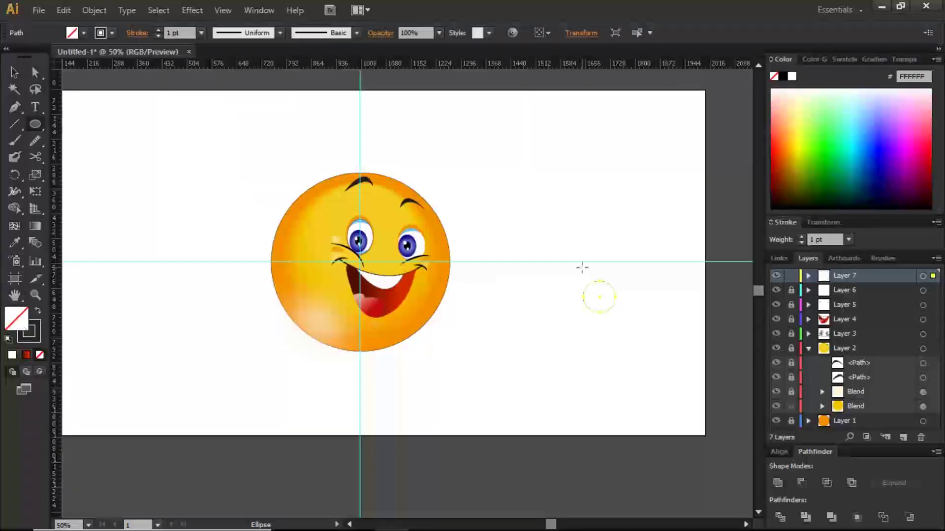
Duplicate the small circle twice straight down to make a column of three overlapping circles
{"action": "key", "text": "v"}
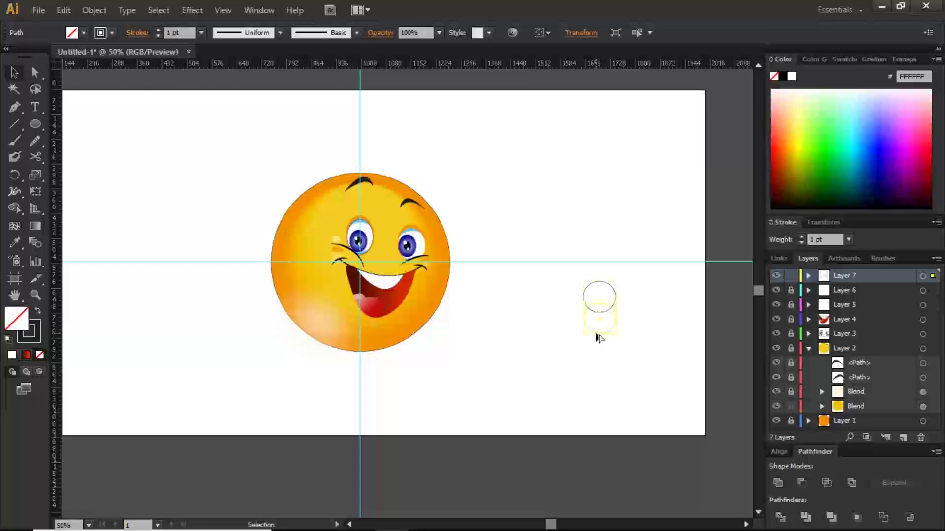
{"action": "left_click_drag", "start_coordinate": [598, 338], "coordinate": [601, 351]}
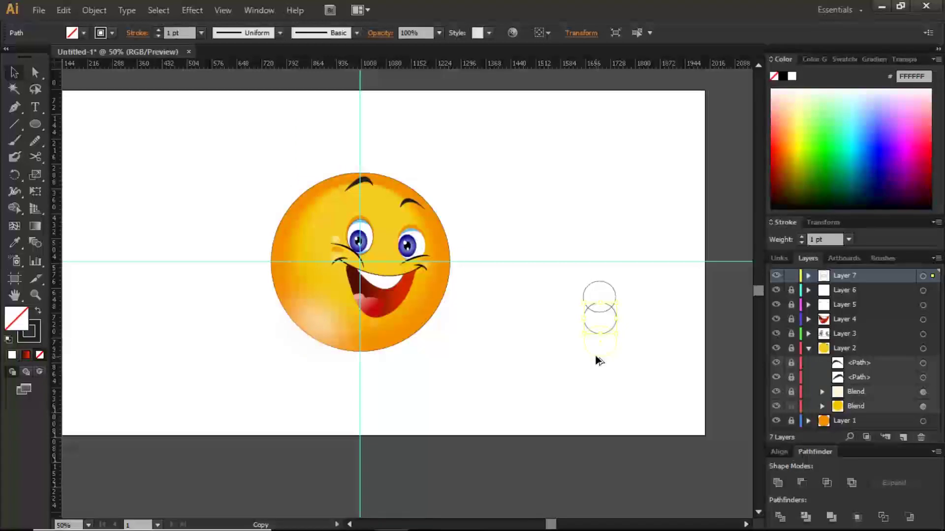
{"action": "left_click_drag", "start_coordinate": [598, 359], "coordinate": [600, 358]}
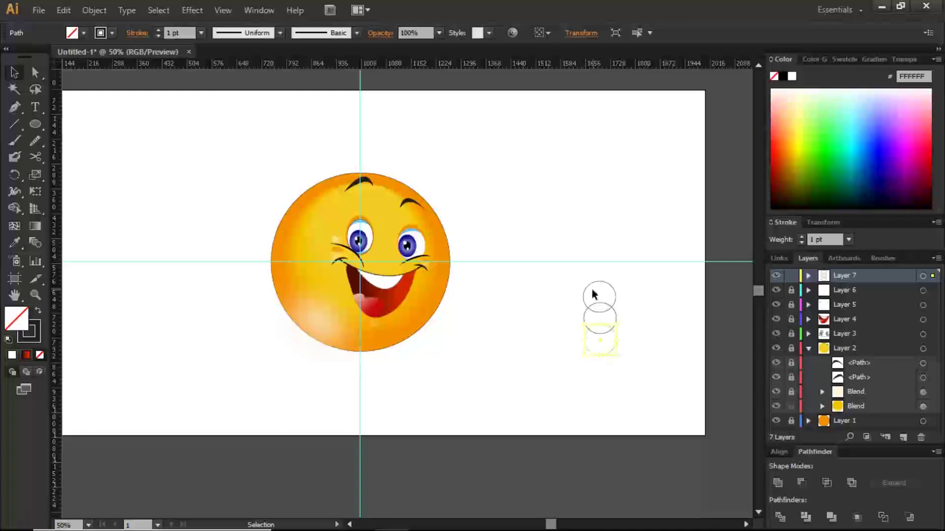
Select the three overlapping circles and merge them into one finger shape with the Shape Builder tool
{"action": "left_click_drag", "start_coordinate": [571, 280], "coordinate": [632, 386]}
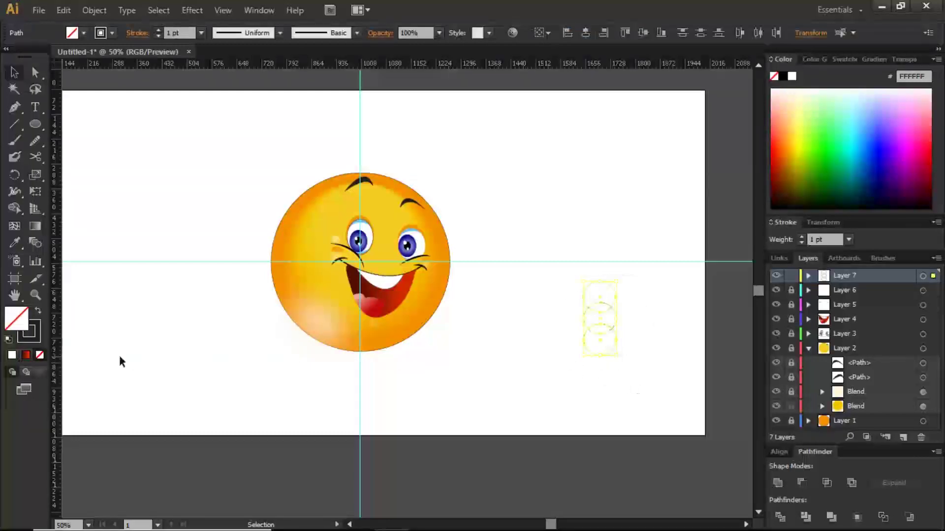
{"action": "left_click", "coordinate": [14, 206]}
{"action": "left_click", "coordinate": [14, 206]}
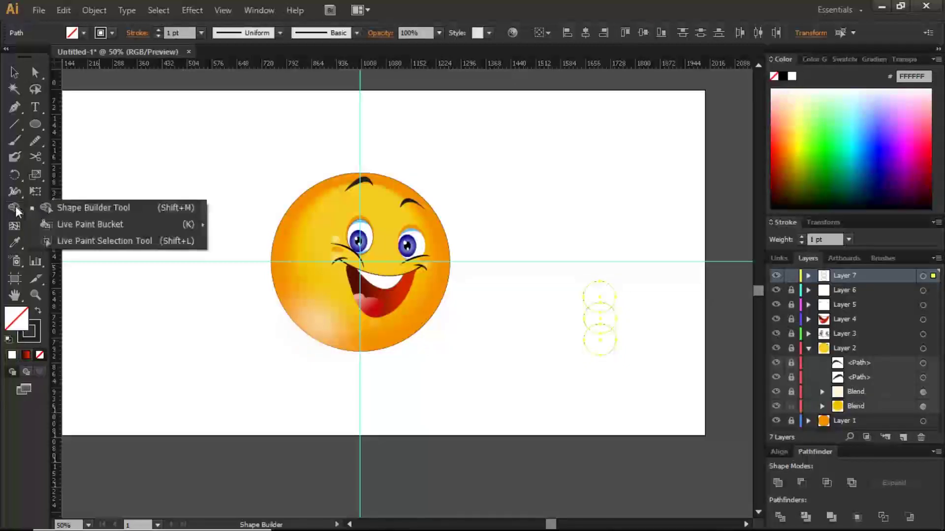
{"action": "left_click", "coordinate": [85, 209]}
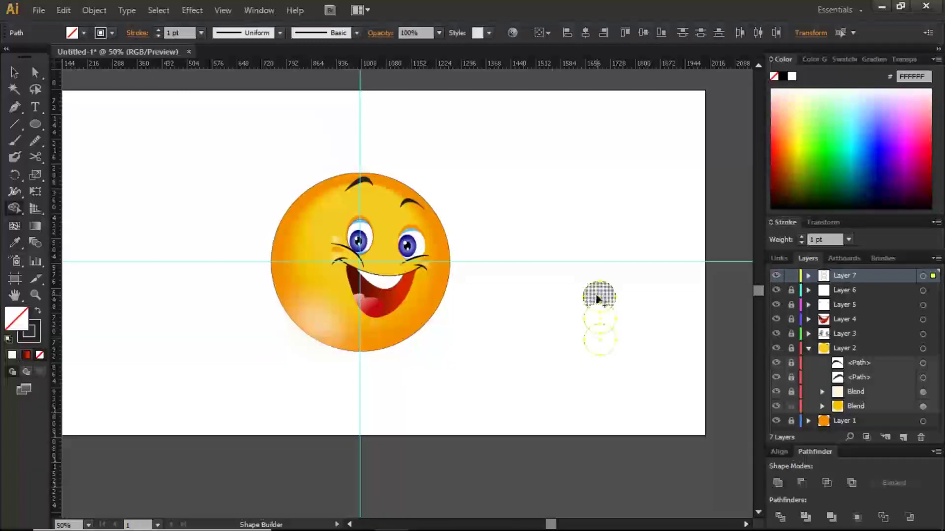
{"action": "left_click_drag", "start_coordinate": [597, 297], "coordinate": [596, 353]}
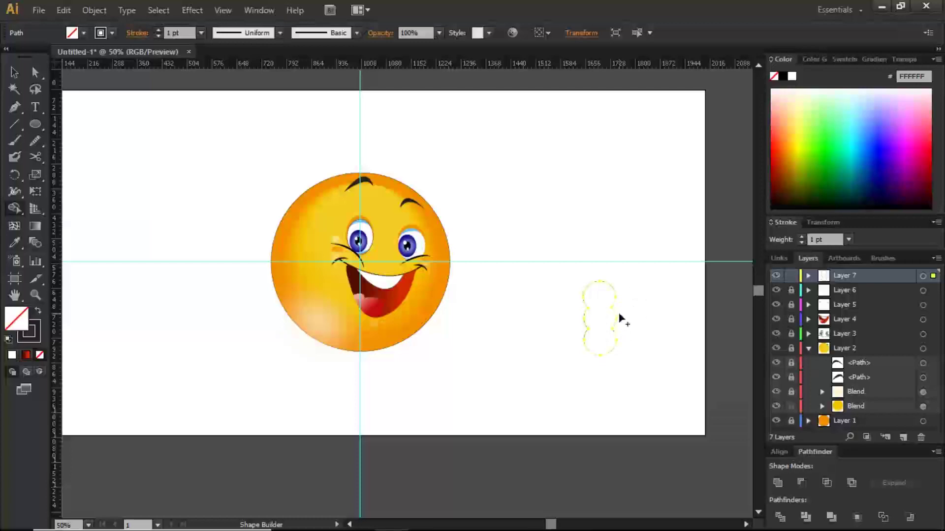
Draw a large circle for the palm and position it over the finger shape, extending to its right
{"action": "left_click", "coordinate": [35, 124]}
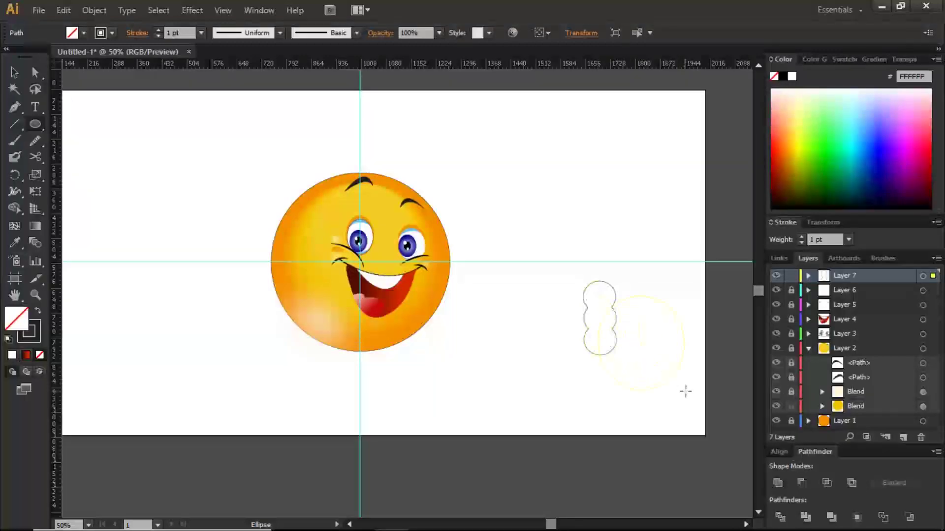
{"action": "left_click_drag", "start_coordinate": [694, 392], "coordinate": [687, 386]}
{"action": "key", "text": "v"}
{"action": "left_click_drag", "start_coordinate": [625, 298], "coordinate": [608, 276]}
Shift the large circle left and flatten it slightly so its left edge meets the outer curves of the top and bottom fingers
{"action": "key", "text": "z"}
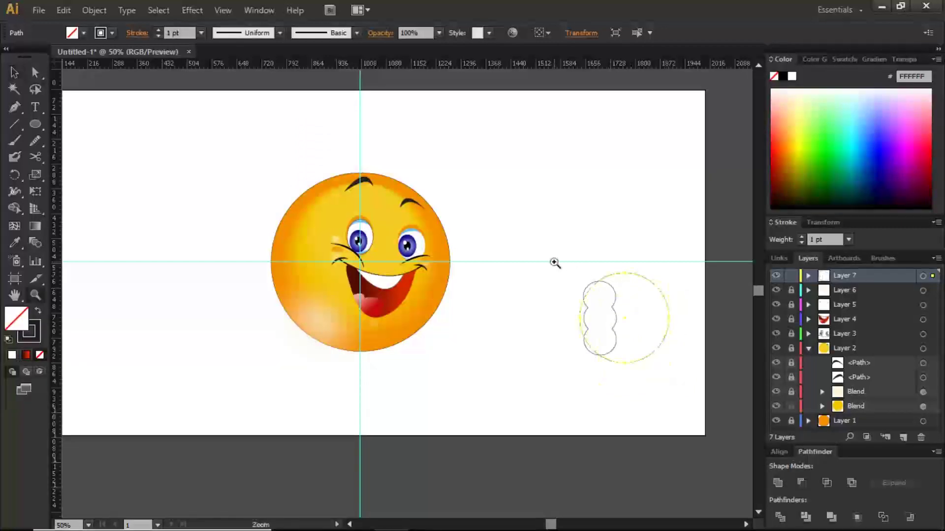
{"action": "left_click_drag", "start_coordinate": [554, 264], "coordinate": [696, 369]}
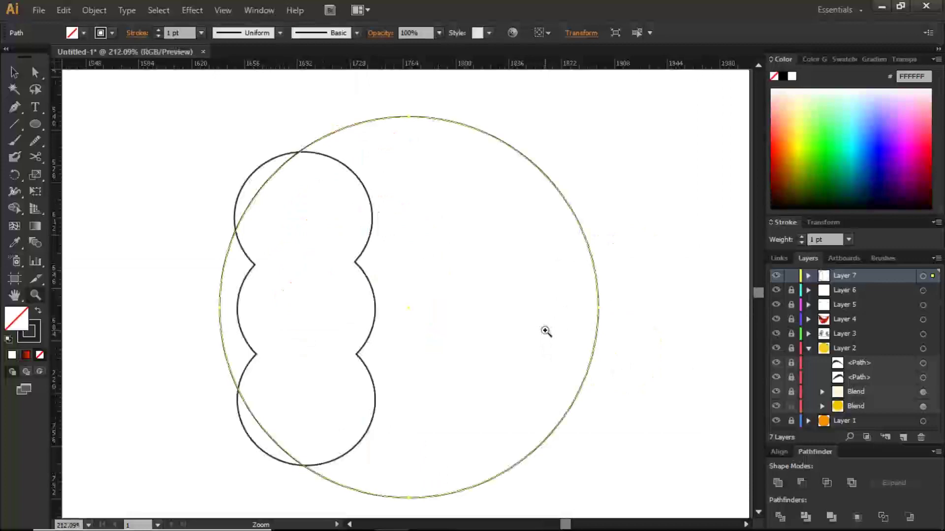
{"action": "key", "text": "ctrl+minus"}
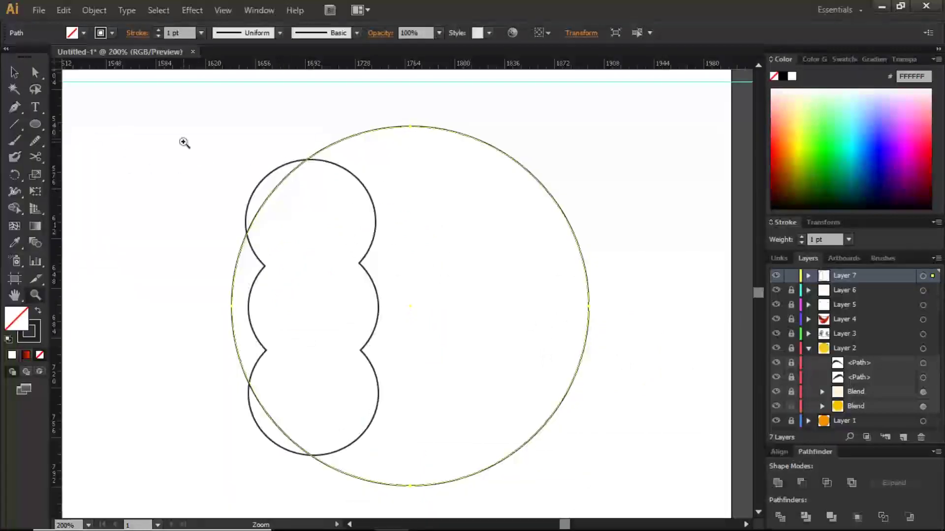
{"action": "key", "text": "v"}
{"action": "left_click", "coordinate": [14, 72]}
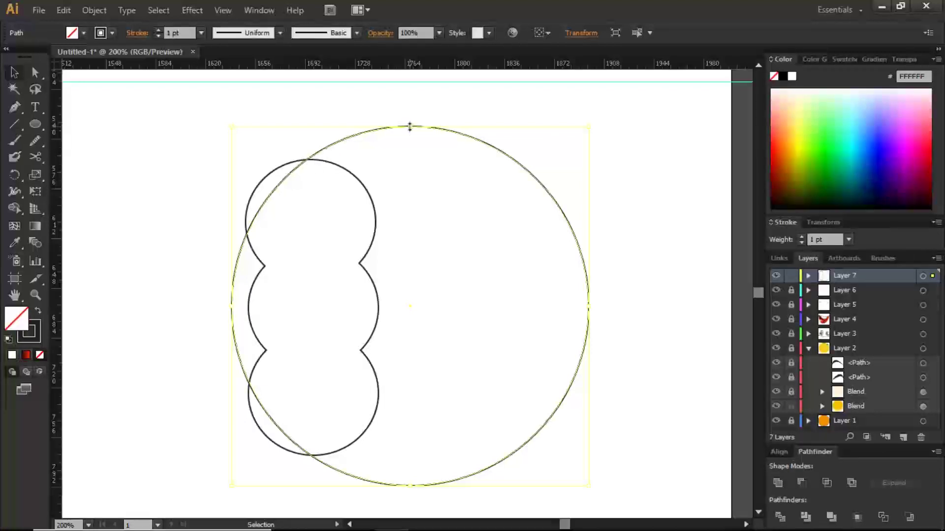
{"action": "left_click_drag", "start_coordinate": [411, 126], "coordinate": [318, 153]}
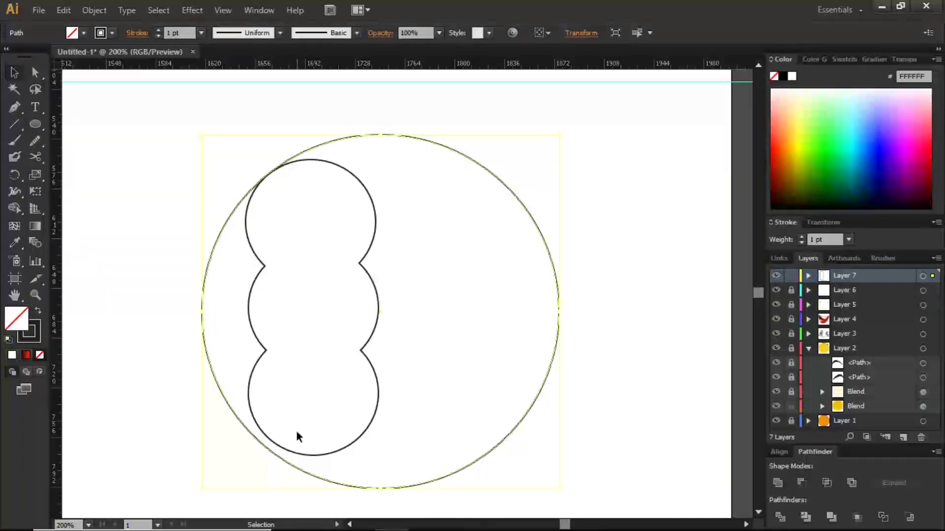
{"action": "left_click", "coordinate": [382, 498]}
{"action": "left_click", "coordinate": [381, 490]}
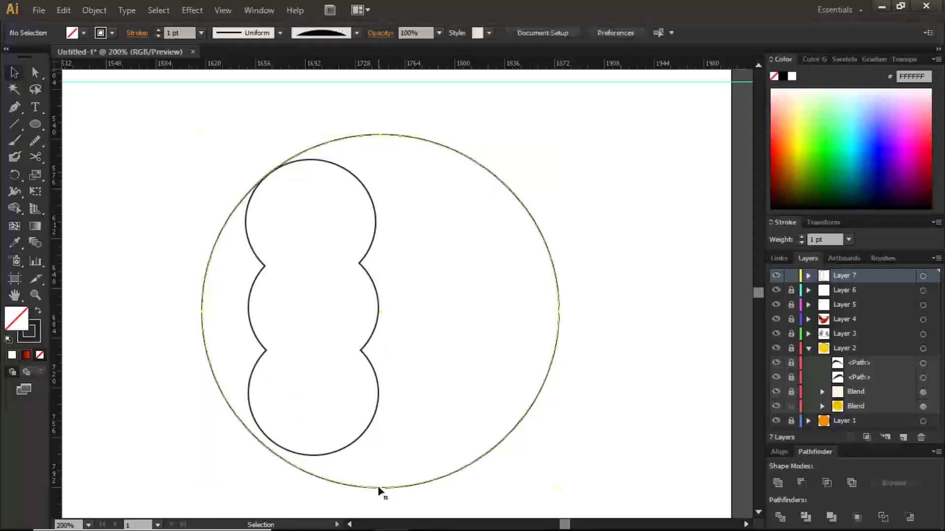
{"action": "left_click_drag", "start_coordinate": [381, 489], "coordinate": [385, 477]}
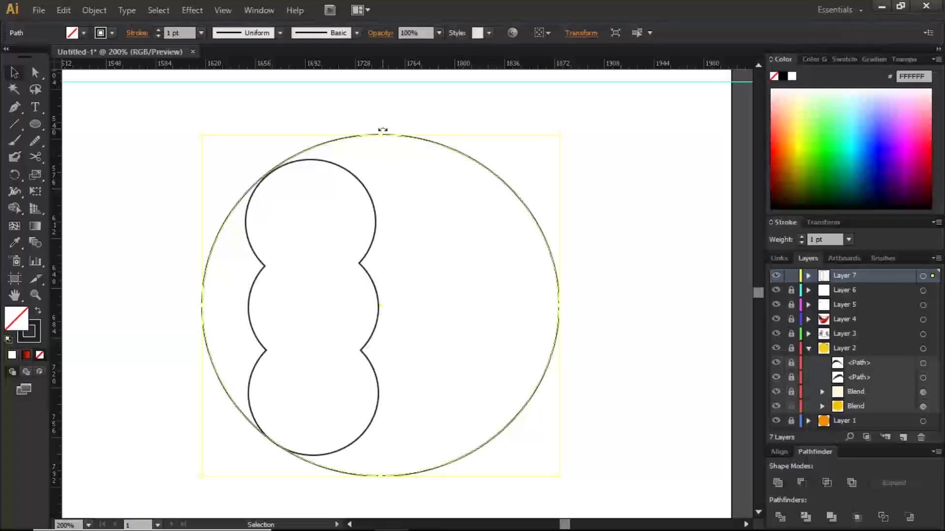
{"action": "left_click_drag", "start_coordinate": [380, 135], "coordinate": [380, 139]}
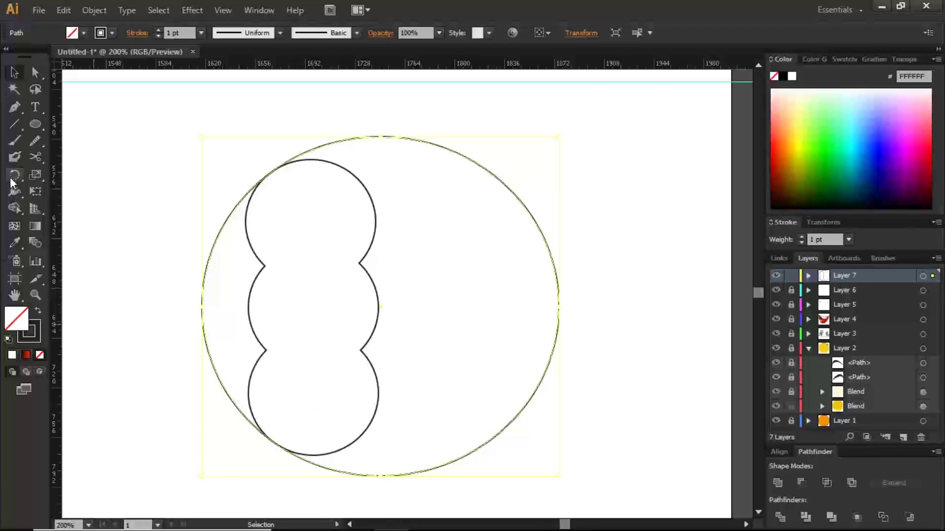
{"action": "left_click", "coordinate": [15, 208]}
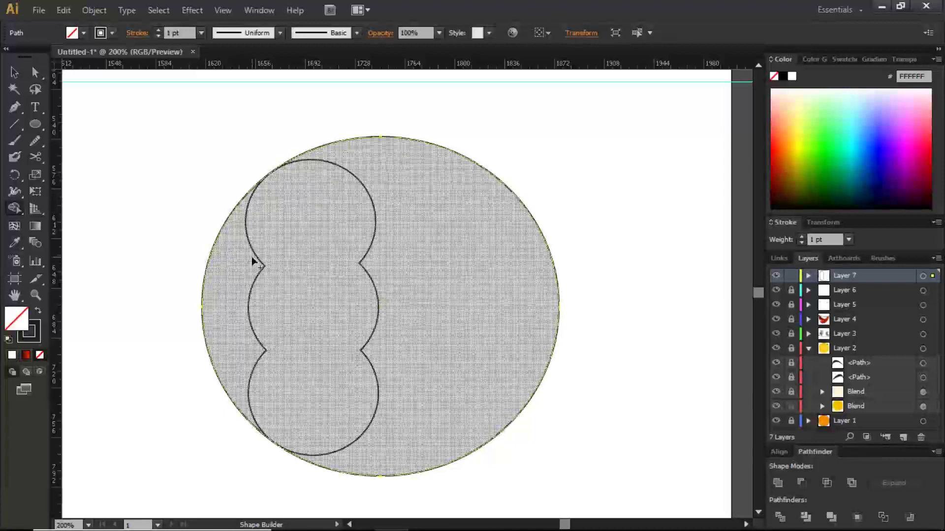
{"action": "left_click", "coordinate": [807, 277]}
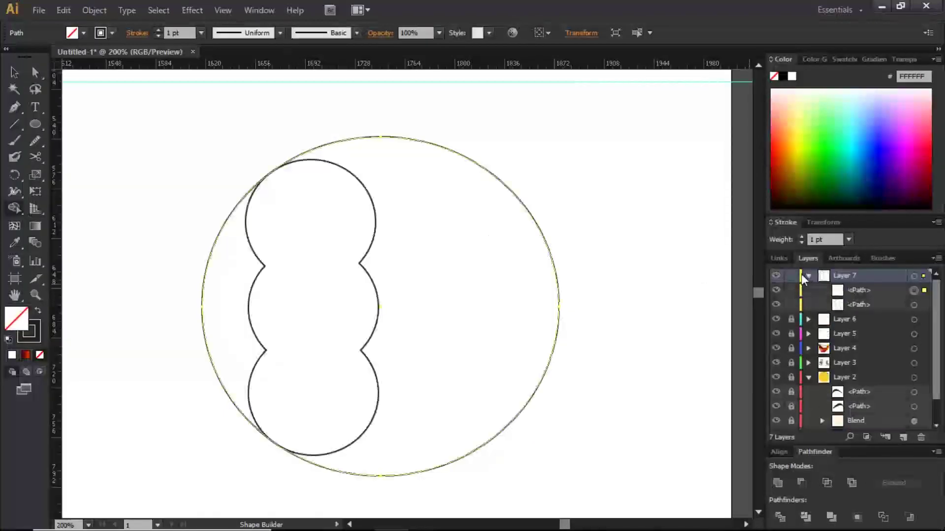
{"action": "left_click", "coordinate": [913, 305], "text": "shift"}
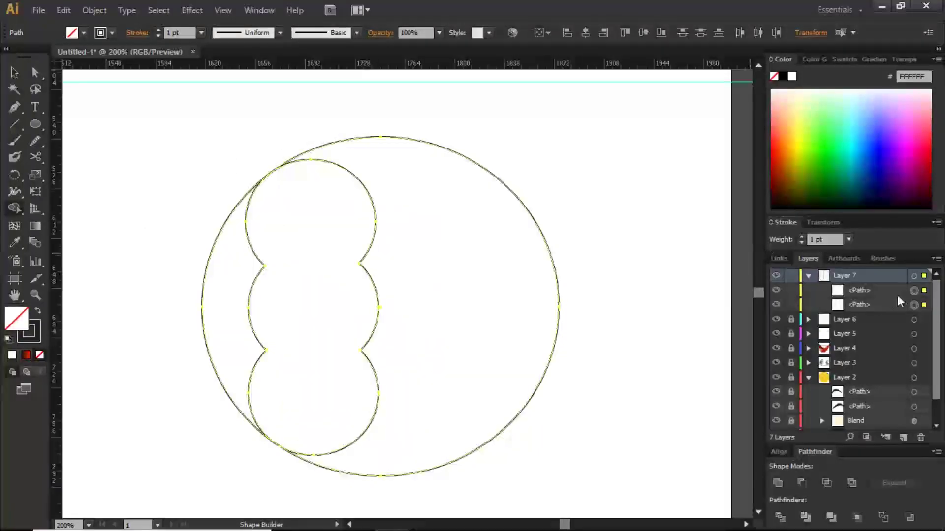
{"action": "left_click", "coordinate": [34, 73]}
{"action": "left_click", "coordinate": [14, 74]}
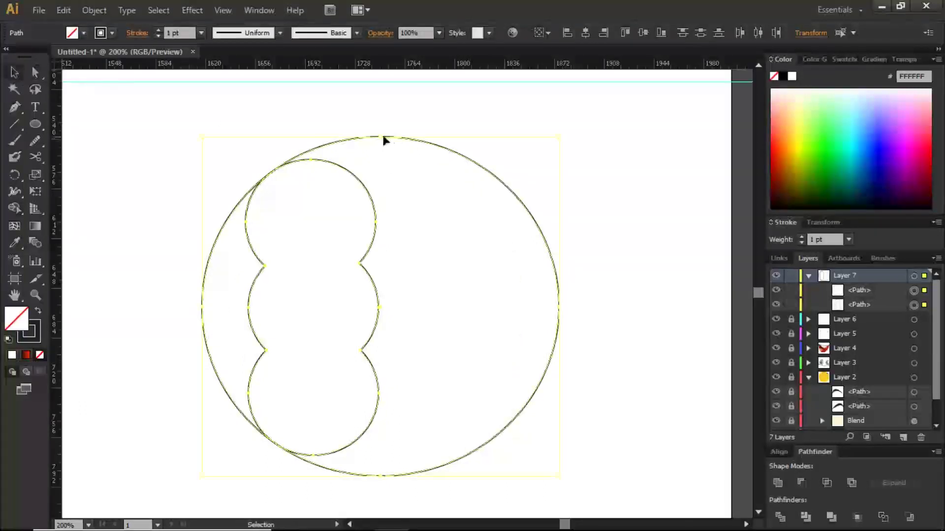
{"action": "left_click", "coordinate": [445, 116]}
Reduce the large circle's height slightly from above and below so its edge crosses the outer curves of the top and bottom fingers
{"action": "left_click", "coordinate": [380, 140]}
{"action": "left_click_drag", "start_coordinate": [380, 136], "coordinate": [380, 141]}
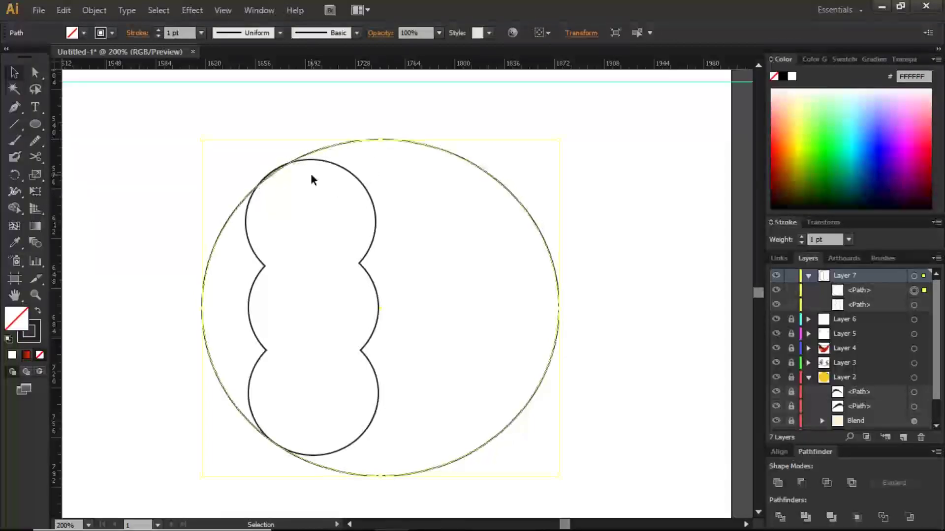
{"action": "left_click_drag", "start_coordinate": [381, 477], "coordinate": [382, 477]}
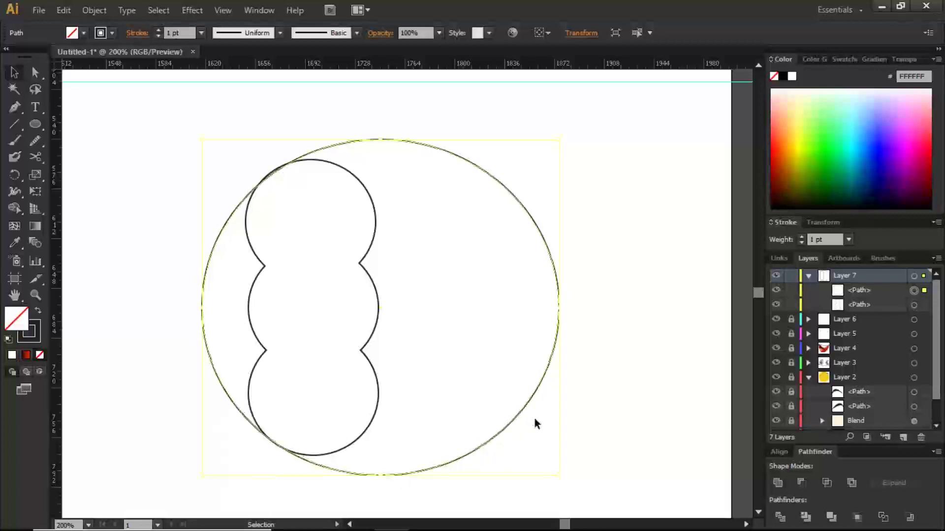
{"action": "left_click", "coordinate": [589, 432]}
Split off the crescent outside the finger shape's left edge with the Shape Builder tool and delete it
{"action": "left_click_drag", "start_coordinate": [169, 207], "coordinate": [394, 342]}
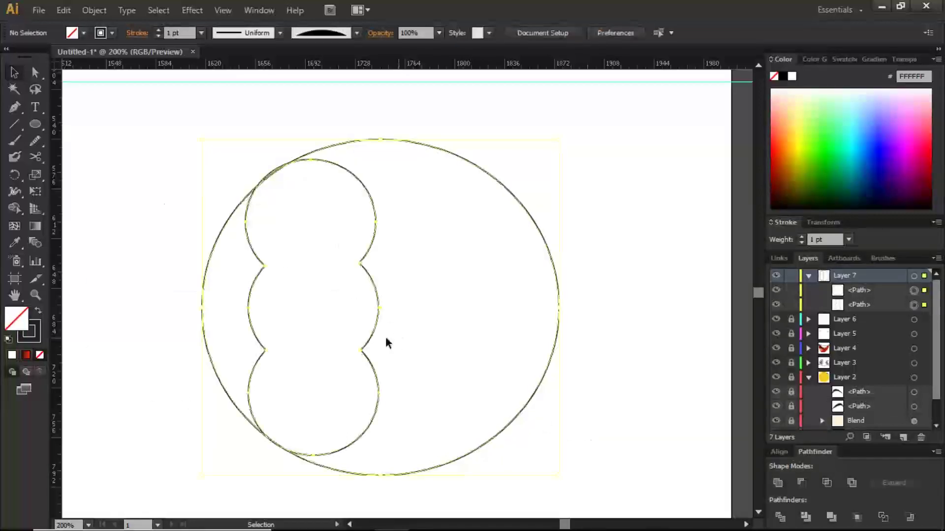
{"action": "left_click", "coordinate": [14, 208]}
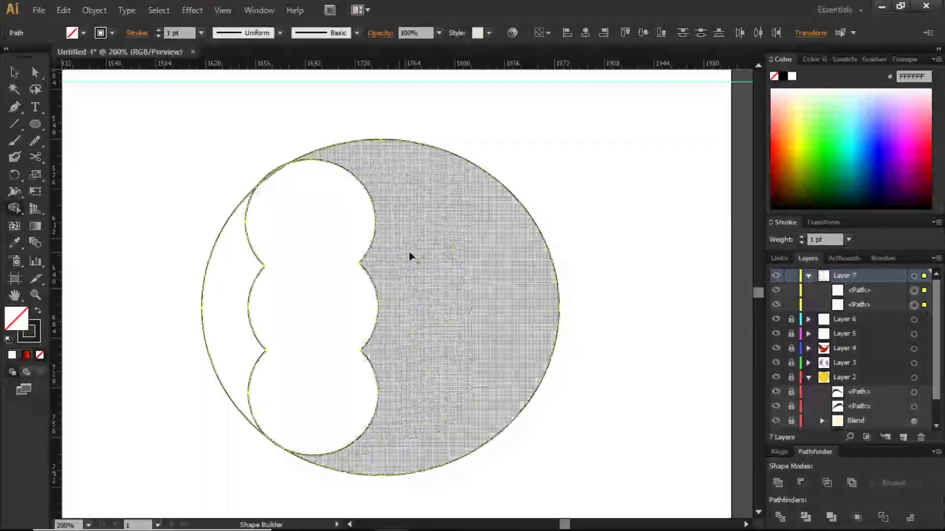
{"action": "left_click", "coordinate": [229, 293]}
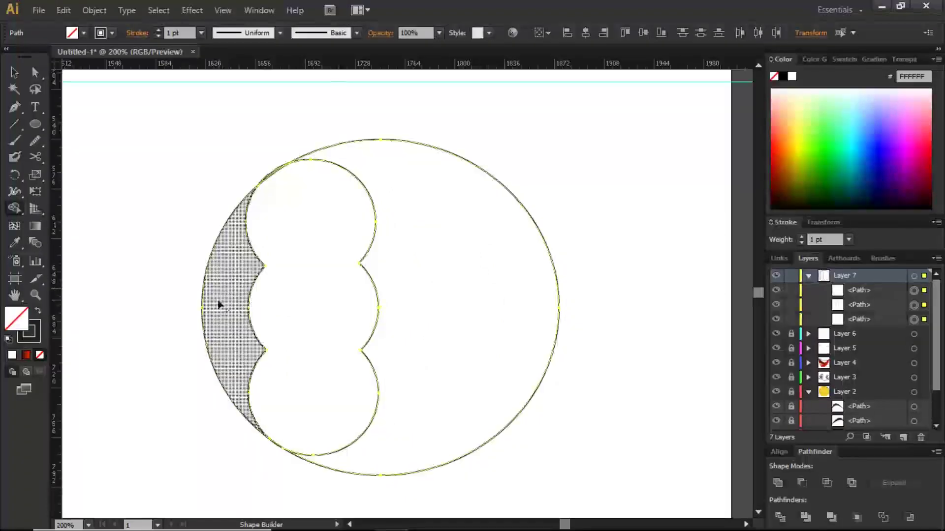
{"action": "left_click", "coordinate": [913, 305]}
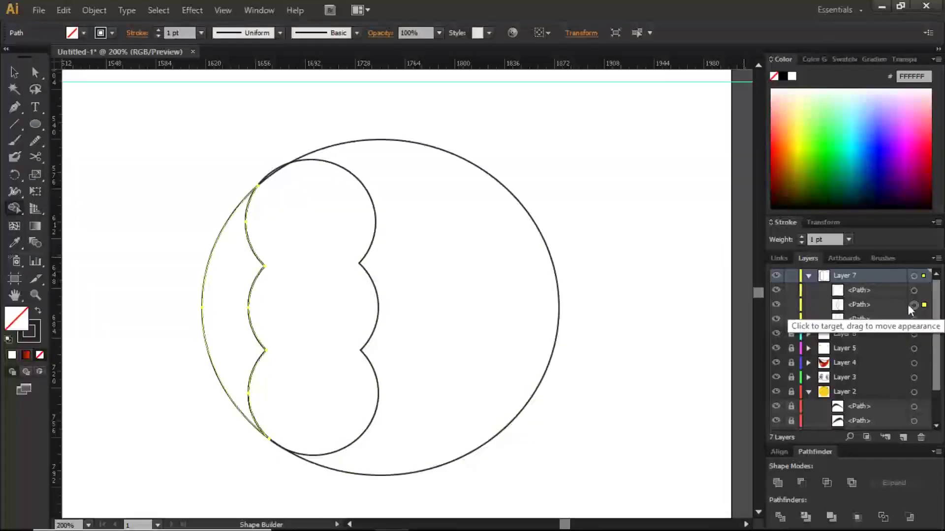
{"action": "key", "text": "Delete"}
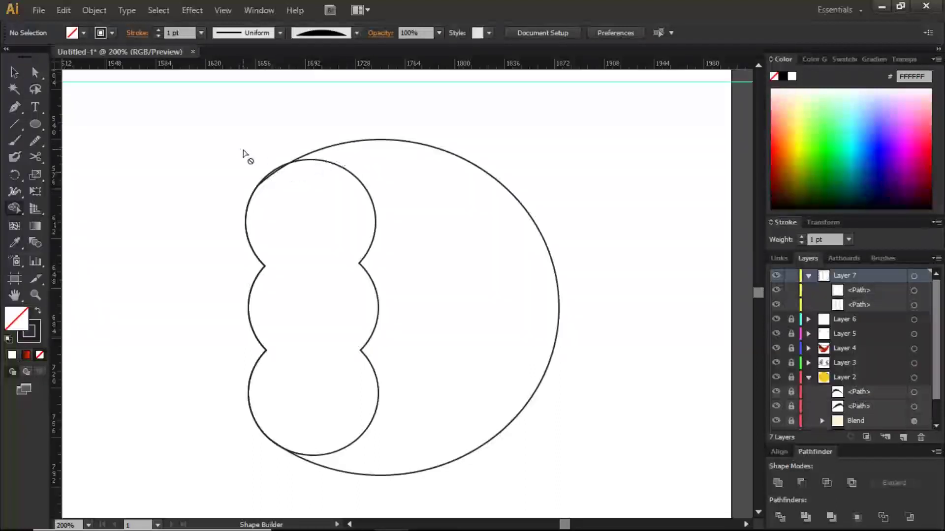
Merge the finger shape and the palm into one fist outline with the Shape Builder tool
{"action": "key", "text": "a"}
{"action": "left_click_drag", "start_coordinate": [213, 154], "coordinate": [401, 255]}
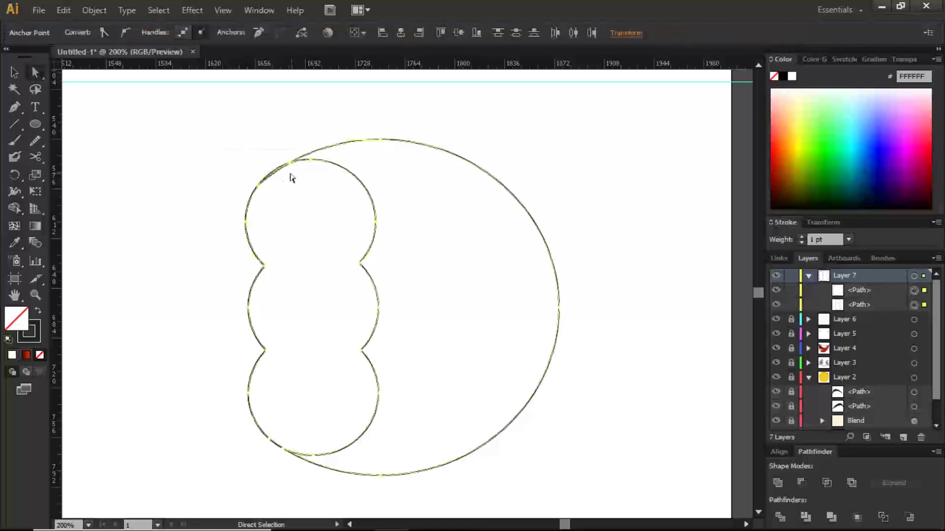
{"action": "left_click_drag", "start_coordinate": [273, 177], "coordinate": [297, 179]}
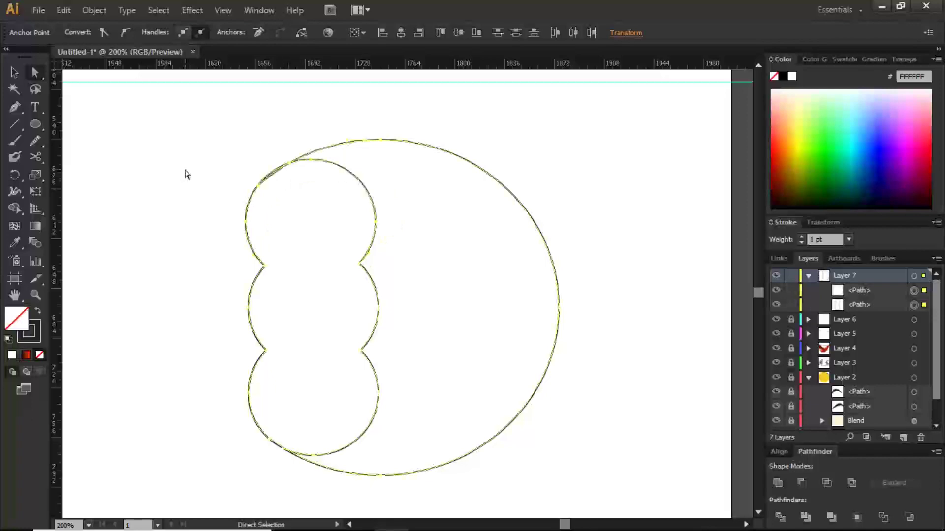
{"action": "left_click", "coordinate": [15, 208]}
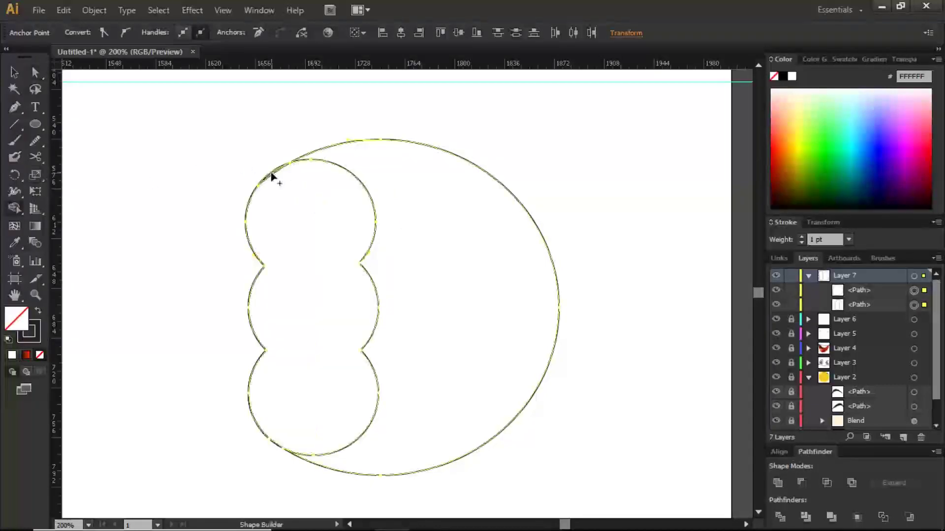
{"action": "left_click", "coordinate": [293, 179]}
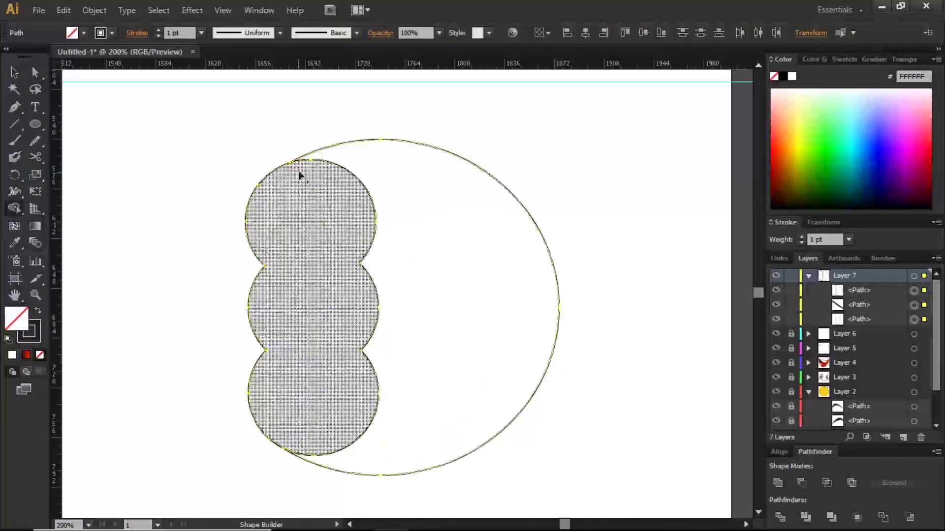
{"action": "mouse_move", "coordinate": [287, 175]}
{"action": "left_mouse_down"}
{"action": "mouse_move", "coordinate": [350, 158]}
{"action": "mouse_move", "coordinate": [433, 182]}
{"action": "left_mouse_up"}
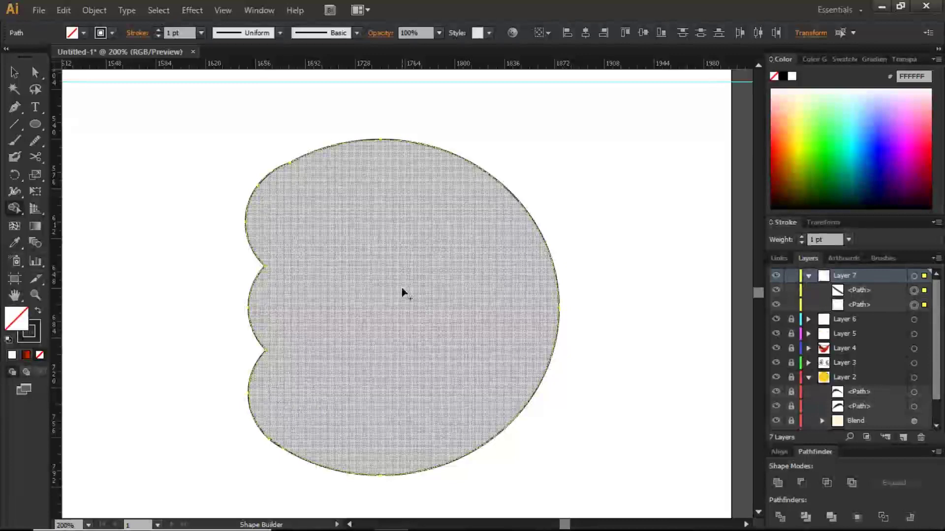
Smooth the fist outline where the top and bottom fingers join the palm, and delete the leftover sliver path
{"action": "left_click", "coordinate": [36, 143]}
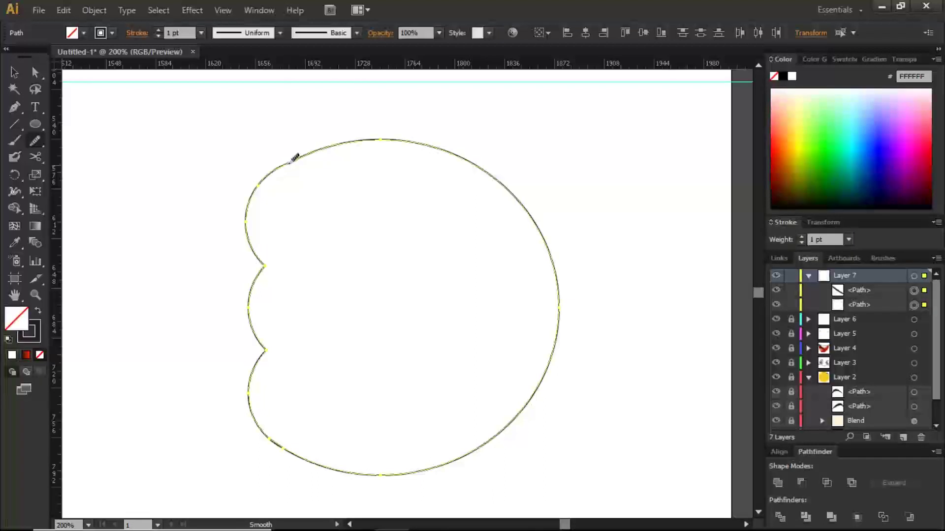
{"action": "left_click_drag", "start_coordinate": [326, 146], "coordinate": [384, 139]}
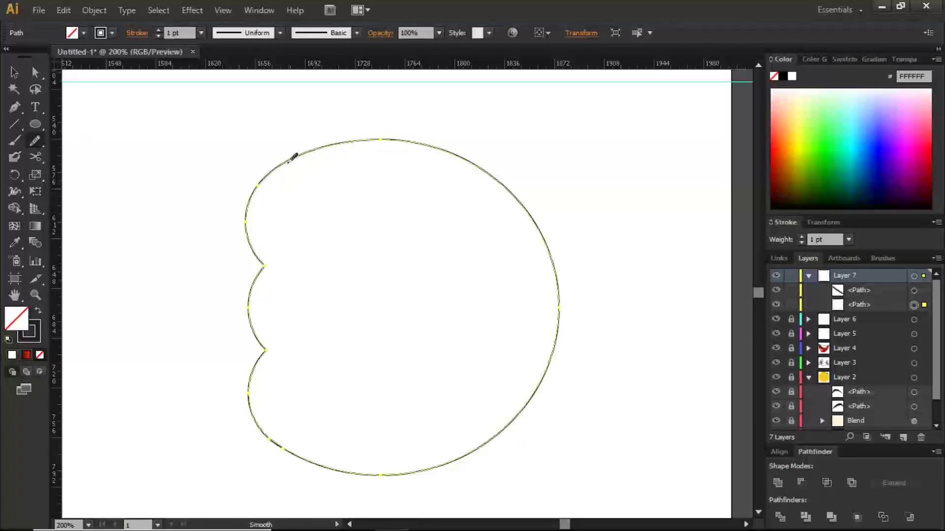
{"action": "left_click_drag", "start_coordinate": [271, 436], "coordinate": [356, 470]}
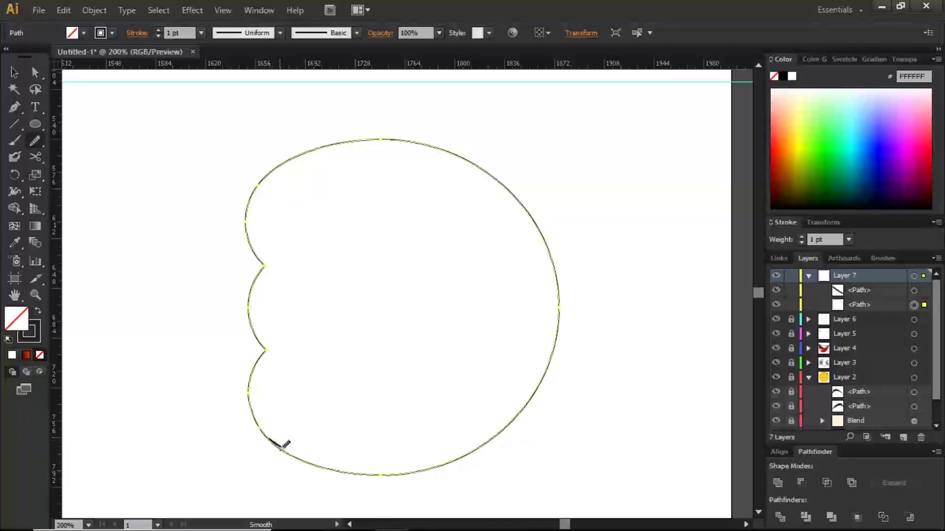
{"action": "key", "text": "Delete"}
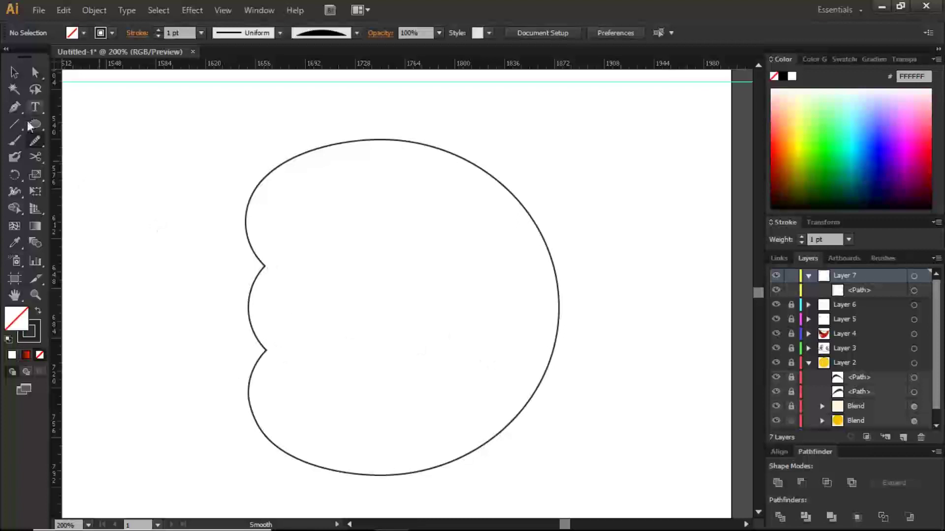
Draw two curved finger creases with the Pen tool, running from the two notches between the fingers into the palm
{"action": "left_click", "coordinate": [14, 106]}
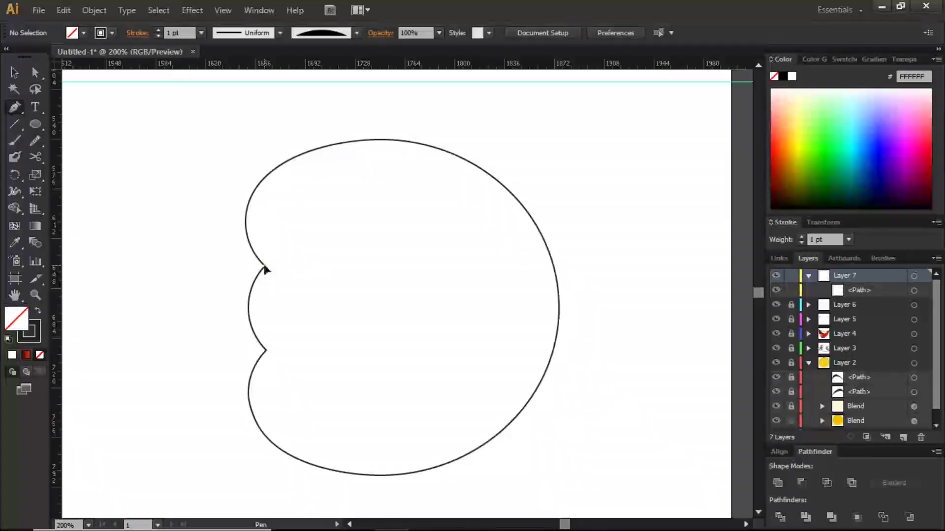
{"action": "left_click", "coordinate": [265, 267]}
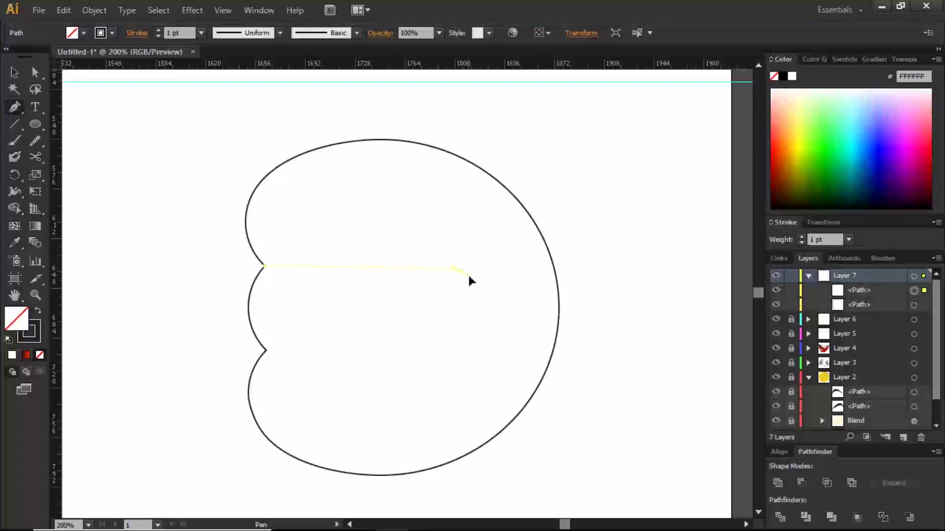
{"action": "left_click_drag", "start_coordinate": [485, 291], "coordinate": [510, 300]}
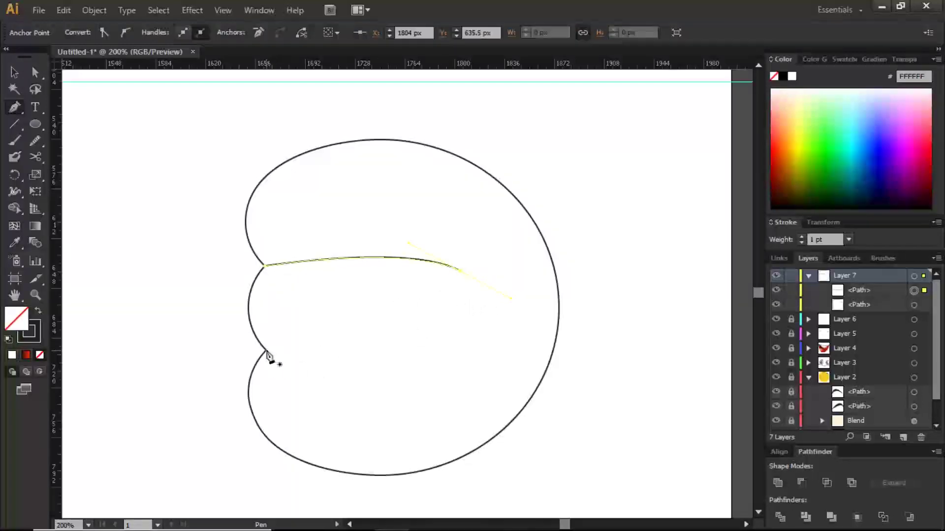
{"action": "left_click", "coordinate": [265, 351]}
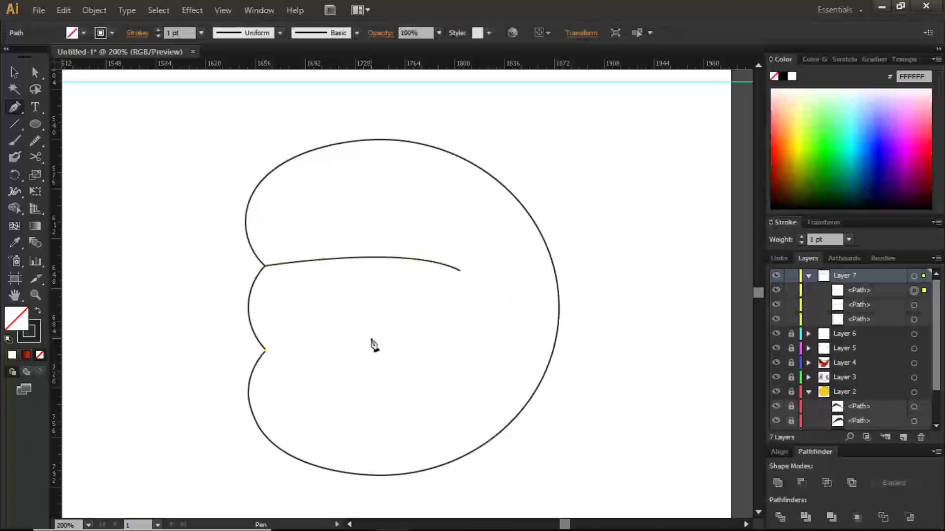
{"action": "left_click_drag", "start_coordinate": [465, 362], "coordinate": [512, 384]}
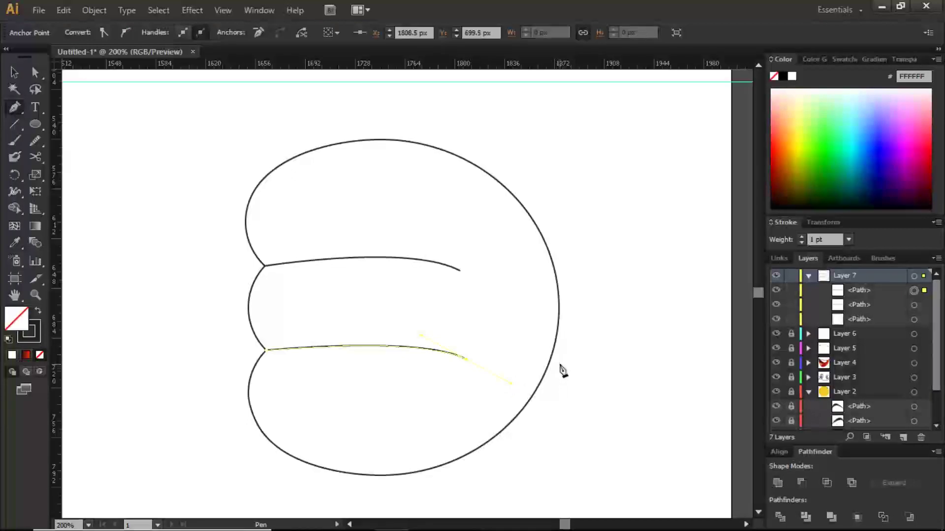
{"action": "key", "text": "ctrl+minus"}
{"action": "key", "text": "ctrl+minus"}
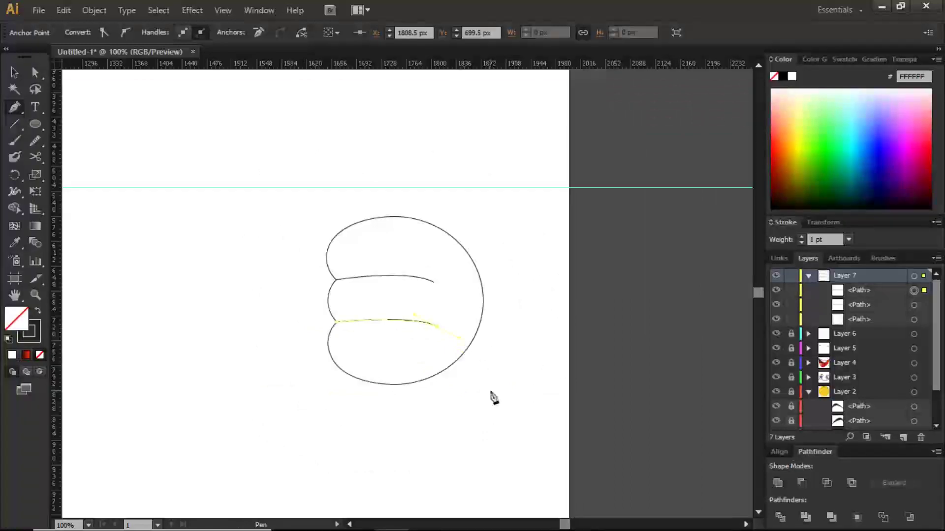
{"action": "key", "text": "v"}
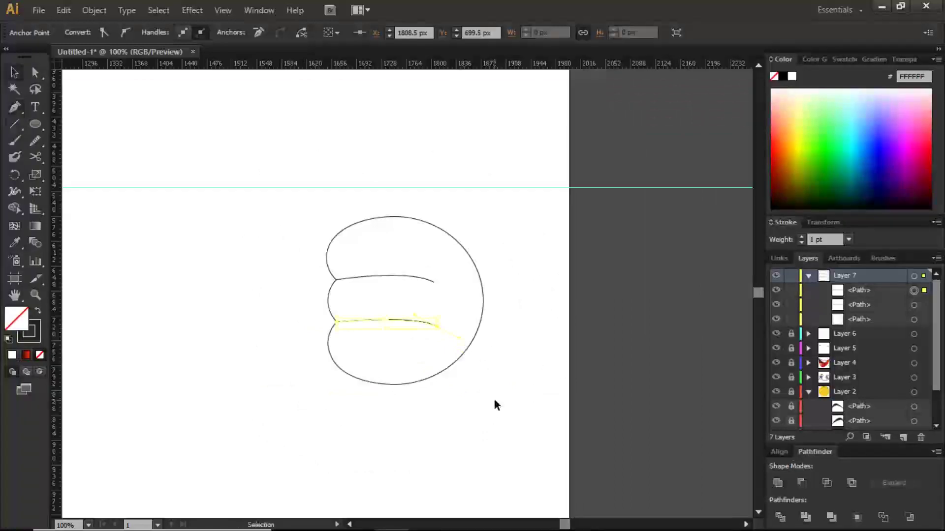
{"action": "left_click", "coordinate": [502, 410]}
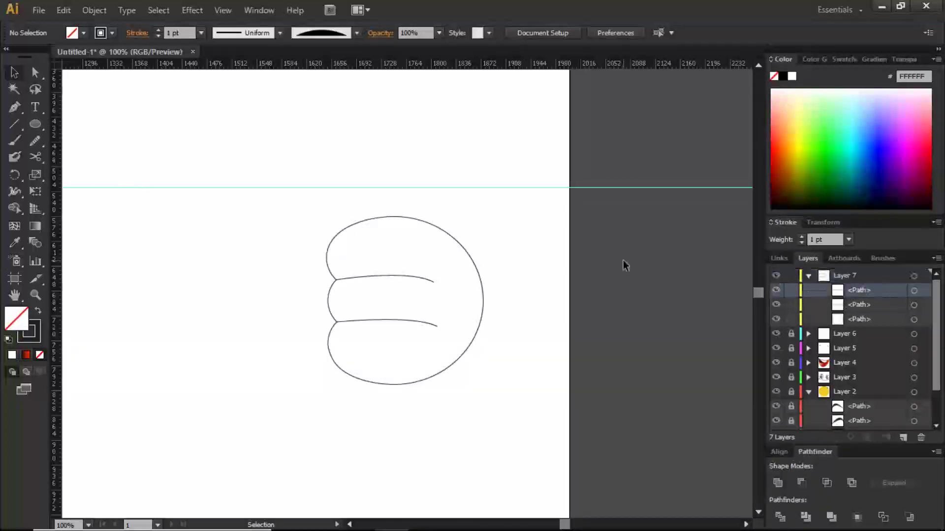
Draw a closed, curved thumb shape with the Pen tool rising from the top of the fist, its base overlapping the outline
{"action": "left_click", "coordinate": [12, 110]}
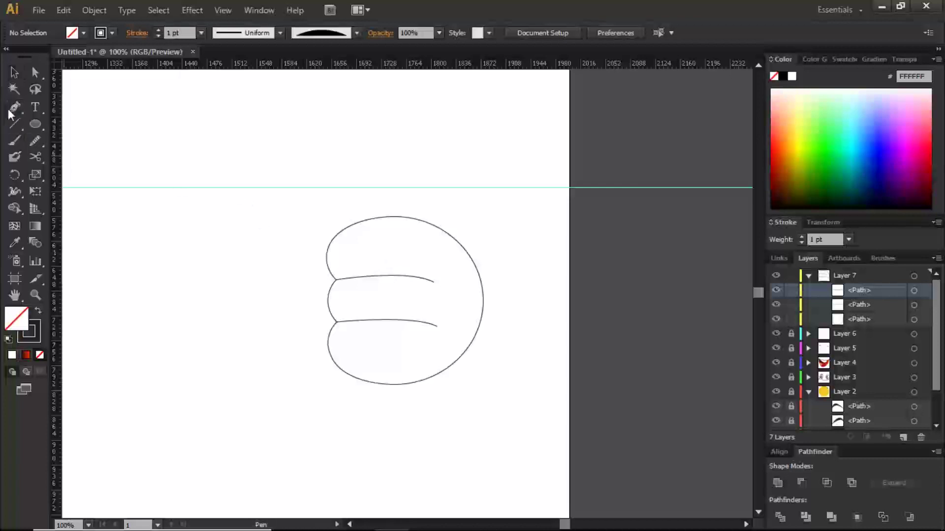
{"action": "left_click", "coordinate": [375, 216]}
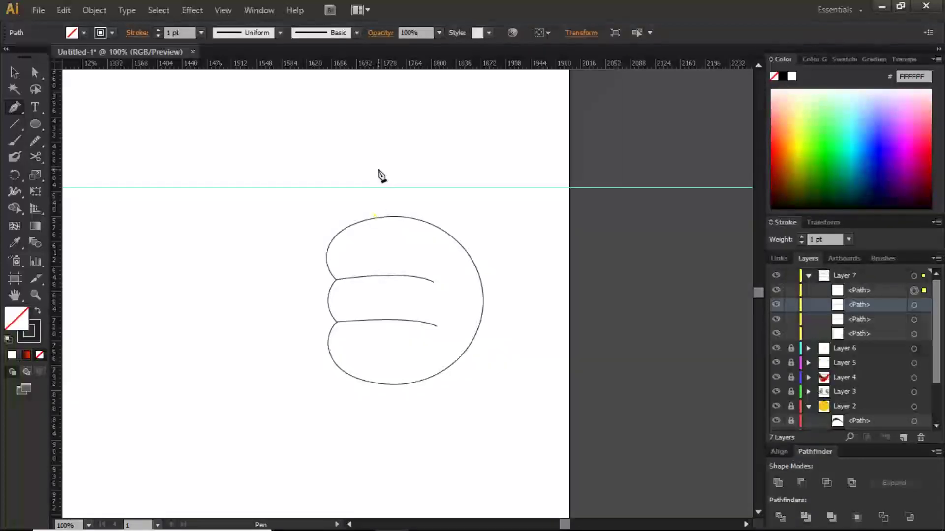
{"action": "left_click_drag", "start_coordinate": [376, 166], "coordinate": [399, 129]}
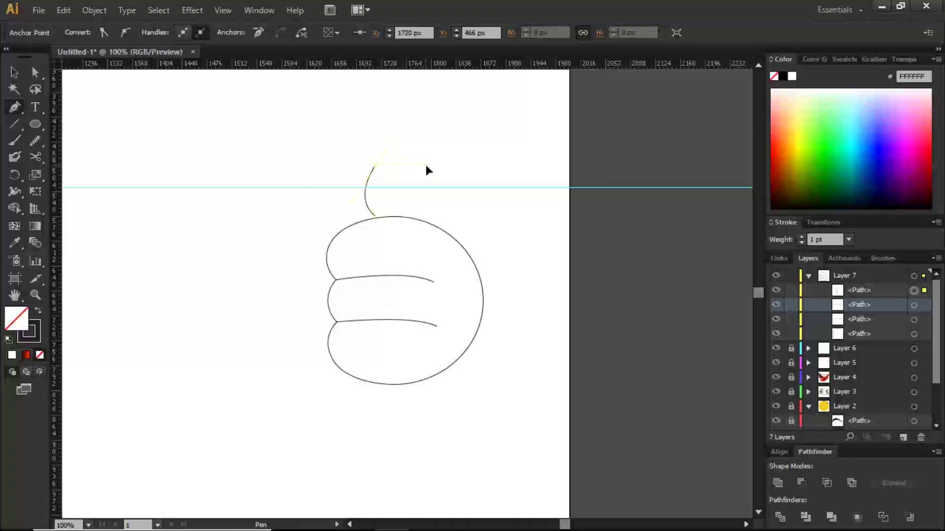
{"action": "left_click_drag", "start_coordinate": [443, 197], "coordinate": [443, 199]}
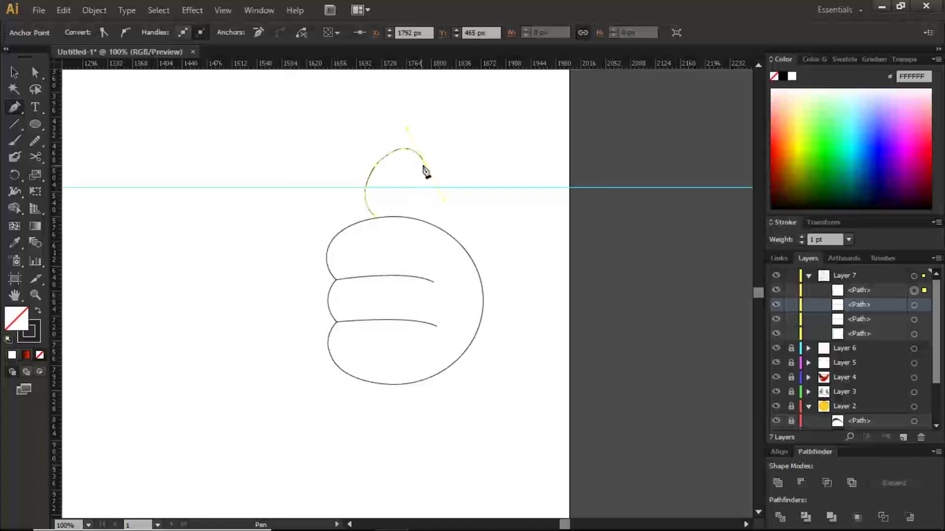
{"action": "left_click", "coordinate": [411, 217]}
{"action": "left_click", "coordinate": [416, 230]}
{"action": "left_click", "coordinate": [381, 231]}
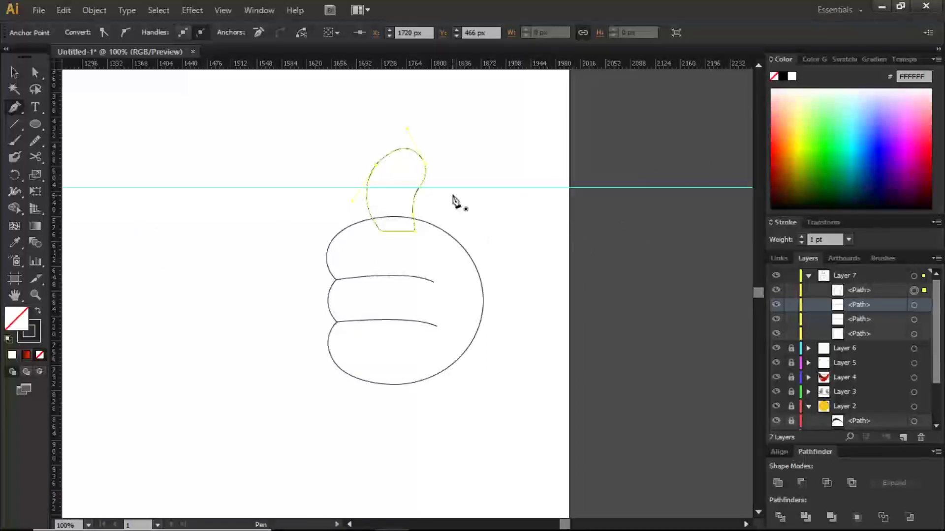
Apply the orange fill and brown outline of the face's rim to the fist and the thumb with the Eyedropper
{"action": "left_click", "coordinate": [914, 335]}
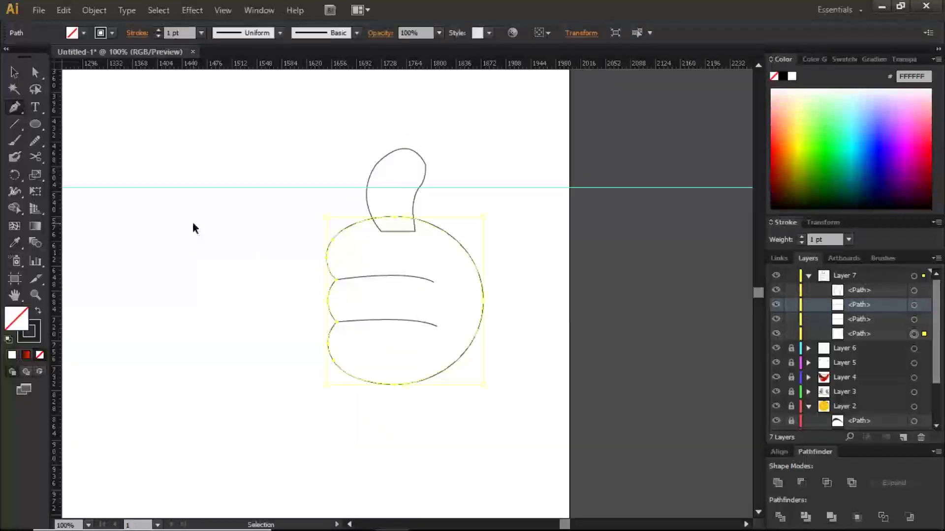
{"action": "key", "text": "ctrl+minus"}
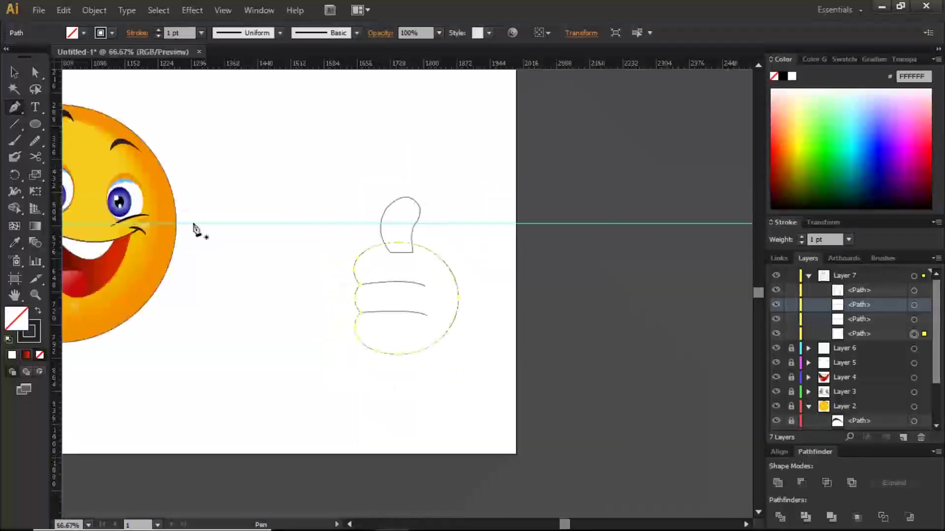
{"action": "scroll", "coordinate": [236, 264], "scroll_direction": "left", "scroll_amount": 1}
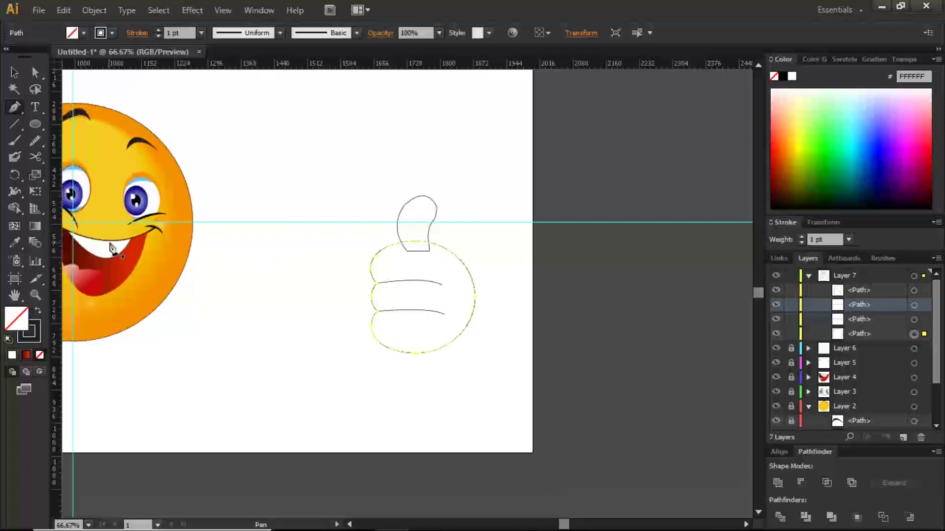
{"action": "left_click", "coordinate": [20, 245]}
{"action": "left_click", "coordinate": [186, 191]}
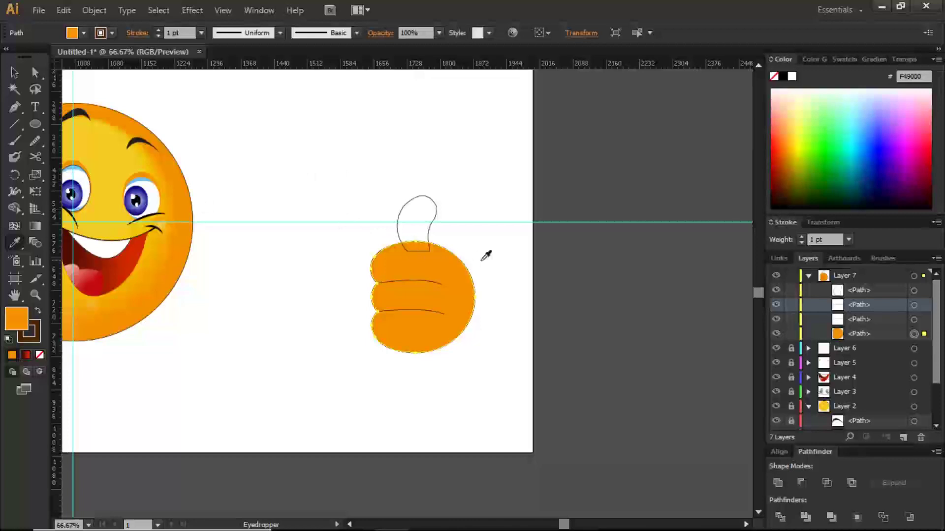
{"action": "left_click", "coordinate": [913, 291]}
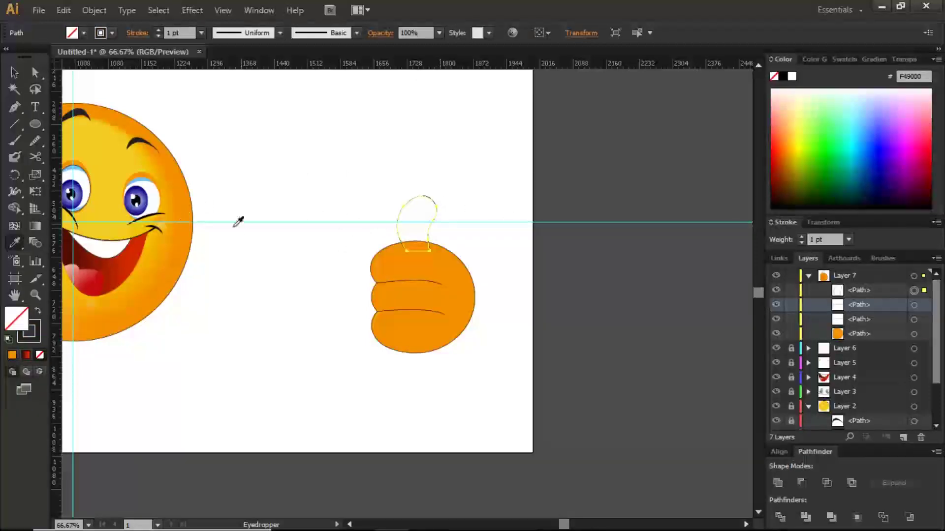
{"action": "left_click", "coordinate": [179, 174]}
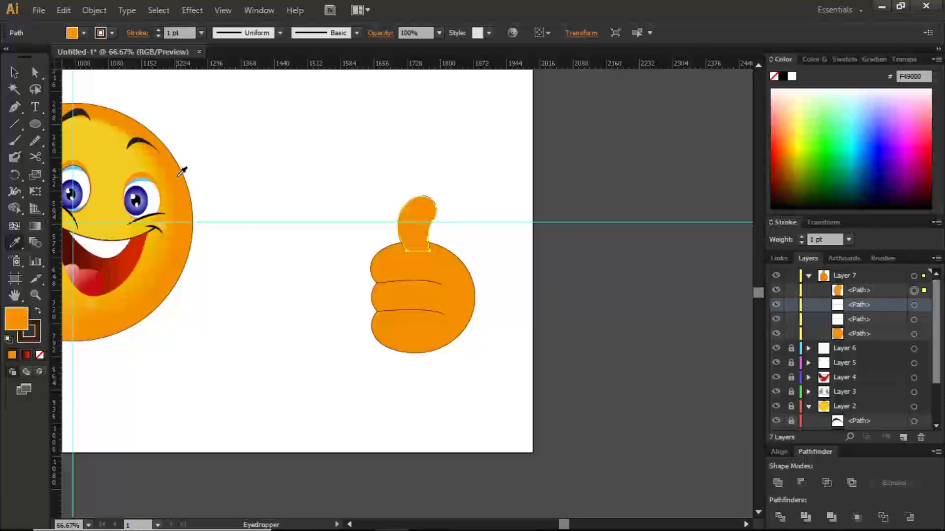
Move the thumb path below the fist in the layer's stacking order so the fist covers its base
{"action": "left_click_drag", "start_coordinate": [886, 289], "coordinate": [866, 339]}
{"action": "key", "text": "v"}
{"action": "left_click", "coordinate": [637, 323]}
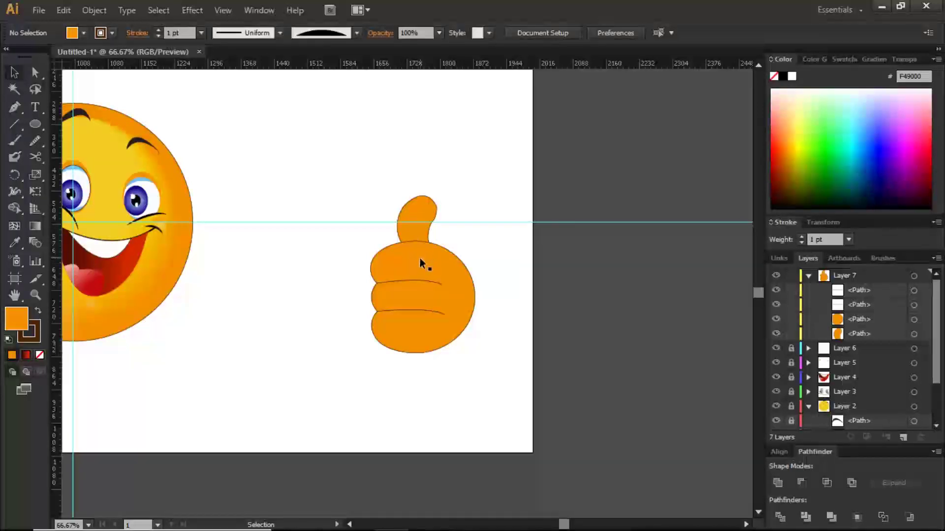
Try stroke weights of 3 pt and 2.5 pt on all paths of the hand
{"action": "key", "text": "h"}
{"action": "left_click_drag", "start_coordinate": [281, 272], "coordinate": [338, 276]}
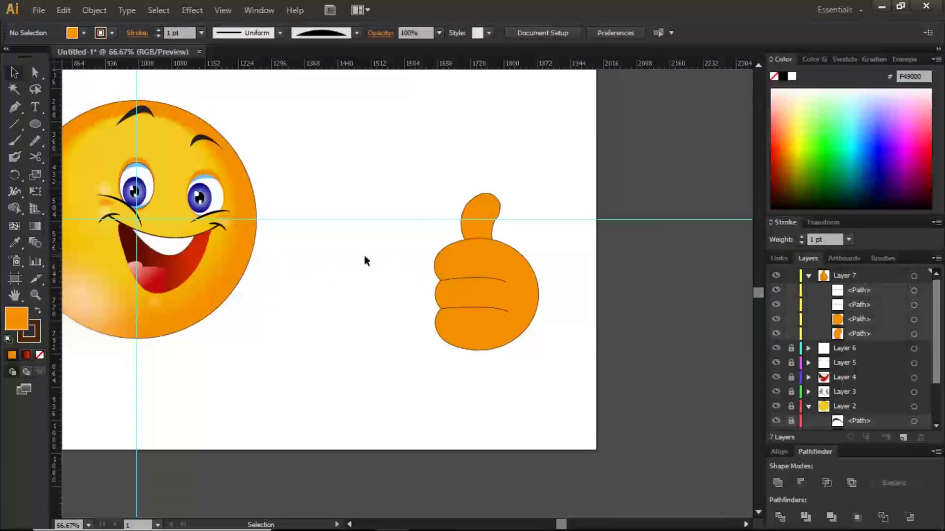
{"action": "left_click_drag", "start_coordinate": [424, 180], "coordinate": [539, 382]}
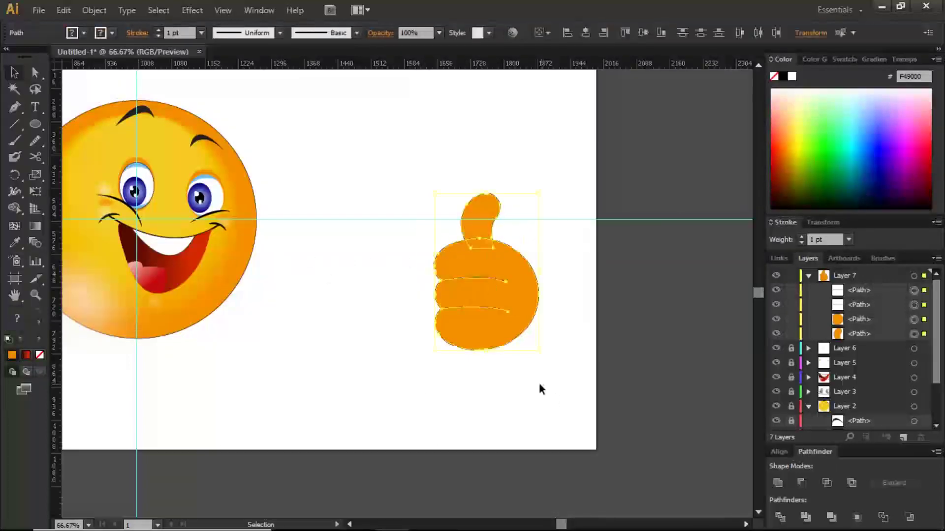
{"action": "left_click", "coordinate": [801, 236]}
{"action": "left_click", "coordinate": [603, 328]}
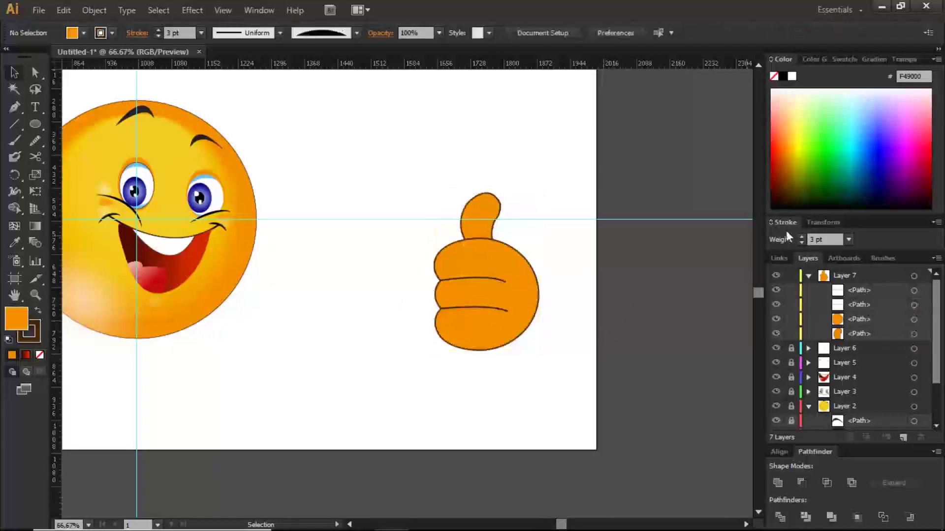
{"action": "left_click_drag", "start_coordinate": [417, 191], "coordinate": [605, 358]}
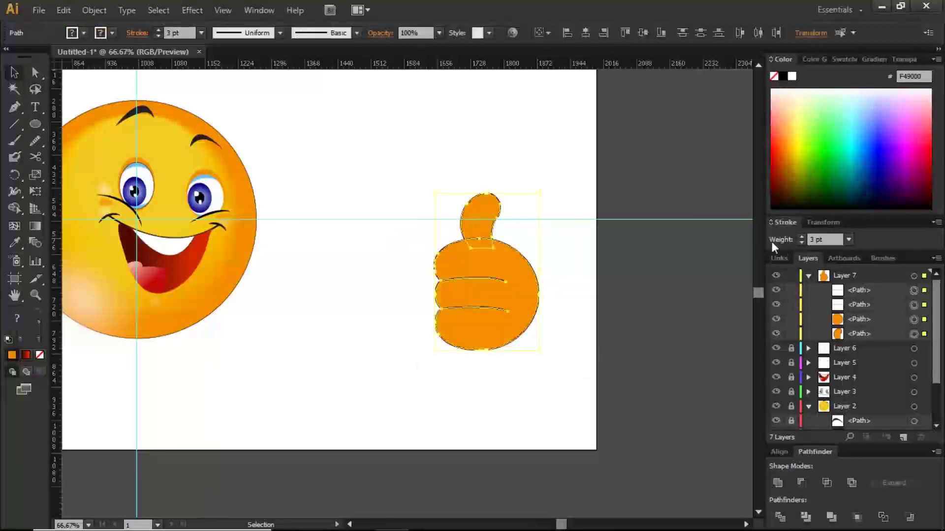
{"action": "double_click", "coordinate": [813, 240]}
{"action": "type", "text": "2.5"}
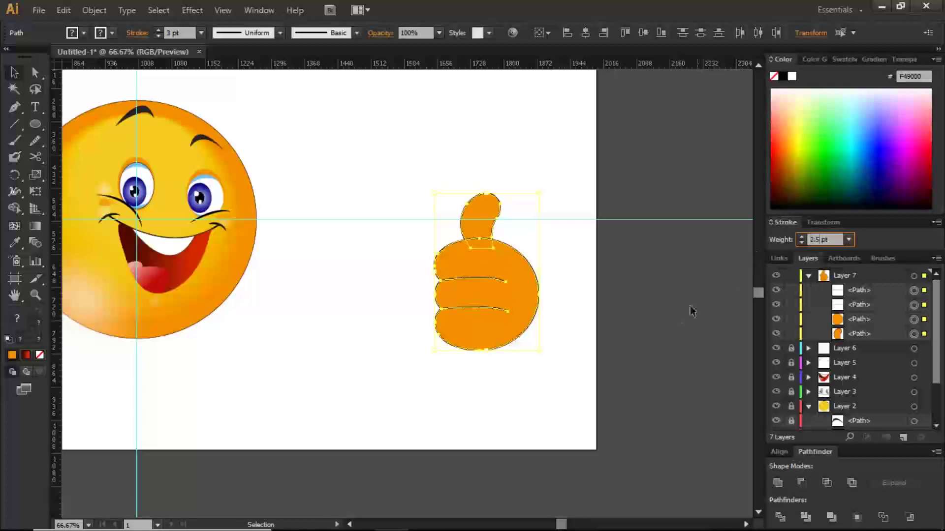
{"action": "left_click", "coordinate": [681, 322]}
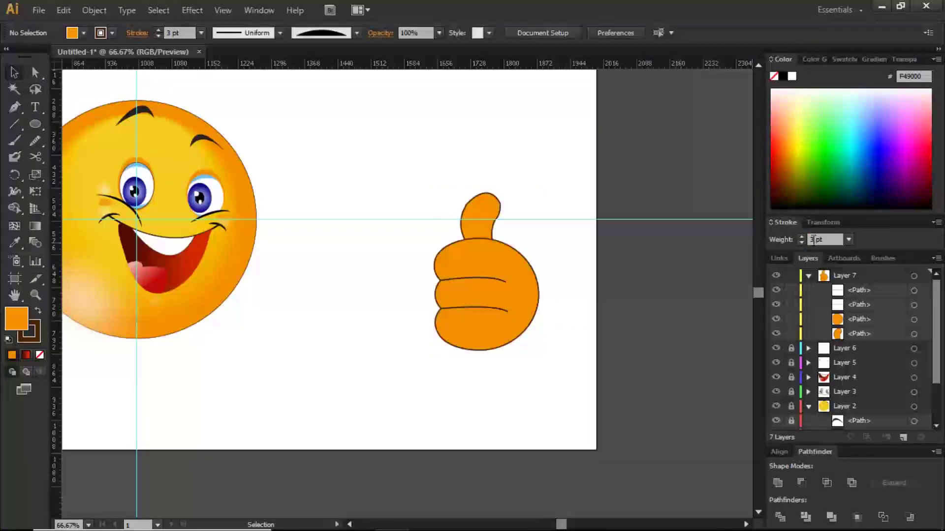
Set the stroke weight of all the hand's paths to 2 pt
{"action": "left_click_drag", "start_coordinate": [418, 213], "coordinate": [527, 329]}
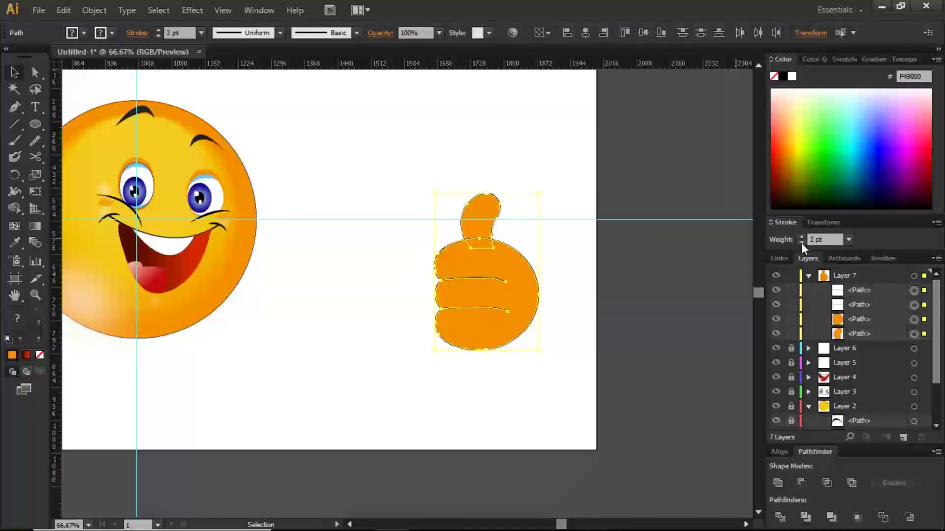
{"action": "left_click", "coordinate": [649, 302]}
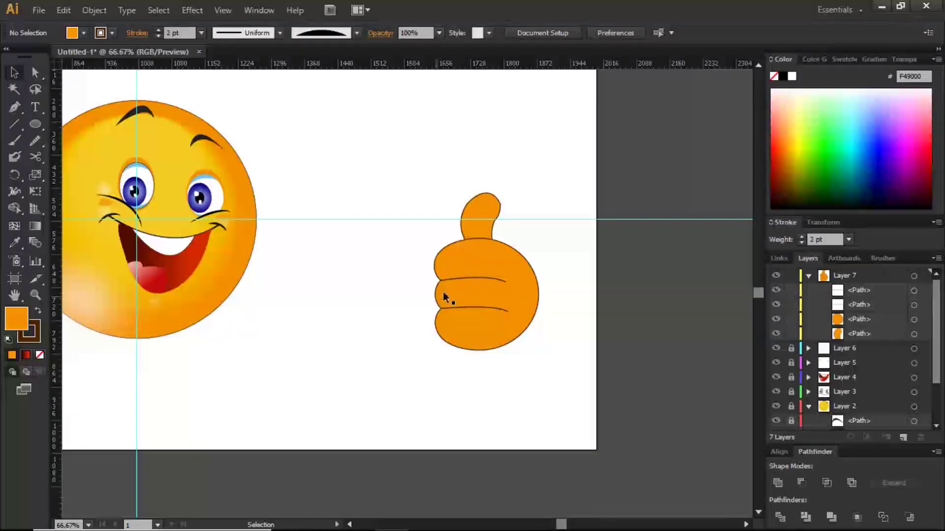
Start an unfilled Pen path just inside the fist outline, from the top finger along the top, outer side and underside to the lowest finger
{"action": "left_click", "coordinate": [14, 107]}
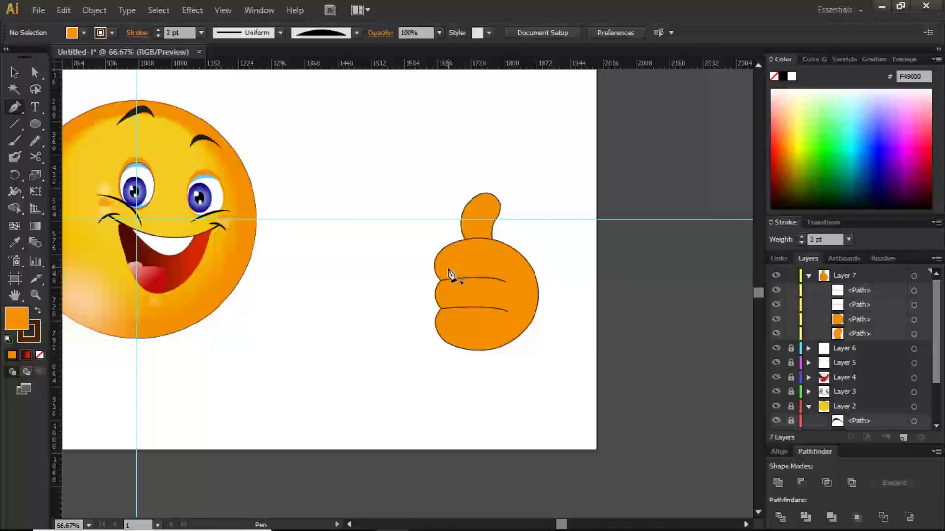
{"action": "left_click", "coordinate": [440, 259]}
{"action": "left_click_drag", "start_coordinate": [493, 245], "coordinate": [502, 256]}
{"action": "left_click", "coordinate": [522, 259]}
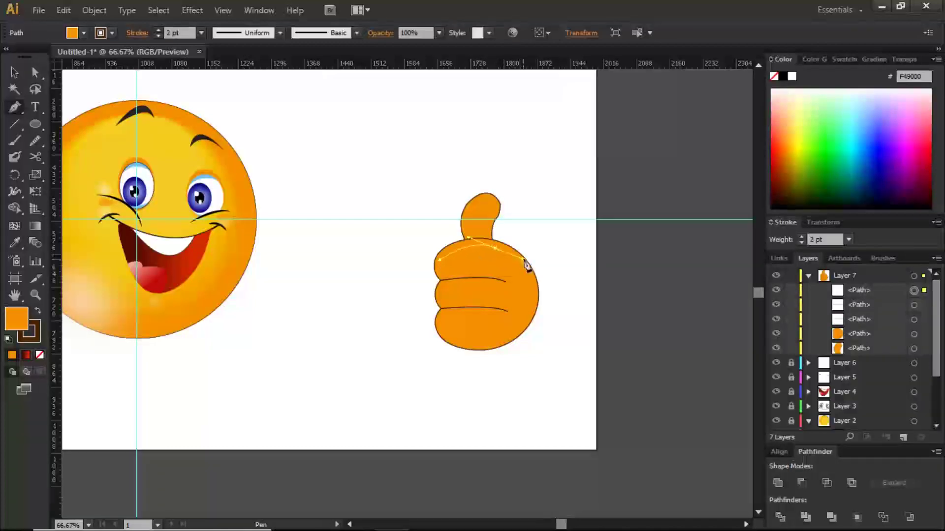
{"action": "left_click_drag", "start_coordinate": [524, 326], "coordinate": [525, 331]}
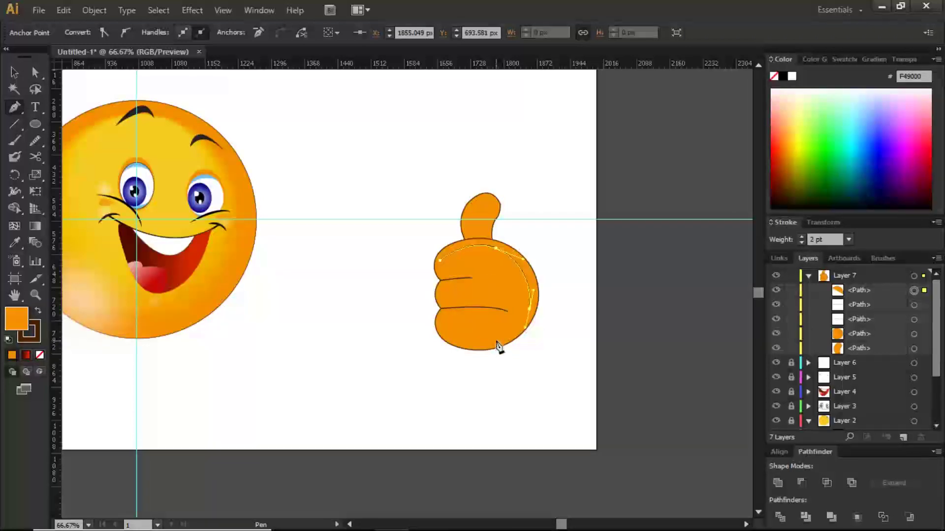
{"action": "left_click_drag", "start_coordinate": [487, 340], "coordinate": [448, 305]}
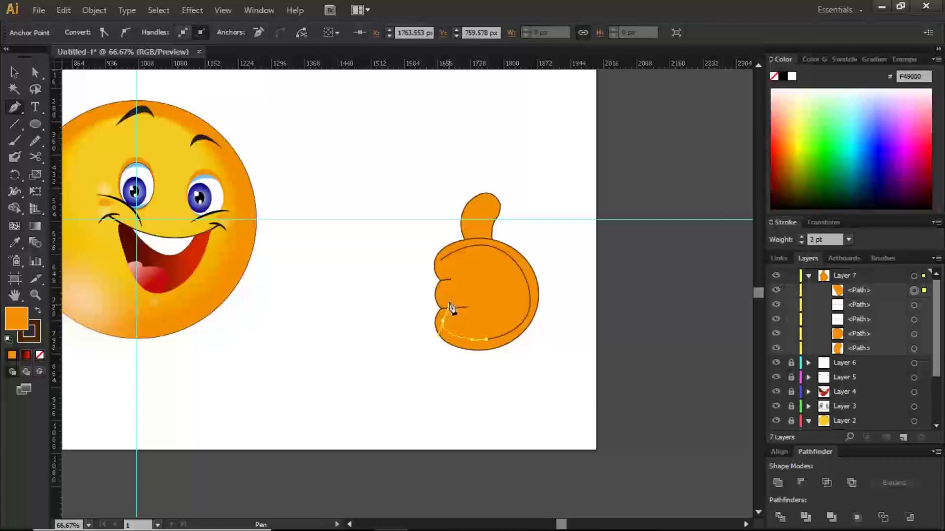
{"action": "key", "text": "ctrl"}
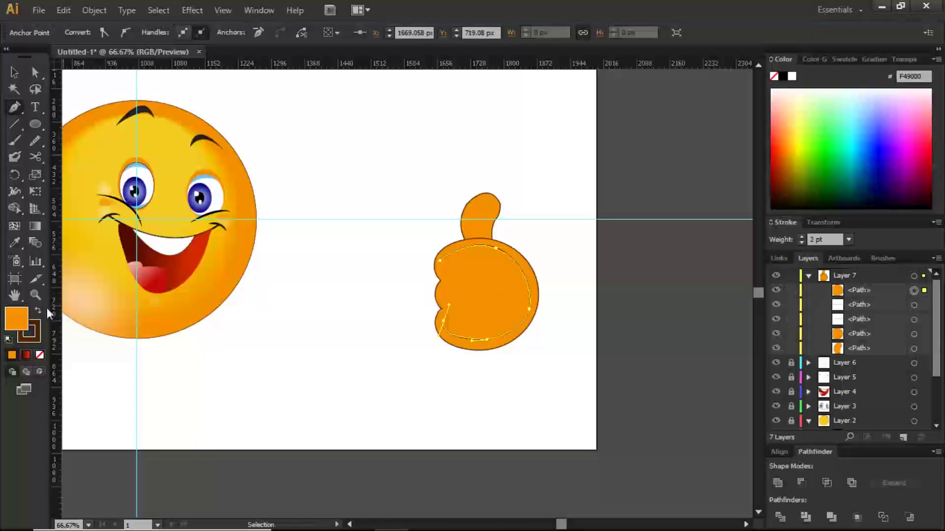
{"action": "left_click", "coordinate": [40, 355]}
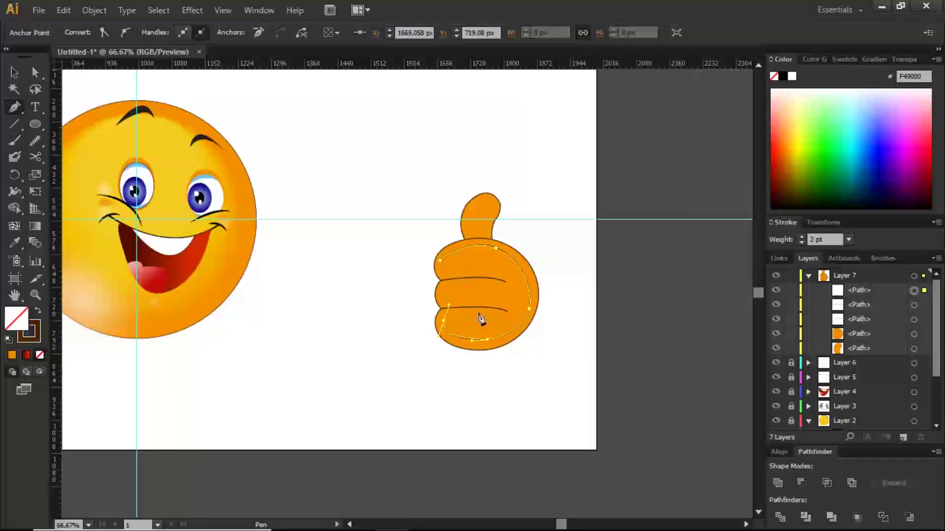
Continue the inner contour around both finger creases and the three fingers, and close it at its starting point on the top finger
{"action": "left_click", "coordinate": [503, 316]}
{"action": "left_click", "coordinate": [506, 312]}
{"action": "left_click", "coordinate": [504, 305]}
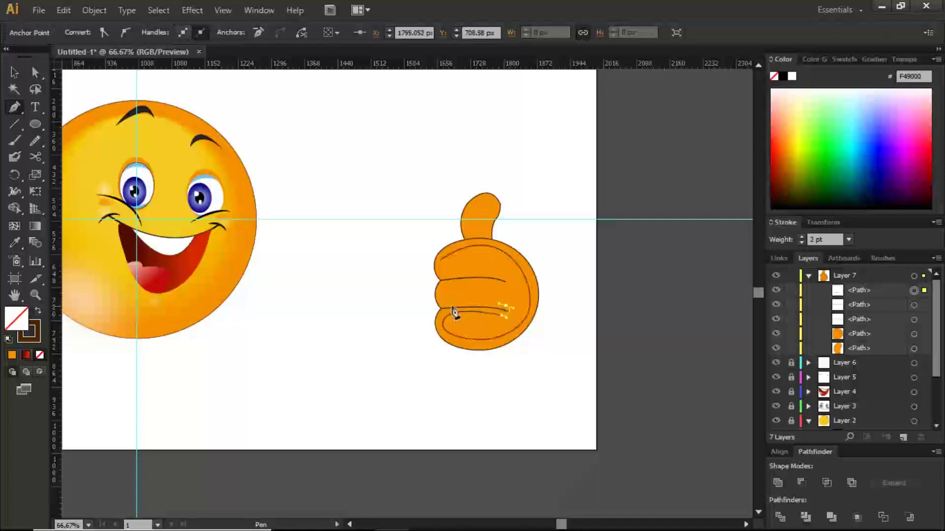
{"action": "left_click", "coordinate": [442, 302]}
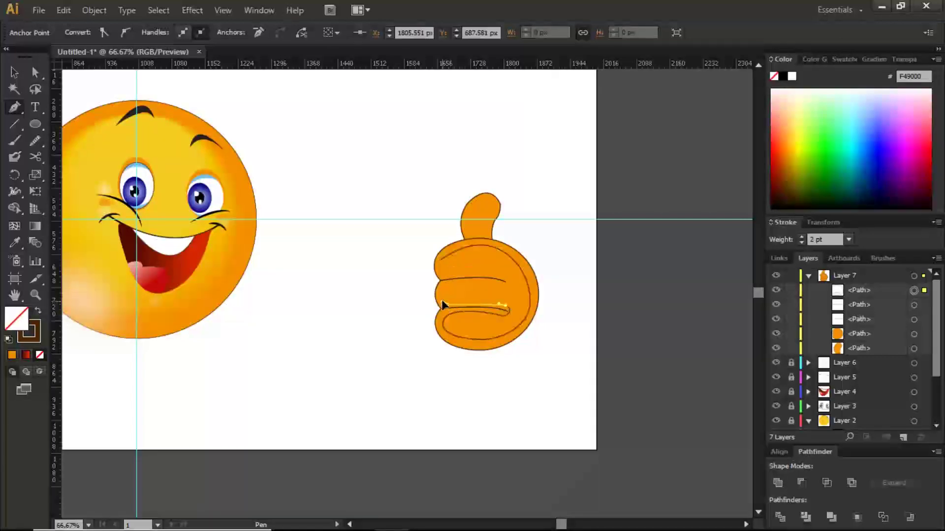
{"action": "left_click", "coordinate": [465, 278]}
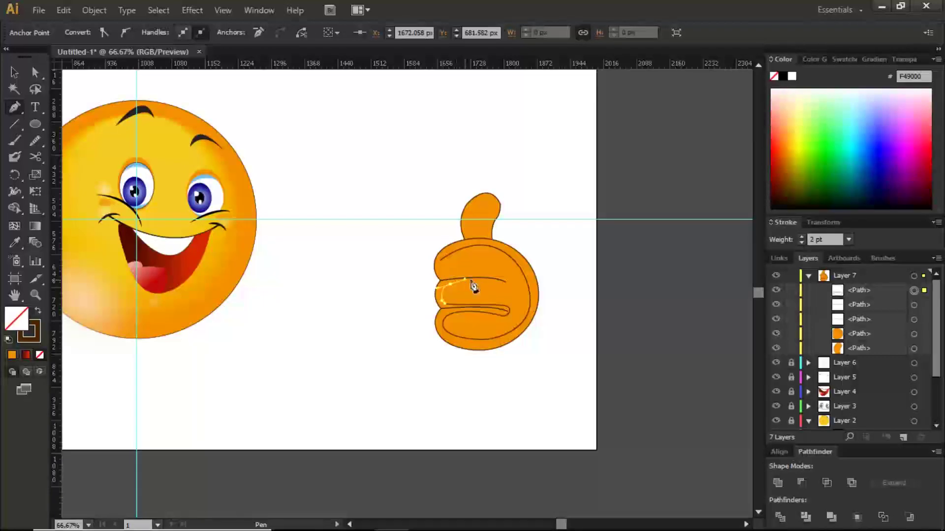
{"action": "left_click", "coordinate": [508, 291]}
{"action": "left_click", "coordinate": [506, 279]}
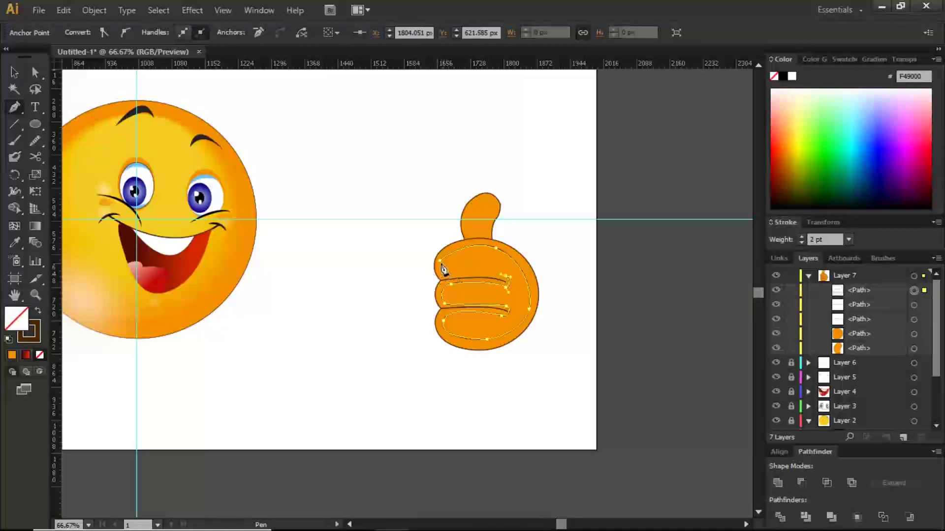
{"action": "left_click", "coordinate": [441, 268]}
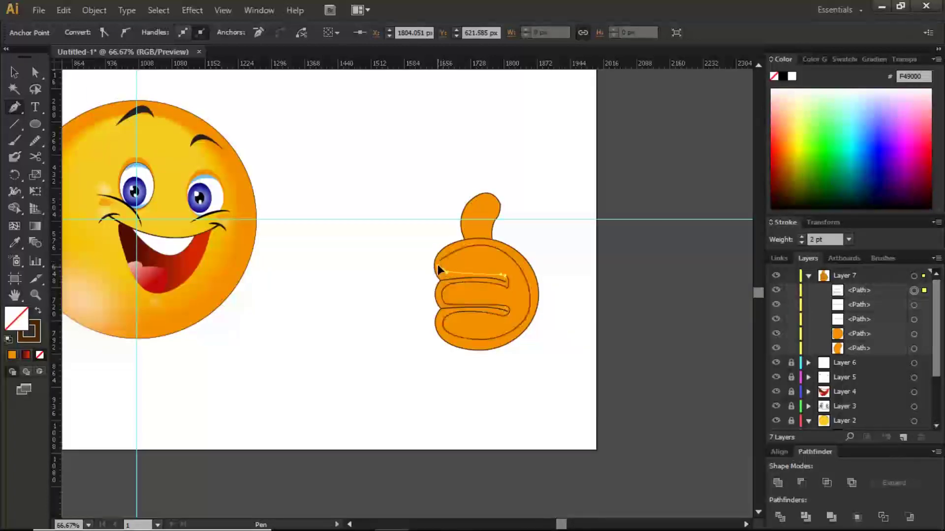
{"action": "left_click", "coordinate": [439, 266]}
{"action": "left_click_drag", "start_coordinate": [495, 247], "coordinate": [522, 258]}
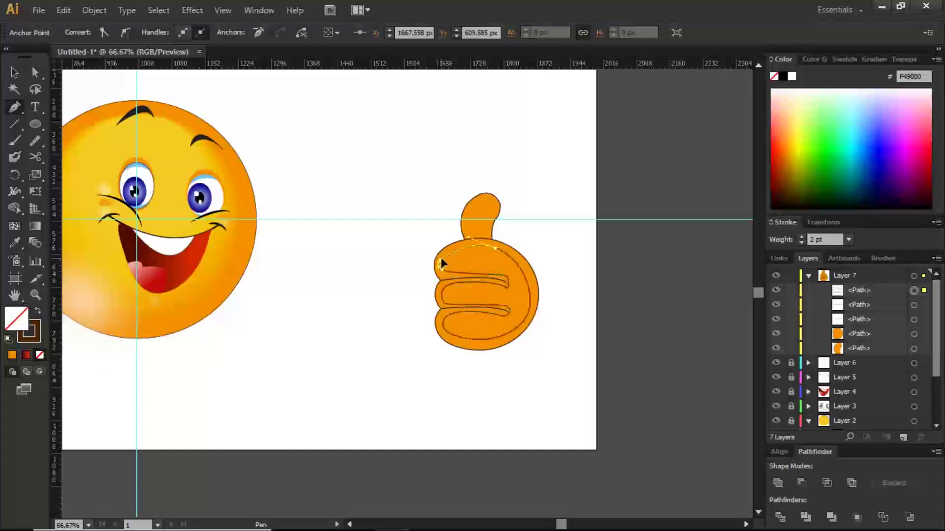
{"action": "left_click", "coordinate": [441, 265]}
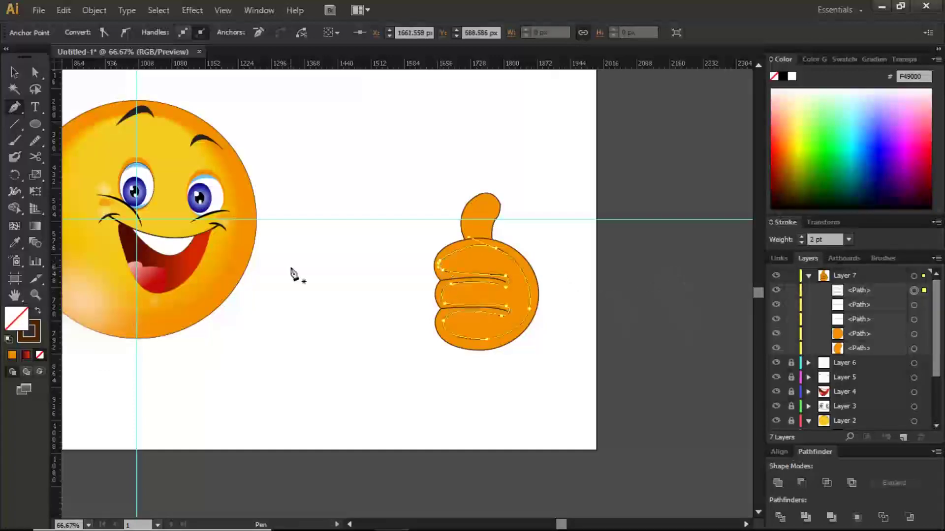
Fill the inner fist shape with the face's yellow F2C300 and no stroke, using the Eyedropper
{"action": "left_click", "coordinate": [15, 244]}
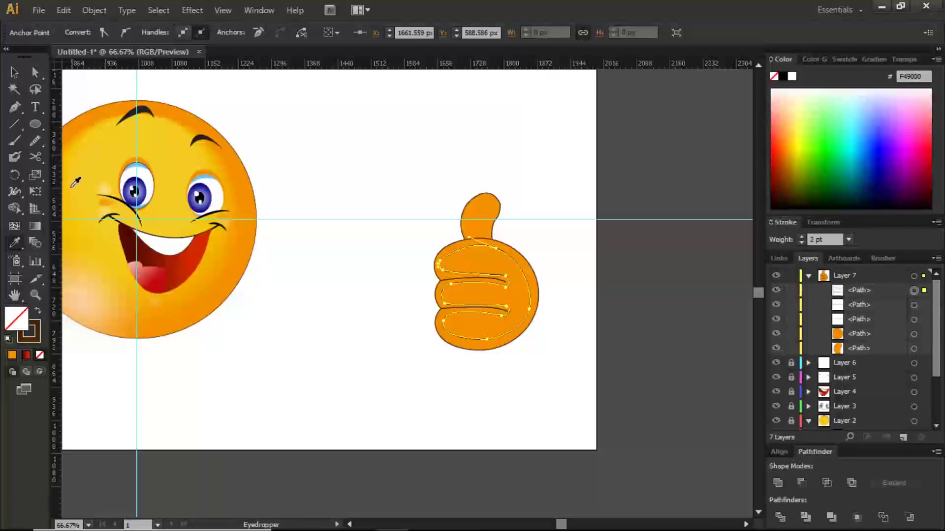
{"action": "left_click", "coordinate": [75, 240]}
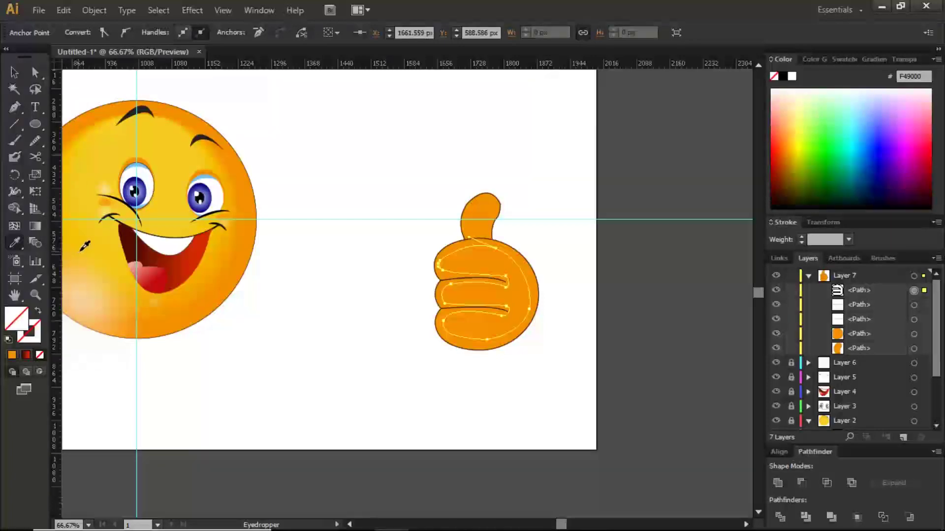
{"action": "left_click", "coordinate": [78, 203]}
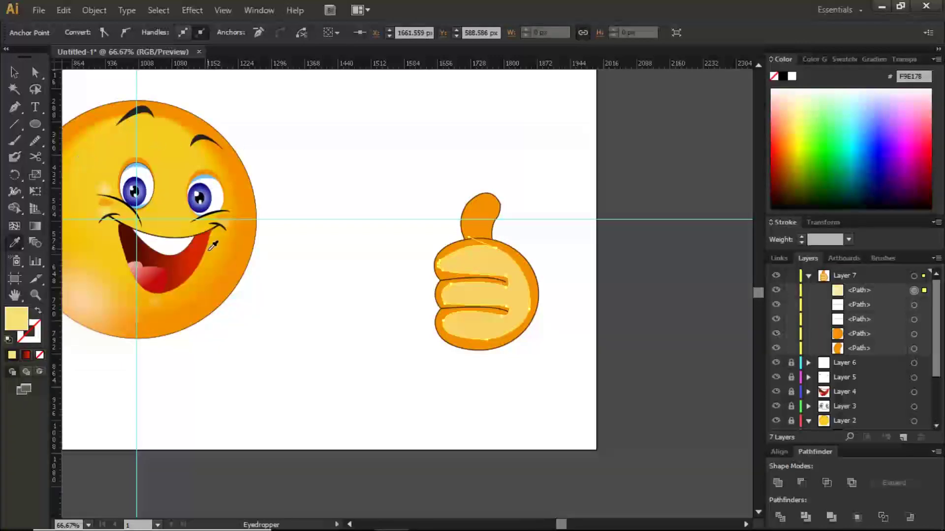
{"action": "left_click_drag", "start_coordinate": [219, 249], "coordinate": [227, 248]}
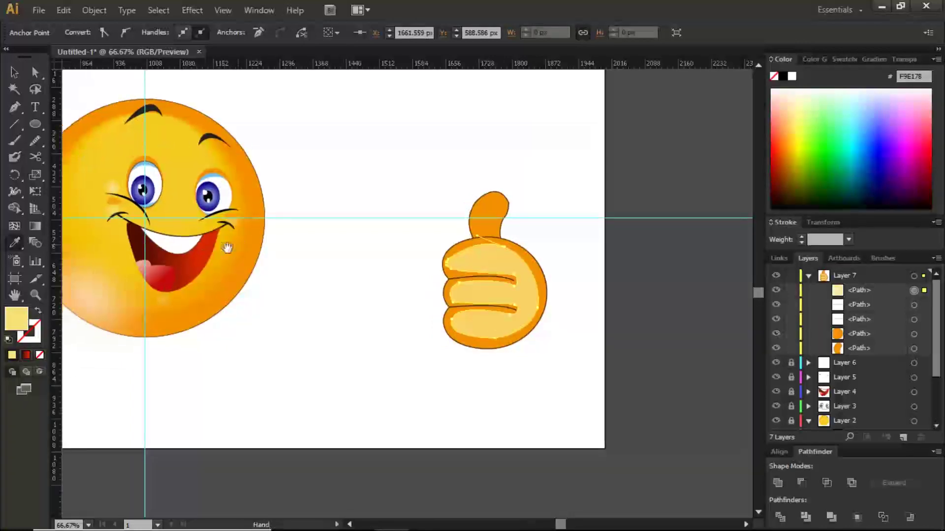
{"action": "left_click", "coordinate": [77, 231]}
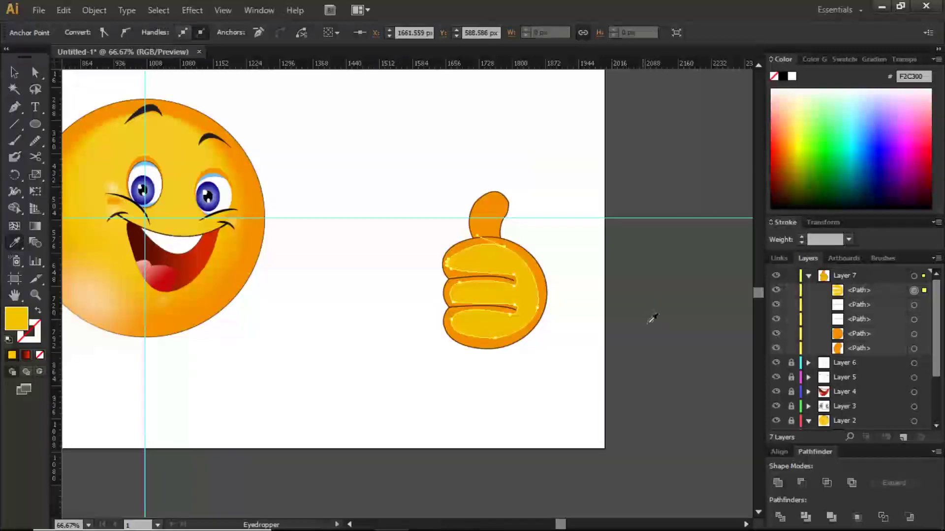
Duplicate the yellow inner fist shape in place, pasting the copy directly behind it
{"action": "left_click", "coordinate": [913, 291]}
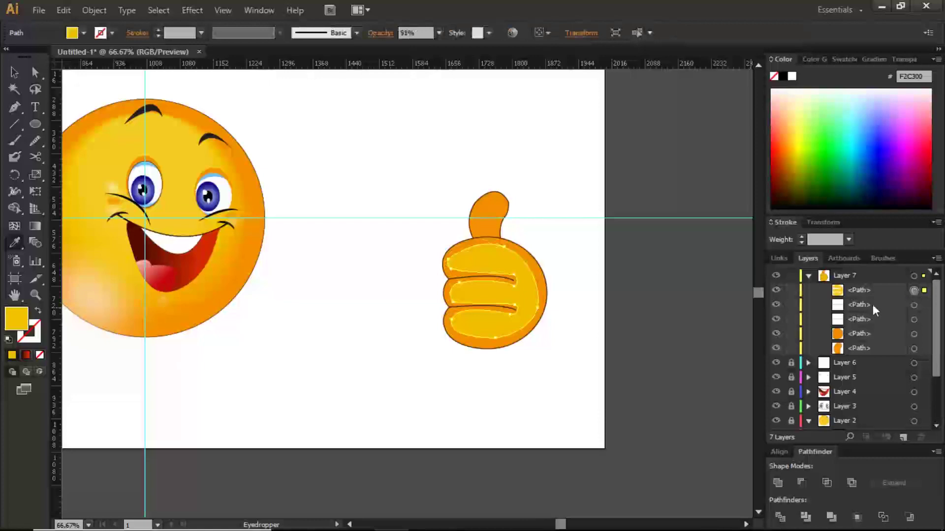
{"action": "key", "text": "ctrl+c"}
{"action": "key", "text": "ctrl+b"}
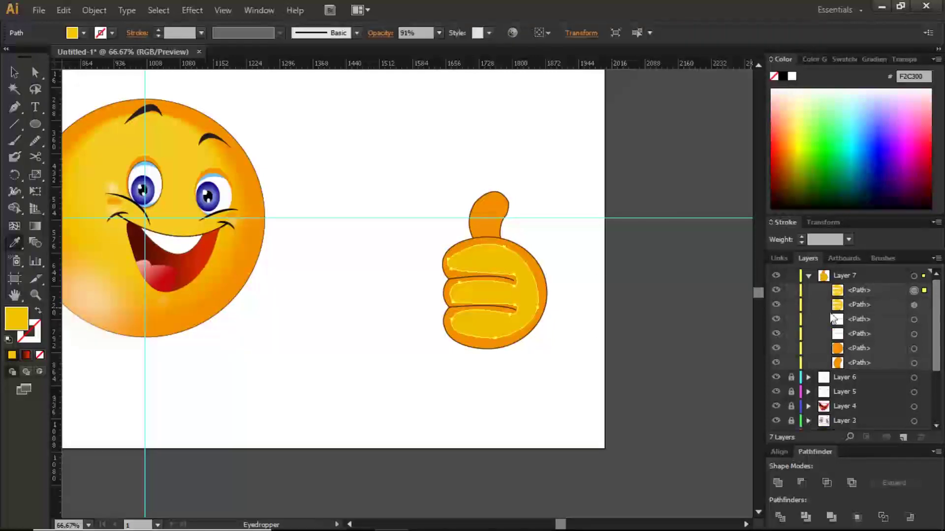
Lock the rear yellow fist copy and pull the front copy's anchor points inward along the top finger and upper crease
{"action": "left_click", "coordinate": [791, 304]}
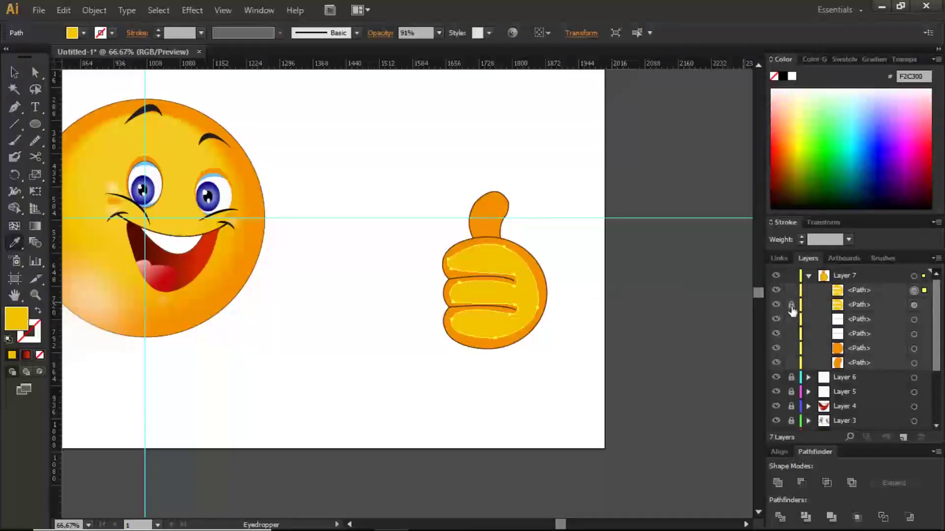
{"action": "key", "text": "a"}
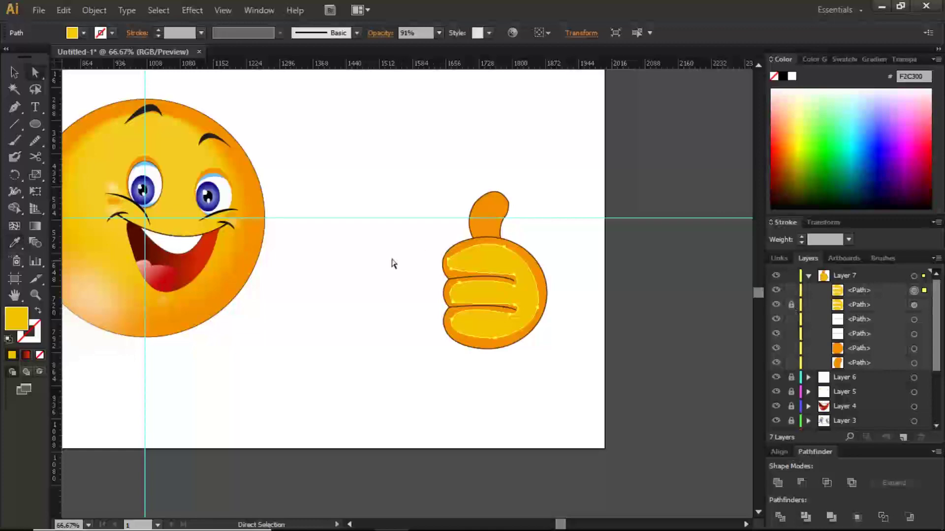
{"action": "left_click", "coordinate": [503, 253]}
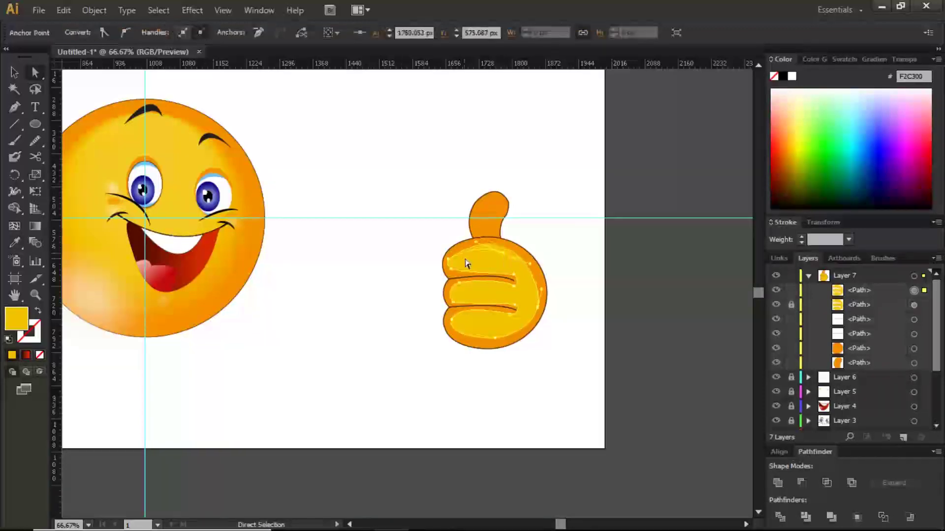
{"action": "left_click", "coordinate": [453, 264]}
{"action": "left_click", "coordinate": [451, 272]}
{"action": "left_click", "coordinate": [516, 276]}
{"action": "left_click", "coordinate": [518, 276]}
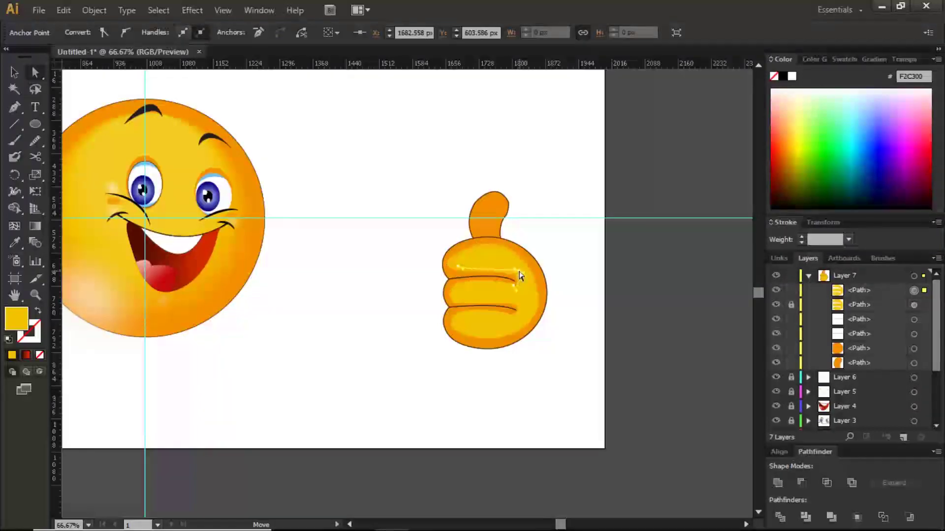
Pull the front yellow copy's anchor points inward around the middle finger, the lower crease and the lowest finger
{"action": "left_click", "coordinate": [519, 293]}
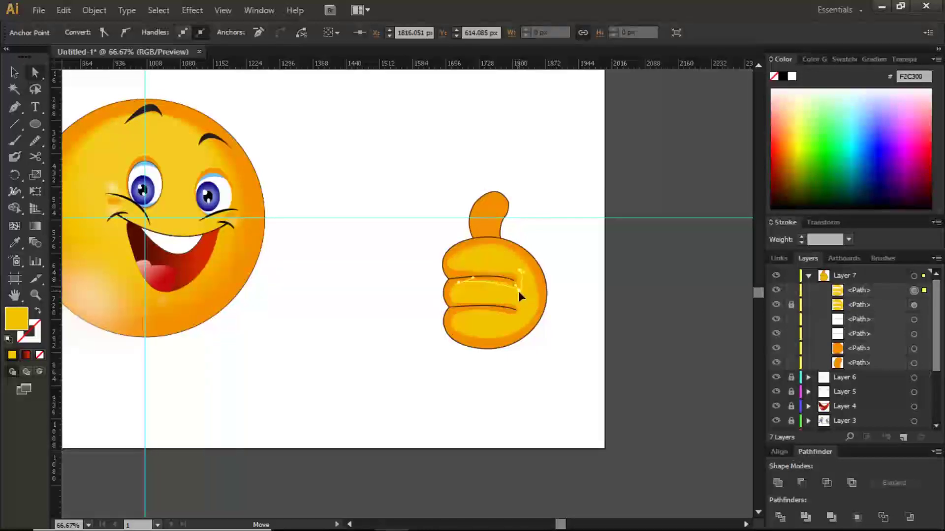
{"action": "left_click", "coordinate": [473, 293]}
{"action": "left_click_drag", "start_coordinate": [456, 298], "coordinate": [460, 301]}
{"action": "left_click", "coordinate": [525, 307]}
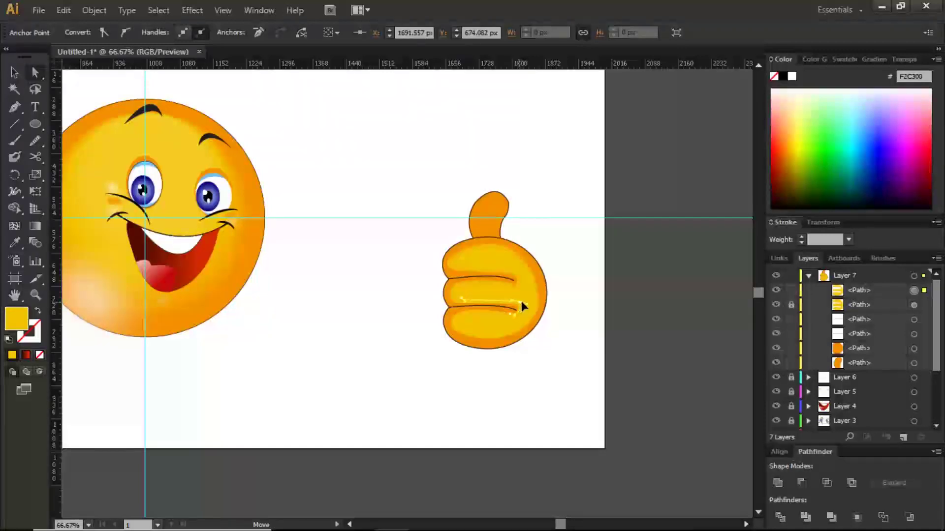
{"action": "left_click", "coordinate": [513, 319]}
{"action": "mouse_move", "coordinate": [510, 319]}
{"action": "left_mouse_down"}
{"action": "mouse_move", "coordinate": [460, 312]}
{"action": "mouse_move", "coordinate": [456, 320]}
{"action": "mouse_move", "coordinate": [500, 333]}
{"action": "left_mouse_up"}
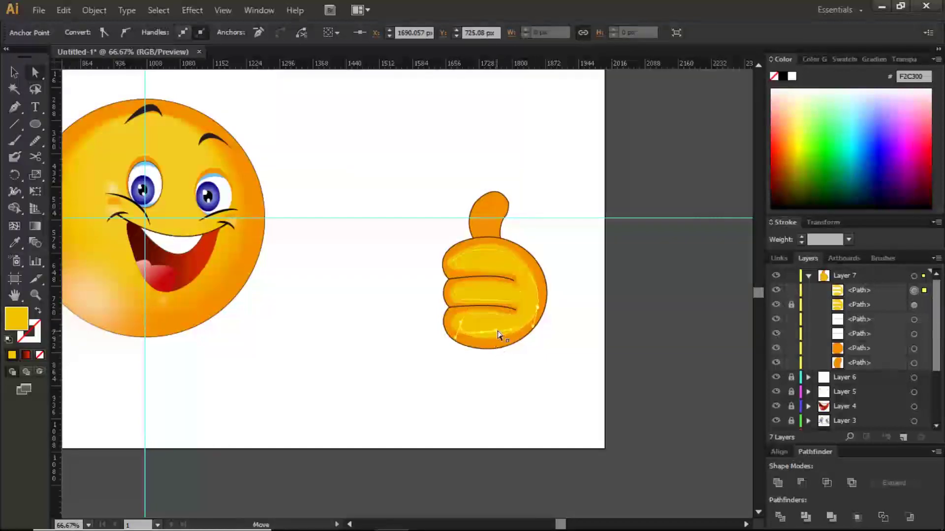
Select the front yellow fist shape and lock the two crease lines and both orange hand shapes
{"action": "key", "text": "v"}
{"action": "left_click", "coordinate": [465, 338]}
{"action": "key", "text": "a"}
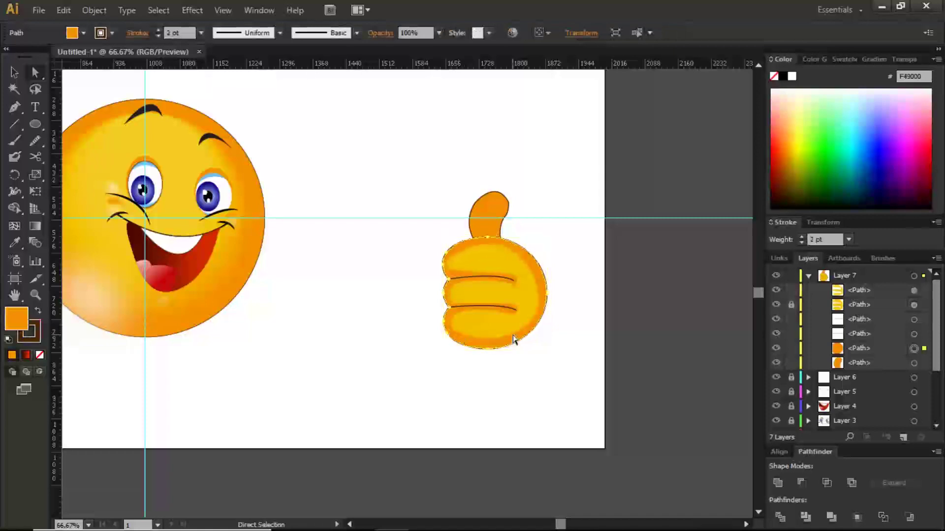
{"action": "left_click", "coordinate": [915, 291]}
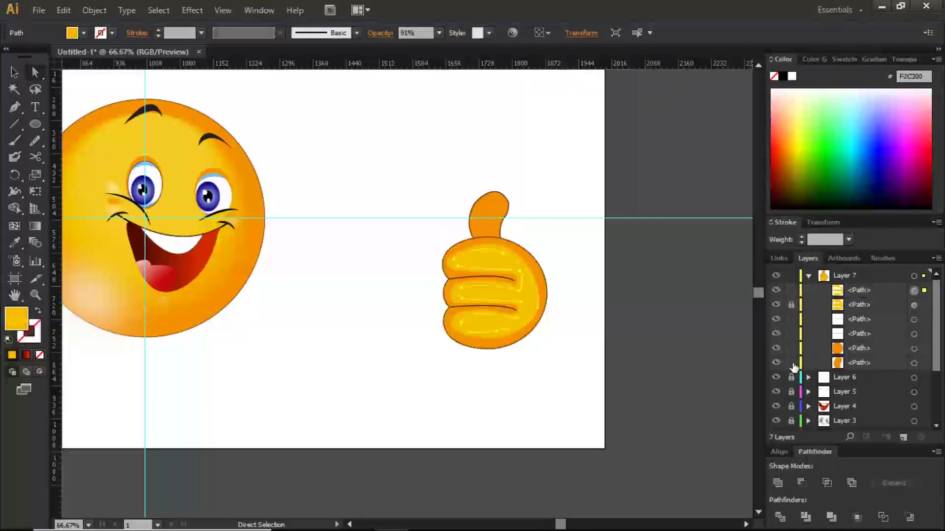
{"action": "left_click_drag", "start_coordinate": [791, 333], "coordinate": [791, 319]}
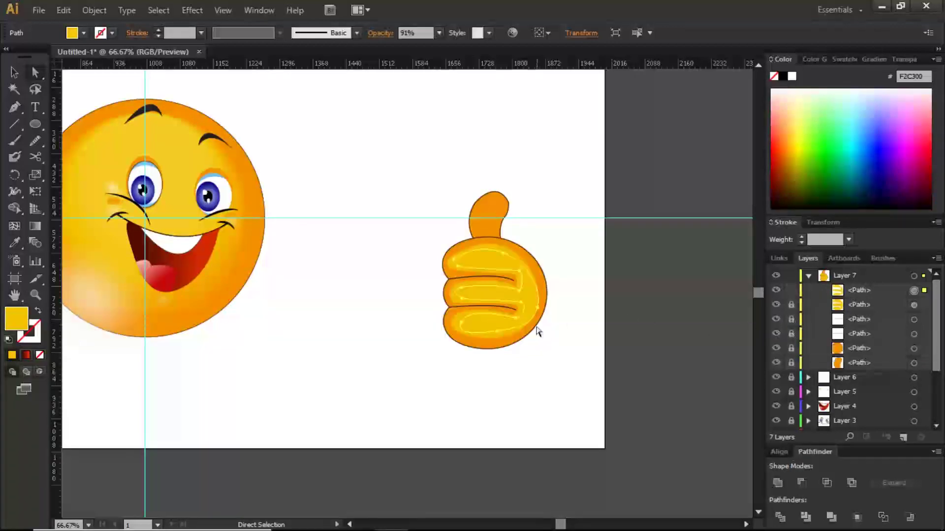
Move the front yellow shape's anchor points further inward on the fist's outer side and the top finger
{"action": "left_click", "coordinate": [538, 308]}
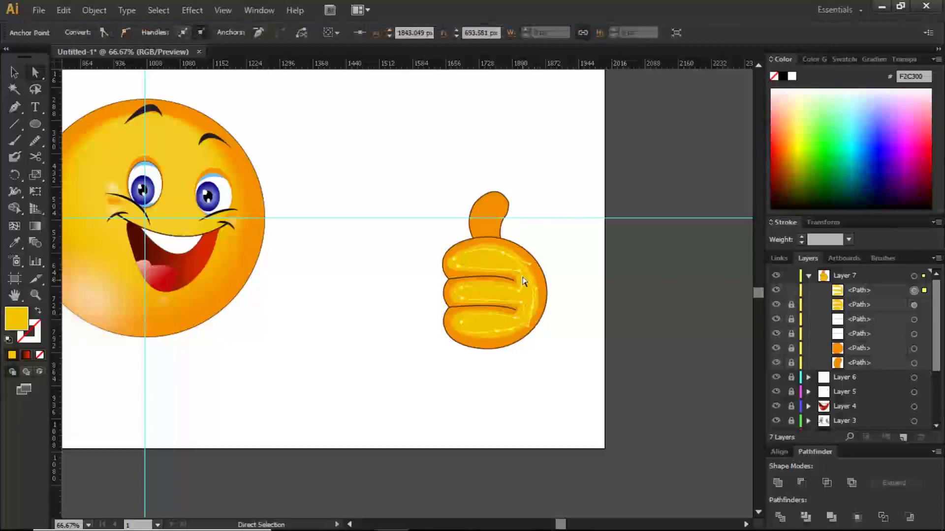
{"action": "left_click", "coordinate": [502, 260]}
{"action": "left_click", "coordinate": [501, 256]}
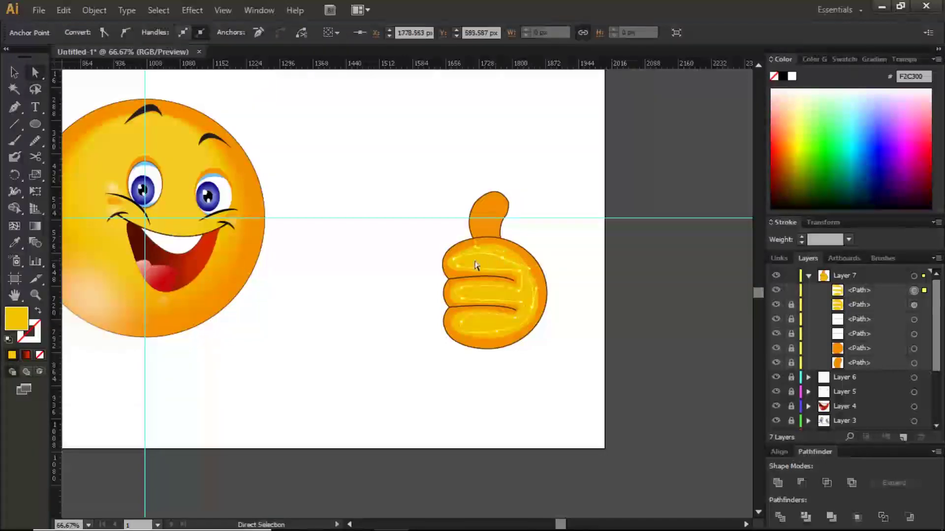
{"action": "left_click", "coordinate": [458, 264]}
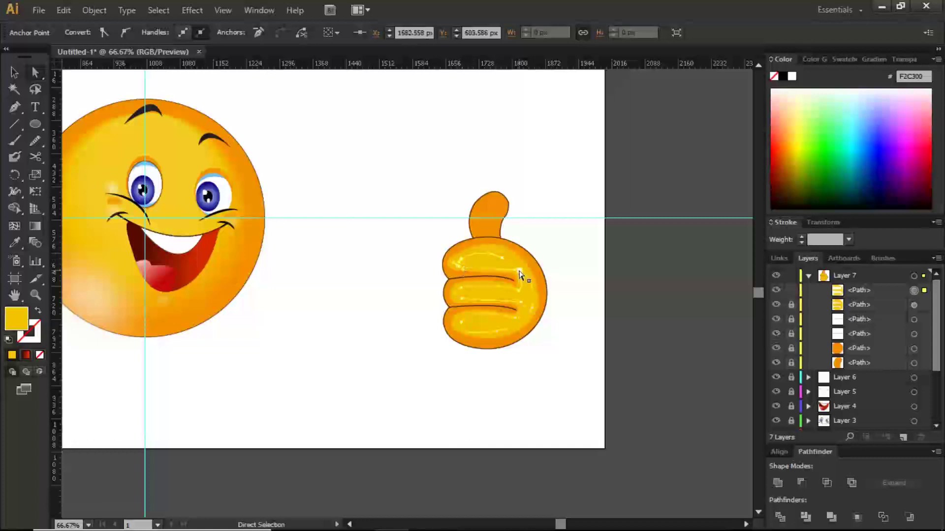
{"action": "left_click", "coordinate": [501, 257]}
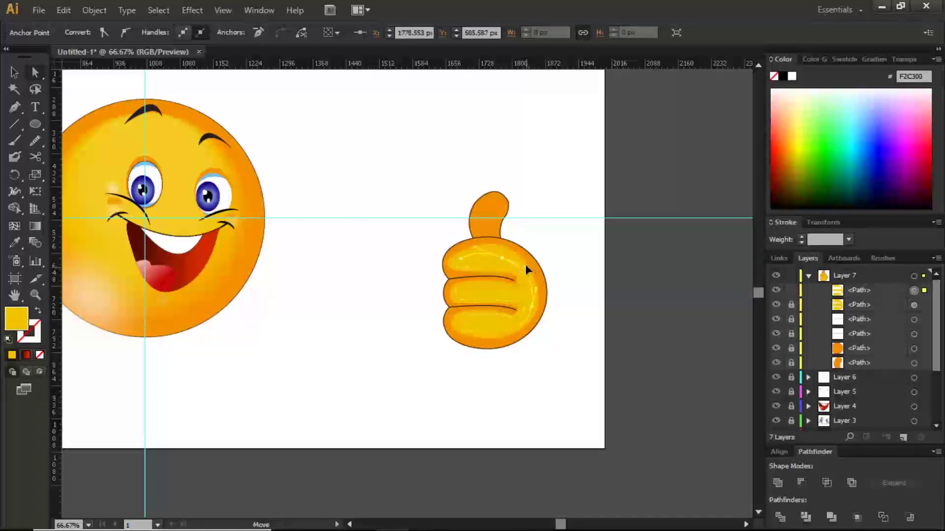
Refine the front yellow shape's anchor points around the inner ends of both creases and on the lowest finger
{"action": "left_click", "coordinate": [516, 270]}
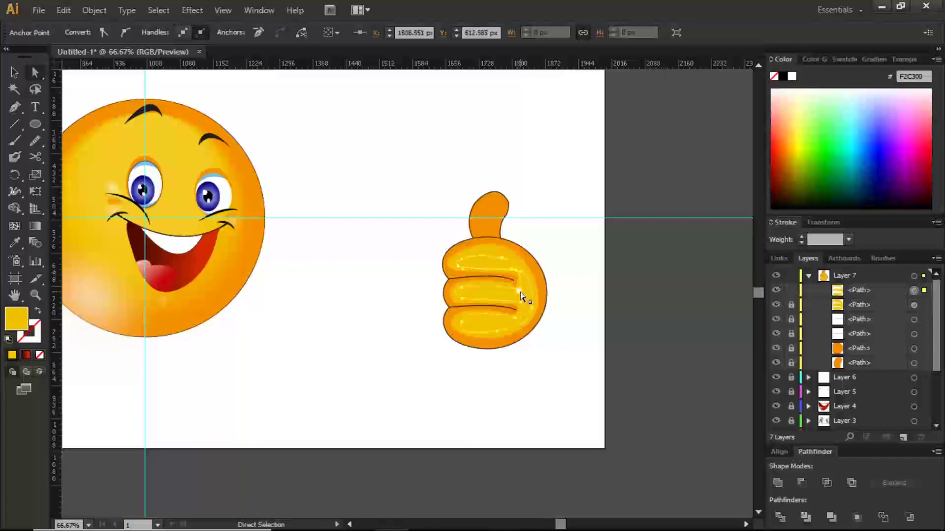
{"action": "left_click", "coordinate": [520, 291]}
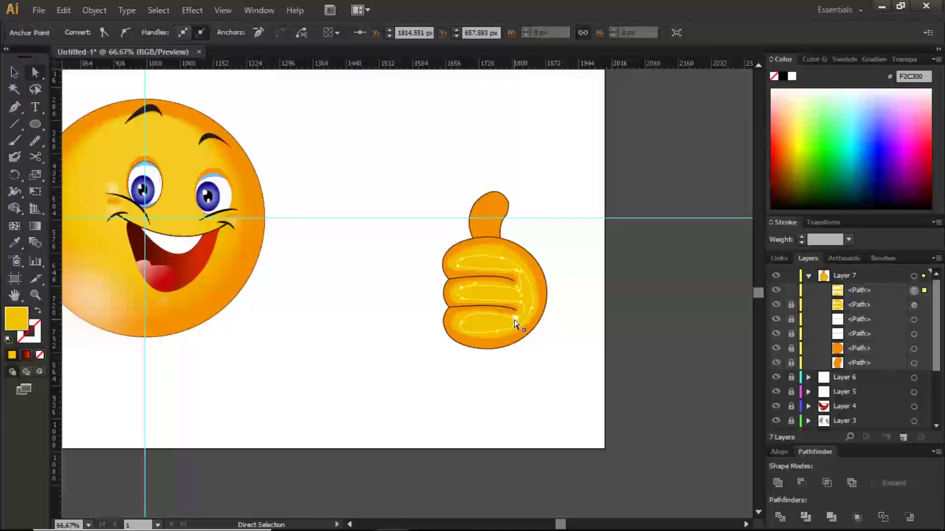
{"action": "left_click", "coordinate": [523, 306]}
{"action": "left_click_drag", "start_coordinate": [528, 304], "coordinate": [525, 306]}
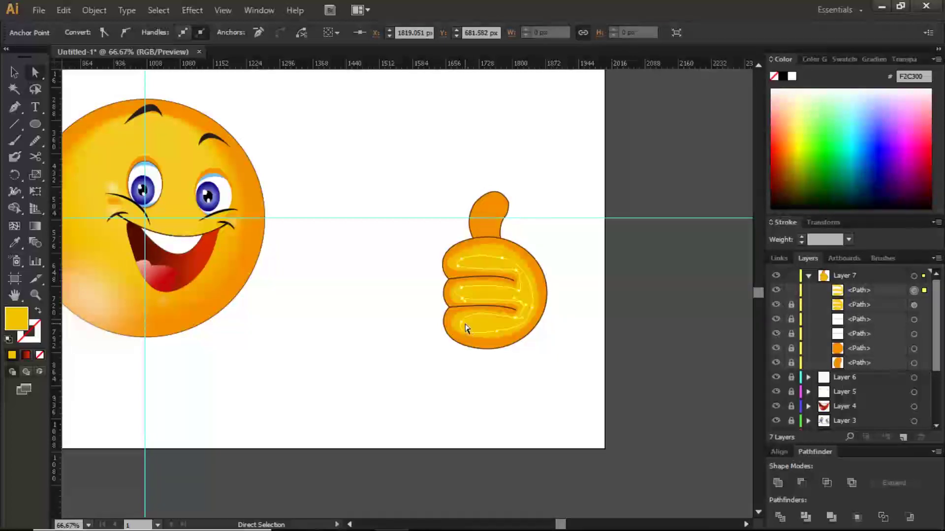
{"action": "left_click_drag", "start_coordinate": [458, 341], "coordinate": [463, 338]}
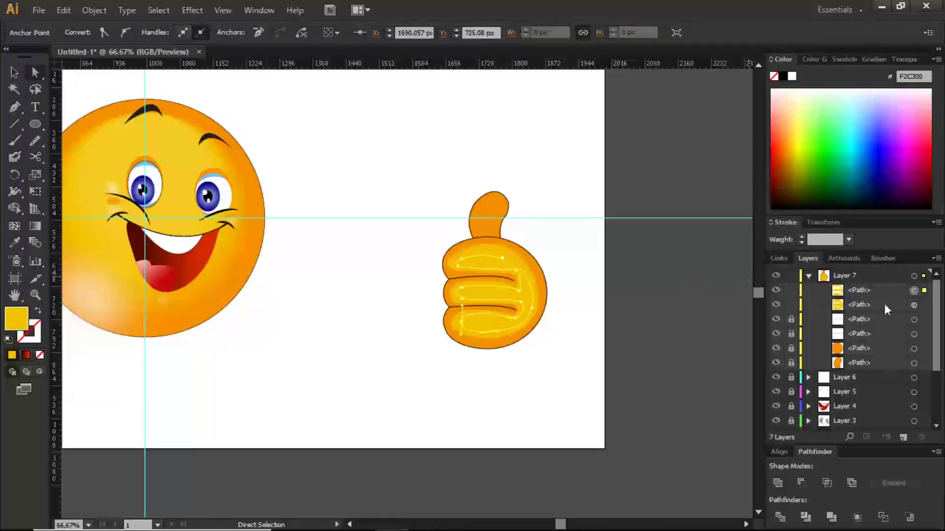
Unlock the larger rear yellow fist shape and set its opacity to 0%
{"action": "left_click", "coordinate": [914, 306]}
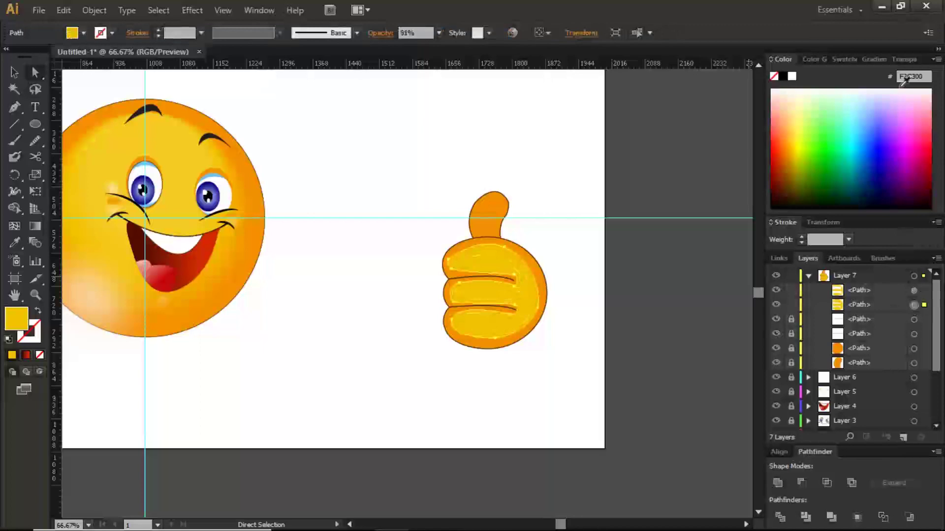
{"action": "left_click", "coordinate": [902, 59]}
{"action": "left_click", "coordinate": [915, 76]}
{"action": "left_click_drag", "start_coordinate": [914, 86], "coordinate": [875, 88]}
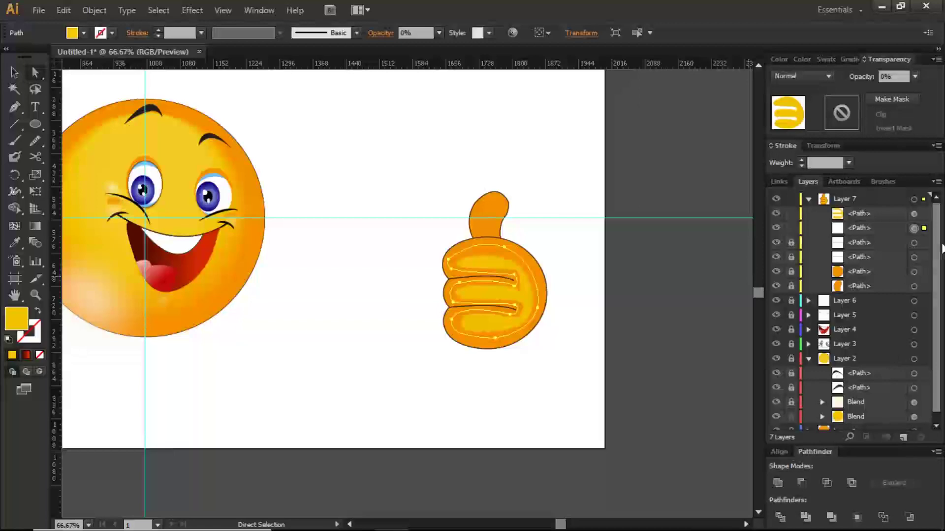
Set the smaller front yellow fist shape's opacity to 100%
{"action": "left_click", "coordinate": [913, 214]}
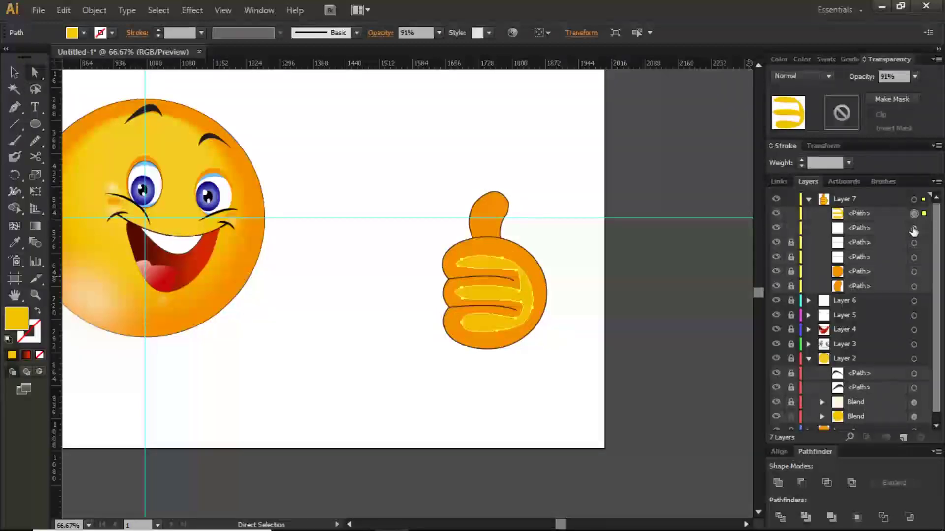
{"action": "left_click", "coordinate": [913, 228], "text": "shift"}
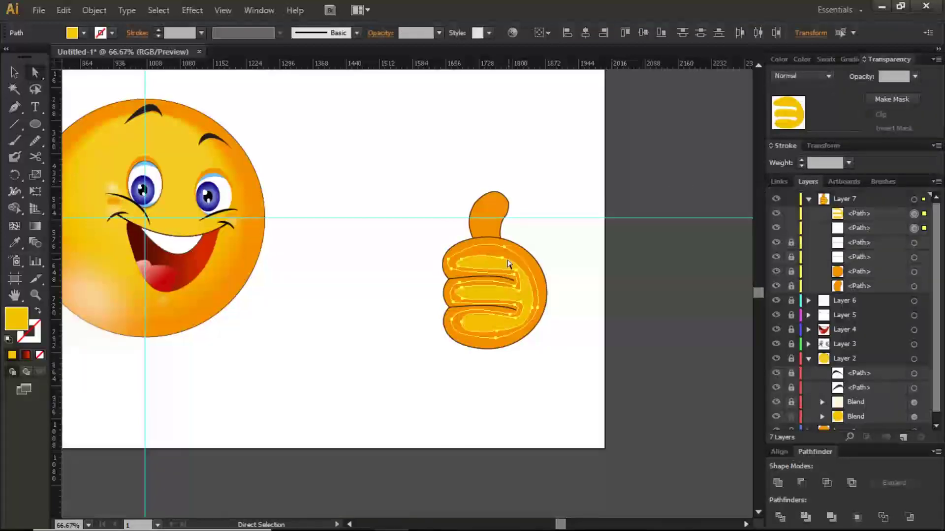
{"action": "left_click", "coordinate": [913, 213]}
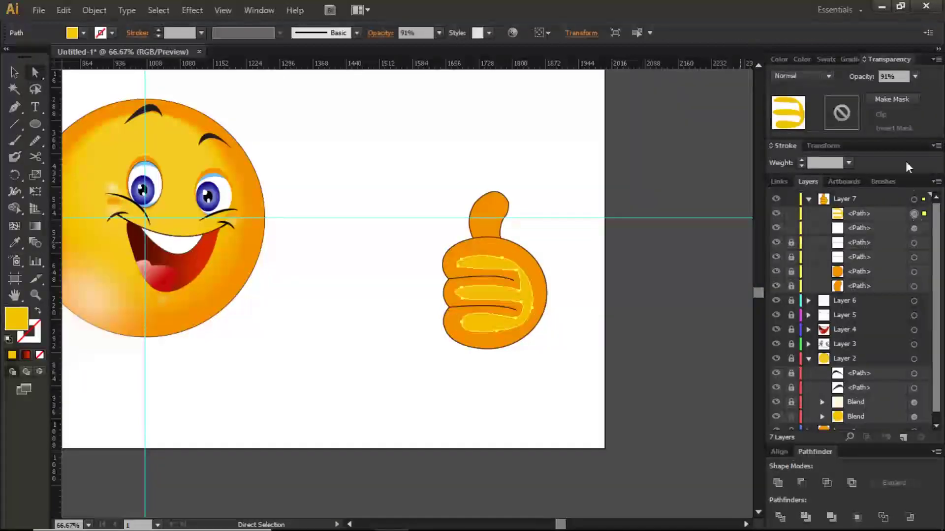
{"action": "left_click", "coordinate": [915, 77]}
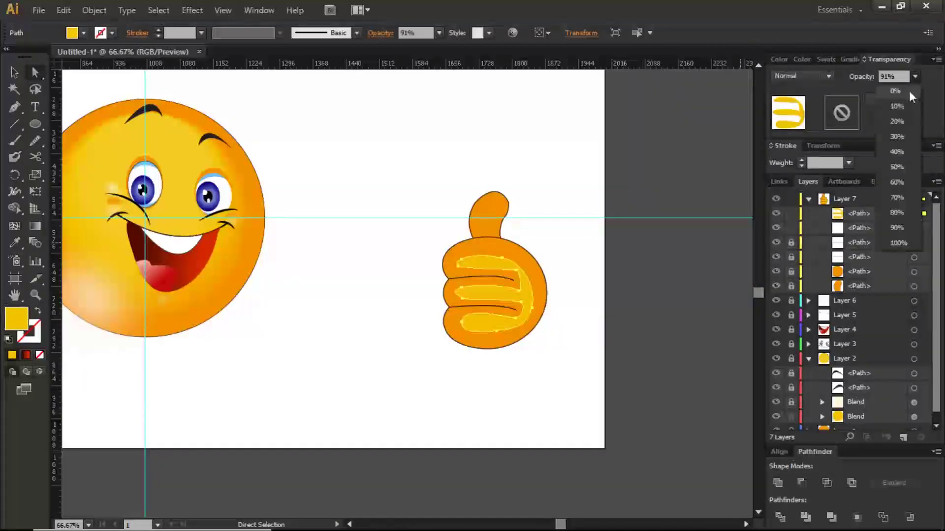
{"action": "left_click", "coordinate": [899, 242]}
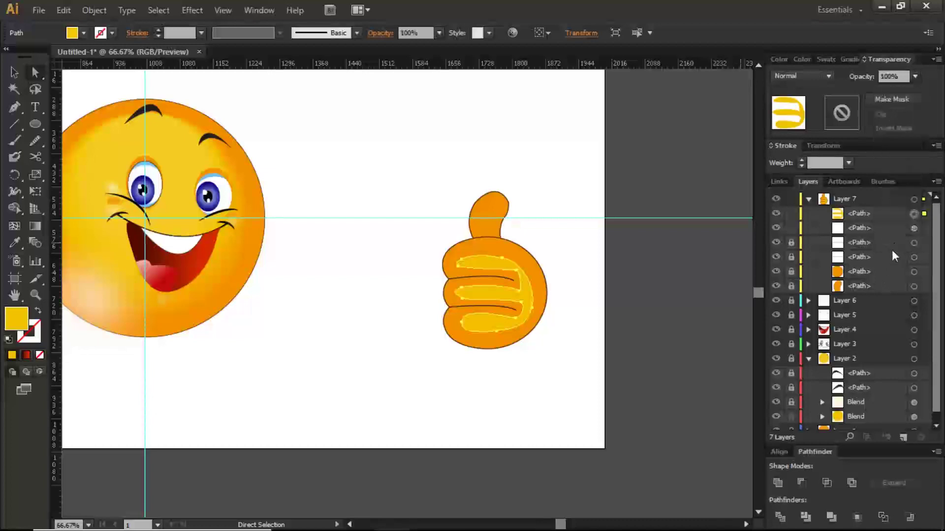
Blend the opaque front yellow shape with the transparent rear shape, and deselect the result
{"action": "left_click", "coordinate": [913, 228], "text": "shift"}
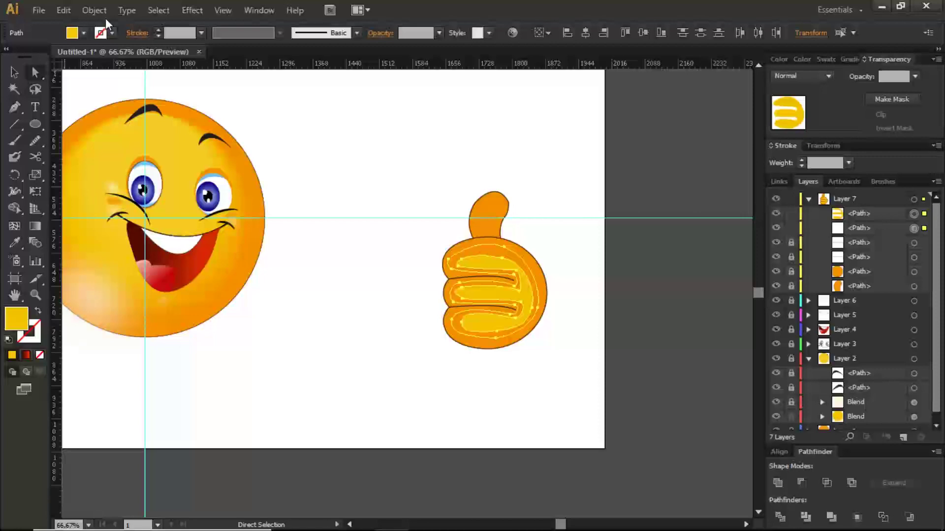
{"action": "key", "text": "ctrl+alt+b"}
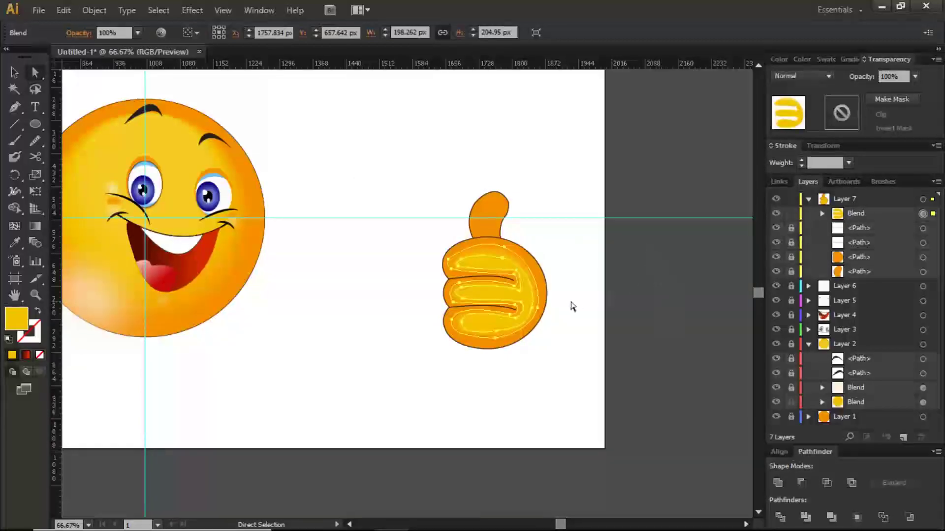
{"action": "left_click", "coordinate": [574, 307]}
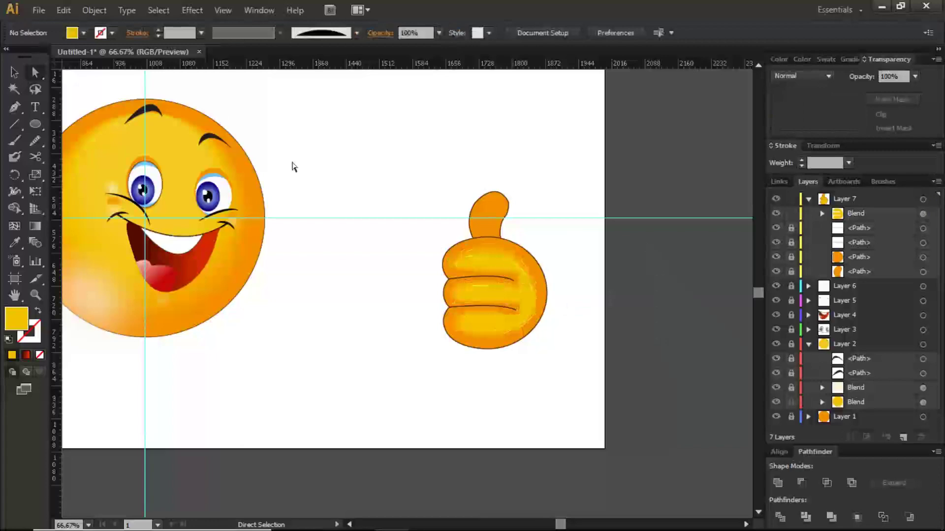
{"action": "left_click", "coordinate": [93, 9]}
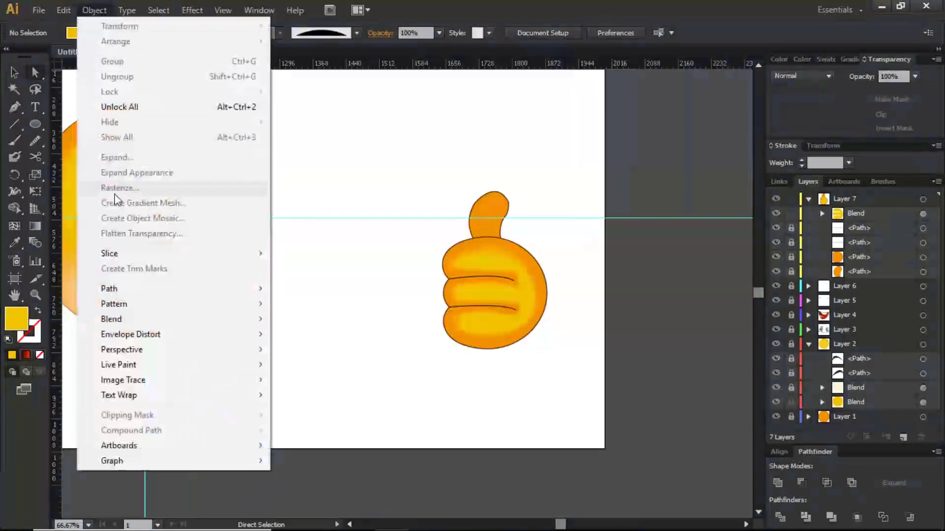
{"action": "left_click", "coordinate": [80, 14]}
{"action": "left_click", "coordinate": [84, 11]}
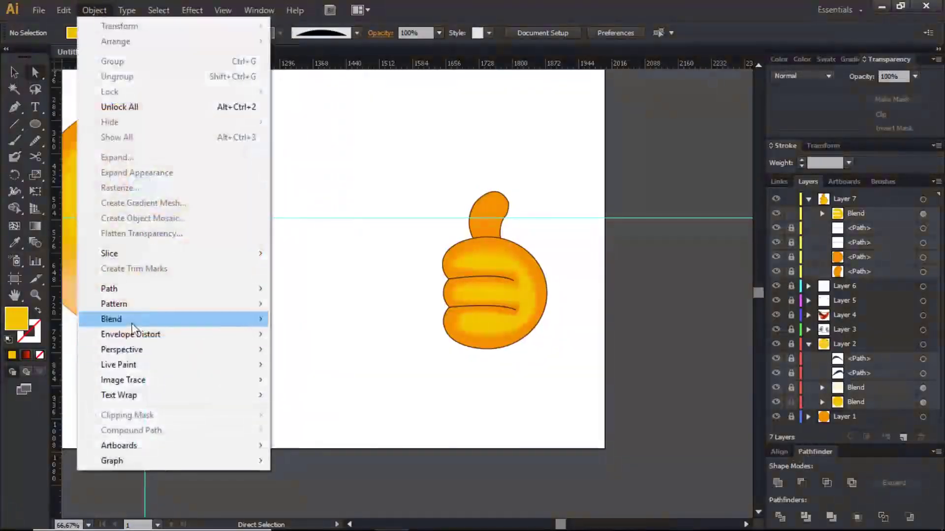
{"action": "mouse_move", "coordinate": [256, 319]}
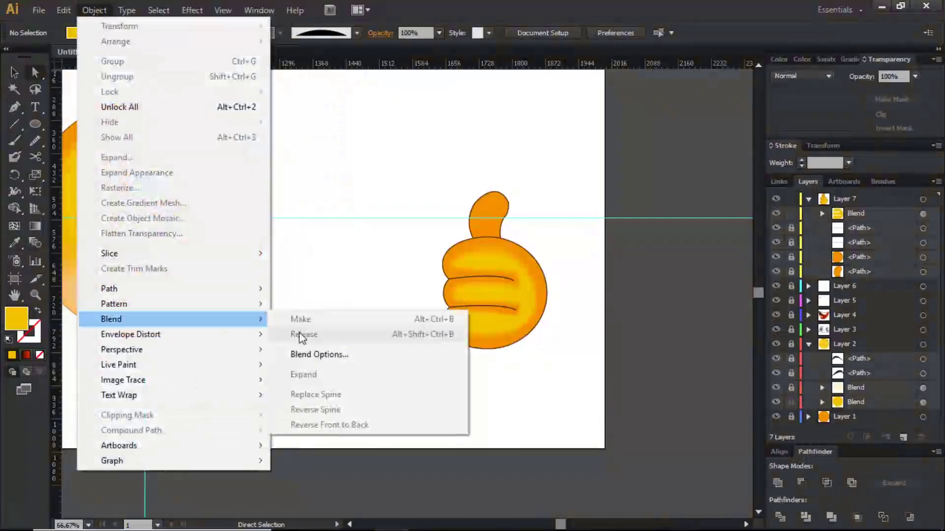
{"action": "left_click", "coordinate": [613, 284]}
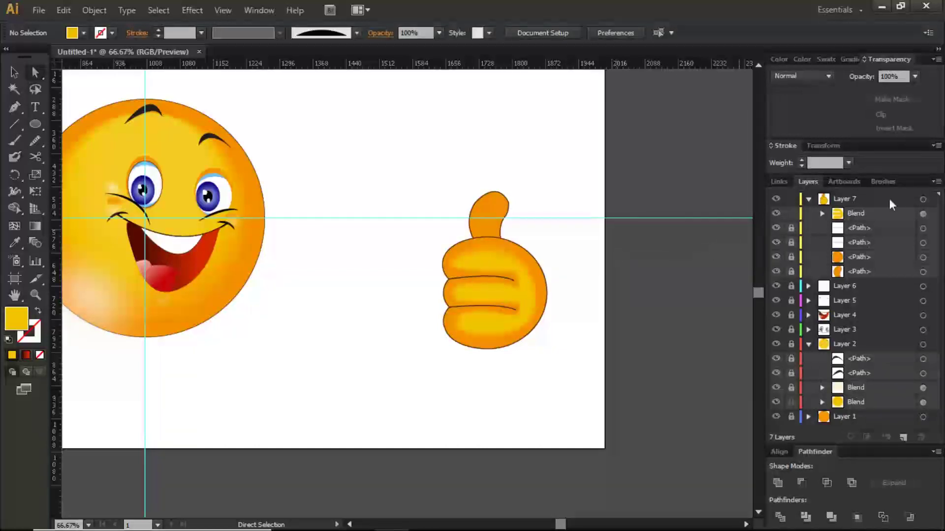
Expand the fist blend and move the transparent outer path's anchor point below the upper crease's inner end closer to the crease line
{"action": "left_click", "coordinate": [923, 213]}
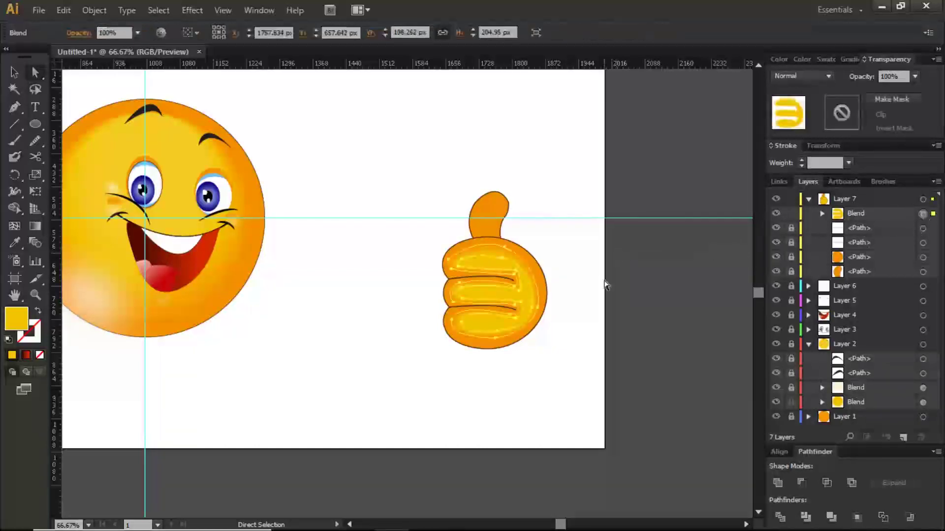
{"action": "key", "text": "z"}
{"action": "left_click_drag", "start_coordinate": [414, 175], "coordinate": [575, 394]}
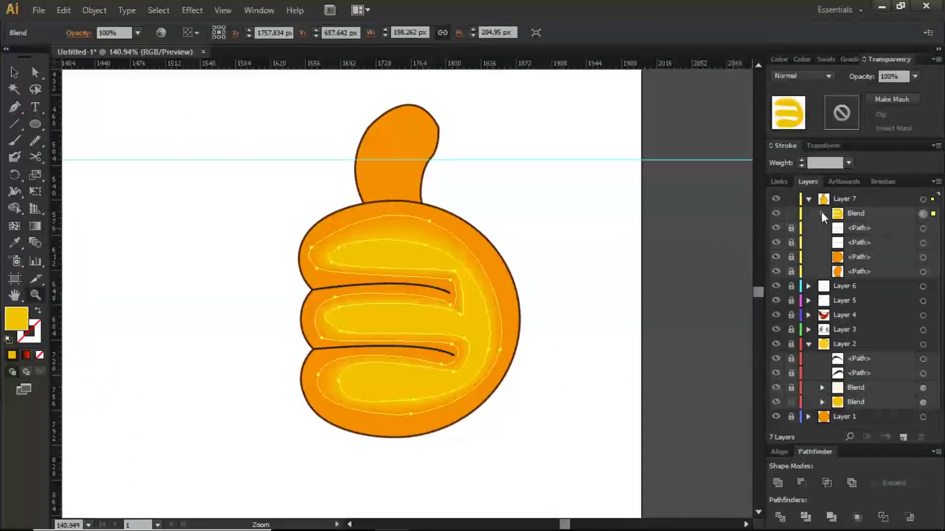
{"action": "left_click", "coordinate": [821, 214]}
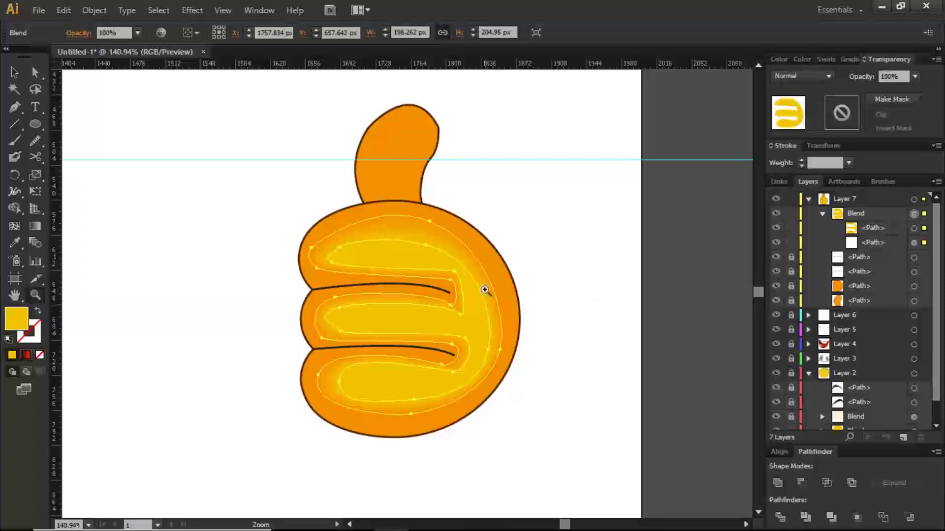
{"action": "key", "text": "a"}
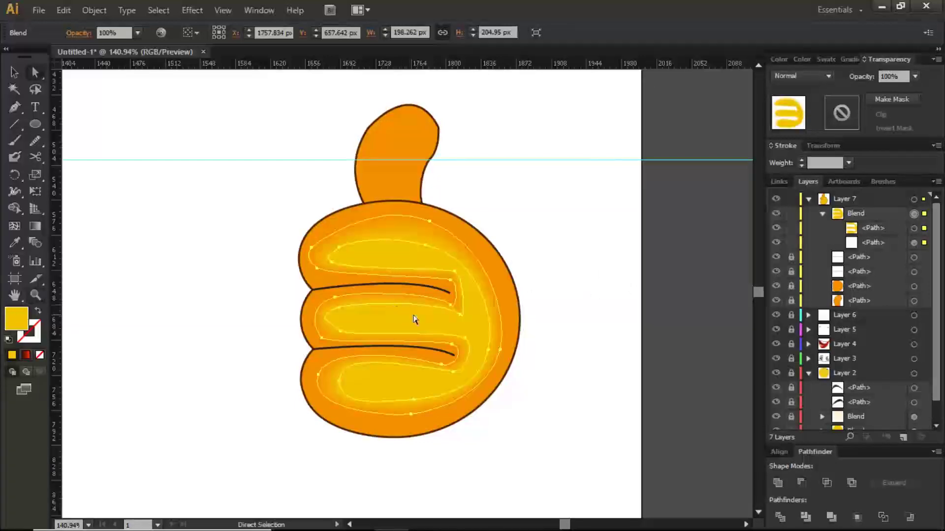
{"action": "left_click", "coordinate": [450, 309]}
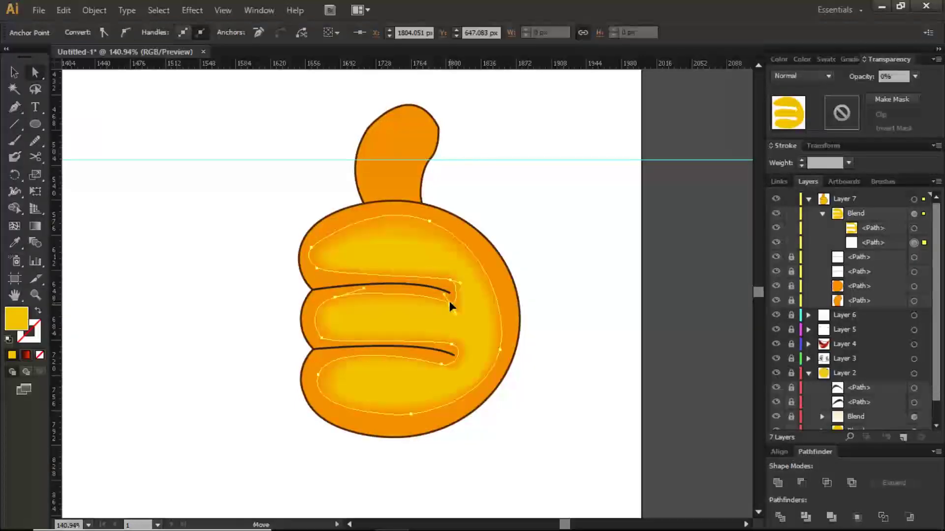
{"action": "left_click", "coordinate": [458, 293], "text": "shift"}
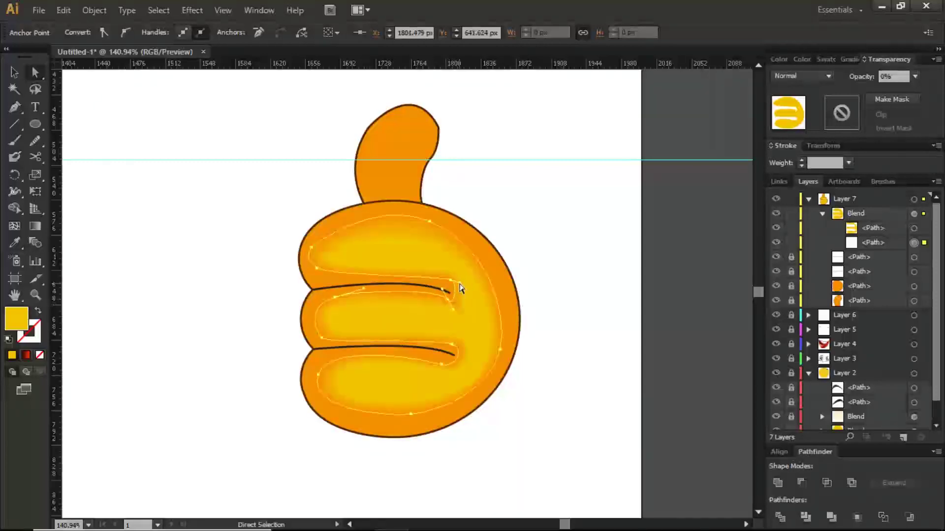
{"action": "left_click", "coordinate": [457, 290]}
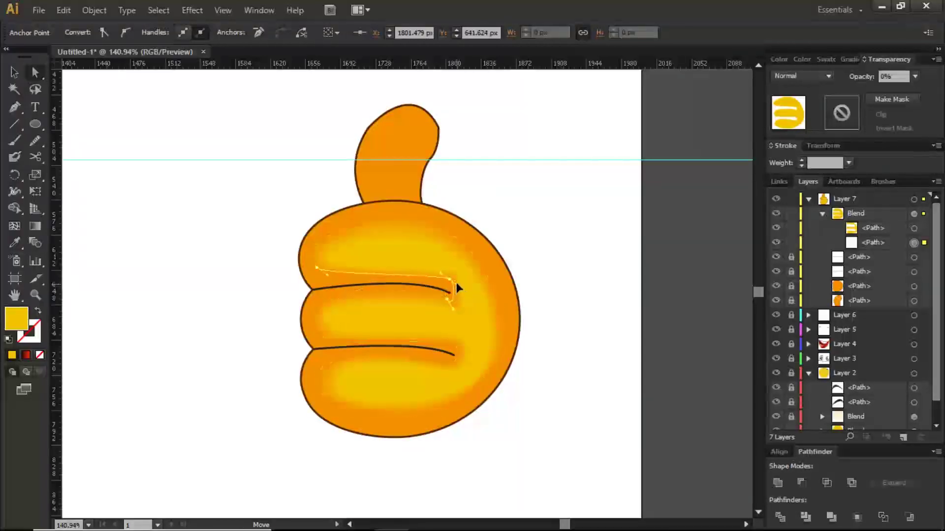
{"action": "left_click", "coordinate": [452, 290], "text": "shift"}
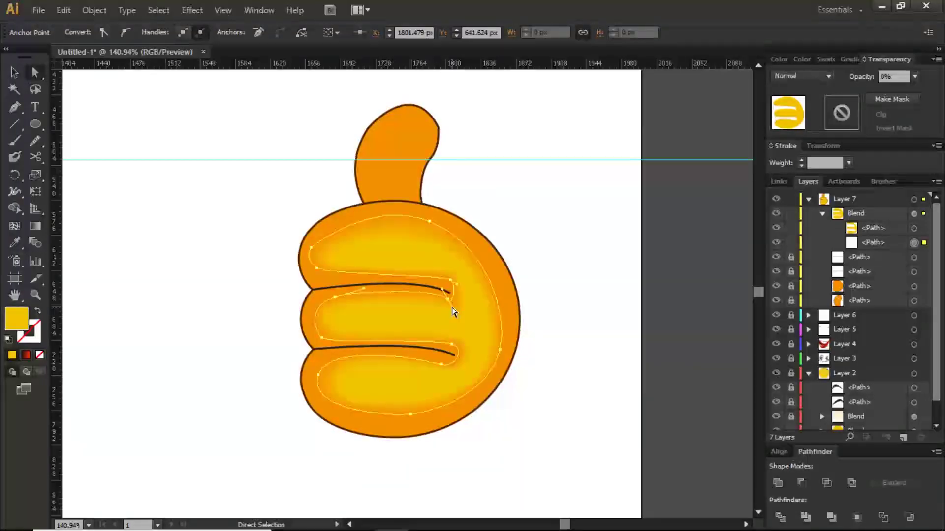
Reshape the transparent outer path around the upper crease's inner end and at the outer tip of the top finger, closer to the crease
{"action": "key", "text": "v"}
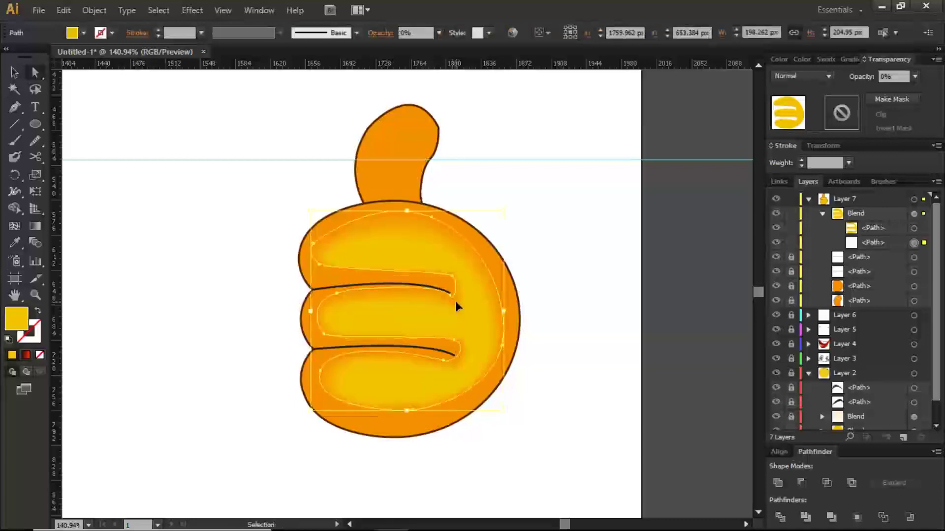
{"action": "key", "text": "a"}
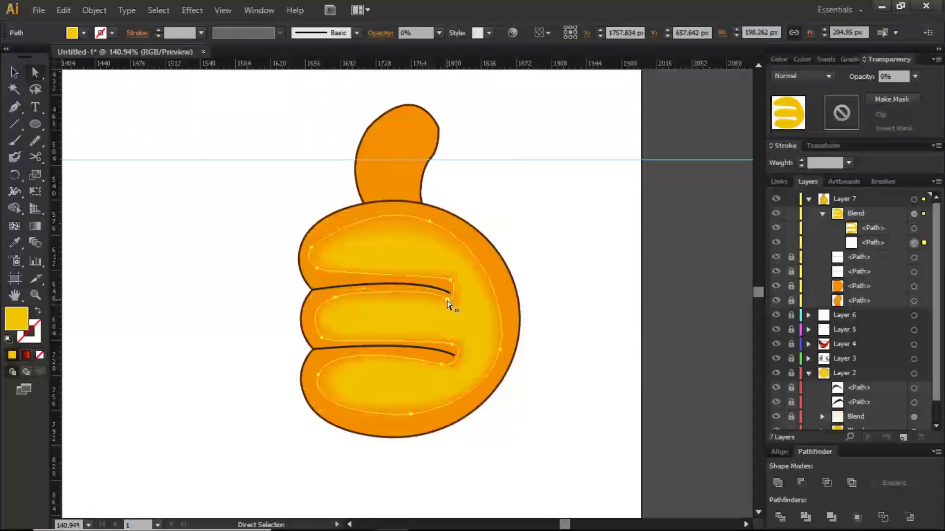
{"action": "left_click", "coordinate": [448, 303]}
{"action": "left_click", "coordinate": [455, 308]}
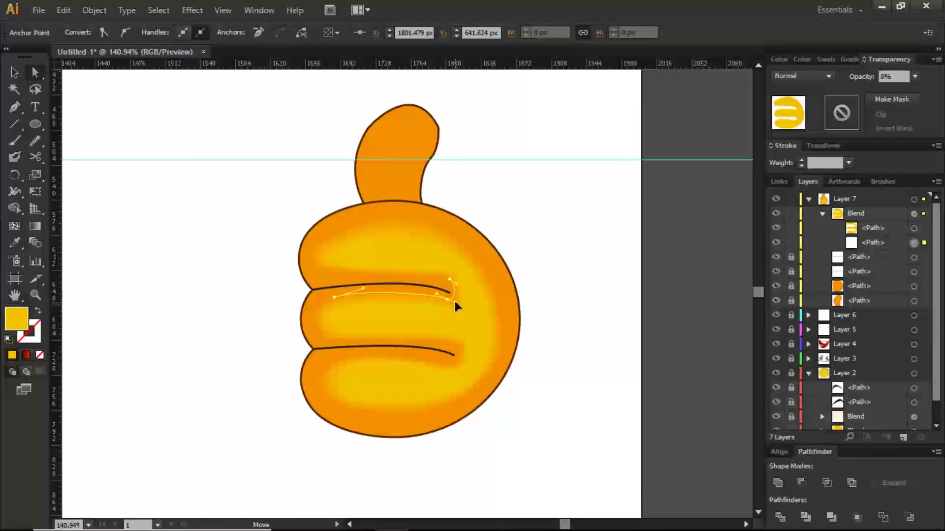
{"action": "left_click", "coordinate": [453, 285], "text": "shift"}
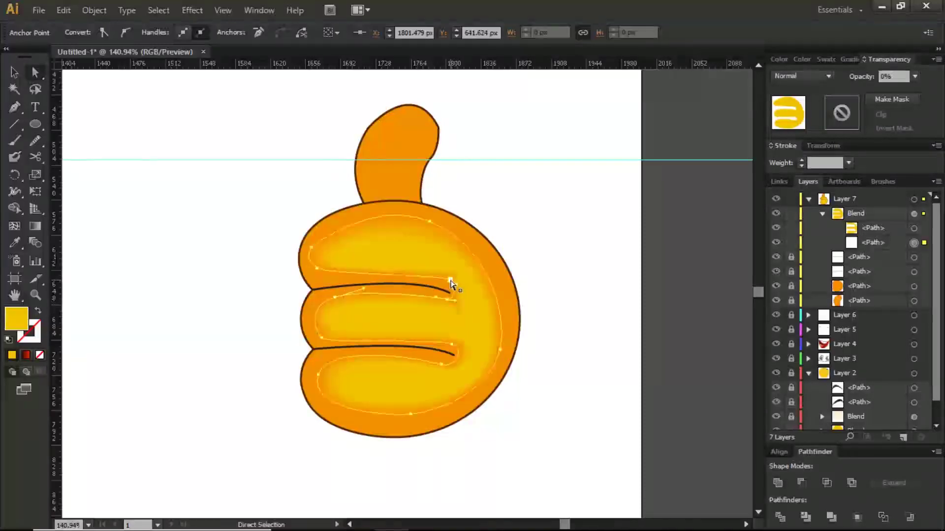
{"action": "left_click_drag", "start_coordinate": [451, 281], "coordinate": [445, 290]}
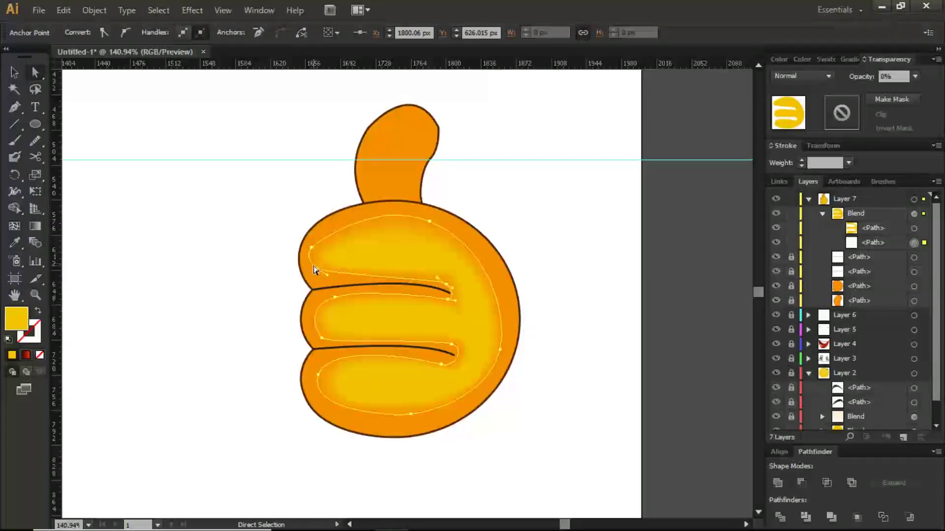
{"action": "left_click_drag", "start_coordinate": [316, 271], "coordinate": [315, 273]}
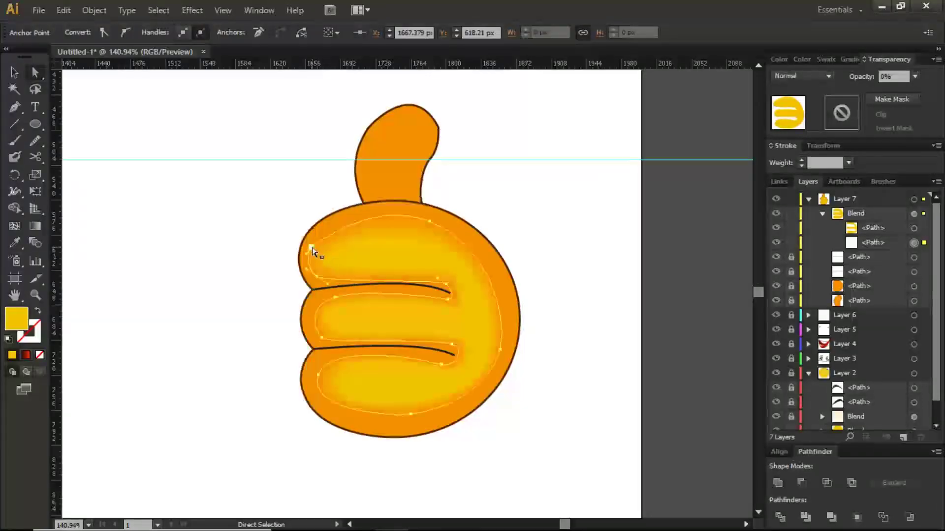
Unlock the lower crease line of the fist
{"action": "left_click", "coordinate": [790, 256]}
{"action": "left_click", "coordinate": [914, 257]}
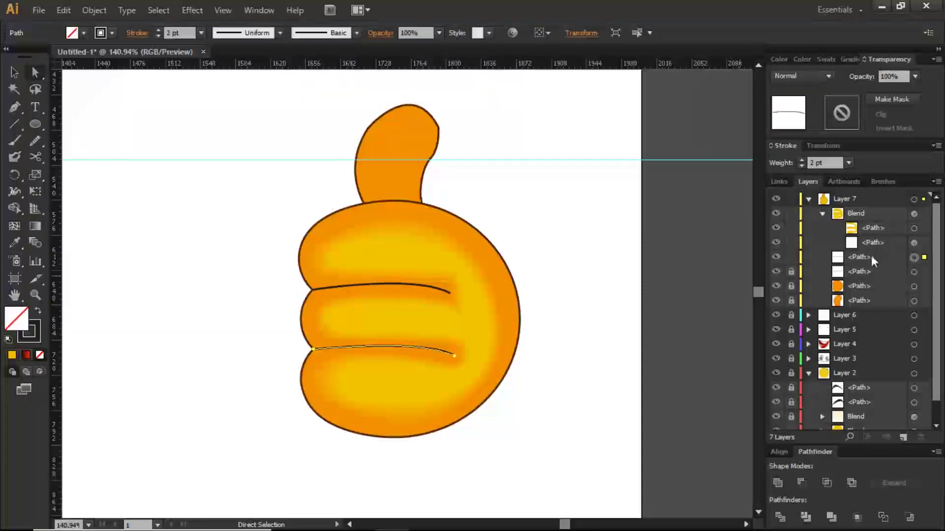
{"action": "left_click", "coordinate": [913, 228]}
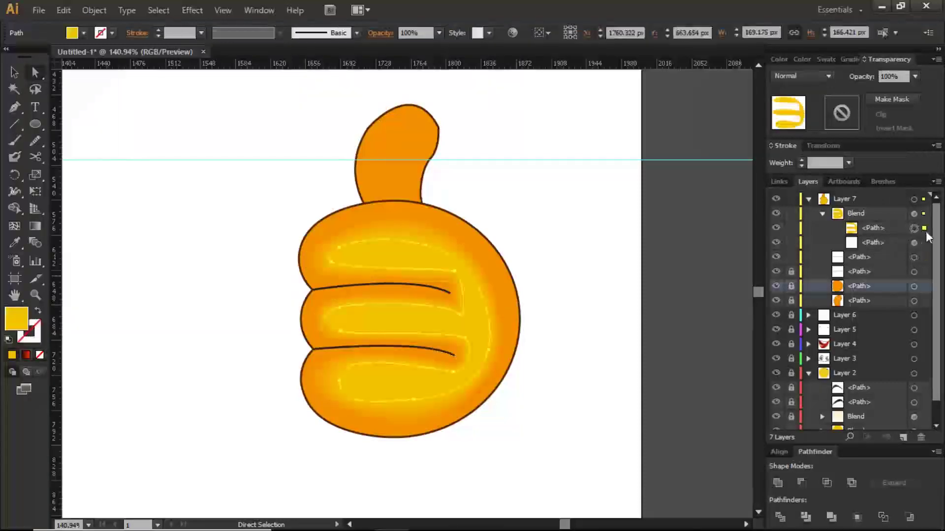
{"action": "left_click", "coordinate": [914, 243], "text": "shift"}
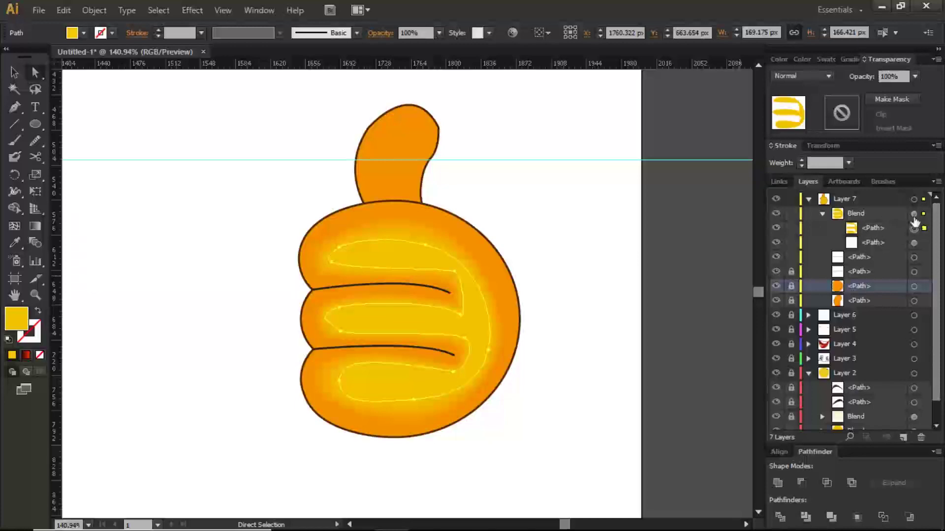
Apply a Gaussian Blur with a 163.2-pixel radius to the whole fist blend, previewing it first, and deselect the blend
{"action": "left_click", "coordinate": [914, 215]}
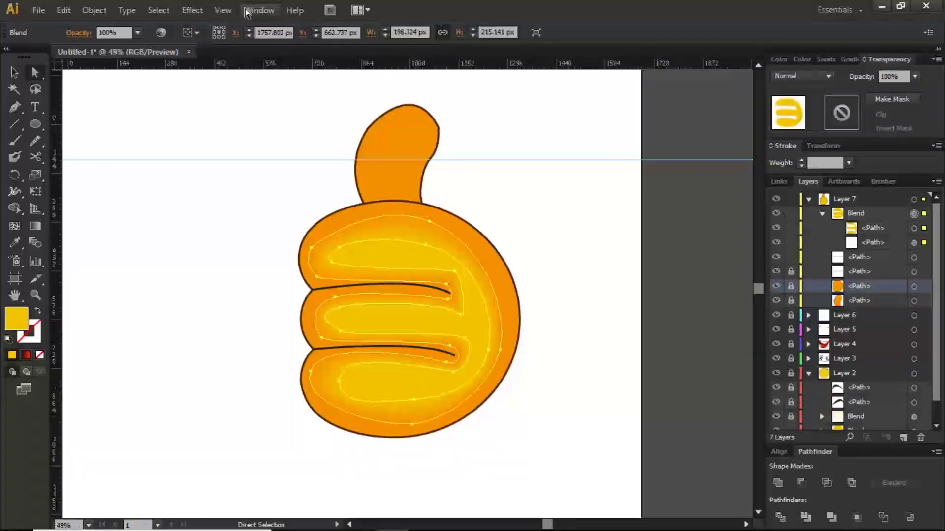
{"action": "key", "text": "ctrl+0"}
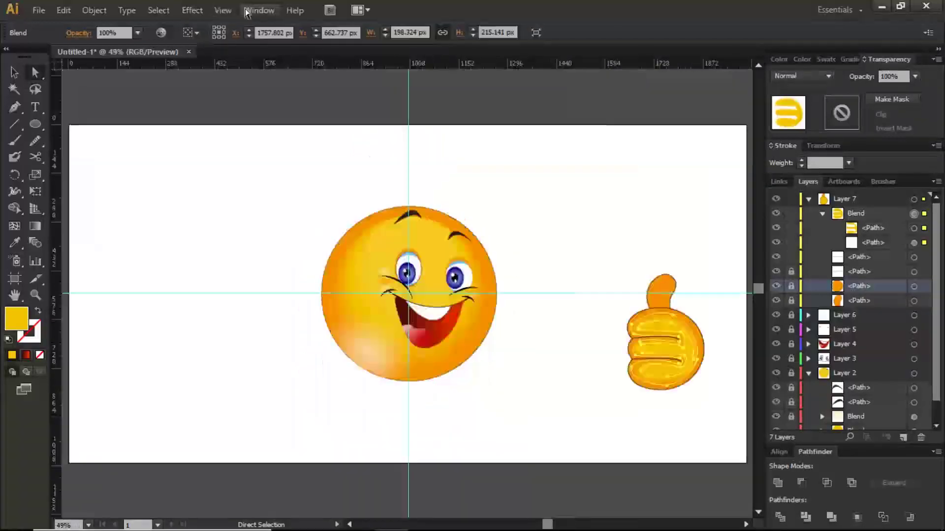
{"action": "left_click", "coordinate": [192, 10]}
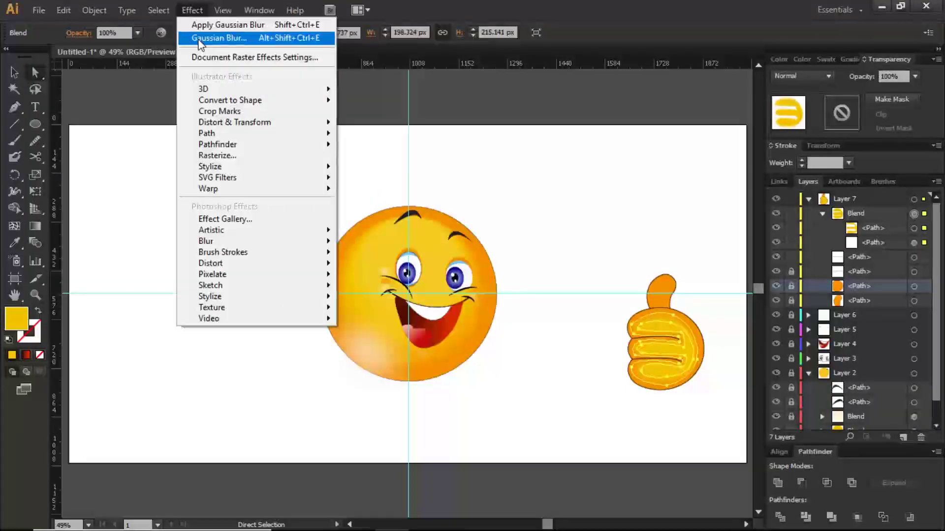
{"action": "left_click", "coordinate": [203, 40]}
{"action": "left_click_drag", "start_coordinate": [570, 342], "coordinate": [465, 342]}
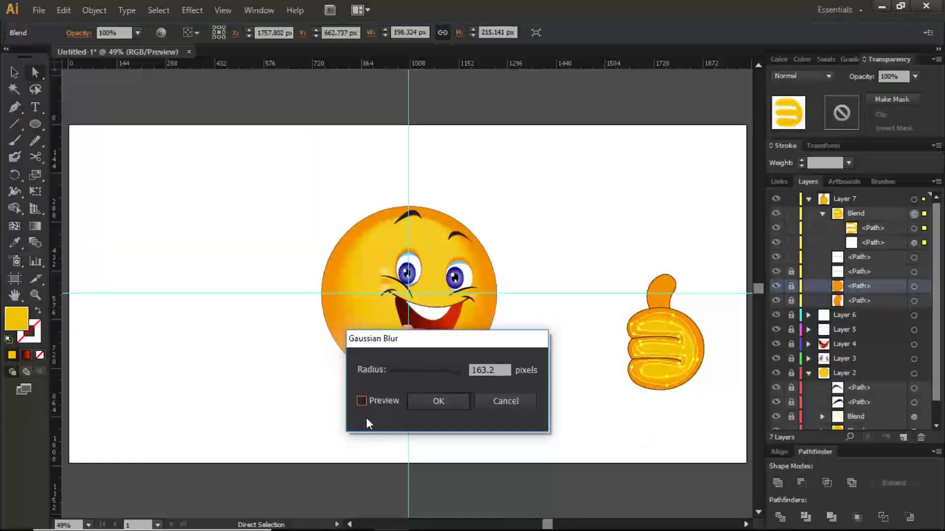
{"action": "left_click", "coordinate": [366, 401]}
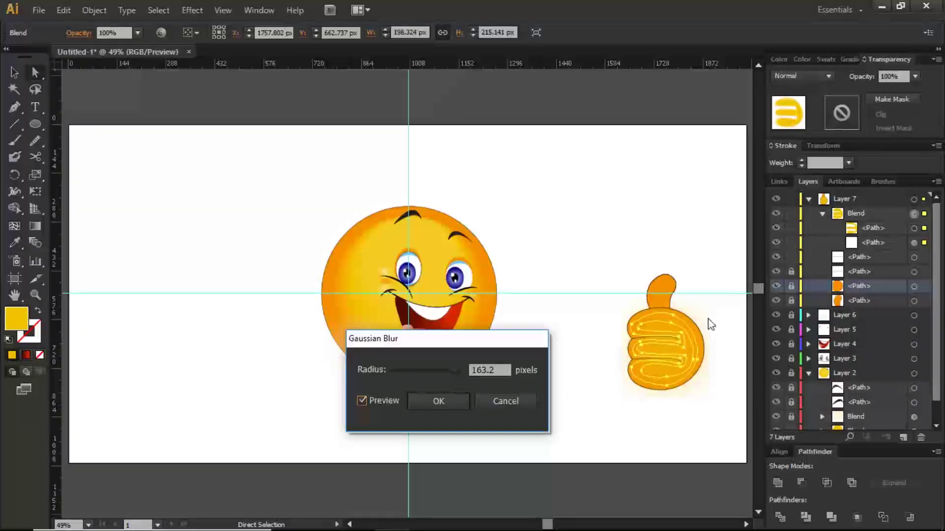
{"action": "left_click", "coordinate": [459, 405]}
{"action": "left_click", "coordinate": [573, 386]}
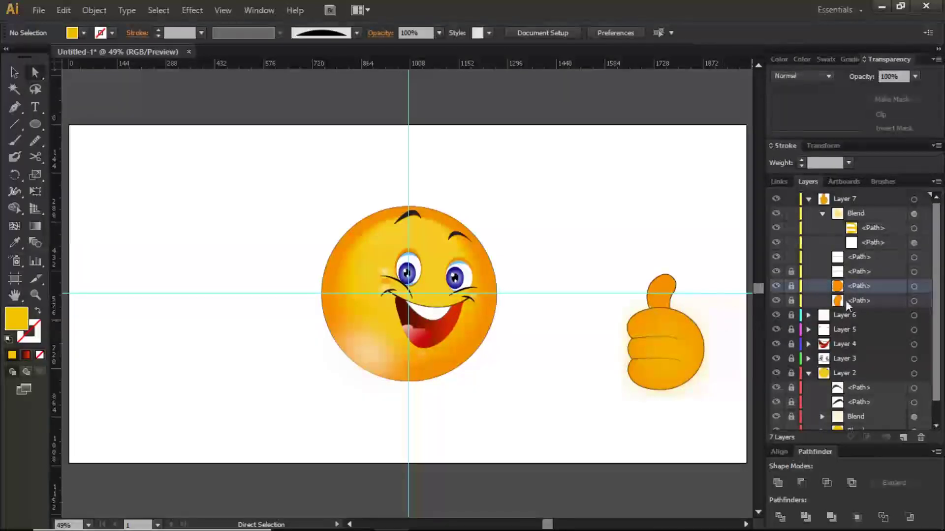
Unlock the upper crease line and move the fist blend beneath both crease lines in the stacking order
{"action": "left_click", "coordinate": [791, 271]}
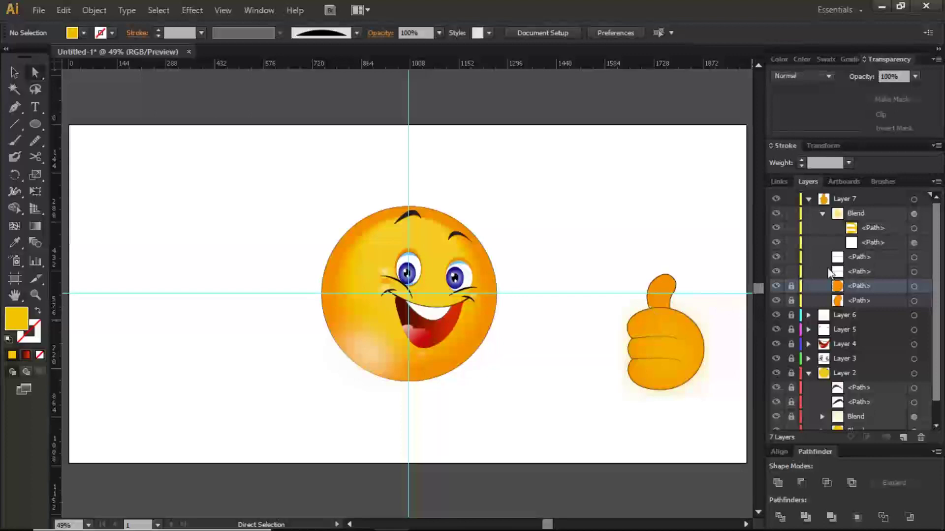
{"action": "left_click", "coordinate": [864, 259]}
{"action": "left_click_drag", "start_coordinate": [871, 217], "coordinate": [860, 274]}
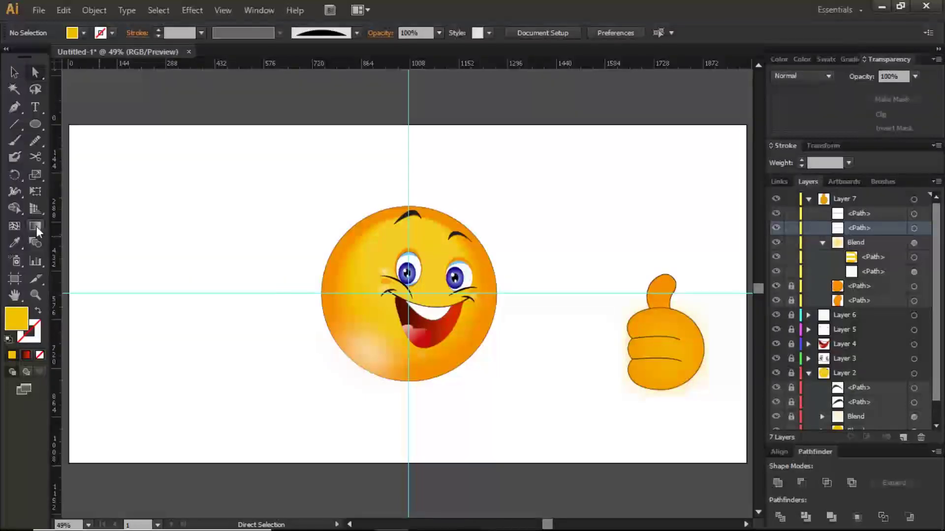
Paint white Blob Brush highlights without a stroke on the top finger, both crease ends, and the middle and lowest fingers
{"action": "left_click", "coordinate": [14, 158]}
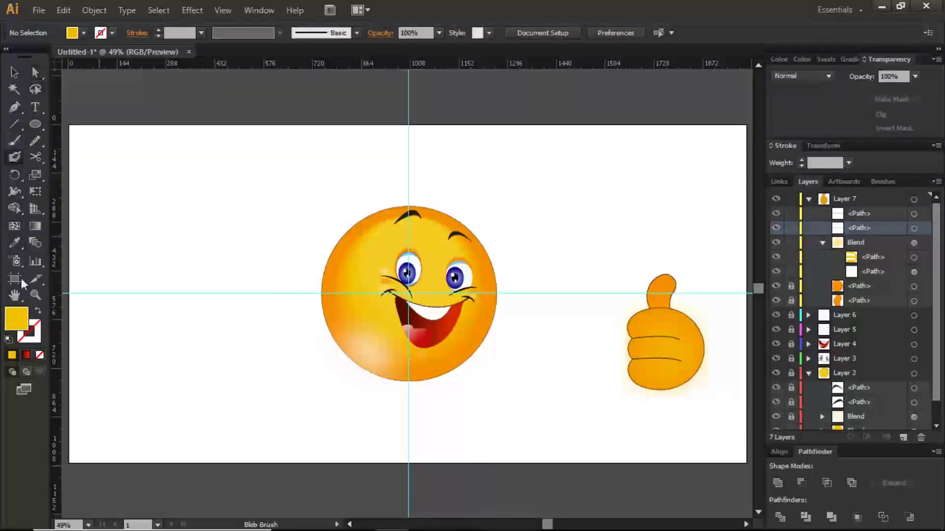
{"action": "left_click", "coordinate": [9, 339]}
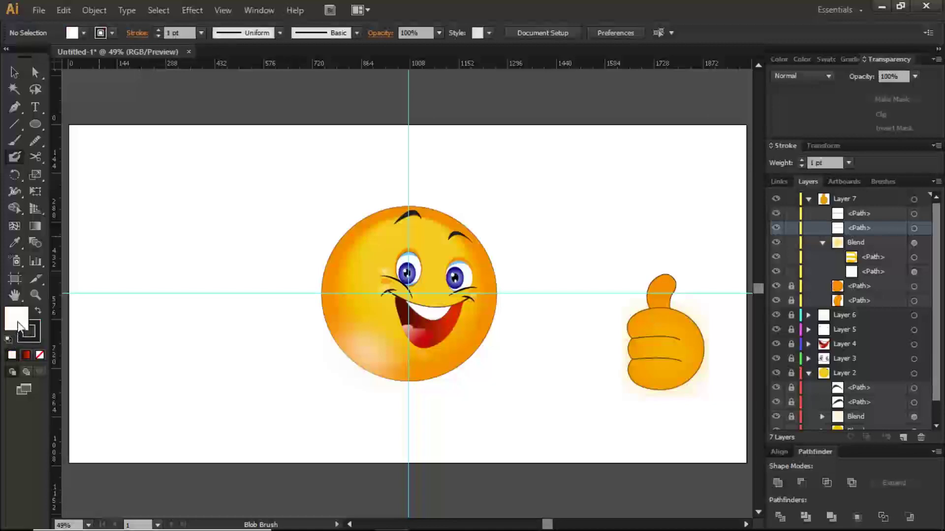
{"action": "left_click", "coordinate": [39, 334]}
{"action": "left_click", "coordinate": [40, 355]}
{"action": "left_click", "coordinate": [17, 320]}
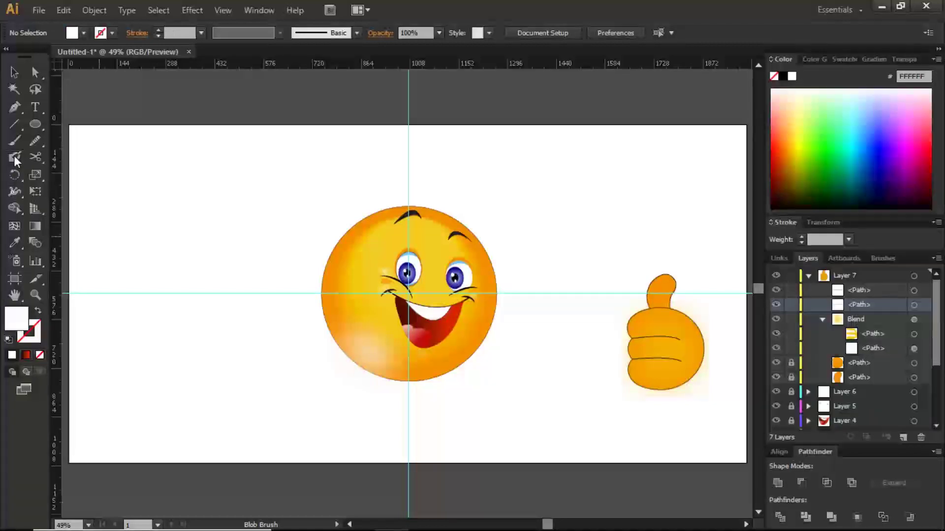
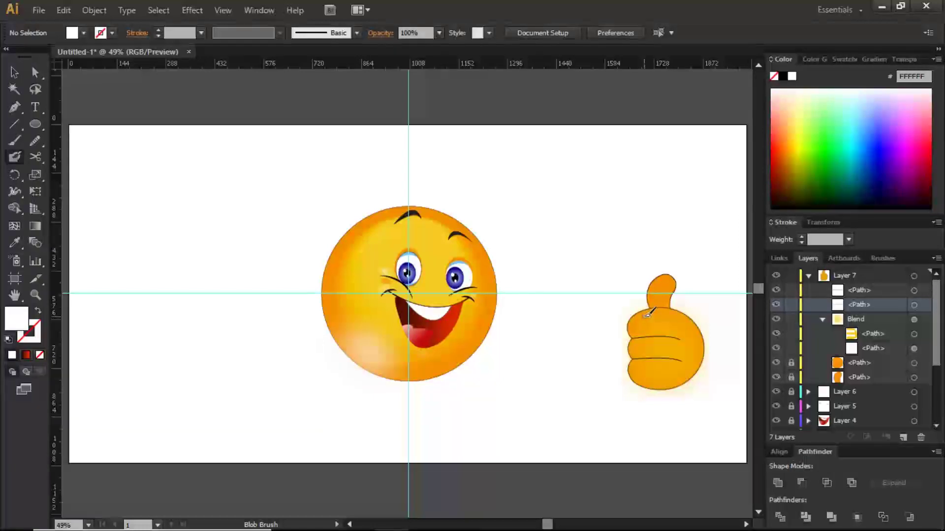
{"action": "mouse_move", "coordinate": [649, 316]}
{"action": "left_mouse_down"}
{"action": "mouse_move", "coordinate": [675, 315]}
{"action": "mouse_move", "coordinate": [645, 316]}
{"action": "left_mouse_up"}
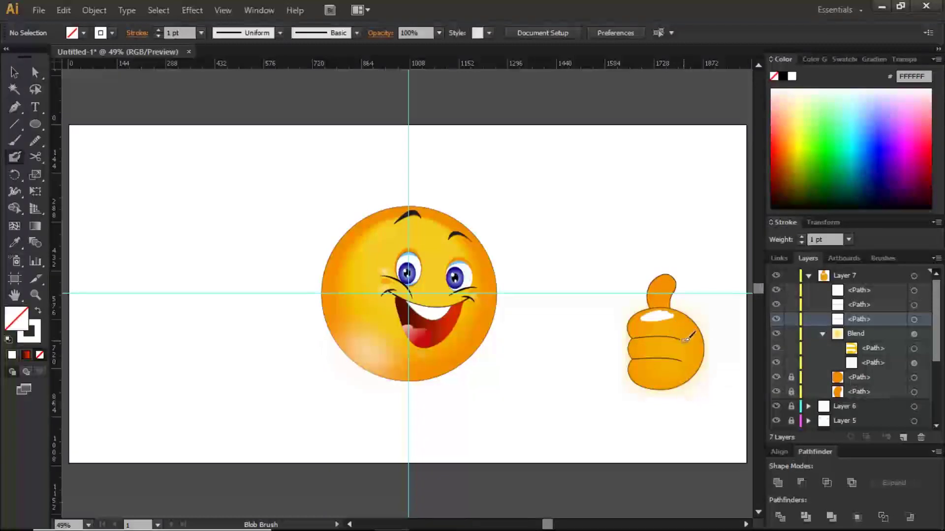
{"action": "left_click_drag", "start_coordinate": [683, 337], "coordinate": [684, 366]}
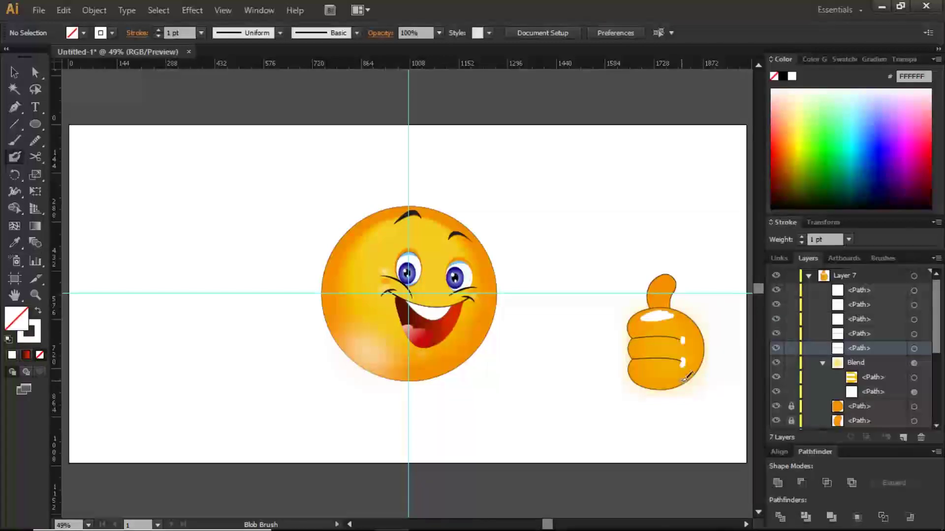
{"action": "mouse_move", "coordinate": [675, 348]}
{"action": "left_mouse_down"}
{"action": "mouse_move", "coordinate": [657, 349]}
{"action": "mouse_move", "coordinate": [678, 342]}
{"action": "left_mouse_up"}
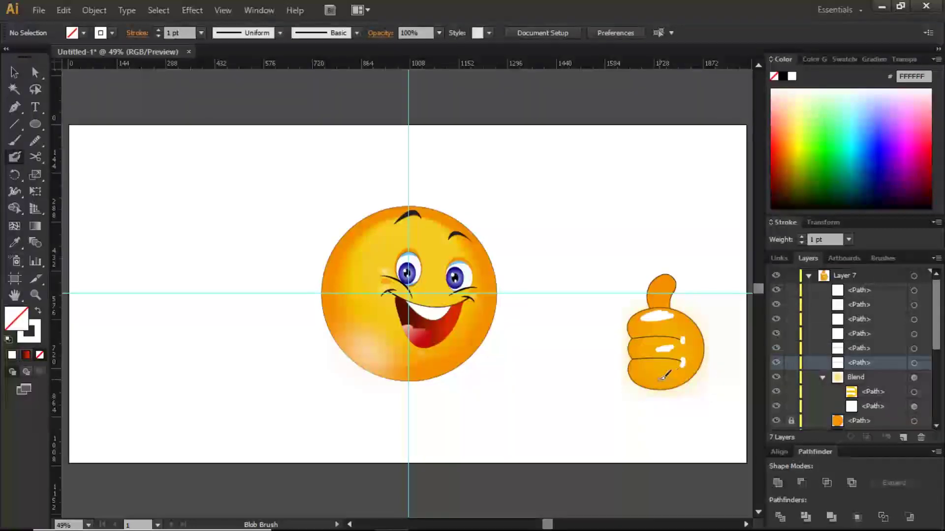
{"action": "mouse_move", "coordinate": [662, 363]}
{"action": "left_mouse_down"}
{"action": "mouse_move", "coordinate": [642, 366]}
{"action": "mouse_move", "coordinate": [664, 365]}
{"action": "left_mouse_up"}
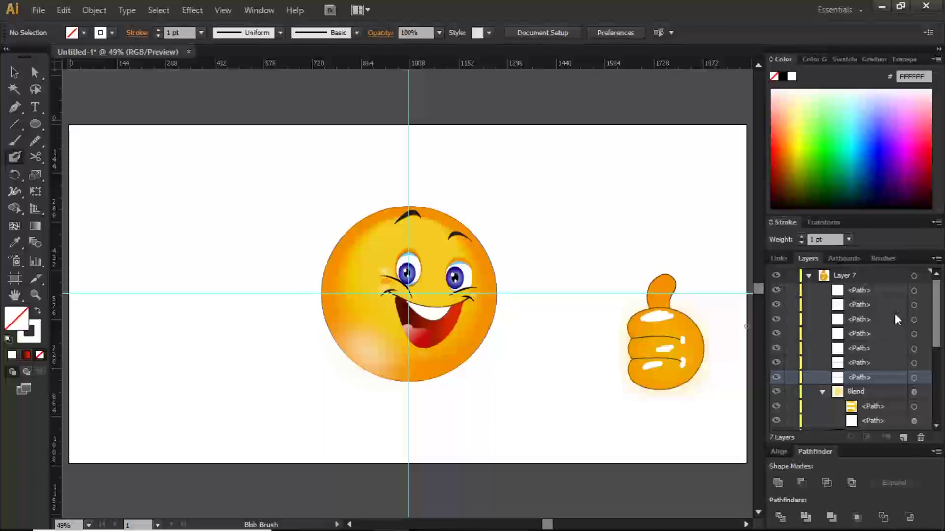
Apply a previewed Gaussian Blur with a reduced radius to the five white fist highlights together, then deselect them
{"action": "left_click", "coordinate": [914, 333], "text": "shift"}
{"action": "left_click", "coordinate": [913, 318], "text": "shift"}
{"action": "left_click", "coordinate": [913, 304], "text": "shift"}
{"action": "left_click", "coordinate": [914, 289], "text": "shift"}
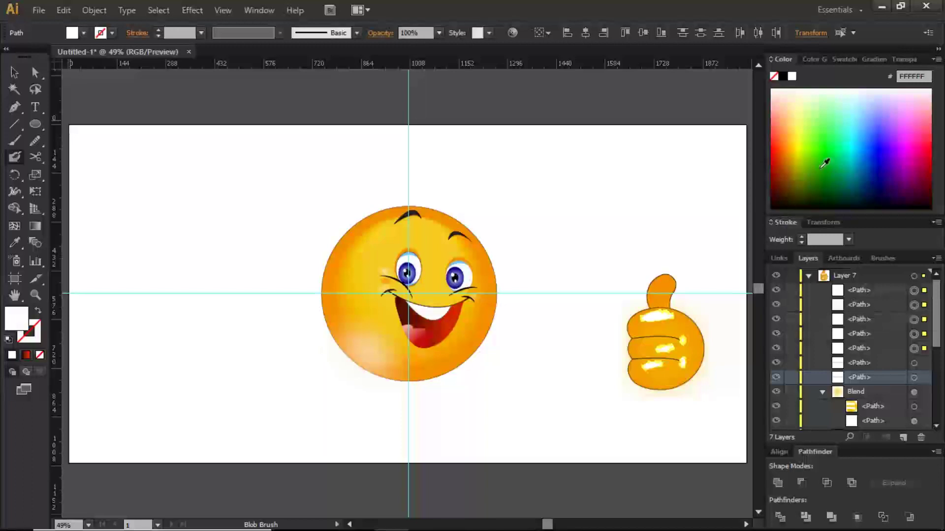
{"action": "left_click", "coordinate": [901, 58]}
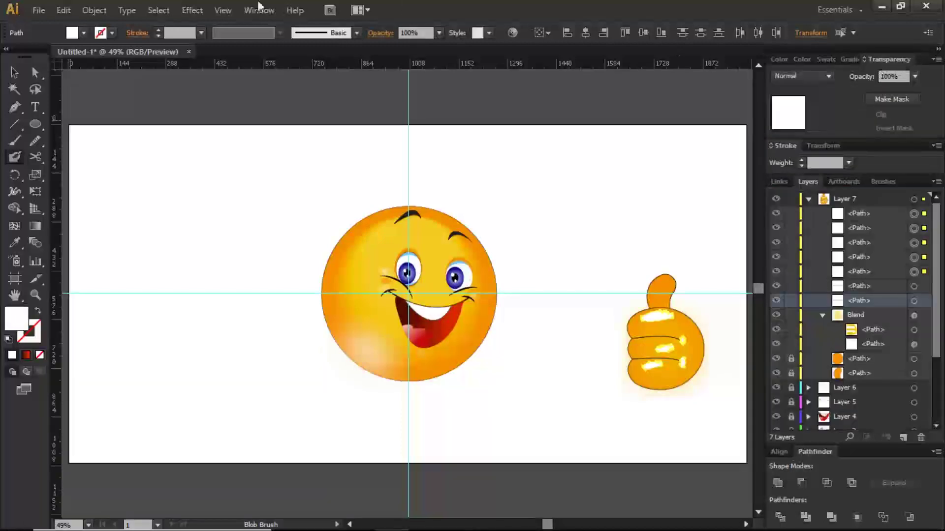
{"action": "left_click", "coordinate": [201, 8]}
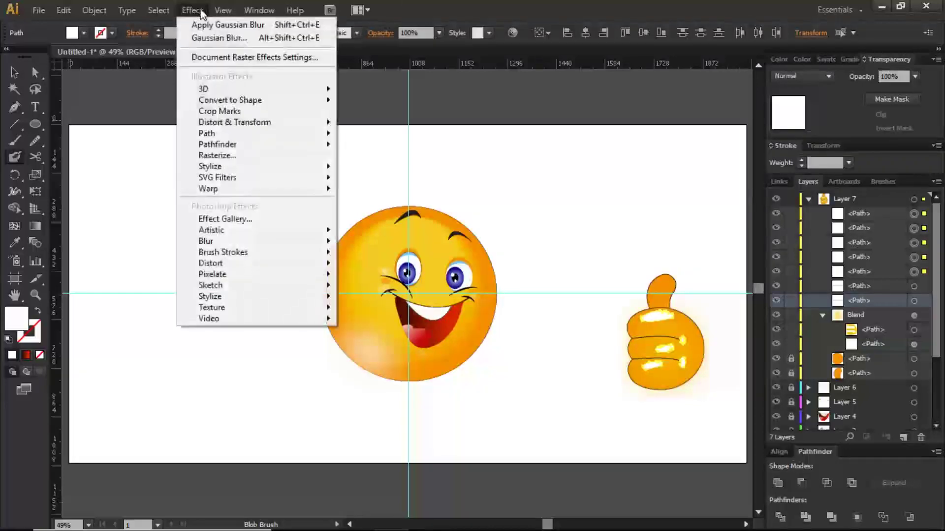
{"action": "left_click", "coordinate": [206, 38]}
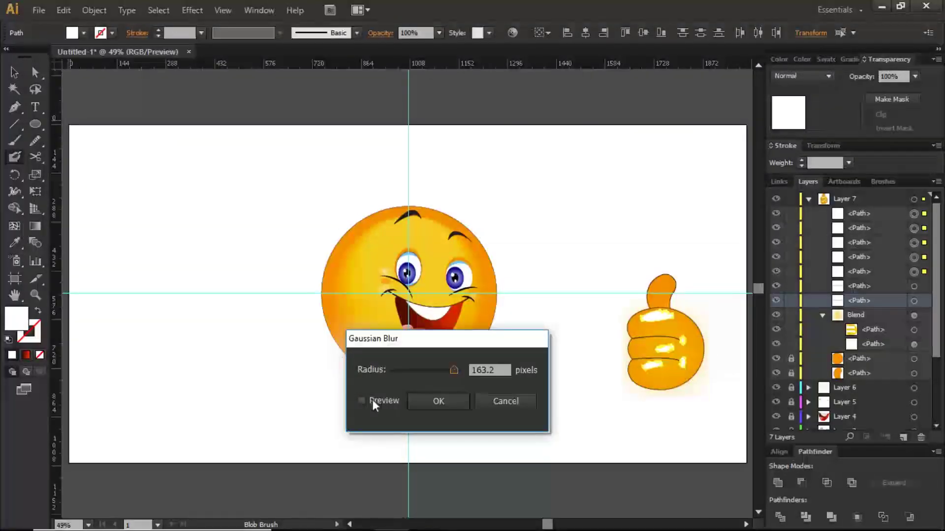
{"action": "left_click", "coordinate": [362, 401]}
{"action": "left_click_drag", "start_coordinate": [430, 368], "coordinate": [447, 368]}
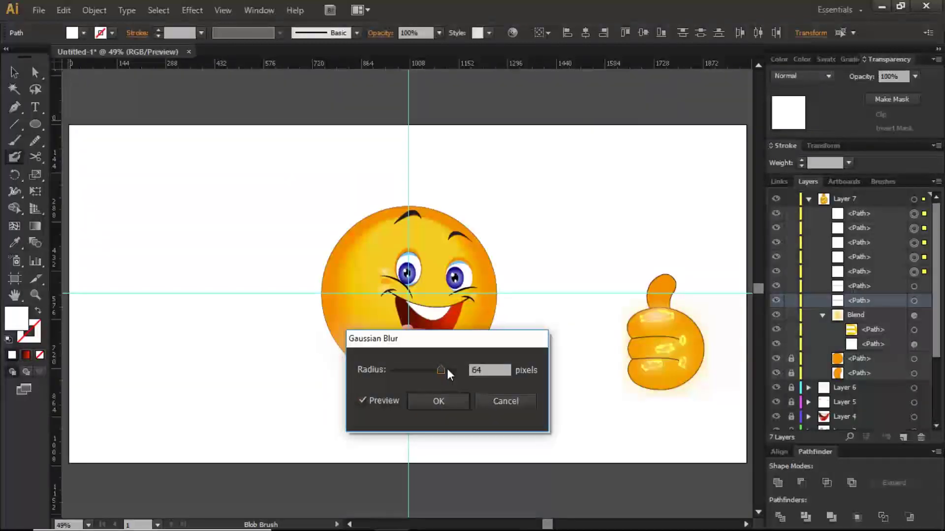
{"action": "left_click_drag", "start_coordinate": [441, 370], "coordinate": [434, 371]}
{"action": "left_click", "coordinate": [444, 400]}
{"action": "key", "text": "v"}
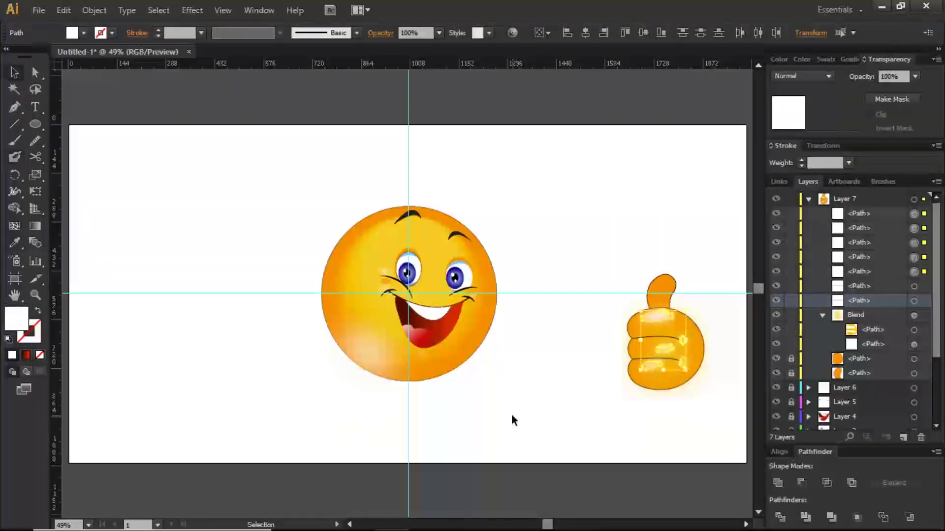
{"action": "left_click", "coordinate": [471, 414]}
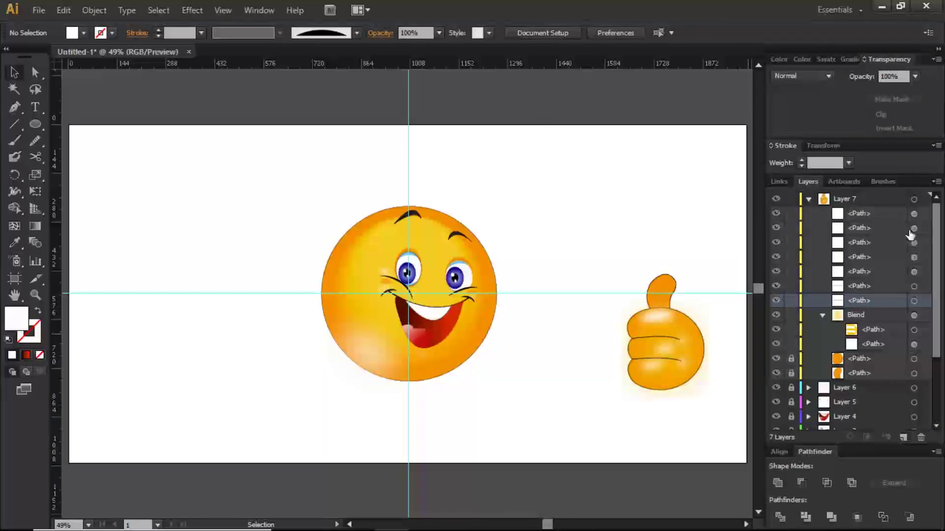
Set the opacity of all five blurred fist highlights to 50% and deselect them
{"action": "left_click", "coordinate": [914, 213]}
{"action": "left_click", "coordinate": [913, 228], "text": "shift"}
{"action": "left_click", "coordinate": [913, 242], "text": "shift"}
{"action": "left_click", "coordinate": [914, 257], "text": "shift"}
{"action": "left_click", "coordinate": [914, 271], "text": "shift"}
{"action": "left_click", "coordinate": [913, 76]}
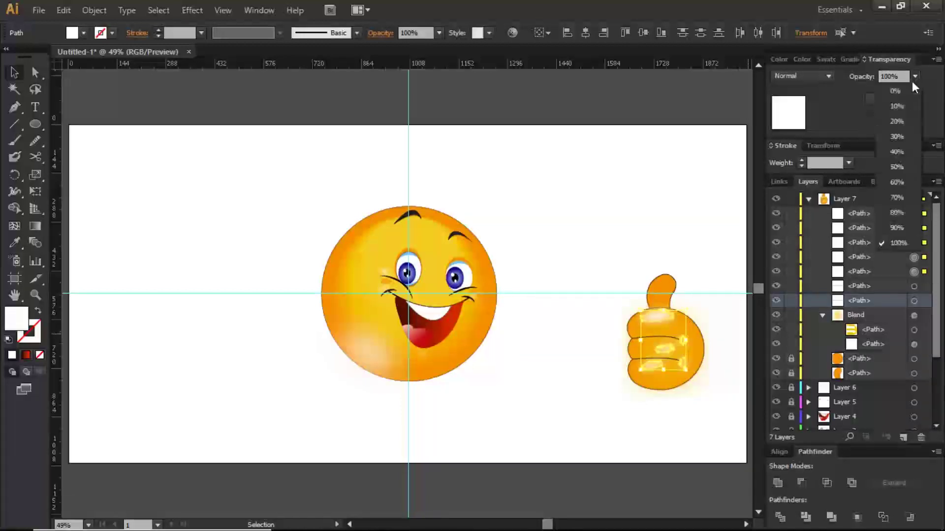
{"action": "left_click", "coordinate": [895, 213]}
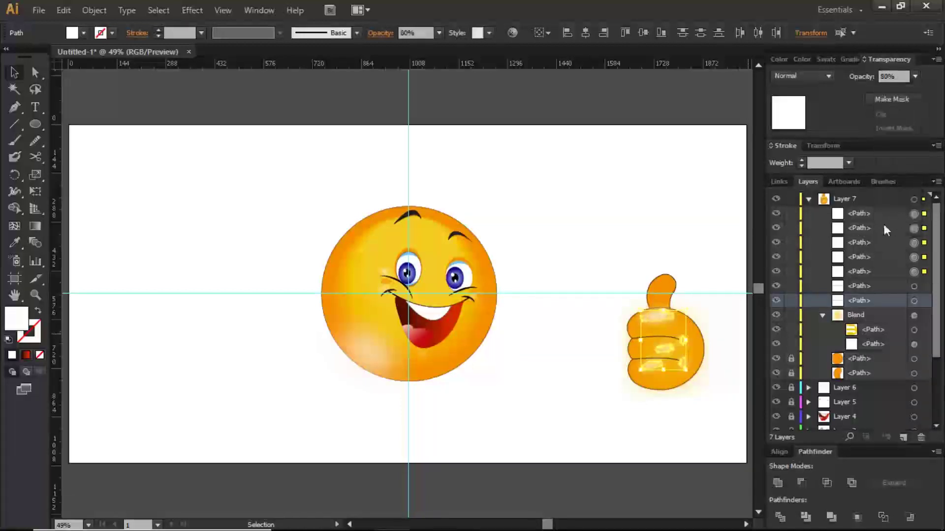
{"action": "left_click", "coordinate": [915, 76]}
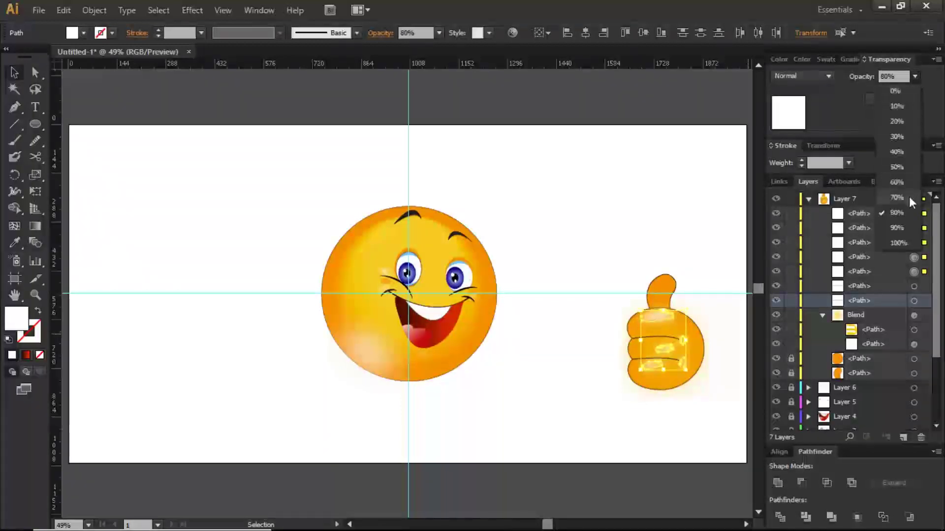
{"action": "left_click", "coordinate": [898, 172]}
{"action": "left_click", "coordinate": [727, 243]}
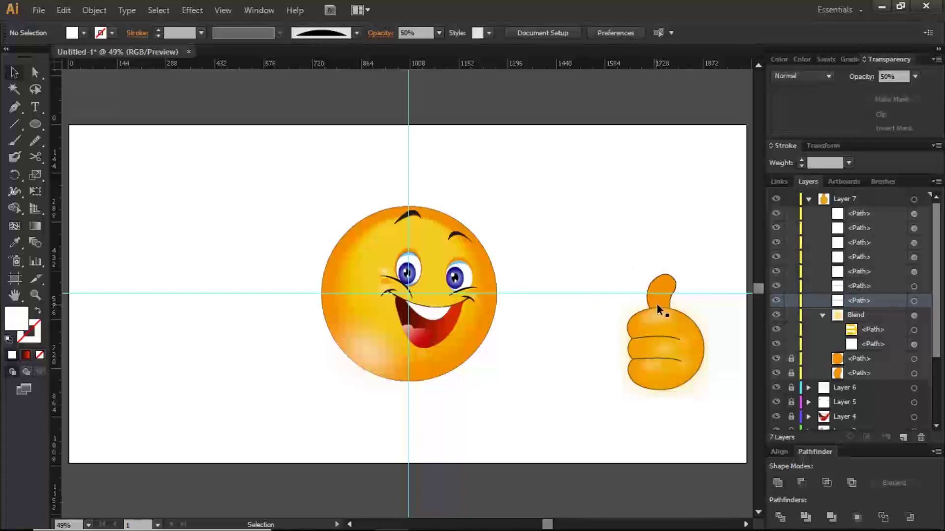
Draw a closed white shape with the Pen tool just inside the thumb outline, extending slightly over the fist's upper edge
{"action": "key", "text": "z"}
{"action": "left_click_drag", "start_coordinate": [610, 265], "coordinate": [719, 424]}
{"action": "key", "text": "space"}
{"action": "left_click_drag", "start_coordinate": [487, 202], "coordinate": [503, 229]}
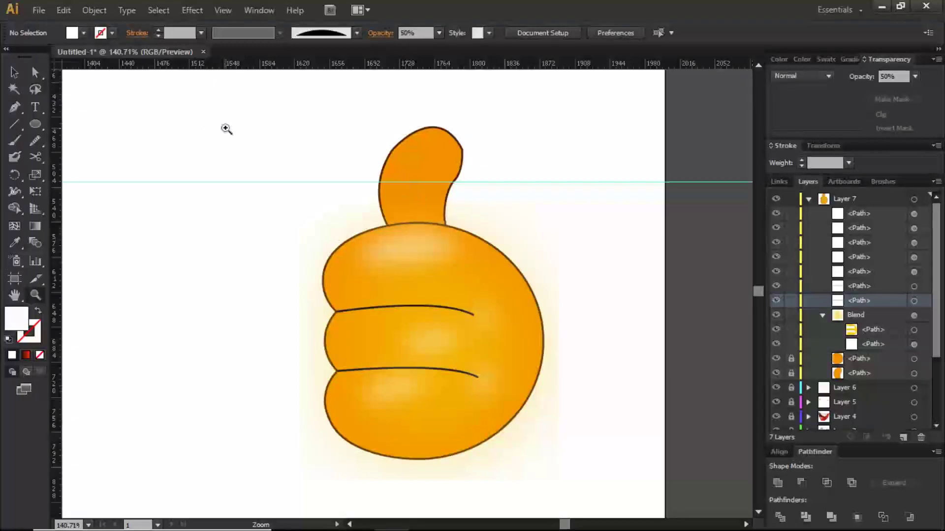
{"action": "left_click", "coordinate": [14, 108]}
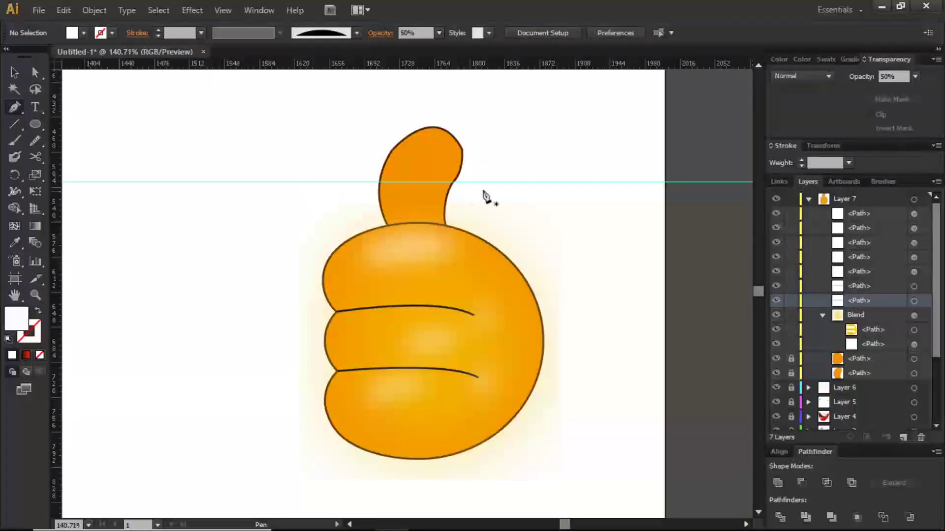
{"action": "left_click", "coordinate": [392, 217]}
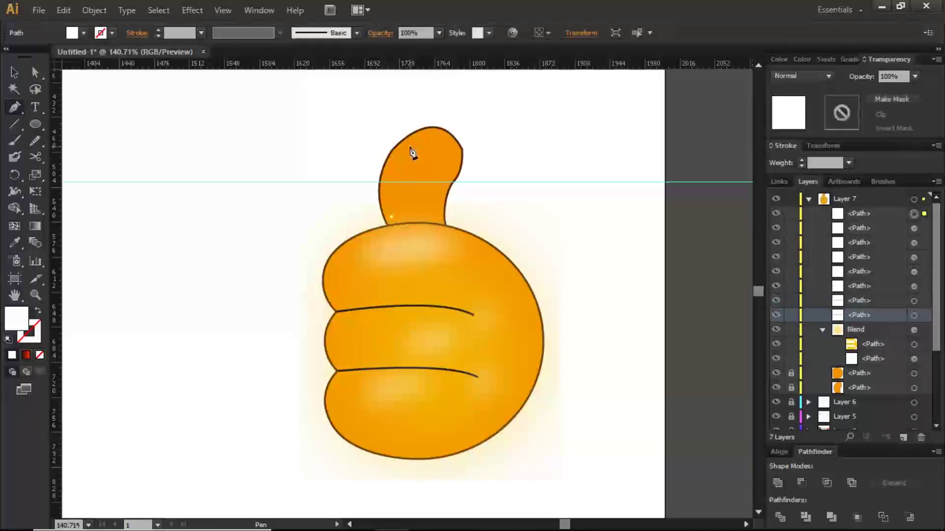
{"action": "left_click_drag", "start_coordinate": [419, 138], "coordinate": [466, 118]}
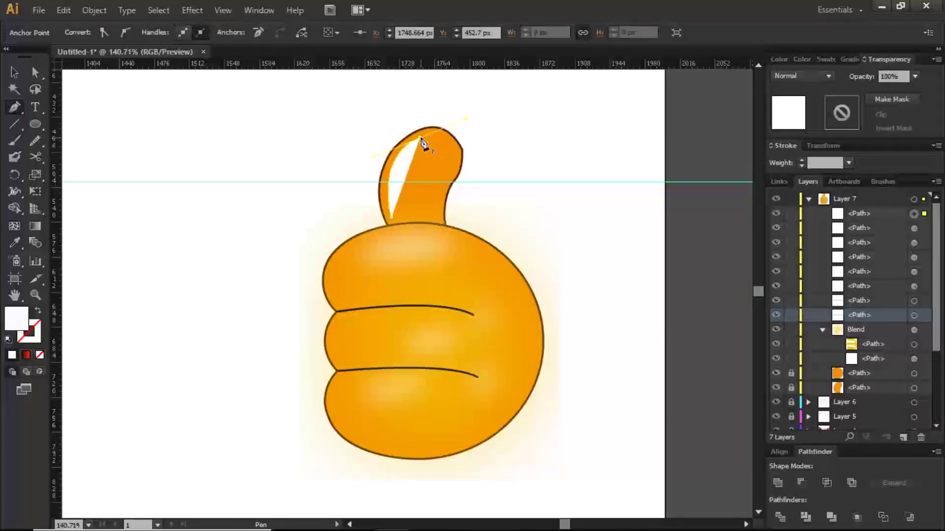
{"action": "left_click", "coordinate": [422, 140]}
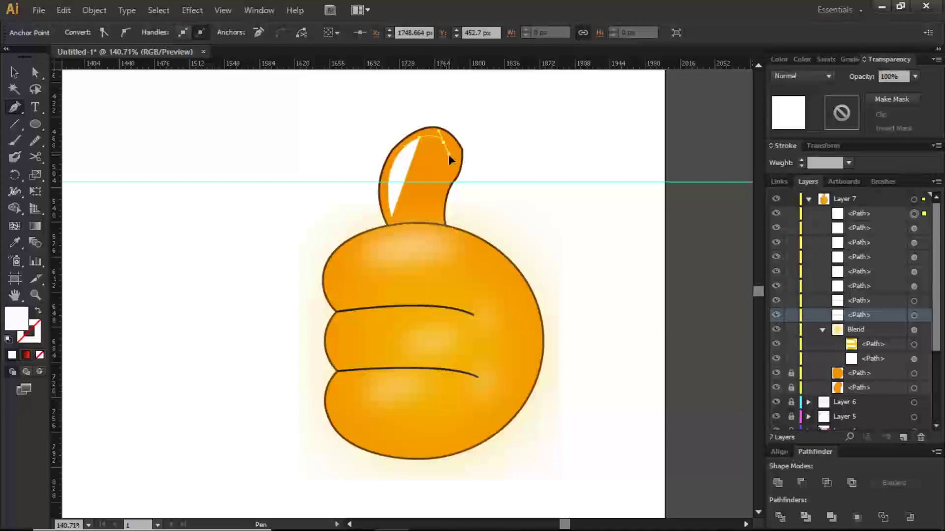
{"action": "left_click", "coordinate": [448, 155]}
{"action": "key", "text": "ctrl"}
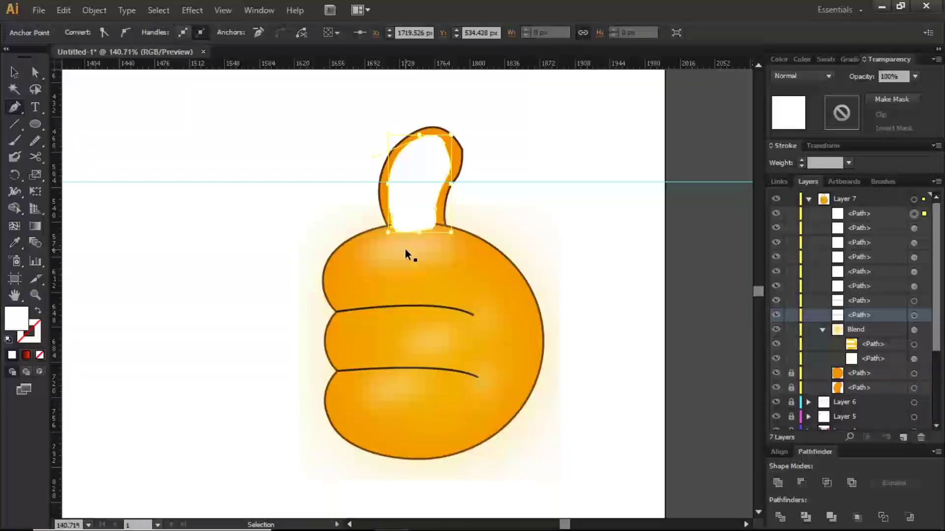
Fill the new thumb shape with yellow sampled from the face using the Eyedropper and set its opacity to 100%
{"action": "key", "text": "ctrl+0"}
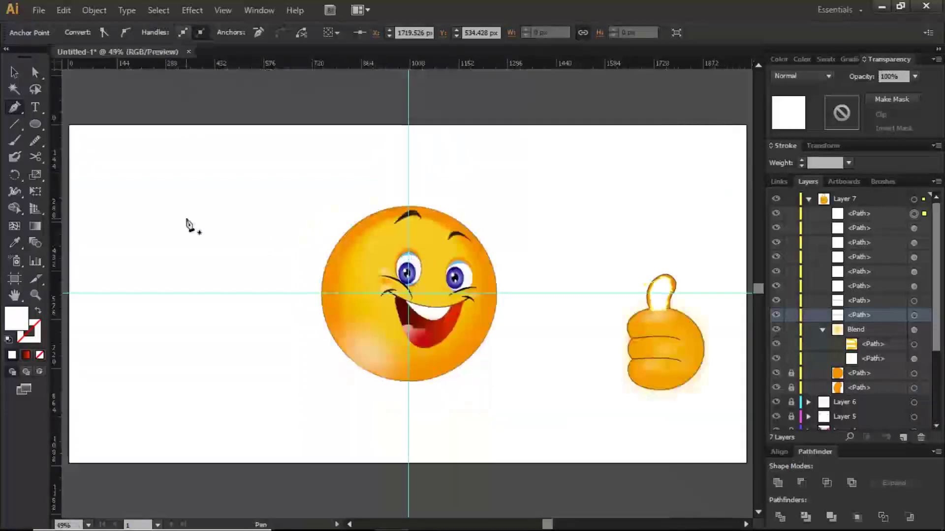
{"action": "left_click", "coordinate": [15, 242]}
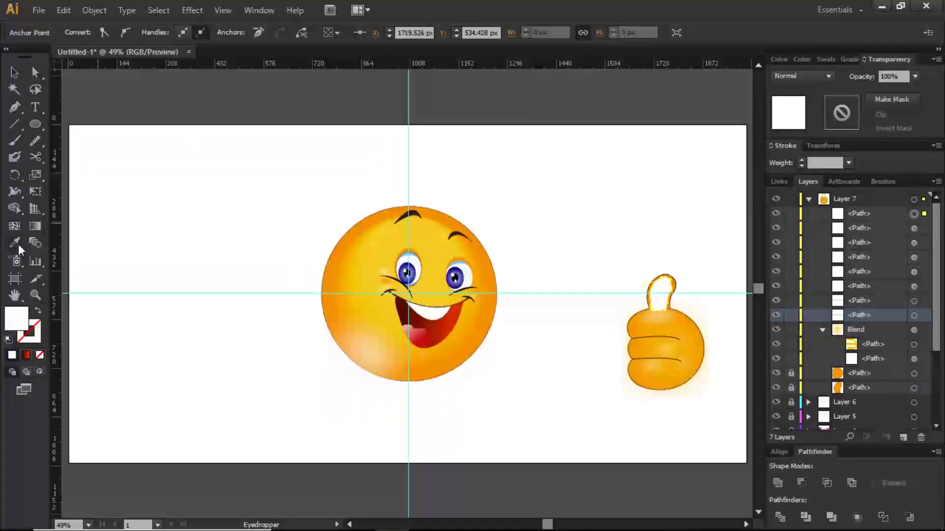
{"action": "left_click", "coordinate": [362, 247]}
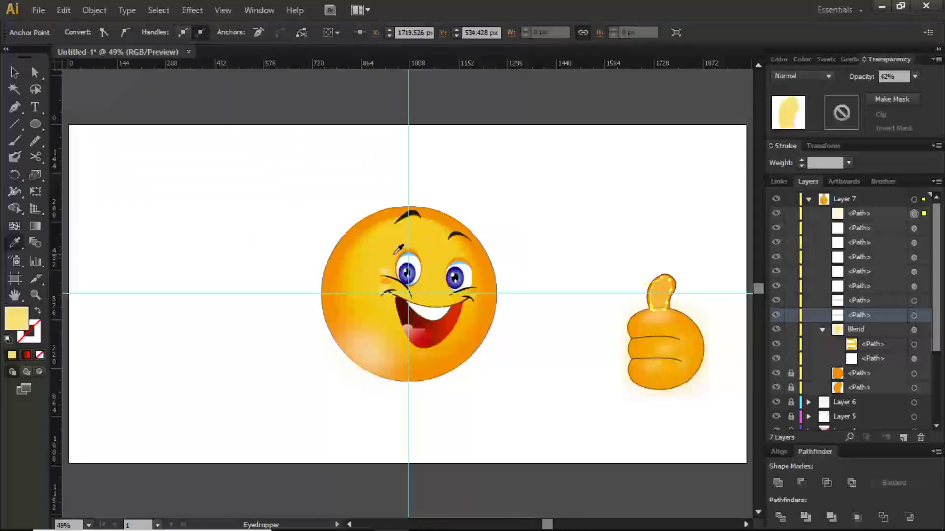
{"action": "left_click", "coordinate": [356, 252]}
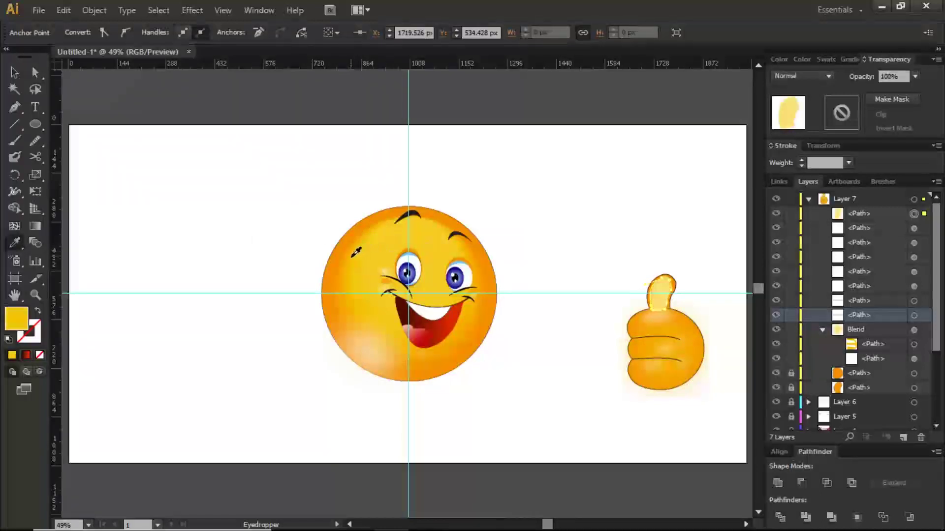
{"action": "left_click", "coordinate": [366, 247]}
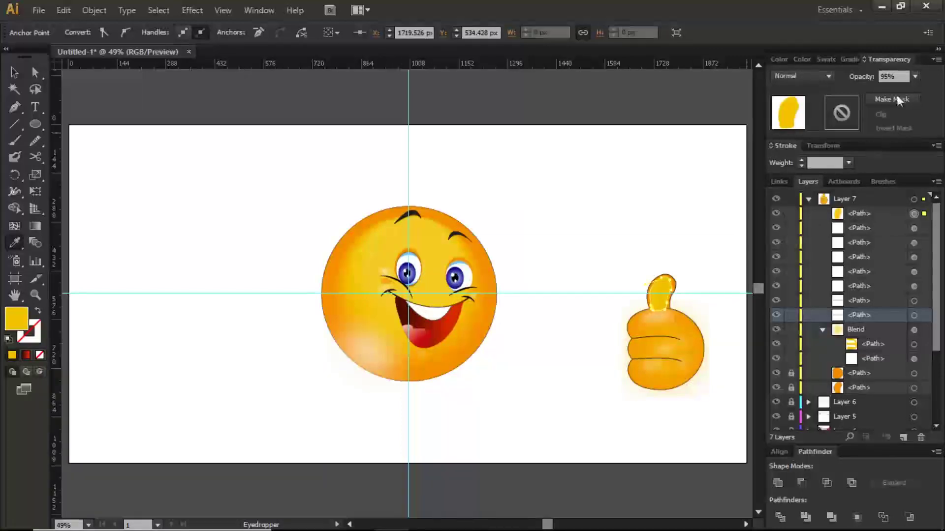
{"action": "left_click", "coordinate": [914, 77]}
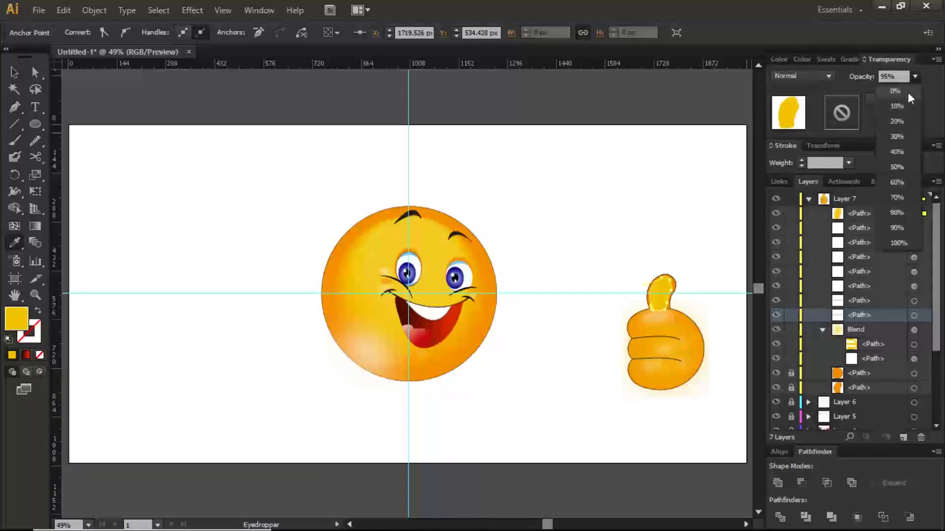
{"action": "left_click", "coordinate": [898, 243]}
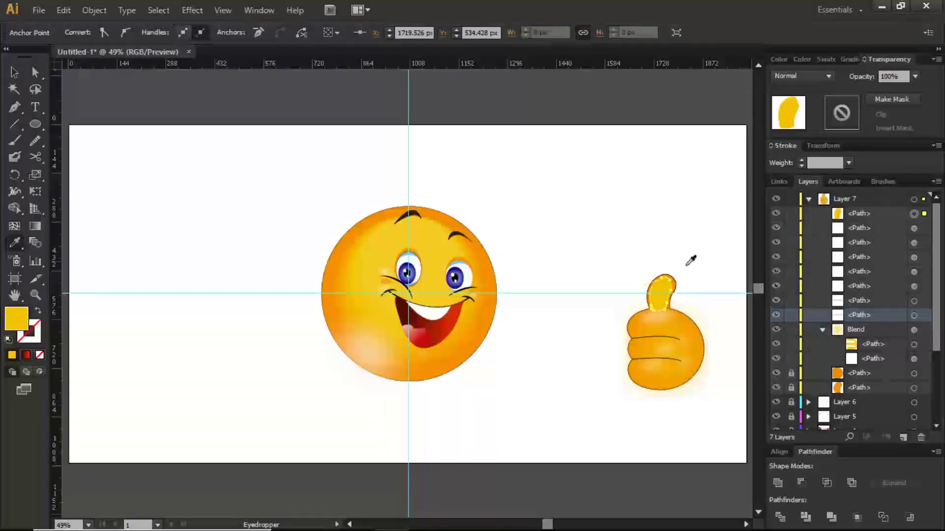
Duplicate the yellow thumb shape in place in front of the original and lock the lower copy
{"action": "left_click", "coordinate": [924, 215]}
{"action": "key", "text": "z"}
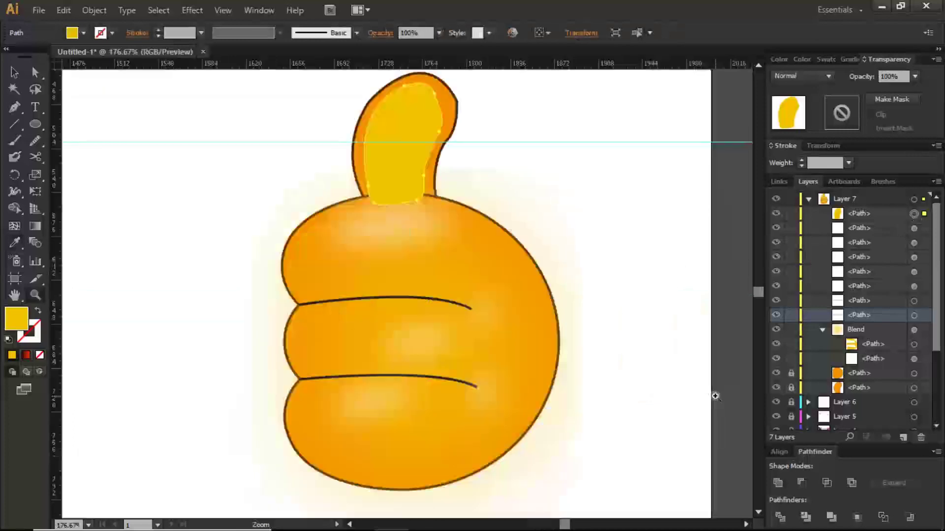
{"action": "left_click_drag", "start_coordinate": [609, 274], "coordinate": [722, 406]}
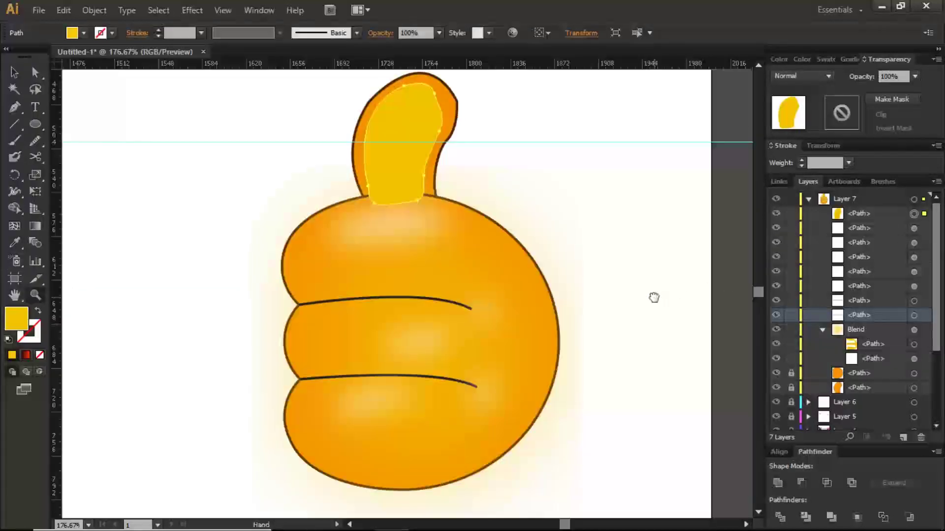
{"action": "scroll", "coordinate": [653, 298], "scroll_direction": "up", "scroll_amount": 2}
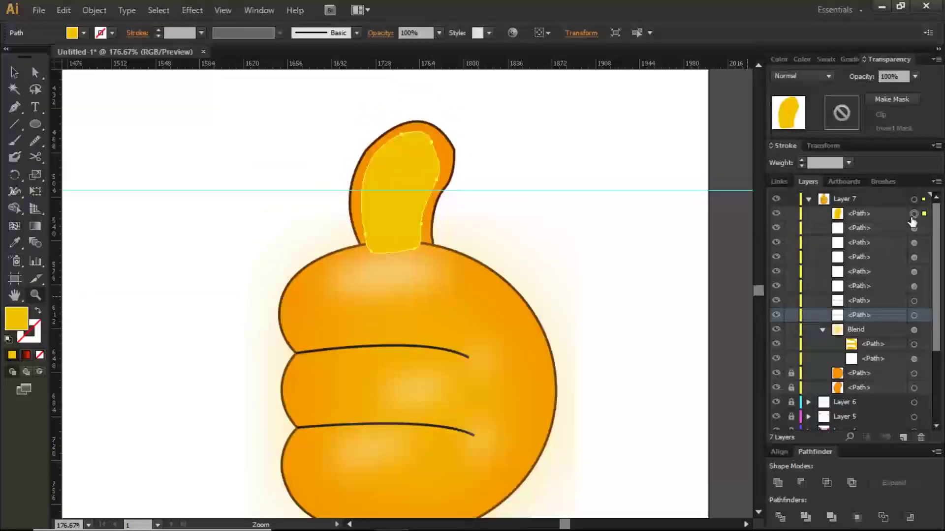
{"action": "key", "text": "ctrl+f"}
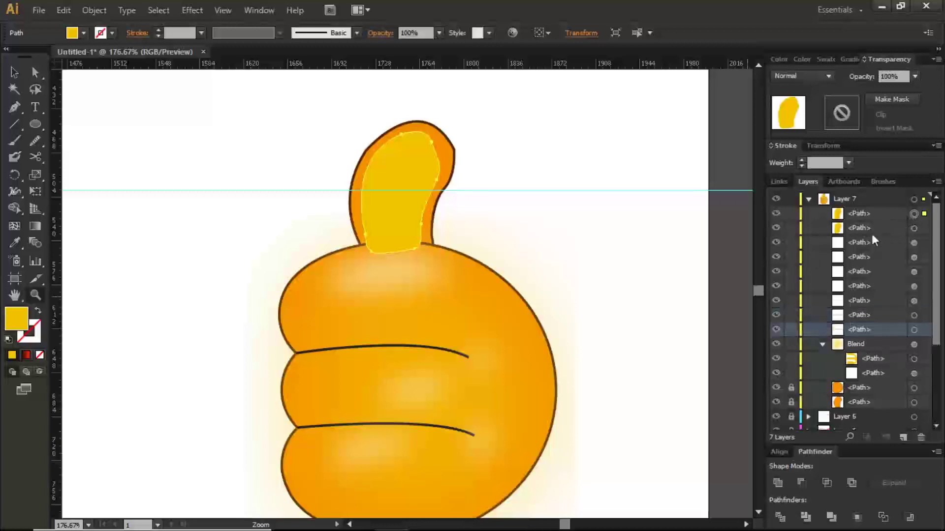
{"action": "left_click", "coordinate": [913, 228]}
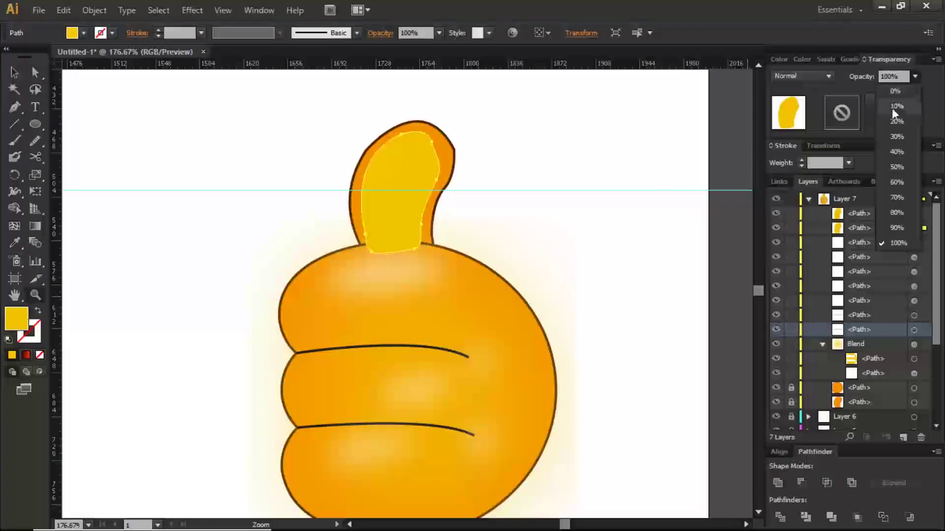
{"action": "left_click", "coordinate": [791, 229]}
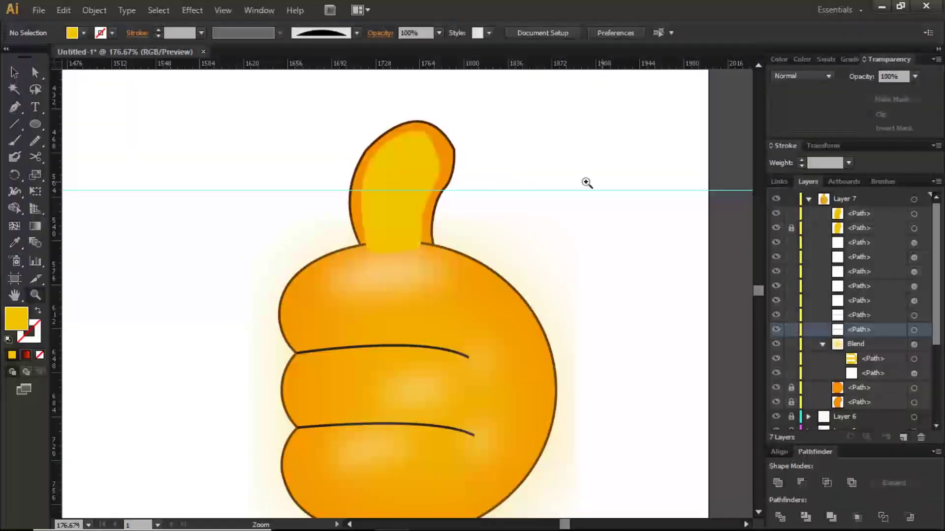
Move the anchor points of the upper yellow thumb shape inward with Direct Selection to make it smaller and narrower
{"action": "left_click", "coordinate": [913, 215]}
{"action": "key", "text": "a"}
{"action": "left_click", "coordinate": [399, 140]}
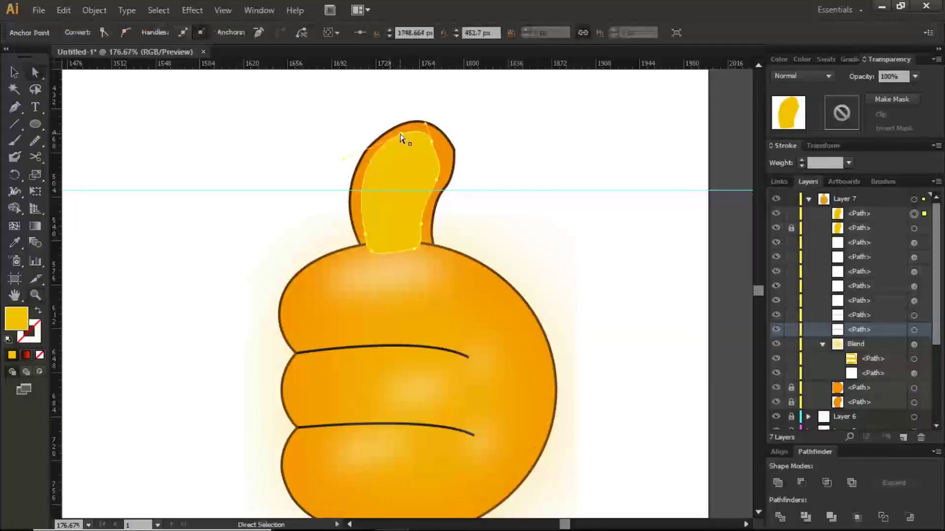
{"action": "left_click_drag", "start_coordinate": [399, 139], "coordinate": [399, 147]}
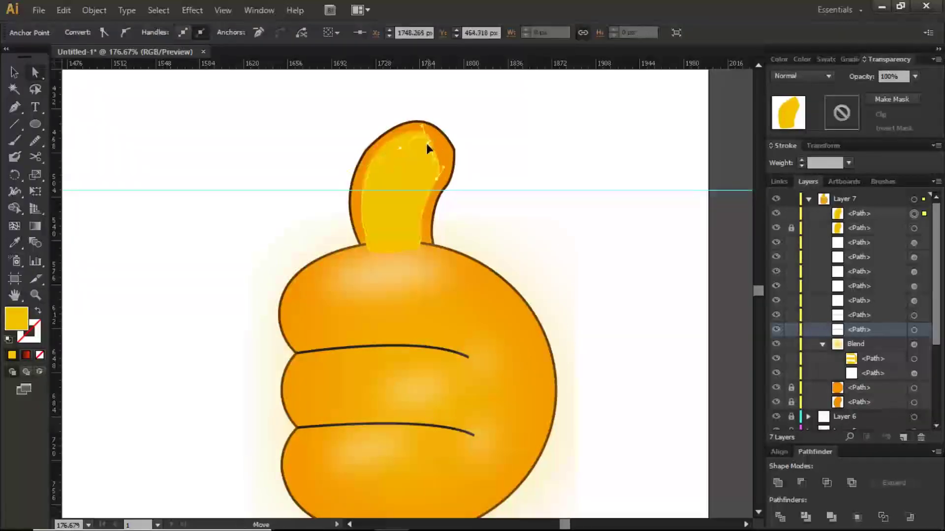
{"action": "left_click", "coordinate": [428, 189]}
{"action": "left_click_drag", "start_coordinate": [423, 238], "coordinate": [392, 244]}
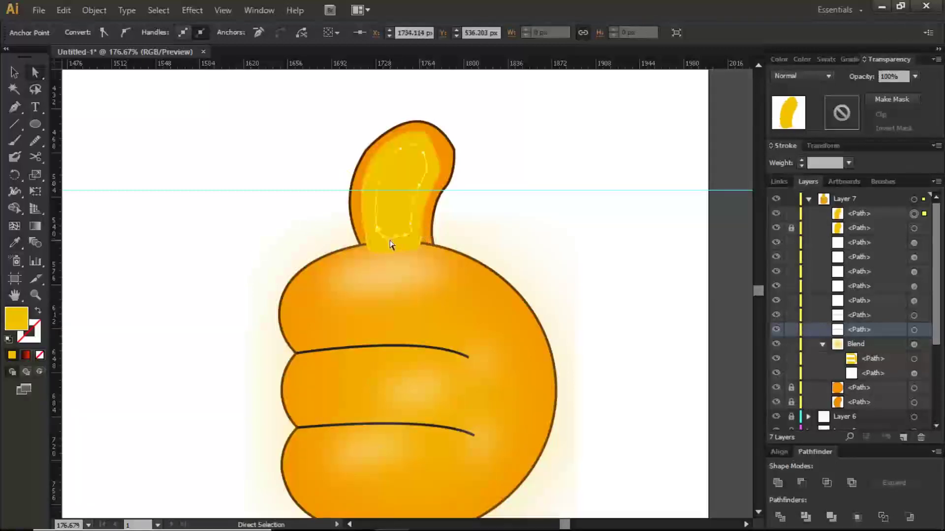
{"action": "left_click_drag", "start_coordinate": [407, 224], "coordinate": [413, 236]}
Unlock the larger, lower yellow thumb shape and set its opacity to 0%
{"action": "left_click", "coordinate": [791, 229]}
{"action": "left_click", "coordinate": [924, 228]}
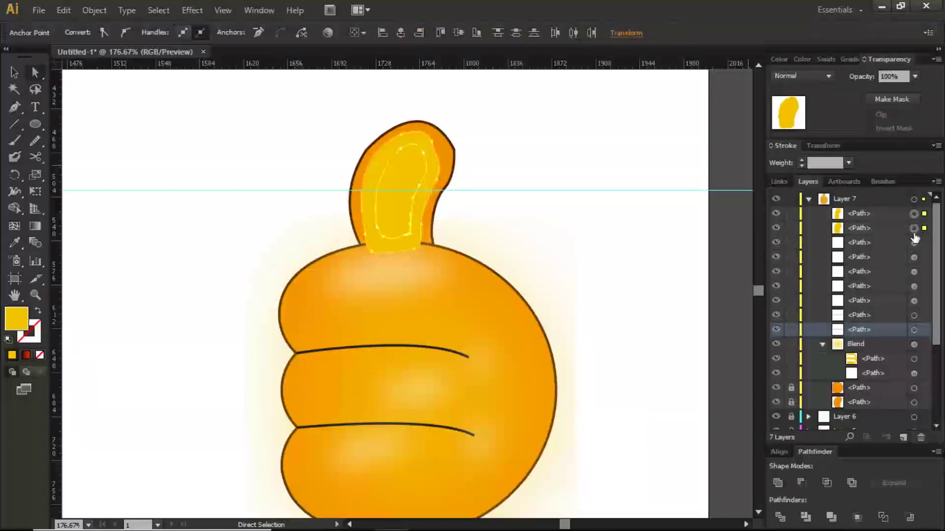
{"action": "left_click", "coordinate": [913, 228]}
{"action": "left_click", "coordinate": [914, 77]}
{"action": "left_click", "coordinate": [912, 126]}
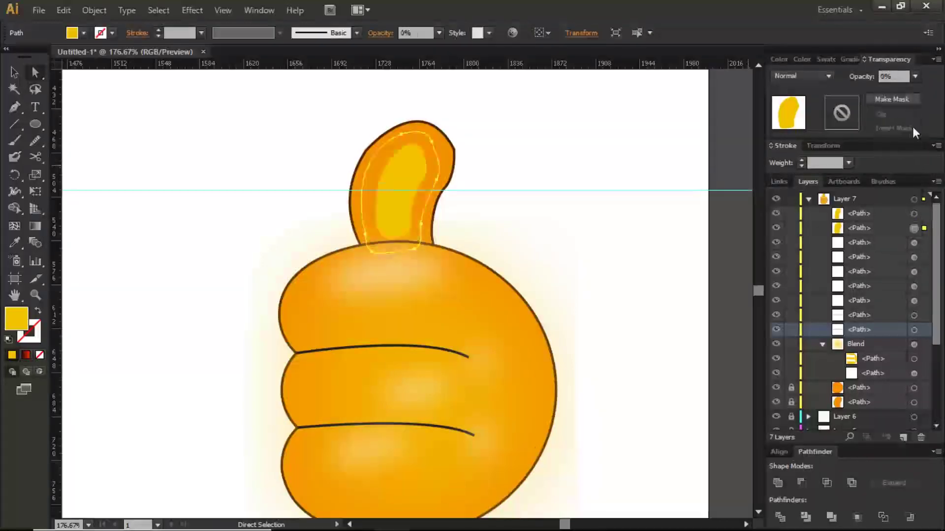
Blend the two yellow thumb shapes, the transparent larger one and the smaller opaque one, into a single soft blend
{"action": "left_click", "coordinate": [914, 214], "text": "shift"}
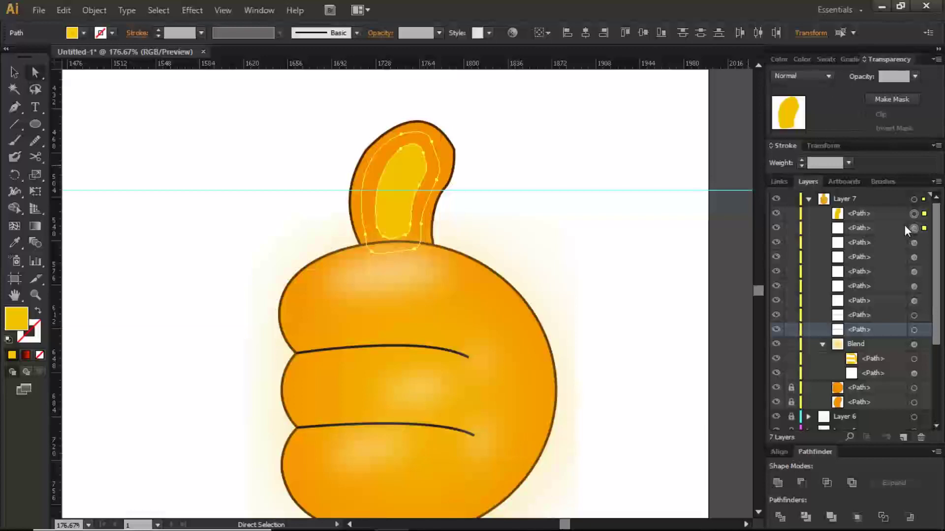
{"action": "key", "text": "ctrl+minus"}
{"action": "key", "text": "ctrl+minus"}
{"action": "key", "text": "ctrl+minus"}
{"action": "key", "text": "ctrl+minus"}
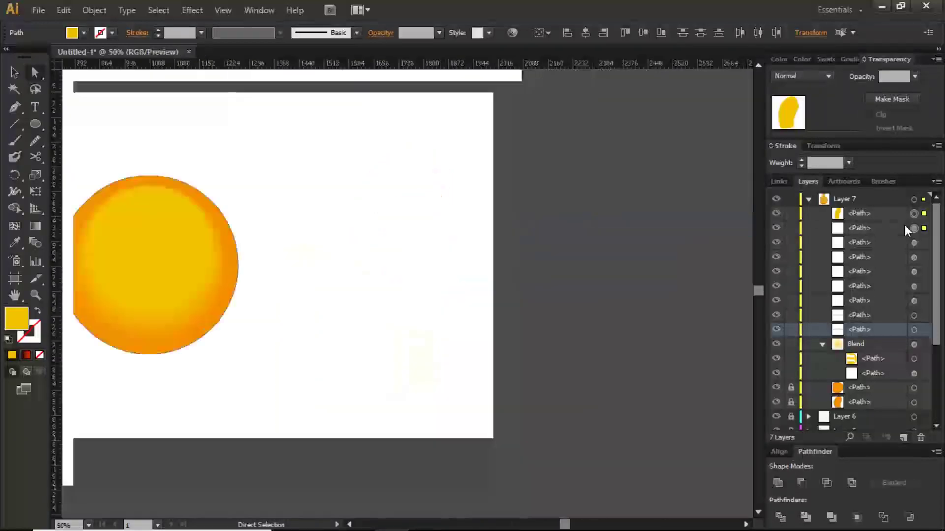
{"action": "key", "text": "ctrl+alt+b"}
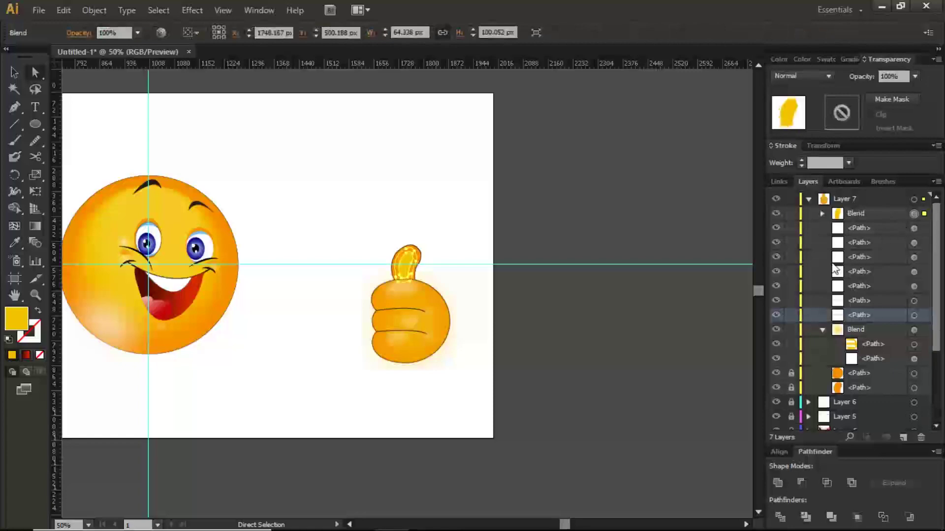
Apply a Gaussian Blur with a 70.5-pixel radius to the thumb's yellow blend
{"action": "left_click", "coordinate": [651, 304]}
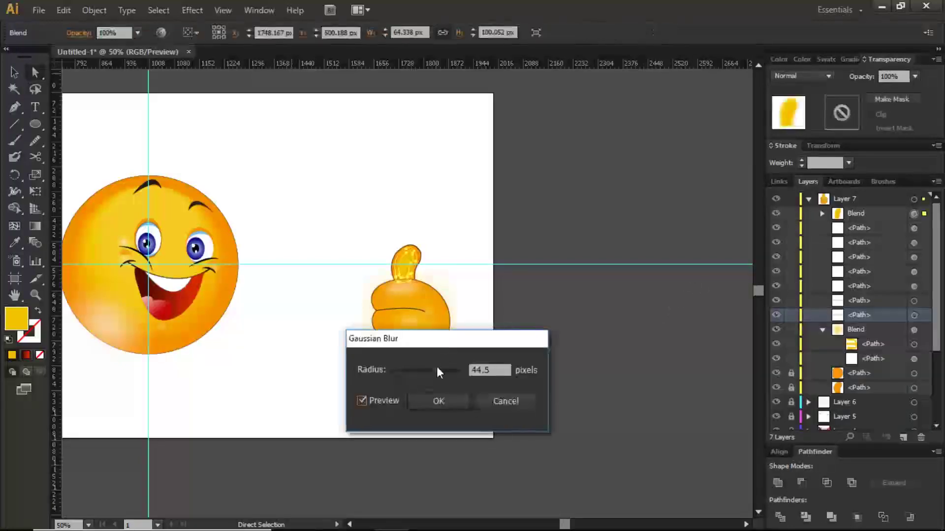
{"action": "left_click_drag", "start_coordinate": [436, 369], "coordinate": [443, 371]}
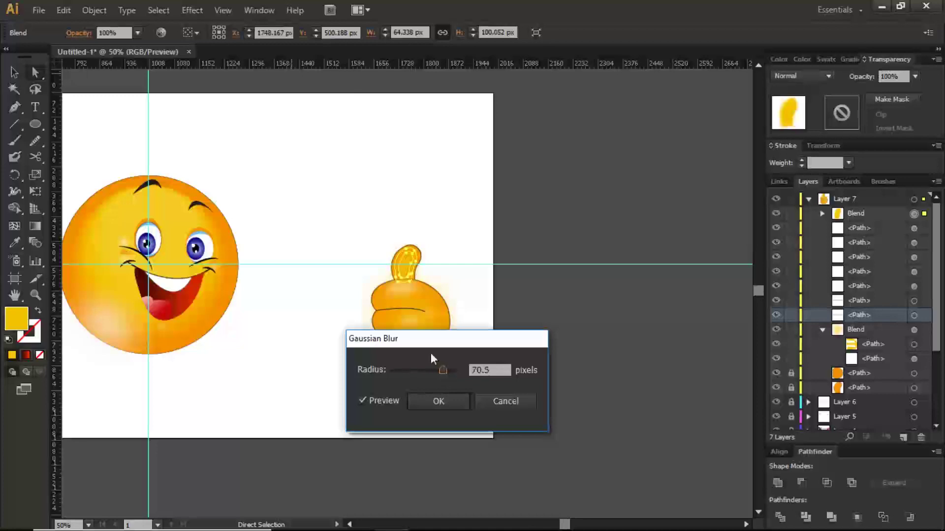
{"action": "left_click", "coordinate": [447, 402]}
{"action": "left_click", "coordinate": [512, 393]}
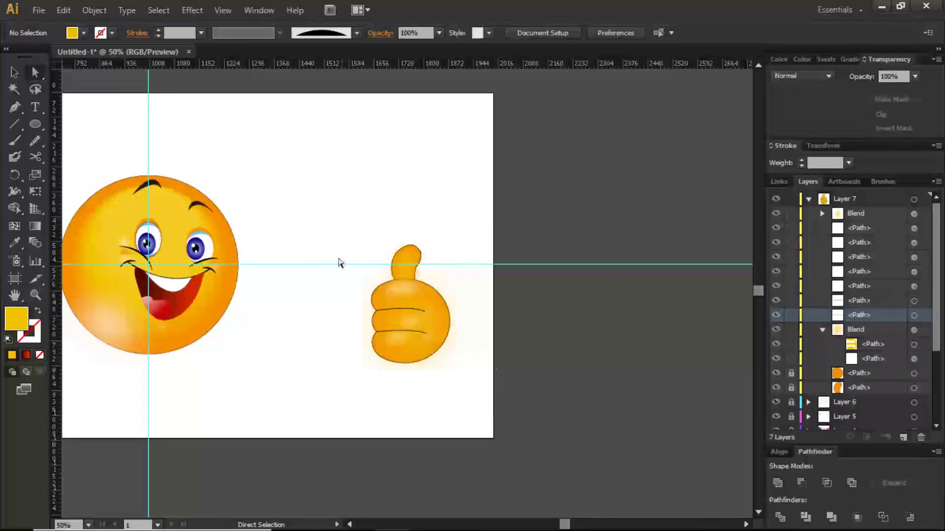
Paint two small white Blob Brush highlights, near the thumb's tip and on its lower part, and select both
{"action": "left_click", "coordinate": [15, 156]}
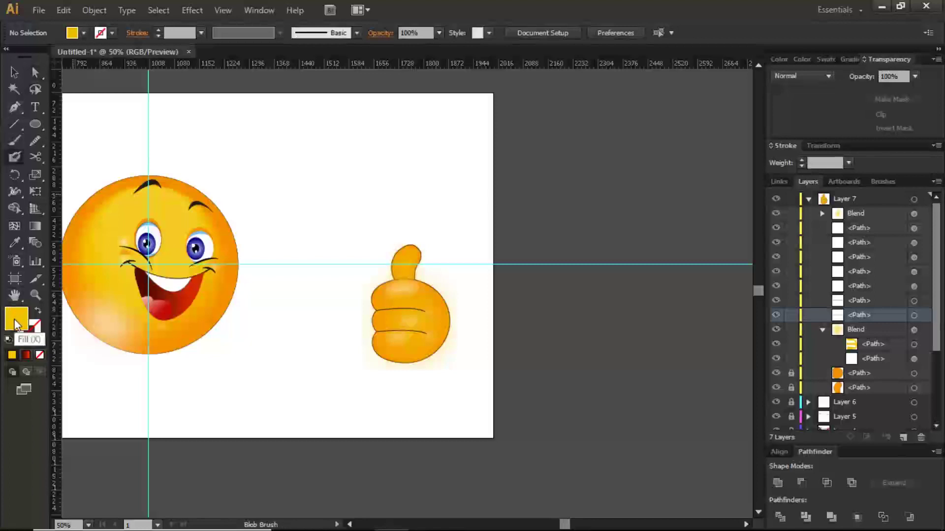
{"action": "left_click", "coordinate": [7, 342]}
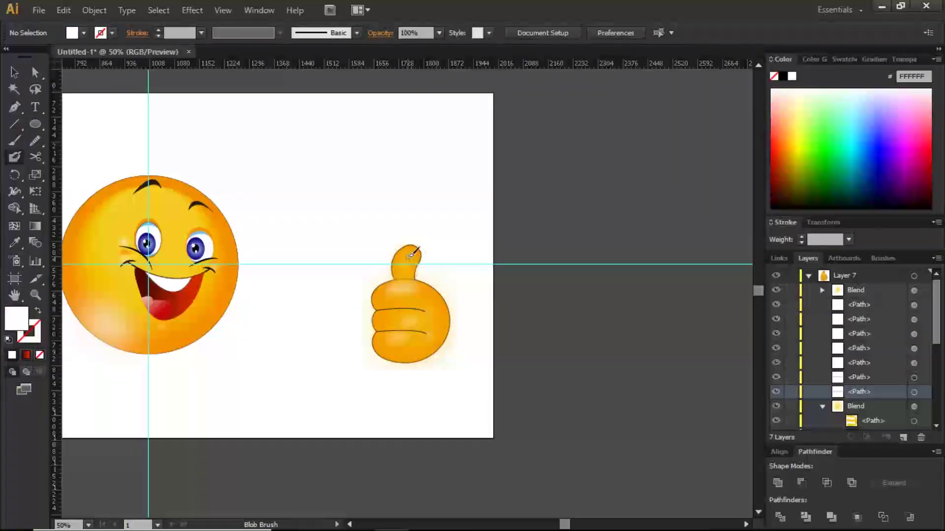
{"action": "left_click_drag", "start_coordinate": [410, 250], "coordinate": [415, 250]}
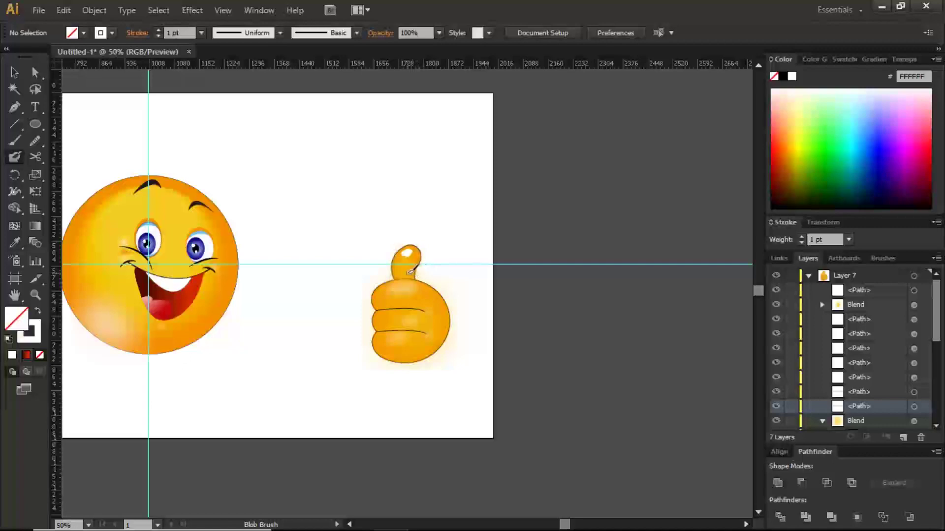
{"action": "left_click_drag", "start_coordinate": [407, 264], "coordinate": [405, 270]}
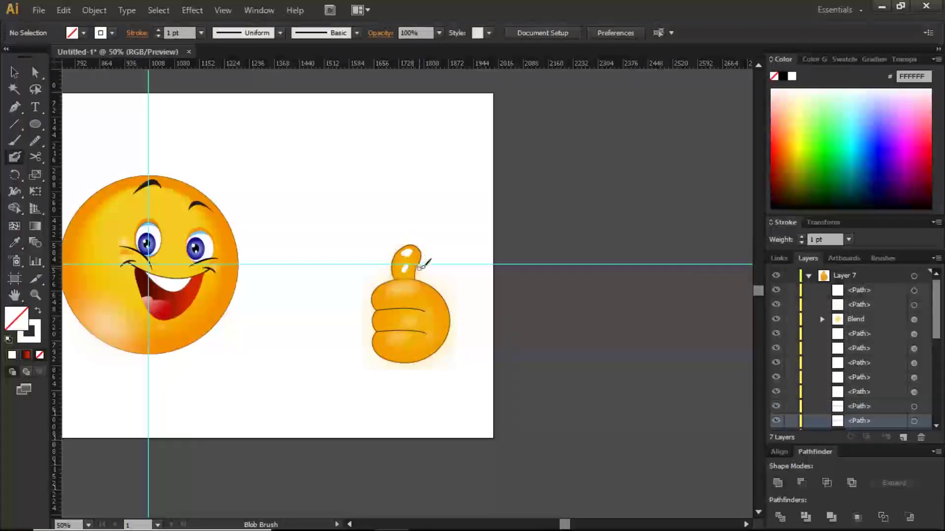
{"action": "left_click", "coordinate": [915, 291]}
{"action": "left_click", "coordinate": [915, 305], "text": "shift"}
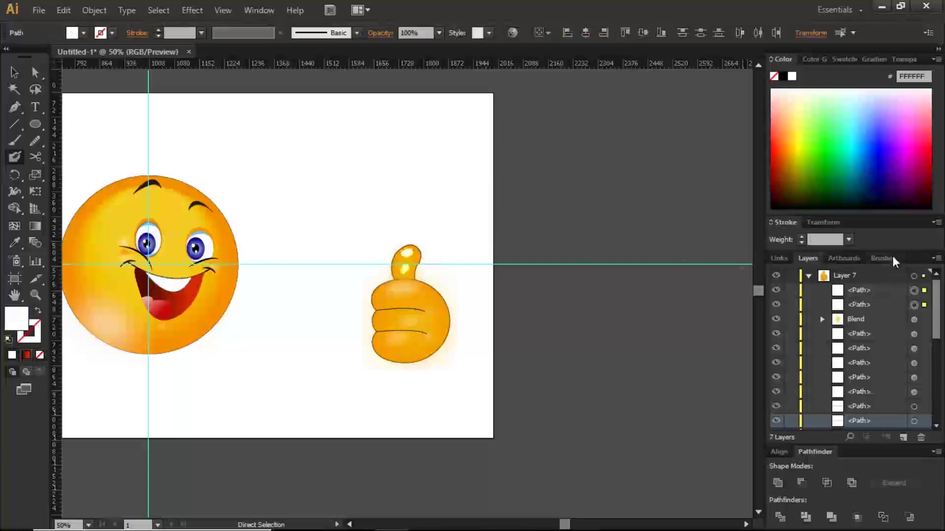
{"action": "left_click", "coordinate": [875, 59]}
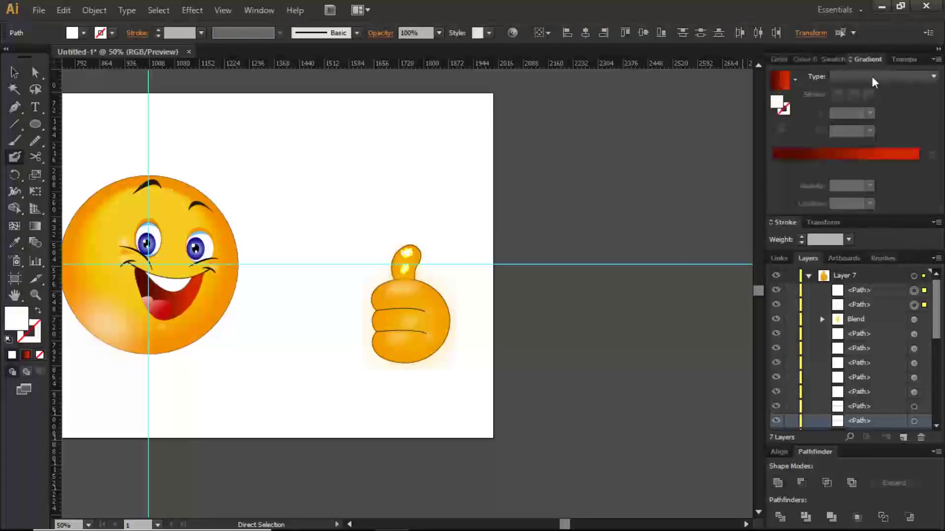
{"action": "left_click", "coordinate": [905, 59]}
{"action": "left_click", "coordinate": [915, 76]}
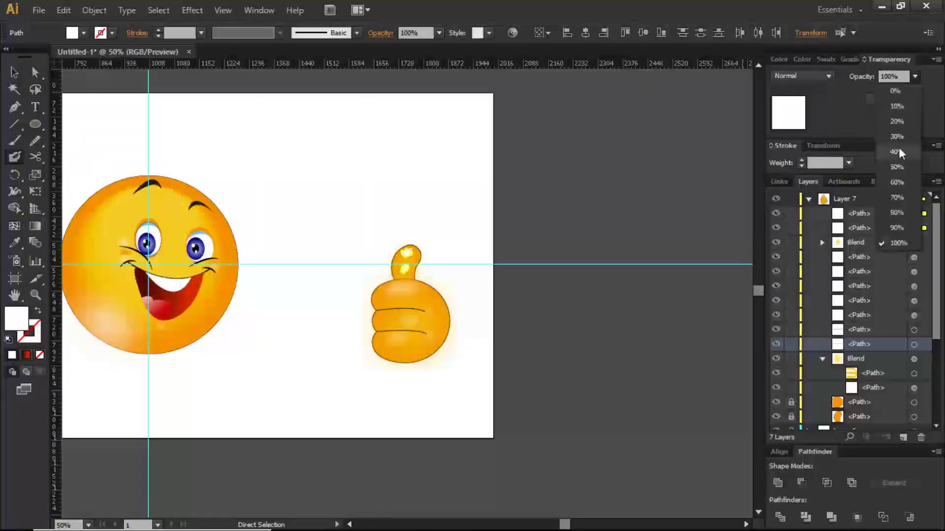
{"action": "left_click", "coordinate": [906, 66]}
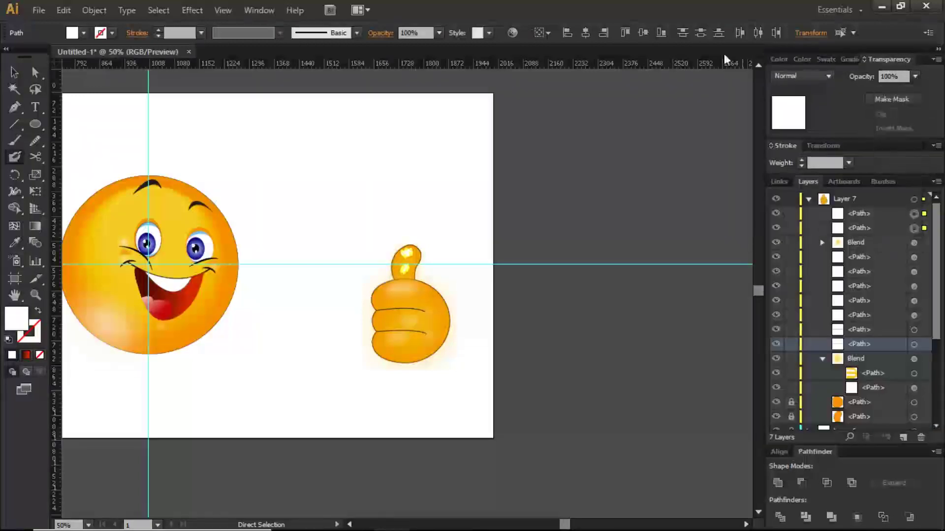
Soften the two white thumb highlights with a Gaussian Blur, previewing it and lowering the radius below 70.5 pixels
{"action": "left_click", "coordinate": [192, 9]}
{"action": "left_click", "coordinate": [204, 41]}
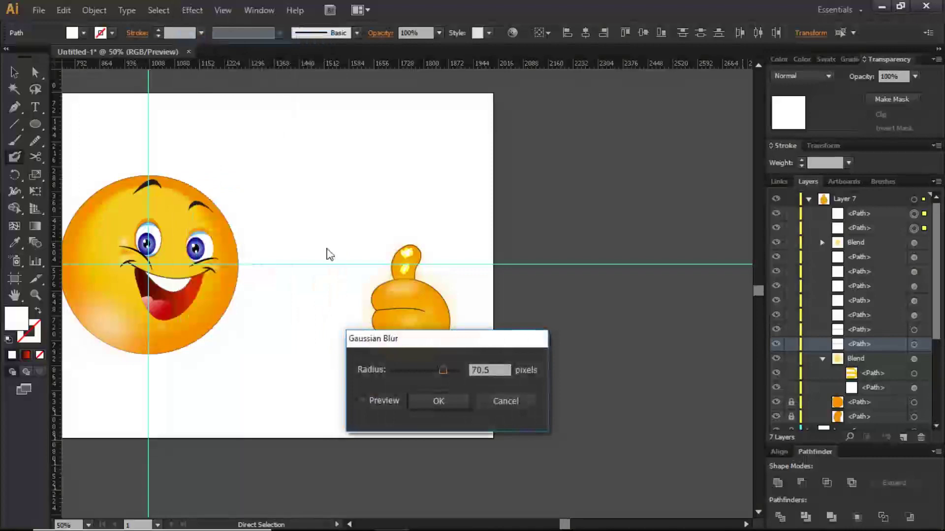
{"action": "left_click", "coordinate": [361, 401]}
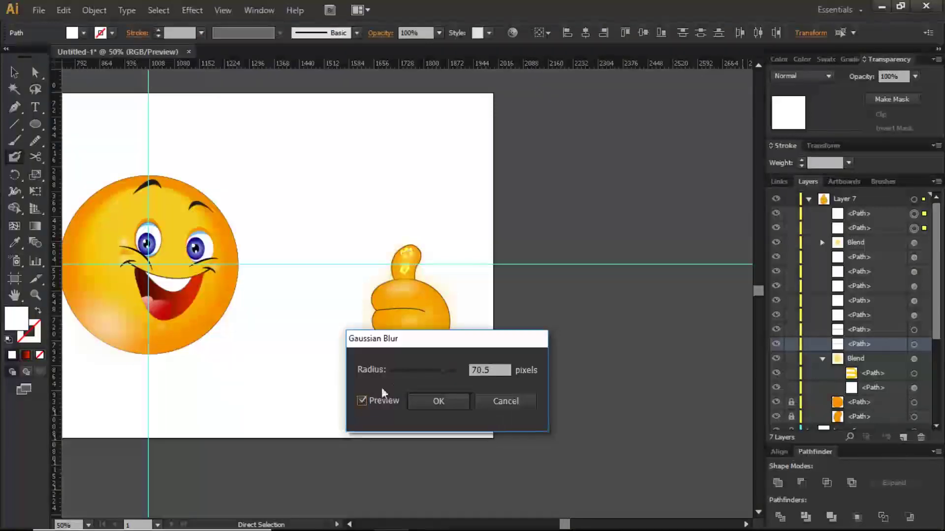
{"action": "left_click_drag", "start_coordinate": [444, 376], "coordinate": [435, 374]}
{"action": "left_click", "coordinate": [439, 401]}
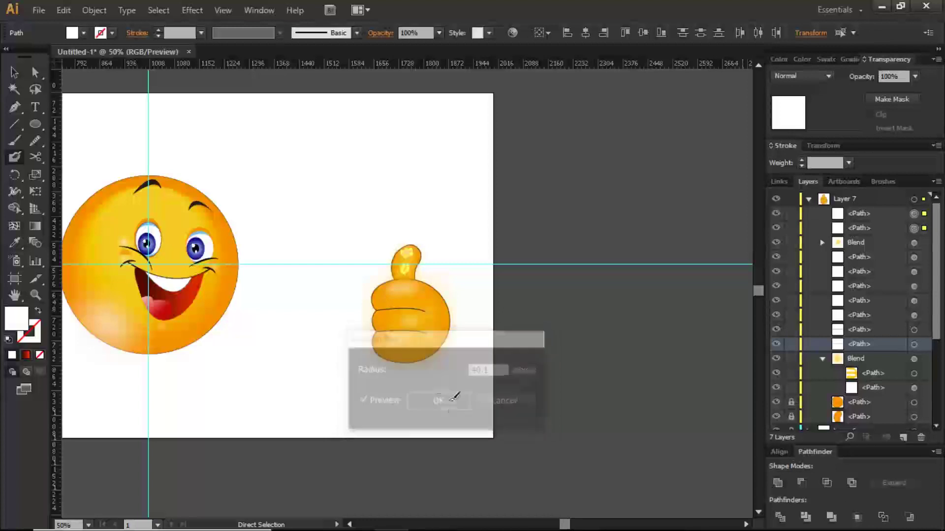
{"action": "left_click", "coordinate": [557, 382]}
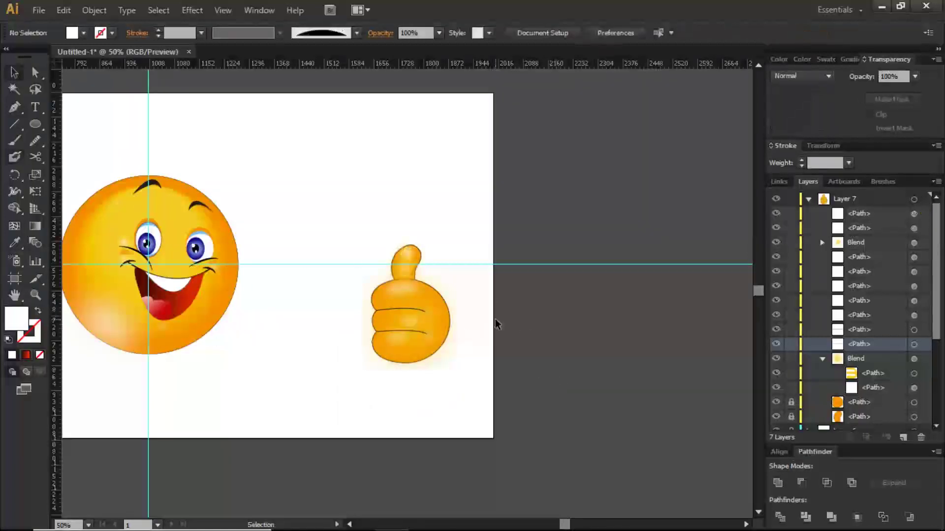
Scale the whole thumbs-up hand down to about 171 × 257 px and place it against the face's lower-right edge
{"action": "key", "text": "ctrl+minus"}
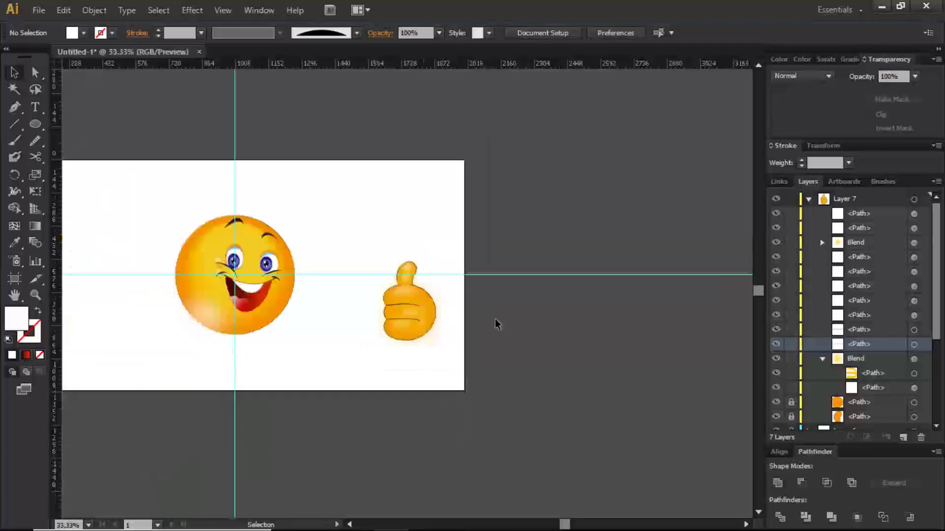
{"action": "key", "text": "z"}
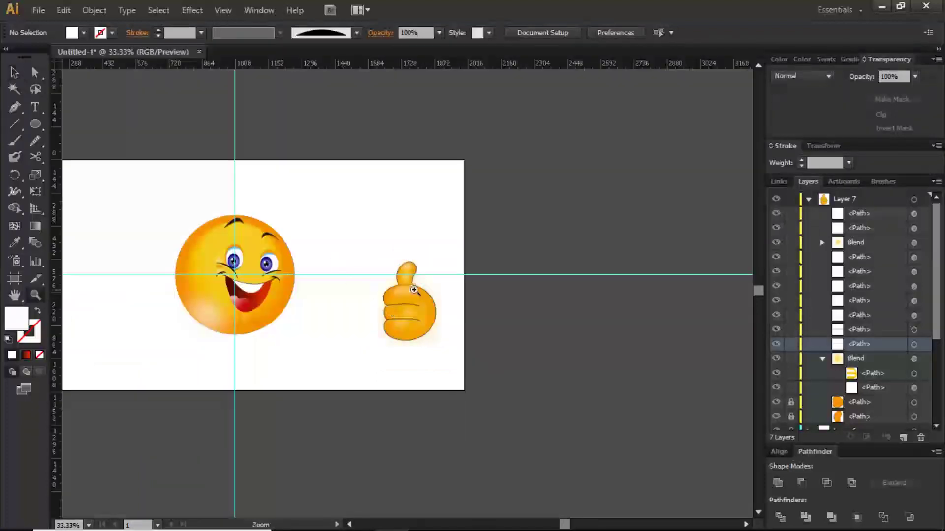
{"action": "key", "text": "v"}
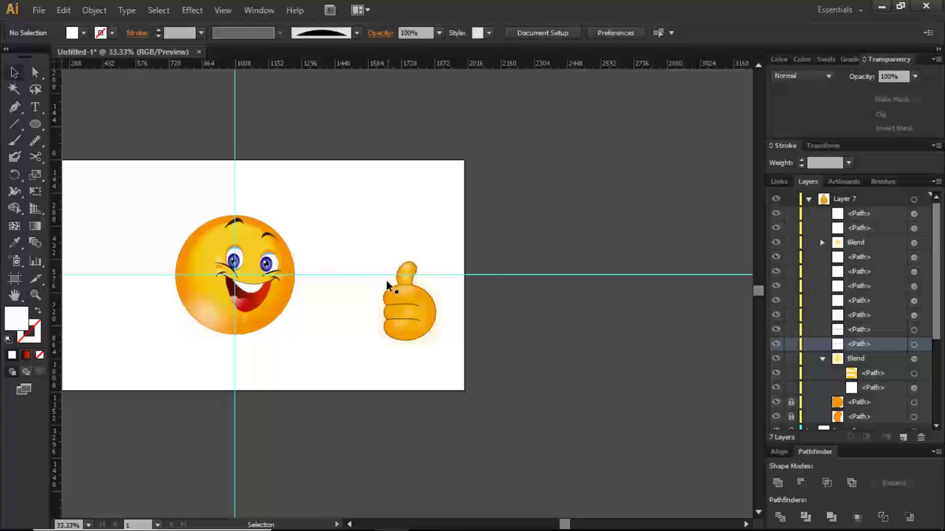
{"action": "left_click_drag", "start_coordinate": [379, 274], "coordinate": [453, 371]}
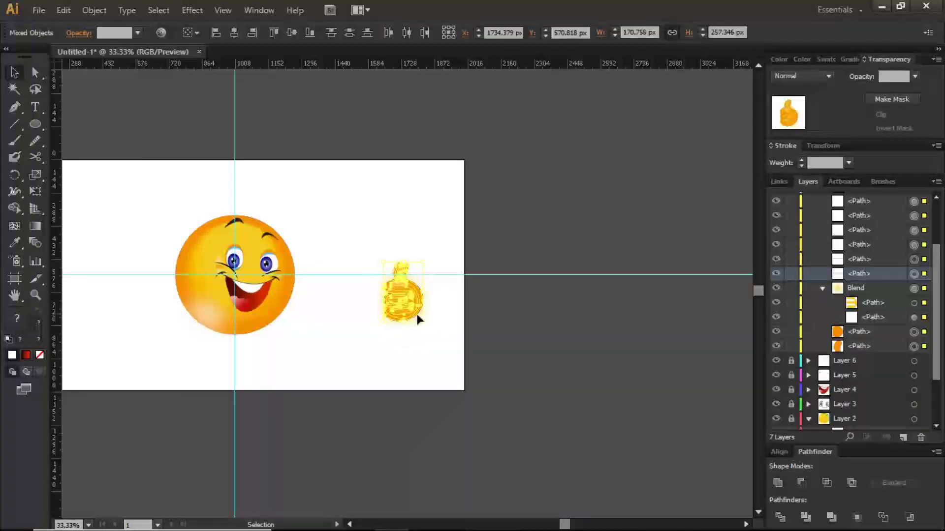
{"action": "left_click_drag", "start_coordinate": [409, 299], "coordinate": [333, 321]}
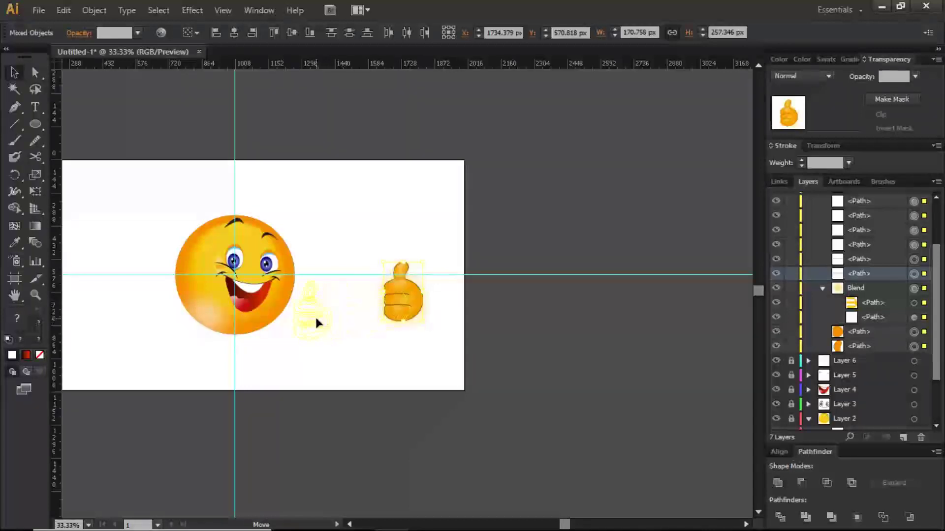
{"action": "left_click_drag", "start_coordinate": [312, 321], "coordinate": [320, 319]}
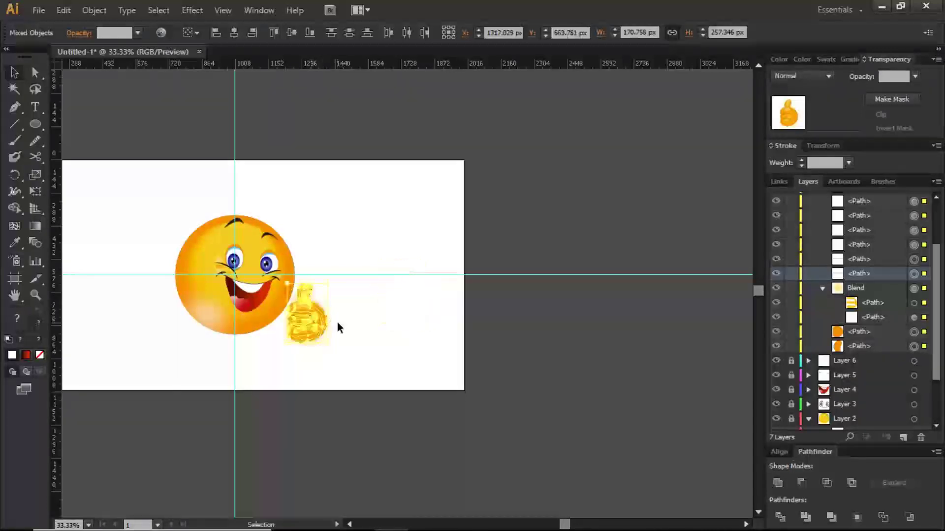
{"action": "left_click", "coordinate": [343, 347]}
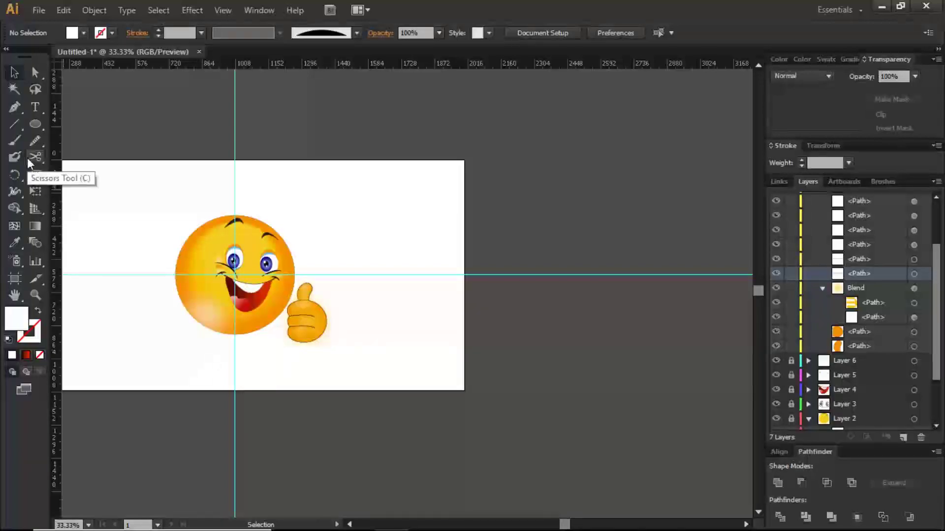
Draw a short curved Pen path just outside the fist's lower-right outline
{"action": "key", "text": "ctrl+plus"}
{"action": "key", "text": "ctrl+plus"}
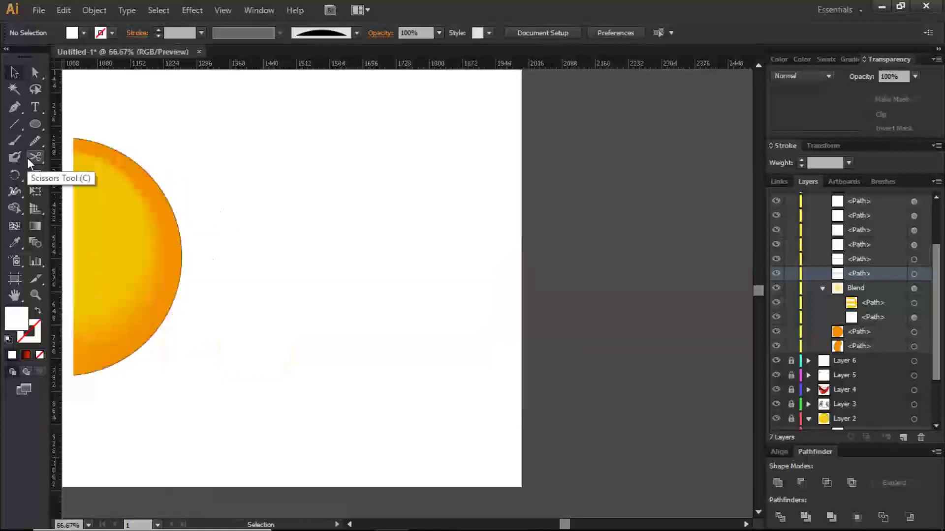
{"action": "left_click", "coordinate": [15, 106]}
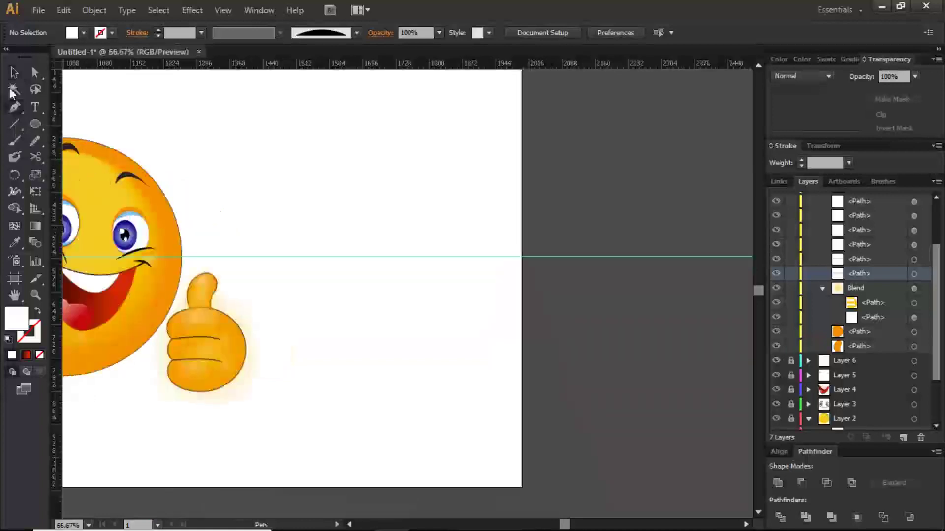
{"action": "left_click", "coordinate": [206, 401]}
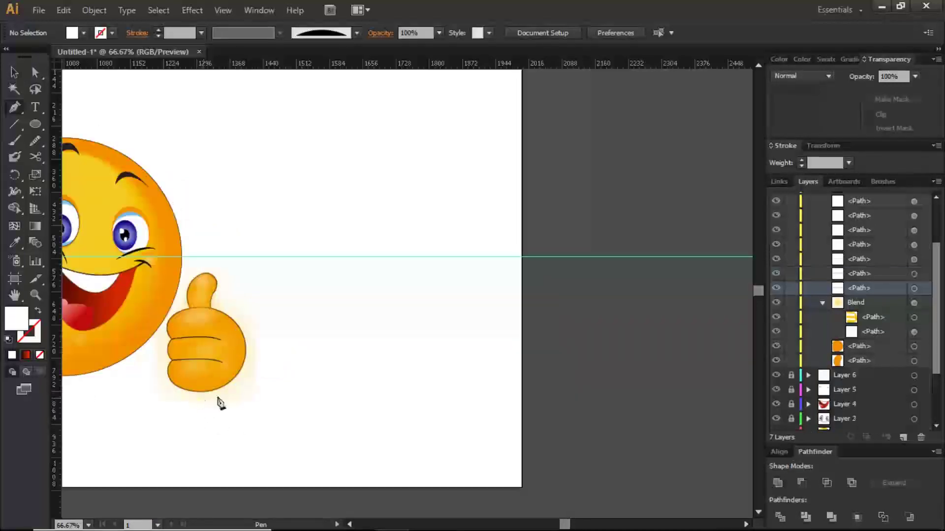
{"action": "left_click", "coordinate": [272, 348]}
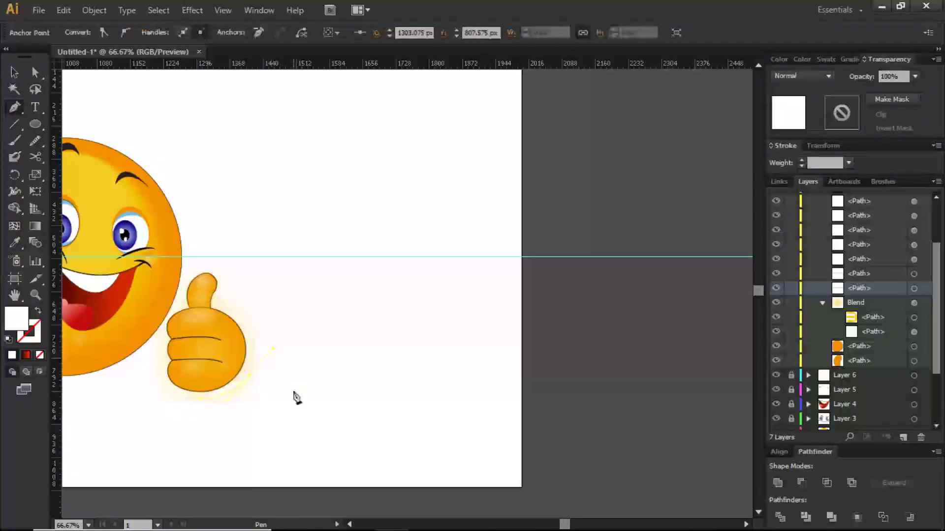
Give the curved path beside the fist a 1 pt black stroke and no fill
{"action": "left_click", "coordinate": [9, 340]}
{"action": "left_click", "coordinate": [37, 313]}
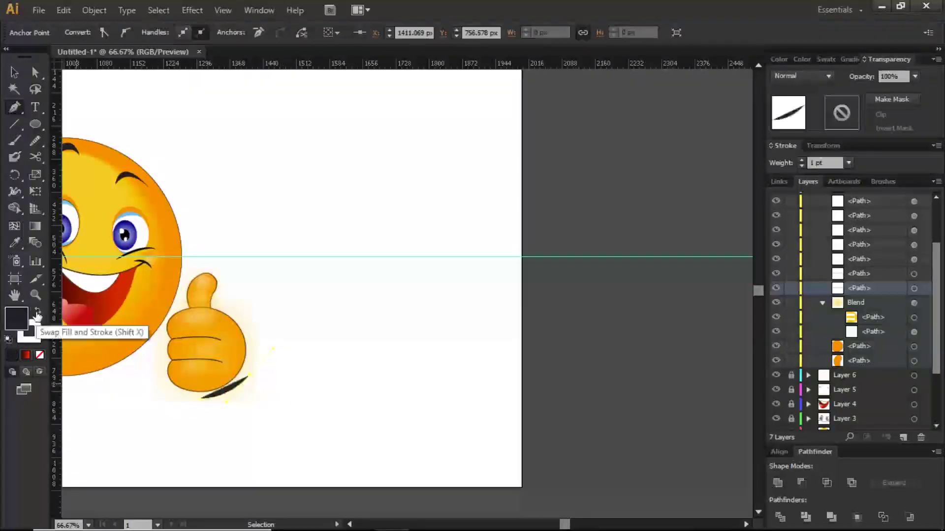
{"action": "left_click", "coordinate": [38, 313]}
{"action": "left_click", "coordinate": [40, 355]}
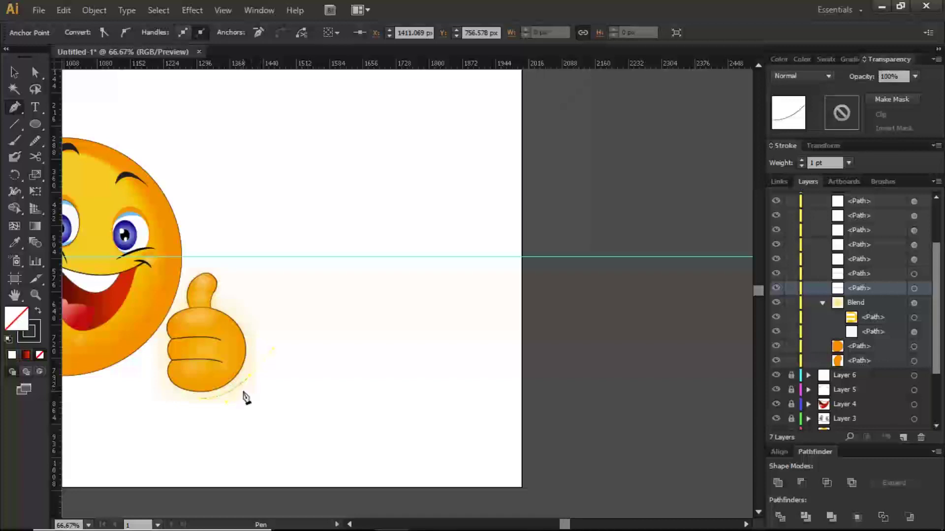
Rotate the curved line slightly so that it follows the fist's lower-right outline, and reselect it
{"action": "key", "text": "v"}
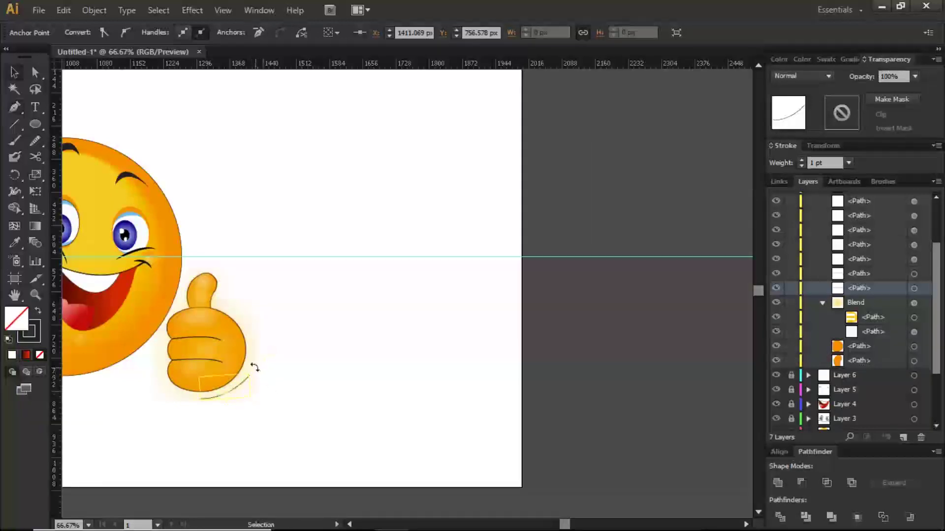
{"action": "left_click_drag", "start_coordinate": [248, 362], "coordinate": [278, 394]}
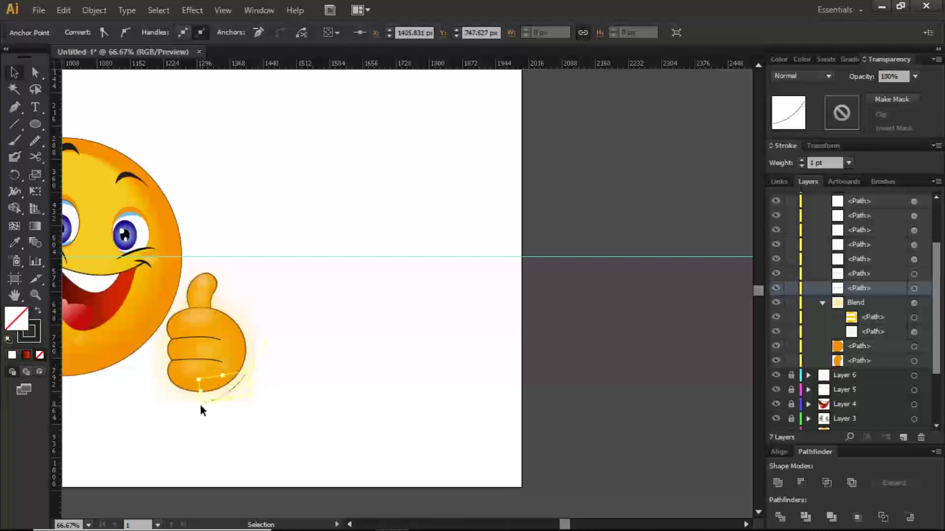
{"action": "left_click_drag", "start_coordinate": [194, 400], "coordinate": [232, 406]}
{"action": "left_click", "coordinate": [293, 387]}
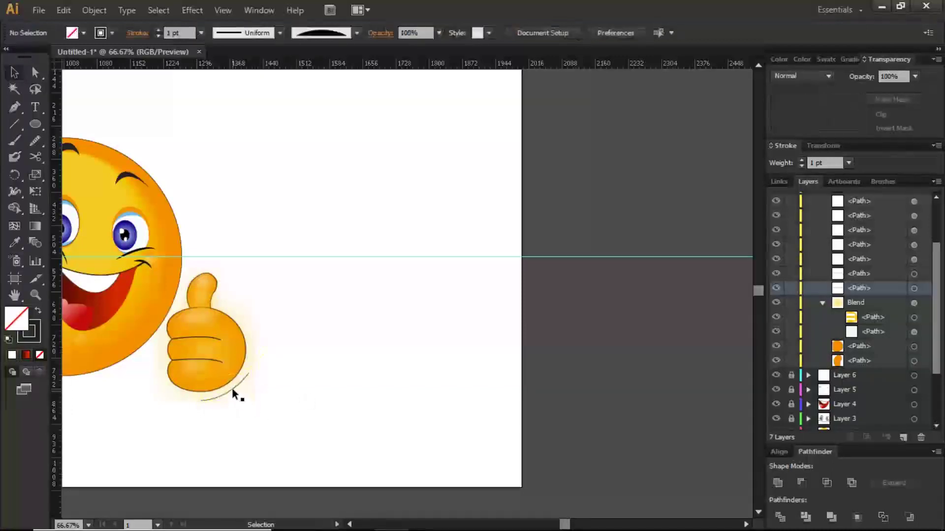
{"action": "left_click", "coordinate": [231, 388]}
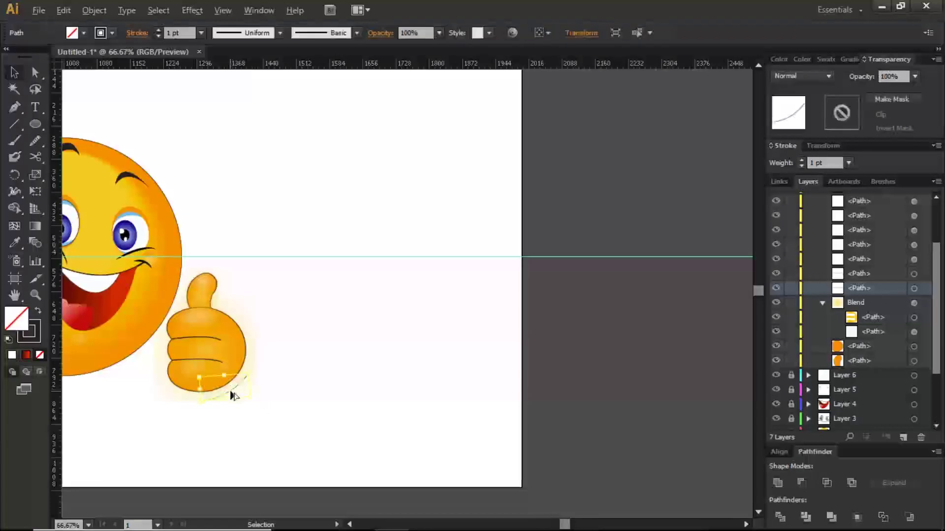
Duplicate the curved accent line slightly outward from the fist and nudge the copy up closer to the original
{"action": "left_click_drag", "start_coordinate": [235, 403], "coordinate": [262, 369]}
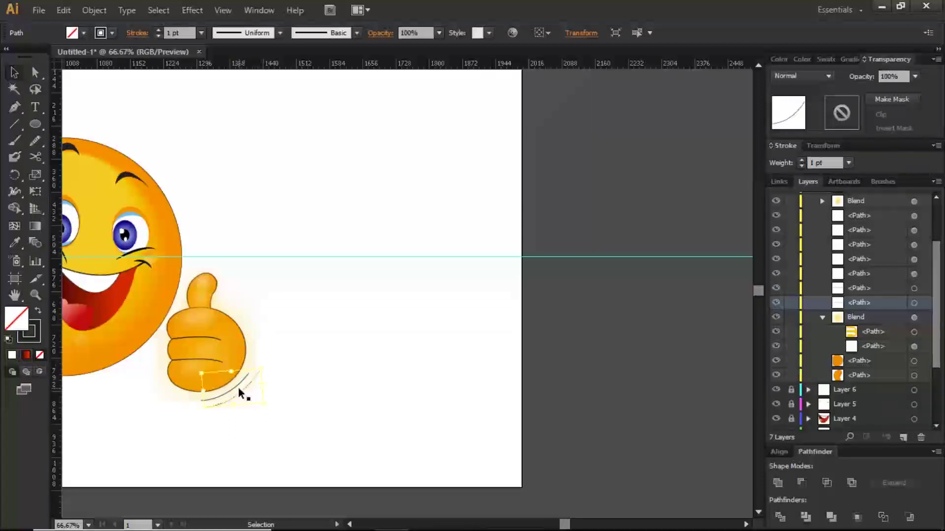
{"action": "key", "text": "Up"}
{"action": "key", "text": "Up"}
{"action": "key", "text": "Up"}
{"action": "key", "text": "Up"}
{"action": "key", "text": "Up"}
{"action": "key", "text": "Up"}
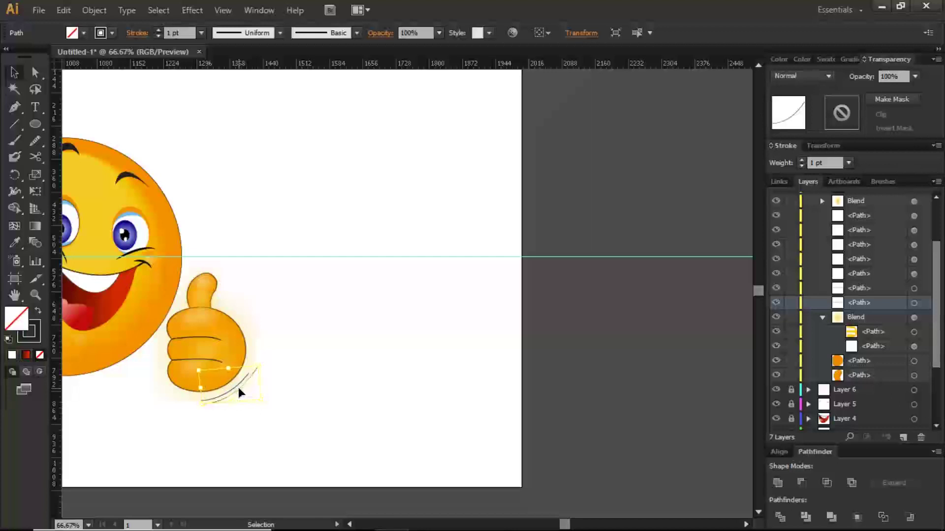
{"action": "left_click", "coordinate": [318, 389]}
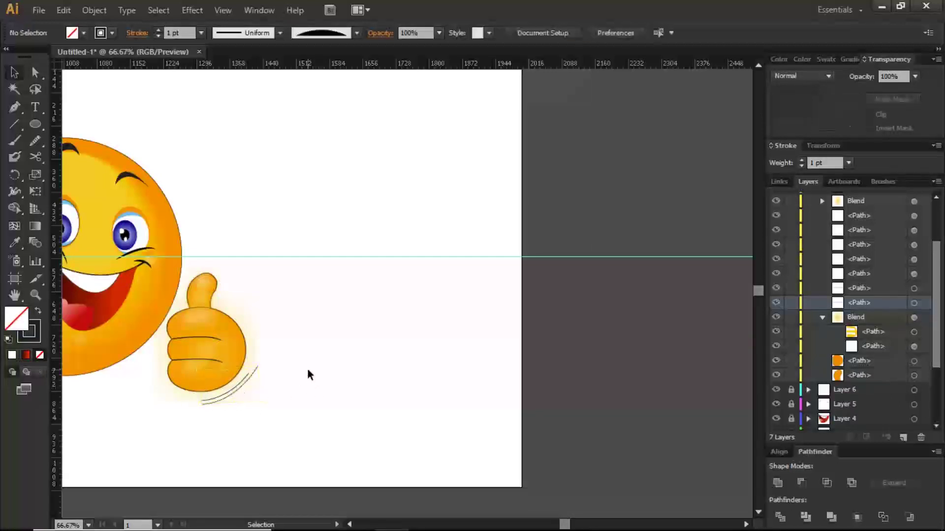
{"action": "key", "text": "a"}
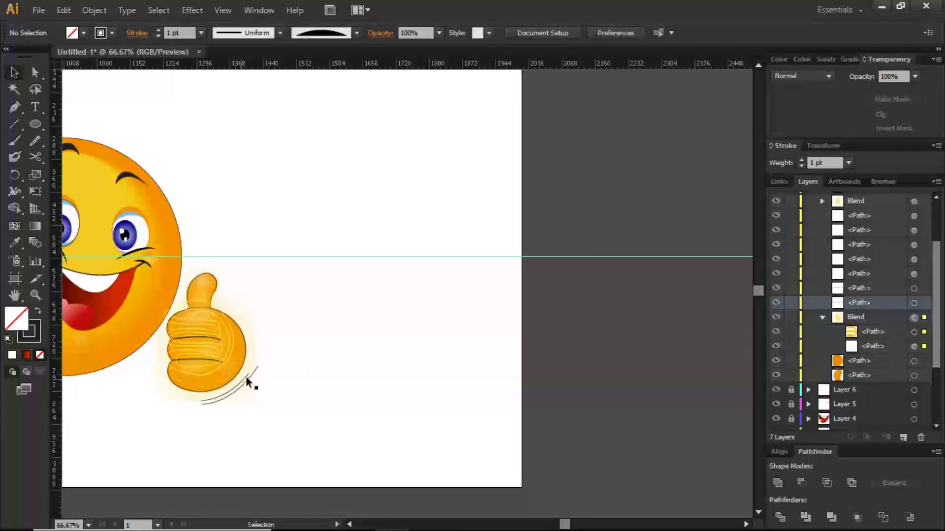
{"action": "left_click", "coordinate": [251, 382]}
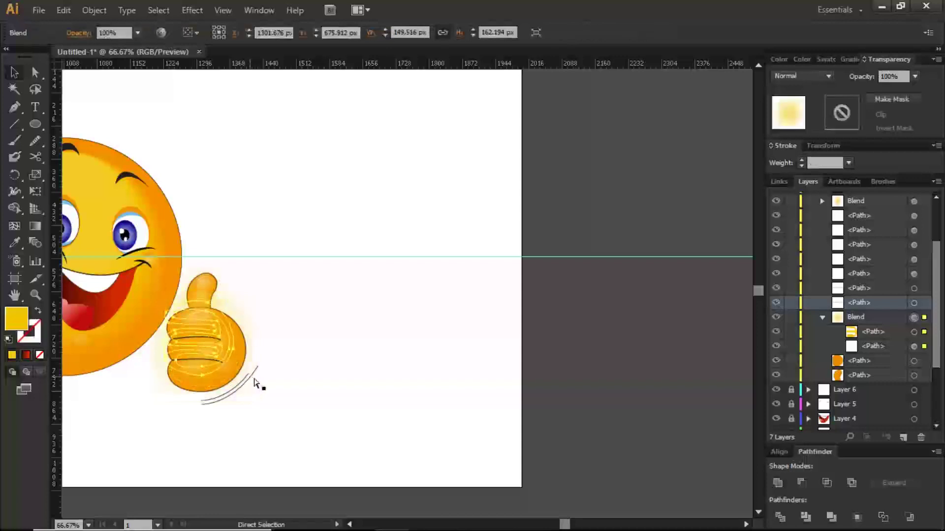
{"action": "key", "text": "v"}
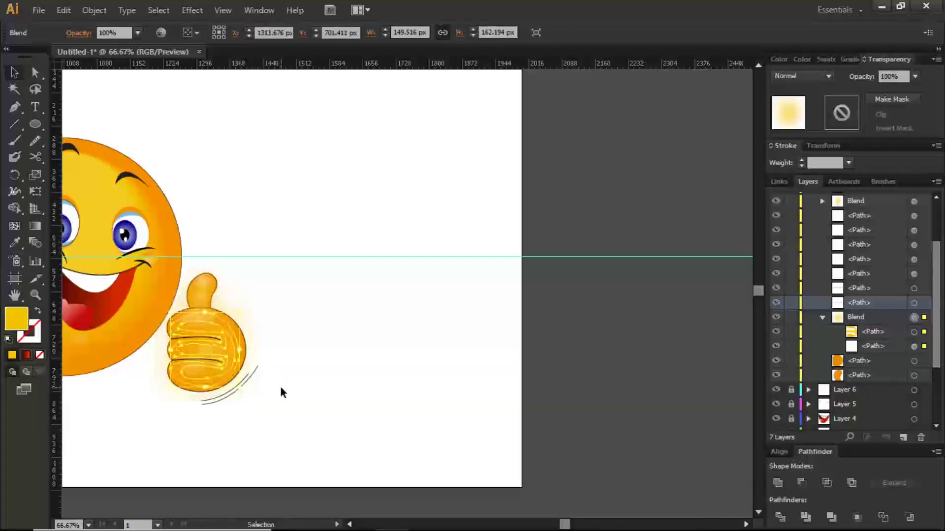
{"action": "left_click", "coordinate": [257, 382]}
{"action": "key", "text": "a"}
{"action": "left_click", "coordinate": [256, 383]}
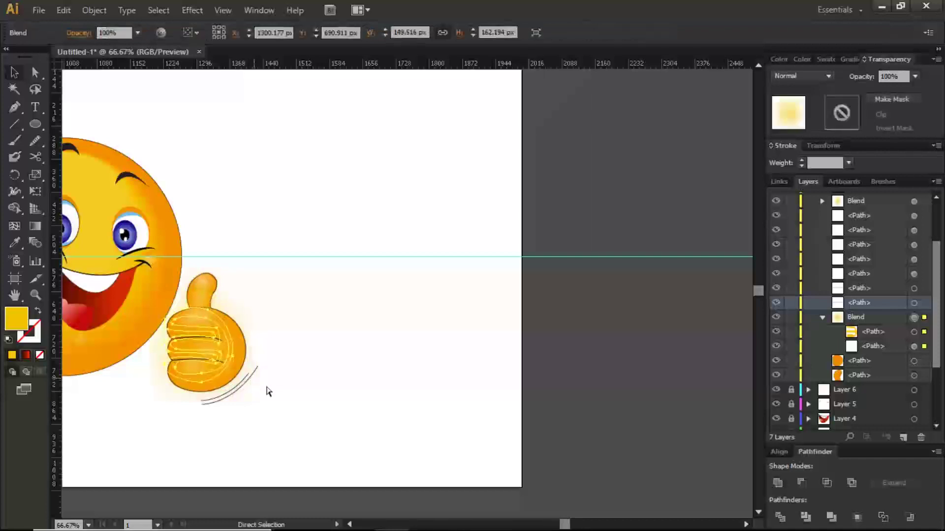
{"action": "key", "text": "v"}
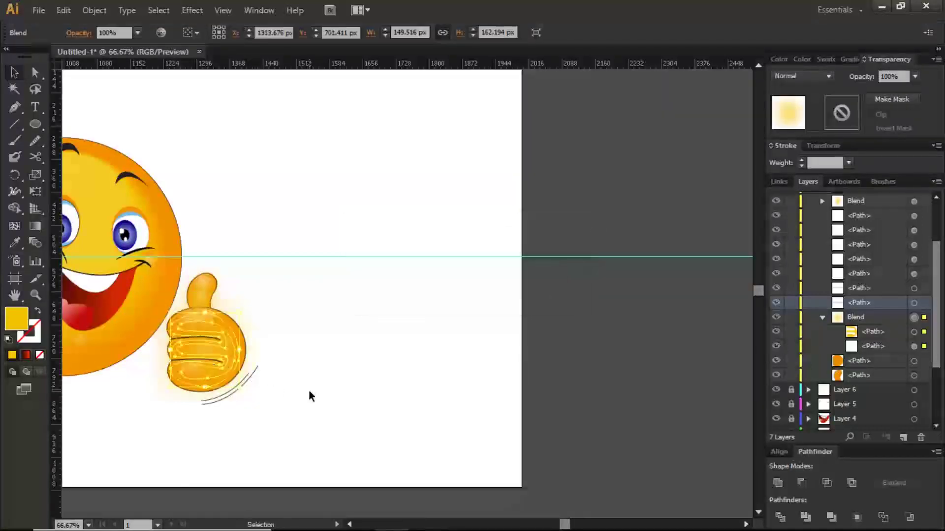
{"action": "left_click", "coordinate": [310, 395]}
Select both curved accent lines beside the fist and lower their opacity to 70%
{"action": "left_click", "coordinate": [251, 381]}
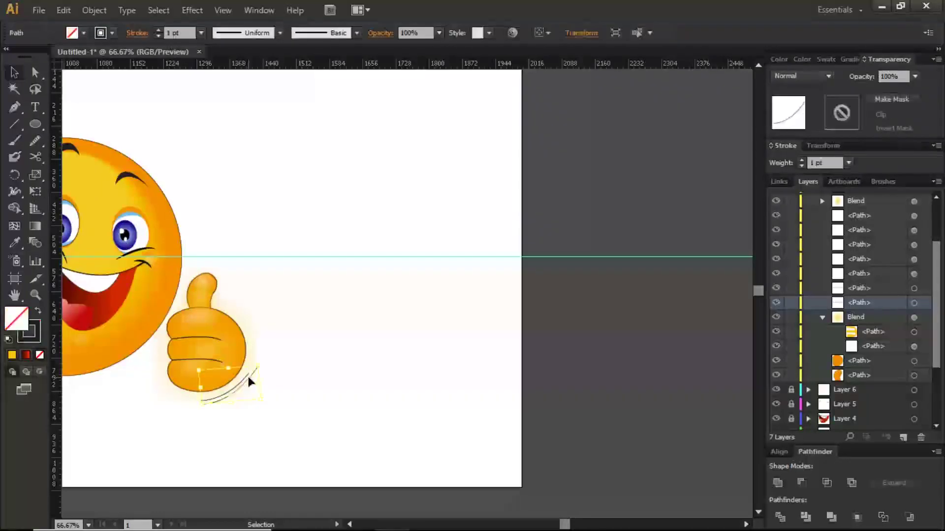
{"action": "key", "text": "a"}
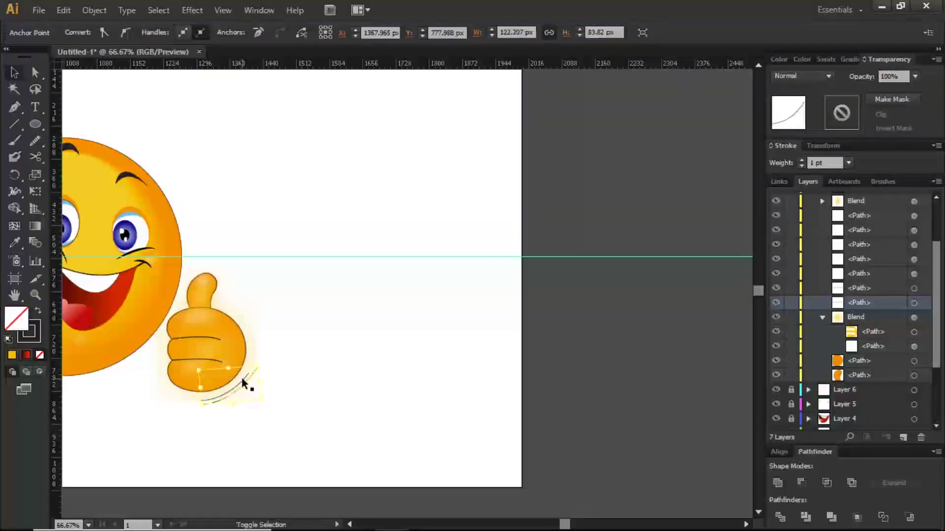
{"action": "left_click", "coordinate": [247, 384], "text": "shift"}
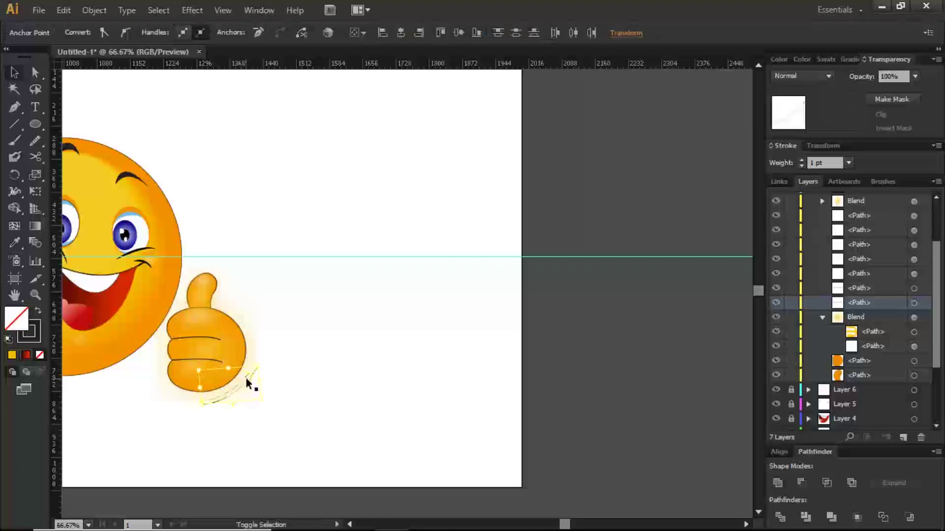
{"action": "left_click", "coordinate": [914, 77]}
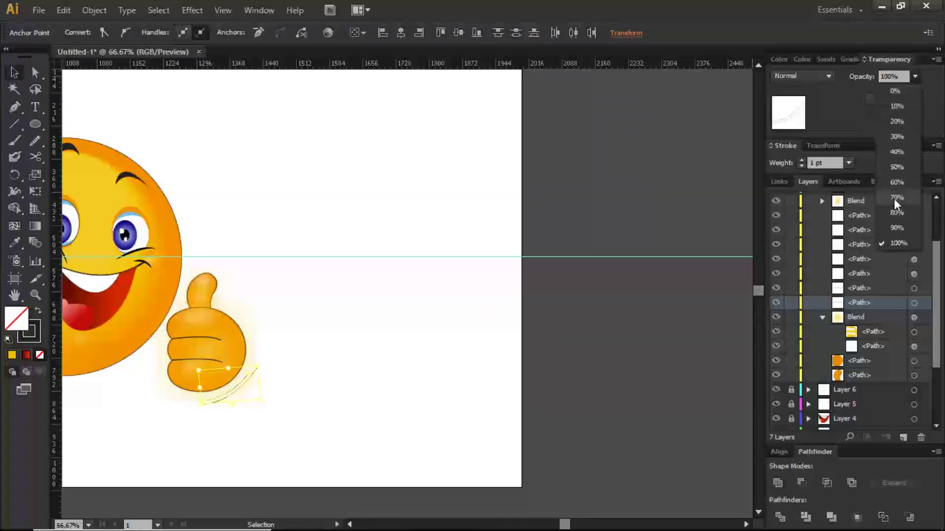
{"action": "left_click", "coordinate": [897, 121]}
{"action": "left_click", "coordinate": [386, 347]}
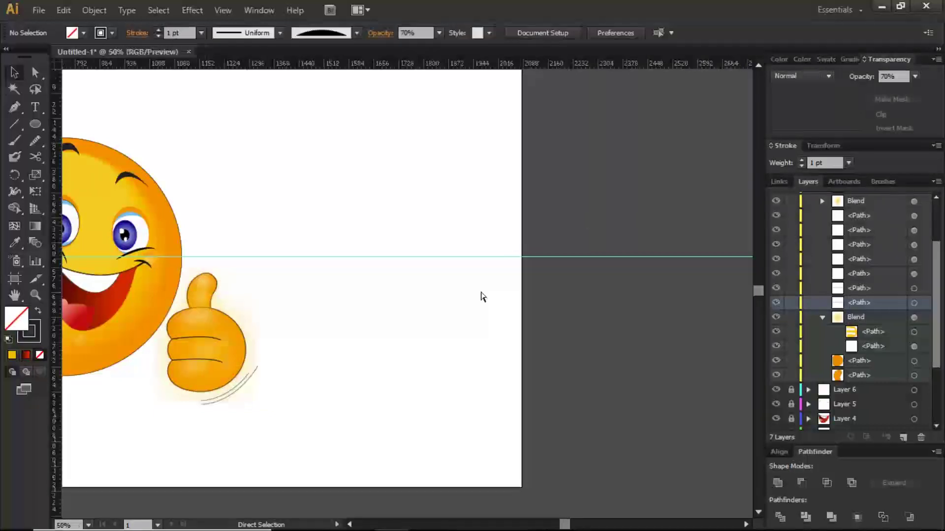
Select the whole thumbs-up hand with its accent lines and place a copy on the opposite side of the face
{"action": "key", "text": "ctrl+minus"}
{"action": "key", "text": "ctrl+minus"}
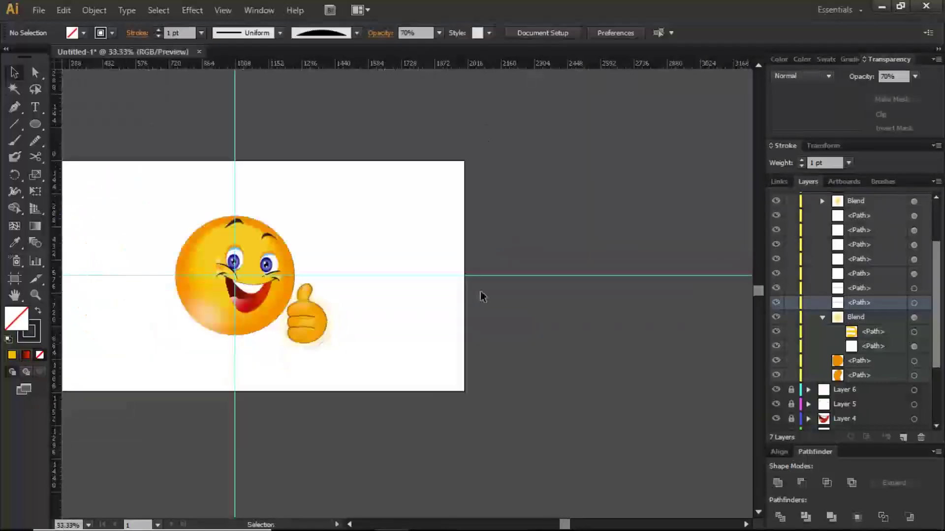
{"action": "left_click_drag", "start_coordinate": [322, 365], "coordinate": [294, 285]}
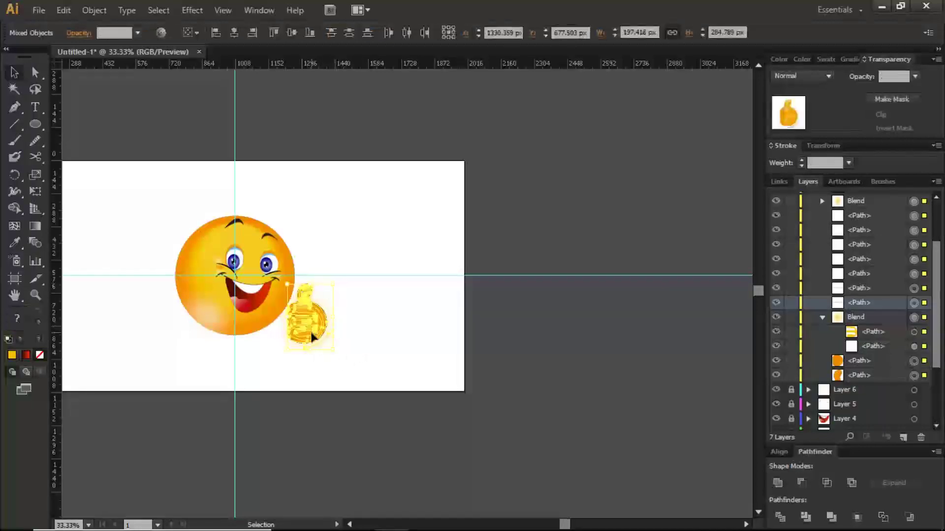
{"action": "left_click_drag", "start_coordinate": [315, 332], "coordinate": [163, 325]}
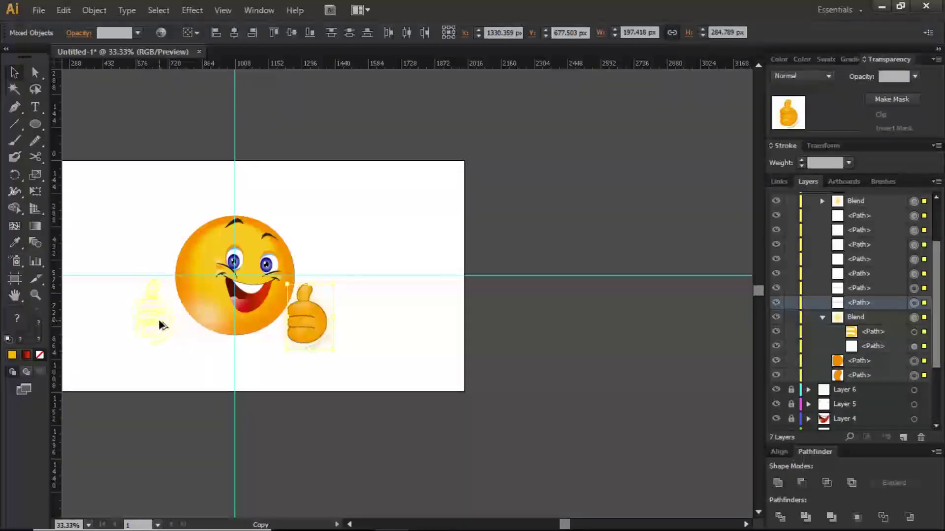
{"action": "left_click", "coordinate": [157, 323]}
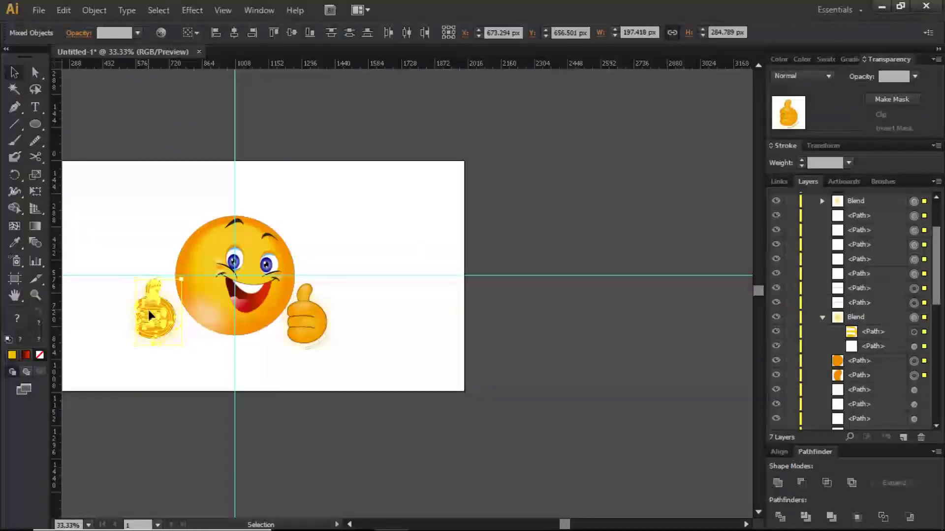
Reflect the copied hand across the vertical axis at 90°, then deselect it
{"action": "right_click", "coordinate": [160, 321]}
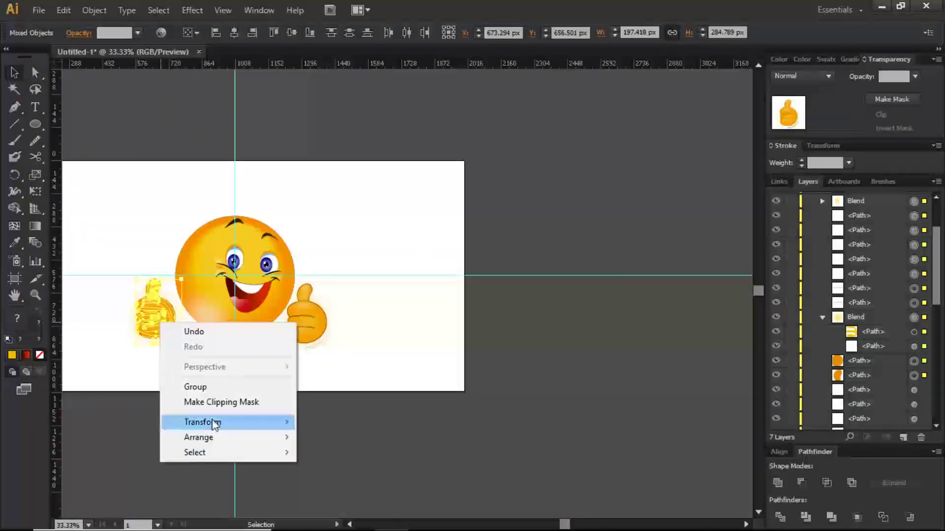
{"action": "mouse_move", "coordinate": [274, 430]}
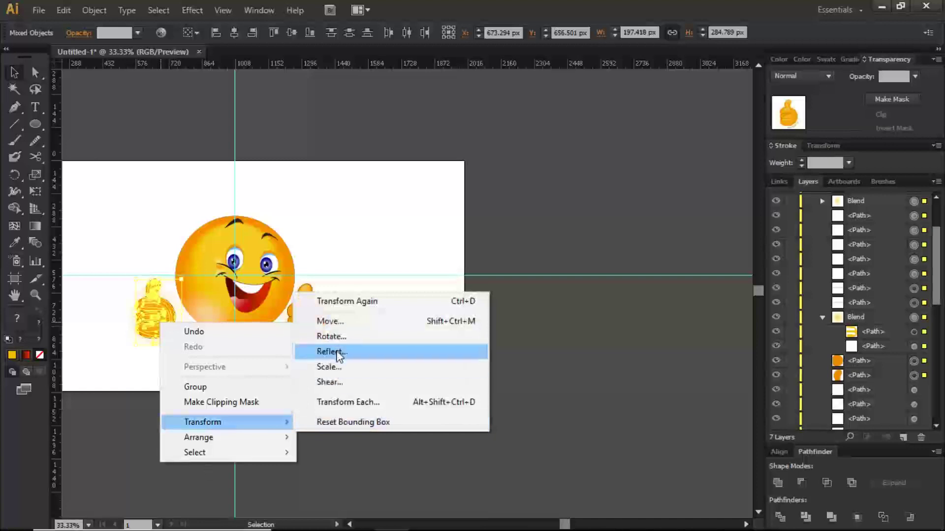
{"action": "left_click", "coordinate": [338, 351]}
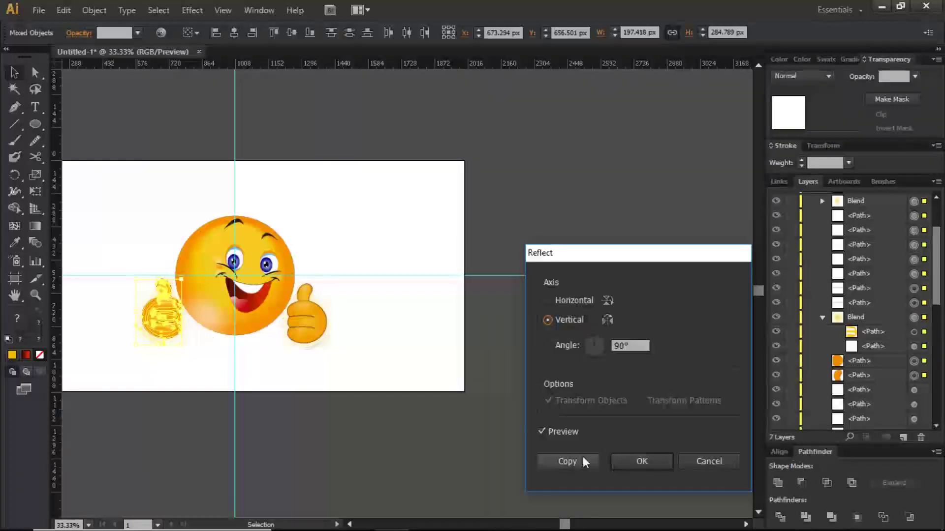
{"action": "left_click", "coordinate": [643, 462]}
{"action": "left_click", "coordinate": [382, 379]}
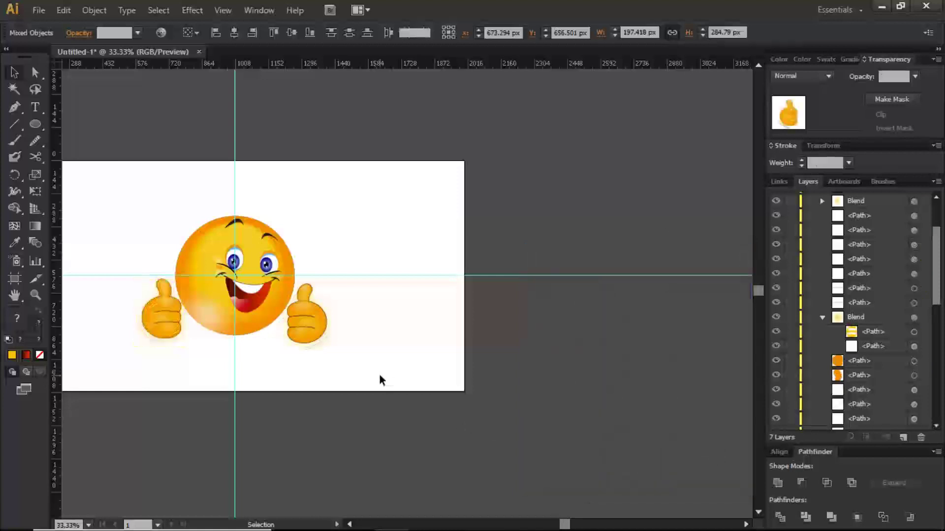
View the illustration in full-screen mode, enlarged around the face and both hands, with the rulers hidden
{"action": "key", "text": "f"}
{"action": "key", "text": "f"}
{"action": "left_click_drag", "start_coordinate": [397, 394], "coordinate": [497, 385]}
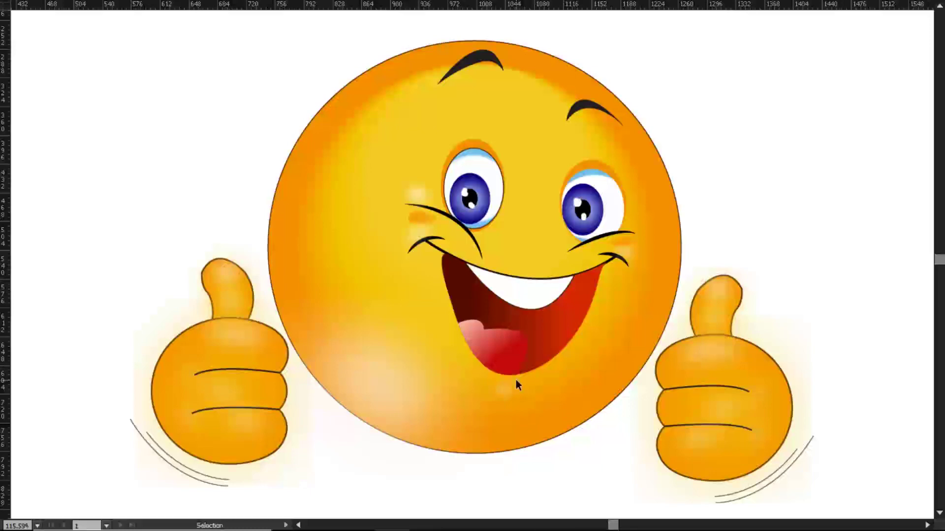
{"action": "key", "text": "ctrl+r"}
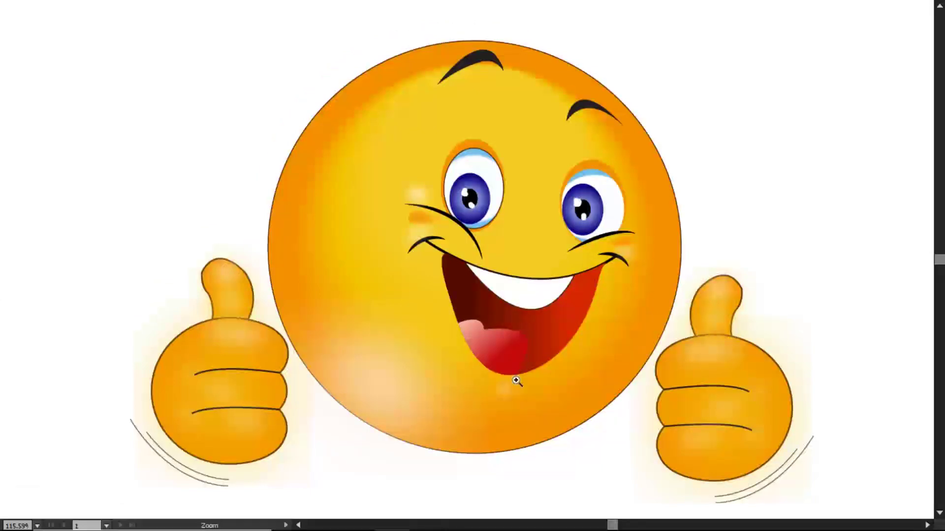